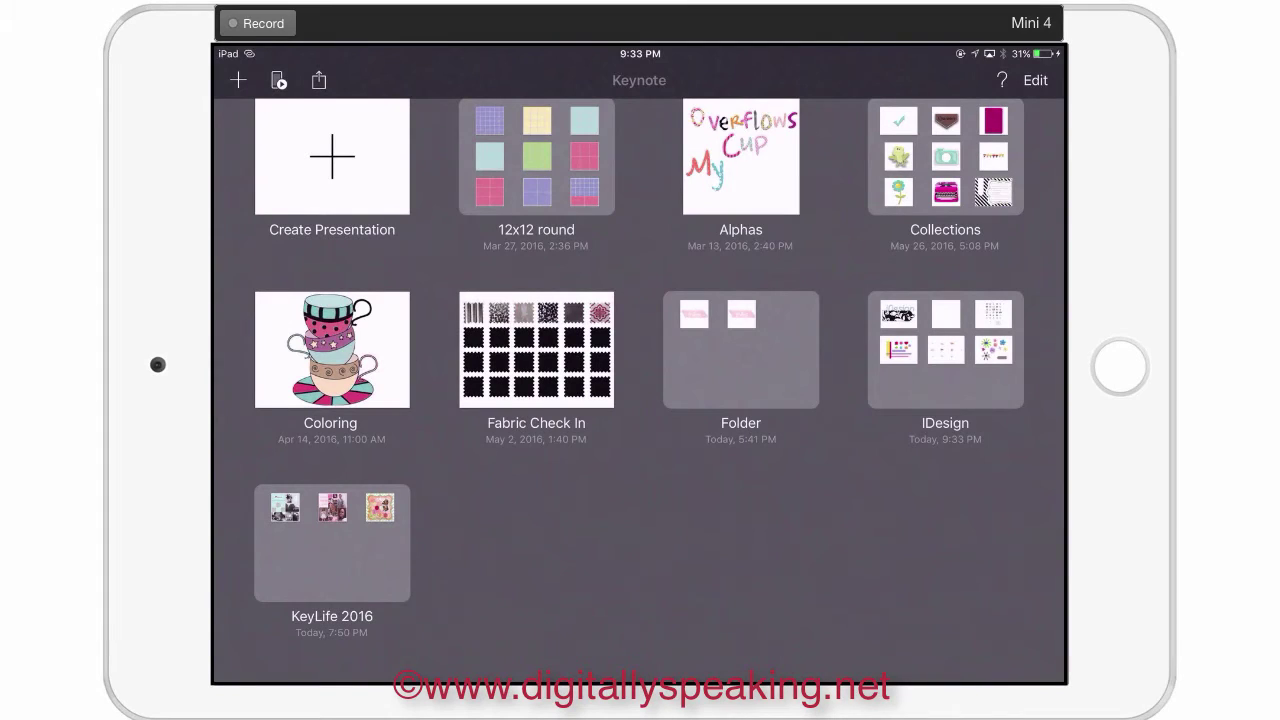
# View the hexagon "Stitches" scrapbook page in the KeyLife 2016 folder and return to the presentation list
pyautogui.click(332, 543)
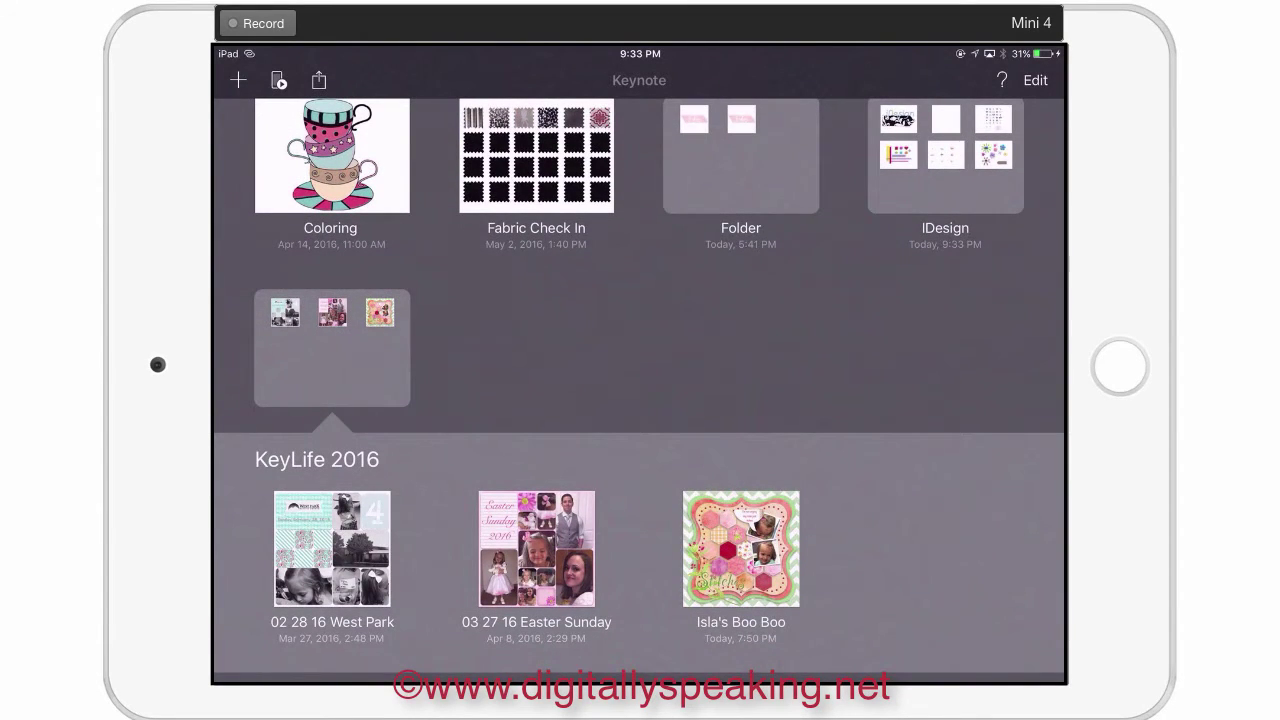
pyautogui.click(740, 548)
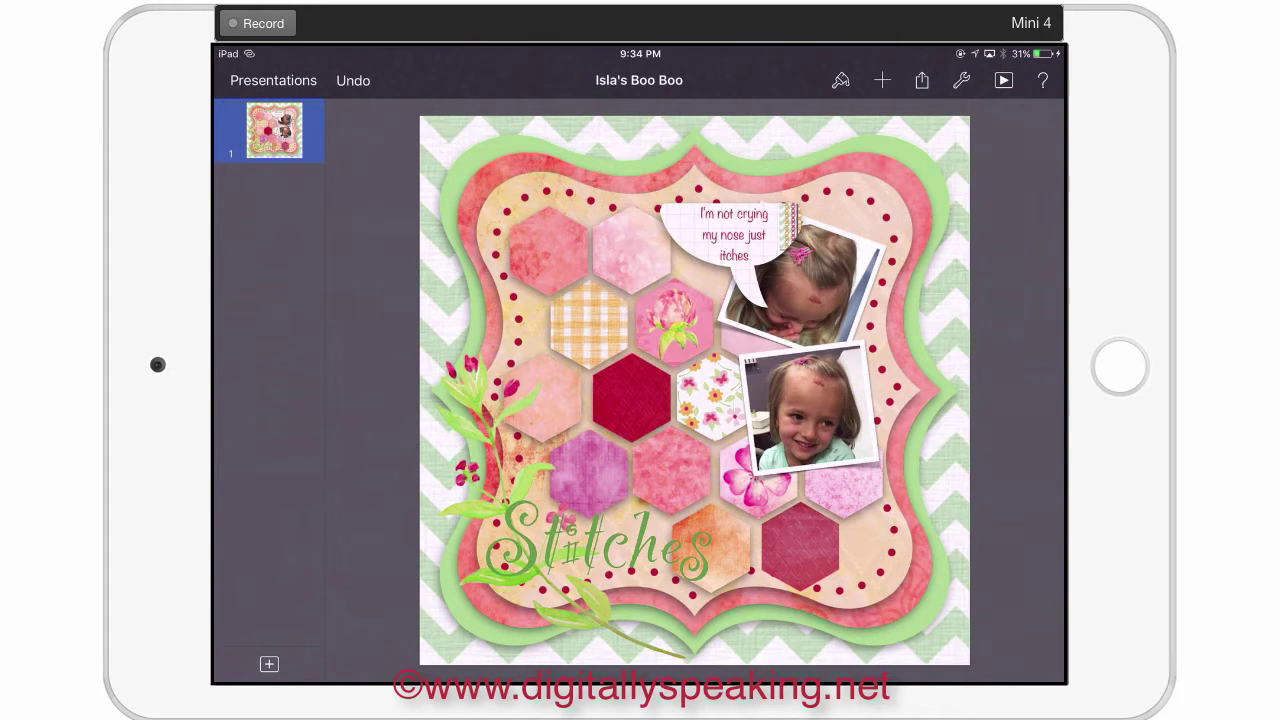
pyautogui.click(273, 80)
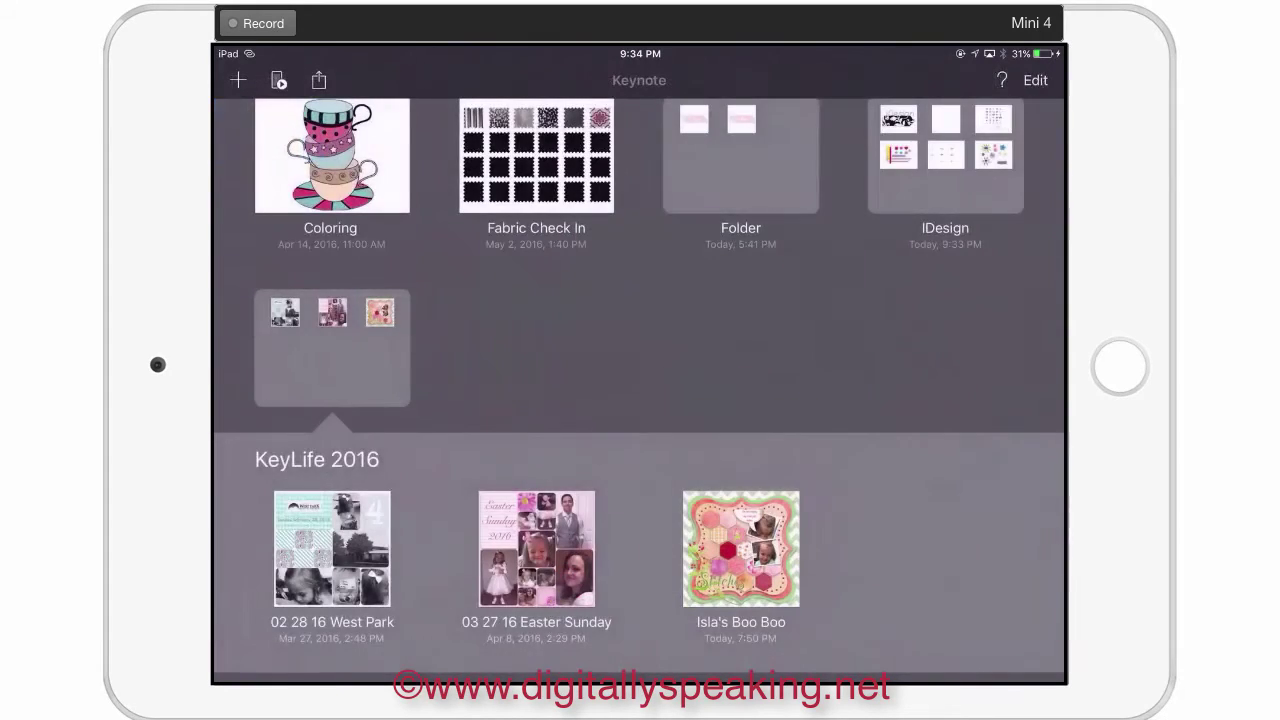
# Open the *iDesign Core presentation from the IDesign folder and expand its slide outline down to the Templates group
pyautogui.click(945, 175)
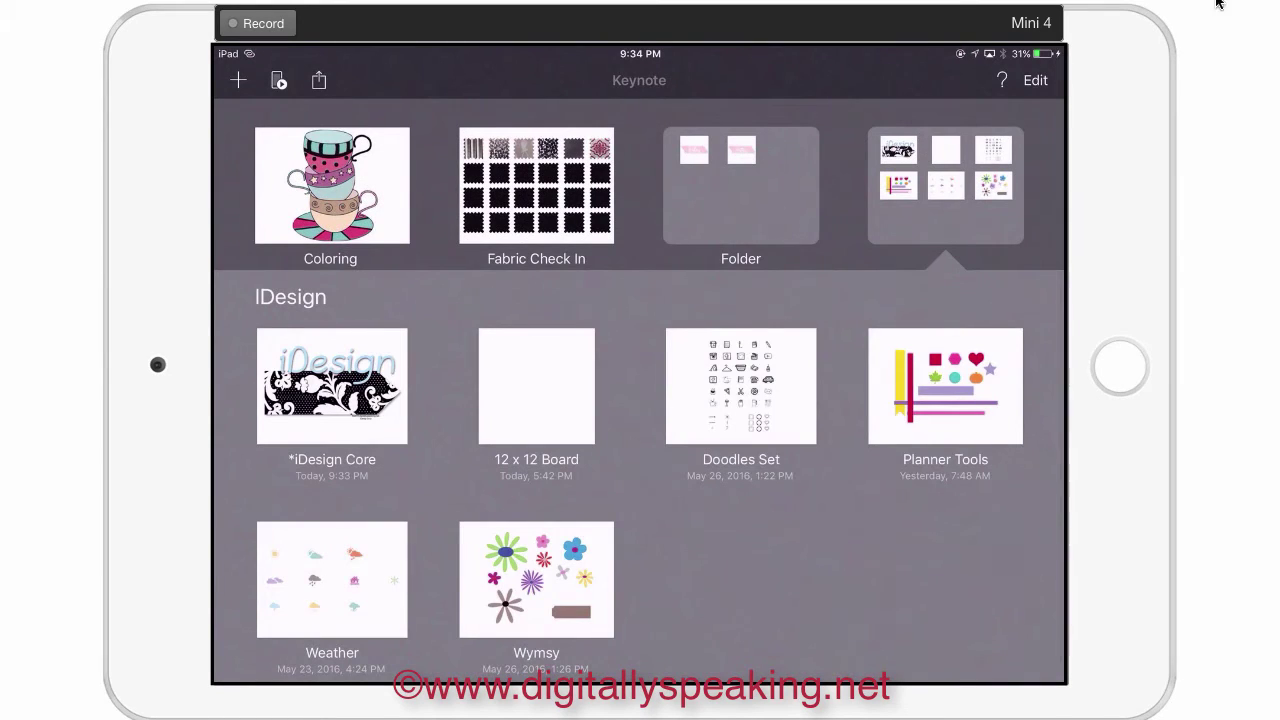
pyautogui.click(332, 386)
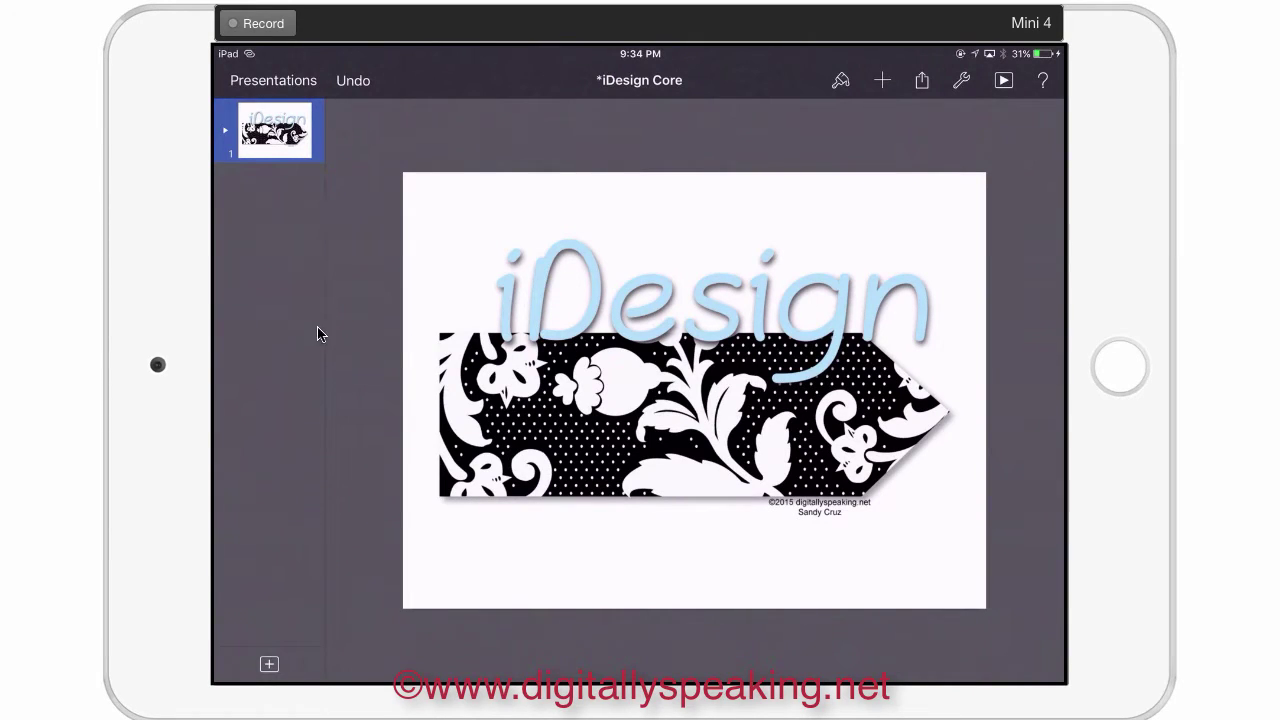
pyautogui.click(222, 129)
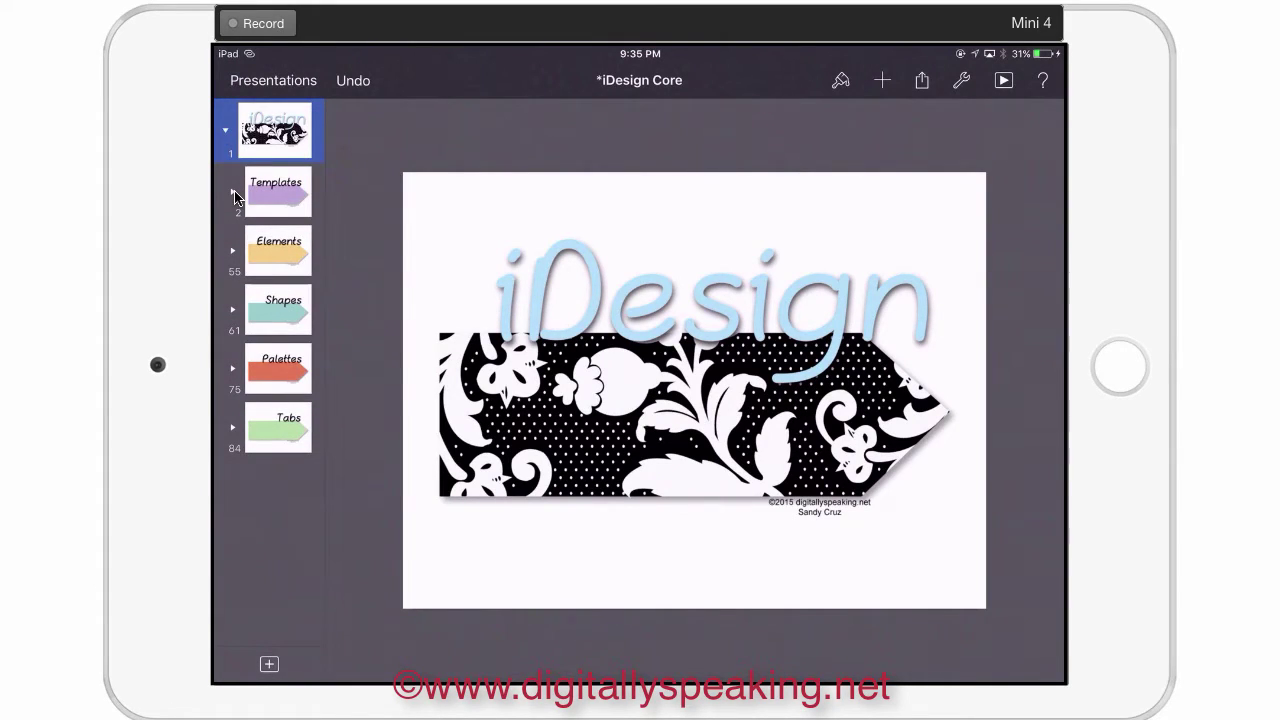
pyautogui.click(233, 193)
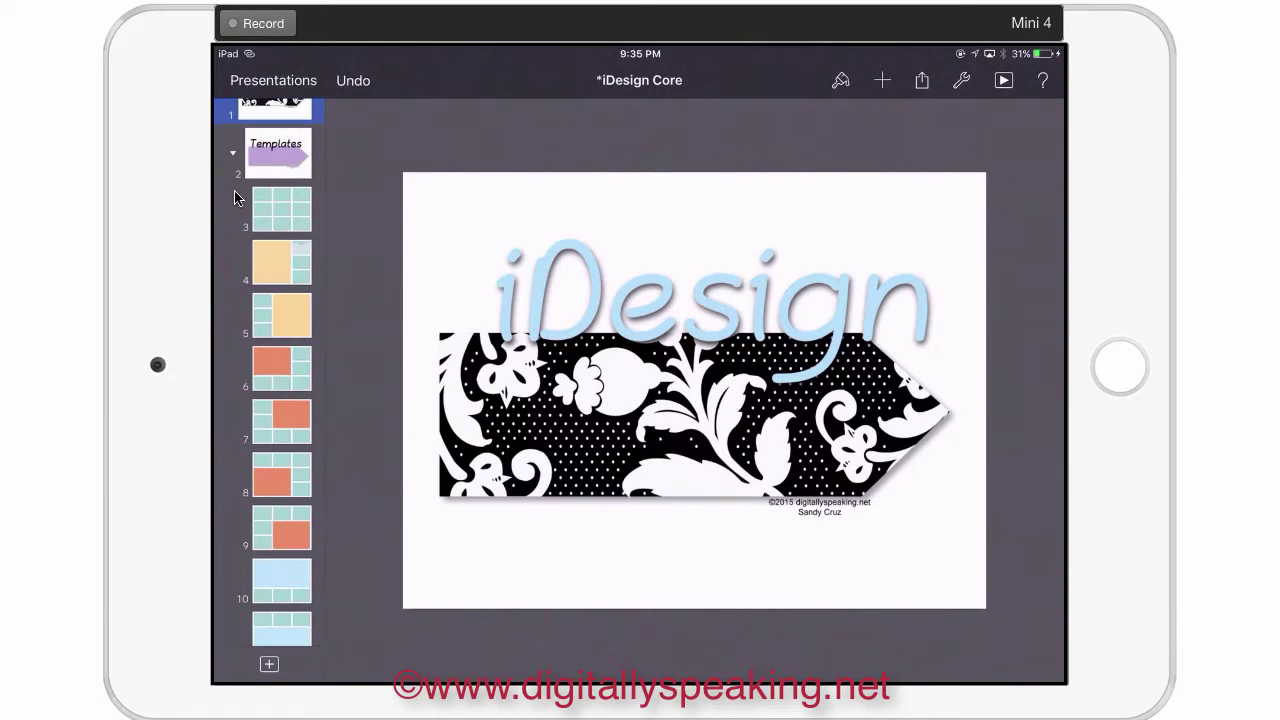
# Copy template slide 5, with three teal boxes beside a large orange box, and collapse the Templates group
pyautogui.press('Down')
pyautogui.press('Down')
pyautogui.press('Down')
pyautogui.press('Down')
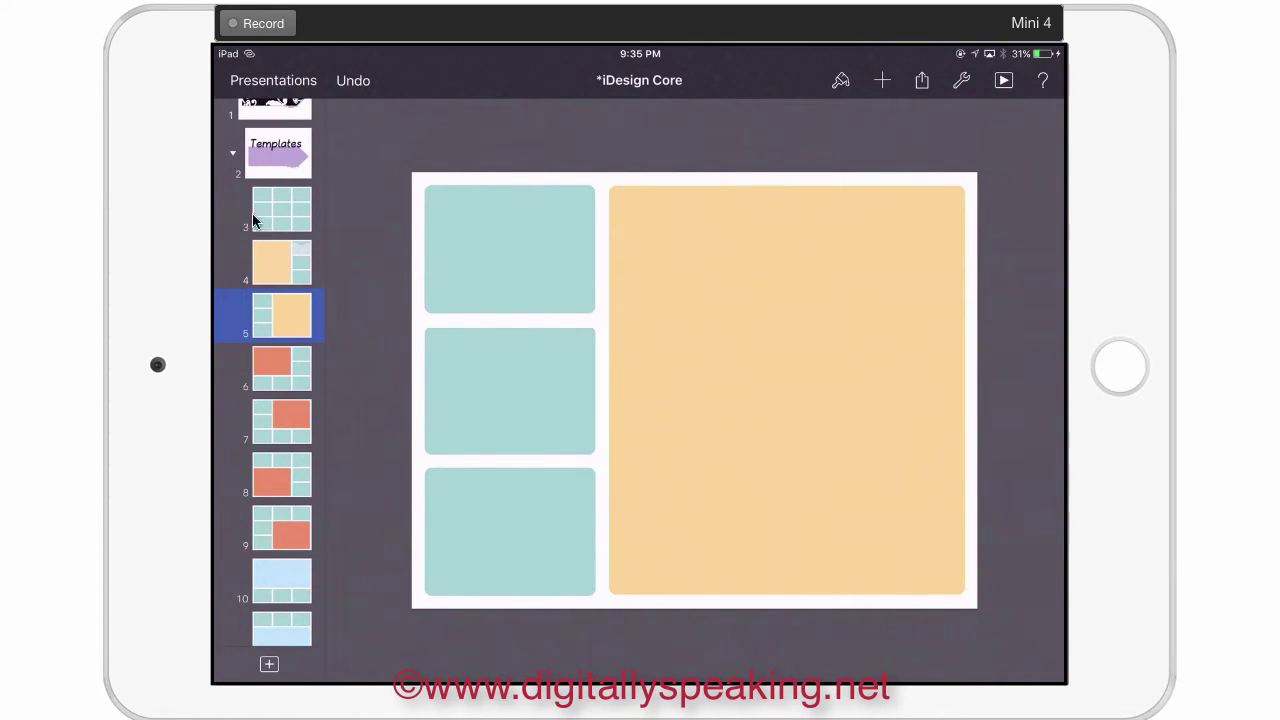
pyautogui.click(251, 315)
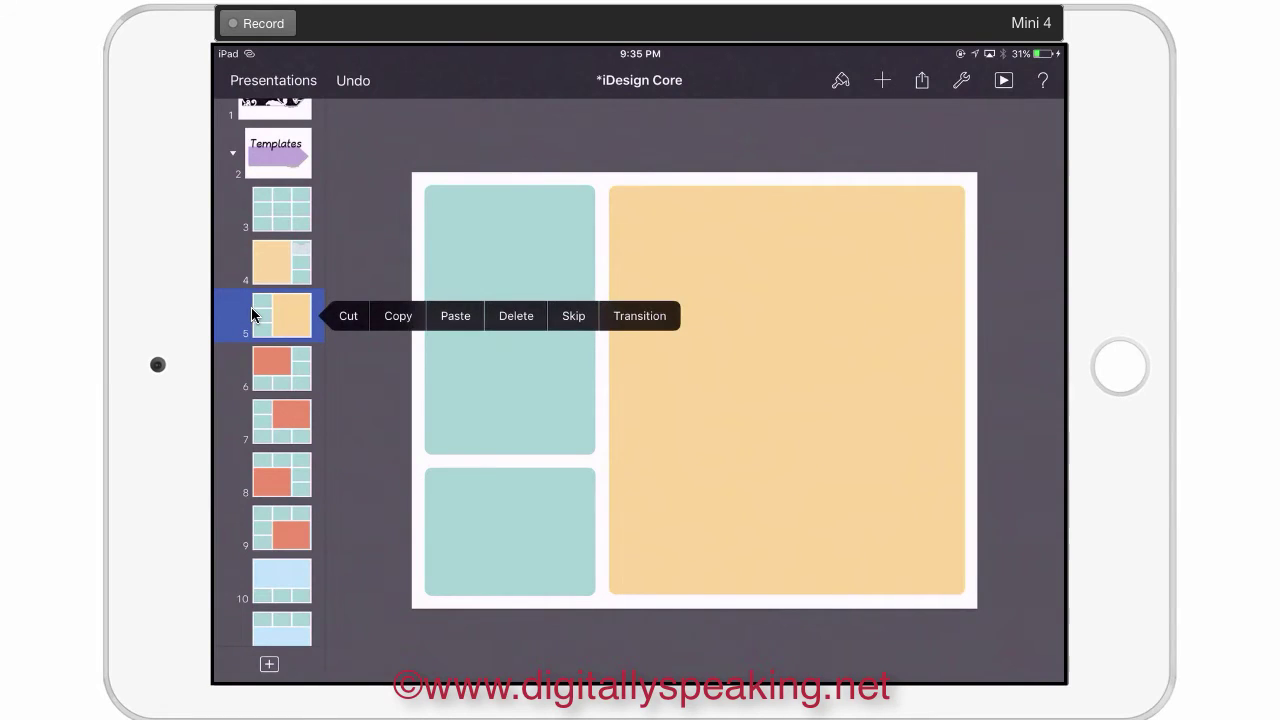
pyautogui.press('Left')
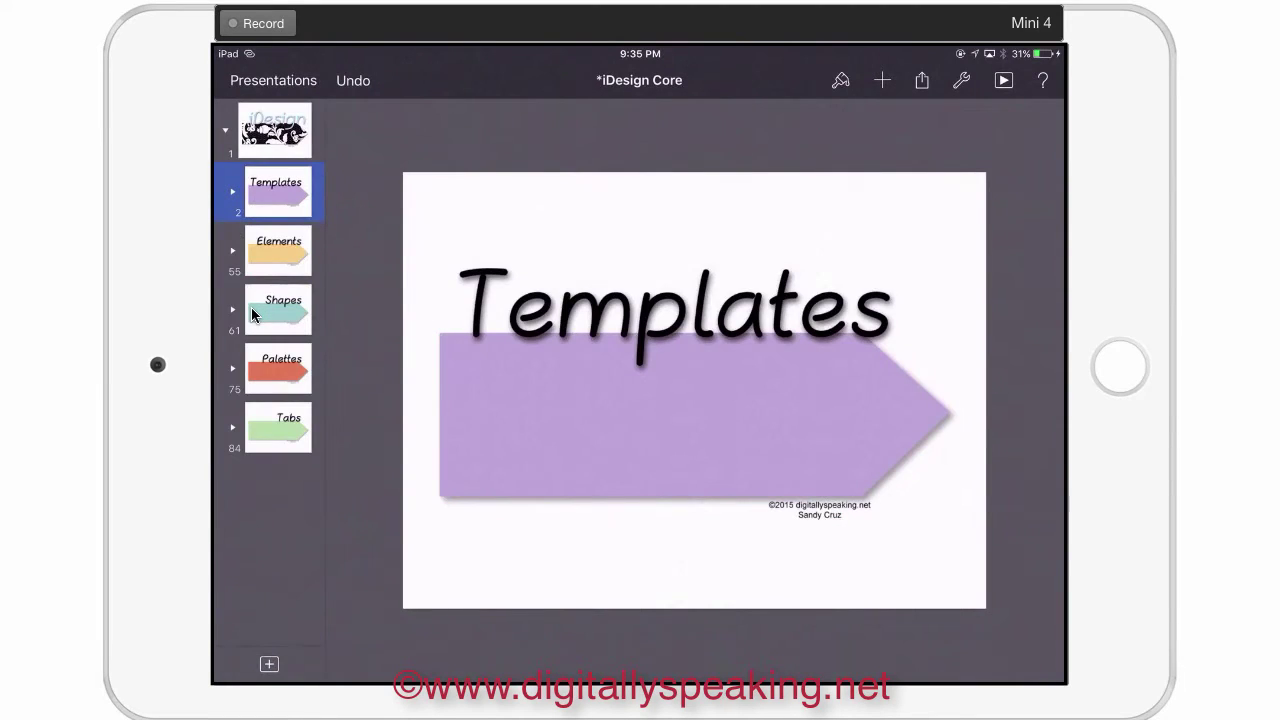
# Expand the Shapes group and paste the copied template slide after slide 62, the first page of basic shapes
pyautogui.click(251, 312)
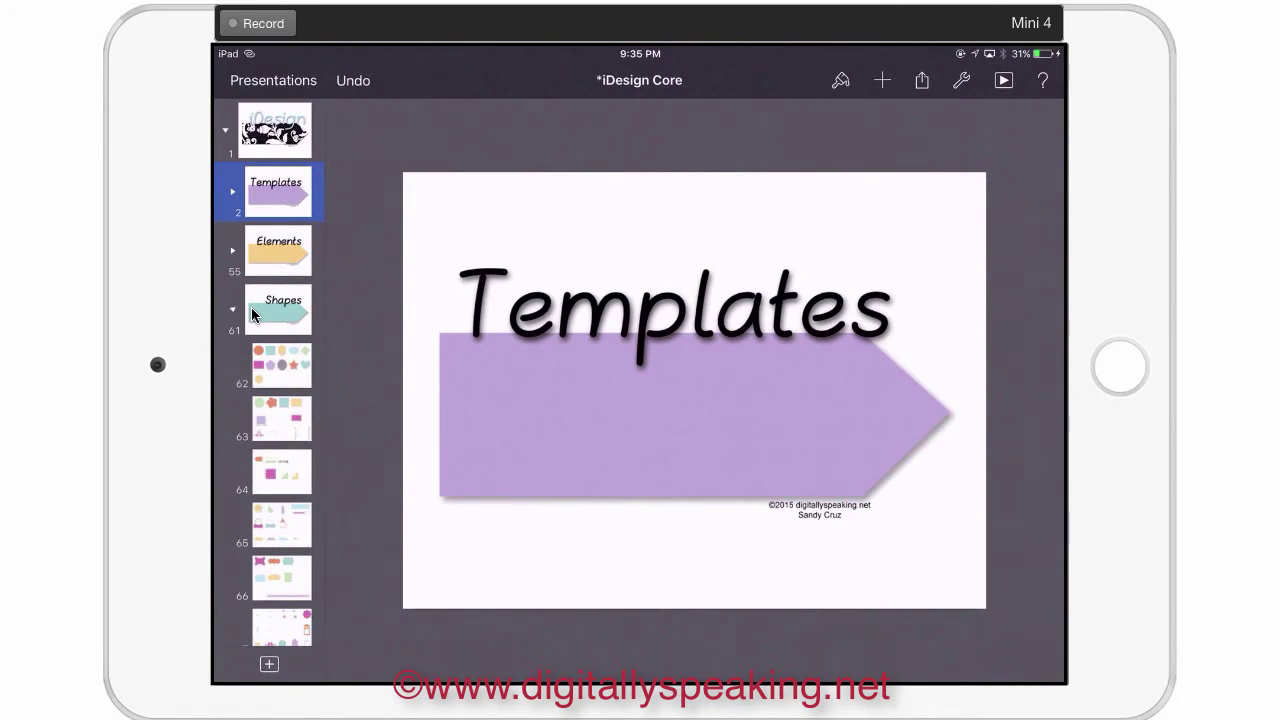
pyautogui.scroll(-3, 270, 380)
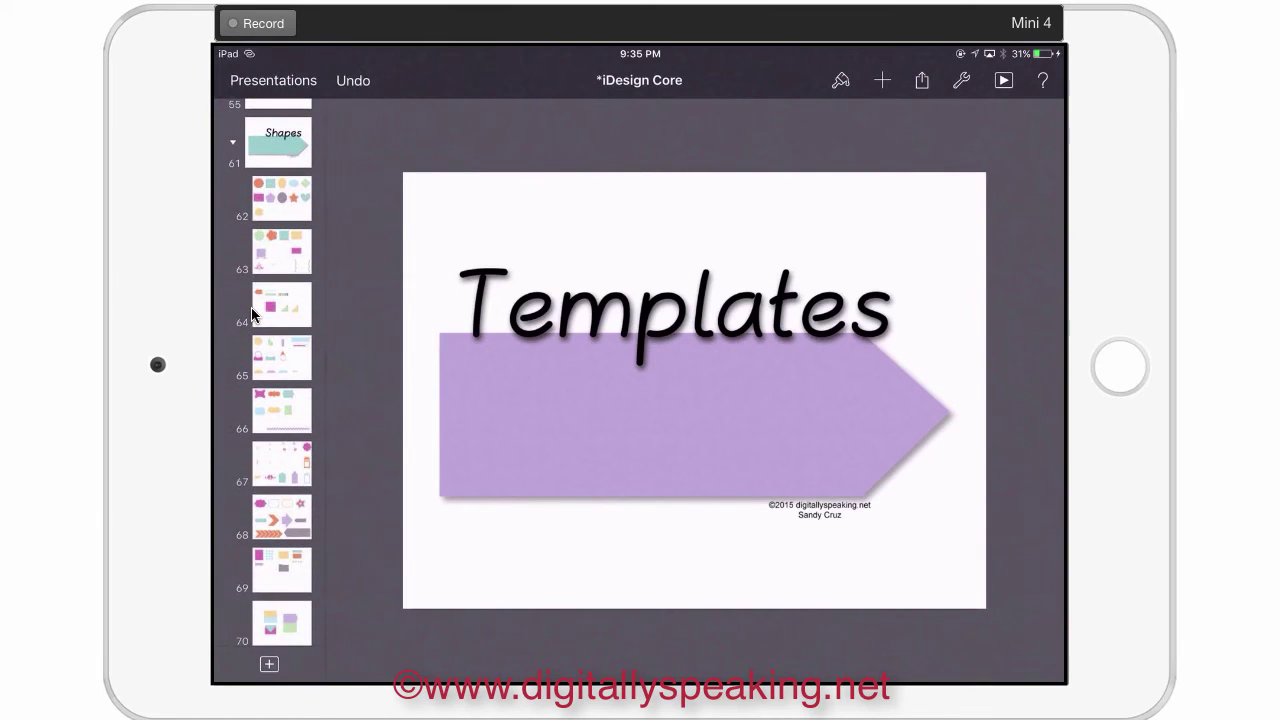
pyautogui.click(281, 196)
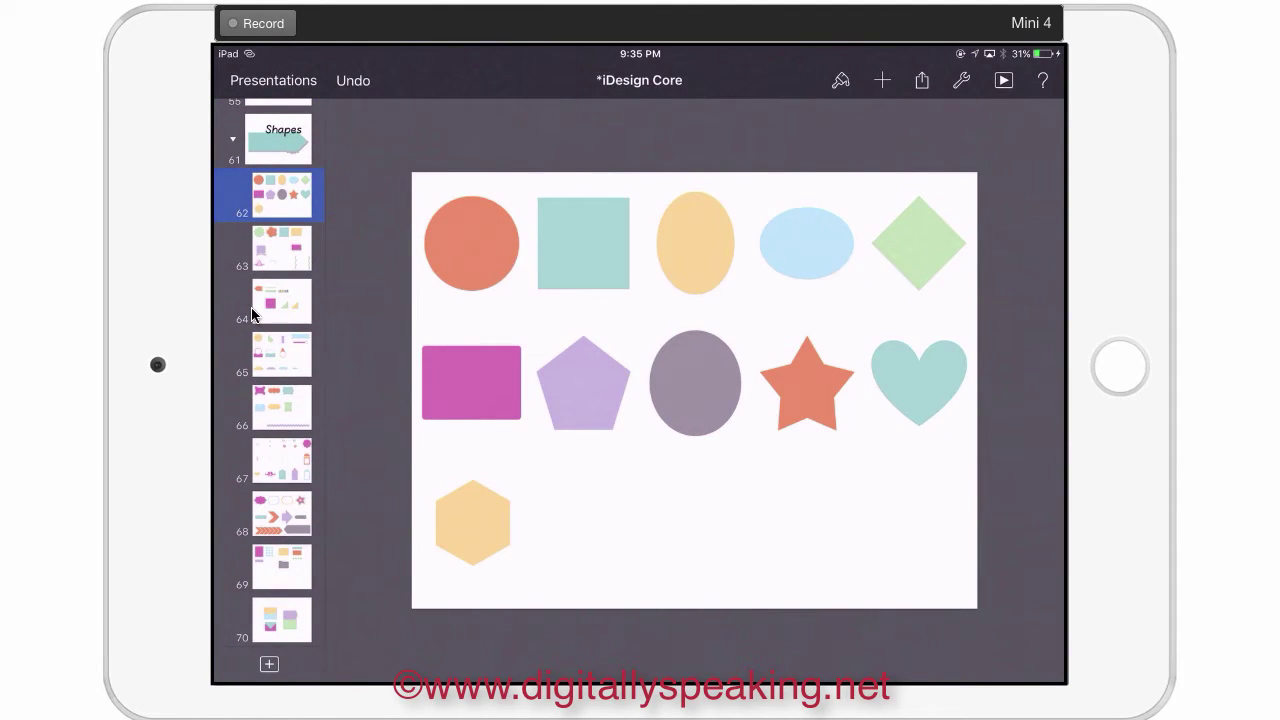
pyautogui.click(282, 195)
pyautogui.click(455, 196)
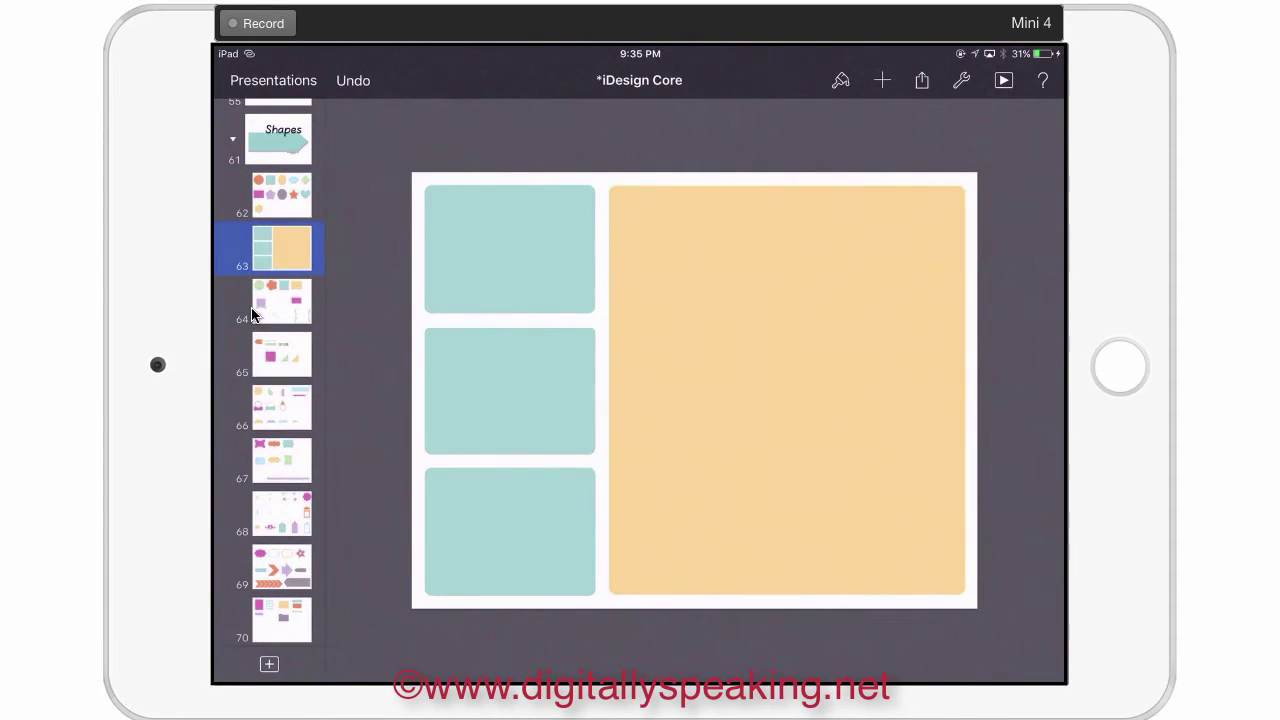
# Copy the teal square from slide 62 onto template slide 63 and move it over the upper gap between the boxes
pyautogui.click(282, 195)
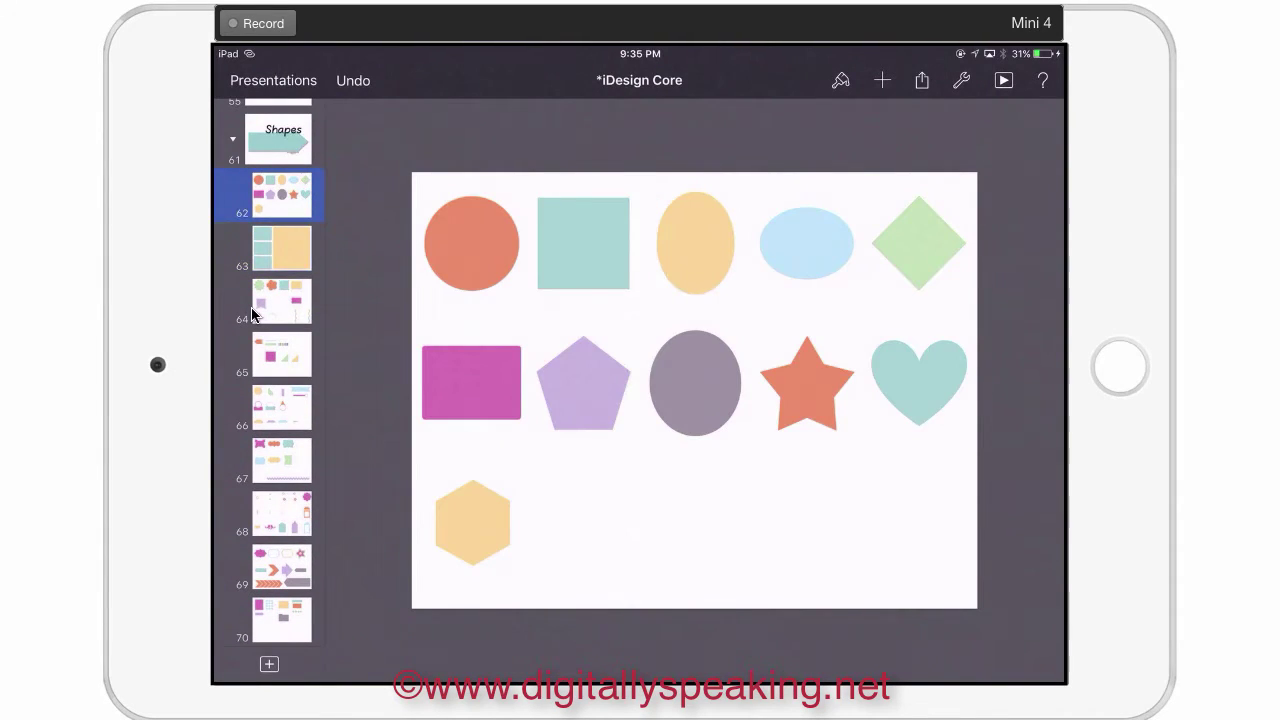
pyautogui.click(583, 242)
pyautogui.click(583, 242)
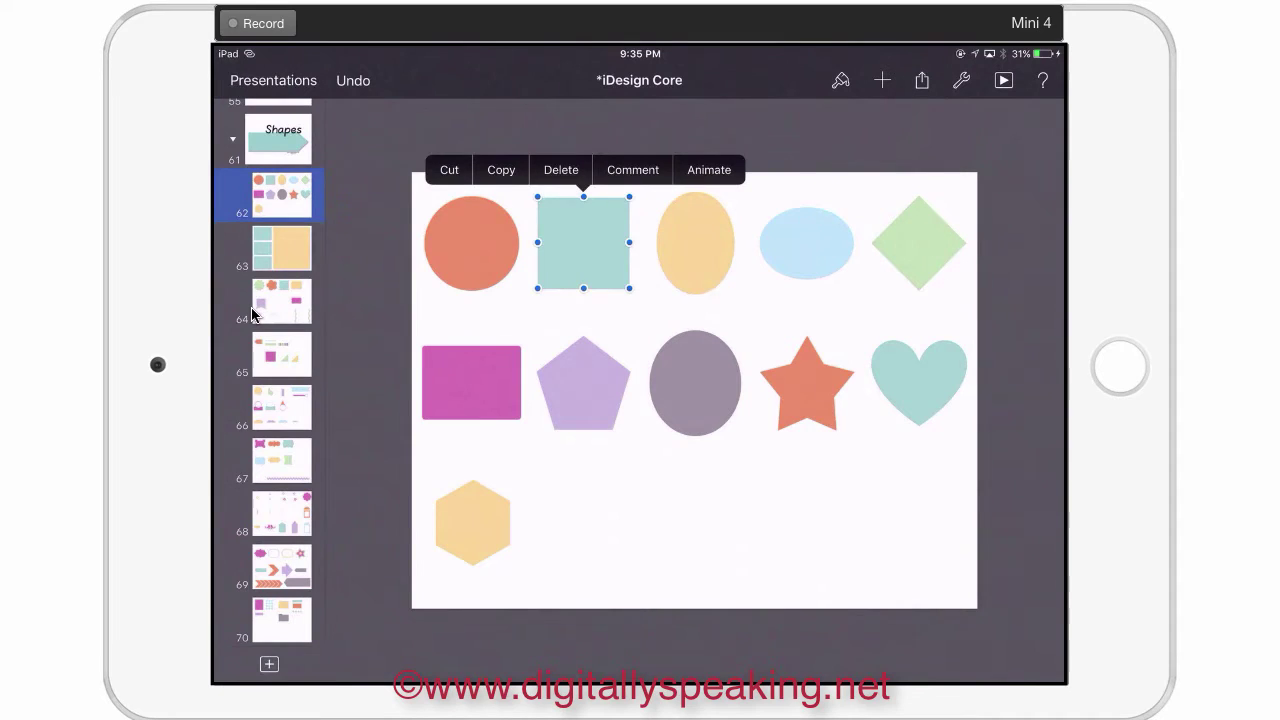
pyautogui.click(501, 169)
pyautogui.click(282, 248)
pyautogui.click(603, 240)
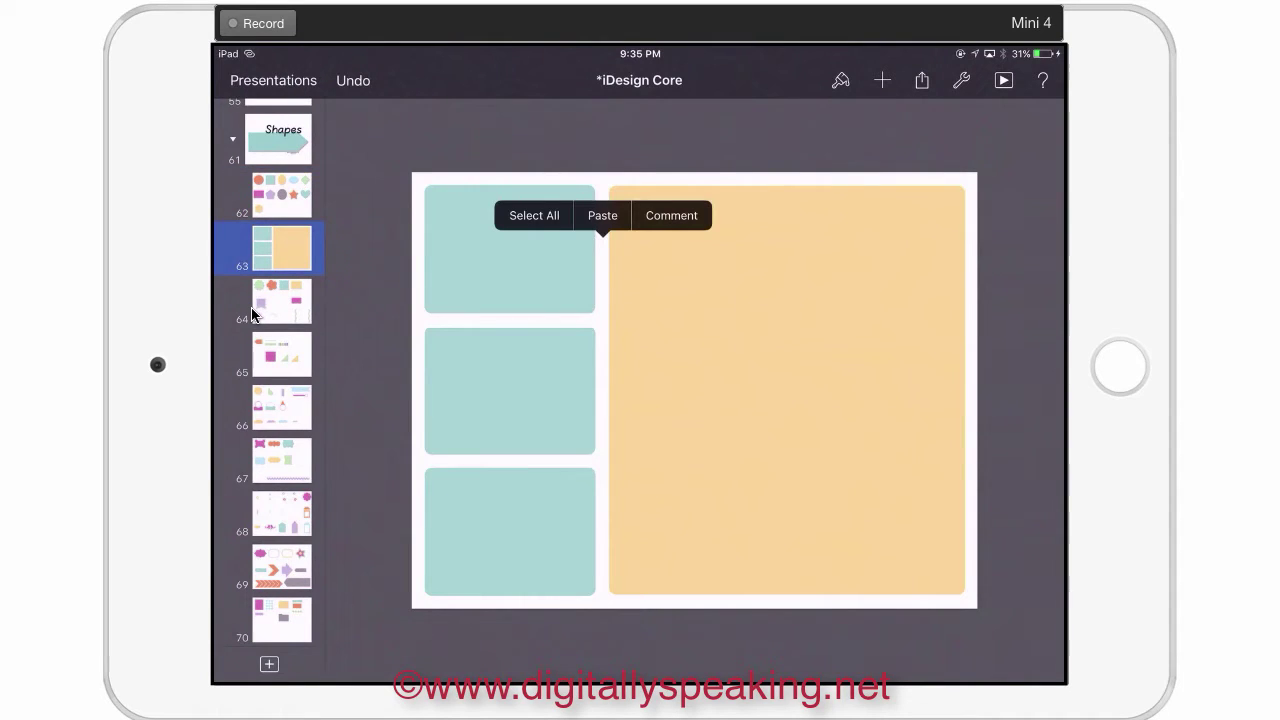
pyautogui.click(600, 214)
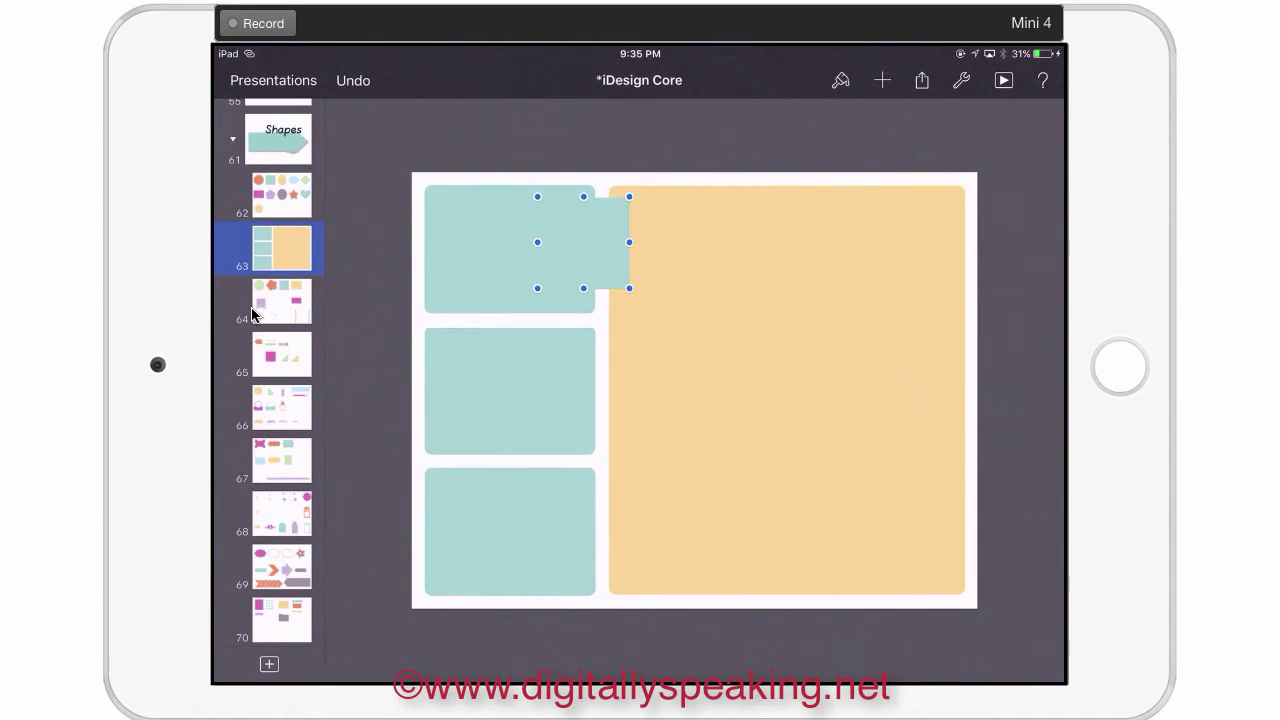
pyautogui.moveTo(583, 242); pyautogui.dragTo(617, 210)
# Copy the orange hexagon from slide 62 and paste it onto template slide 63
pyautogui.click(282, 195)
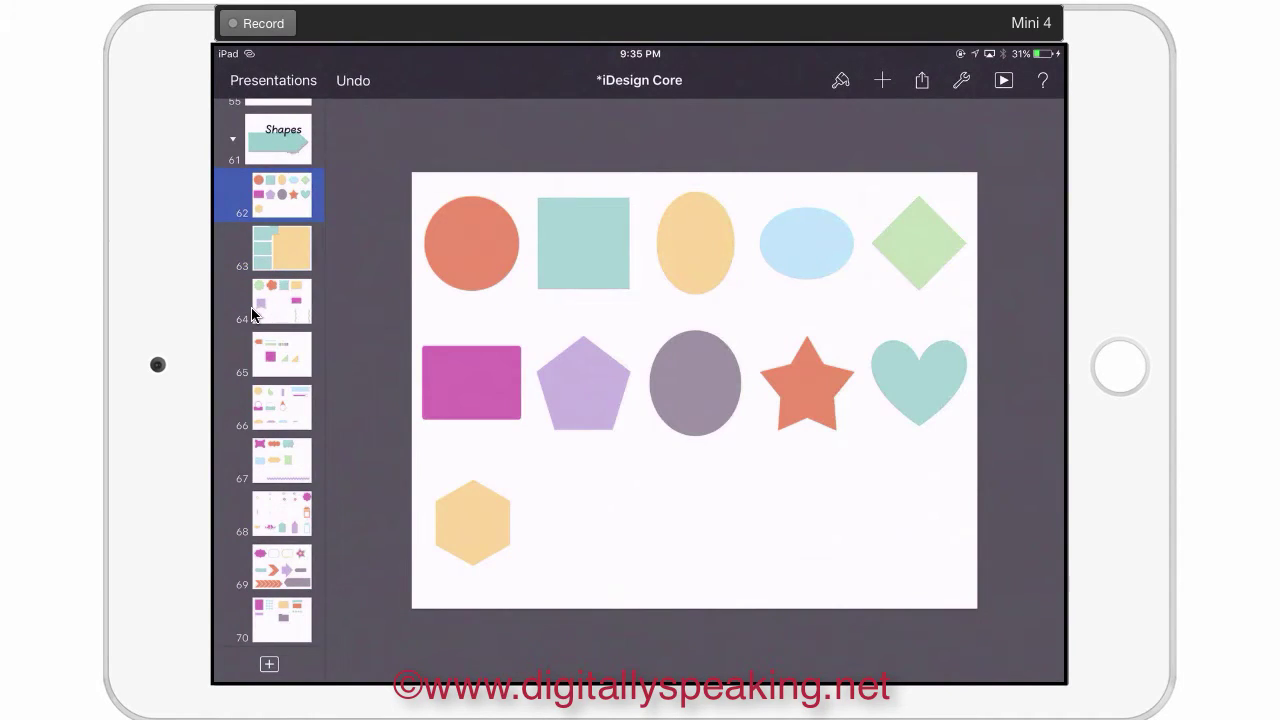
pyautogui.click(472, 522)
pyautogui.click(472, 522)
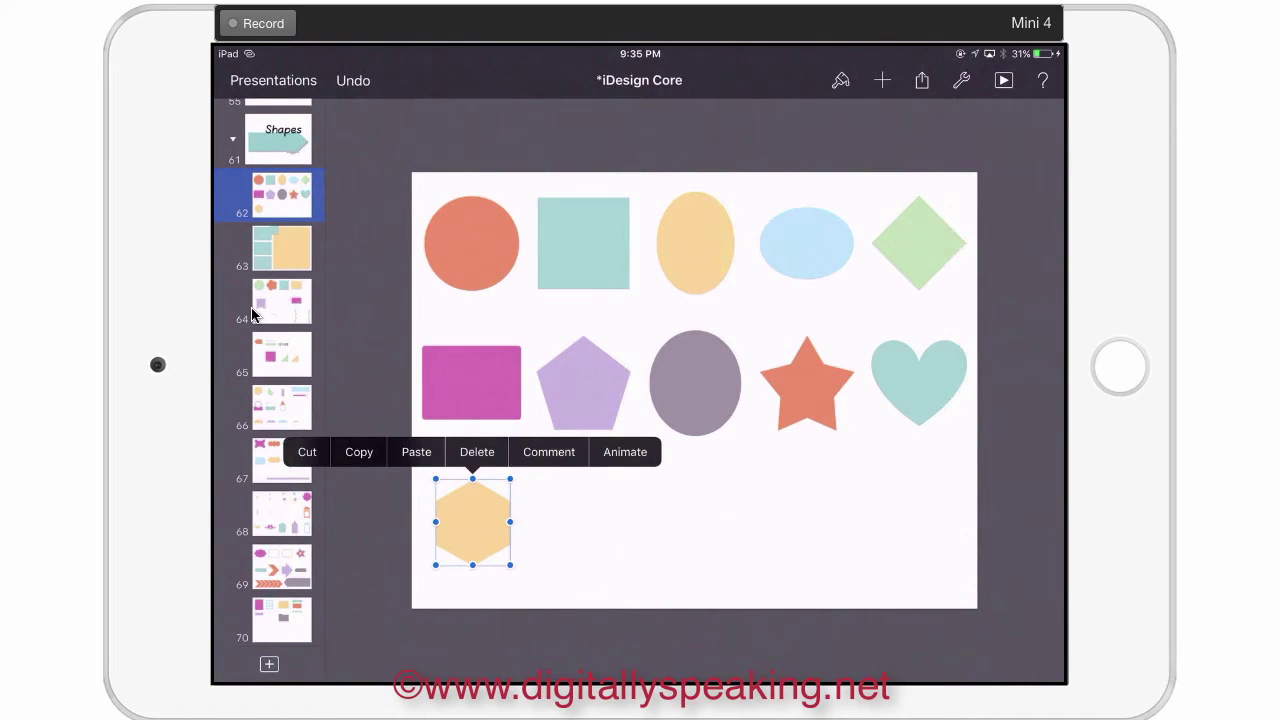
pyautogui.click(359, 452)
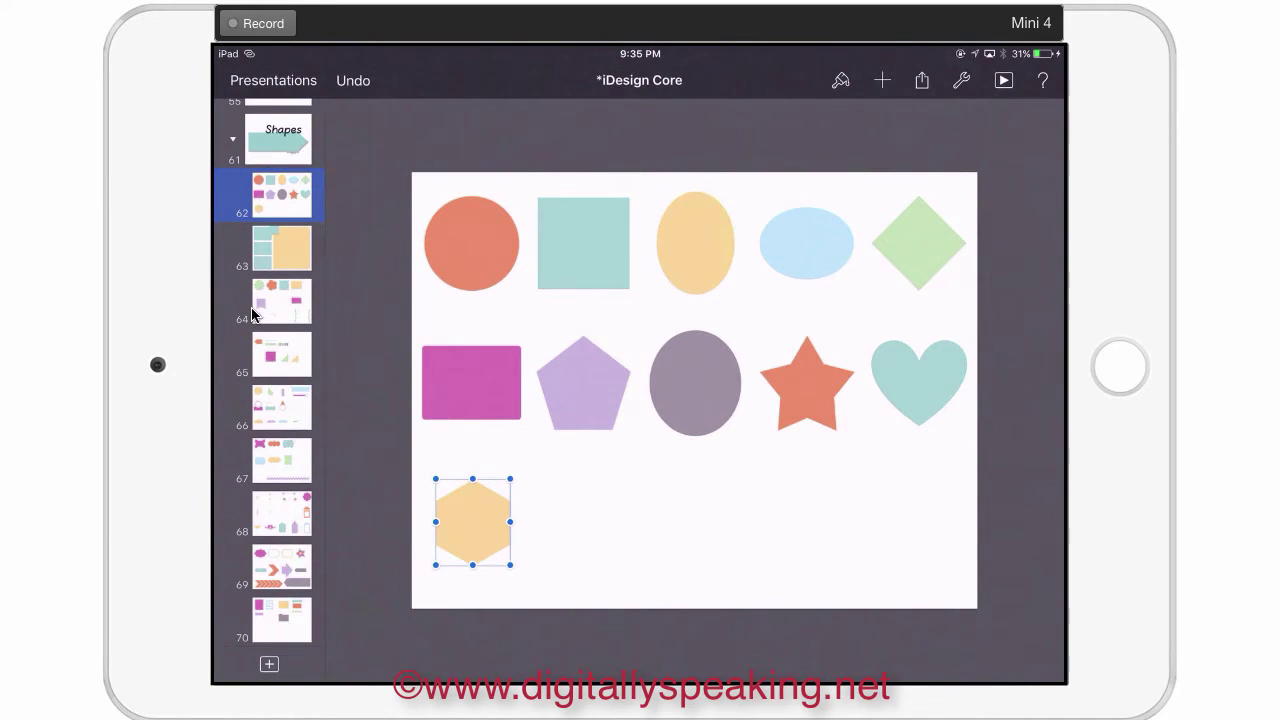
pyautogui.click(282, 248)
pyautogui.click(604, 573)
pyautogui.click(606, 547)
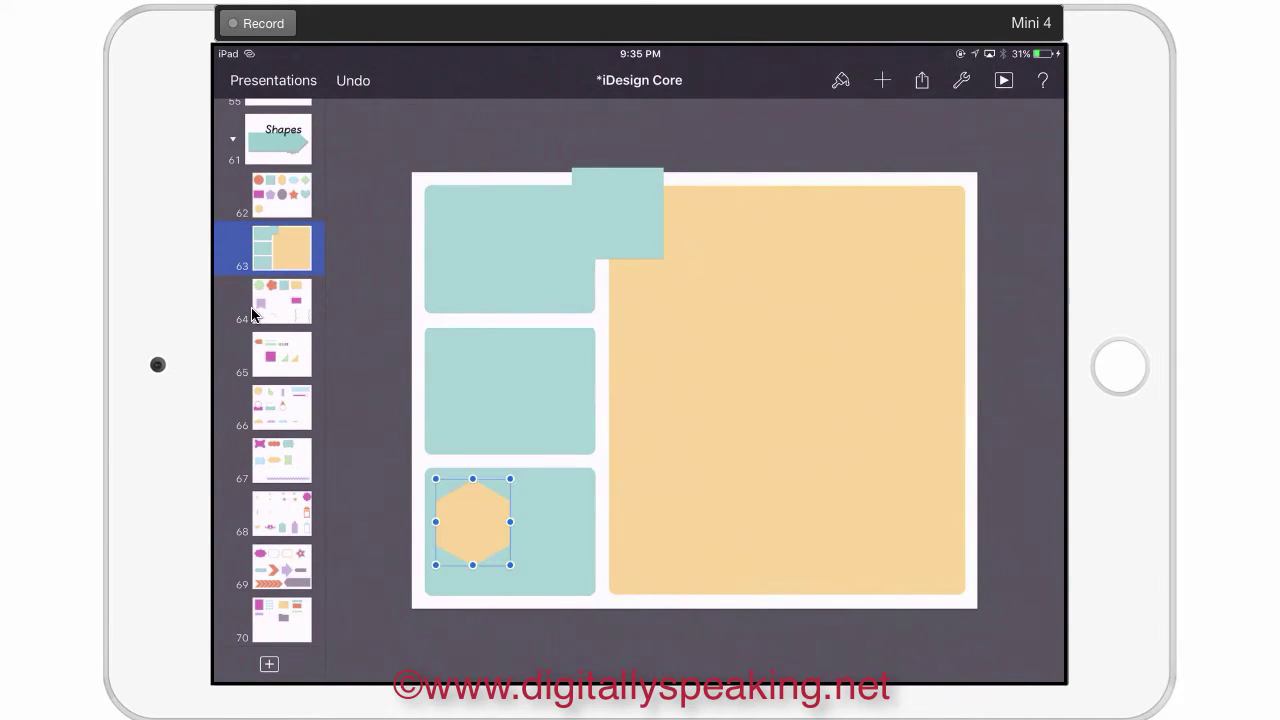
# Copy the purple square with the white photo frame from slide 64 and paste it onto template slide 63
pyautogui.click(252, 314)
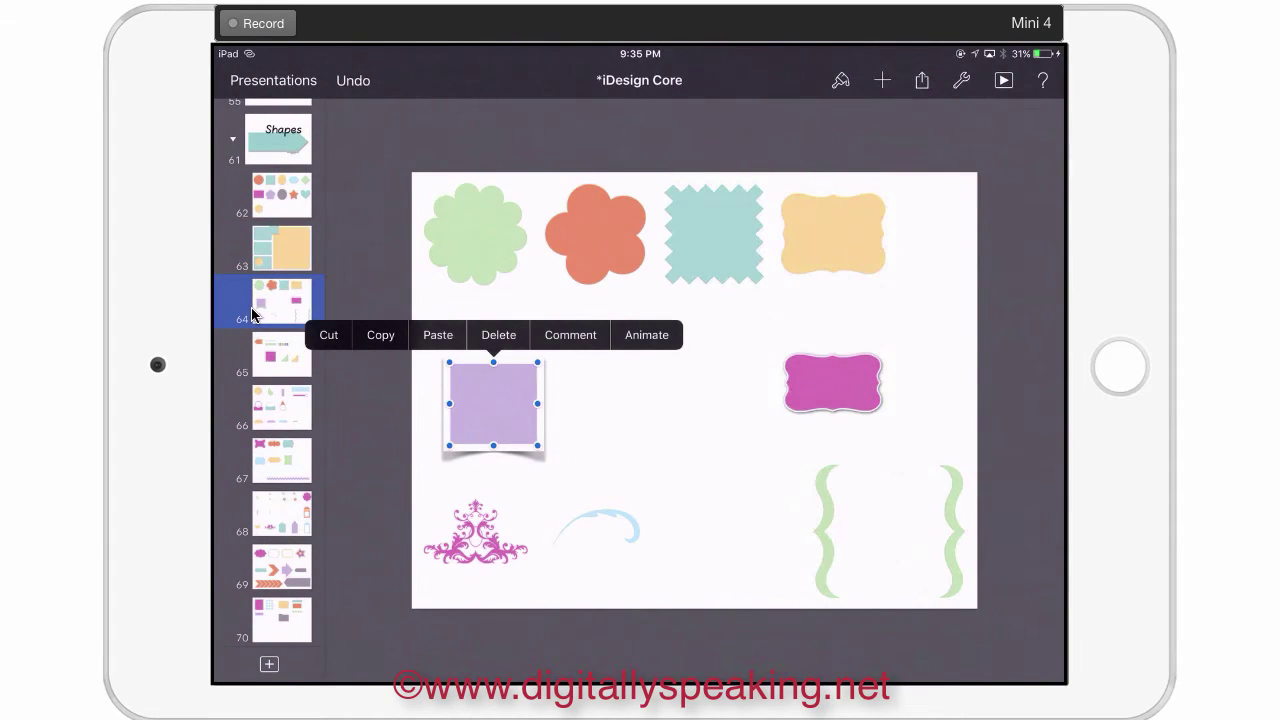
pyautogui.click(380, 335)
pyautogui.click(282, 248)
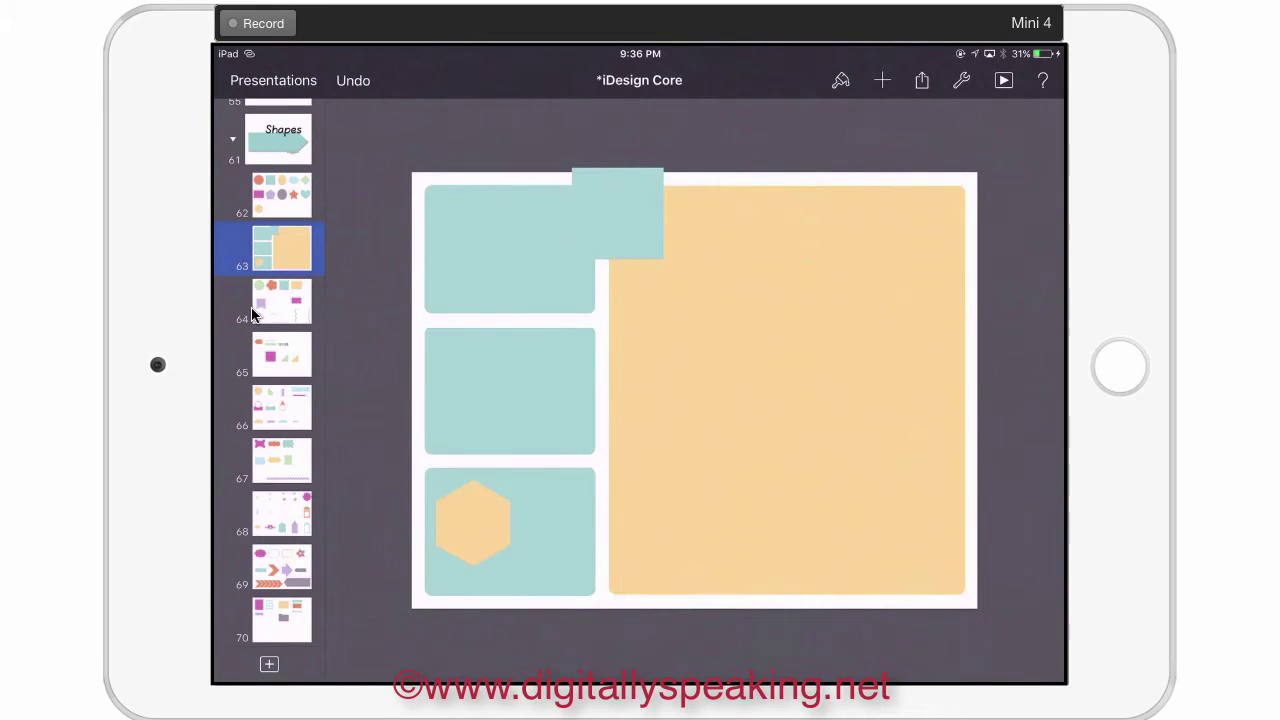
pyautogui.click(787, 389)
pyautogui.click(453, 155)
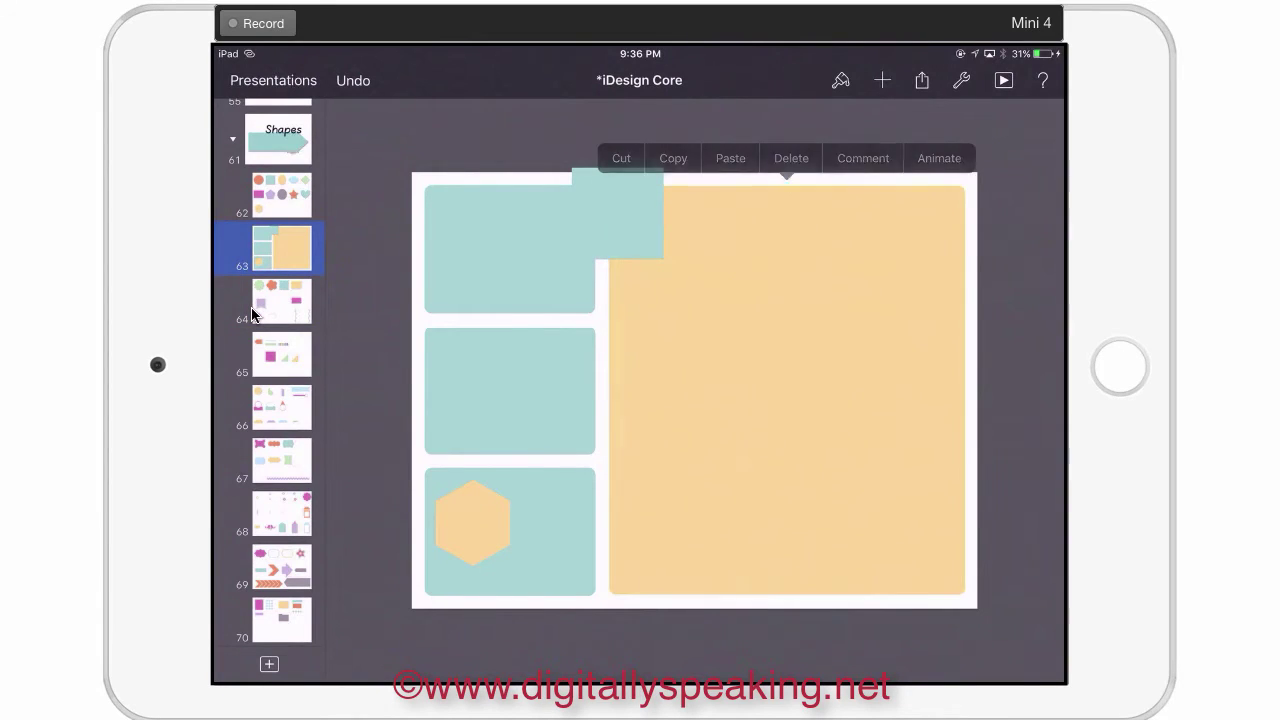
pyautogui.click(453, 155)
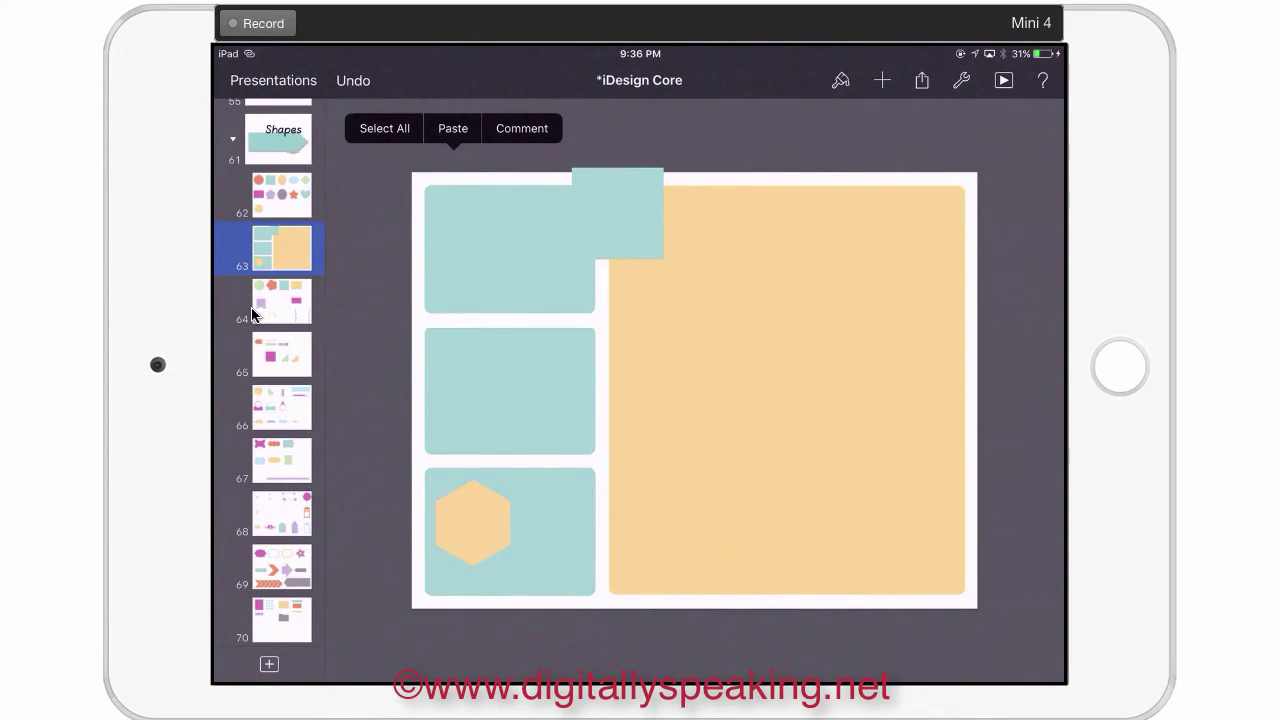
pyautogui.click(453, 128)
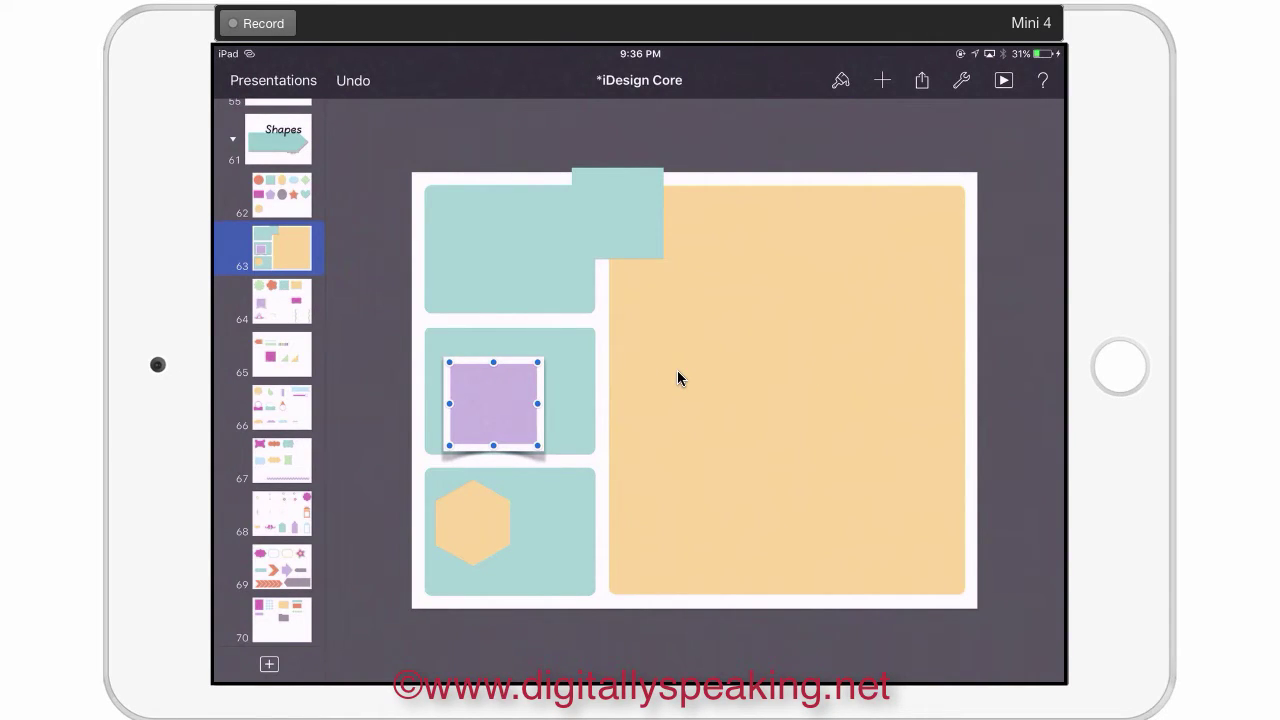
# Look through the shape designs on slides 64 to 67 and collapse the Shapes group
pyautogui.press('pagedown')
pyautogui.press('Down')
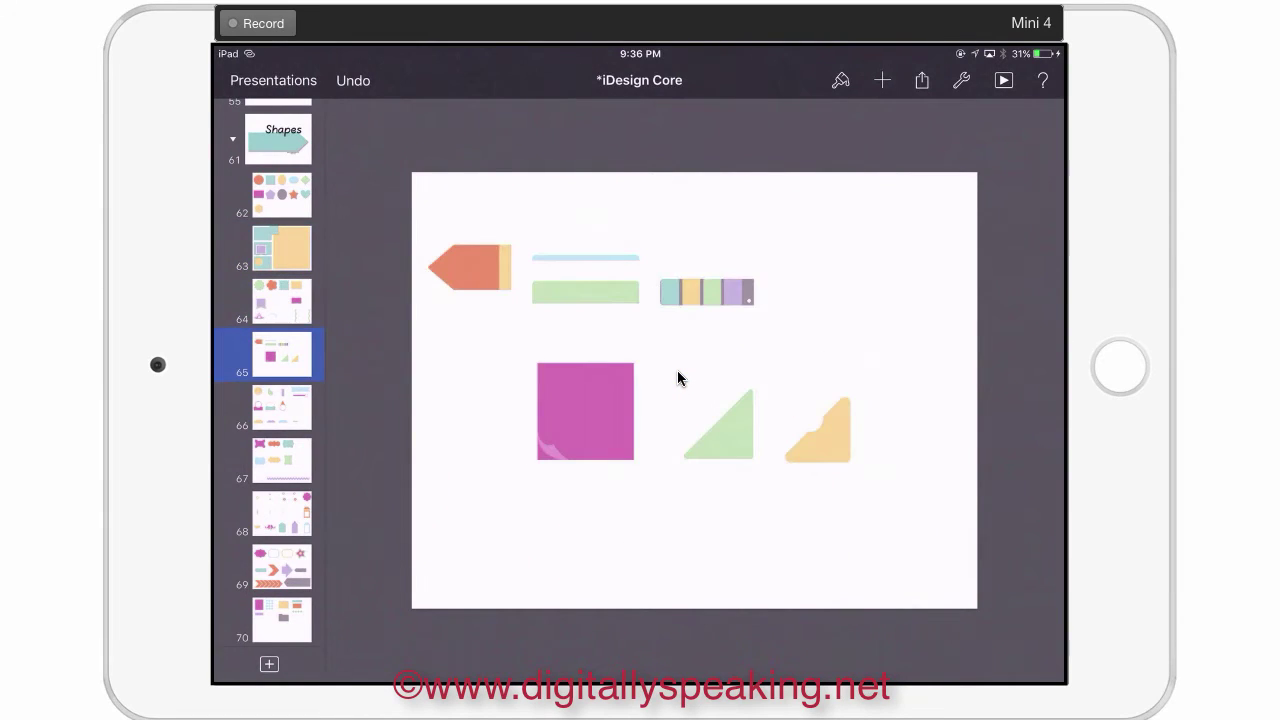
pyautogui.press('Down')
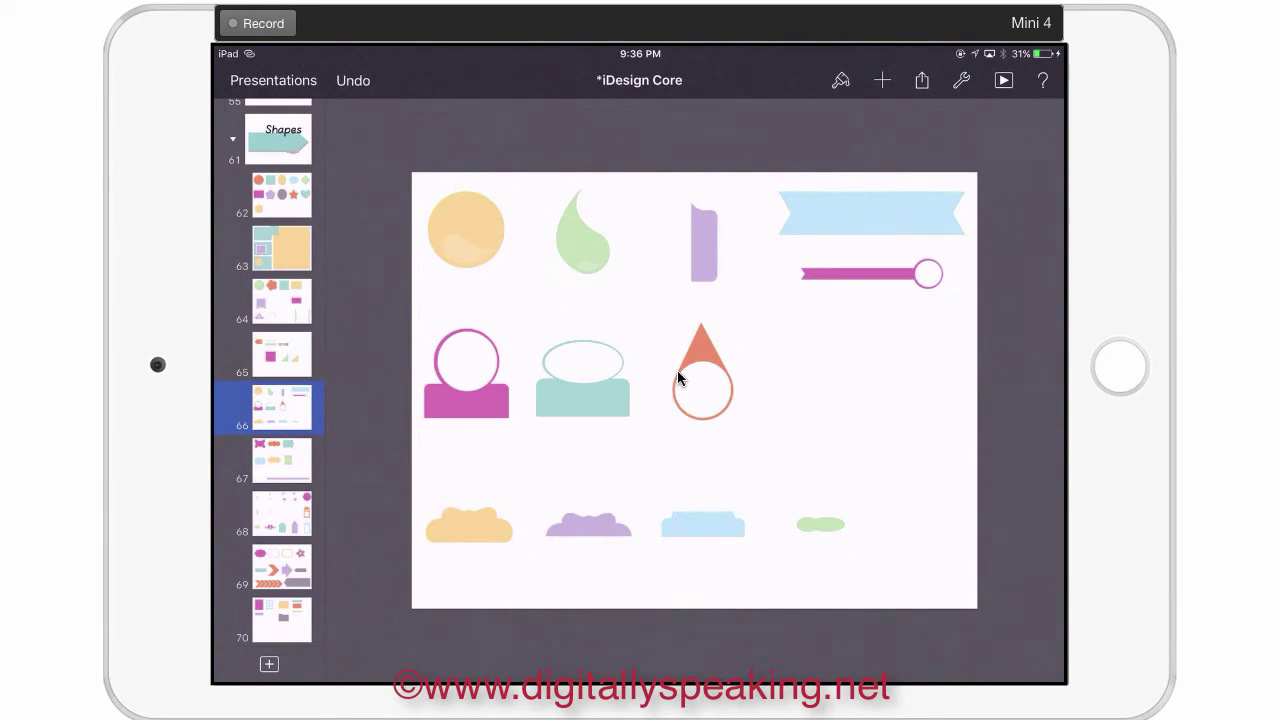
pyautogui.press('Down')
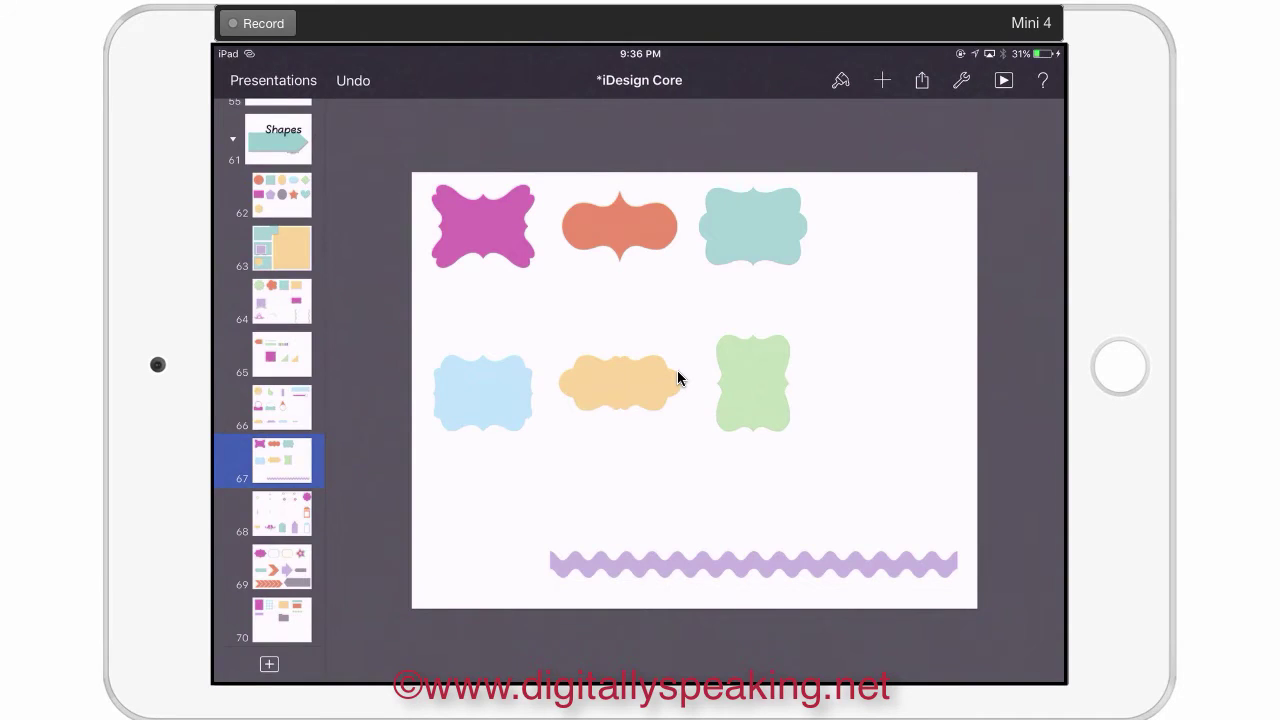
pyautogui.press('Left')
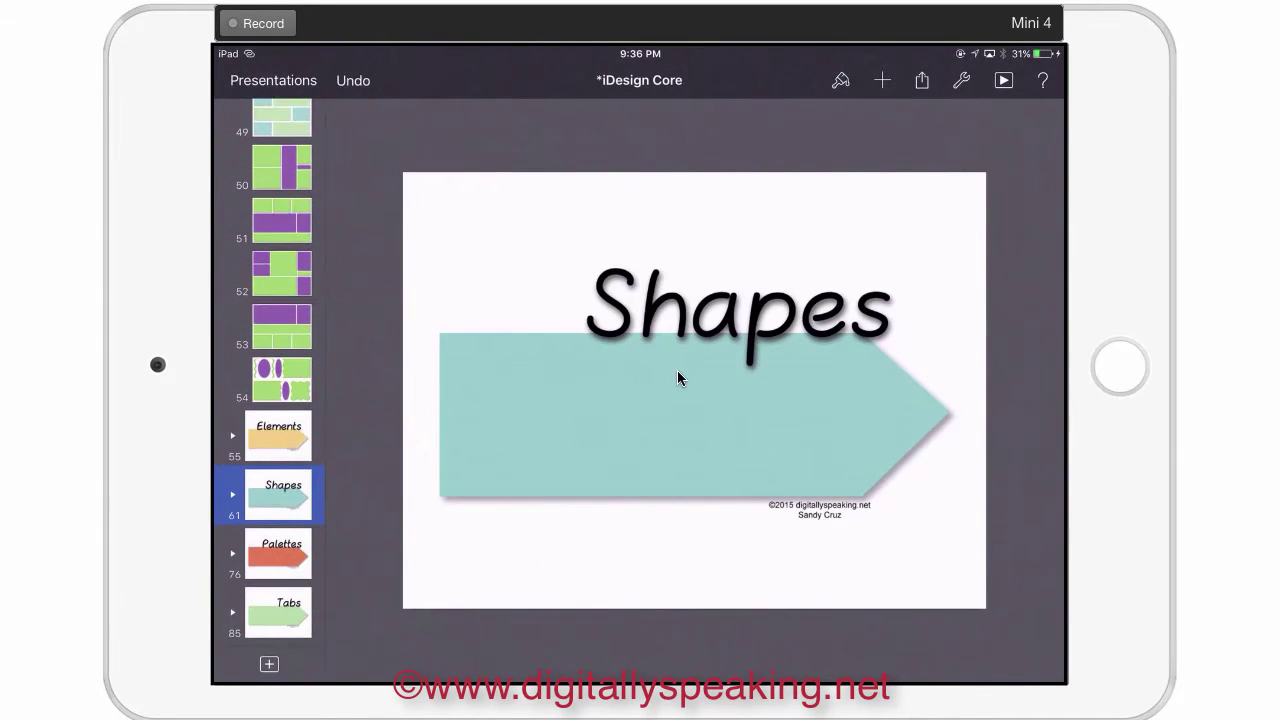
# Copy the green ornate-edged frame shape from template slide 54 and collapse the Templates group
pyautogui.press('Left')
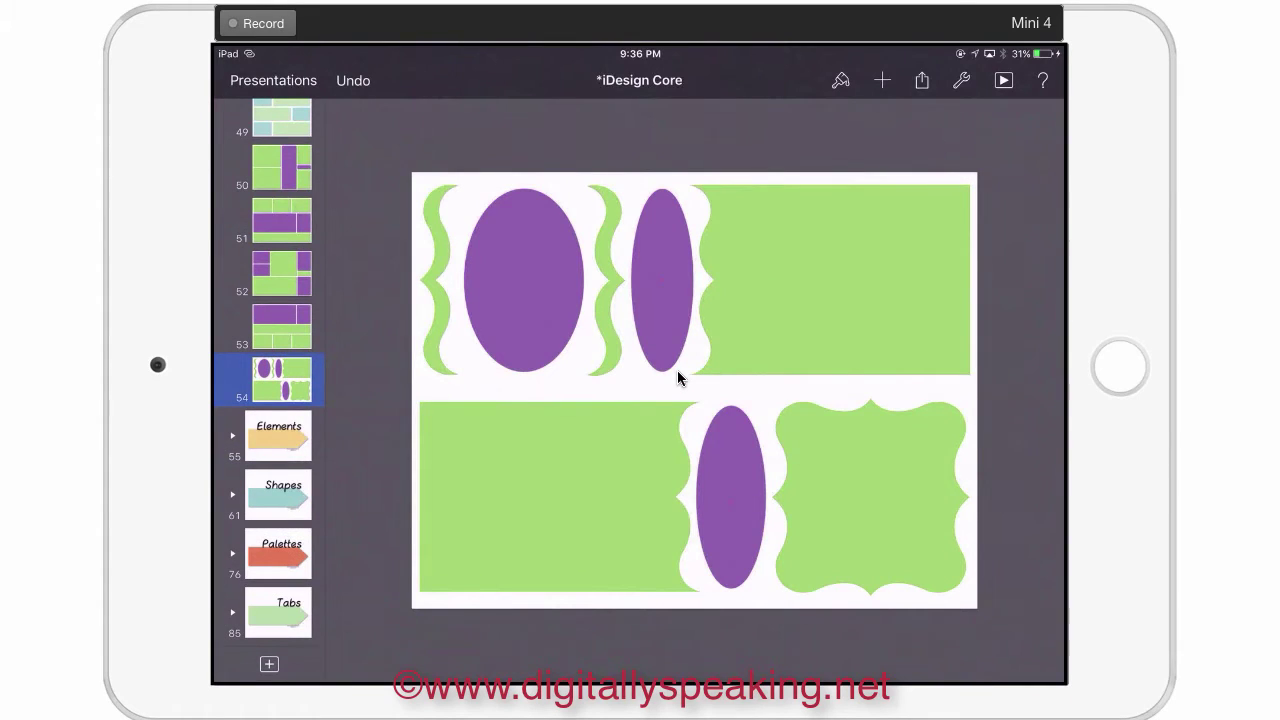
pyautogui.press('Tab')
pyautogui.click(870, 496)
pyautogui.click(754, 370)
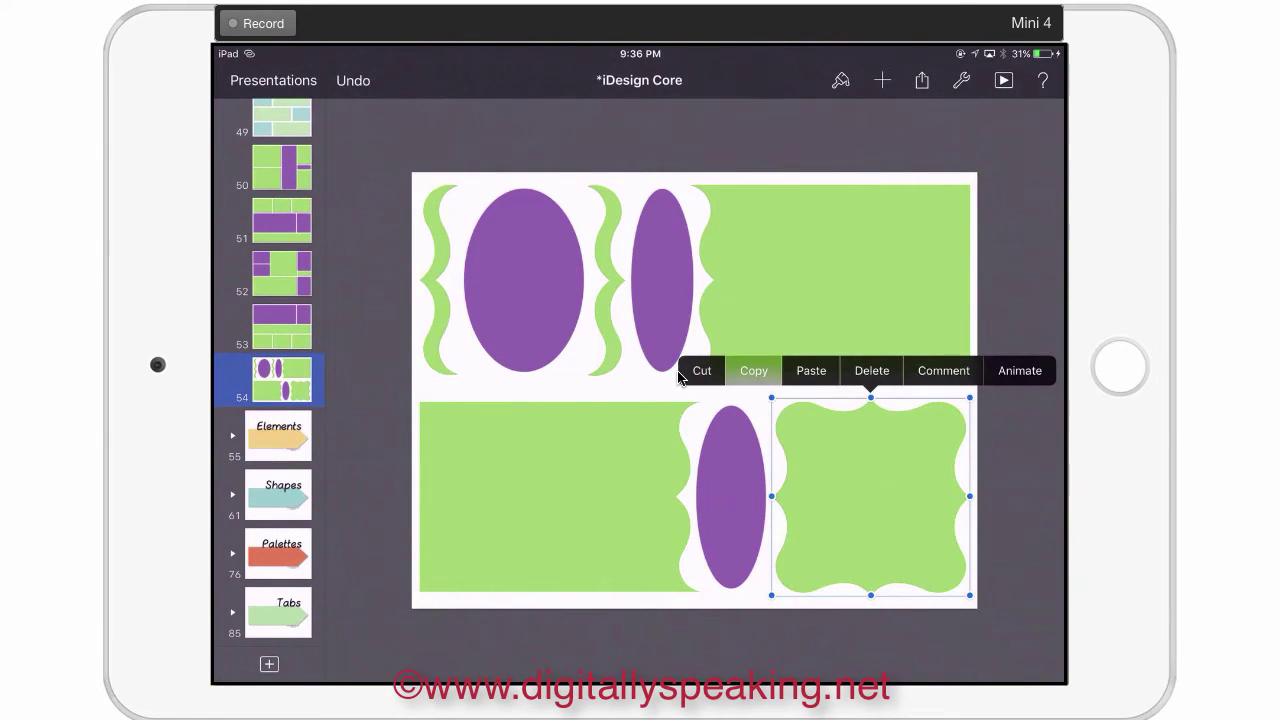
pyautogui.scroll(20, 270, 372)
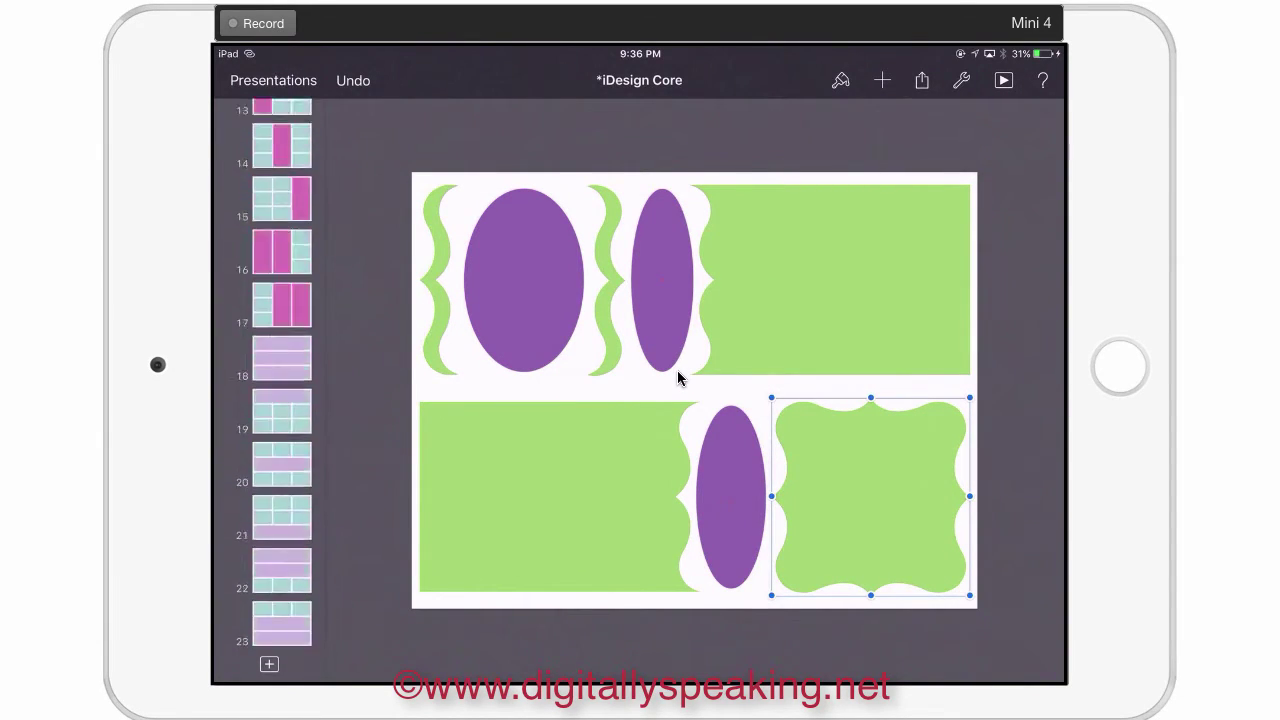
pyautogui.click(233, 192)
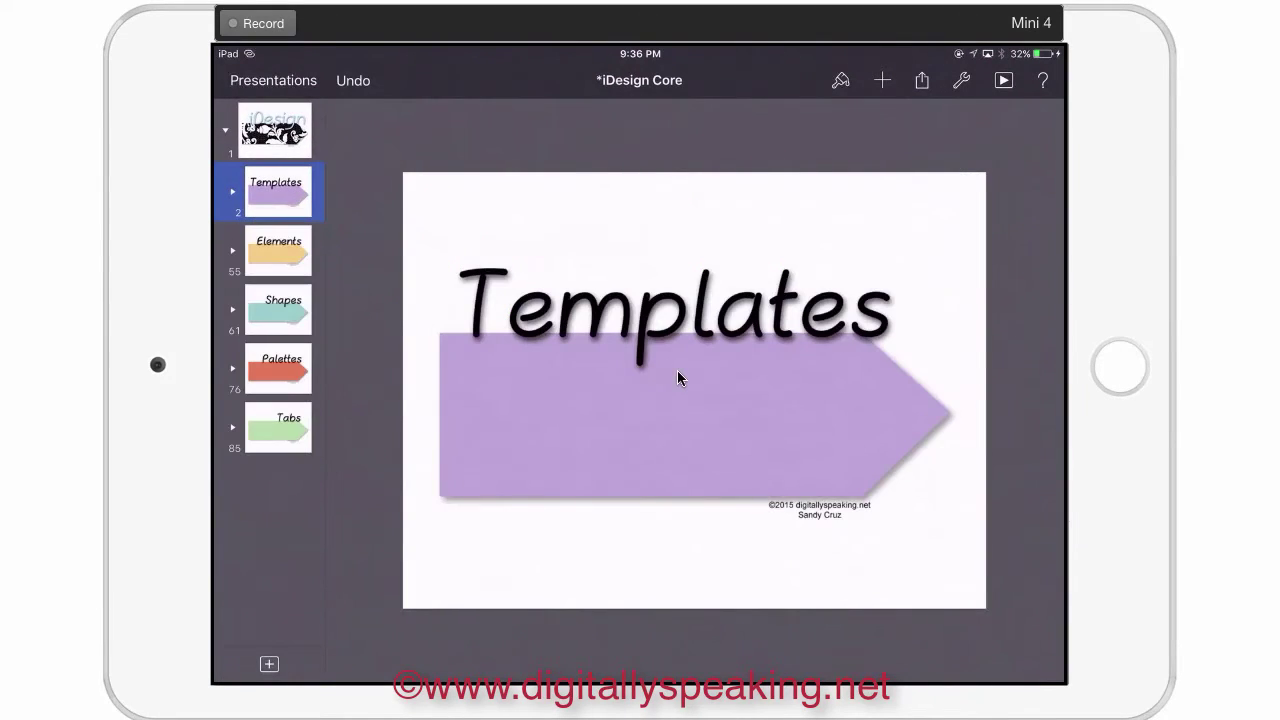
# Paste the copied green ornate-edged frame onto template slide 63 in the Shapes group
pyautogui.click(278, 310)
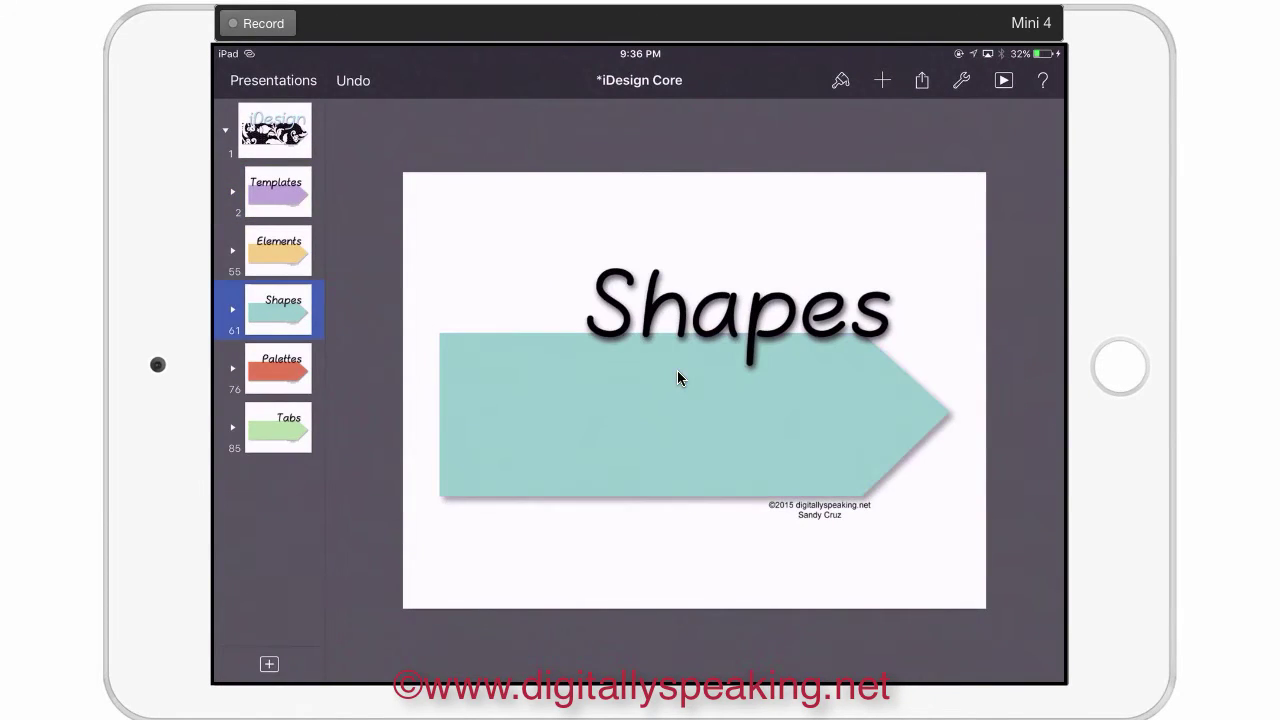
pyautogui.press('Right')
pyautogui.press('Down')
pyautogui.press('Down')
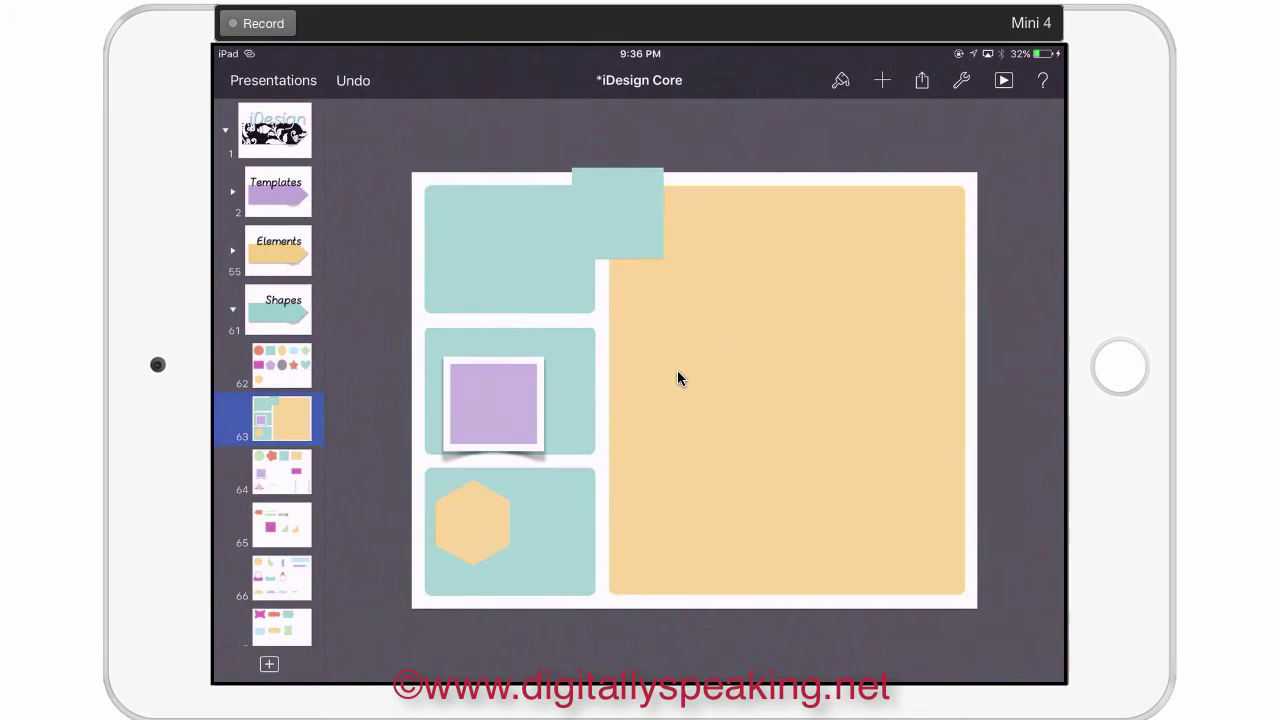
pyautogui.click(413, 168)
pyautogui.click(413, 140)
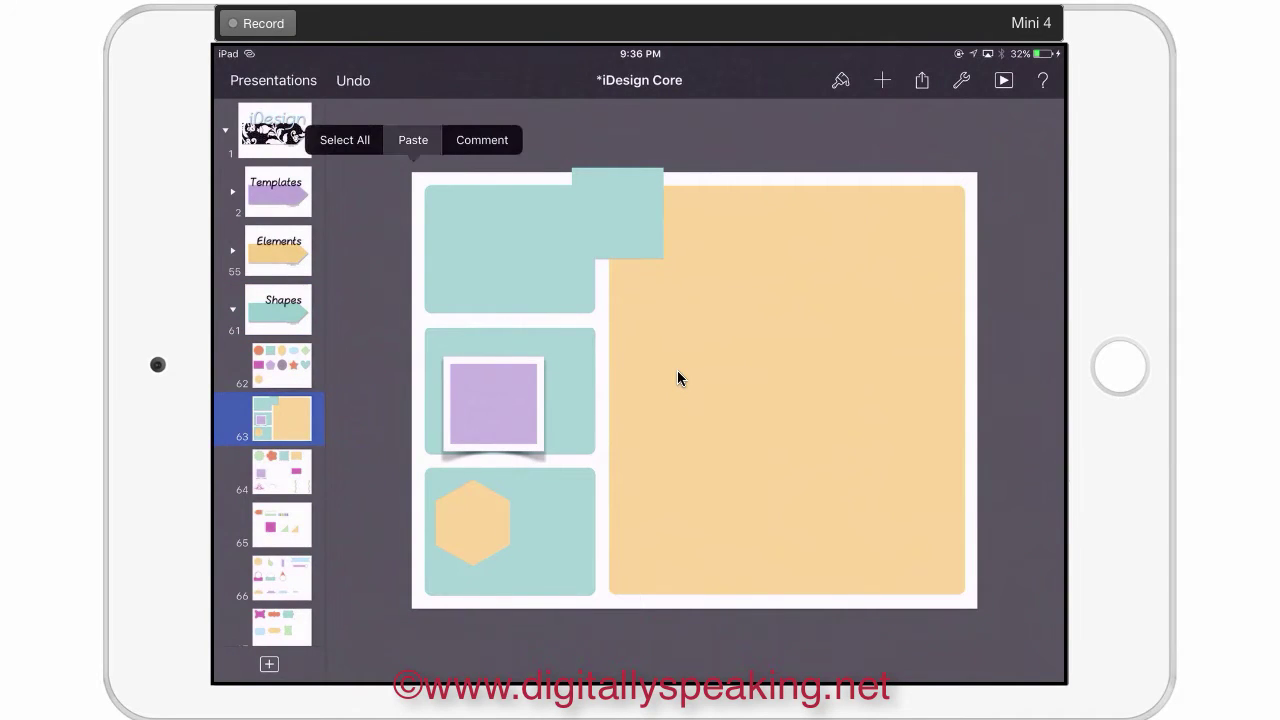
# Cut the assembled layout slide 63 from the Shapes group
pyautogui.click(282, 525)
pyautogui.click(282, 578)
pyautogui.scroll(-2, 282, 450)
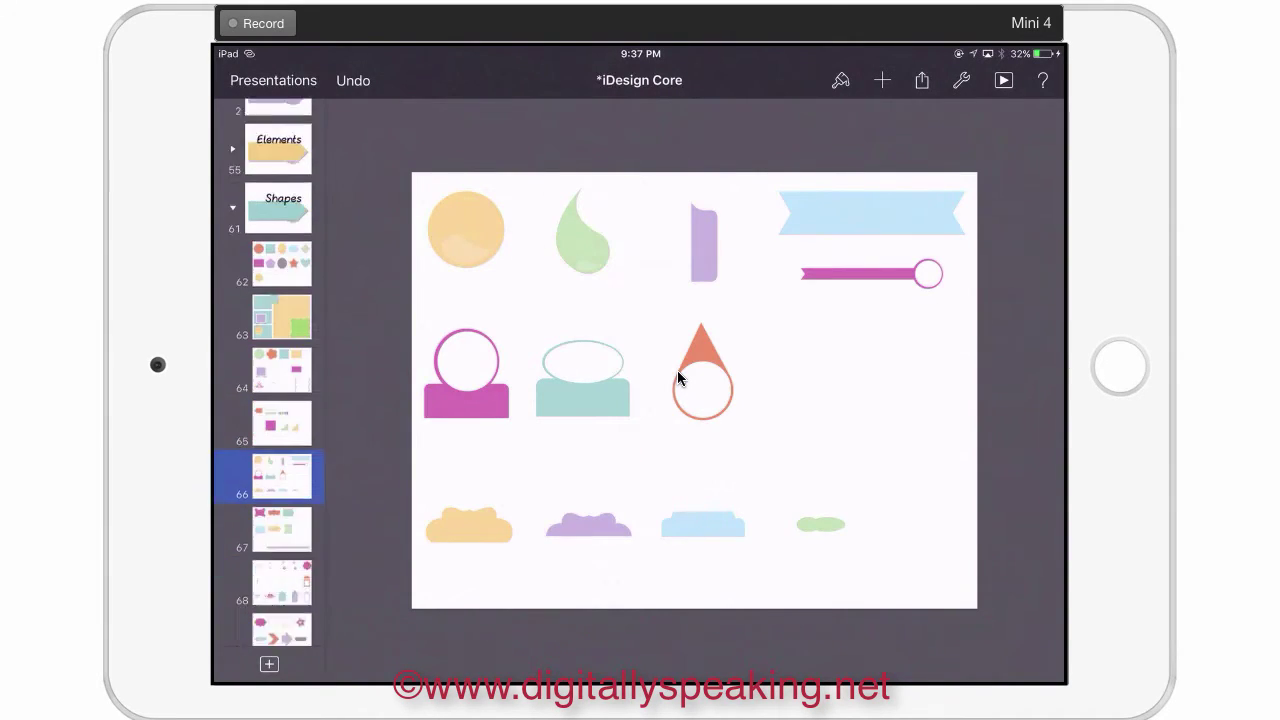
pyautogui.press('Home')
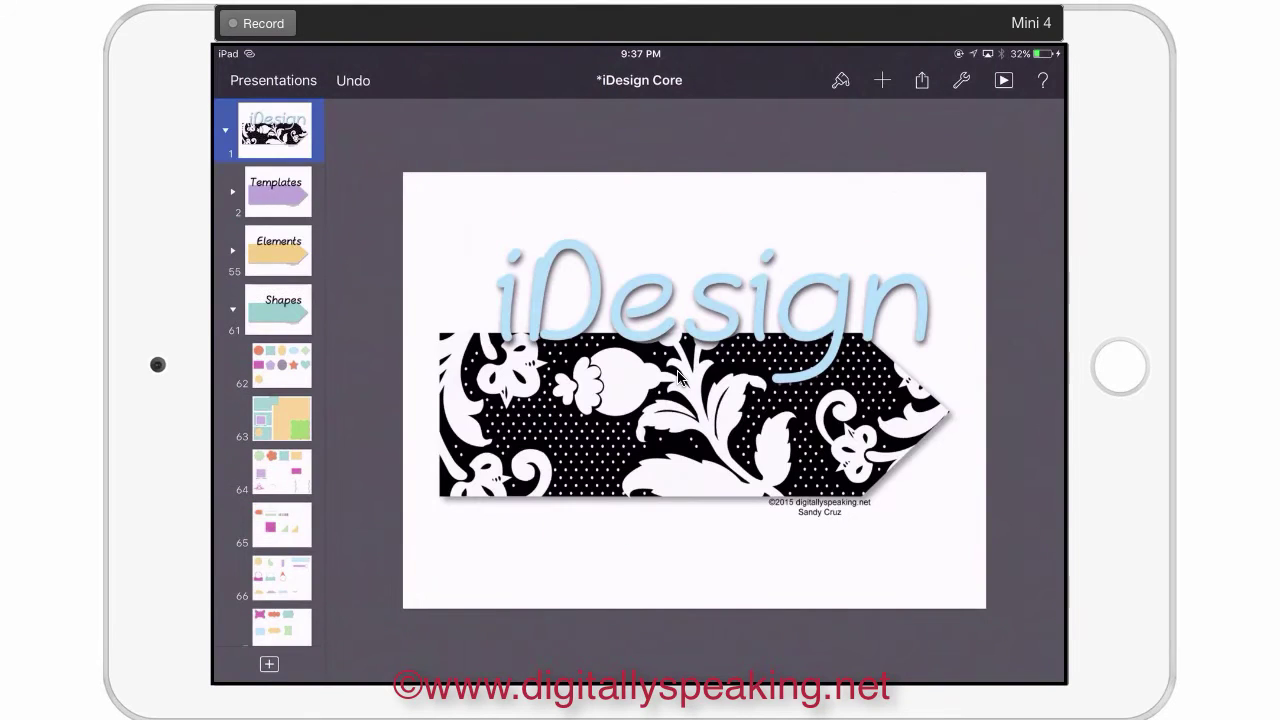
pyautogui.click(282, 418)
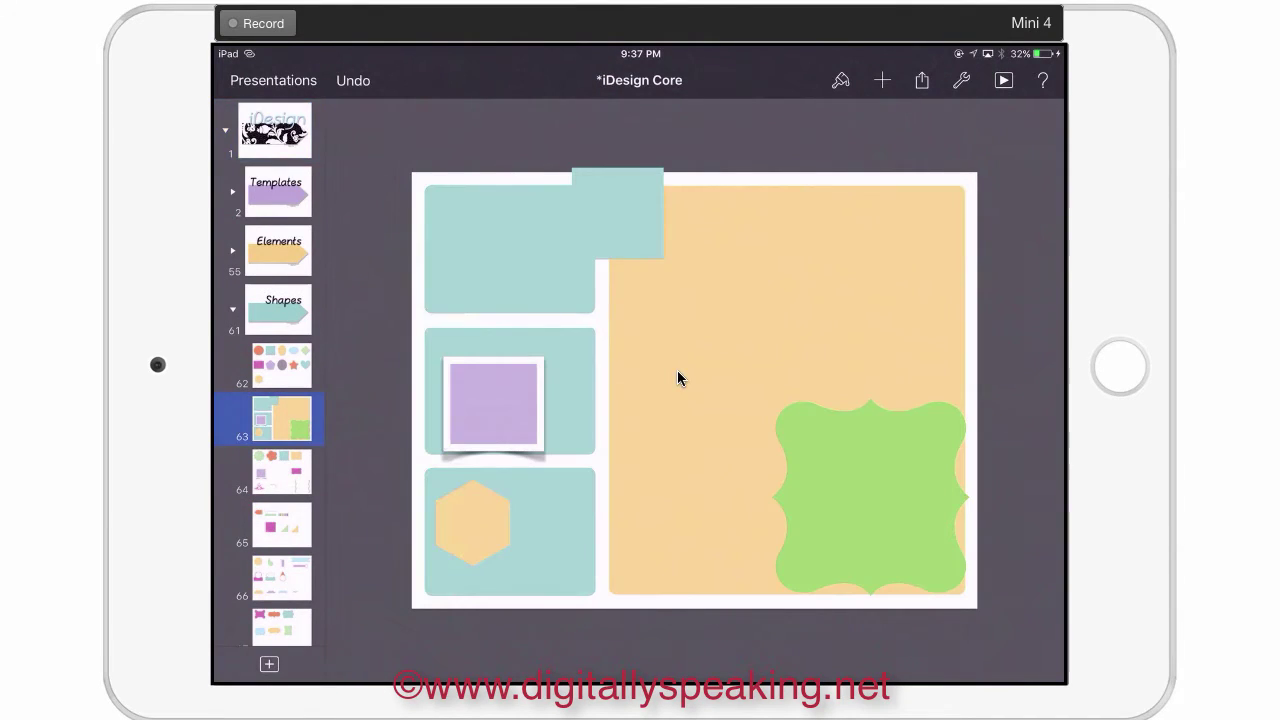
pyautogui.click(282, 418)
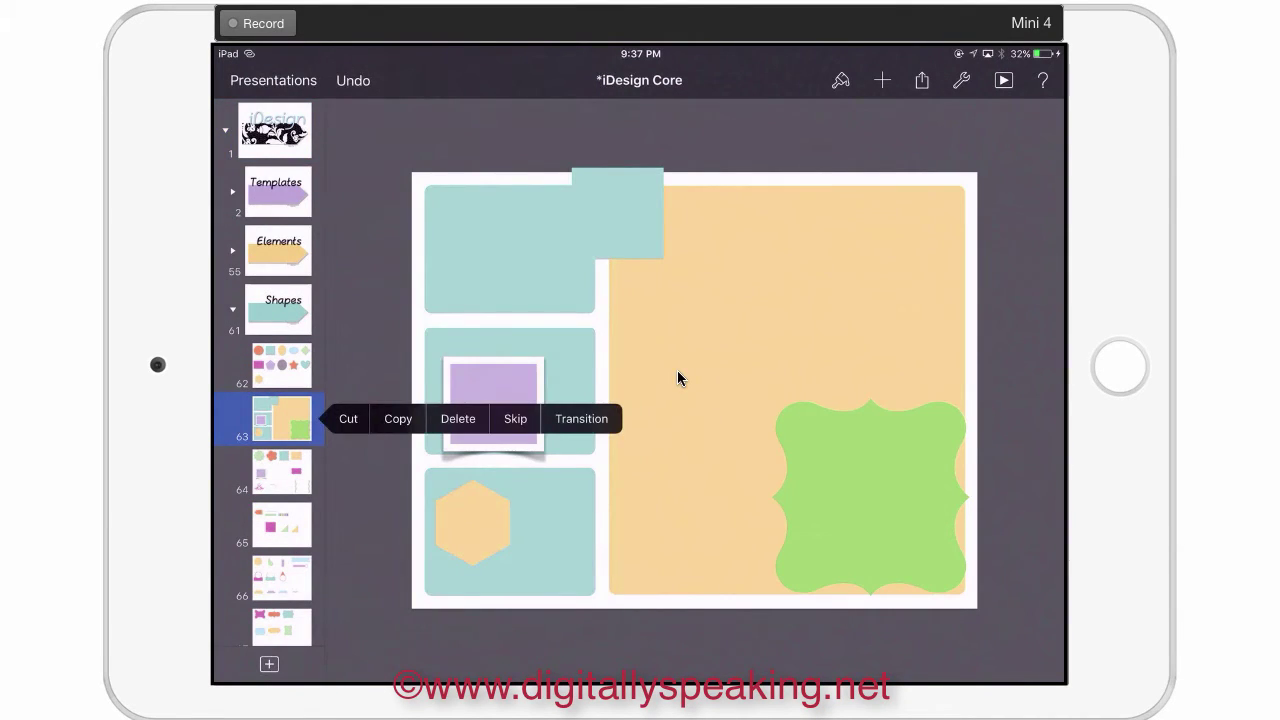
pyautogui.press('Delete')
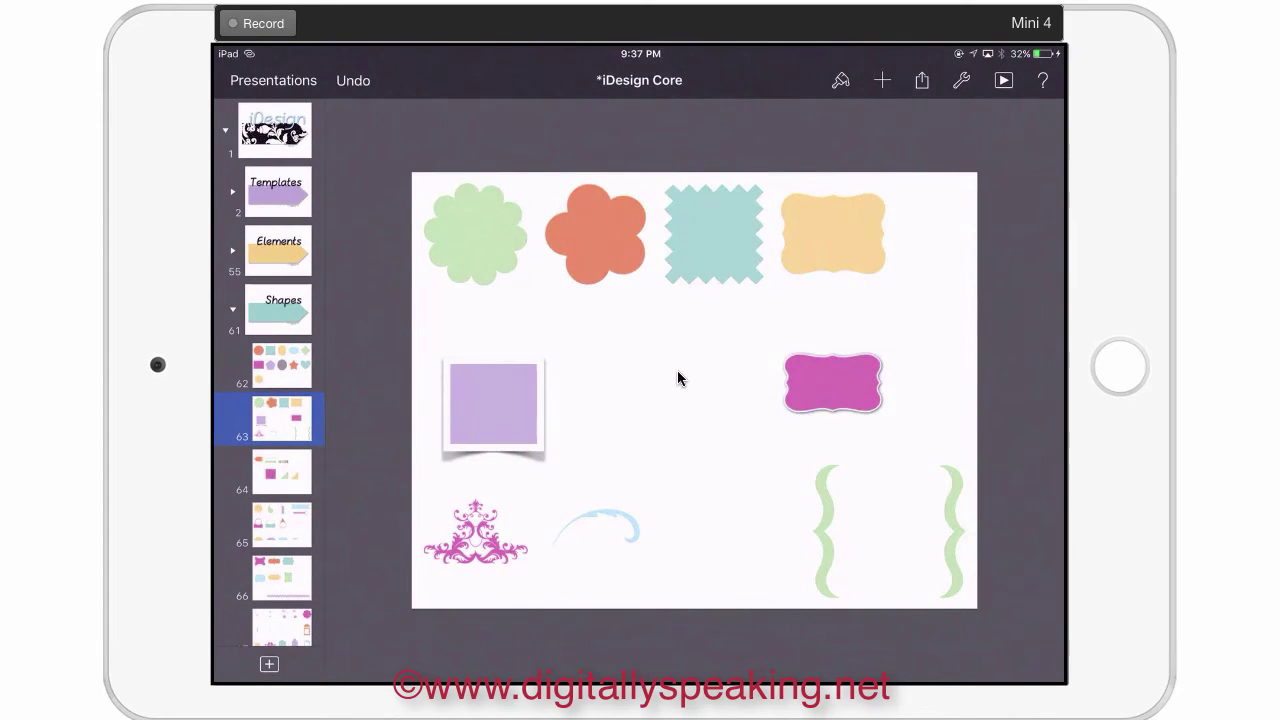
# Collapse the Shapes group and the whole slide outline under the iDesign title slide
pyautogui.click(233, 310)
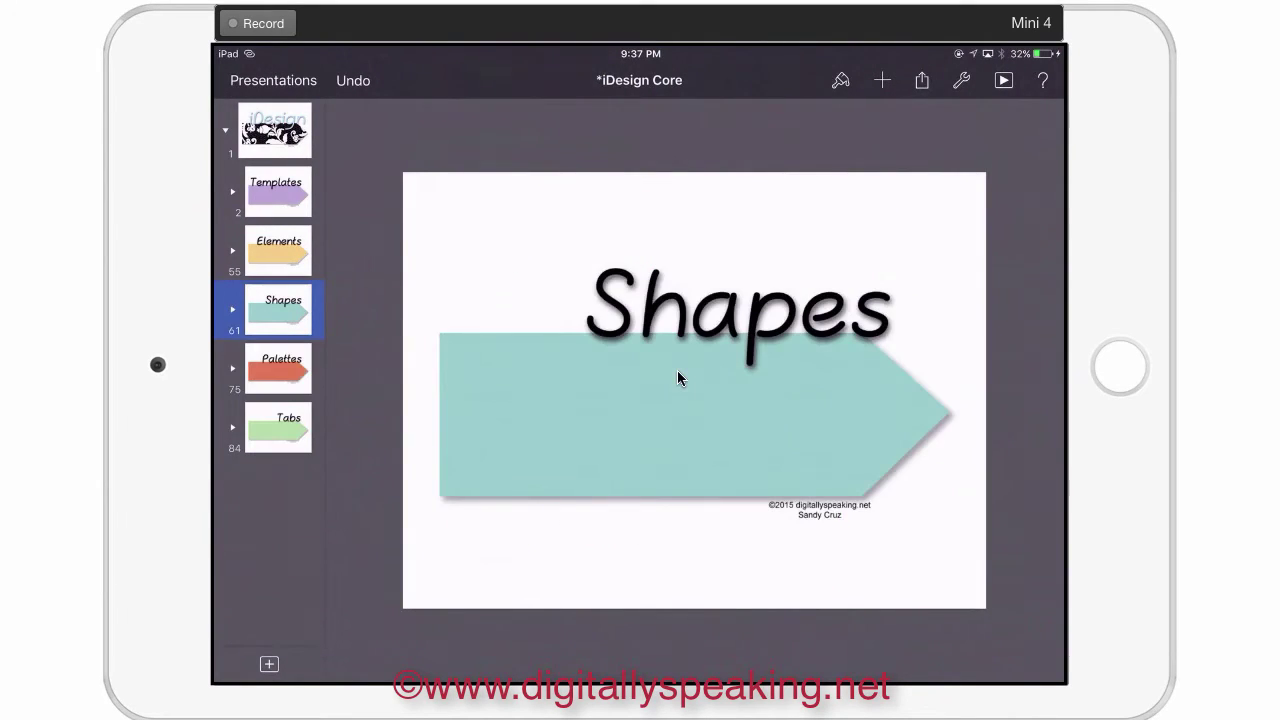
pyautogui.click(275, 131)
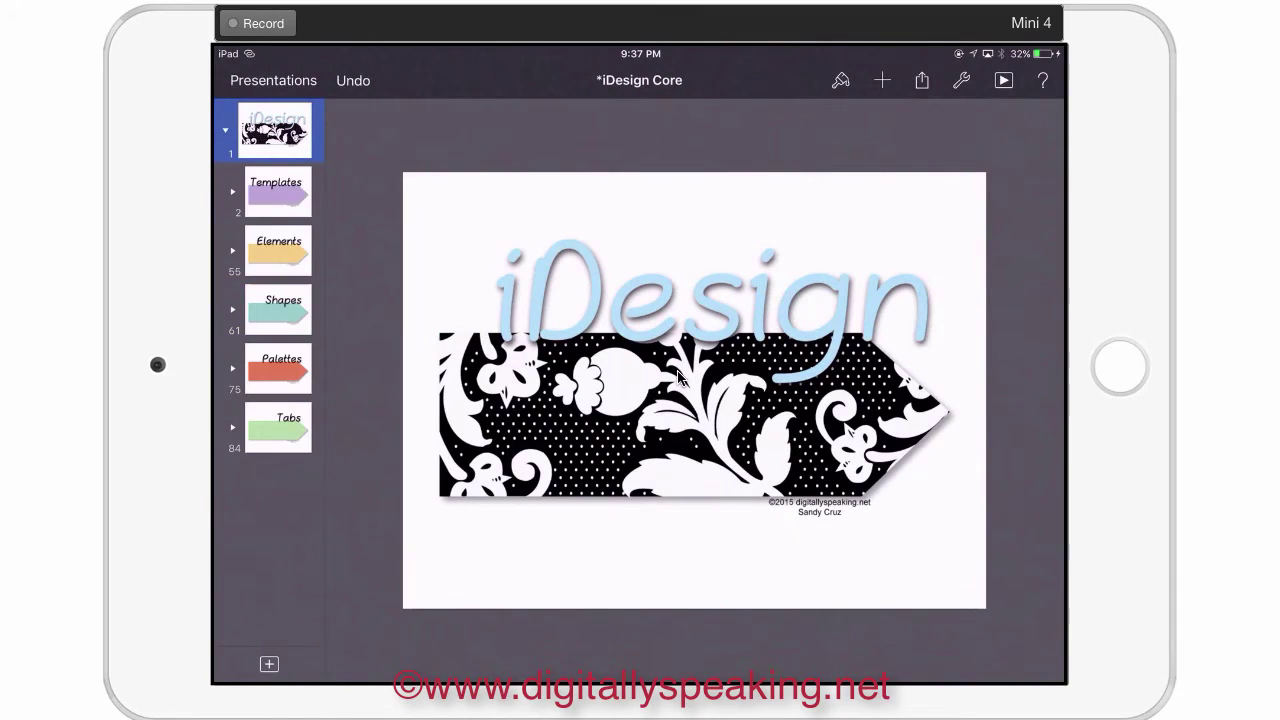
pyautogui.press('Left')
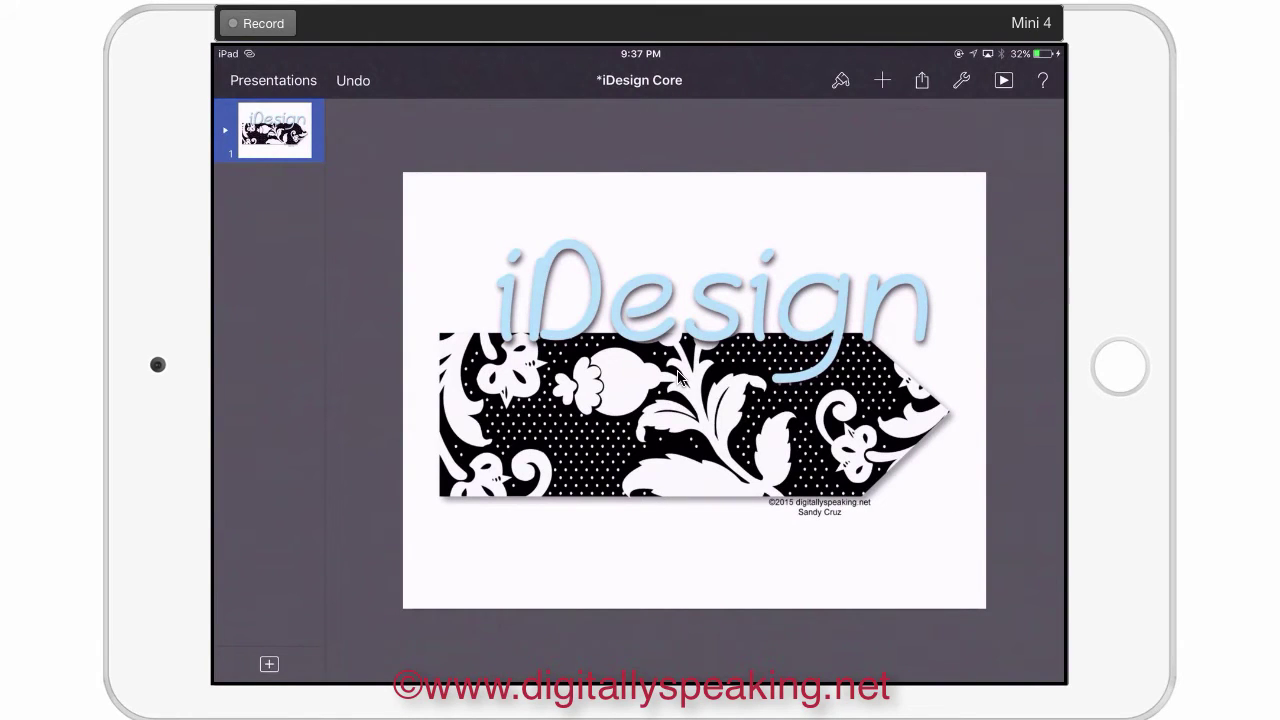
# Leave the iDesign Core file and create a new presentation with the White theme
pyautogui.click(273, 80)
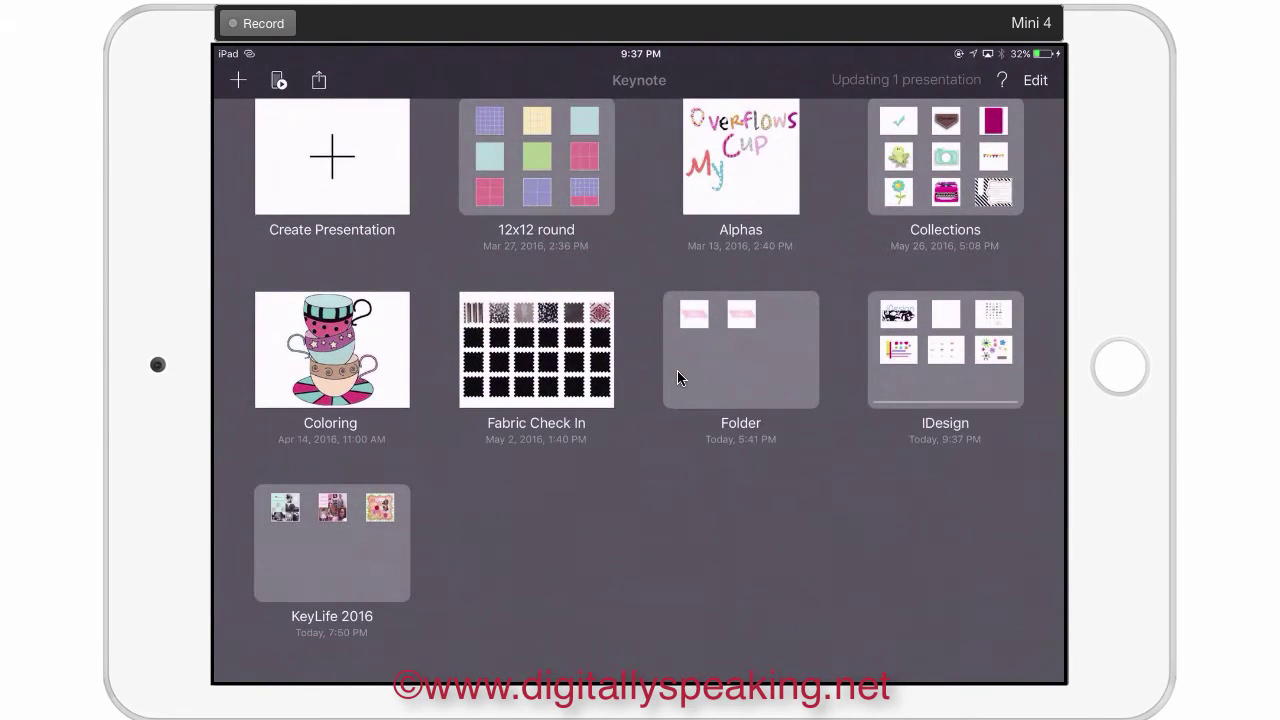
pyautogui.click(332, 157)
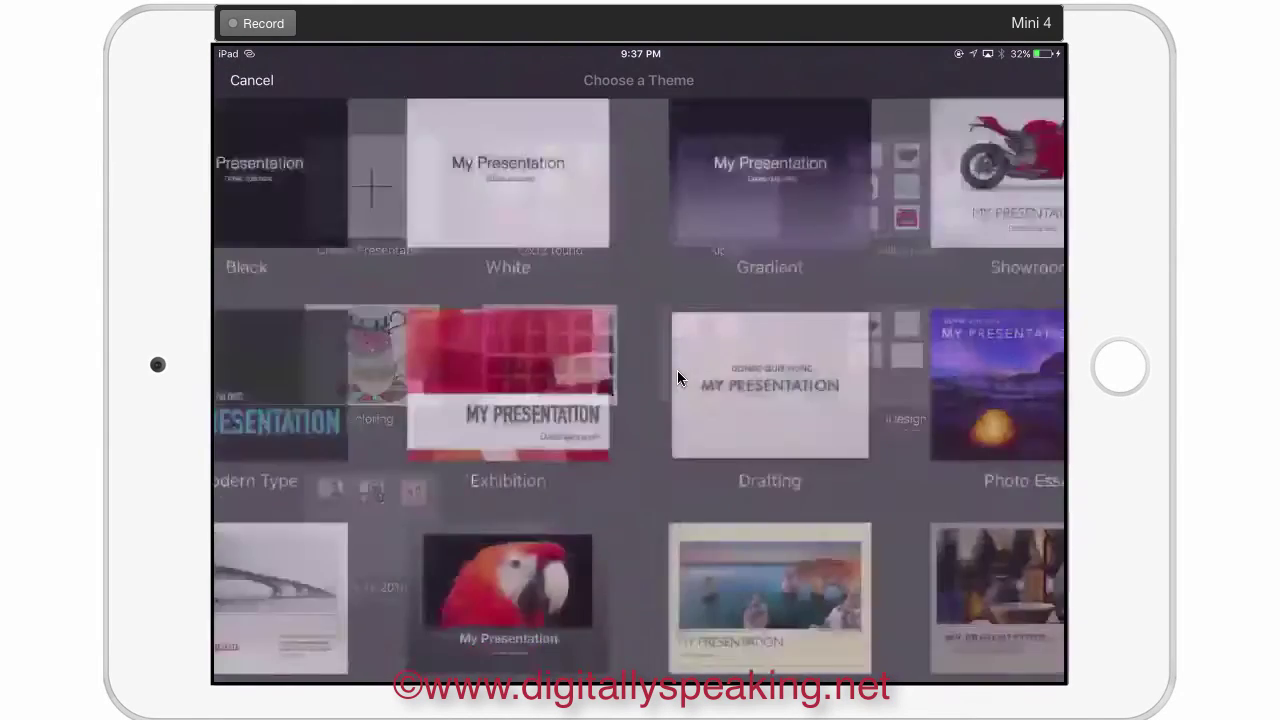
pyautogui.click(537, 220)
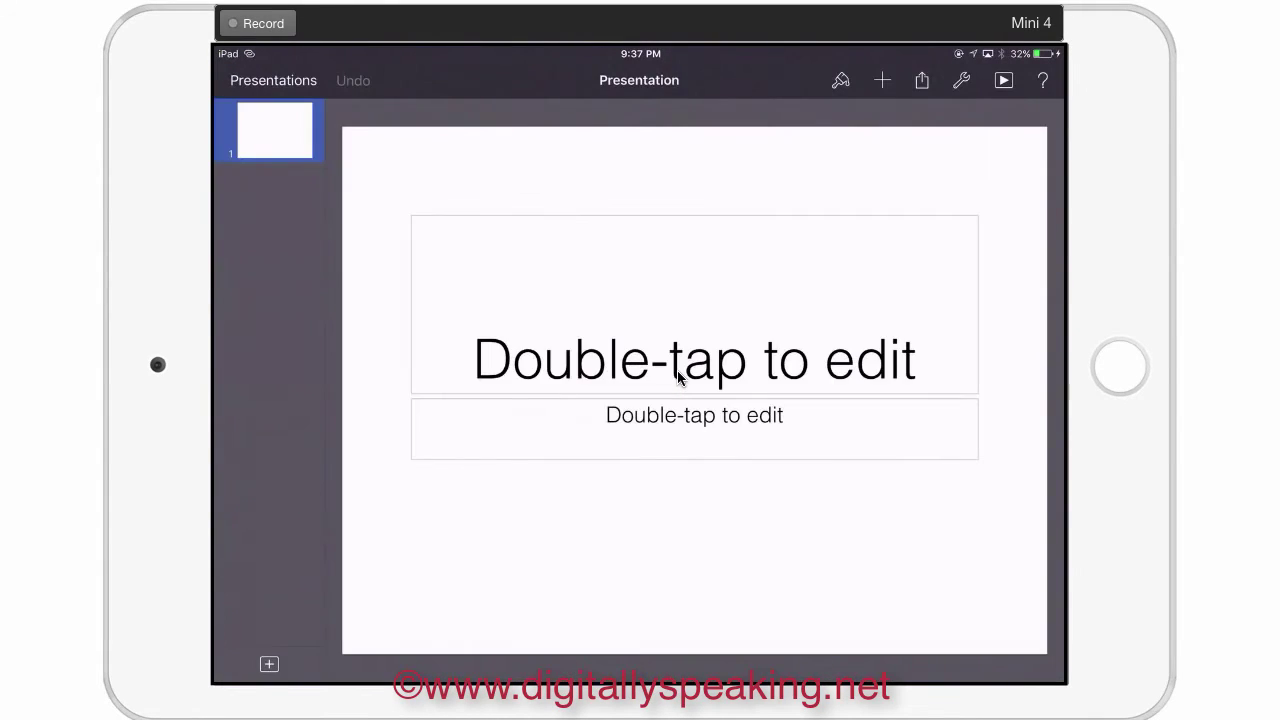
# Paste the cut layout slide into the new presentation and delete the original blank title slide
pyautogui.click(295, 130)
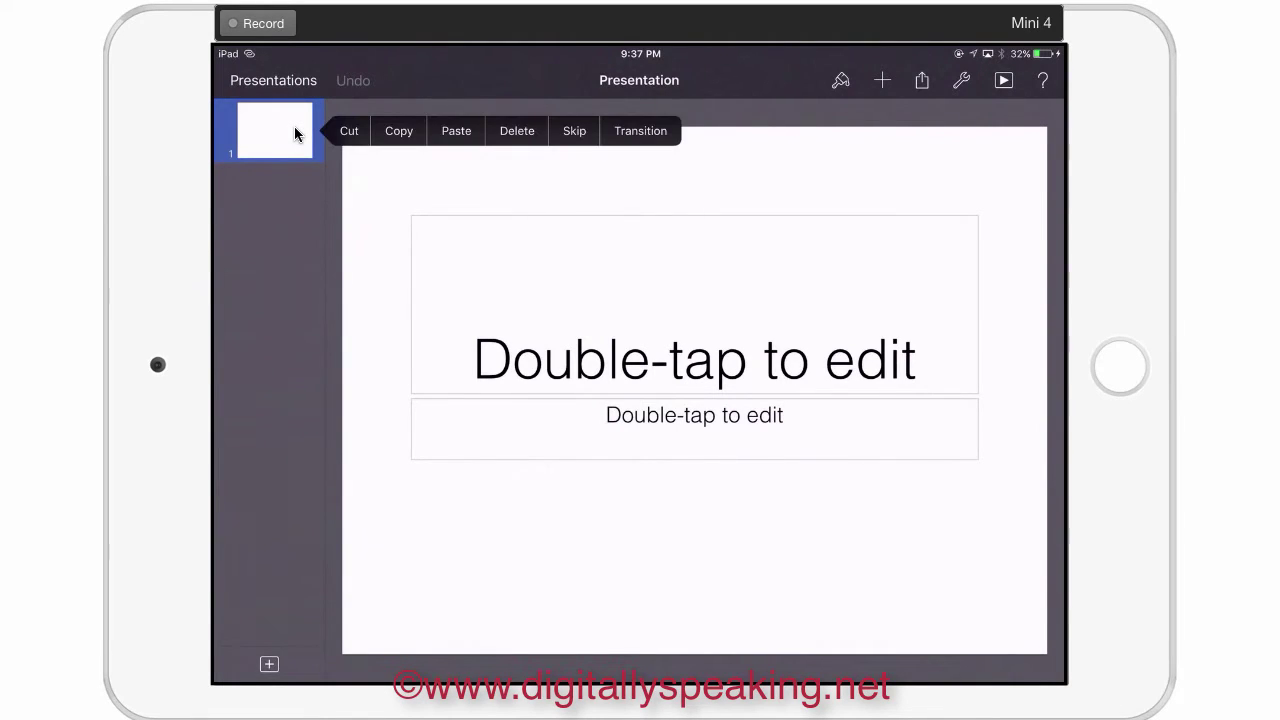
pyautogui.click(456, 131)
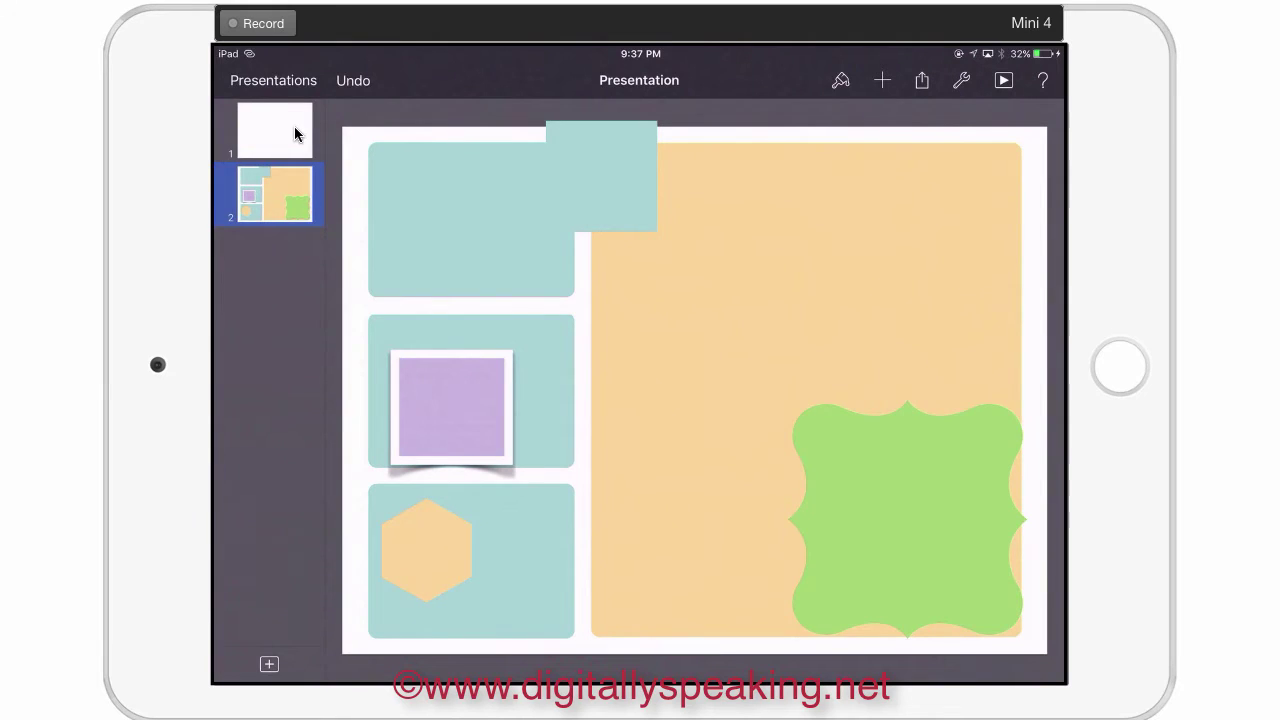
pyautogui.click(295, 130)
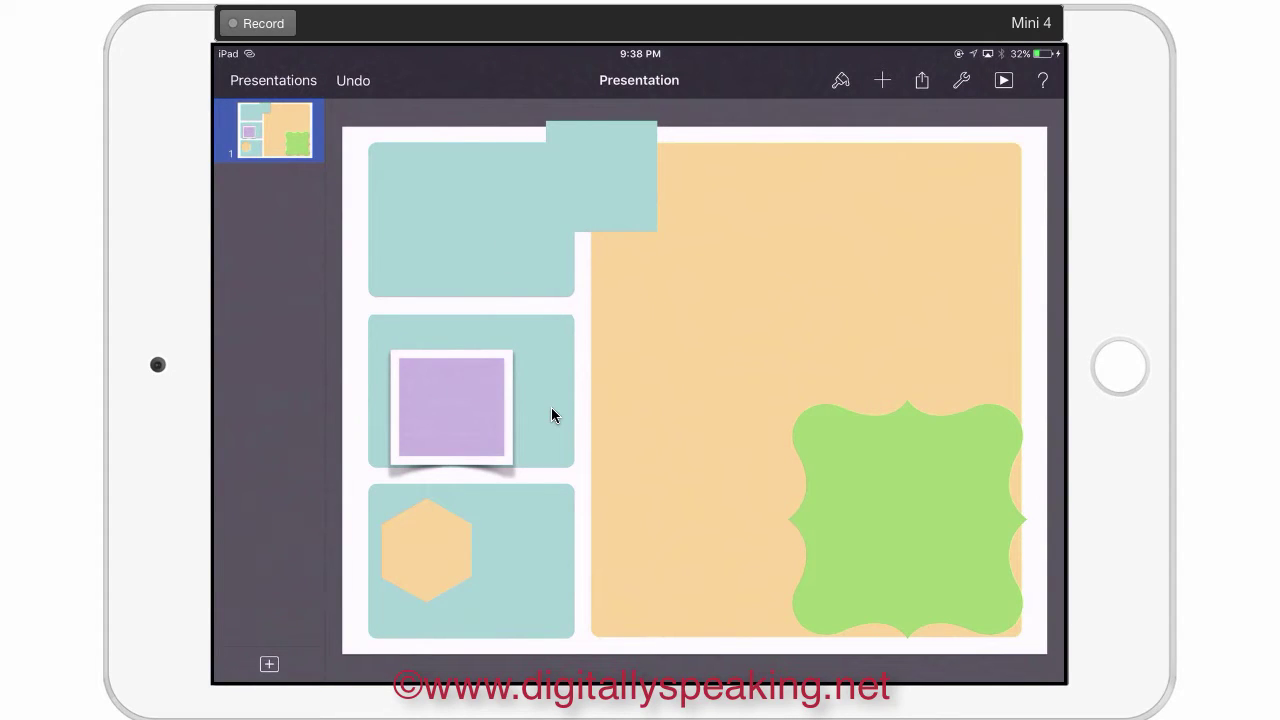
# Delete the three teal rounded blocks and the large orange block, keeping the added shapes on the slide
pyautogui.click(471, 219)
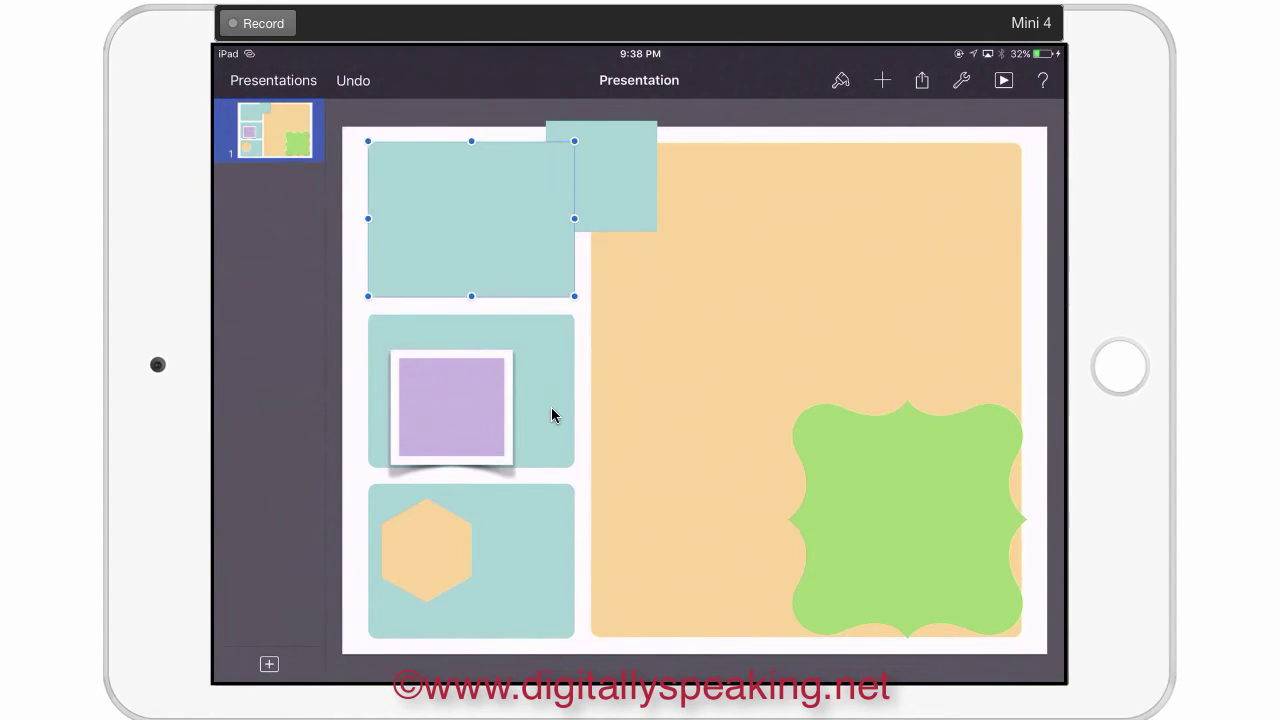
pyautogui.click(551, 407)
pyautogui.click(520, 560)
pyautogui.click(720, 390)
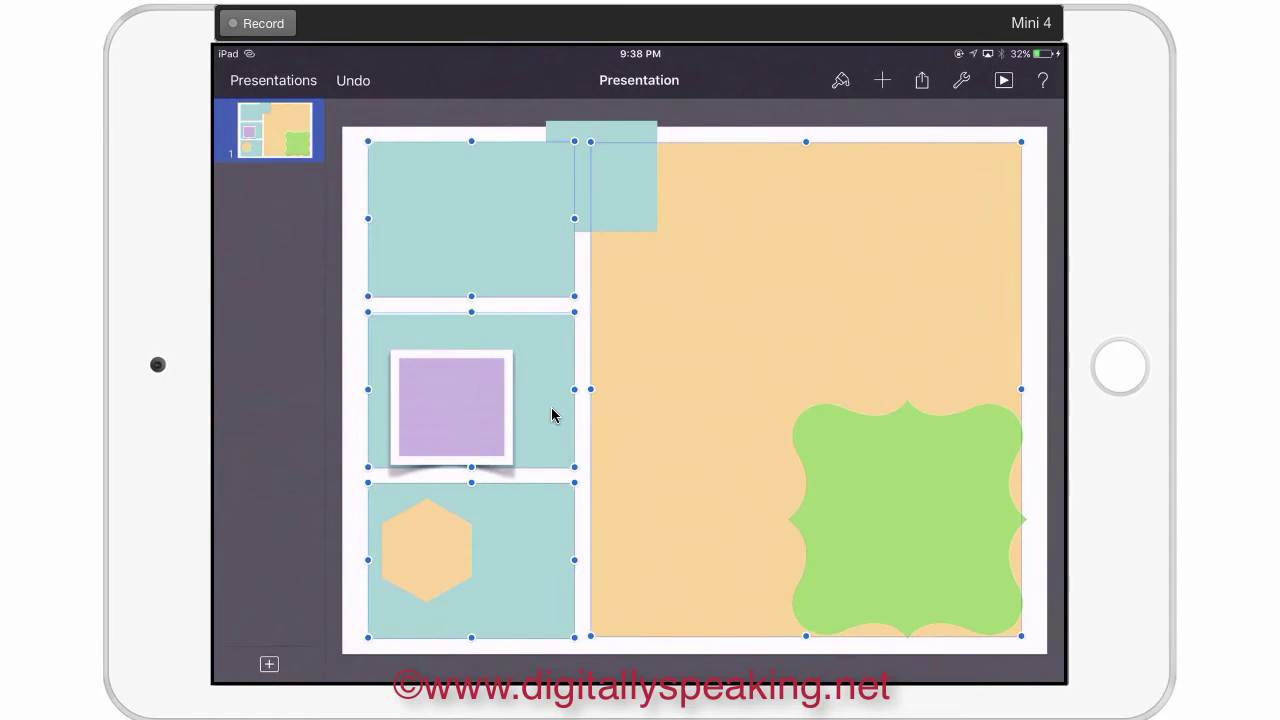
pyautogui.click(553, 415)
pyautogui.click(715, 362)
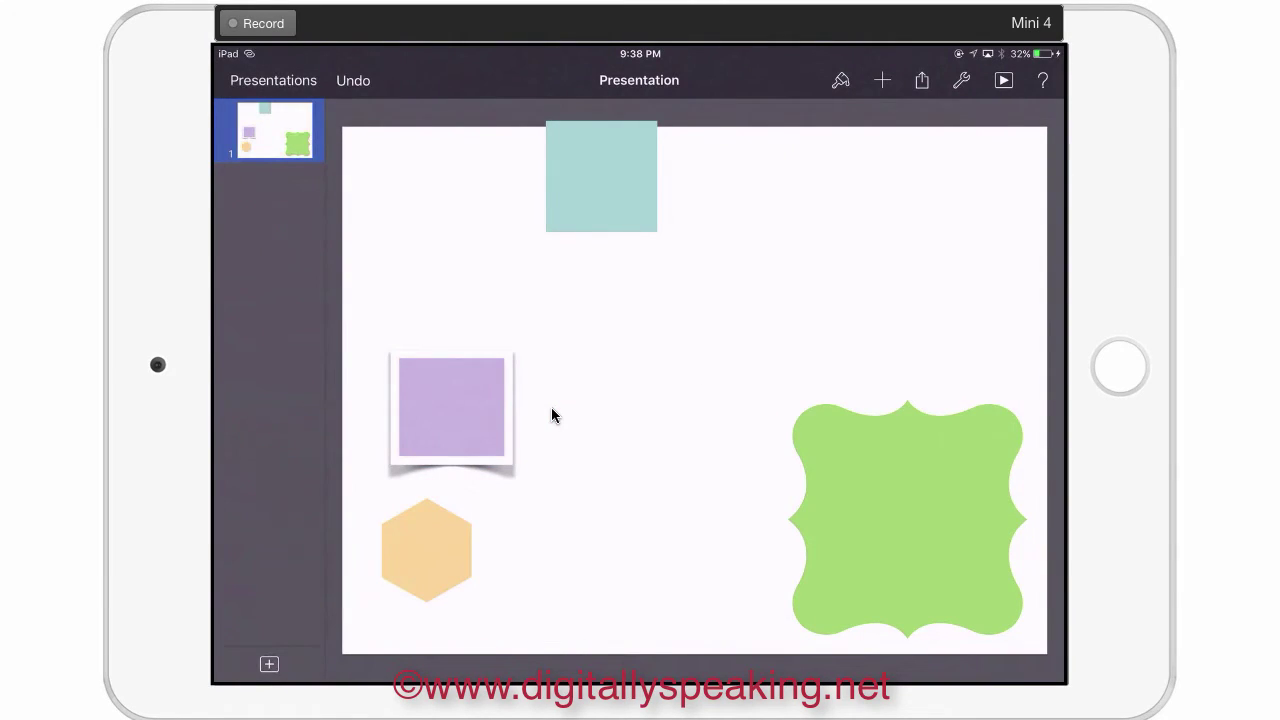
# Duplicate the small teal square and place the copy across the slide's right edge
pyautogui.click(601, 176)
pyautogui.click(601, 176)
pyautogui.click(820, 250)
pyautogui.click(820, 250)
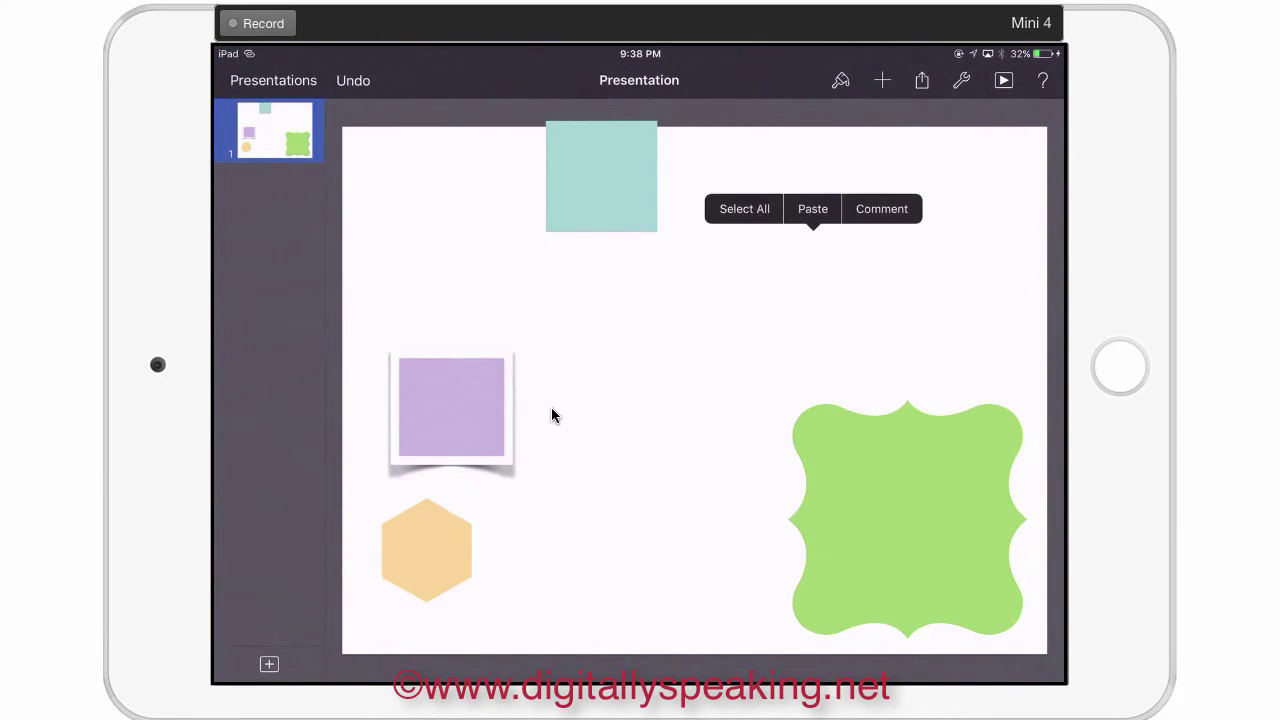
pyautogui.click(814, 209)
pyautogui.moveTo(820, 250); pyautogui.dragTo(1030, 284)
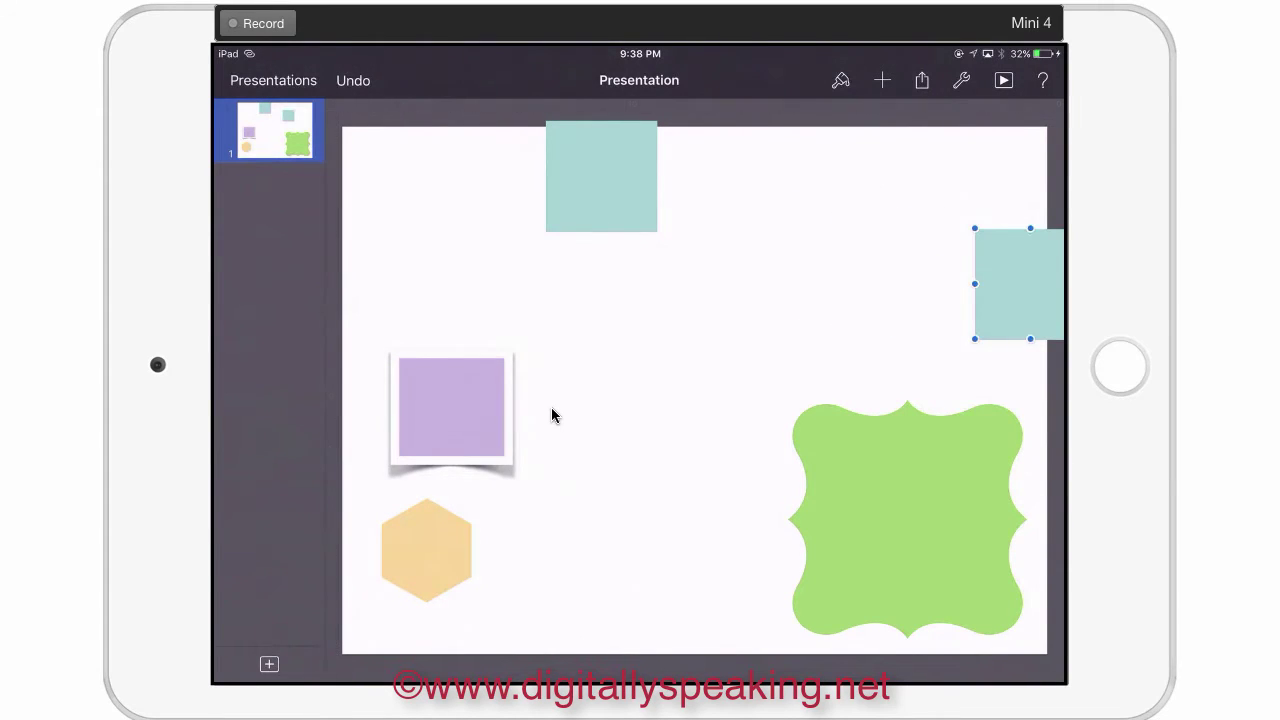
# Align the original teal square with the slide's top edge and enlarge it to the slide's full height
pyautogui.click(601, 176)
pyautogui.moveTo(601, 176); pyautogui.dragTo(494, 180)
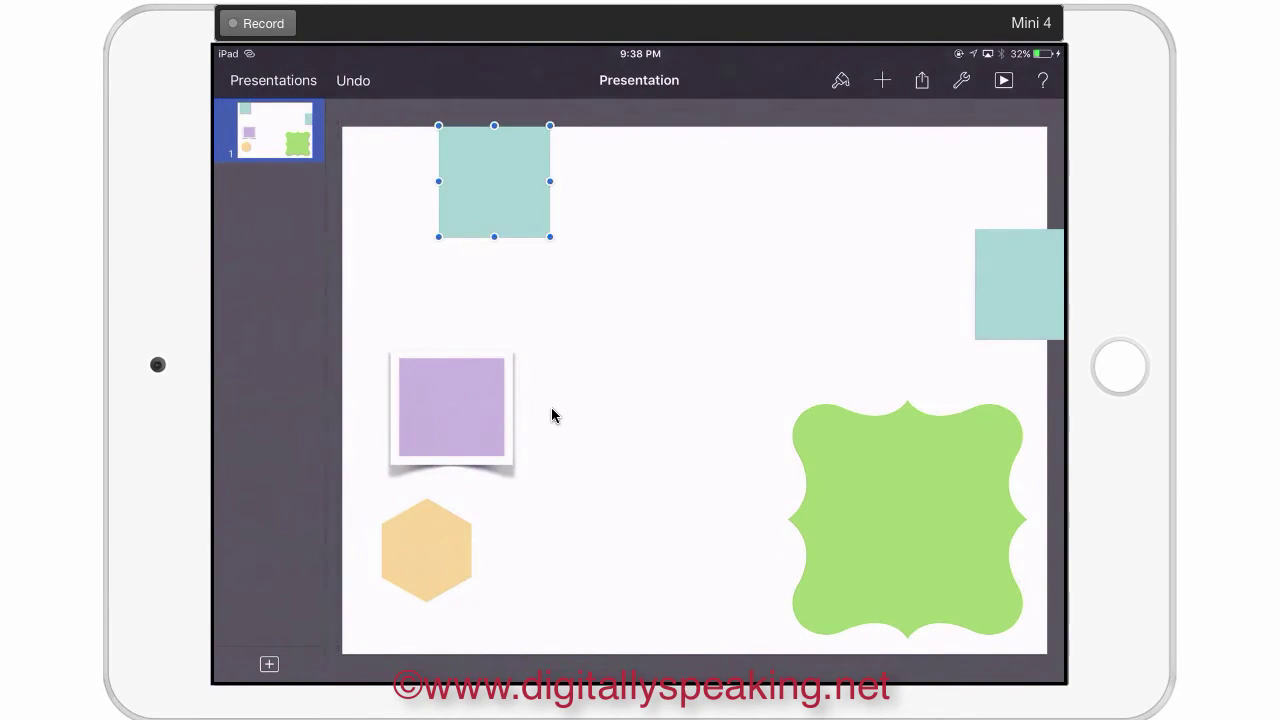
pyautogui.moveTo(551, 234); pyautogui.dragTo(966, 652)
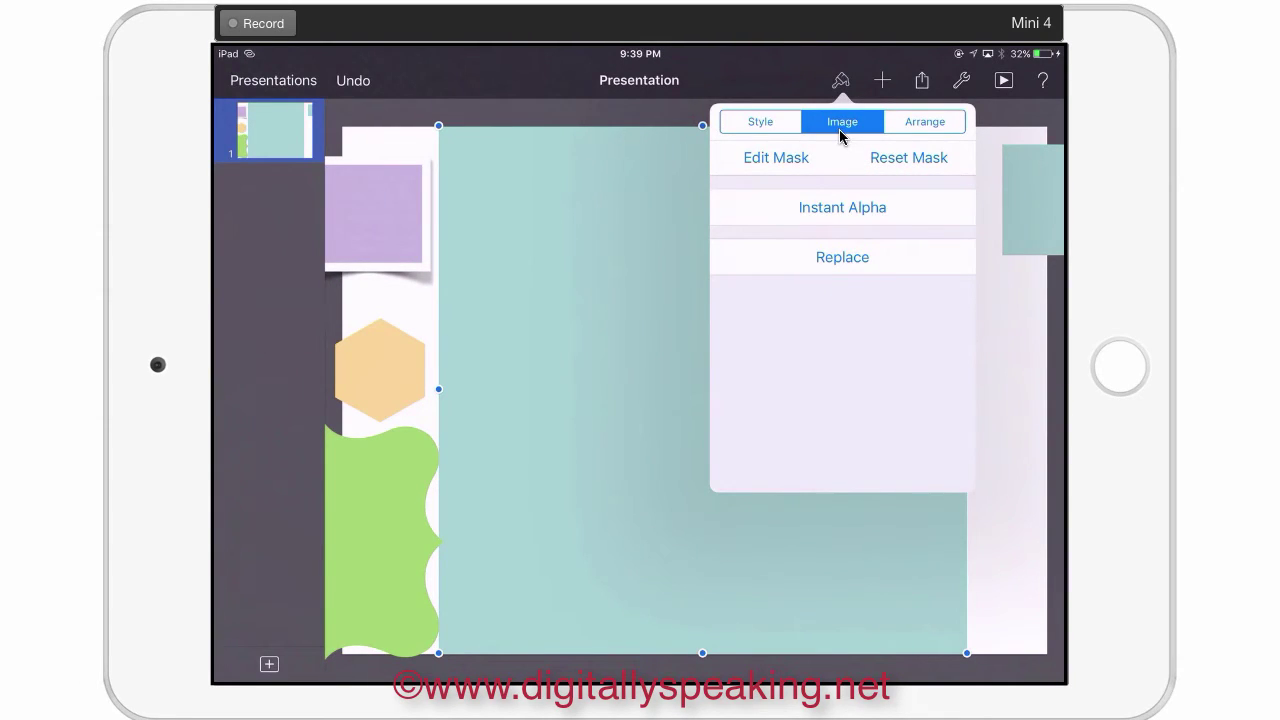
# Replace the enlarged teal square's image with the green-and-white chevron paper from the "pretty_jo…" album and check how its mask crops it
pyautogui.click(830, 258)
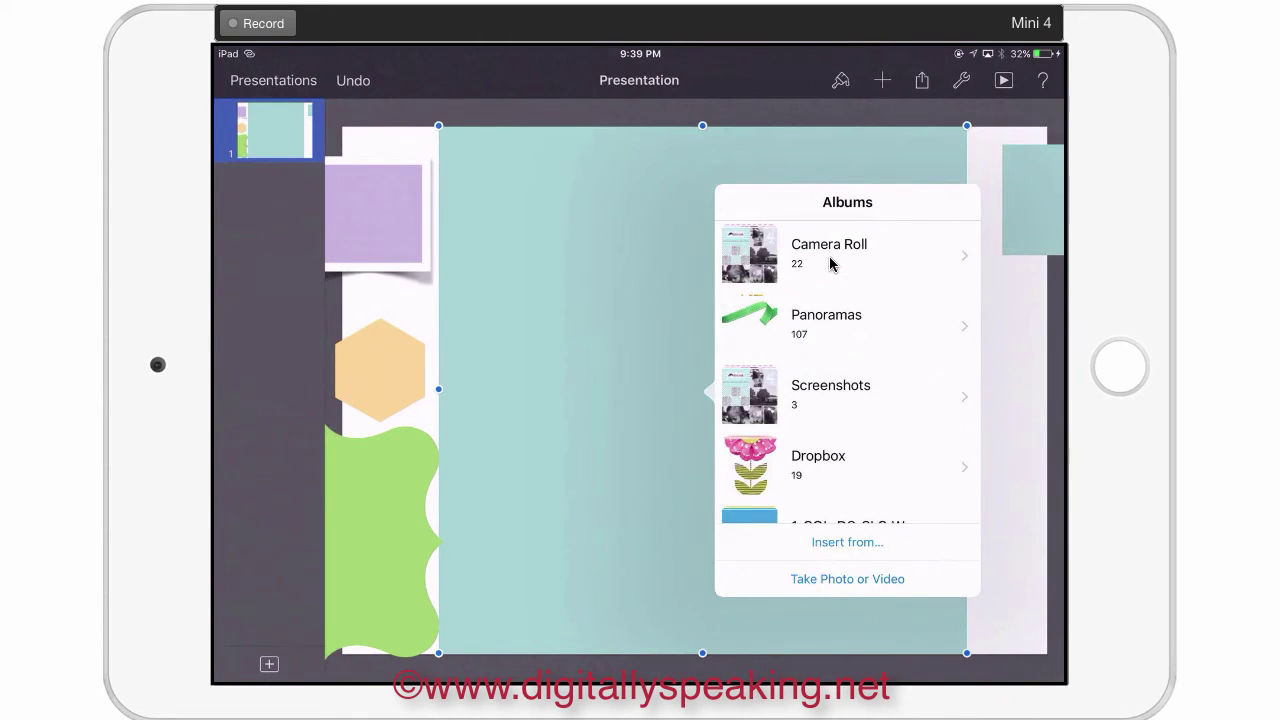
pyautogui.scroll(-15, 830, 264)
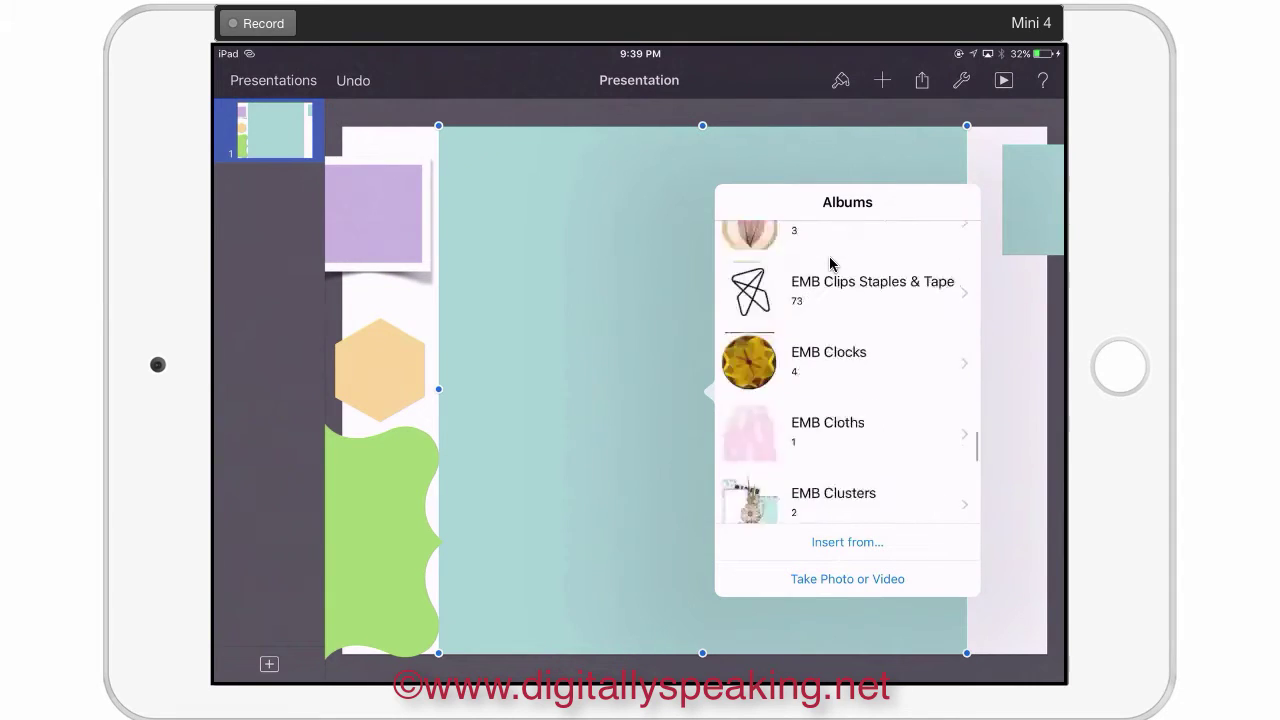
pyautogui.scroll(3, 830, 264)
pyautogui.scroll(10, 830, 264)
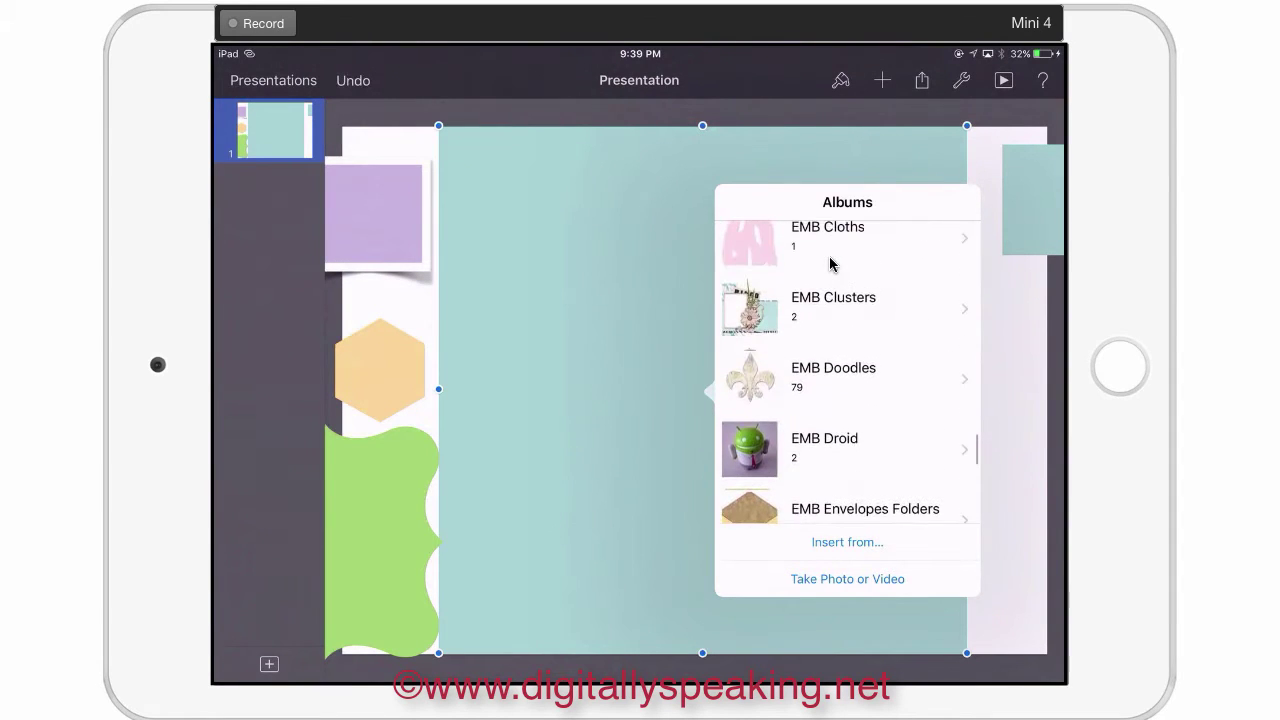
pyautogui.scroll(10, 830, 264)
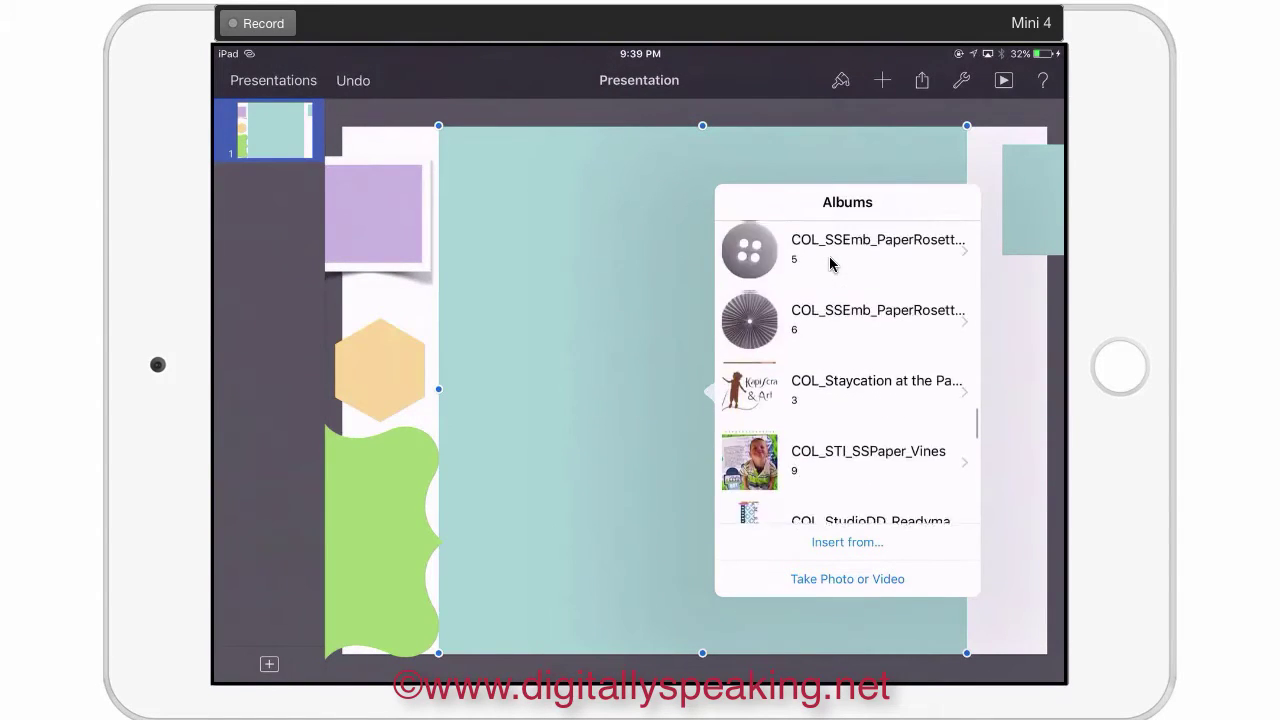
pyautogui.scroll(-2, 830, 264)
pyautogui.scroll(8, 830, 264)
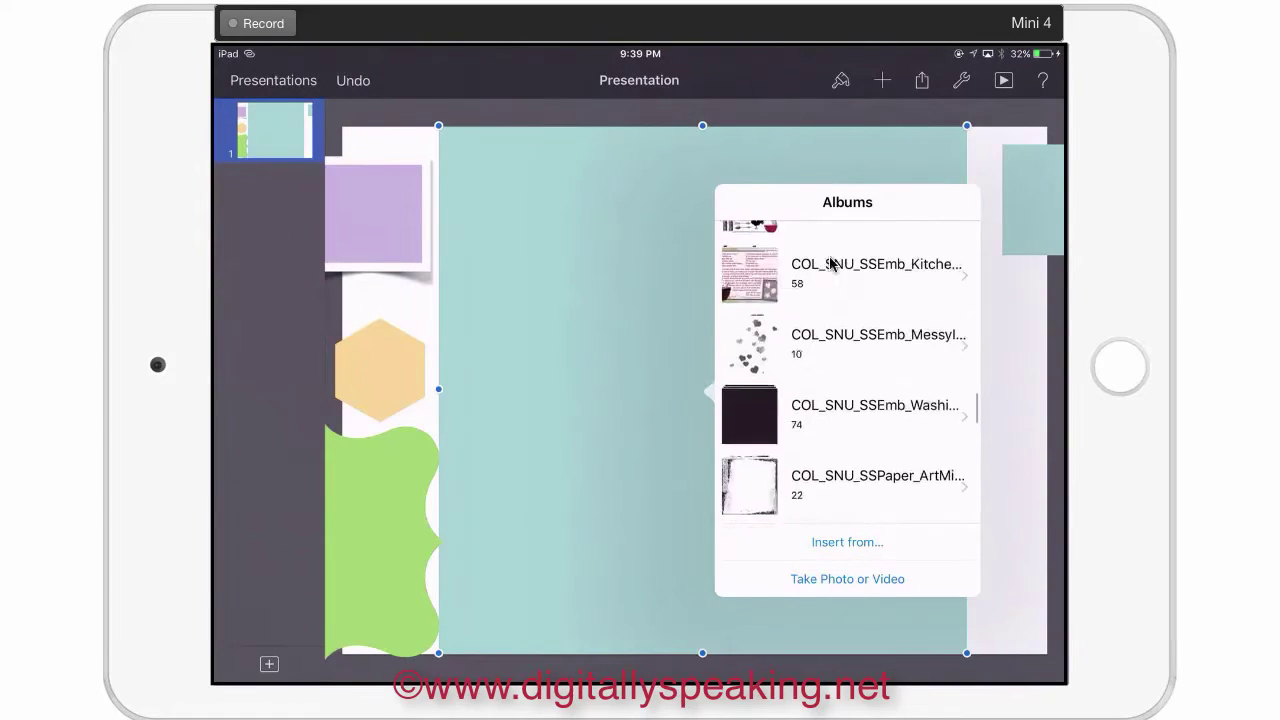
pyautogui.scroll(-3, 830, 264)
pyautogui.scroll(-2, 830, 264)
pyautogui.scroll(1, 830, 264)
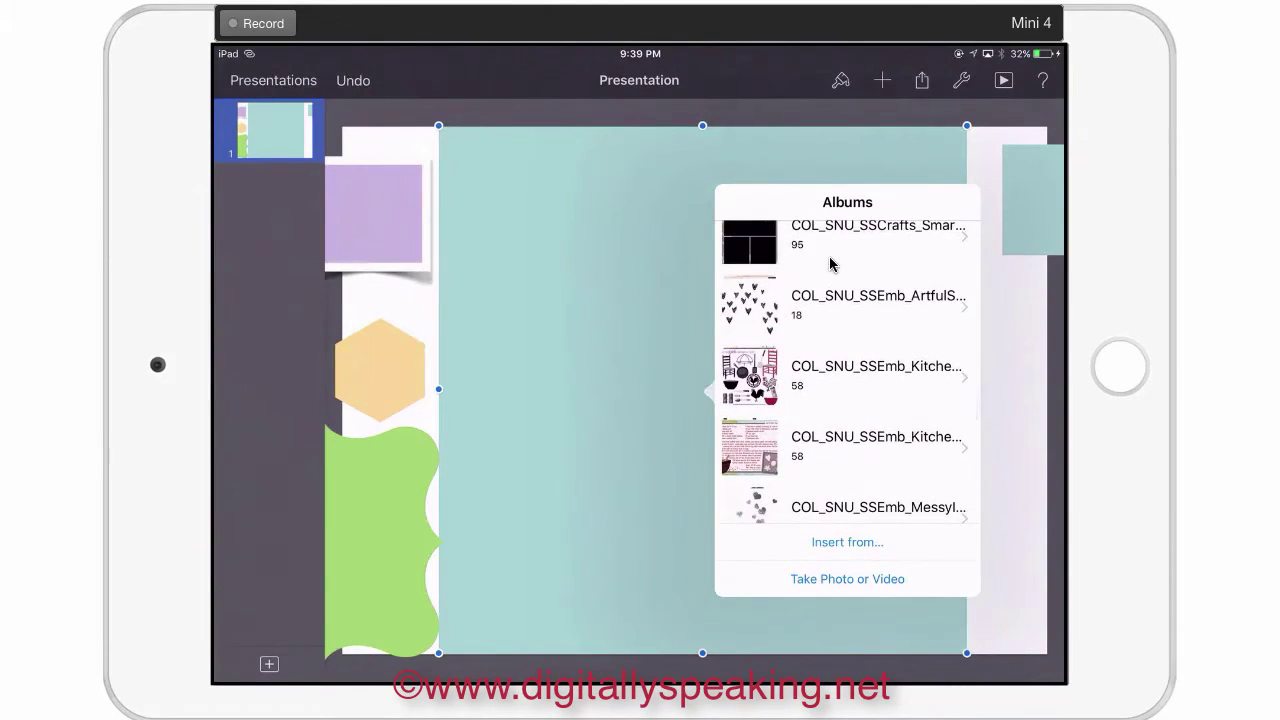
pyautogui.scroll(15, 830, 264)
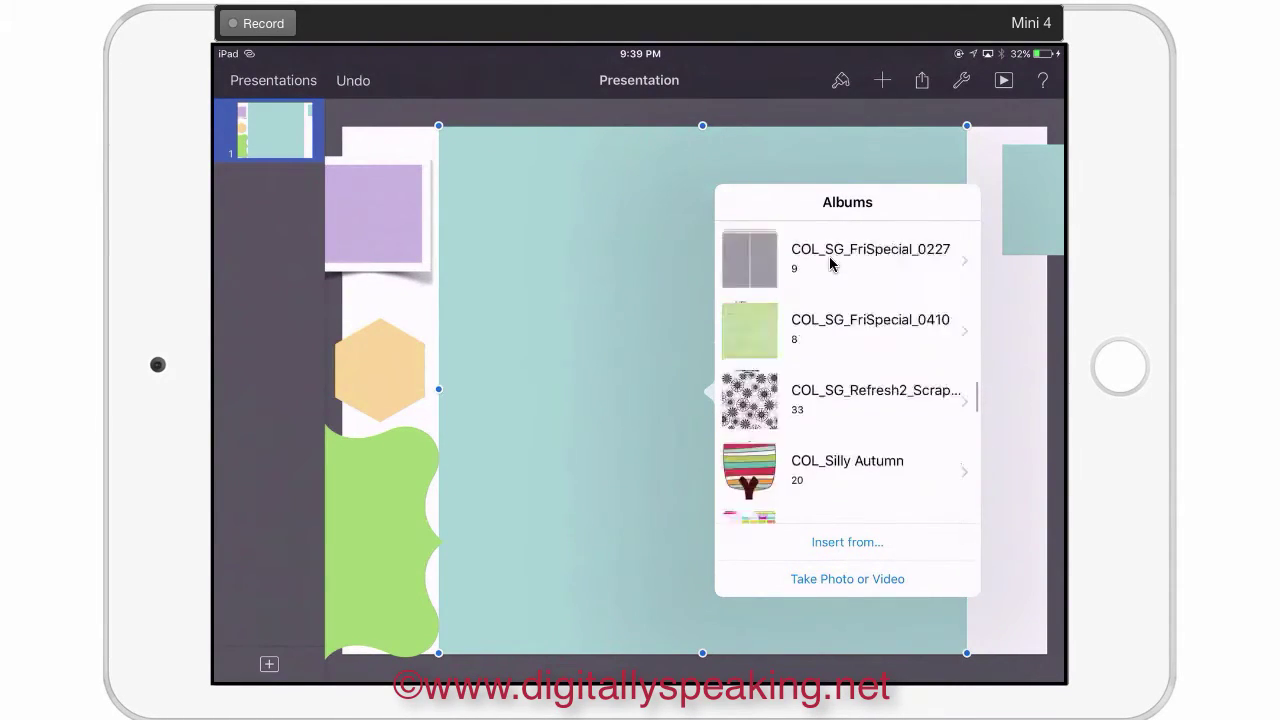
pyautogui.scroll(1, 830, 264)
pyautogui.scroll(-3, 830, 264)
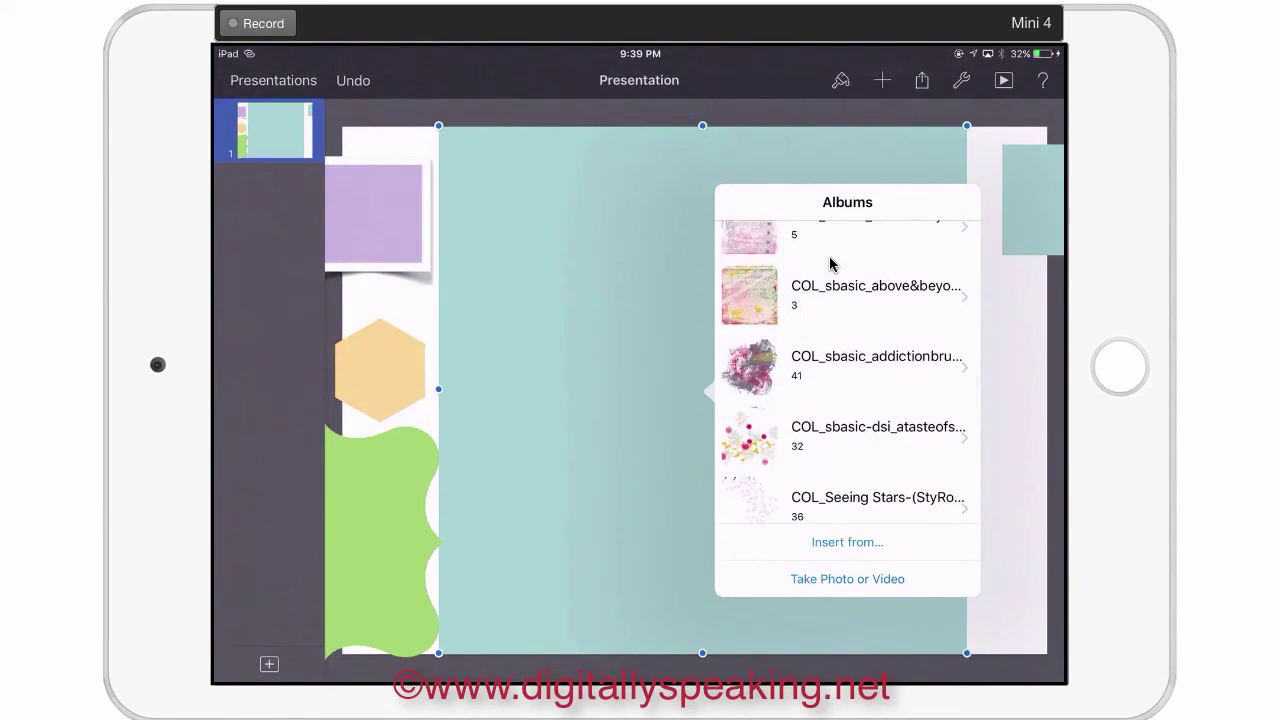
pyautogui.scroll(3, 830, 264)
pyautogui.scroll(3, 830, 264)
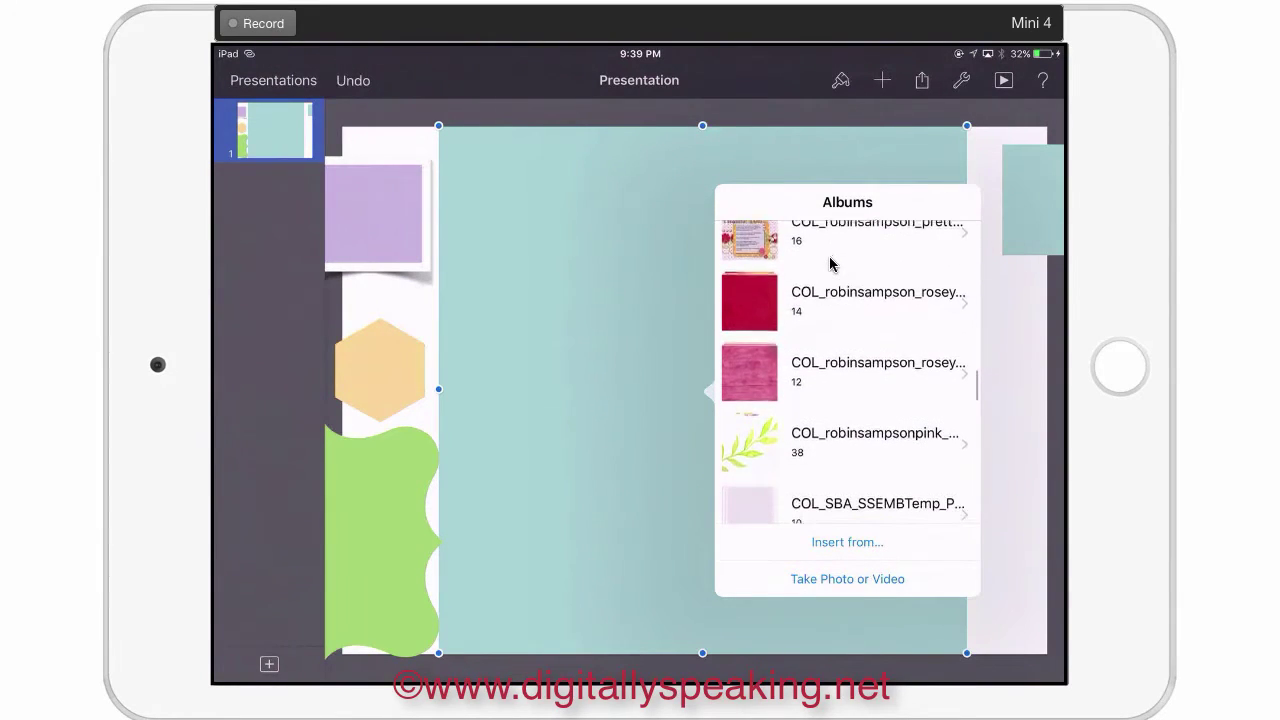
pyautogui.scroll(2, 830, 264)
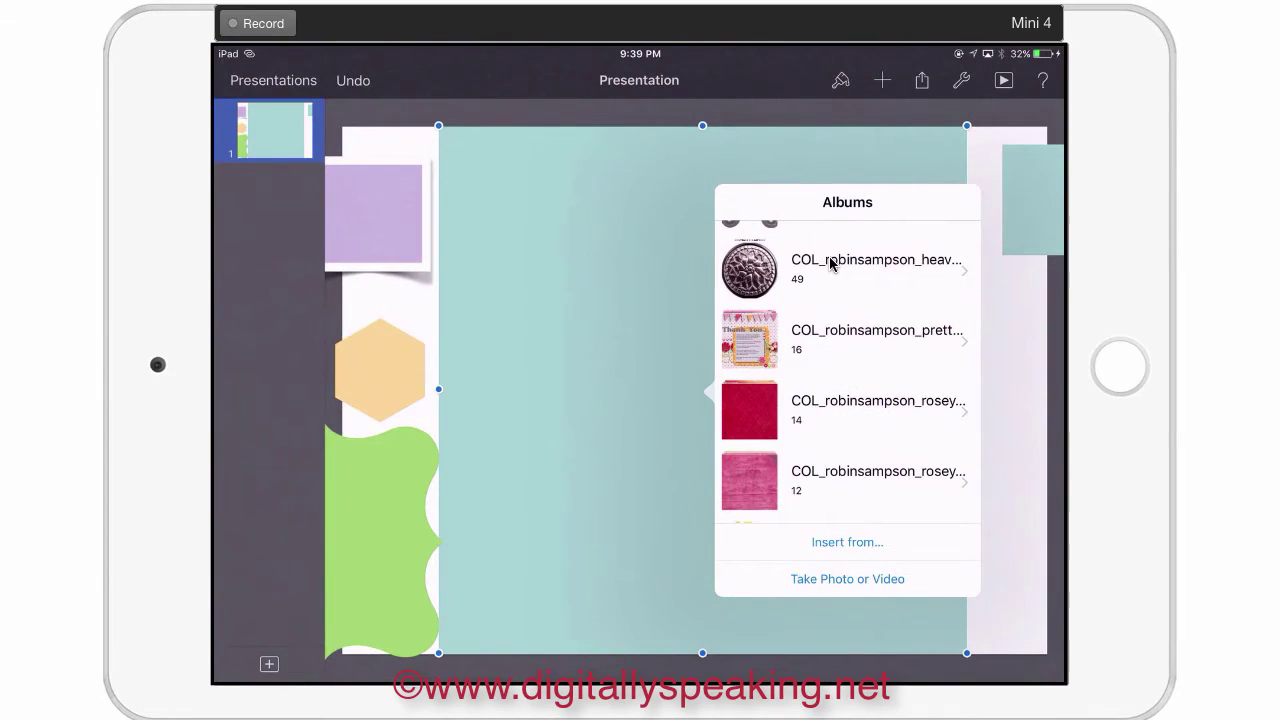
pyautogui.scroll(1, 830, 264)
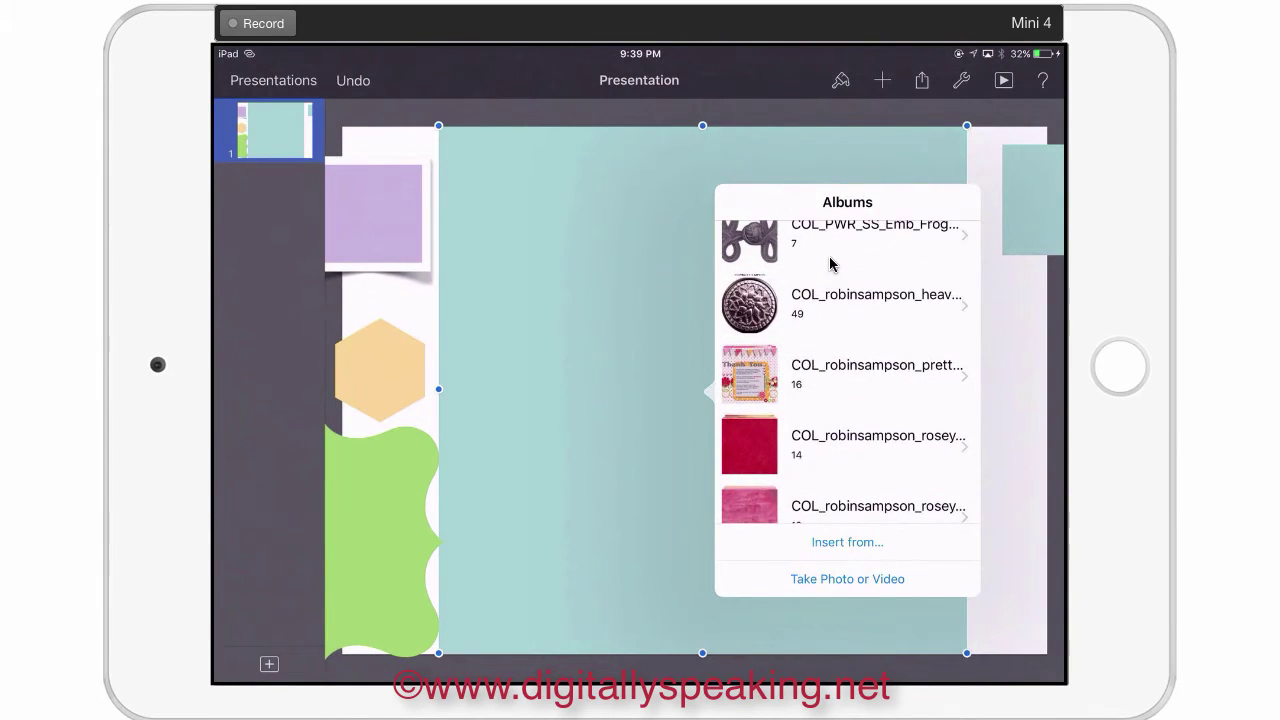
pyautogui.scroll(-2, 830, 264)
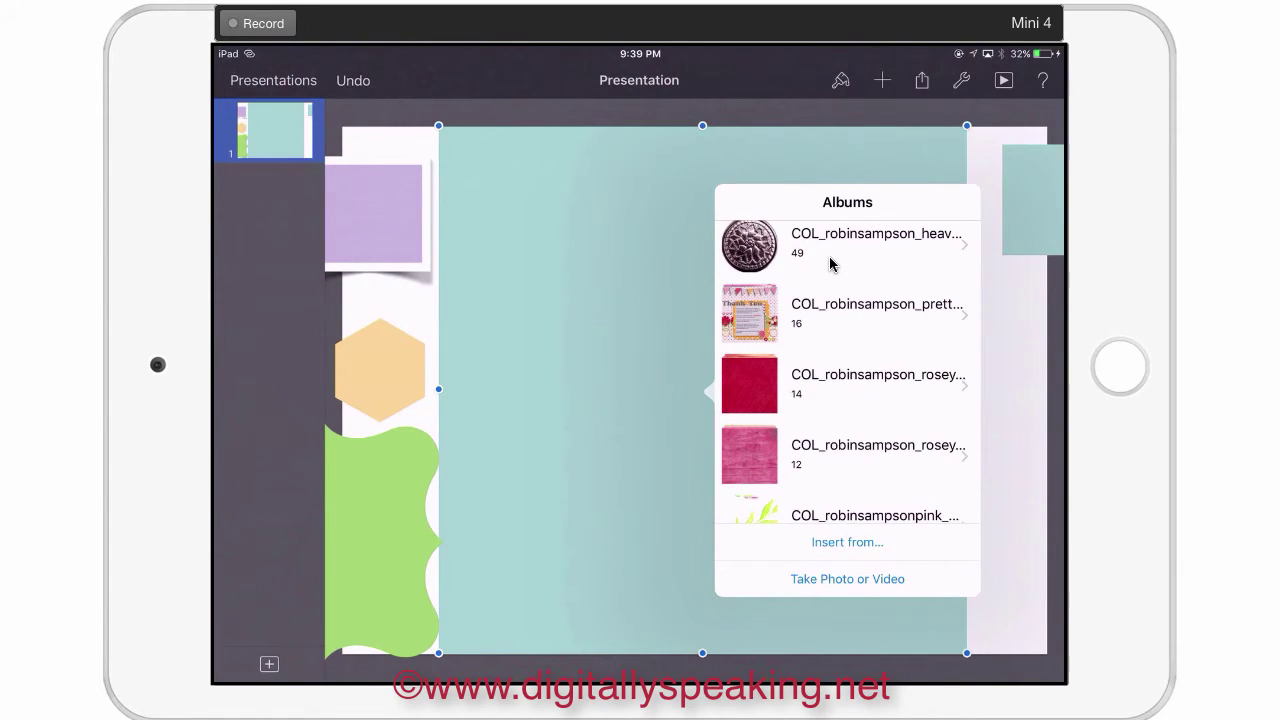
pyautogui.click(850, 314)
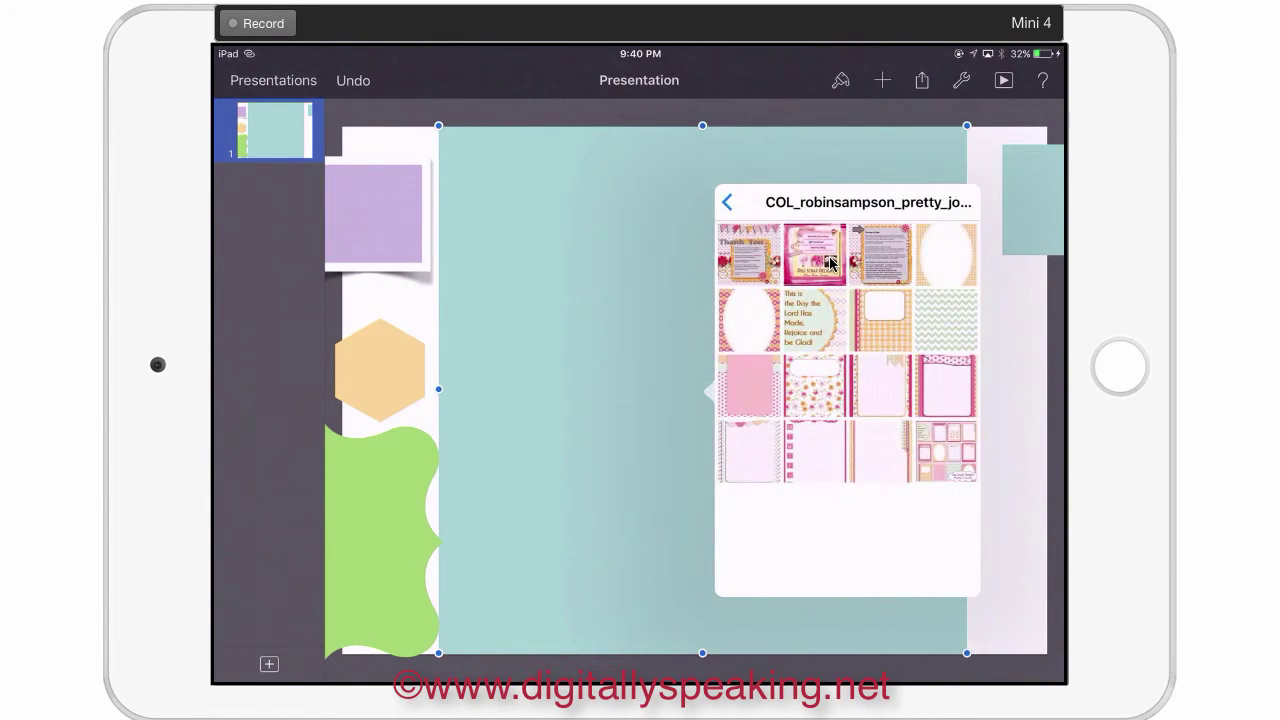
pyautogui.click(946, 320)
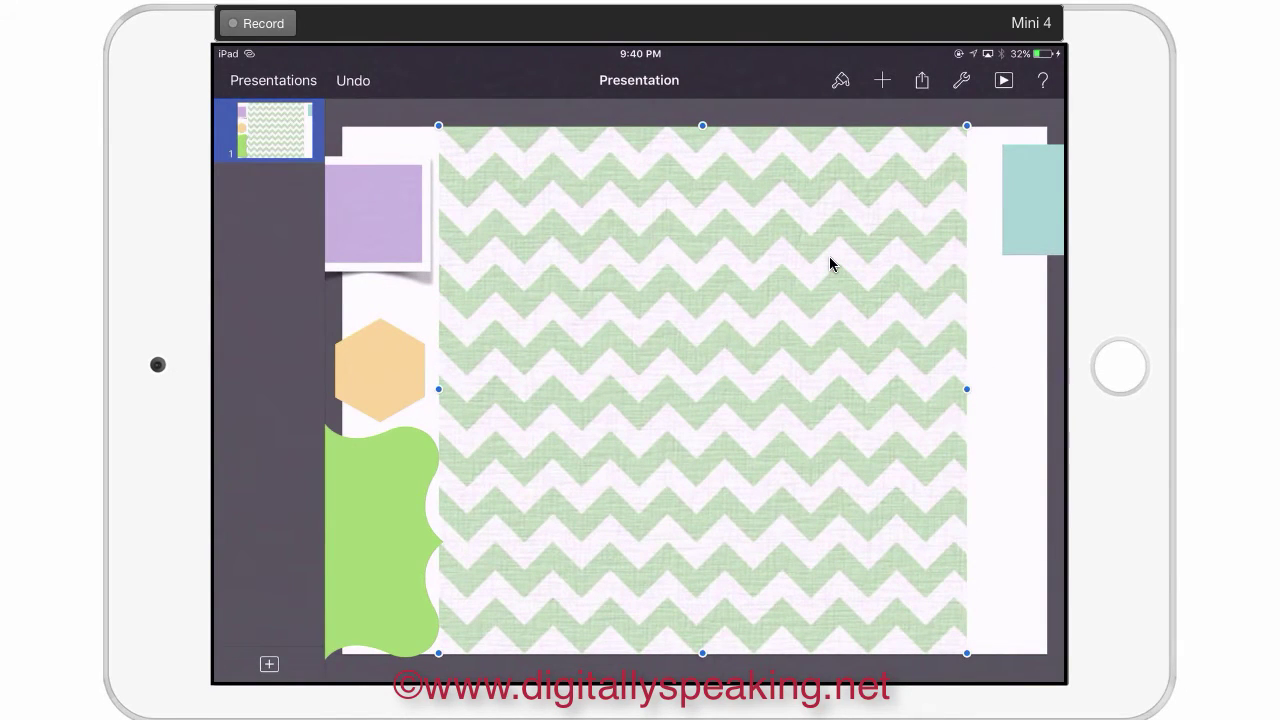
pyautogui.doubleClick(829, 256)
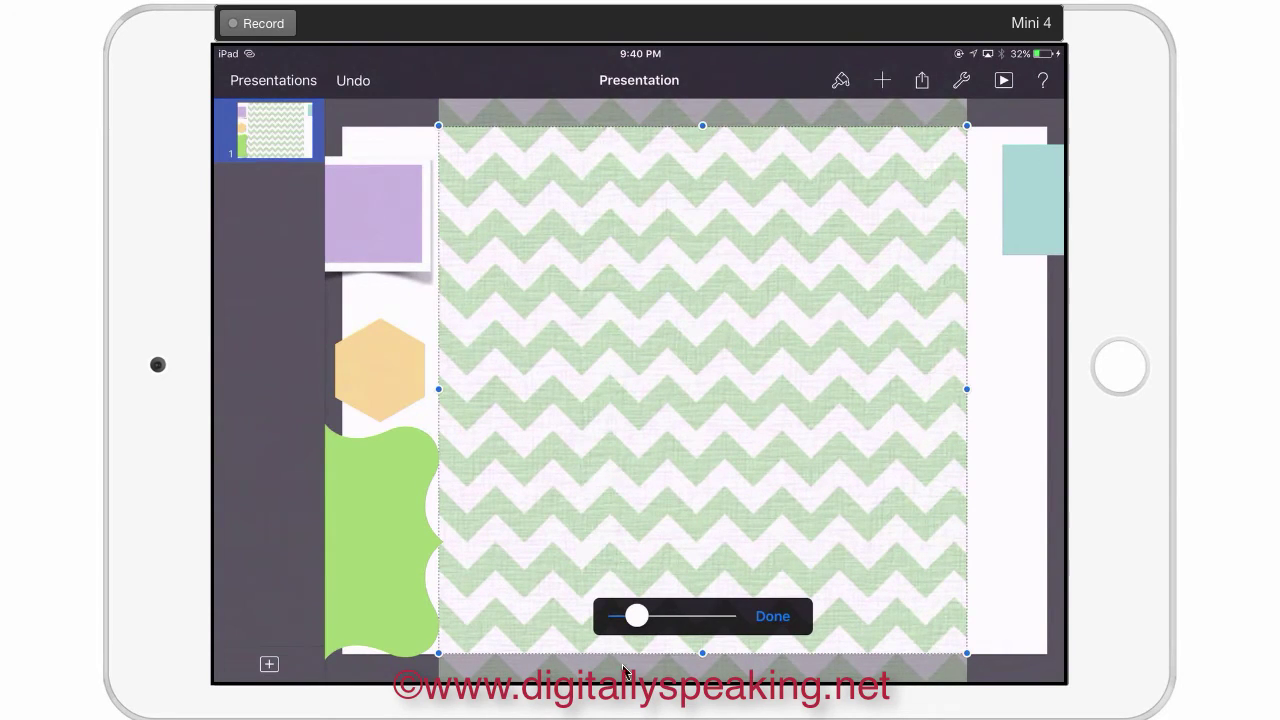
pyautogui.click(640, 163)
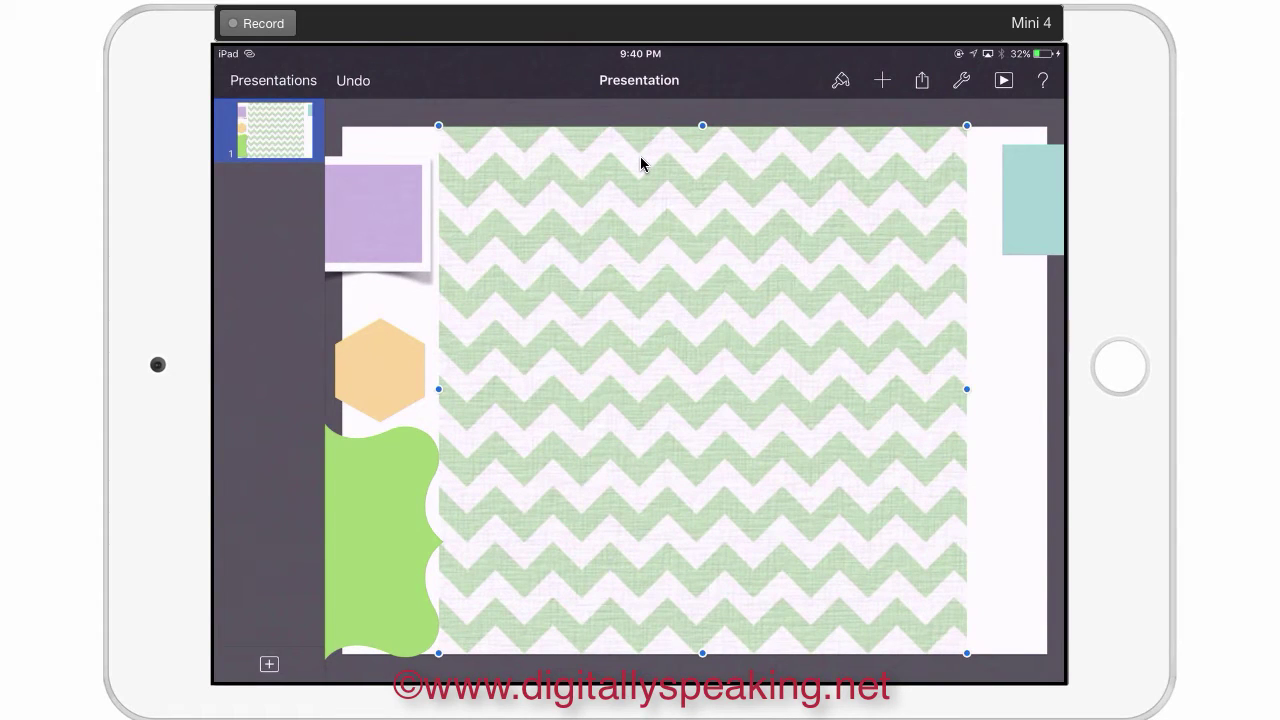
# Move the green bracket shape onto the chevron paper and enlarge it to almost fill the paper
pyautogui.click(384, 541)
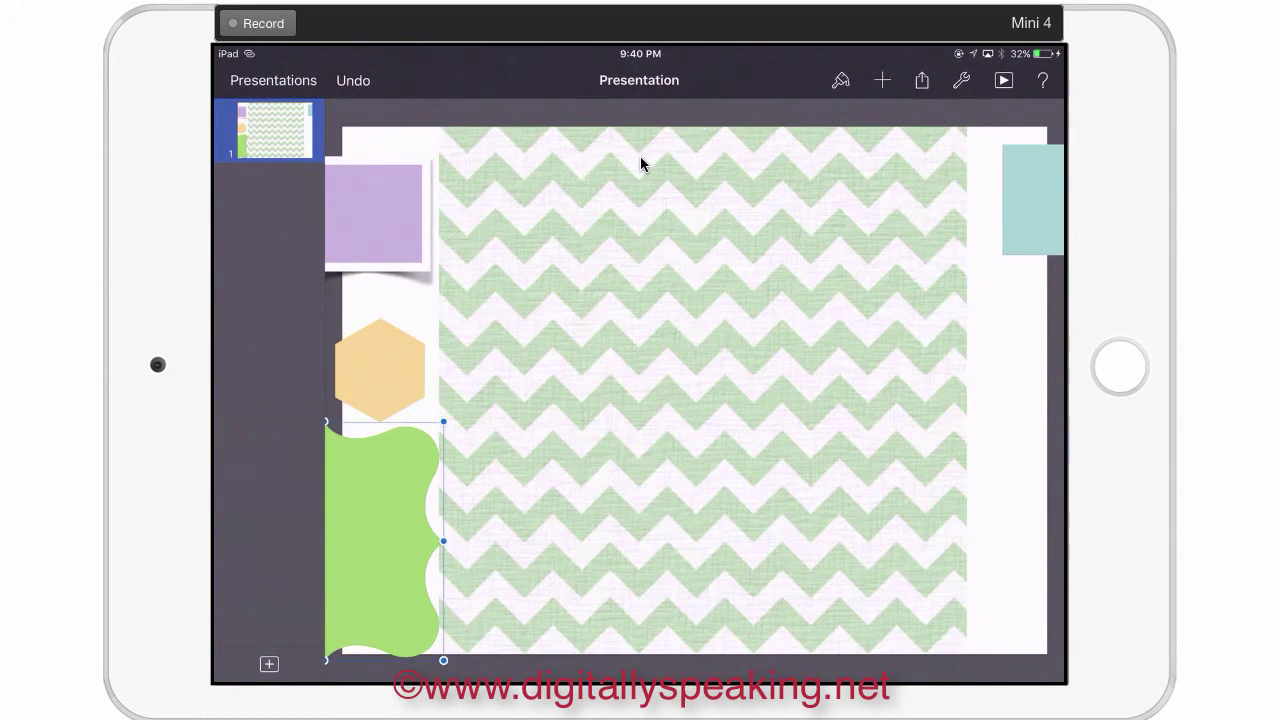
pyautogui.moveTo(384, 540)
pyautogui.mouseDown()
pyautogui.moveTo(584, 471)
pyautogui.moveTo(784, 320)
pyautogui.moveTo(670, 283)
pyautogui.moveTo(669, 263)
pyautogui.mouseUp()
pyautogui.moveTo(729, 374); pyautogui.dragTo(963, 607)
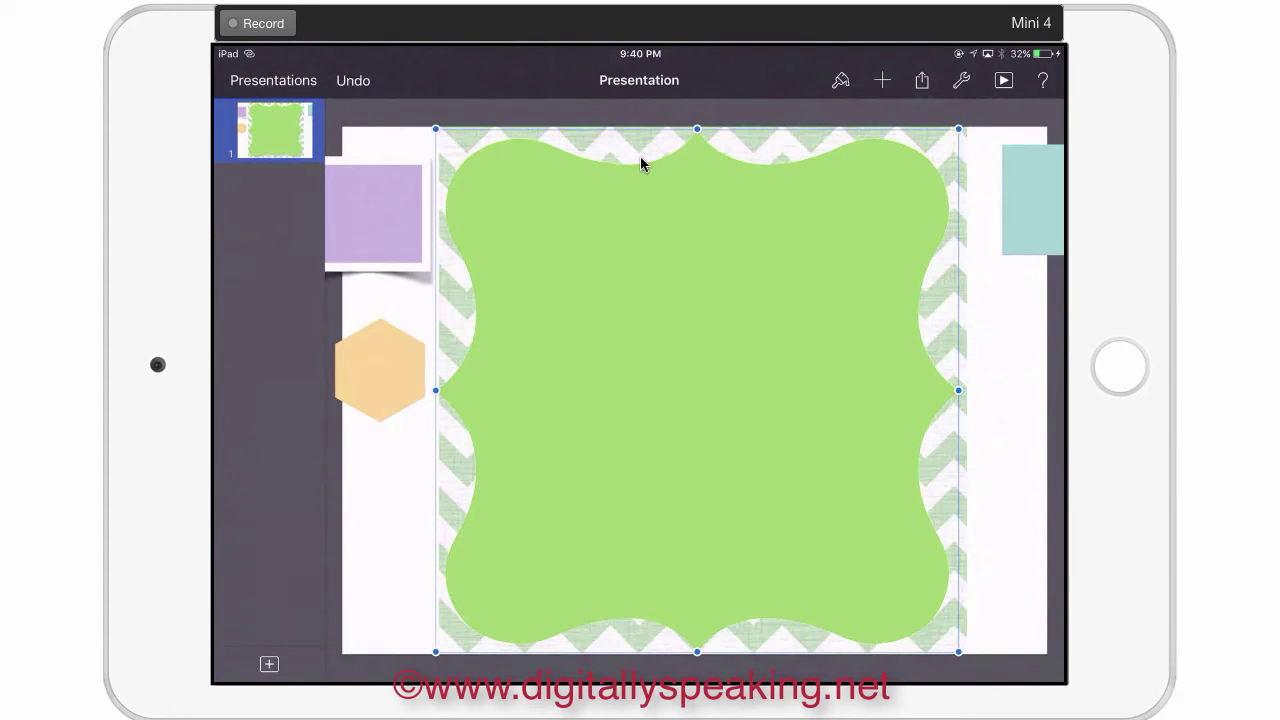
# Open the Guides settings to check the Center, Edge and Spacing Guides, and return to the main settings
pyautogui.click(961, 80)
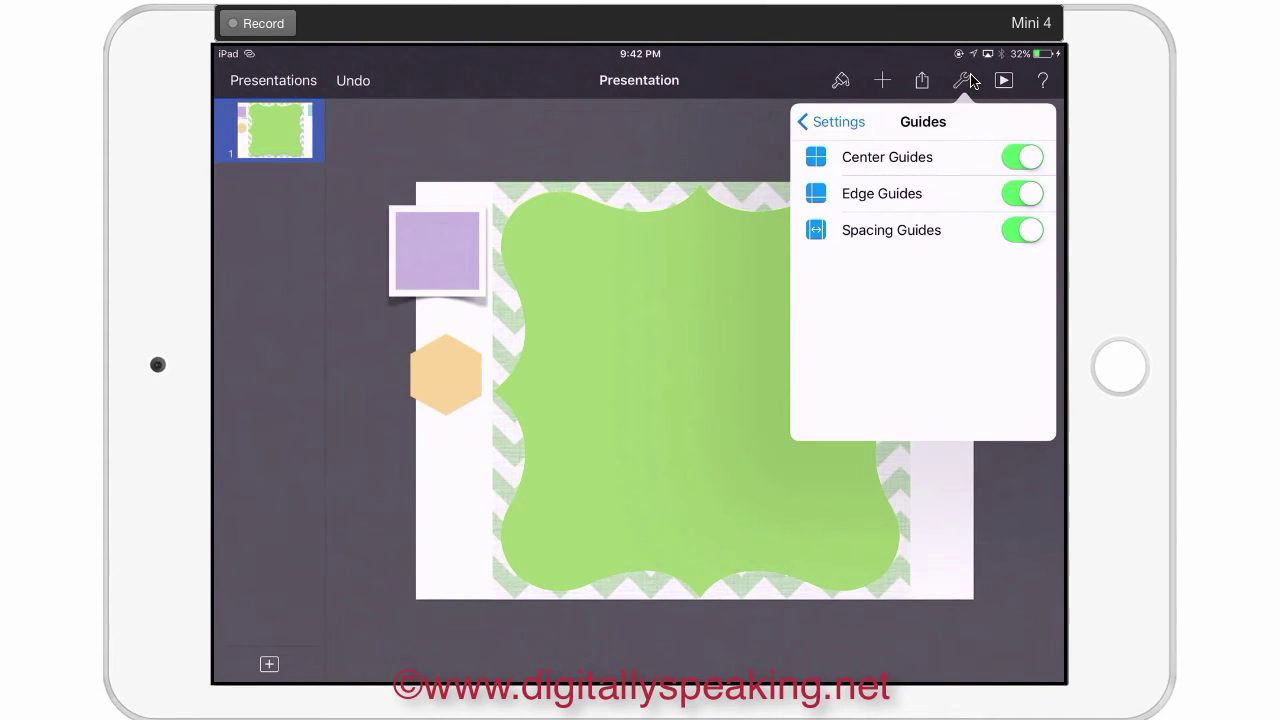
pyautogui.click(832, 122)
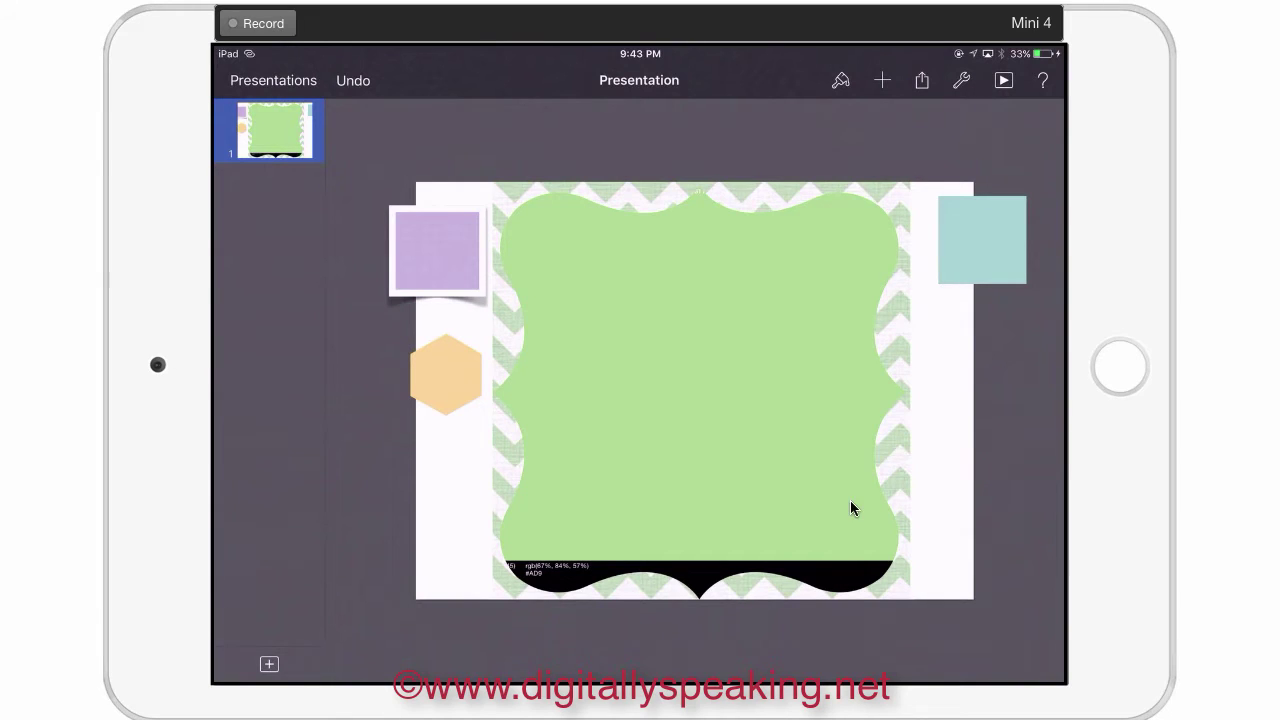
# Enlarge the image inside the green bracket shape's mask until the black caption band falls outside the shape
pyautogui.click(790, 574)
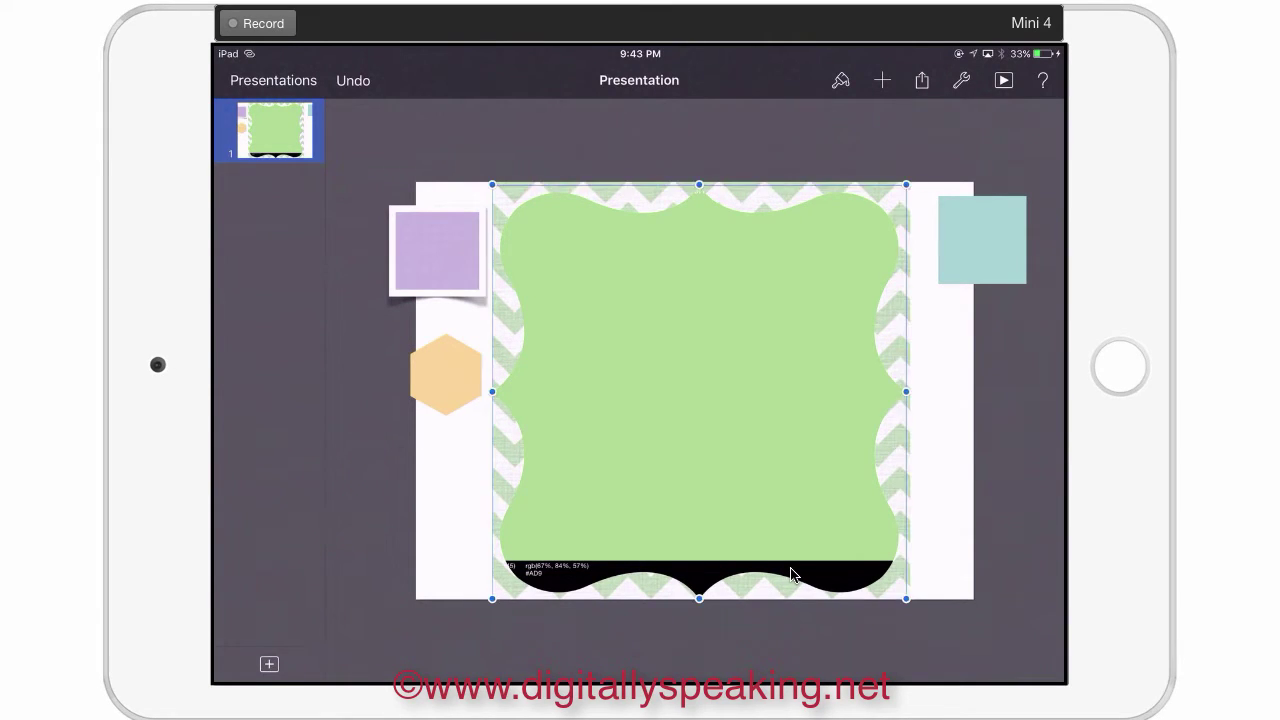
pyautogui.doubleClick(790, 574)
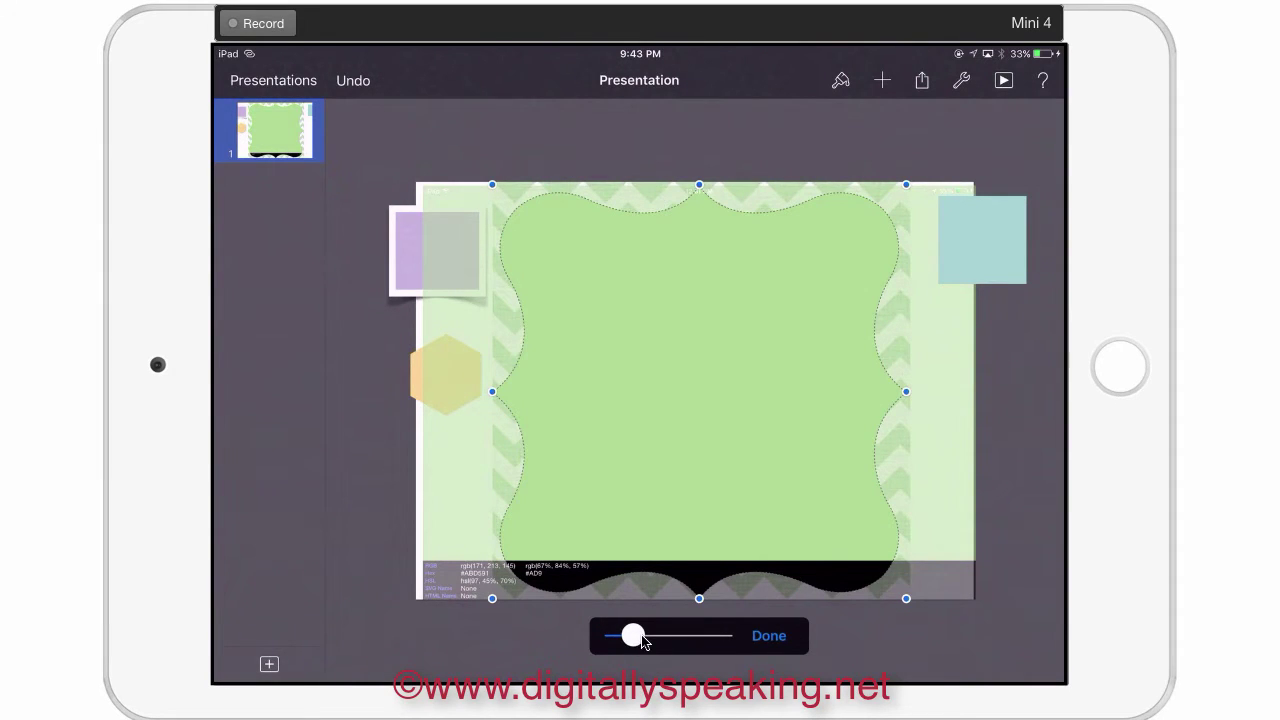
pyautogui.moveTo(643, 641); pyautogui.dragTo(645, 641)
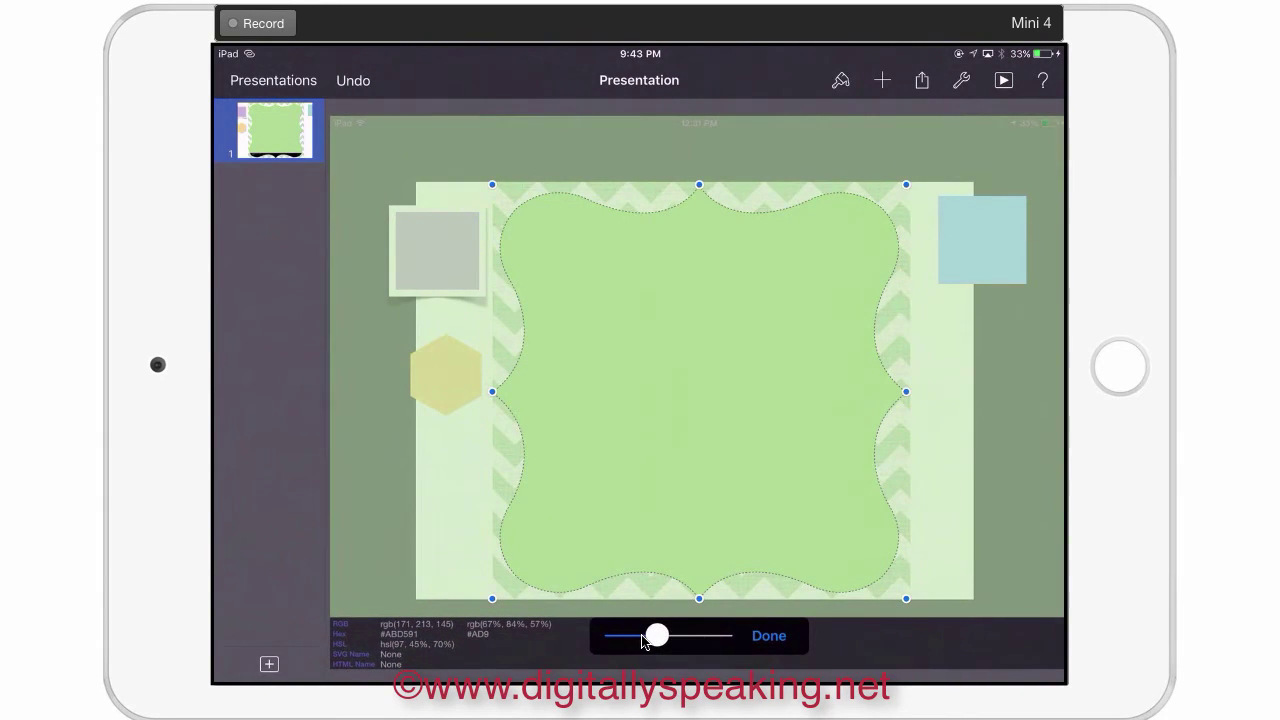
pyautogui.press('Return')
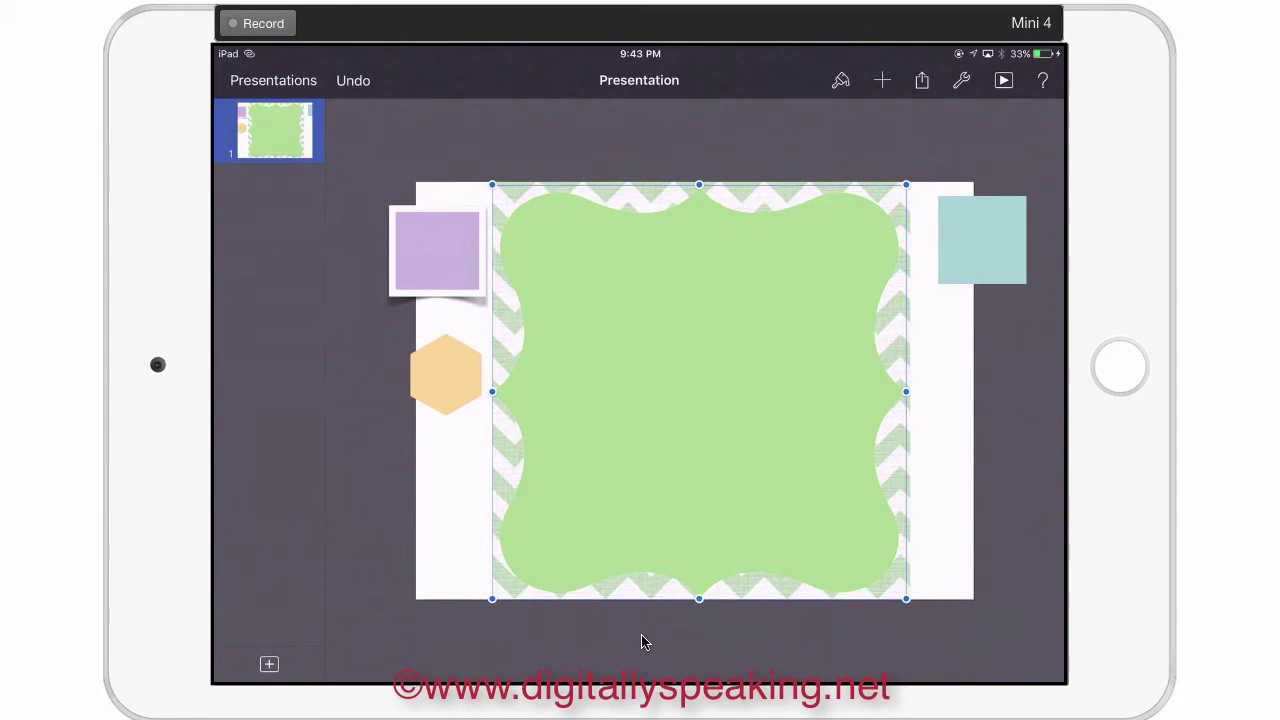
# Copy the green bracket shape and paste a duplicate onto the slide
pyautogui.click(699, 391)
pyautogui.click(642, 641)
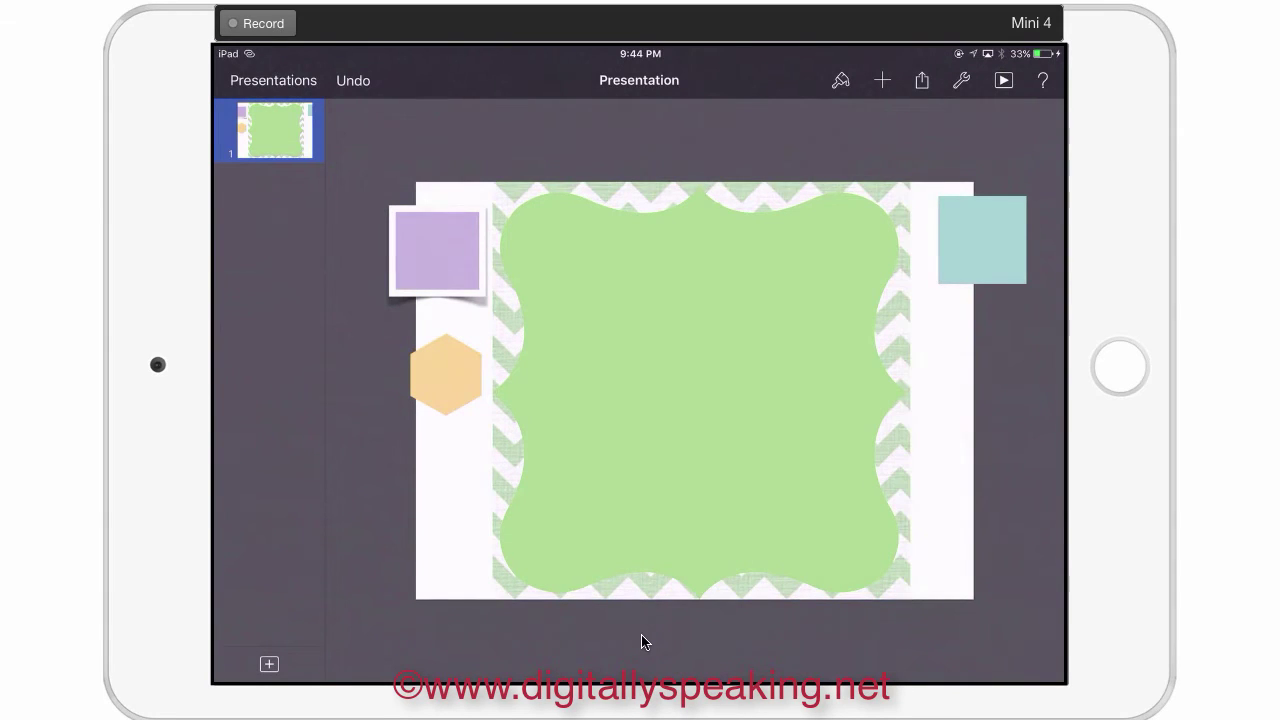
pyautogui.press('super+v')
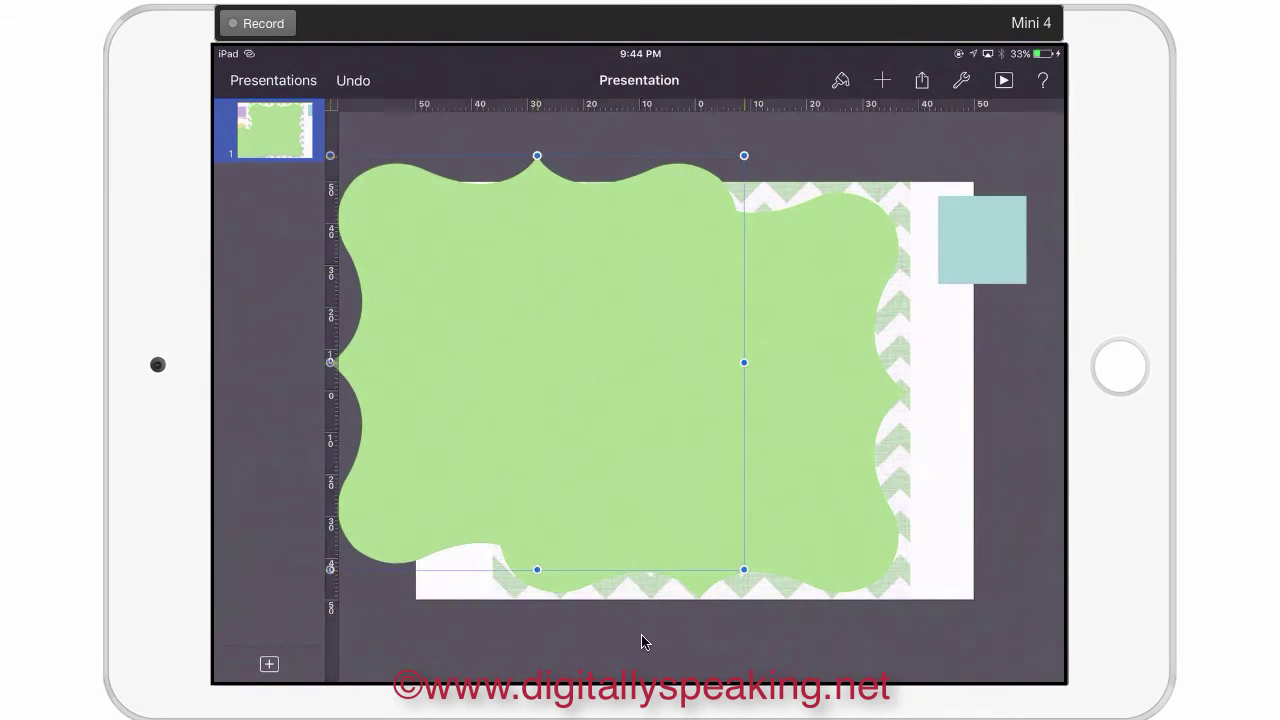
# Replace the duplicate bracket shape's image with the orange and yellow floral wood paper from the photo albums
pyautogui.click(840, 80)
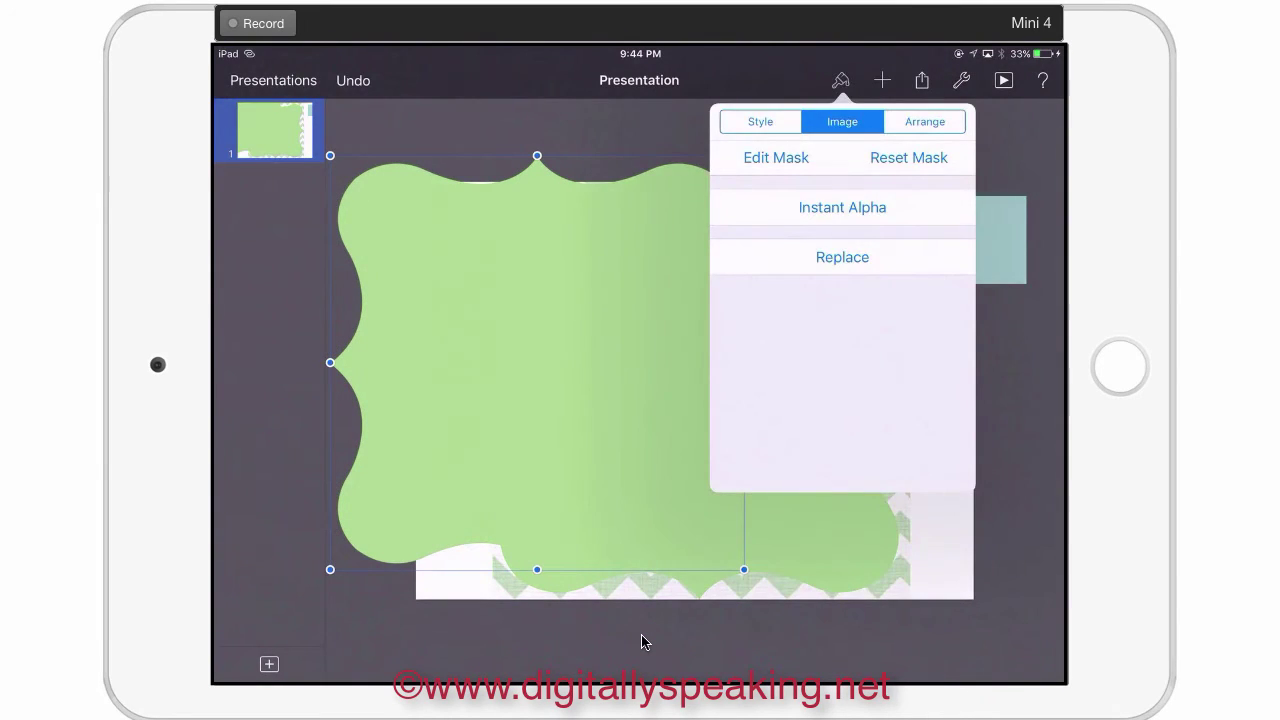
pyautogui.click(842, 257)
pyautogui.scroll(-5, 896, 345)
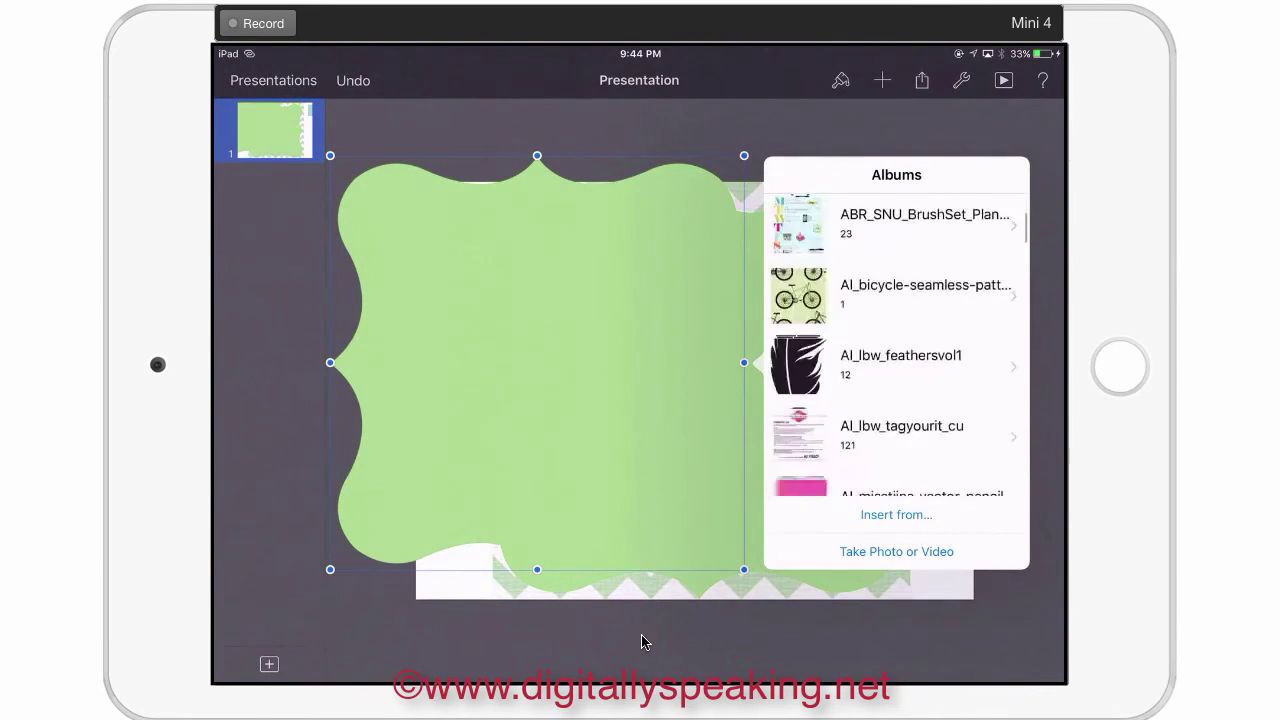
pyautogui.scroll(-15, 896, 340)
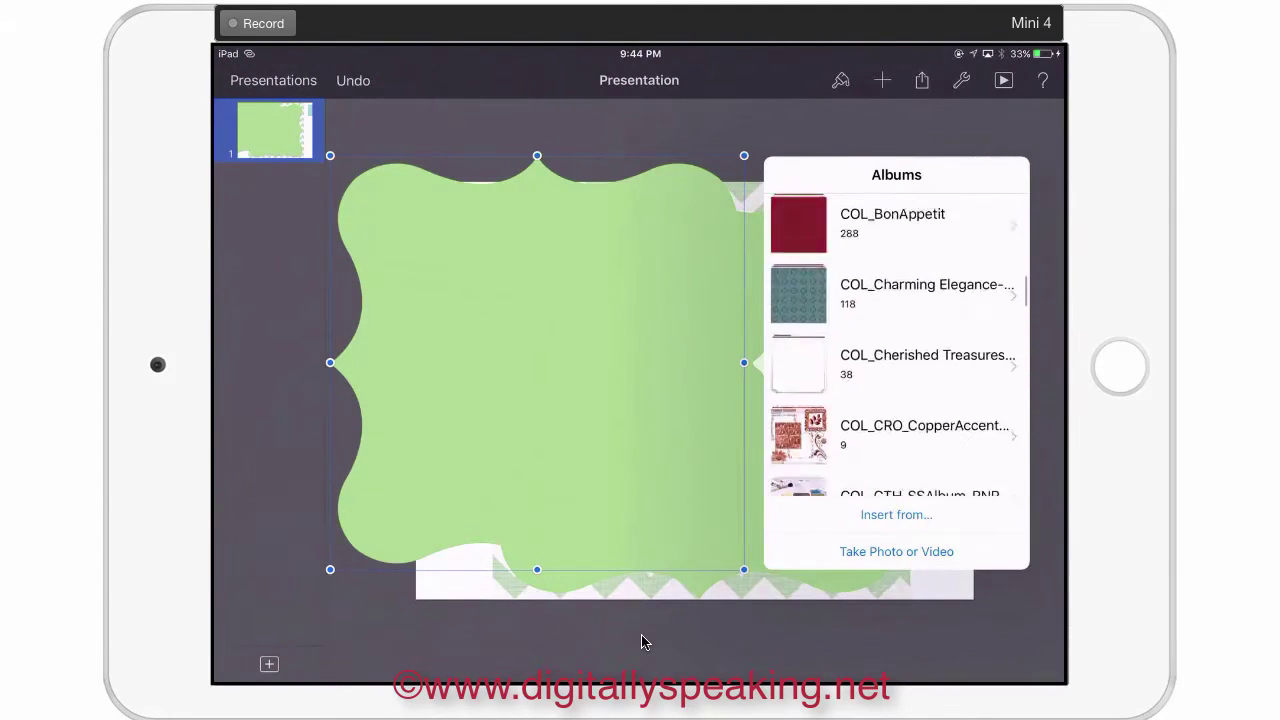
pyautogui.scroll(-15, 896, 340)
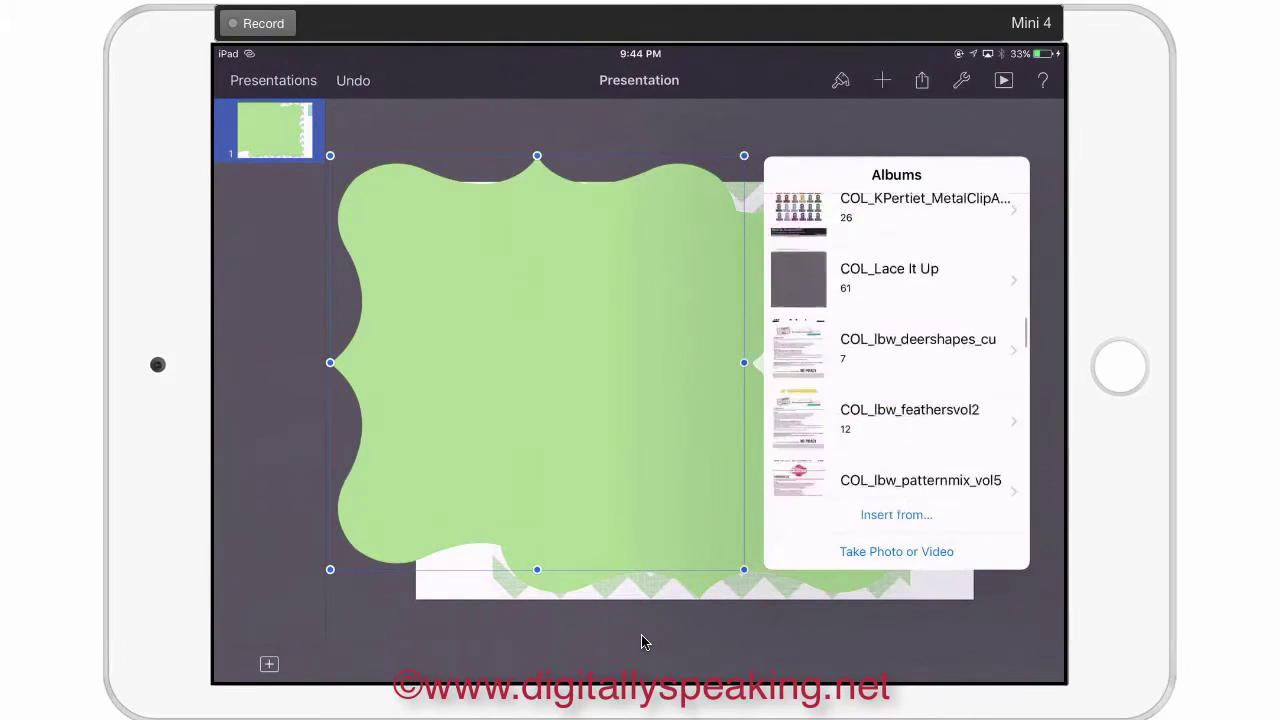
pyautogui.scroll(-10, 896, 340)
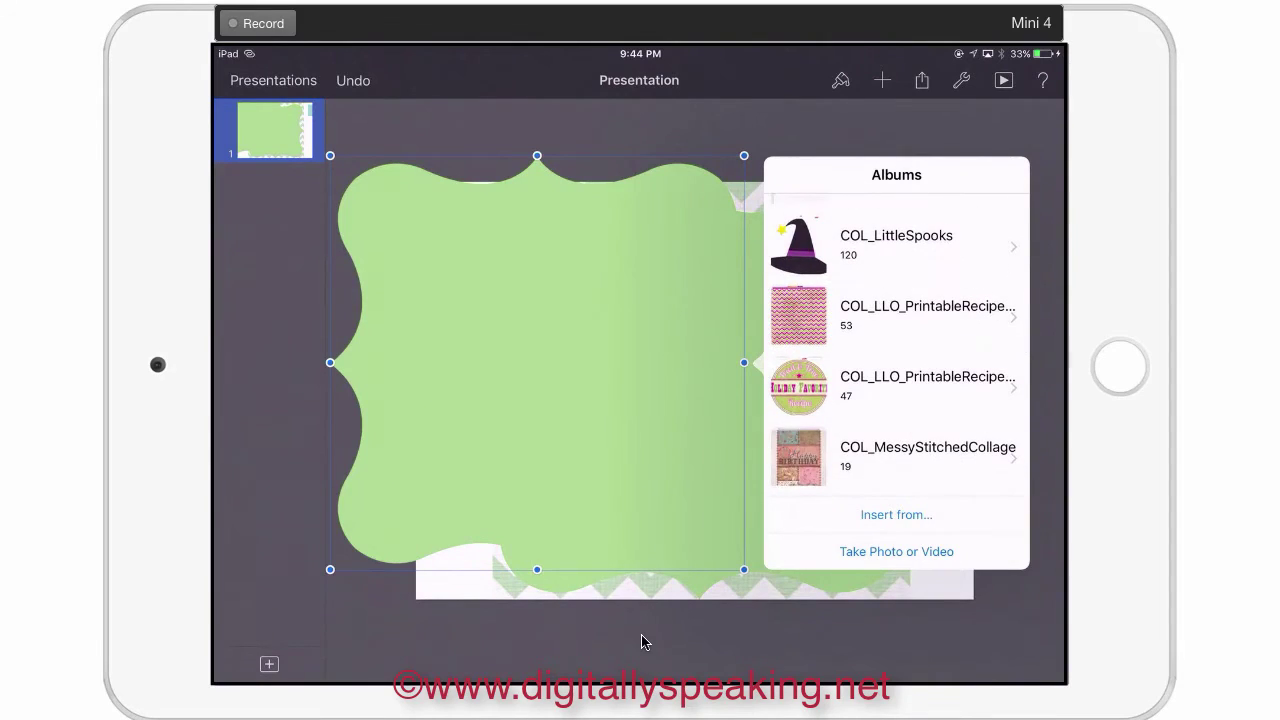
pyautogui.scroll(5, 896, 340)
pyautogui.scroll(-10, 896, 340)
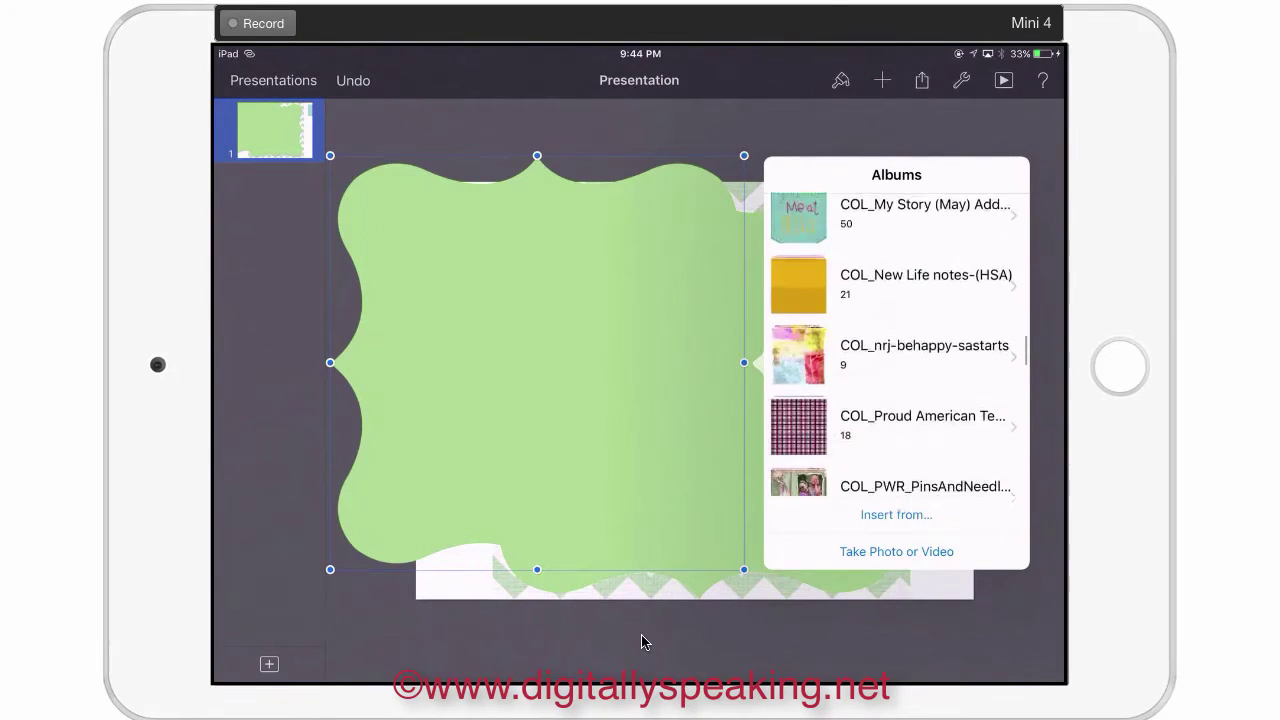
pyautogui.scroll(-10, 896, 340)
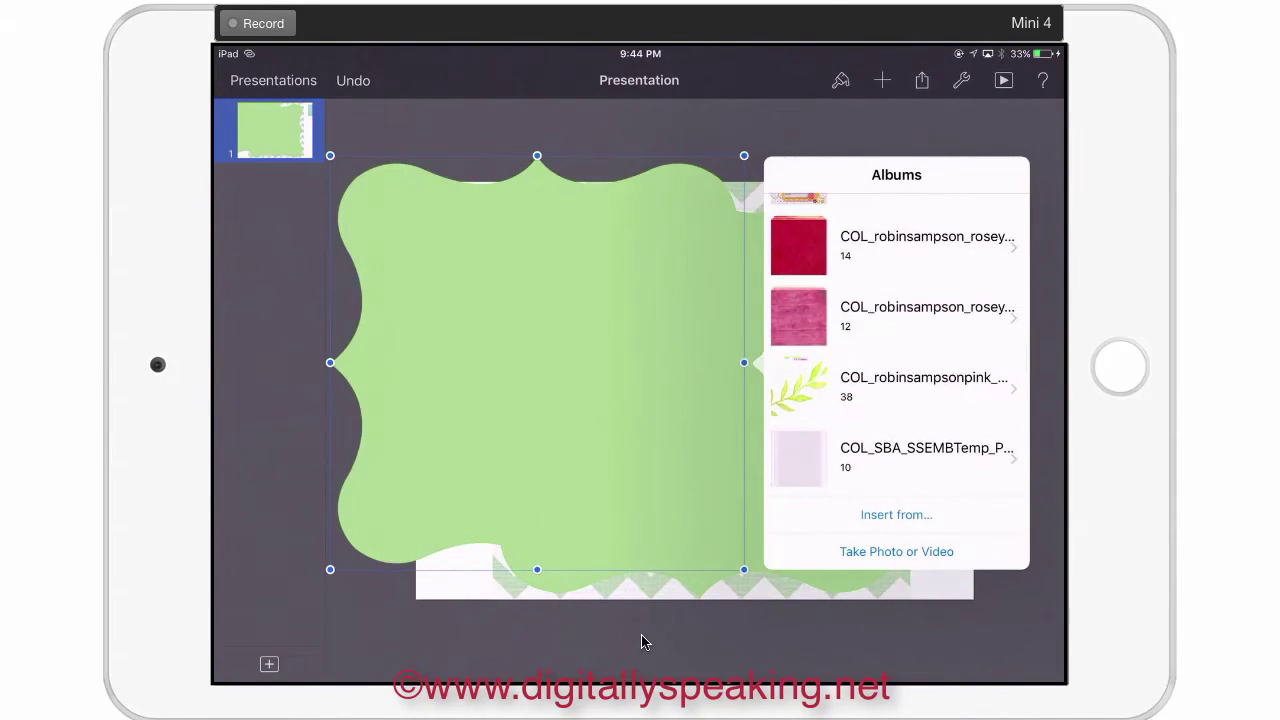
pyautogui.scroll(1, 896, 340)
pyautogui.click(926, 293)
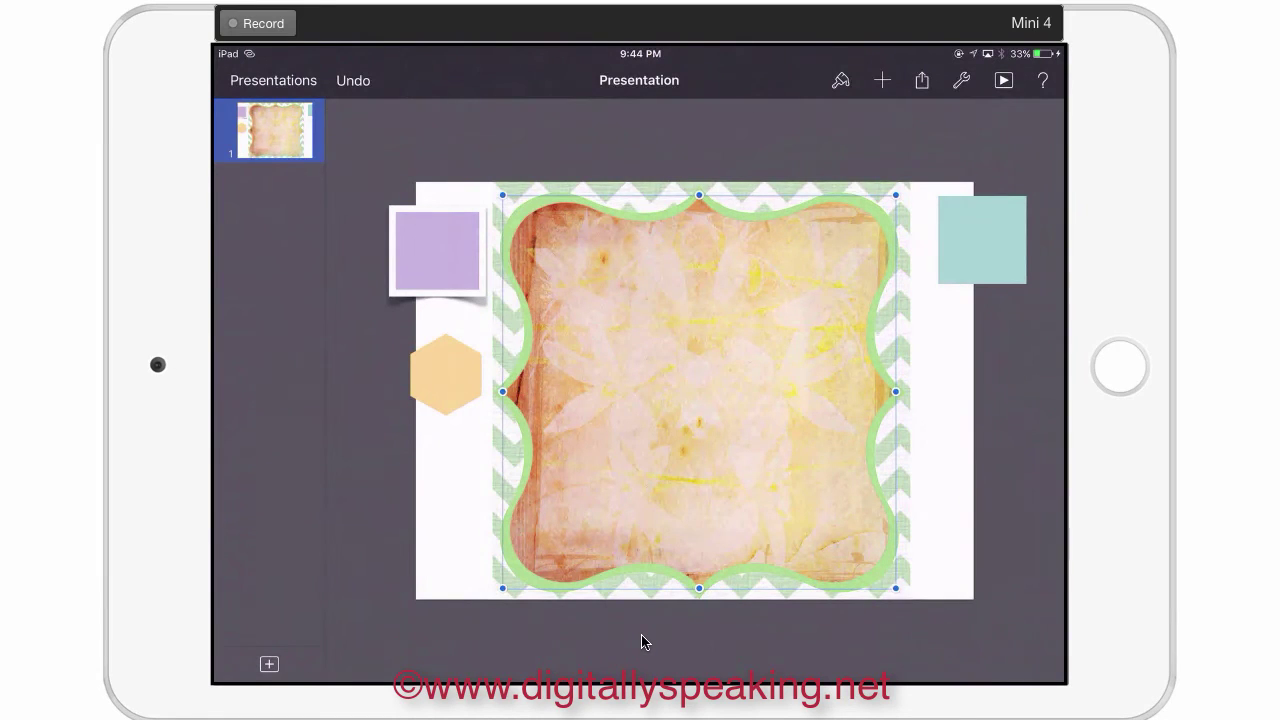
# Move the floral wood bracket shape aside and add a shadow to the green bracket shape, keeping the first shadow style
pyautogui.moveTo(699, 391); pyautogui.dragTo(846, 480)
pyautogui.click(590, 391)
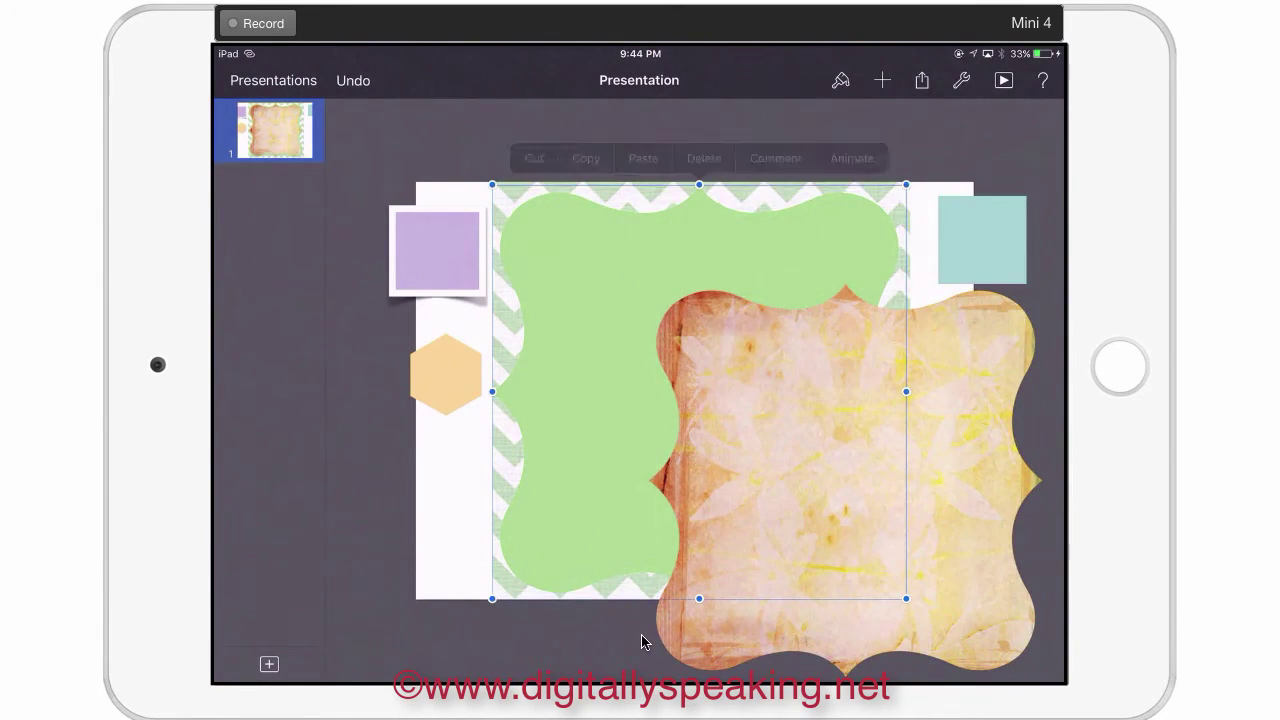
pyautogui.click(841, 80)
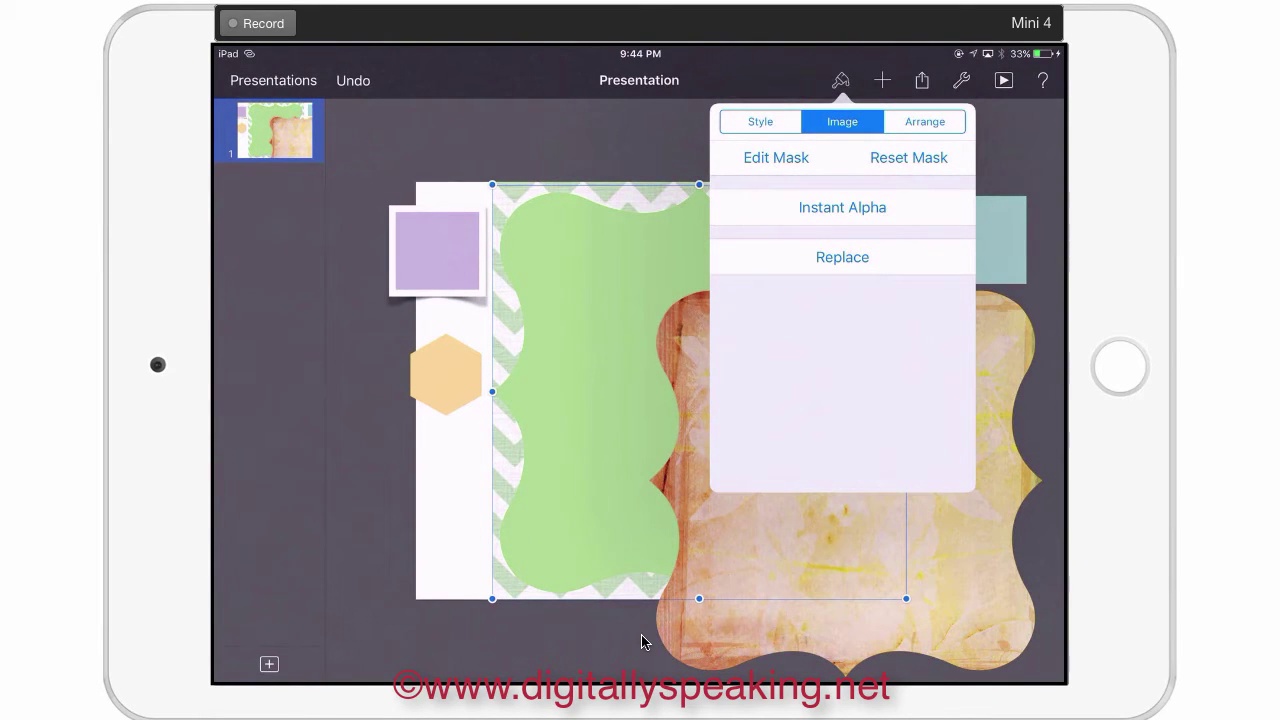
pyautogui.click(760, 121)
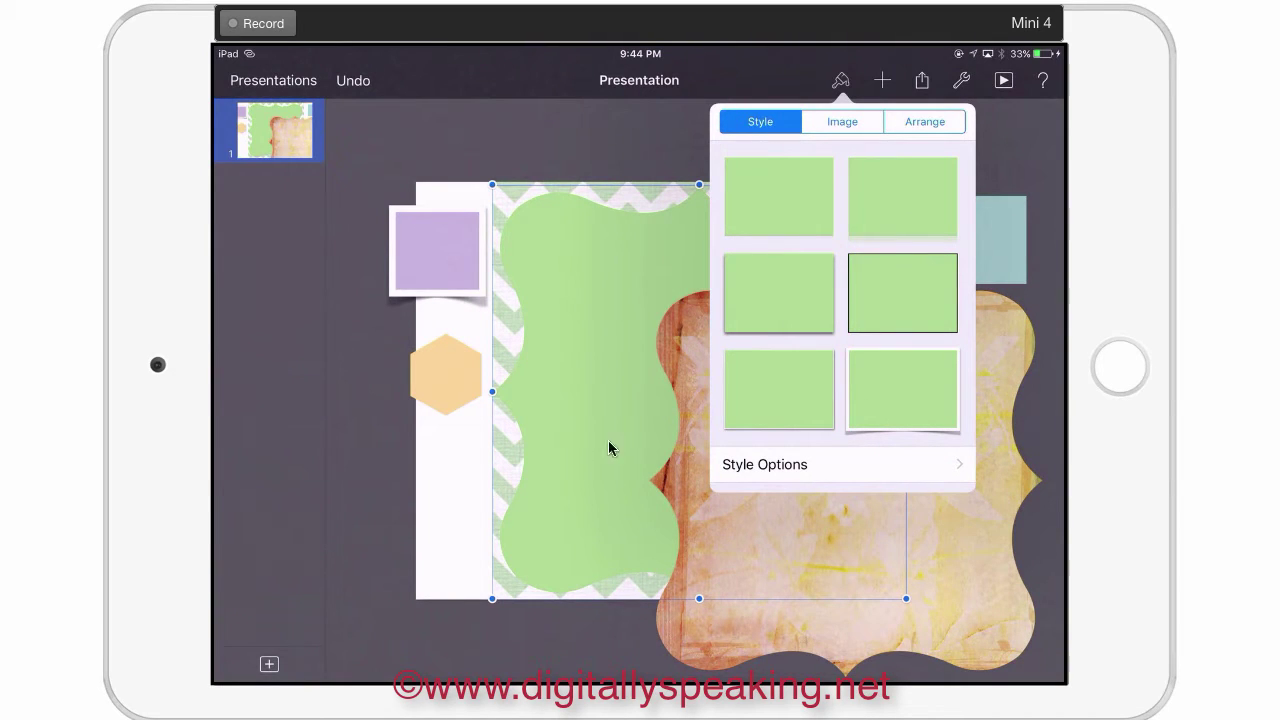
pyautogui.click(784, 464)
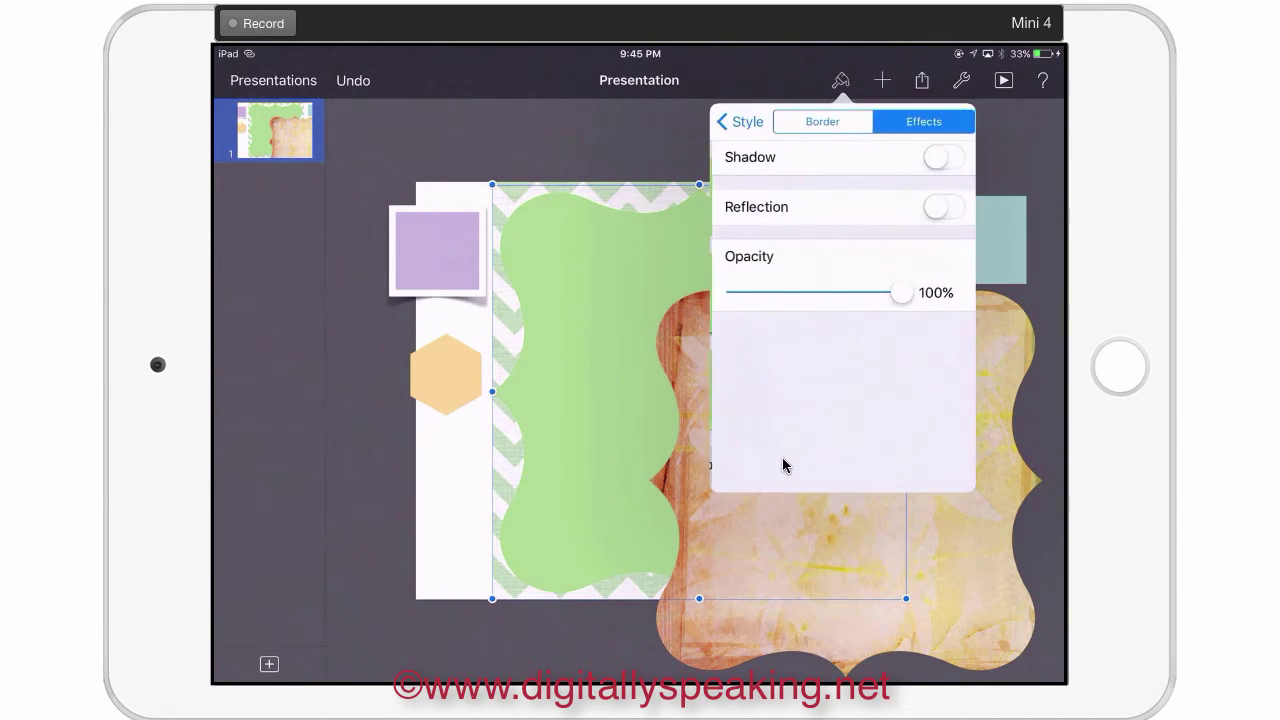
pyautogui.click(930, 160)
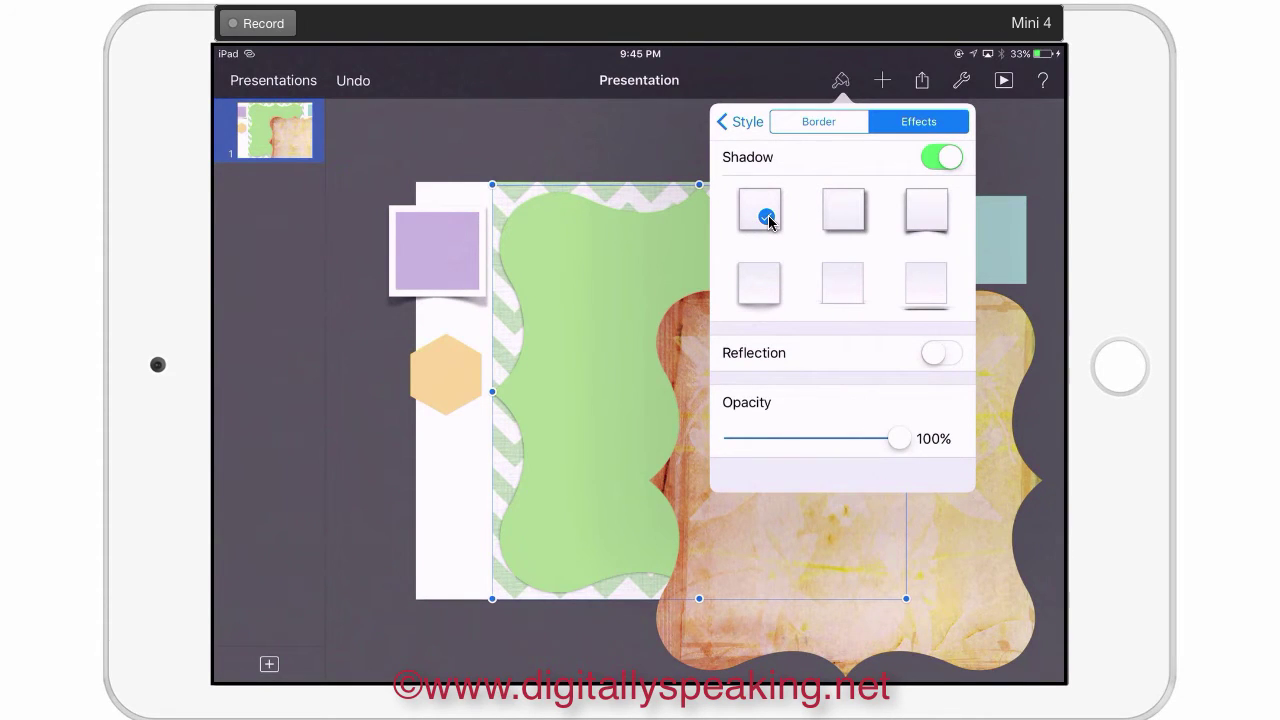
# Add the same shadow style to the floral wood bracket shape and move it back over the green bracket shape
pyautogui.click(840, 80)
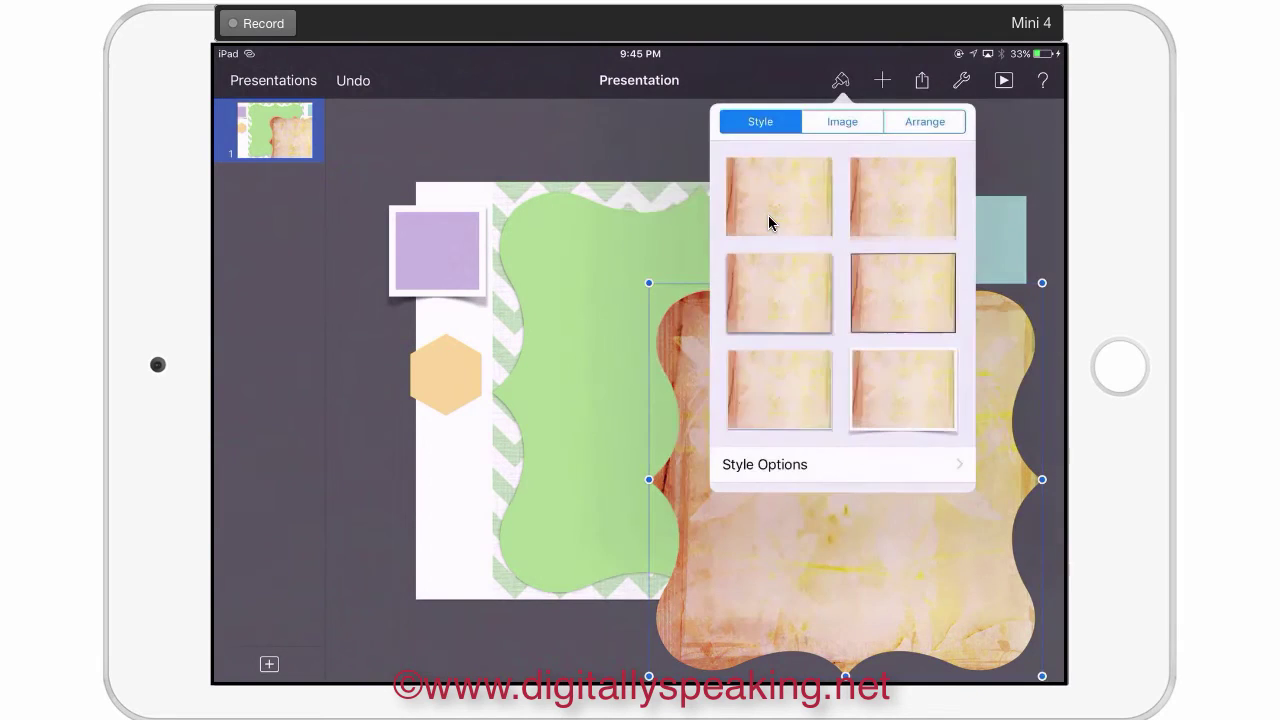
pyautogui.click(763, 463)
pyautogui.click(941, 157)
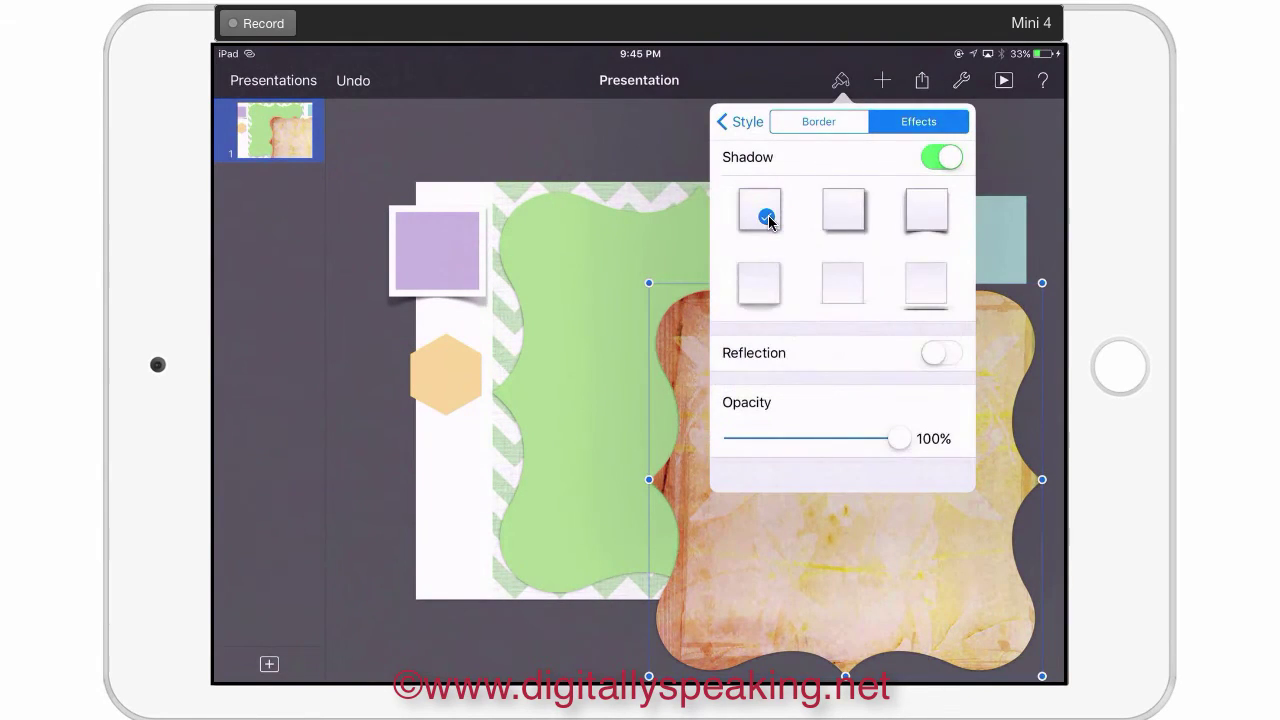
pyautogui.click(560, 140)
pyautogui.moveTo(845, 480); pyautogui.dragTo(696, 391)
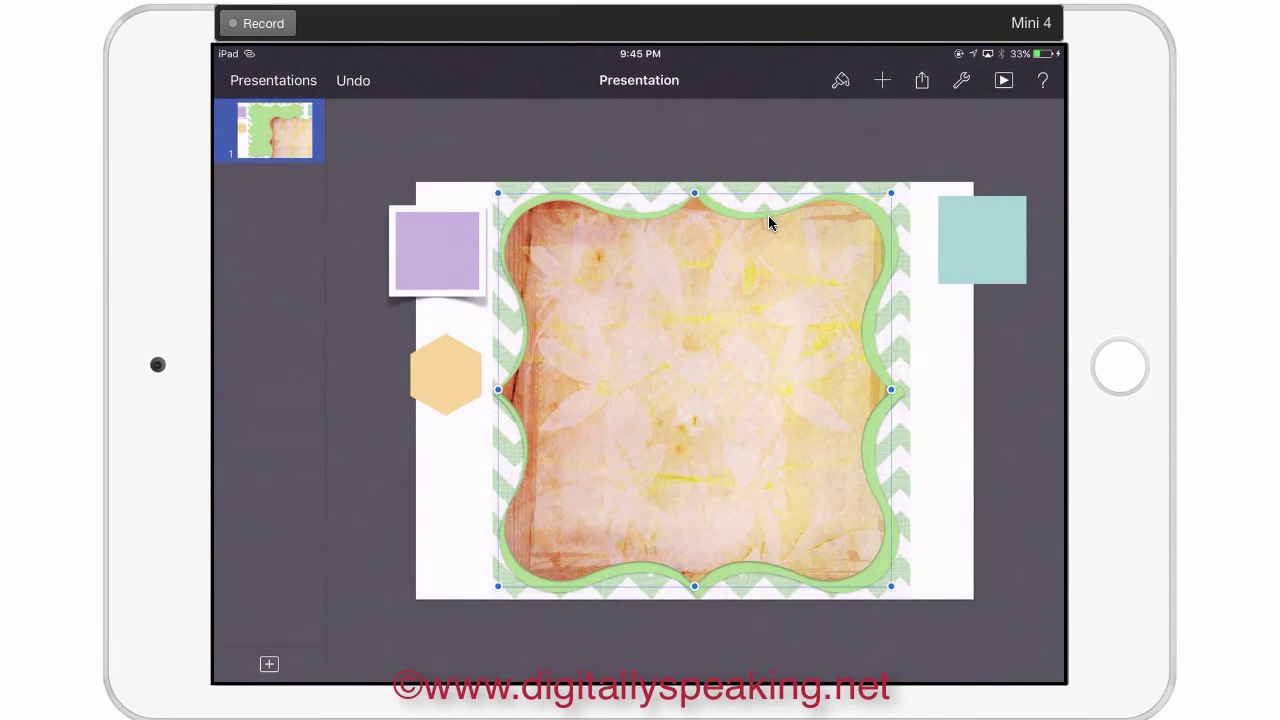
# Copy the floral wood bracket shape, paste a duplicate, and move it level with the original, offset to its left
pyautogui.scroll(5, 768, 217)
pyautogui.scroll(5, 768, 215)
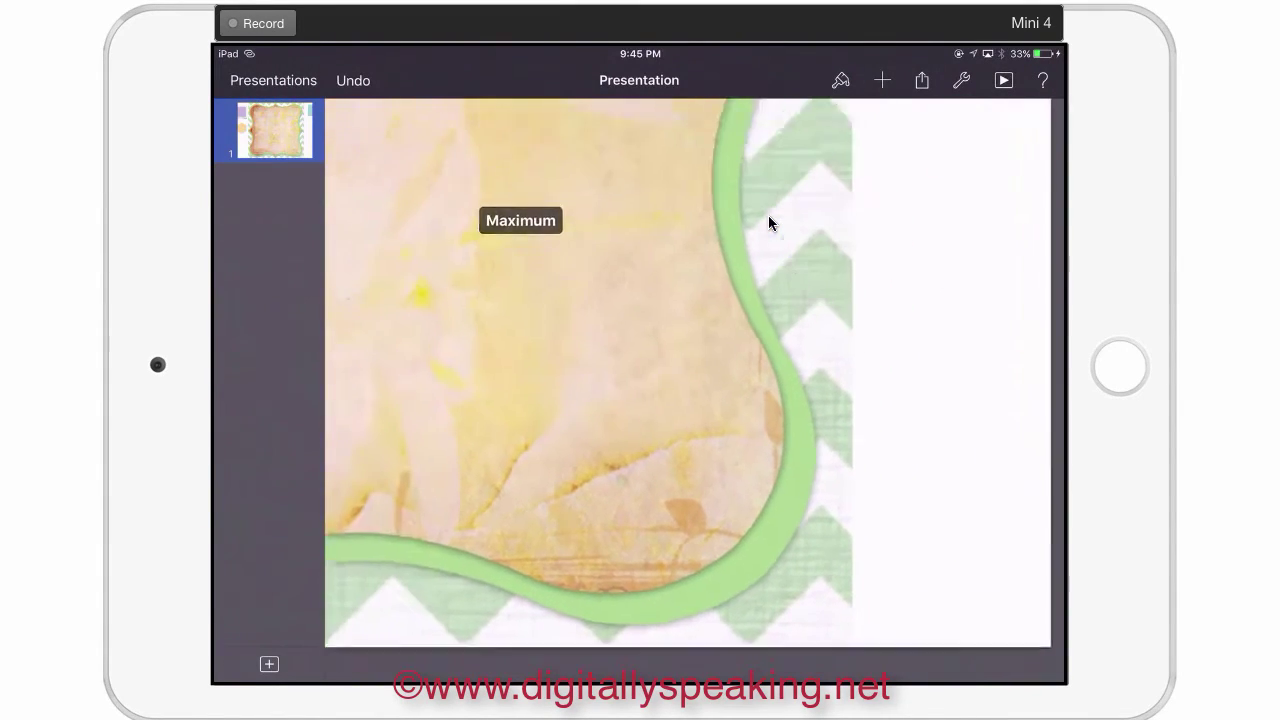
pyautogui.scroll(-3, 768, 215)
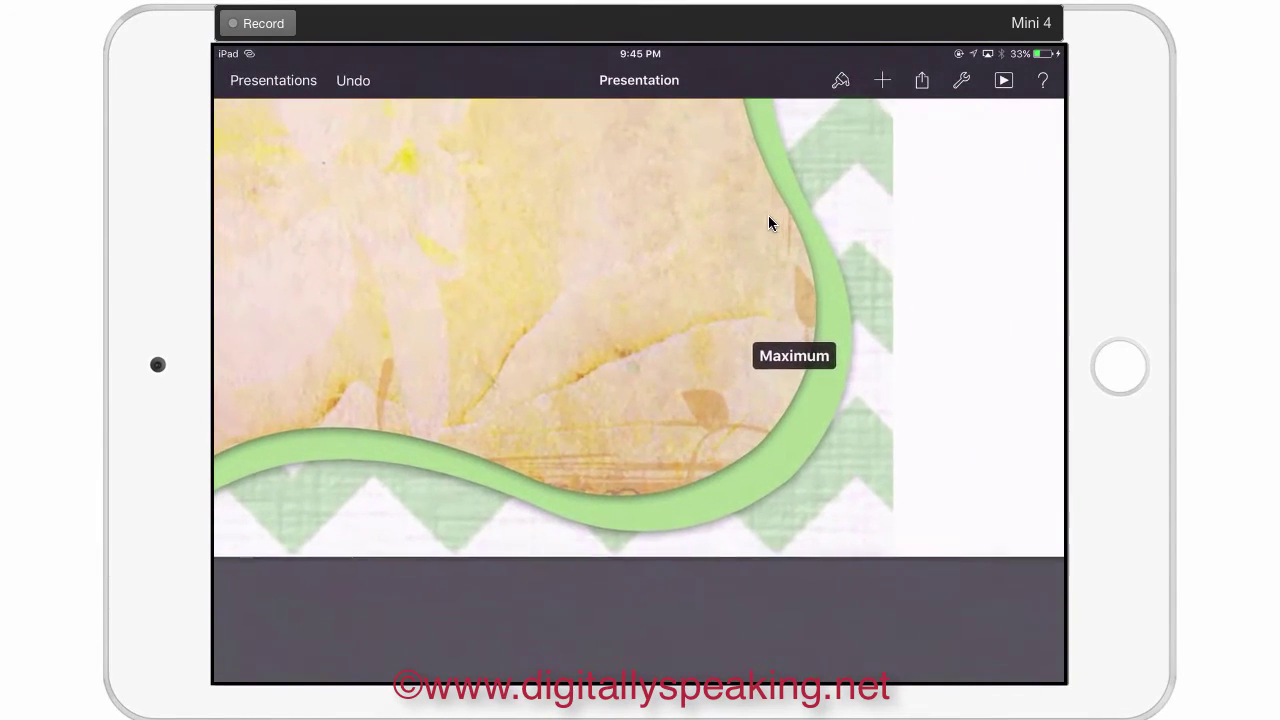
pyautogui.scroll(-5, 768, 215)
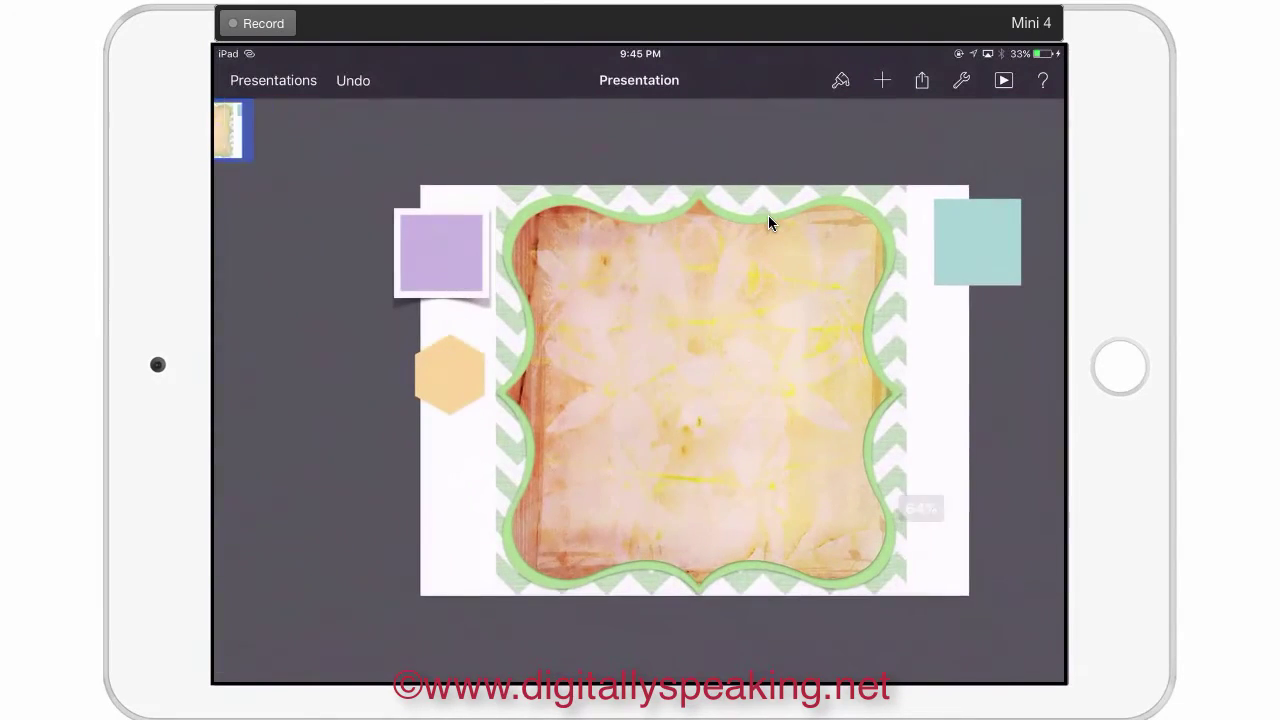
pyautogui.click(768, 215)
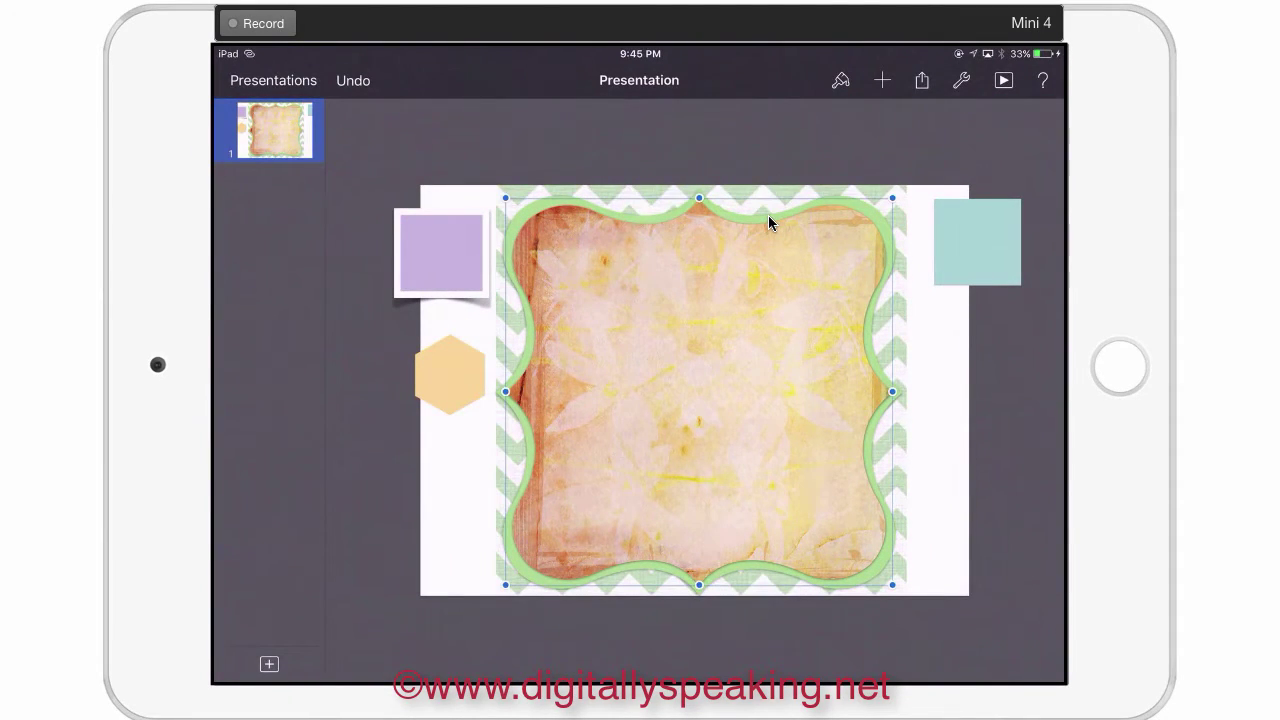
pyautogui.click(768, 215)
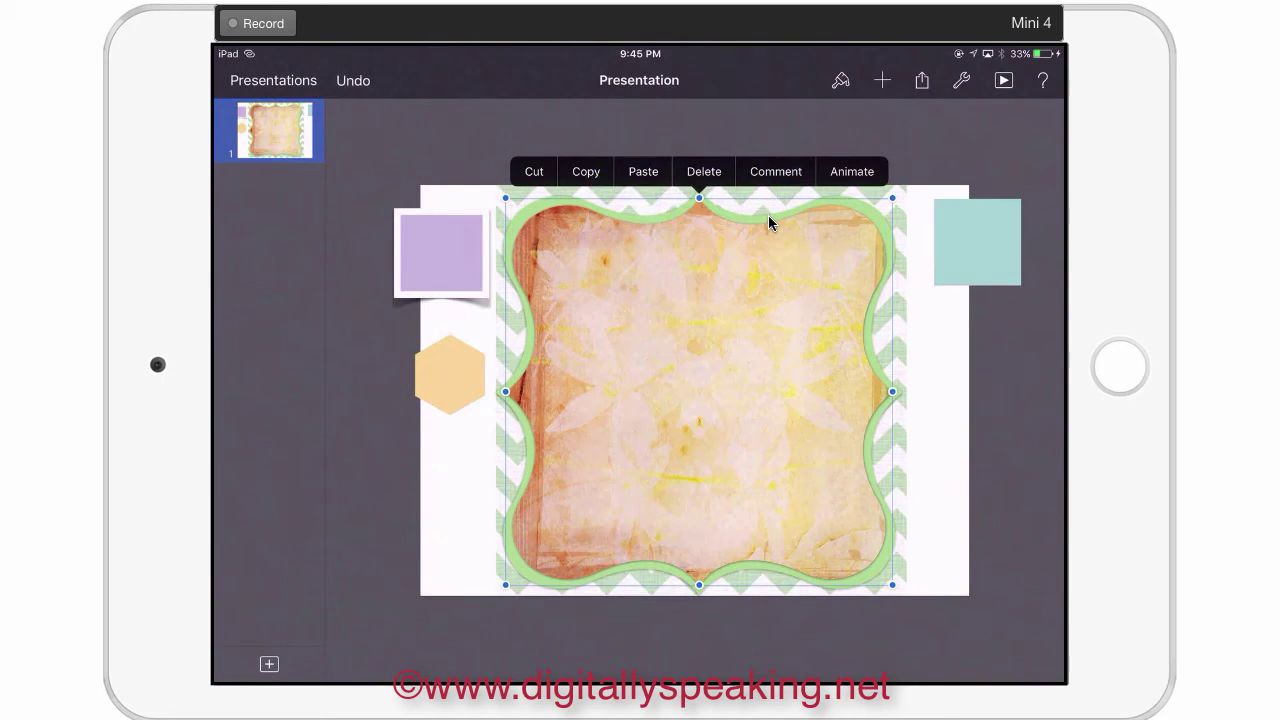
pyautogui.click(586, 171)
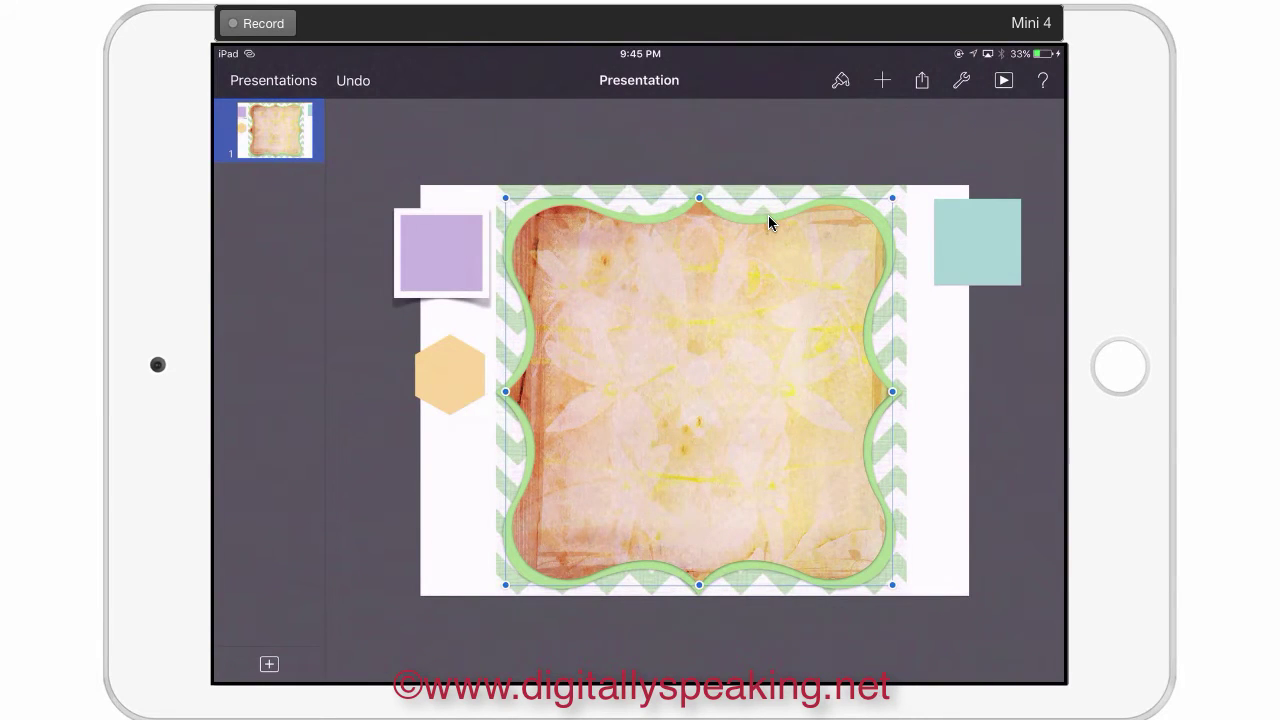
pyautogui.click(451, 537)
pyautogui.click(370, 500)
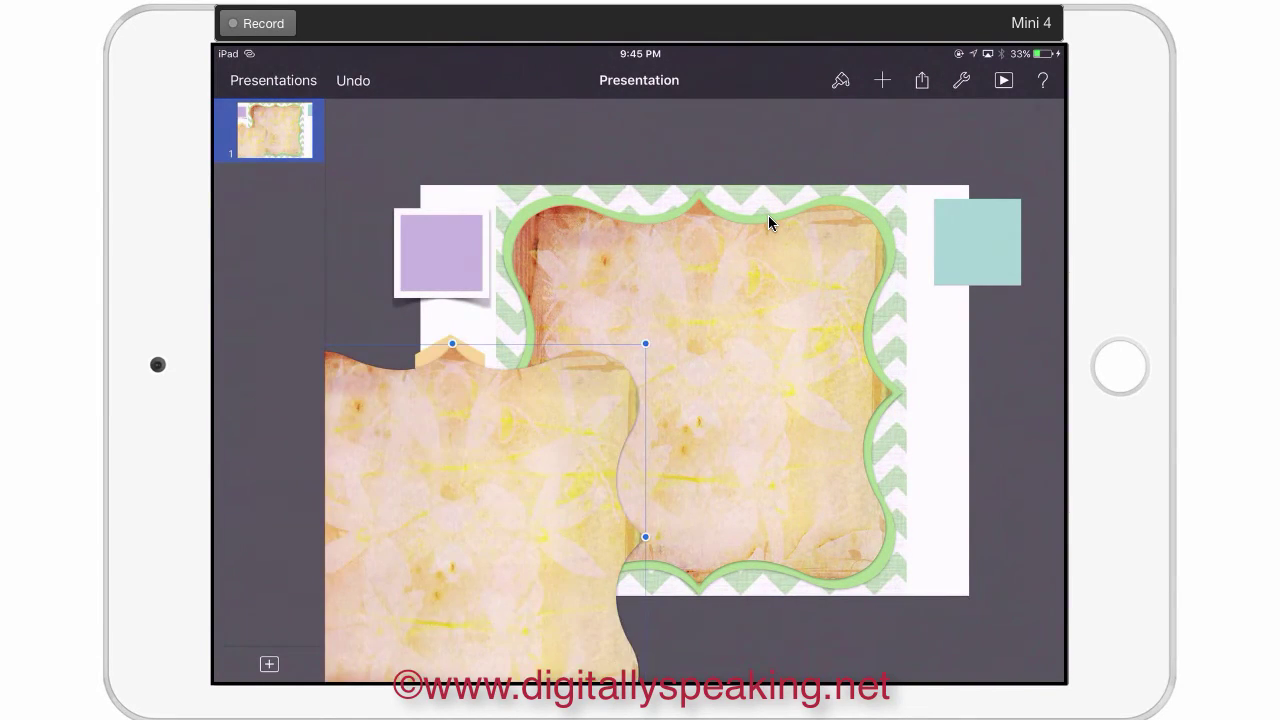
pyautogui.moveTo(451, 537); pyautogui.dragTo(495, 391)
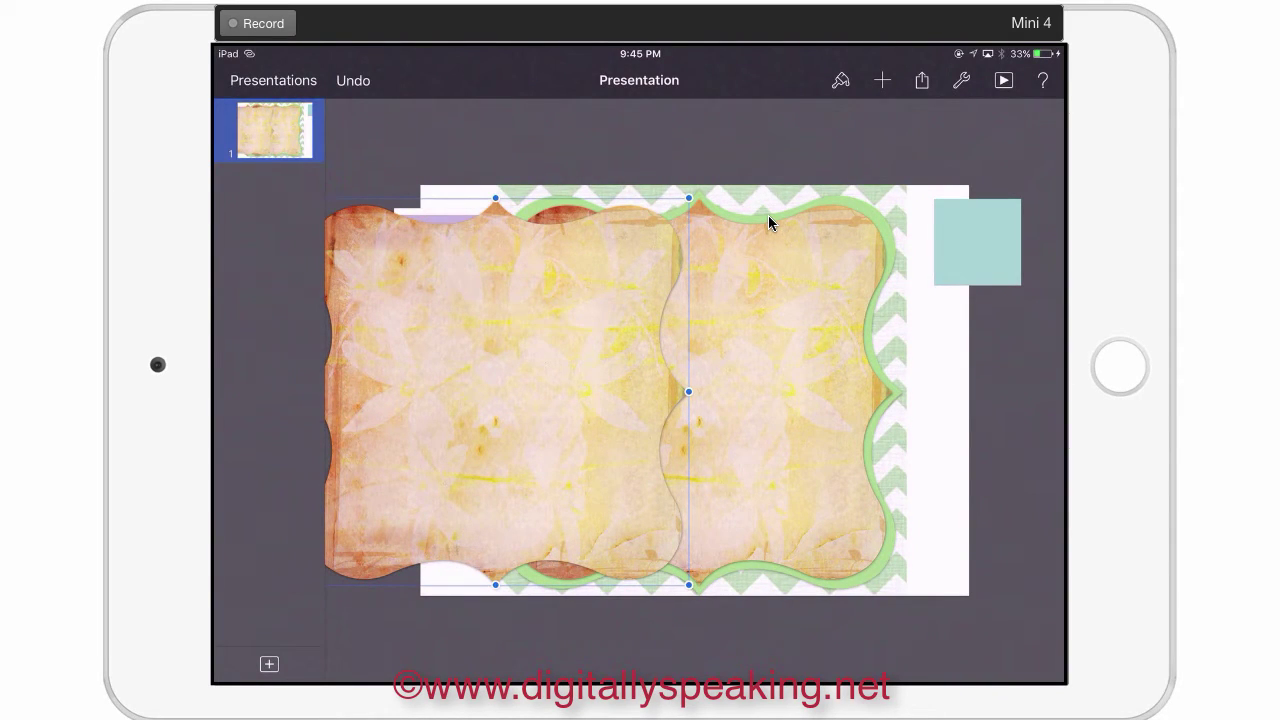
# Replace the duplicate bracket shape's image with the pink butterfly paper from the robinsampson rosey album
pyautogui.click(840, 80)
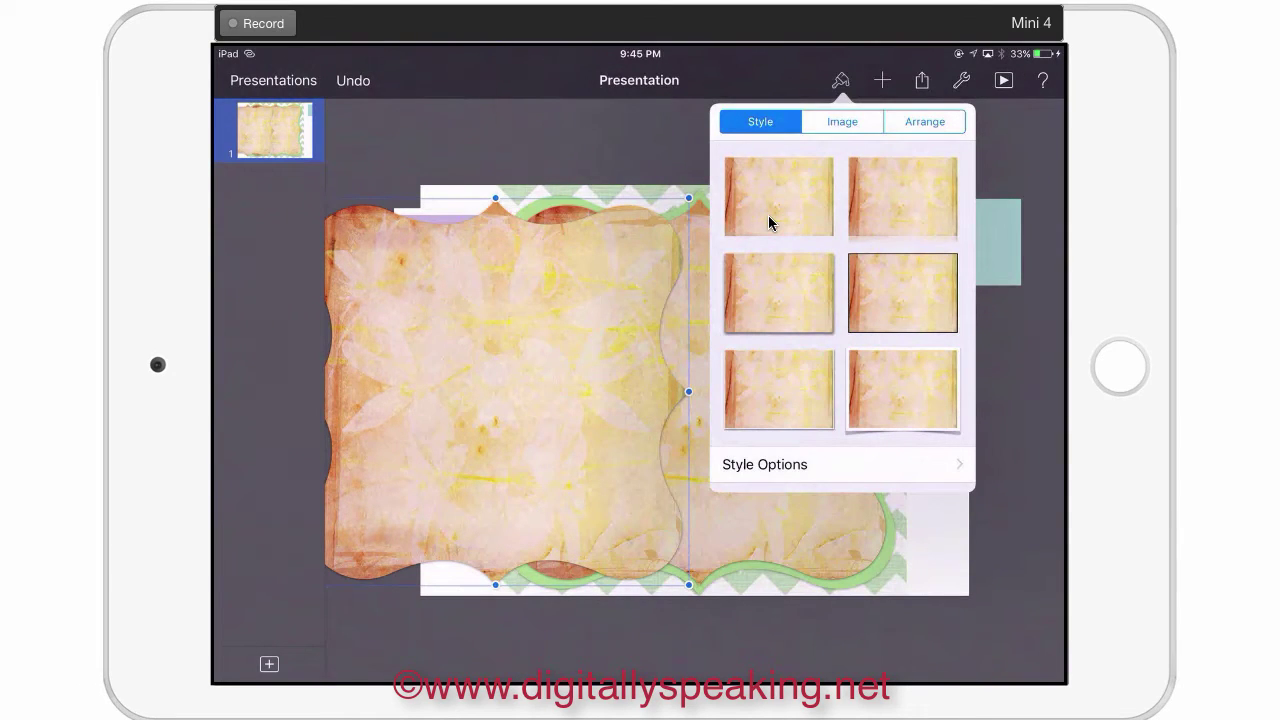
pyautogui.click(842, 122)
pyautogui.click(843, 207)
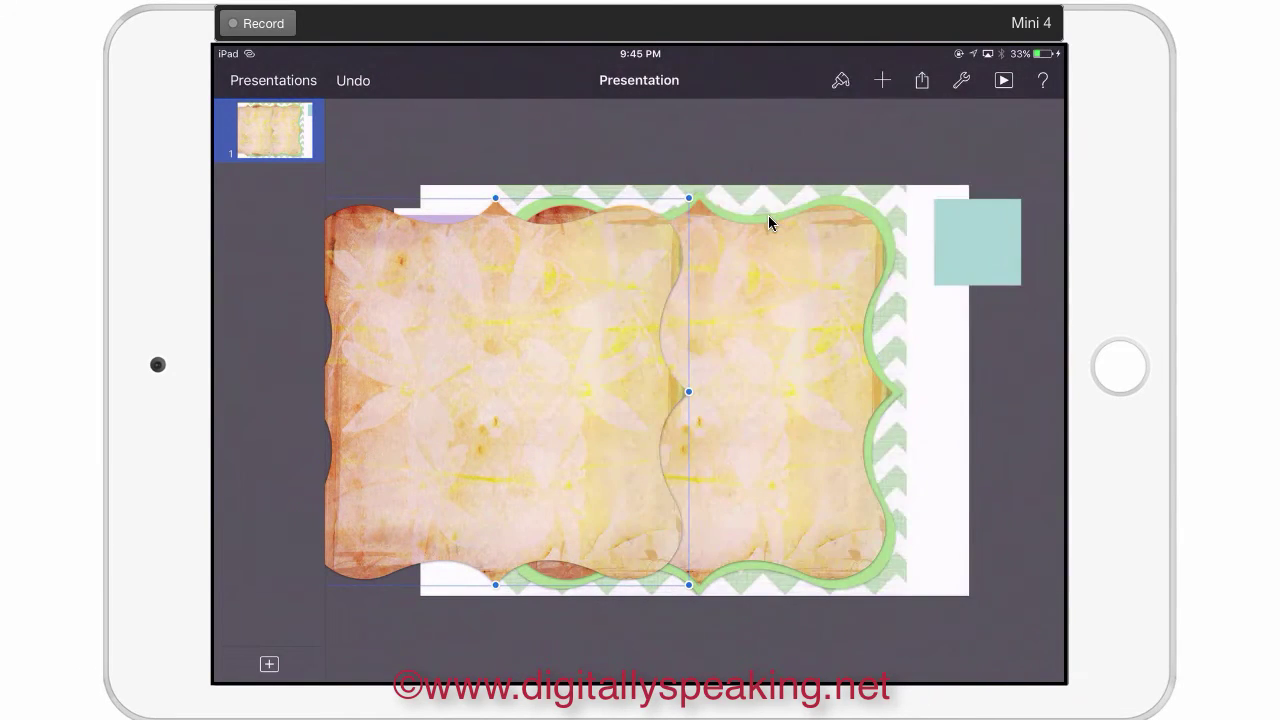
pyautogui.scroll(-10, 840, 380)
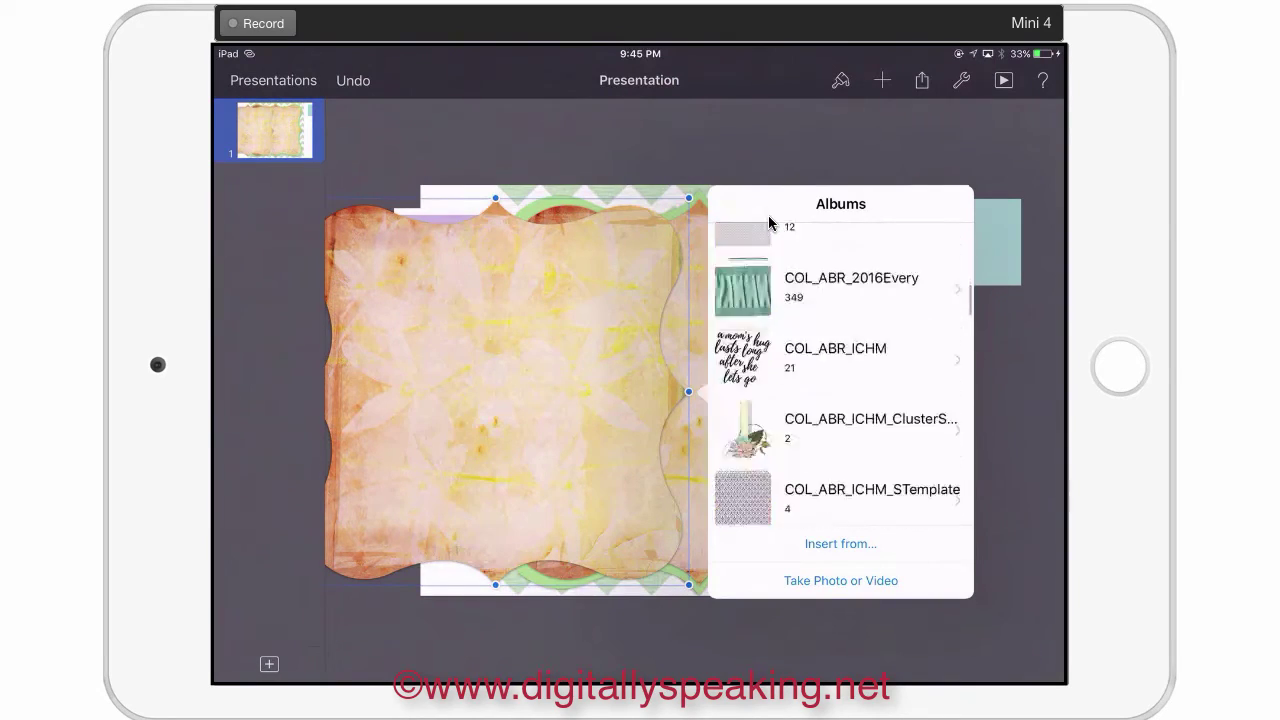
pyautogui.scroll(-15, 840, 380)
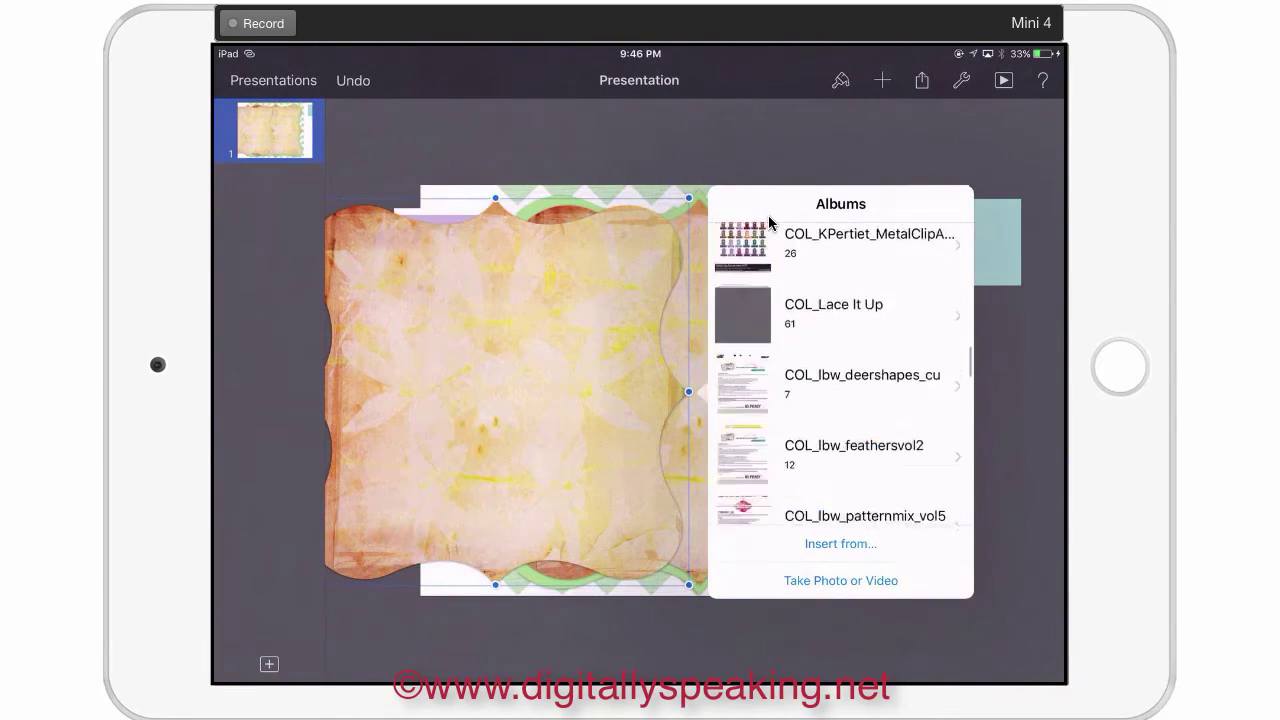
pyautogui.scroll(-15, 840, 380)
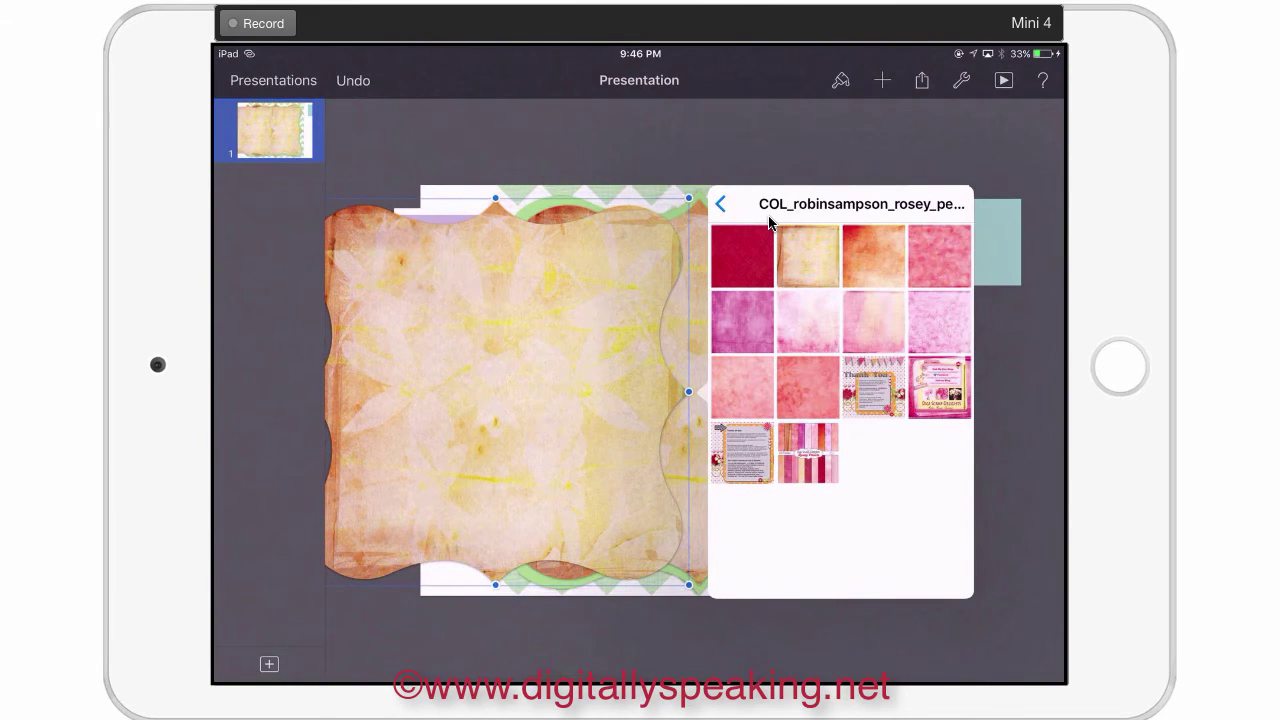
pyautogui.click(772, 227)
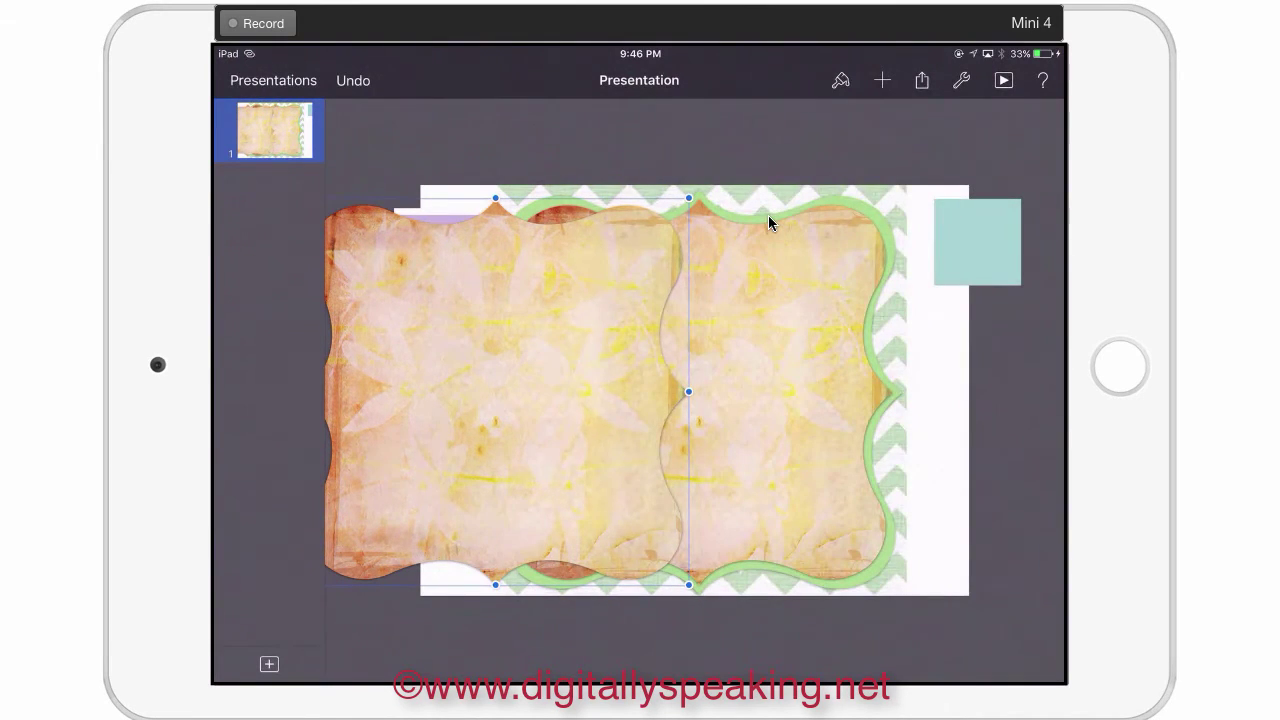
# Center the pink bracket shape over the floral wood one and resize it so a narrow wood border shows around it
pyautogui.moveTo(495, 392); pyautogui.dragTo(701, 401)
pyautogui.moveTo(894, 594); pyautogui.dragTo(859, 559)
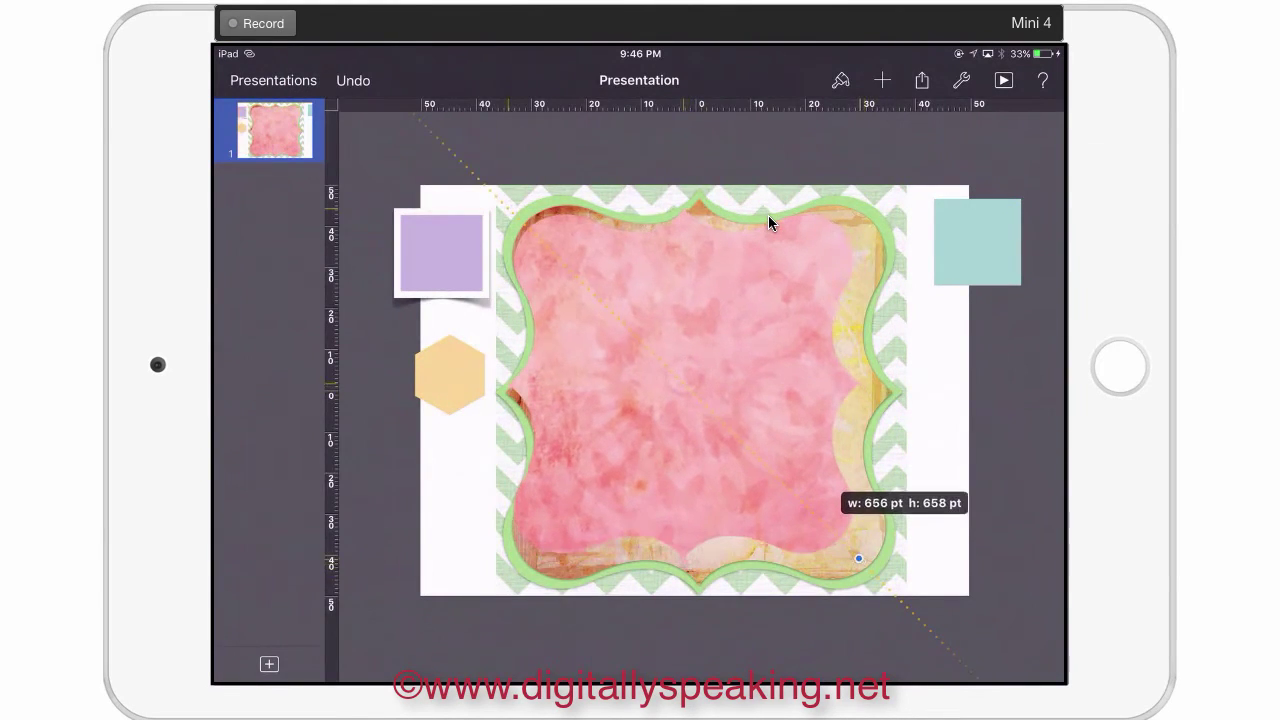
pyautogui.moveTo(684, 384)
pyautogui.mouseDown()
pyautogui.moveTo(711, 383)
pyautogui.moveTo(695, 390)
pyautogui.mouseUp()
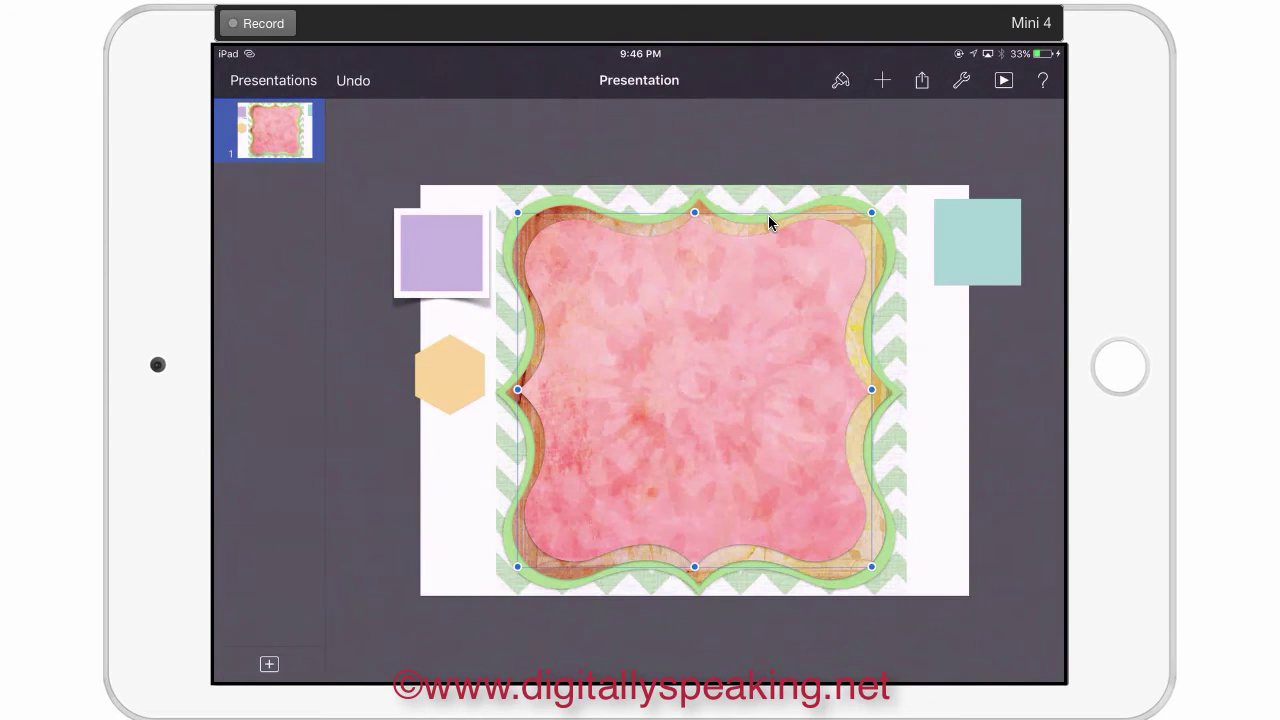
pyautogui.moveTo(872, 566); pyautogui.dragTo(880, 575)
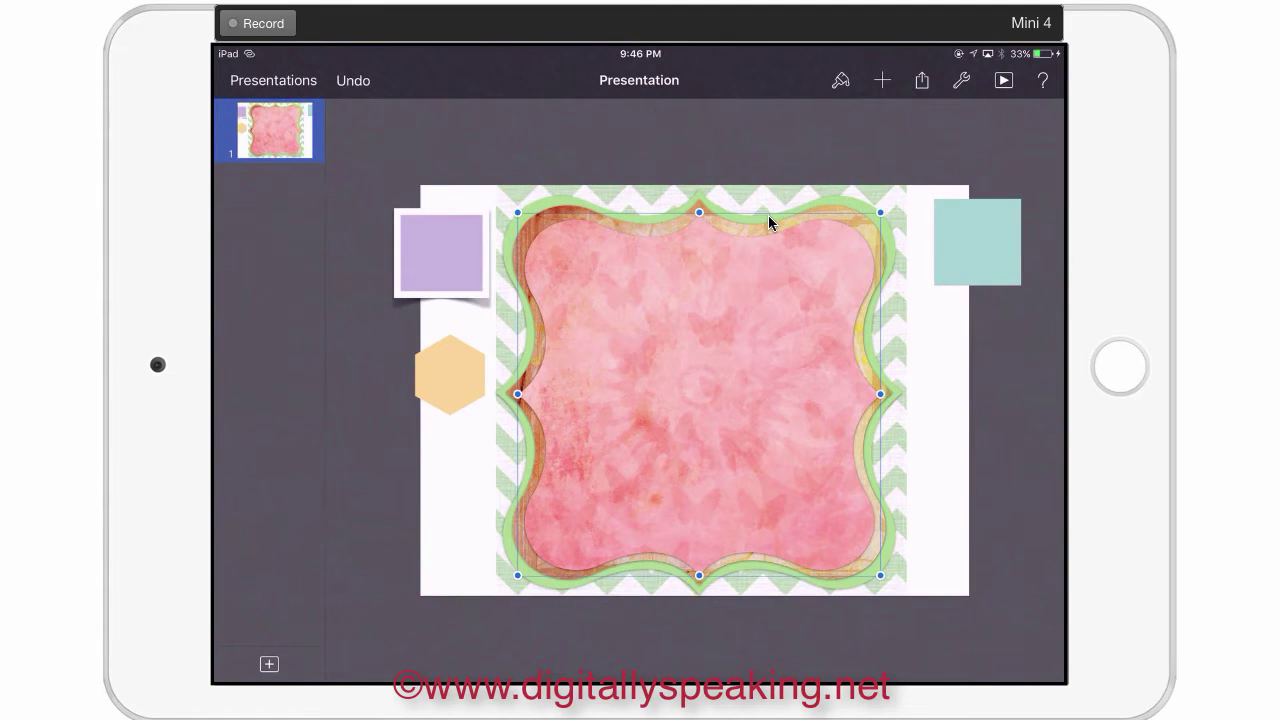
# Replace the top bracket shape's image with the pale pink paper with magenta branches from the photo albums
pyautogui.click(840, 80)
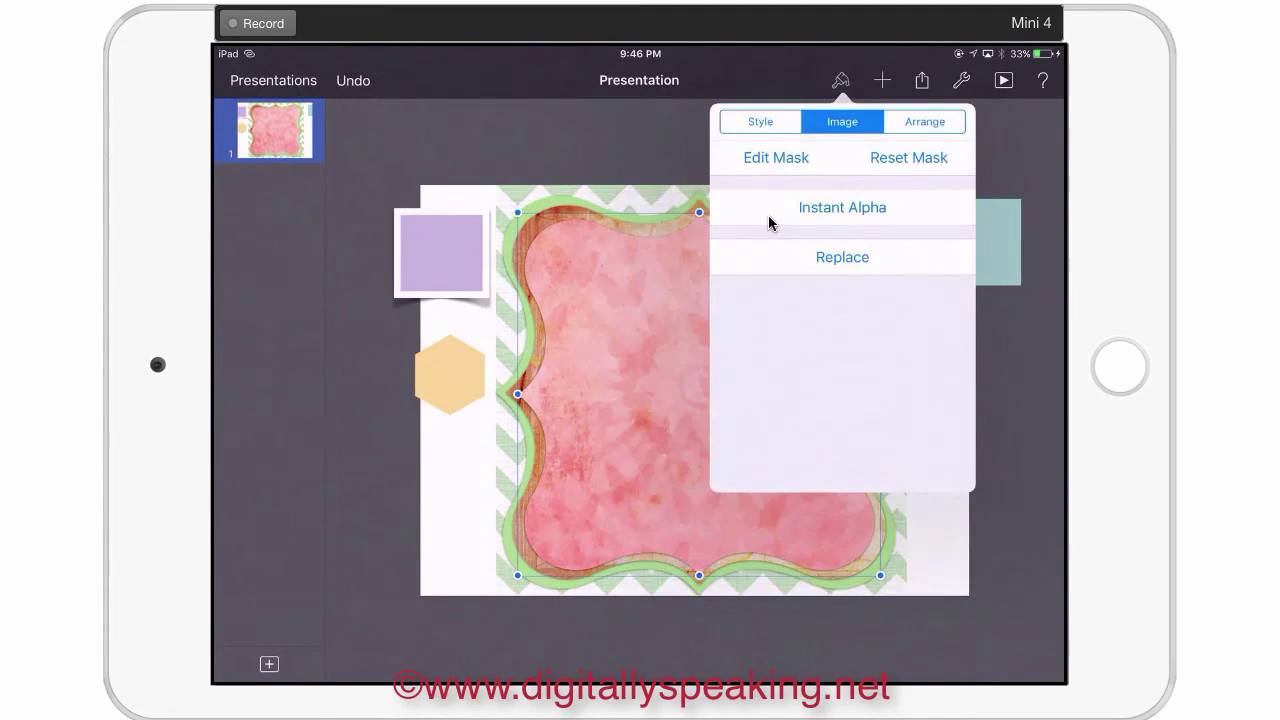
pyautogui.click(842, 257)
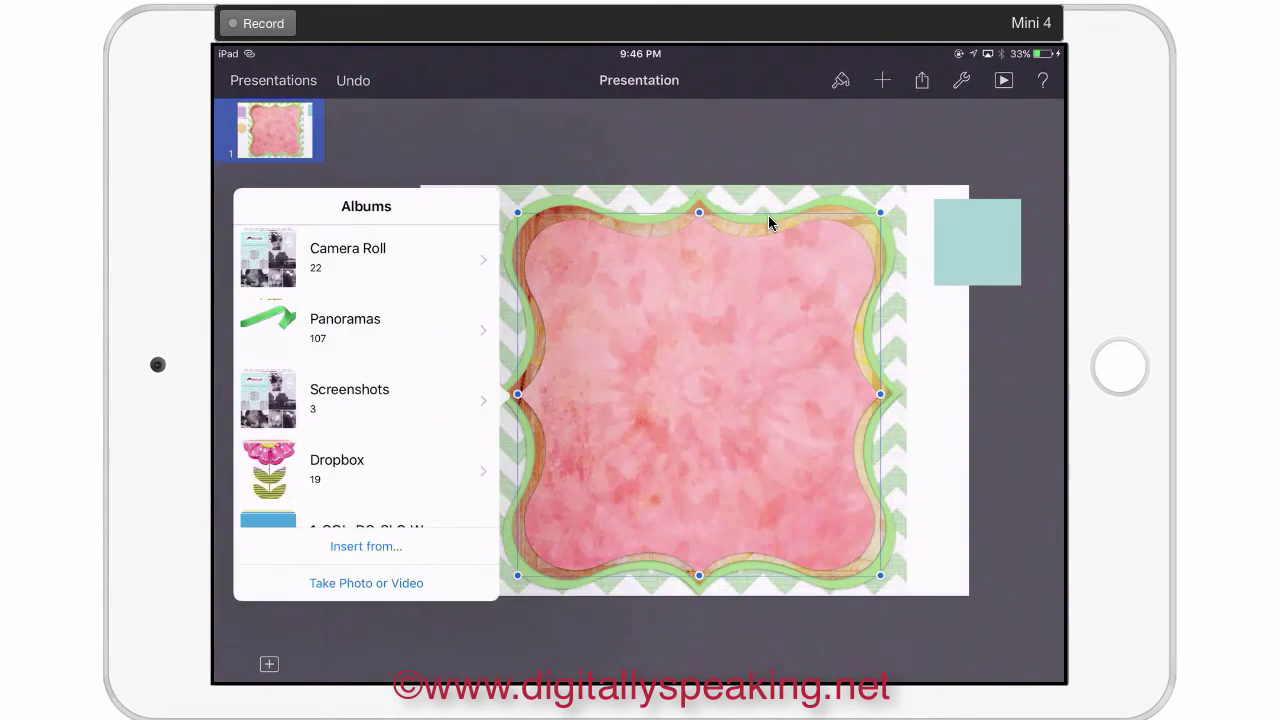
pyautogui.scroll(-15, 366, 375)
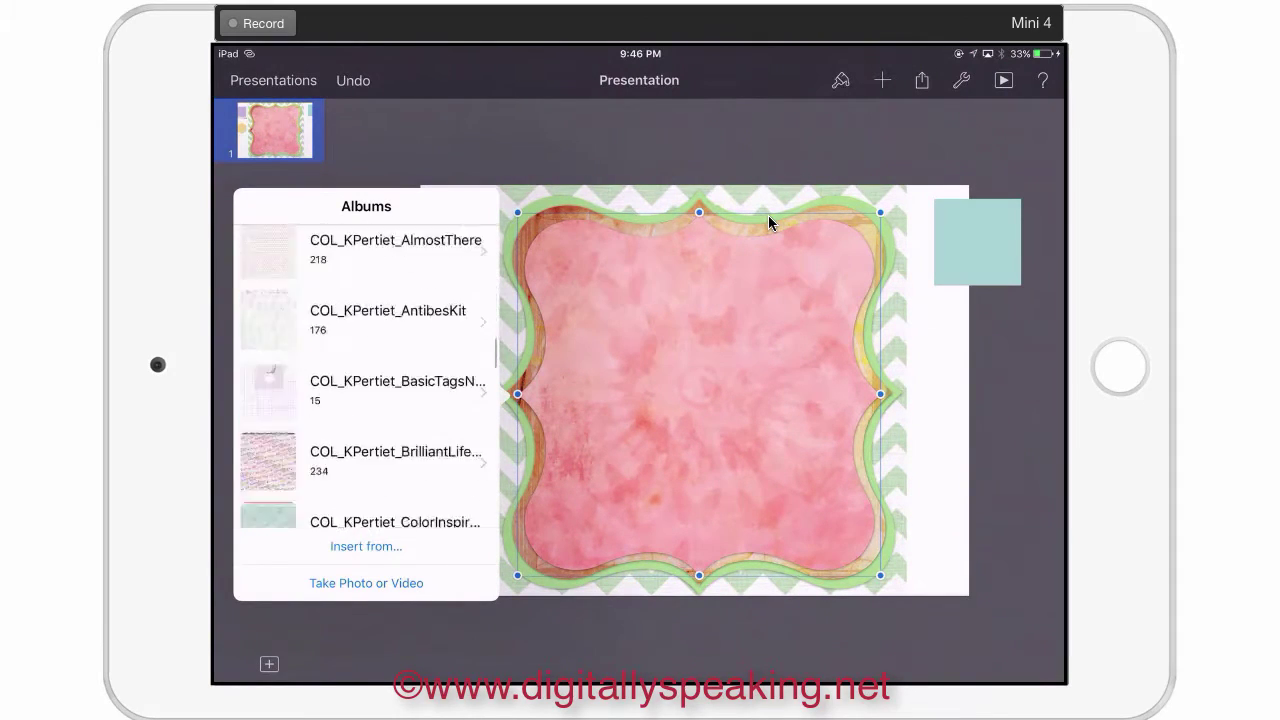
pyautogui.scroll(-6, 366, 375)
pyautogui.scroll(2, 366, 375)
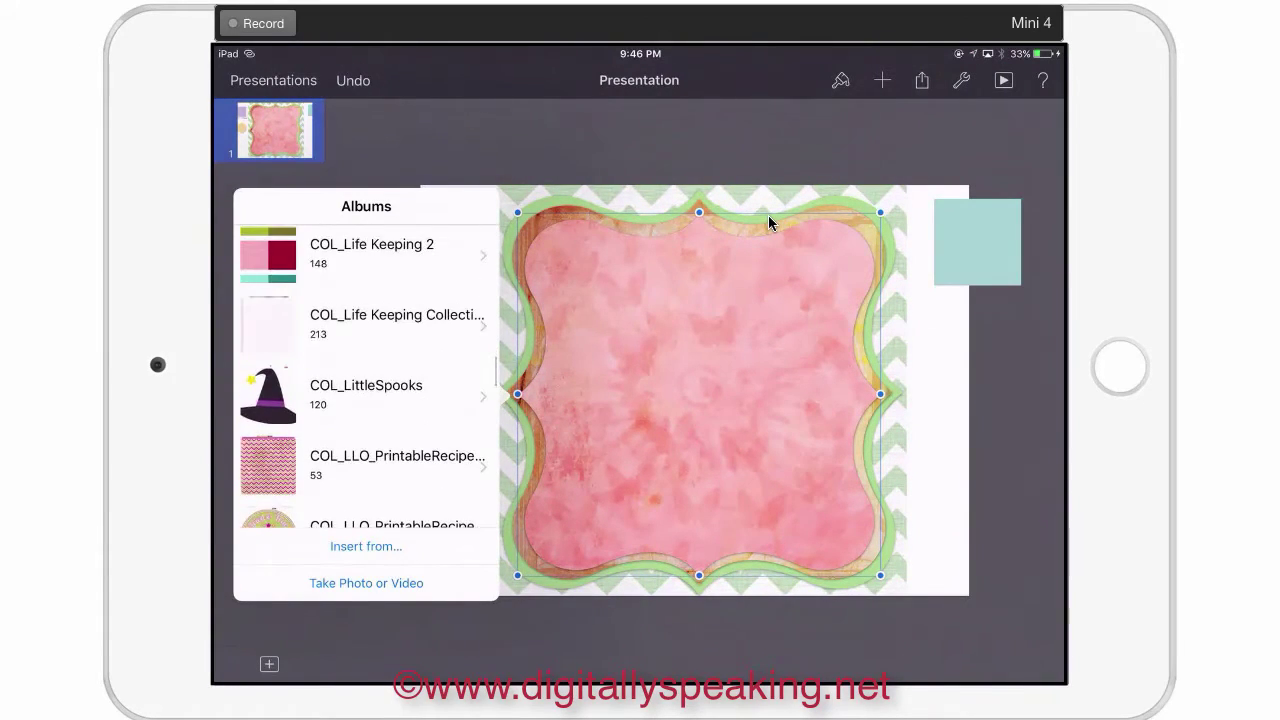
pyautogui.scroll(-4, 366, 375)
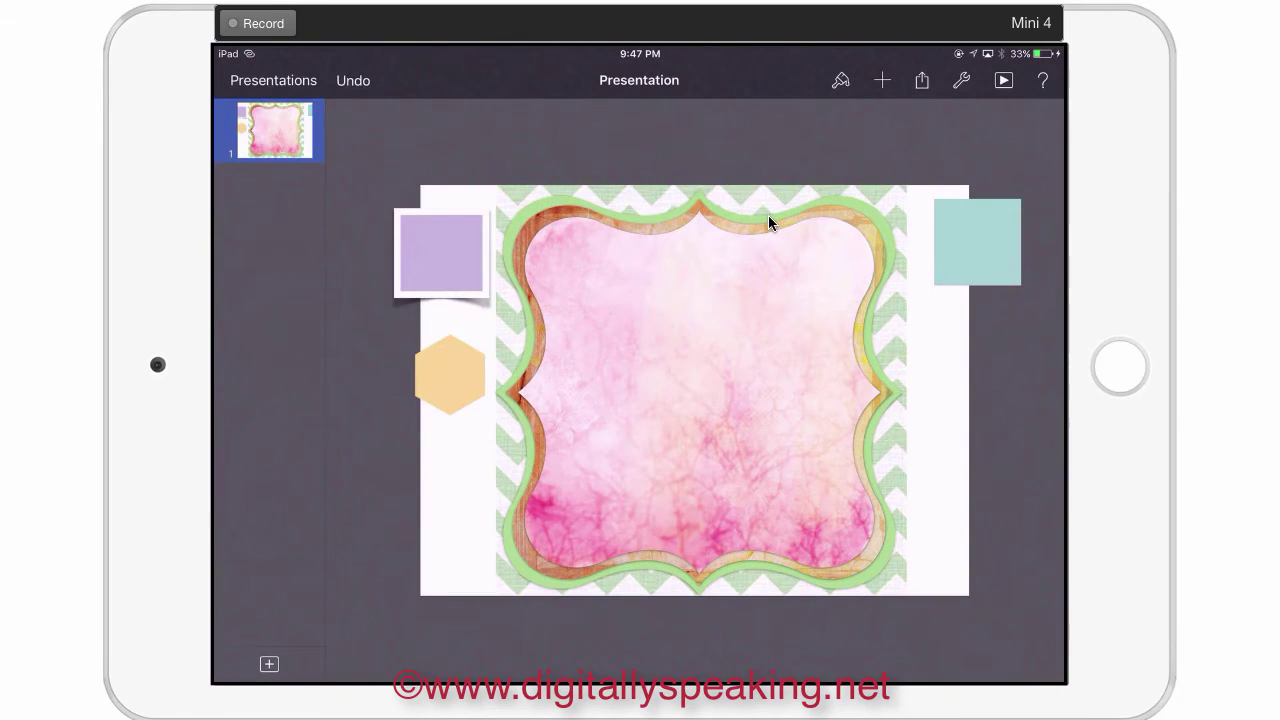
# Turn off the Center Guides and Edge Guides in the Guides settings, leaving Spacing Guides on
pyautogui.click(961, 80)
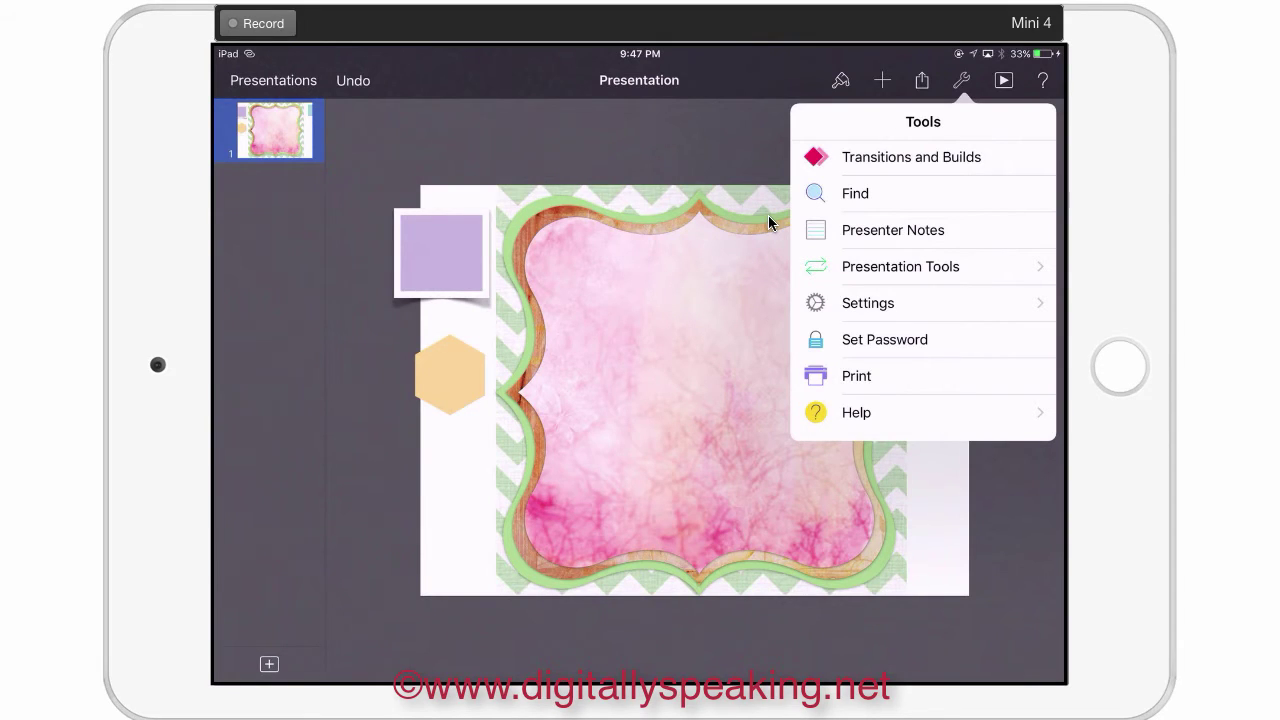
pyautogui.click(868, 302)
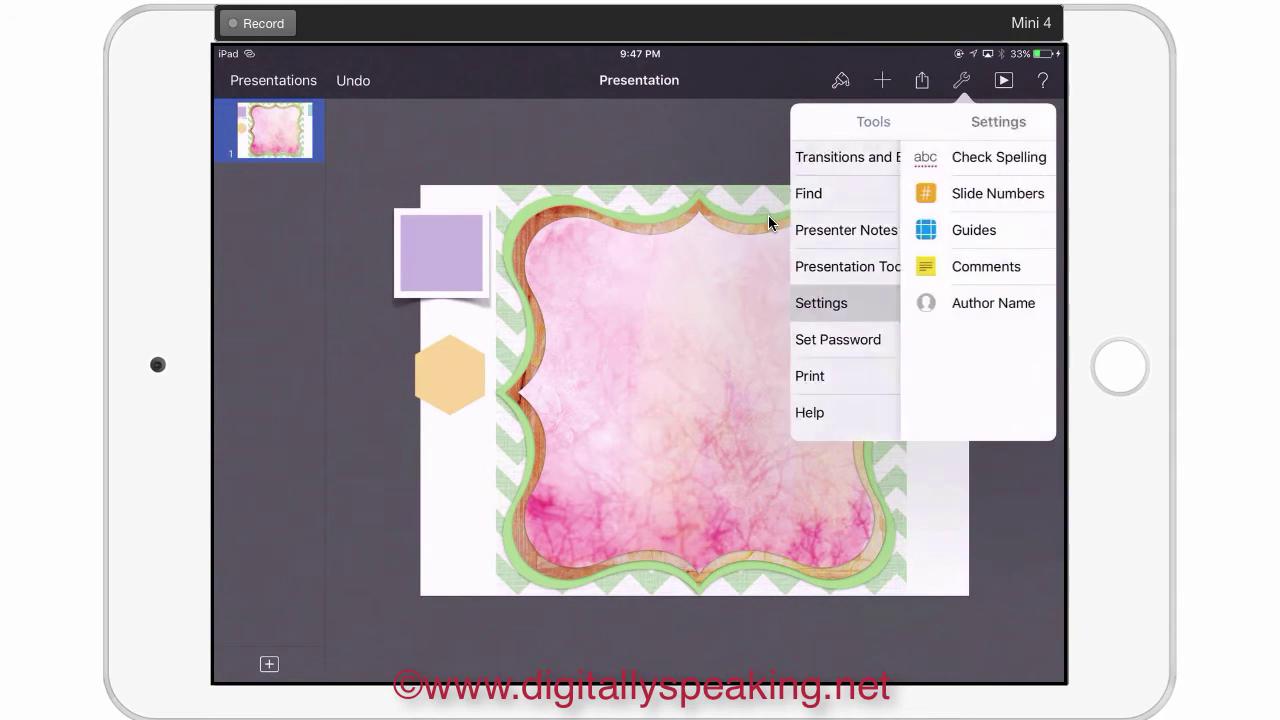
pyautogui.click(864, 230)
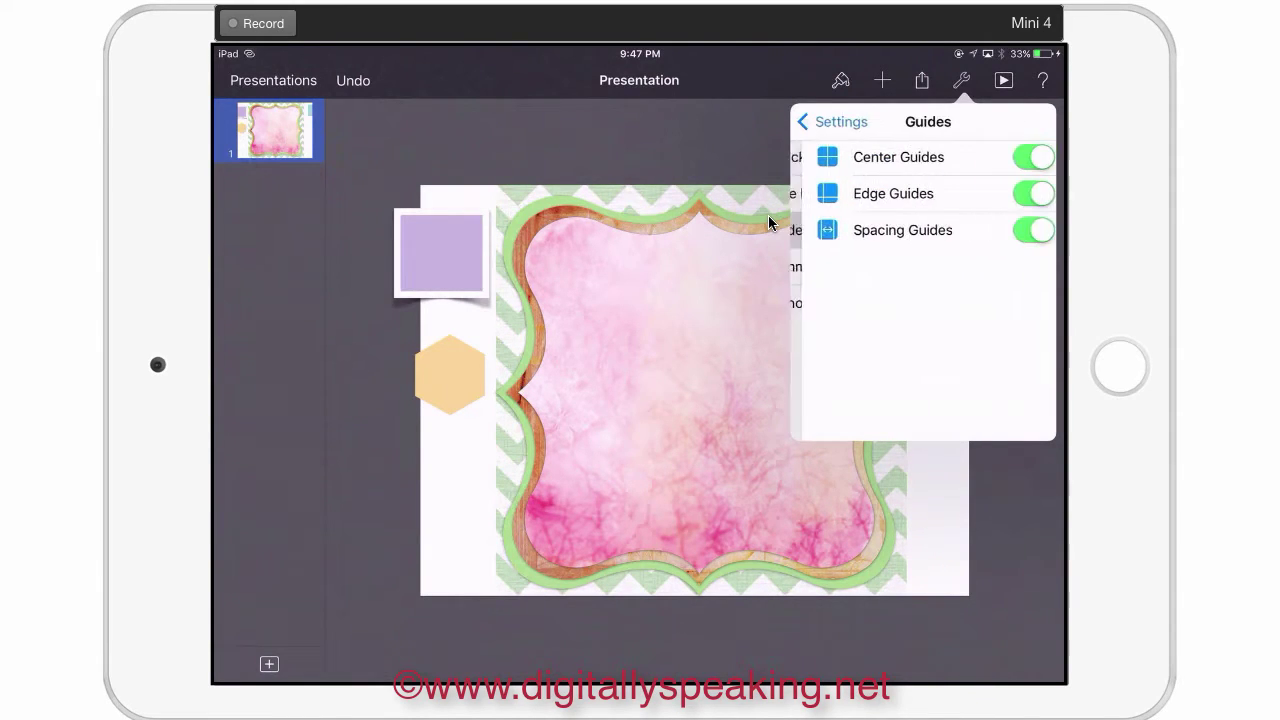
pyautogui.click(1022, 157)
pyautogui.click(1022, 193)
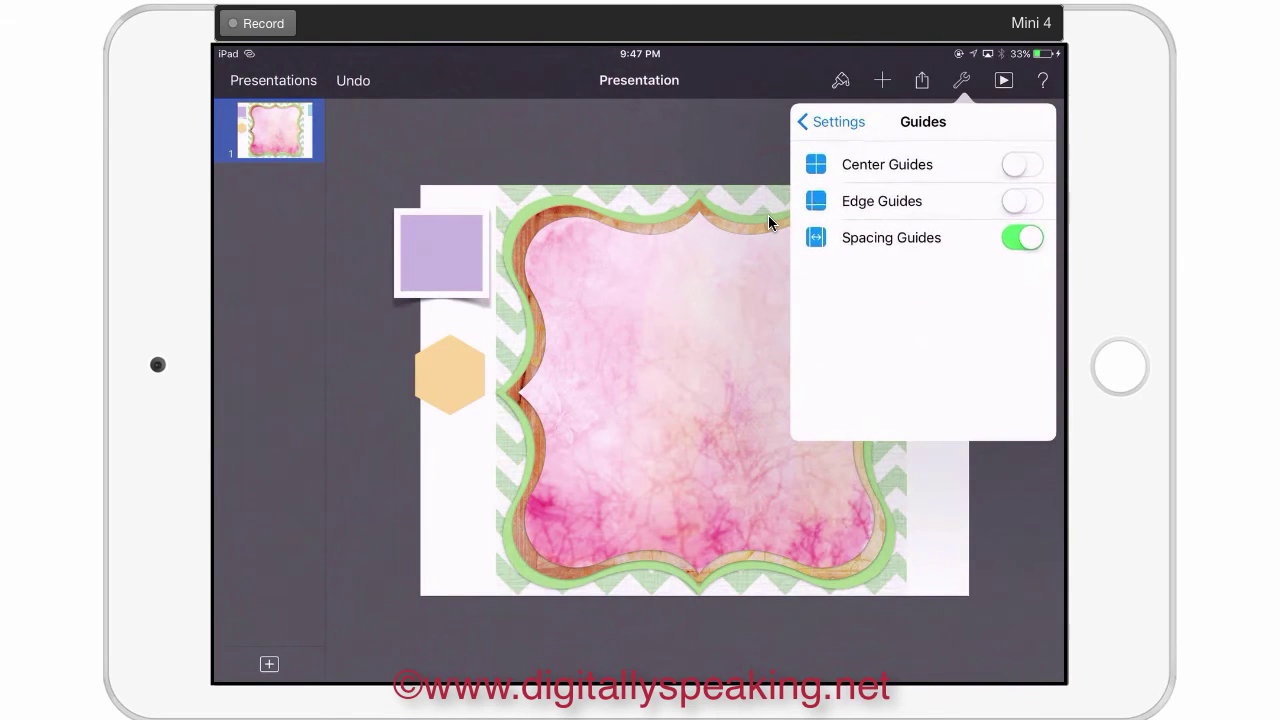
# Bring the orange hexagon to the front and move it onto the upper-left area of the pink bracket shape
pyautogui.moveTo(450, 375)
pyautogui.mouseDown()
pyautogui.moveTo(500, 385)
pyautogui.moveTo(451, 367)
pyautogui.mouseUp()
pyautogui.click(840, 80)
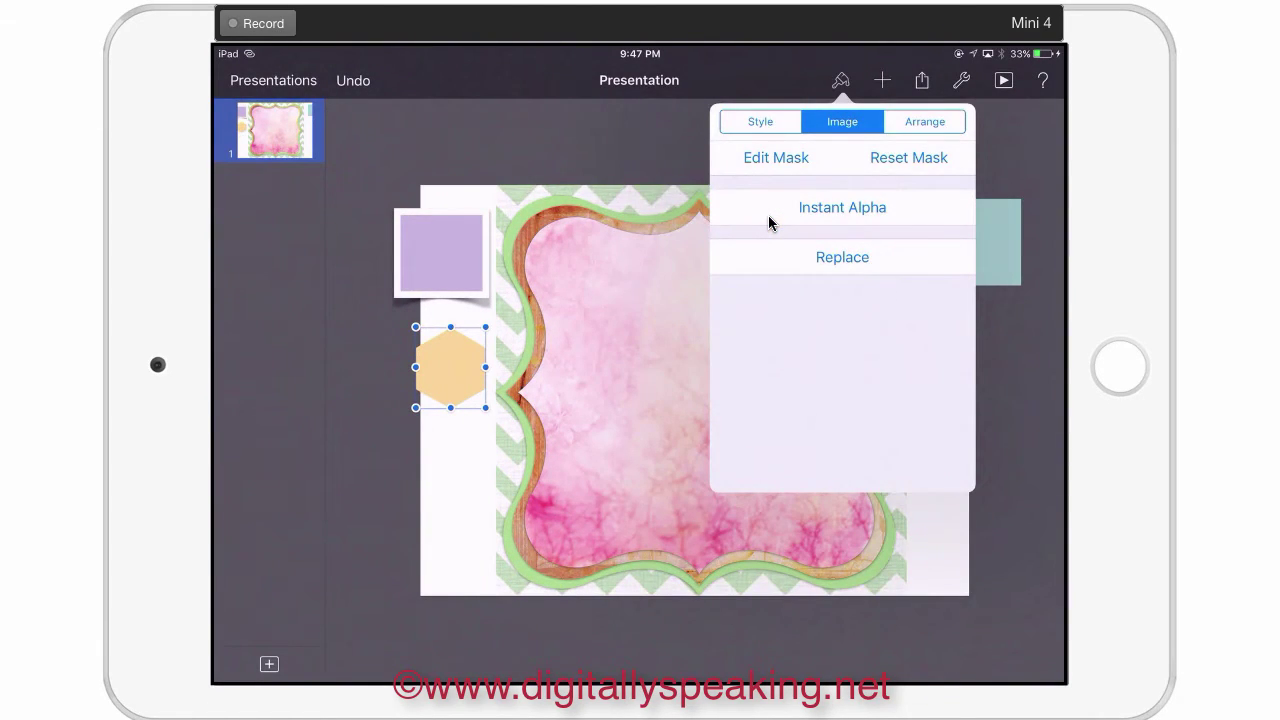
pyautogui.click(924, 121)
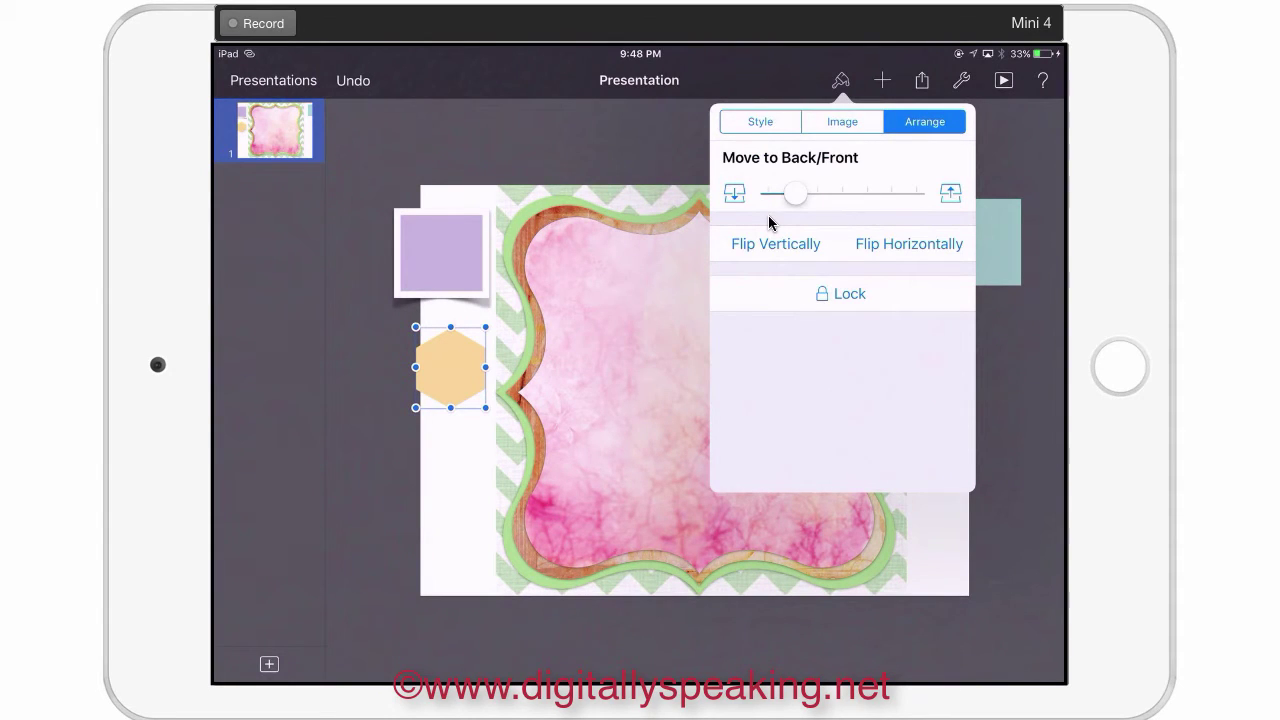
pyautogui.moveTo(795, 193); pyautogui.dragTo(913, 193)
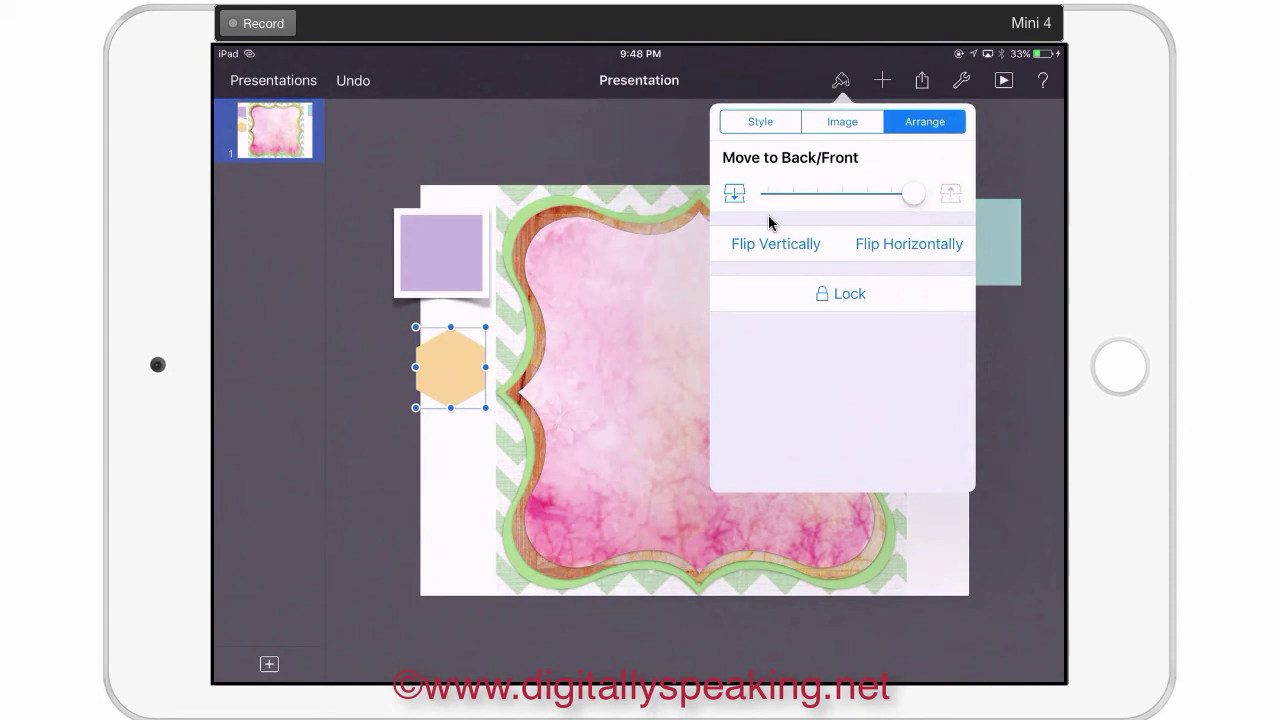
pyautogui.click(450, 367)
pyautogui.moveTo(450, 367); pyautogui.dragTo(605, 296)
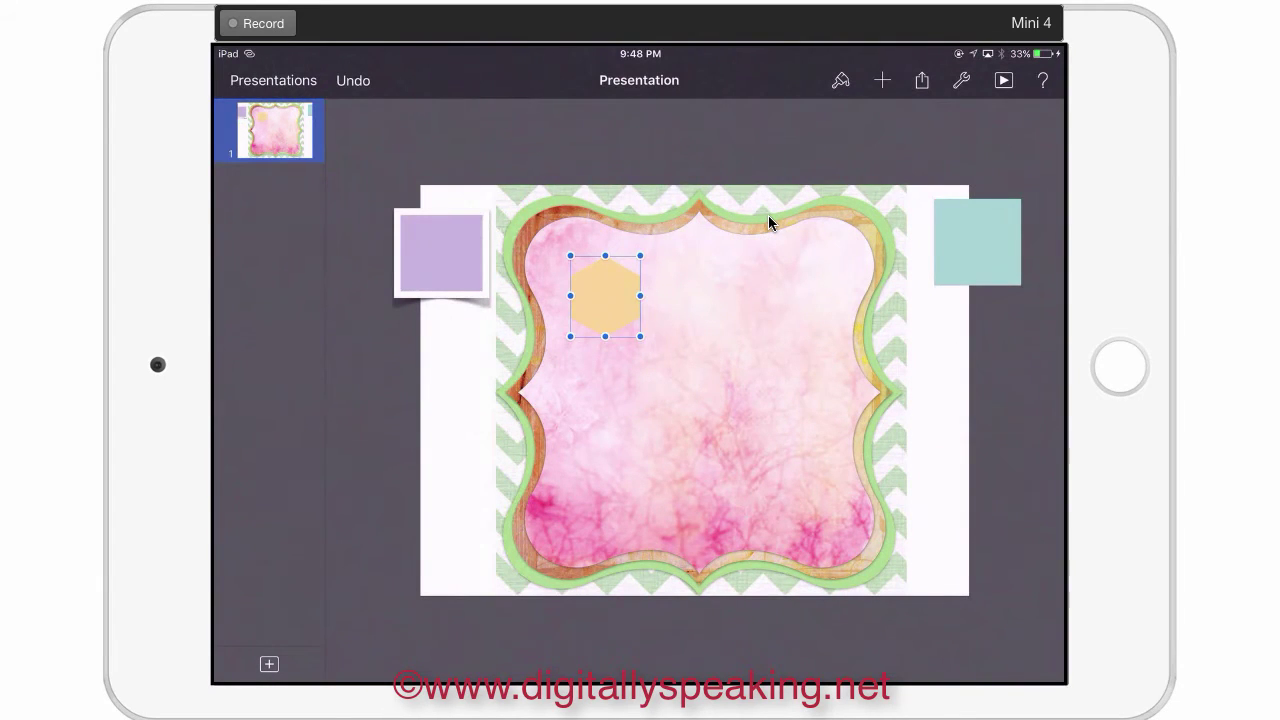
# Turn on the shadow effect for the orange hexagon
pyautogui.scroll(5, 605, 290)
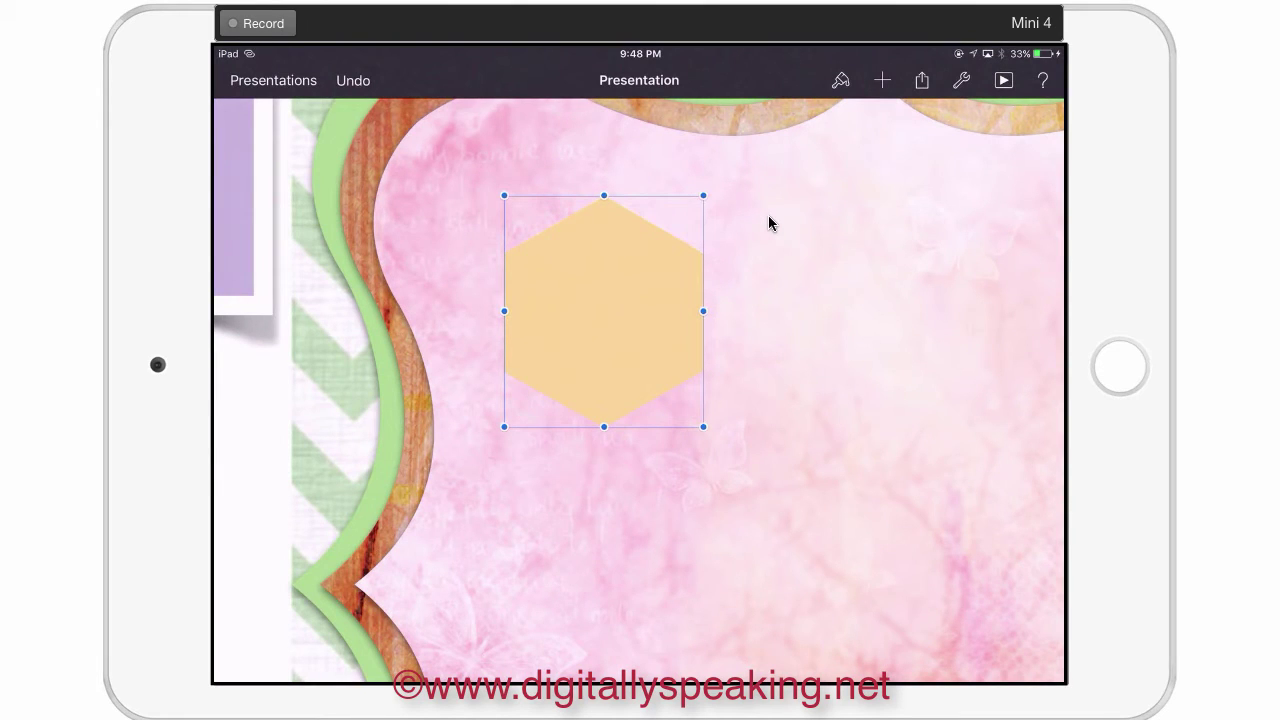
pyautogui.click(604, 311)
pyautogui.click(841, 80)
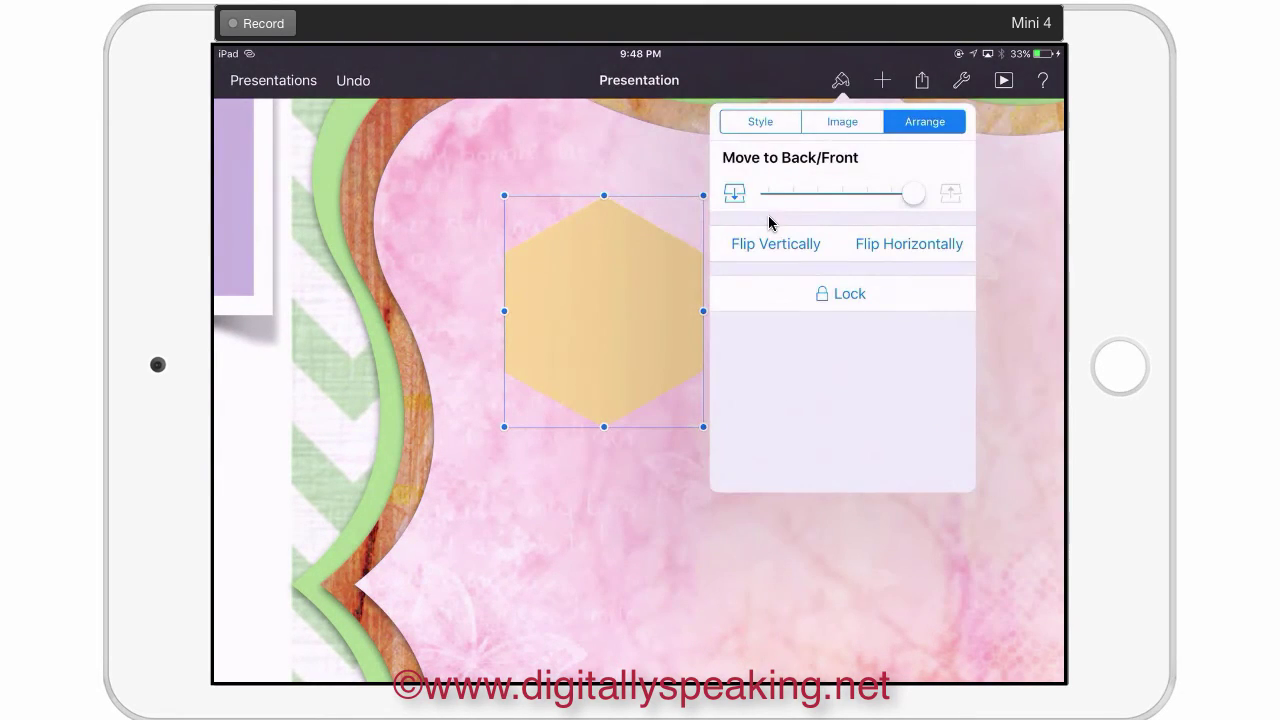
pyautogui.click(760, 122)
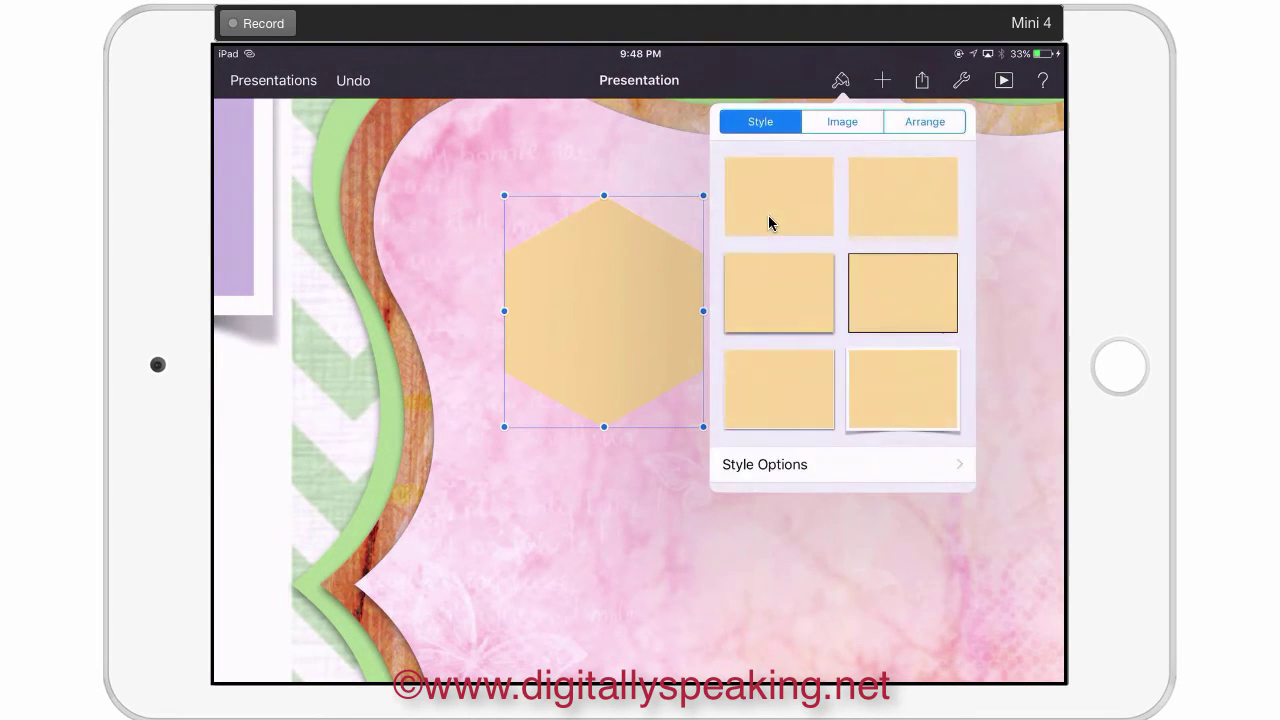
pyautogui.click(842, 465)
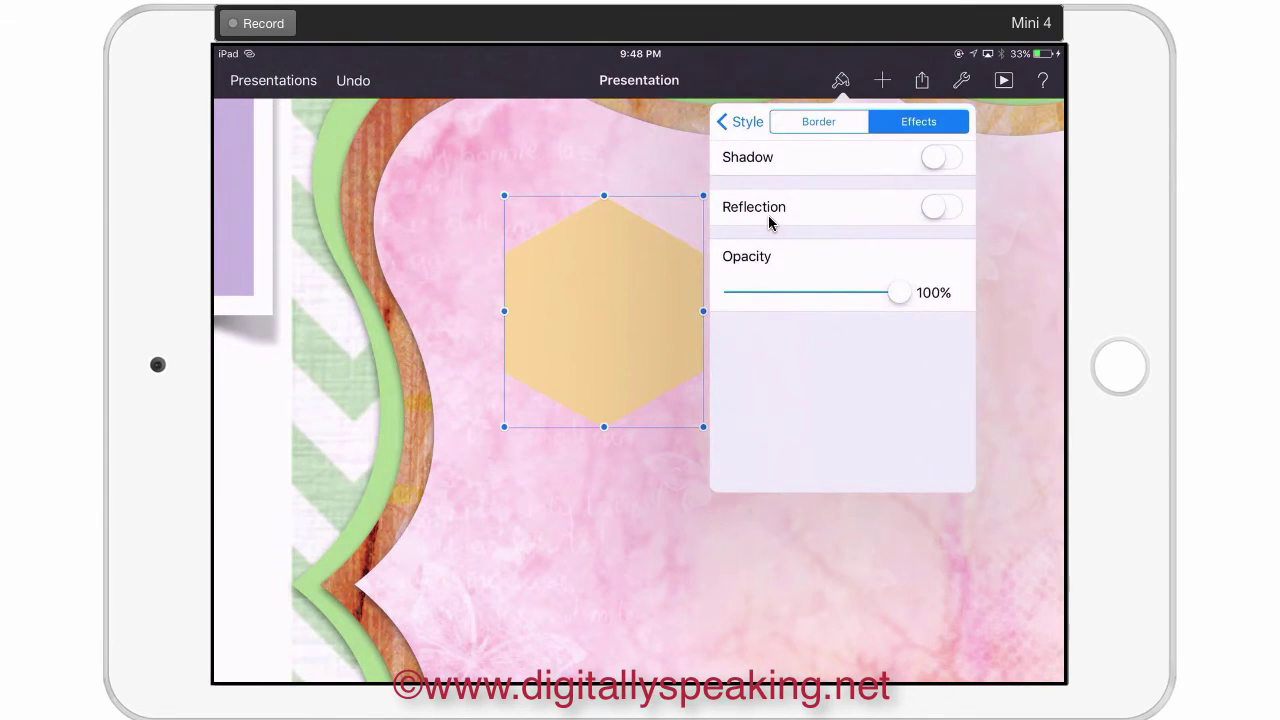
pyautogui.click(941, 157)
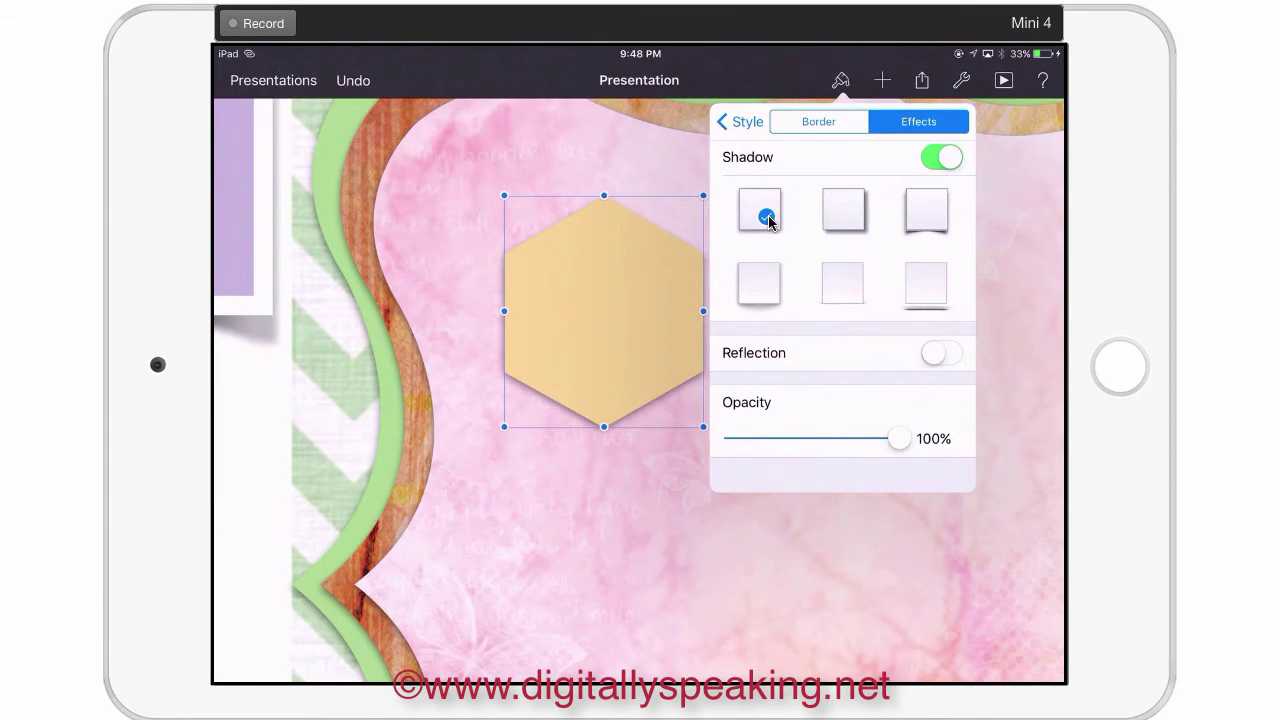
pyautogui.click(604, 540)
pyautogui.click(604, 311)
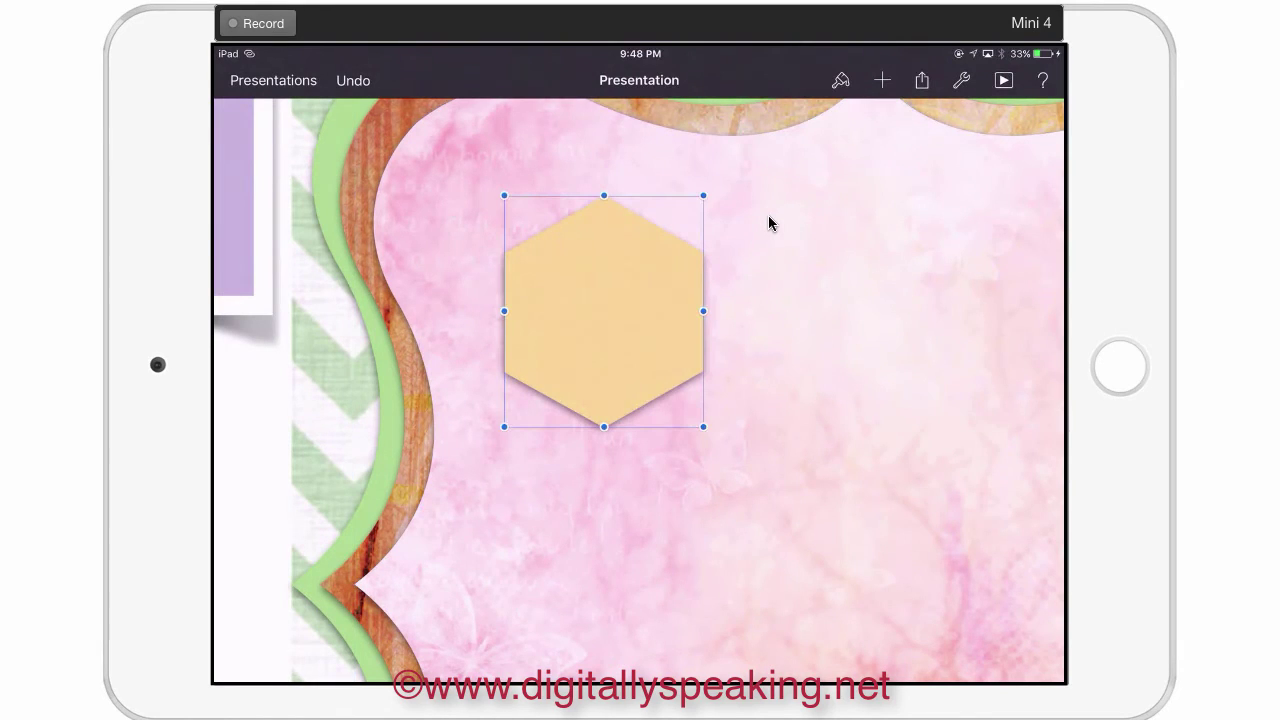
# Shrink the hexagon proportionally to about two thirds of its size, keeping its upper-left corner in place
pyautogui.scroll(-5, 768, 216)
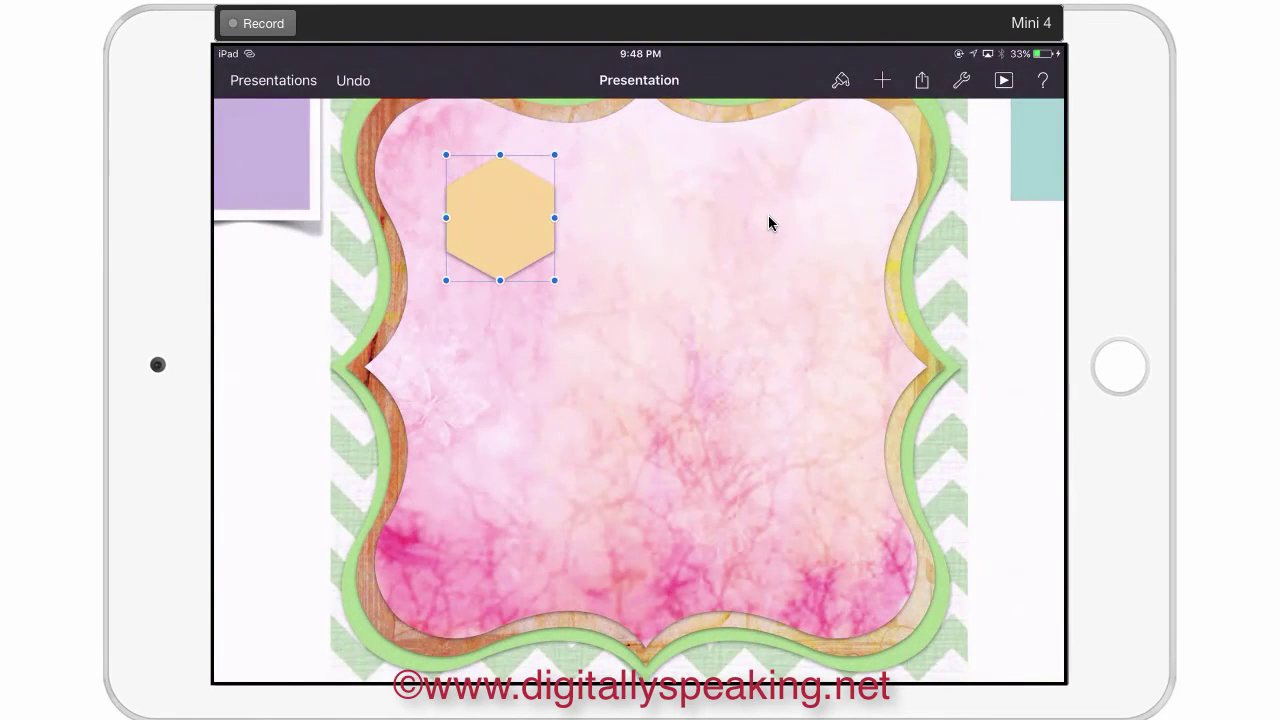
pyautogui.click(500, 218)
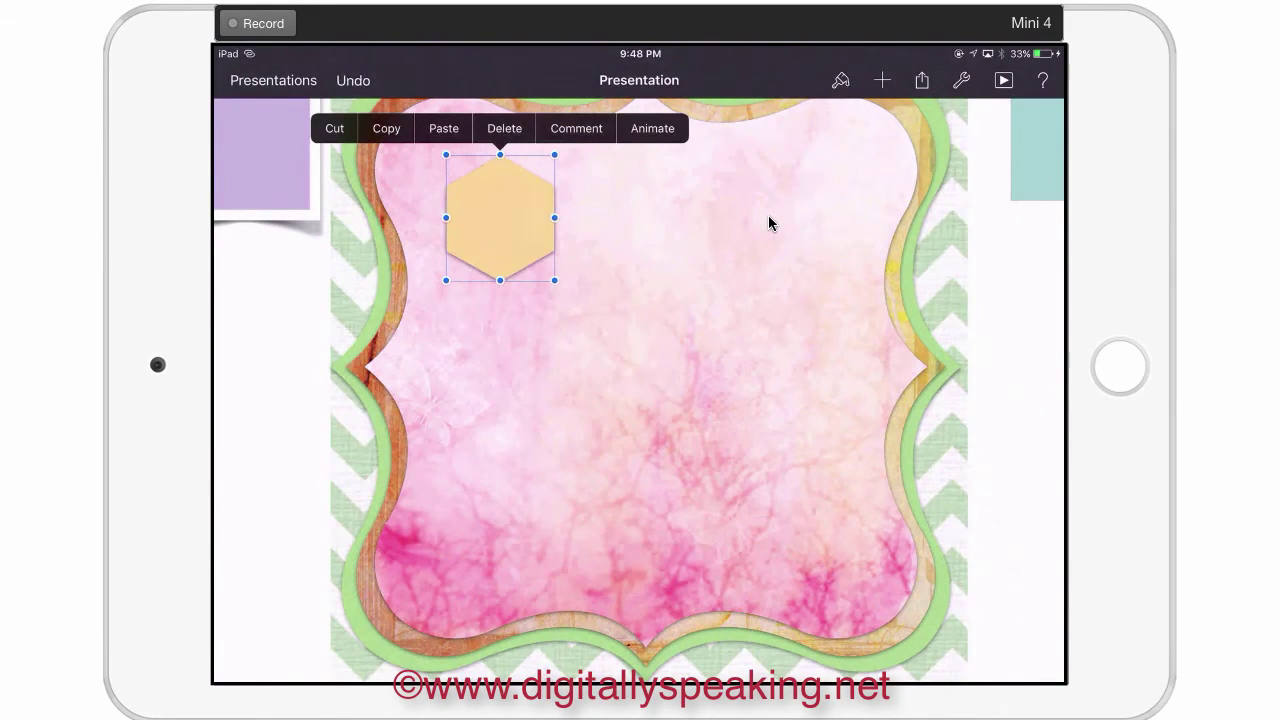
pyautogui.click(646, 400)
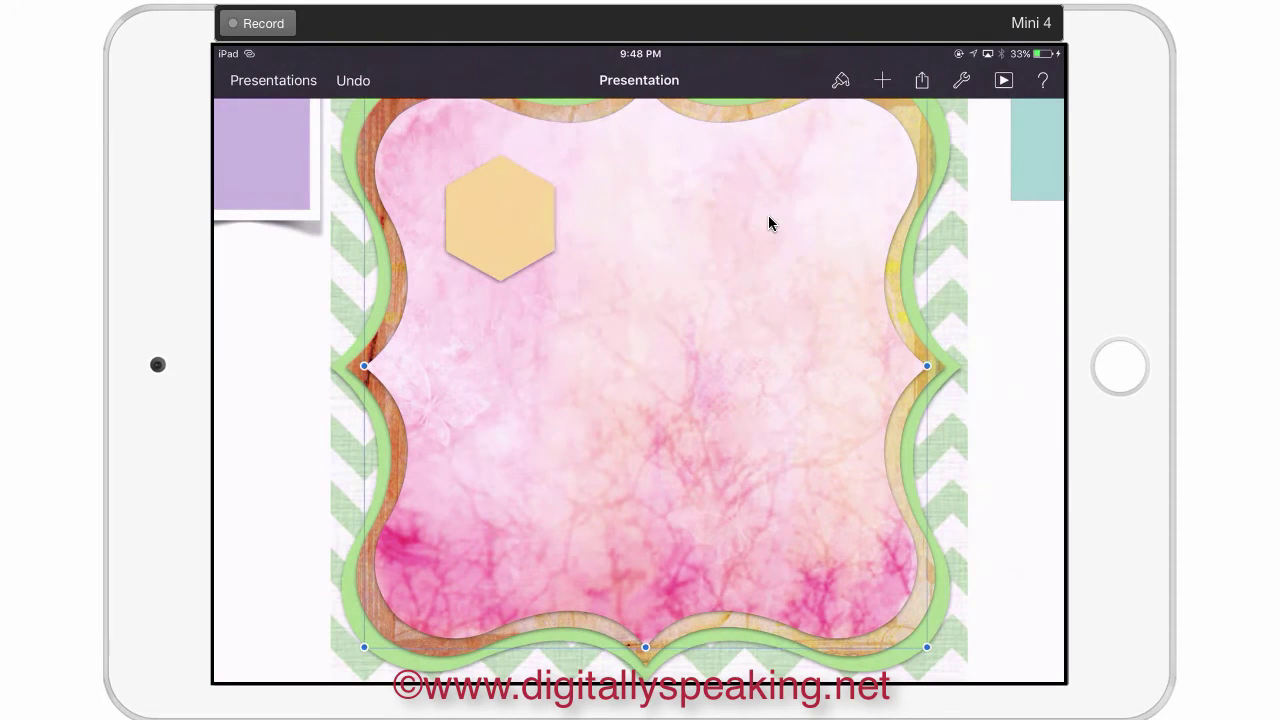
pyautogui.click(500, 218)
pyautogui.moveTo(555, 281); pyautogui.dragTo(520, 241)
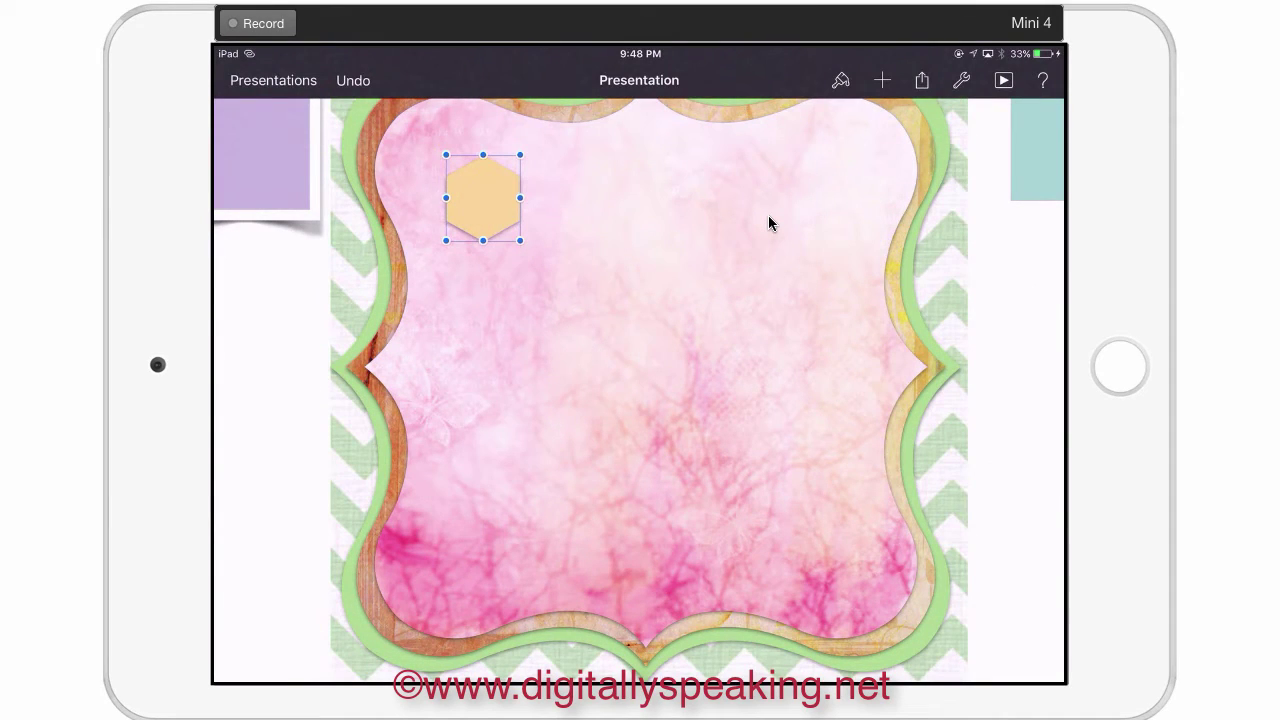
# Copy the small hexagon and paste two duplicates, placing one beside the original and the other further right and slightly lower
pyautogui.click(483, 198)
pyautogui.click(369, 128)
pyautogui.click(768, 215)
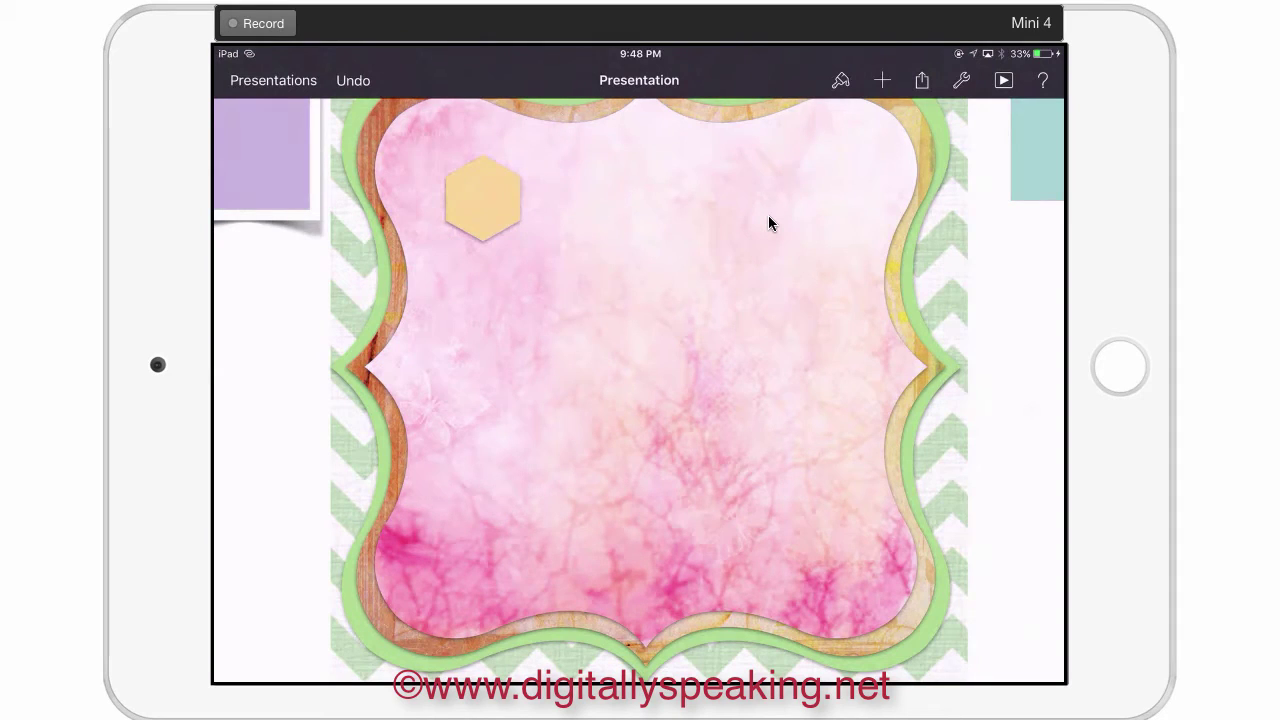
pyautogui.click(273, 414)
pyautogui.click(330, 391)
pyautogui.moveTo(281, 434); pyautogui.dragTo(586, 207)
pyautogui.click(768, 215)
pyautogui.click(277, 455)
pyautogui.click(331, 428)
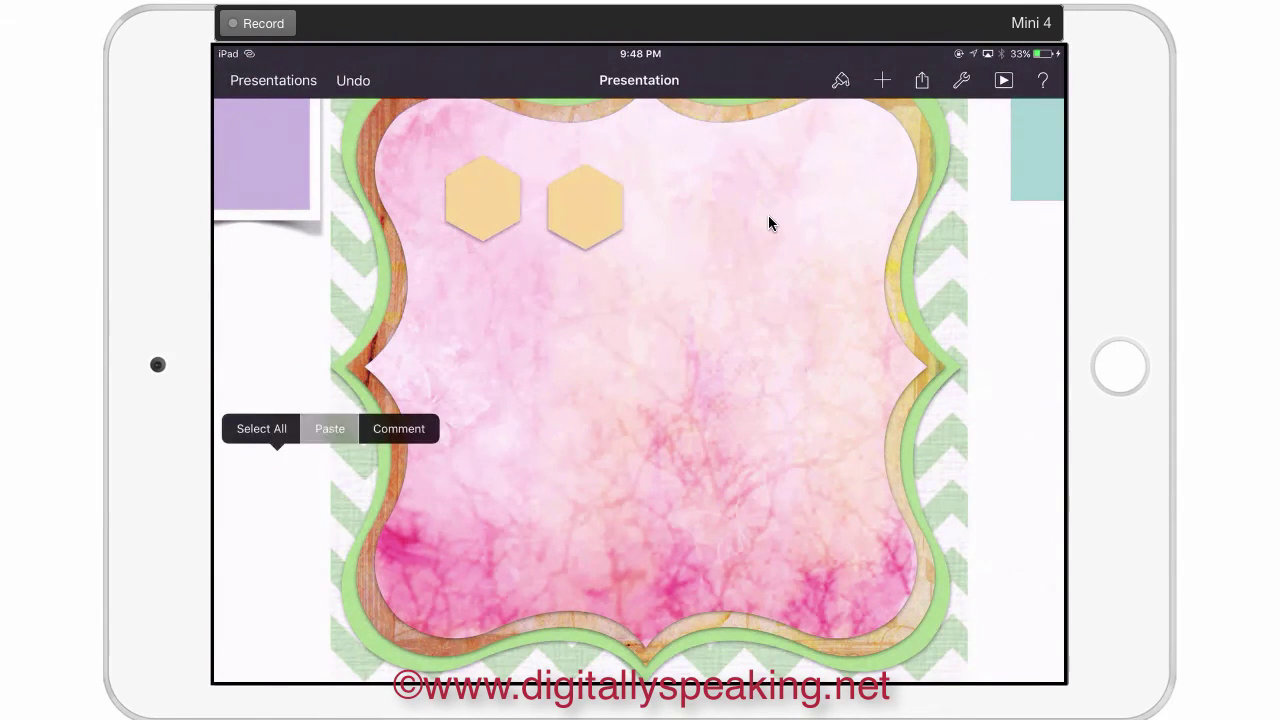
pyautogui.moveTo(284, 472); pyautogui.dragTo(667, 262)
# Paste two more hexagons and place them side by side beneath the first two on the pink paper
pyautogui.click(288, 464)
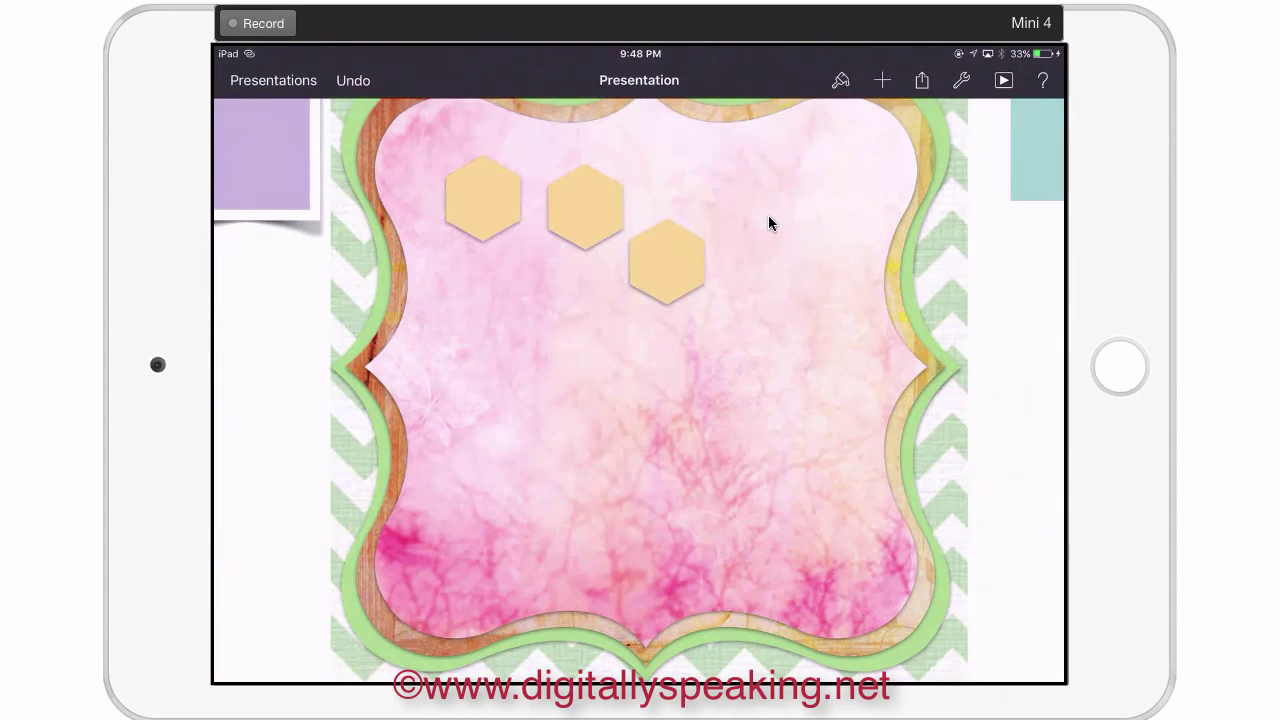
pyautogui.click(288, 464)
pyautogui.moveTo(296, 484); pyautogui.dragTo(547, 286)
pyautogui.click(275, 486)
pyautogui.click(275, 486)
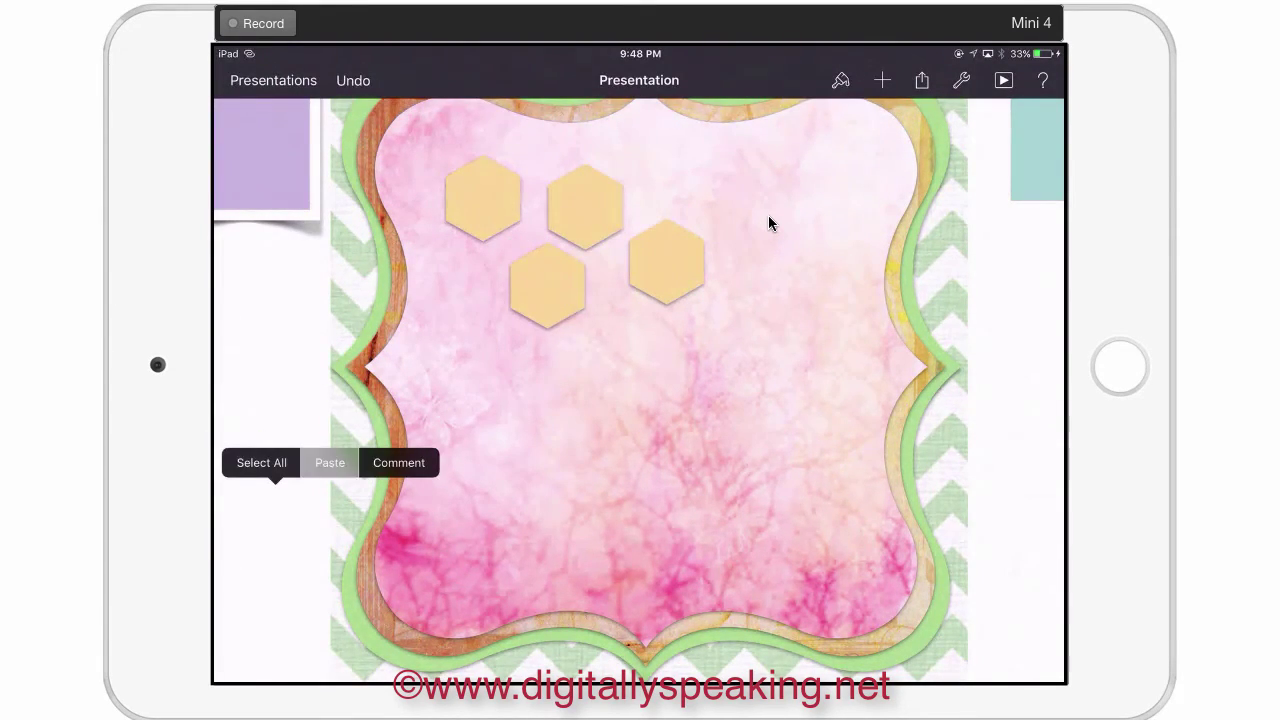
pyautogui.click(330, 462)
pyautogui.moveTo(283, 506); pyautogui.dragTo(479, 290)
pyautogui.click(275, 486)
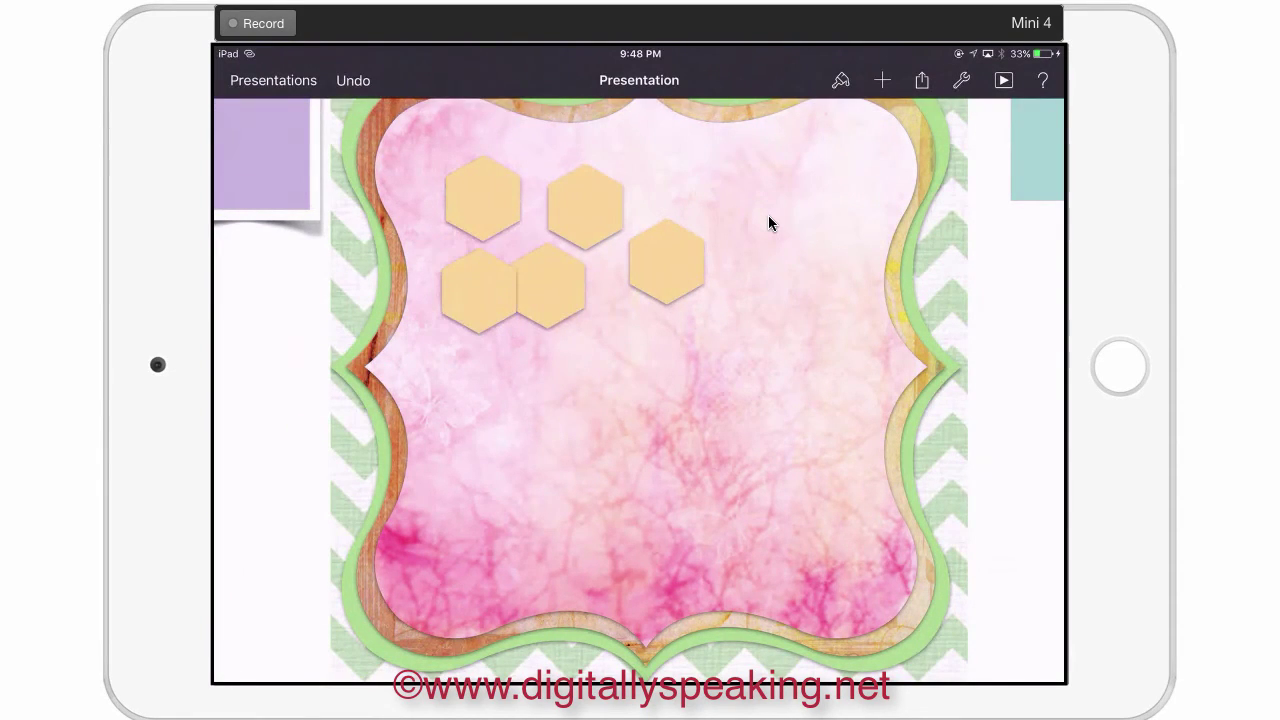
# Paste another two hexagons and place them next to each other below the second group
pyautogui.click(290, 530)
pyautogui.click(330, 489)
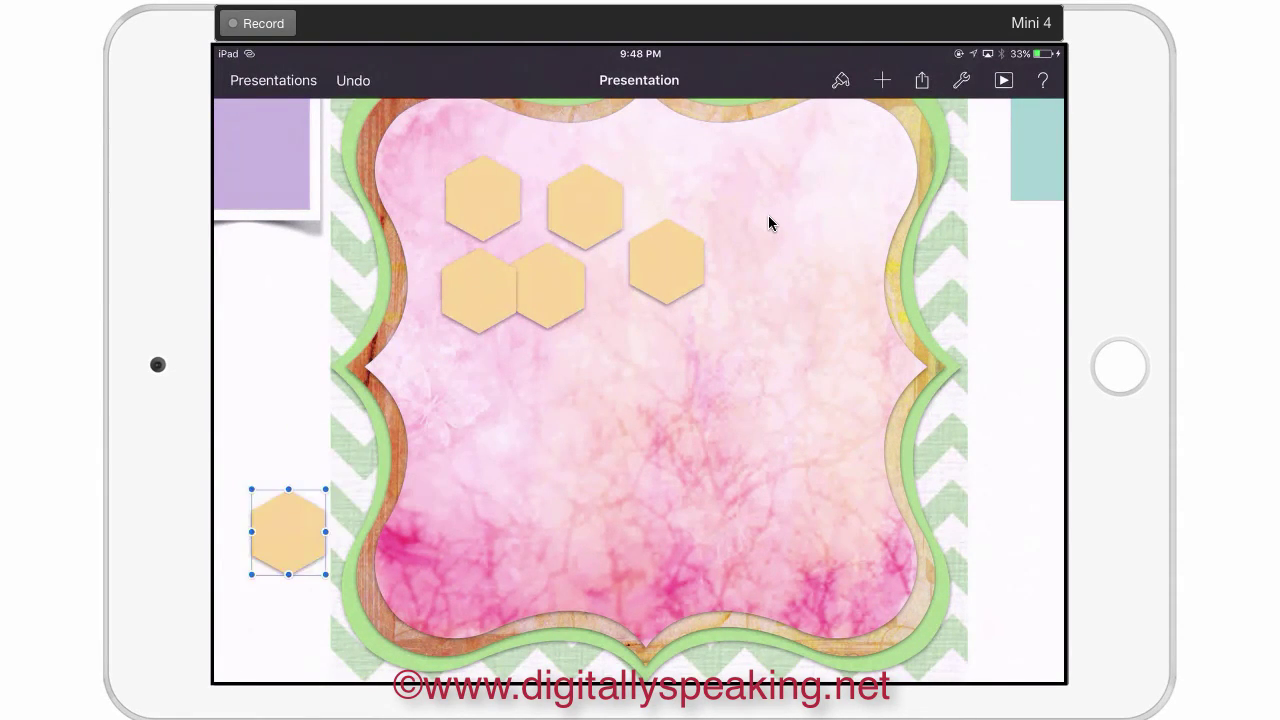
pyautogui.moveTo(289, 533); pyautogui.dragTo(567, 365)
pyautogui.click(769, 223)
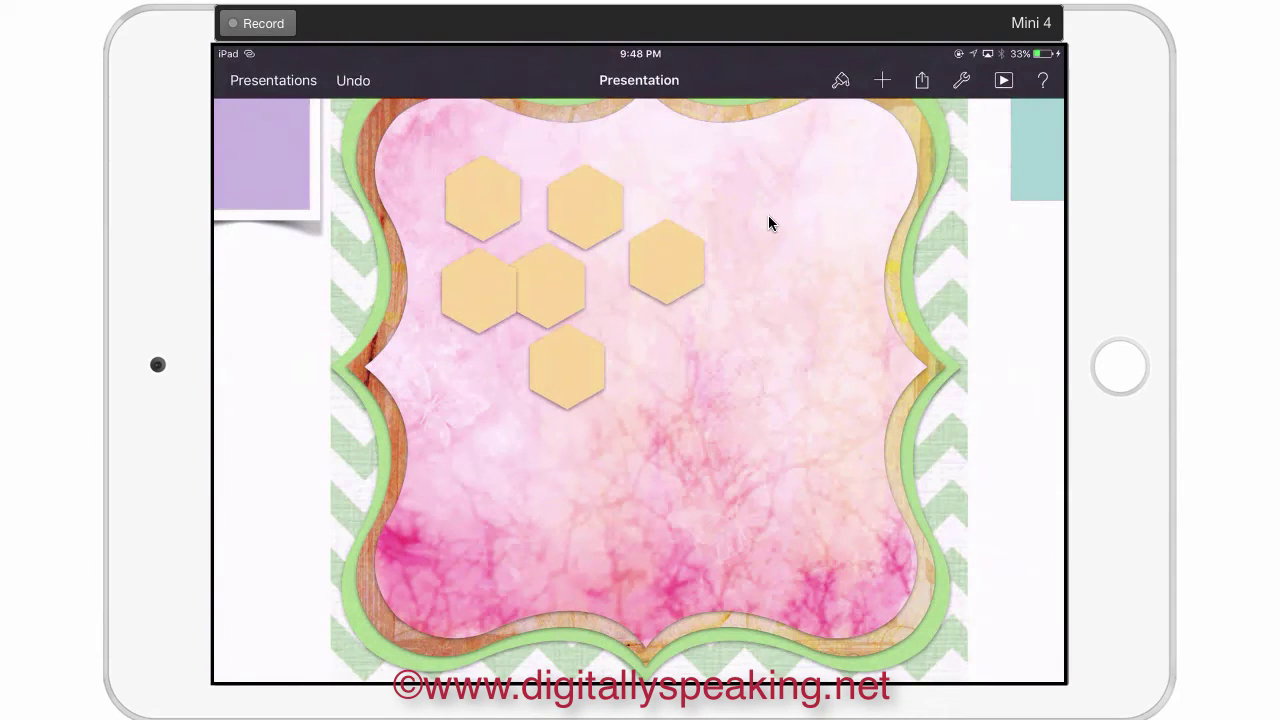
pyautogui.click(290, 530)
pyautogui.click(331, 489)
pyautogui.moveTo(288, 532); pyautogui.dragTo(648, 346)
pyautogui.click(769, 223)
# Paste two further hexagons, placing one at the lower left of the cluster and the other underneath it
pyautogui.click(277, 500)
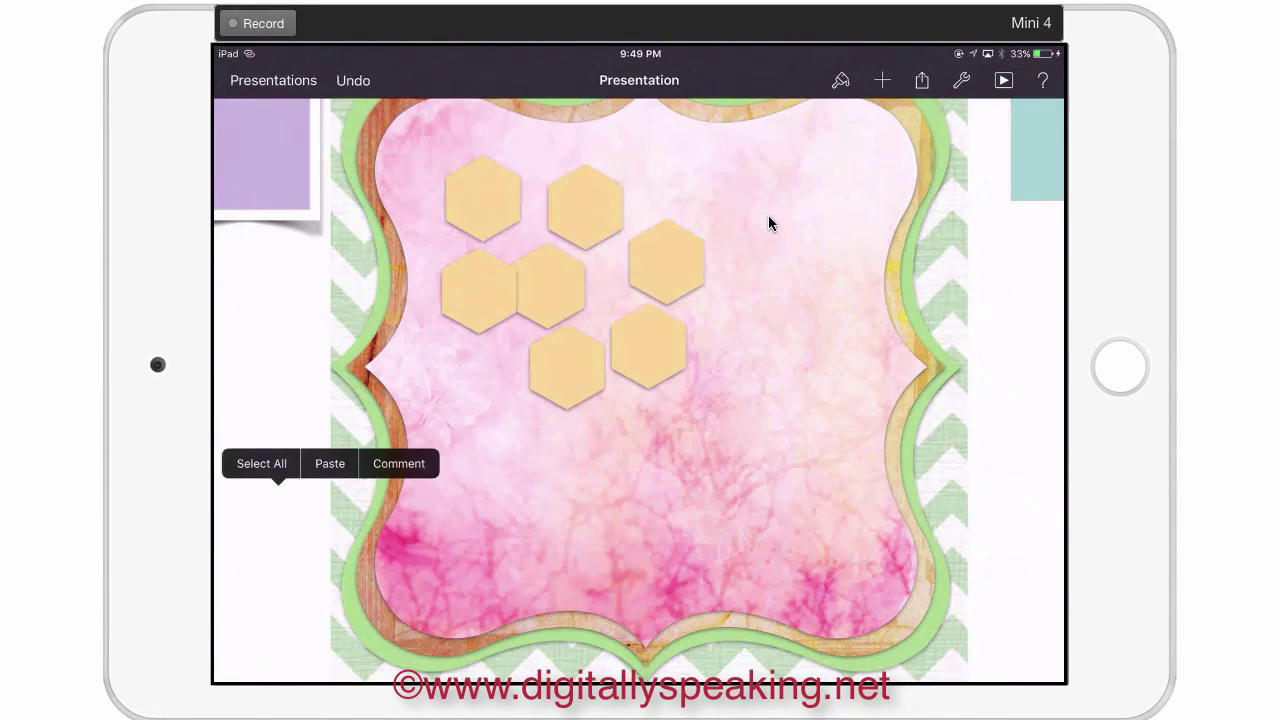
pyautogui.click(330, 462)
pyautogui.moveTo(286, 508); pyautogui.dragTo(484, 394)
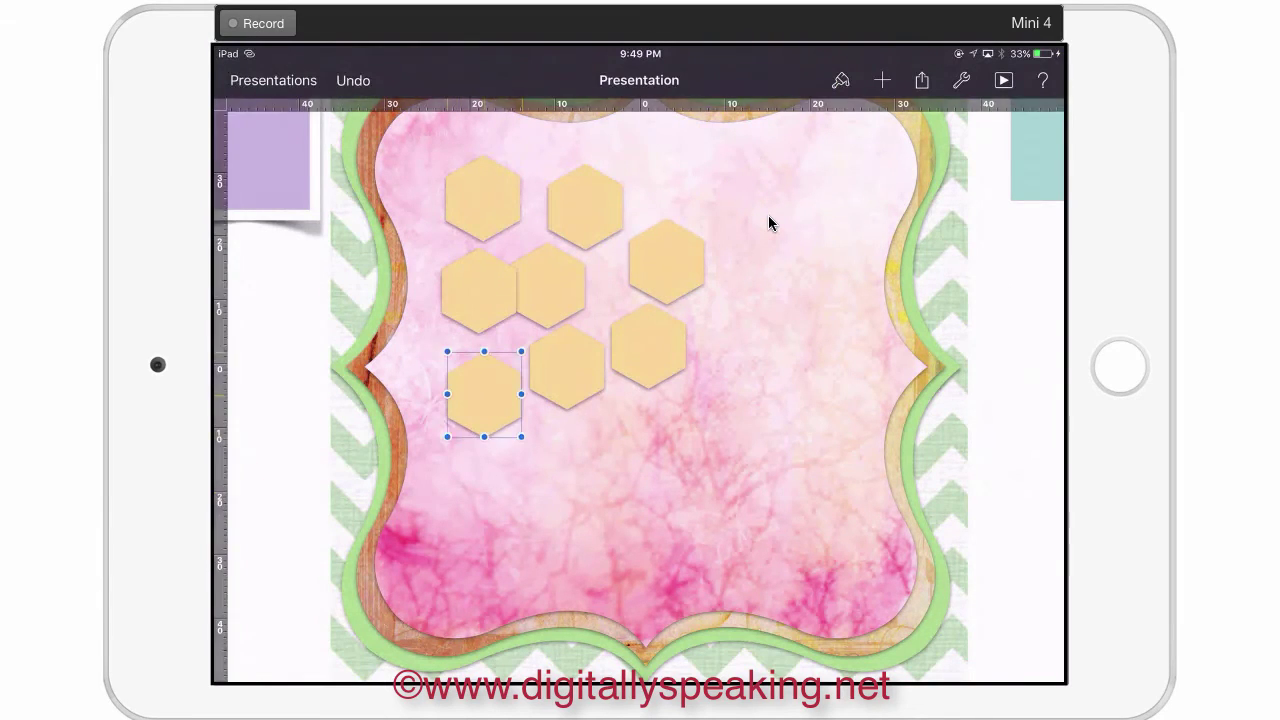
pyautogui.click(285, 500)
pyautogui.click(285, 500)
pyautogui.click(330, 463)
pyautogui.click(330, 463)
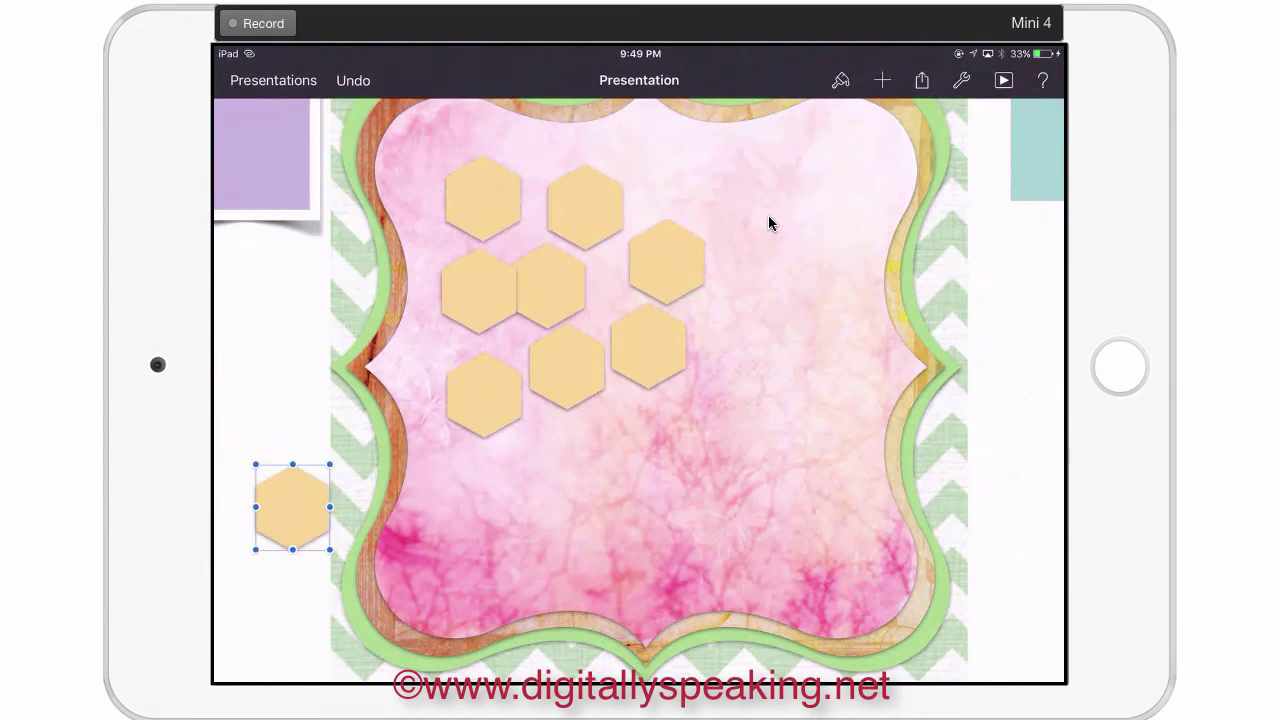
pyautogui.moveTo(289, 508); pyautogui.dragTo(540, 462)
# Arrange four hexagons in two closely spaced, staggered rows of two and move the spare overlapping hexagon off to their right
pyautogui.scroll(5, 709, 397)
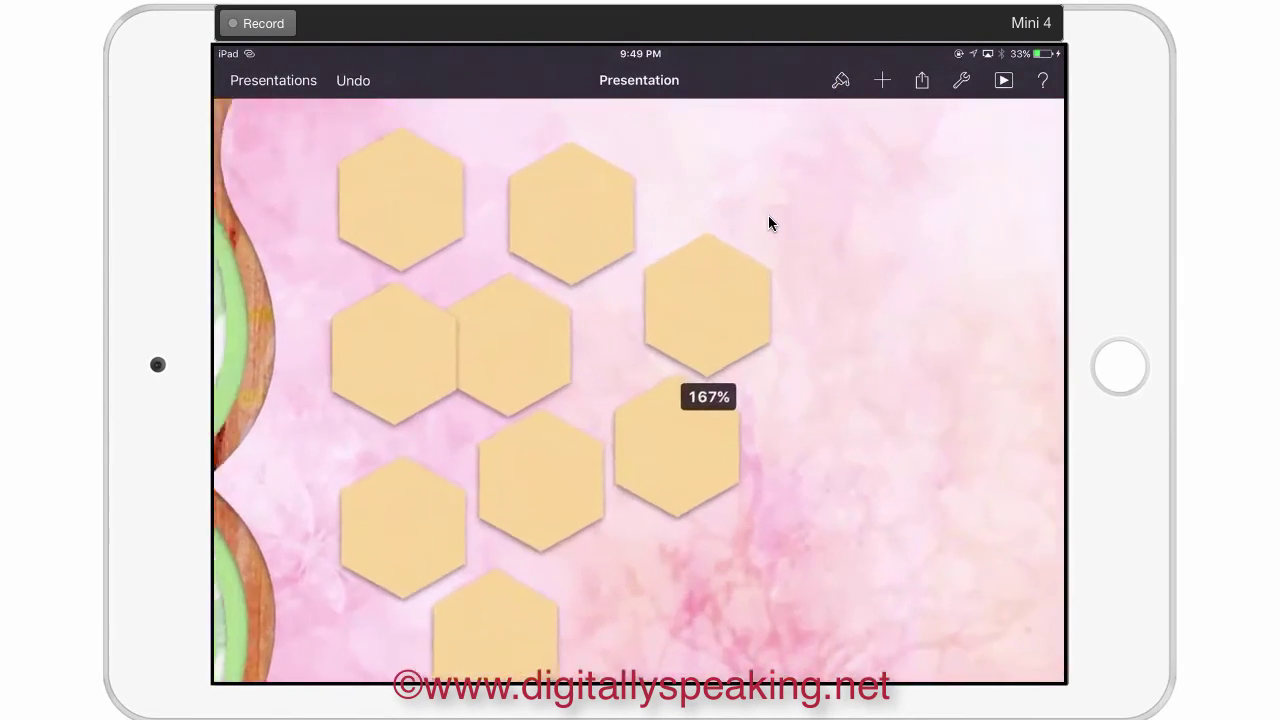
pyautogui.scroll(5, 791, 457)
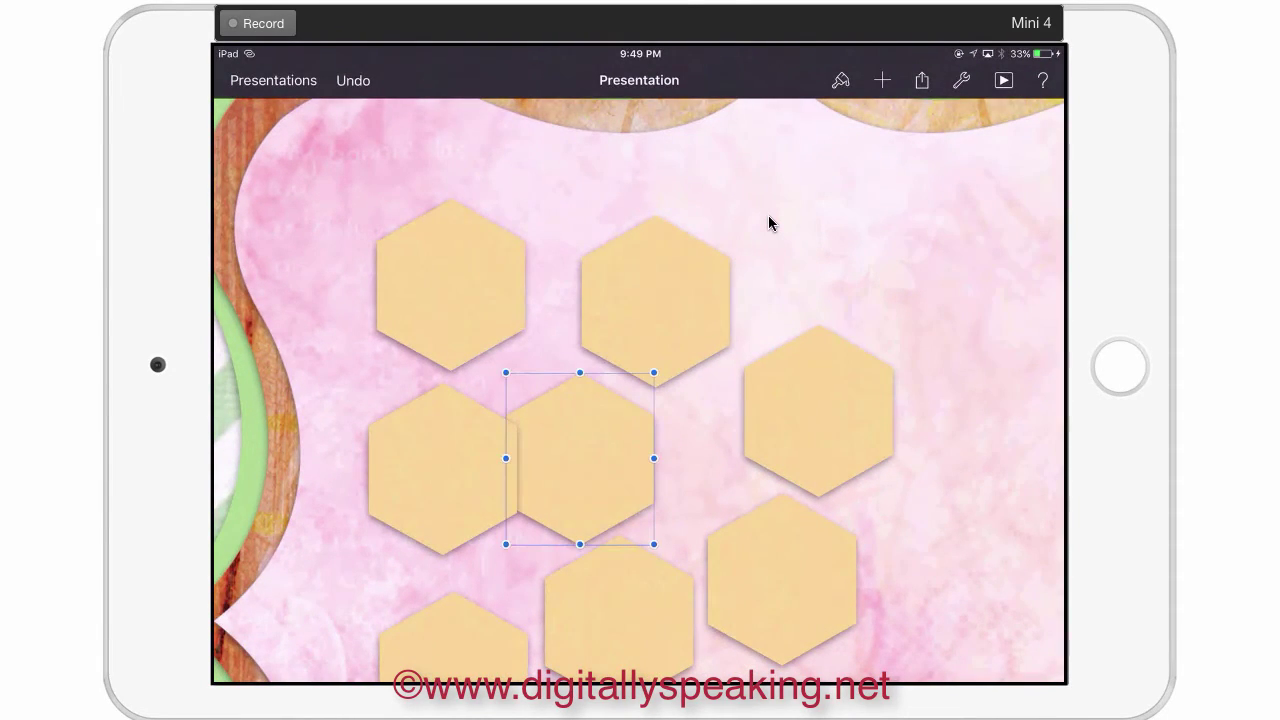
pyautogui.moveTo(580, 458); pyautogui.dragTo(536, 428)
pyautogui.moveTo(656, 301); pyautogui.dragTo(617, 289)
pyautogui.click(818, 410)
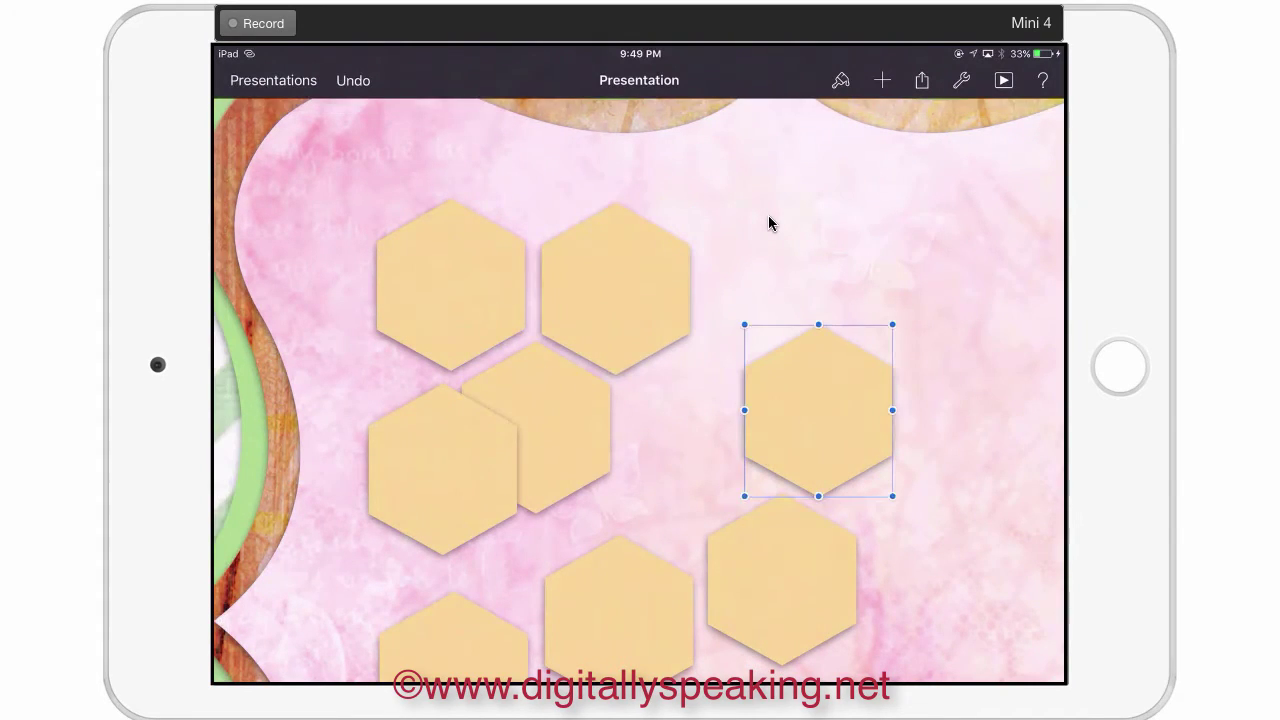
pyautogui.moveTo(818, 410); pyautogui.dragTo(702, 433)
pyautogui.click(769, 223)
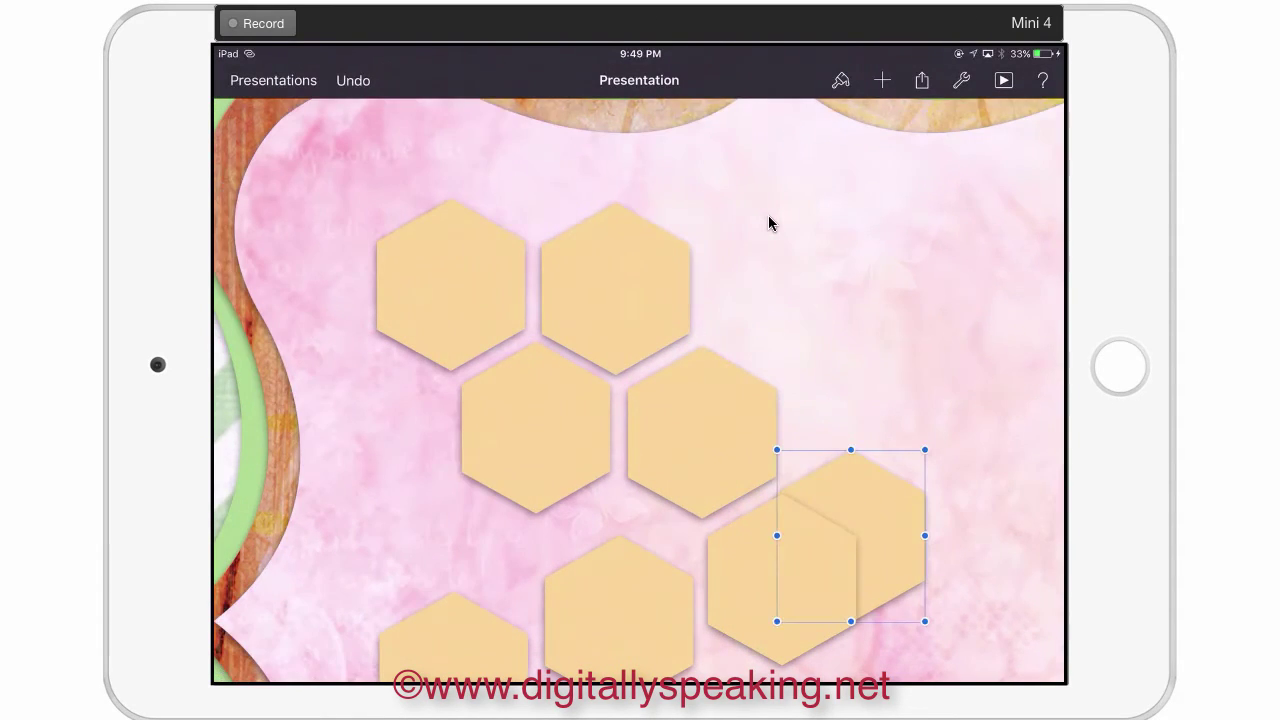
pyautogui.moveTo(851, 535); pyautogui.dragTo(934, 355)
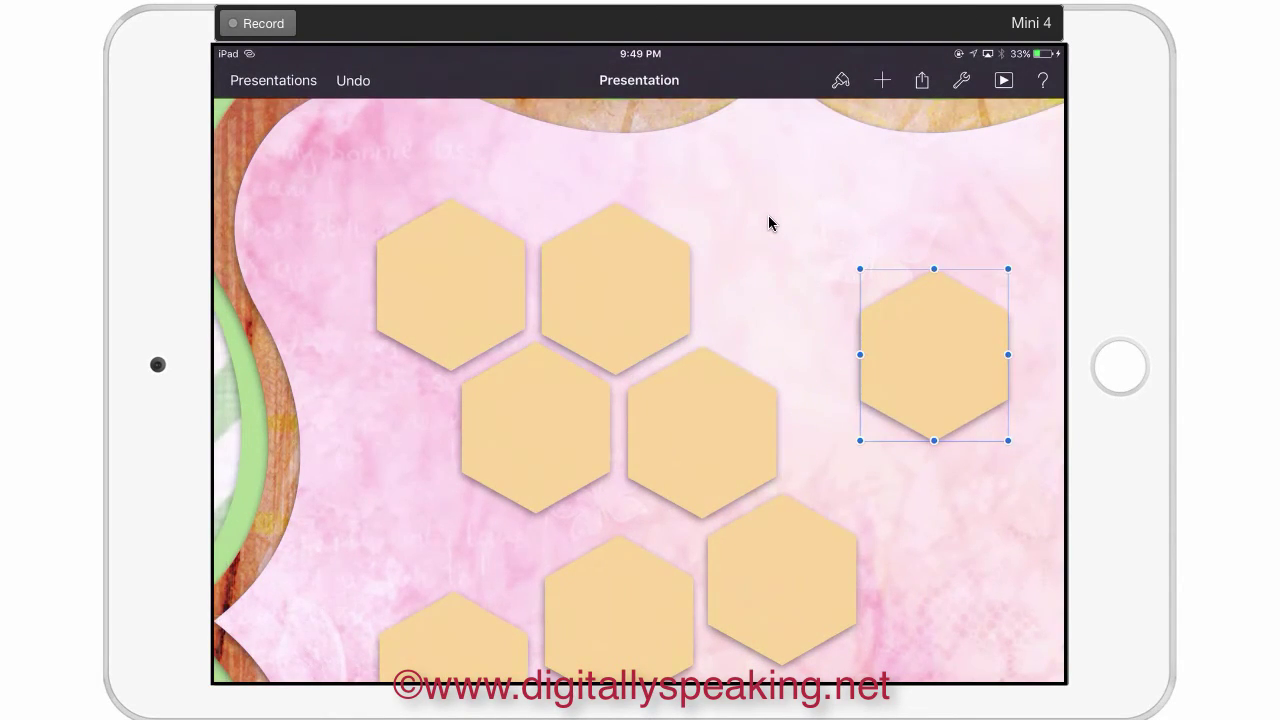
# Line up three hexagons in an evenly spaced third row, nested directly beneath the second row
pyautogui.click(782, 578)
pyautogui.moveTo(782, 578)
pyautogui.mouseDown()
pyautogui.moveTo(860, 600)
pyautogui.moveTo(794, 589)
pyautogui.moveTo(786, 573)
pyautogui.mouseUp()
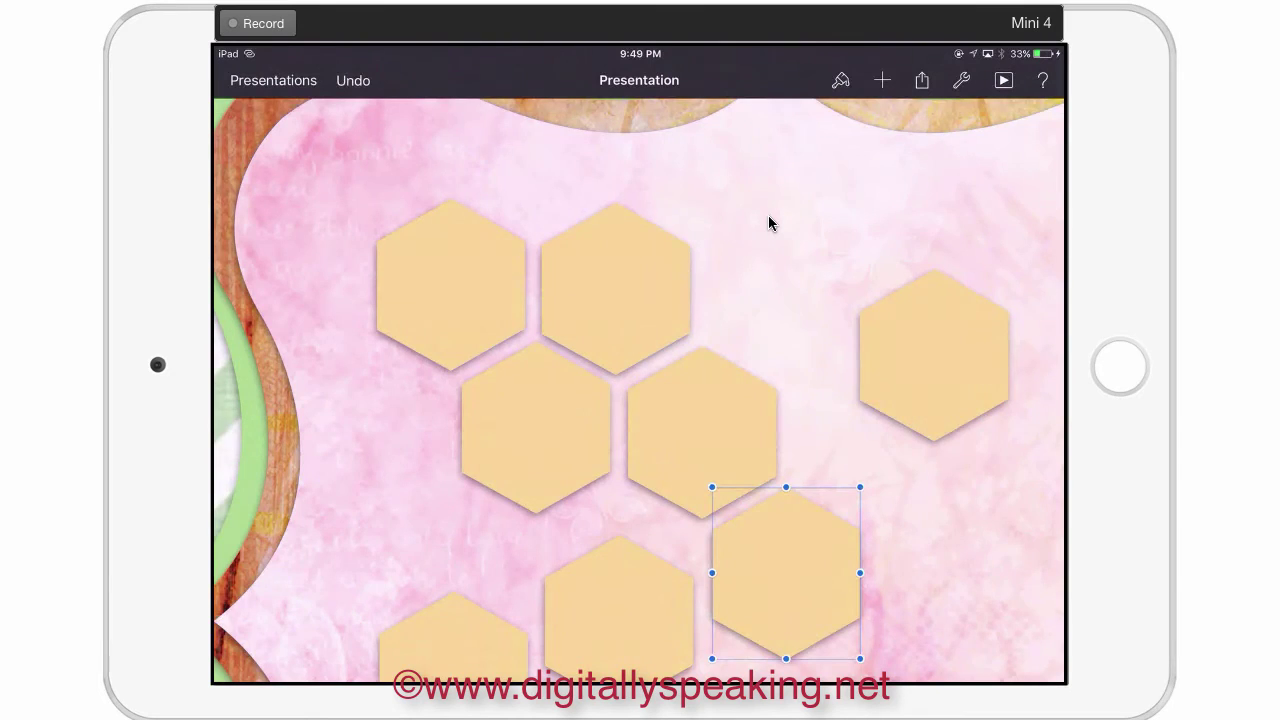
pyautogui.scroll(-3, 769, 223)
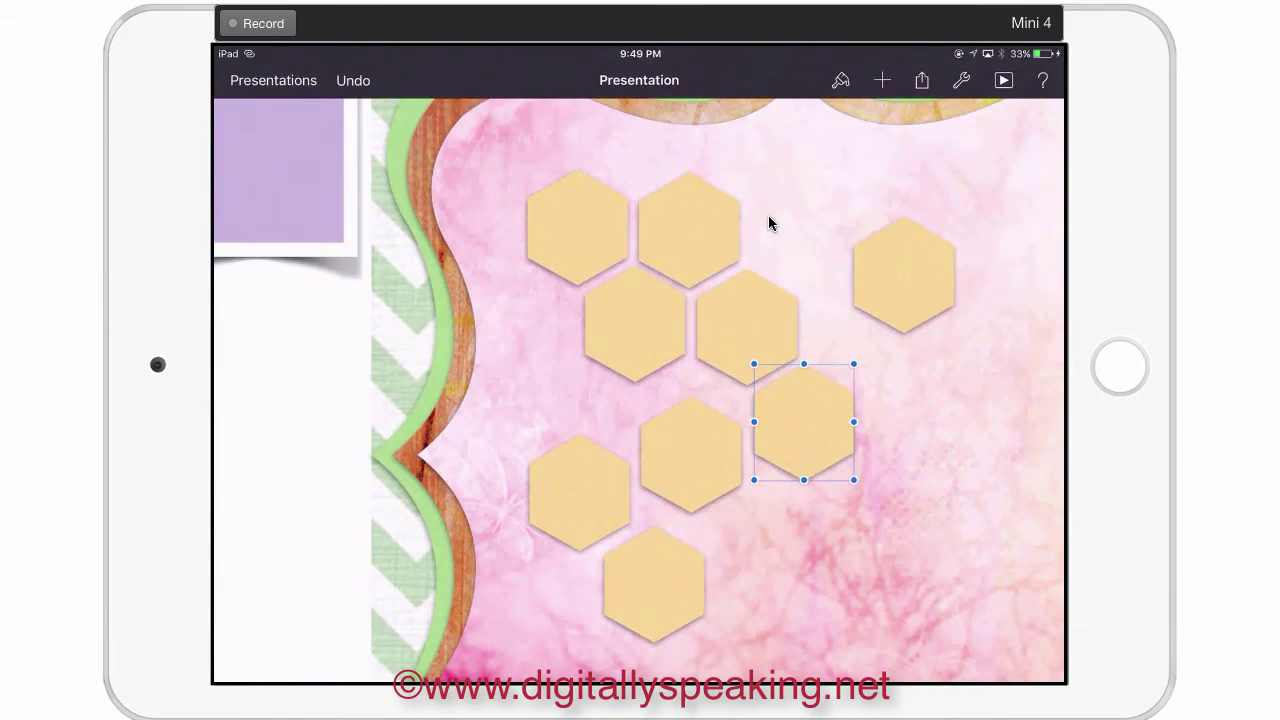
pyautogui.click(691, 454)
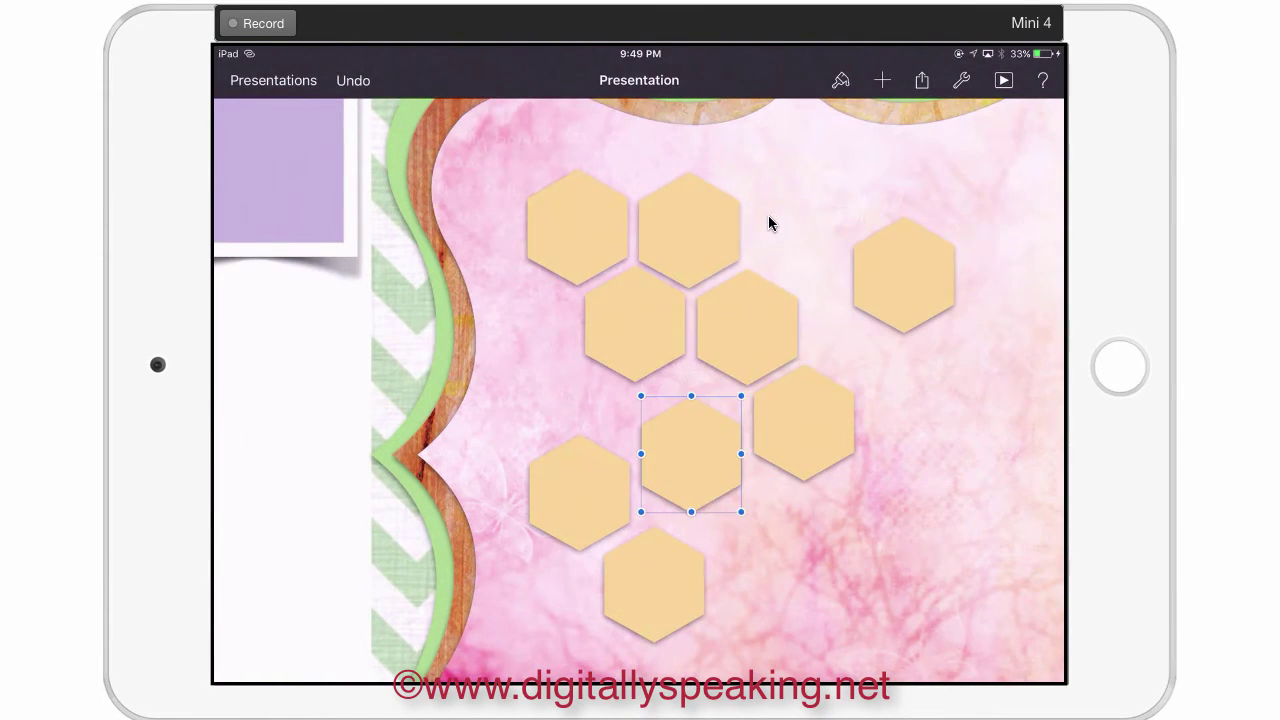
pyautogui.moveTo(691, 454); pyautogui.dragTo(691, 425)
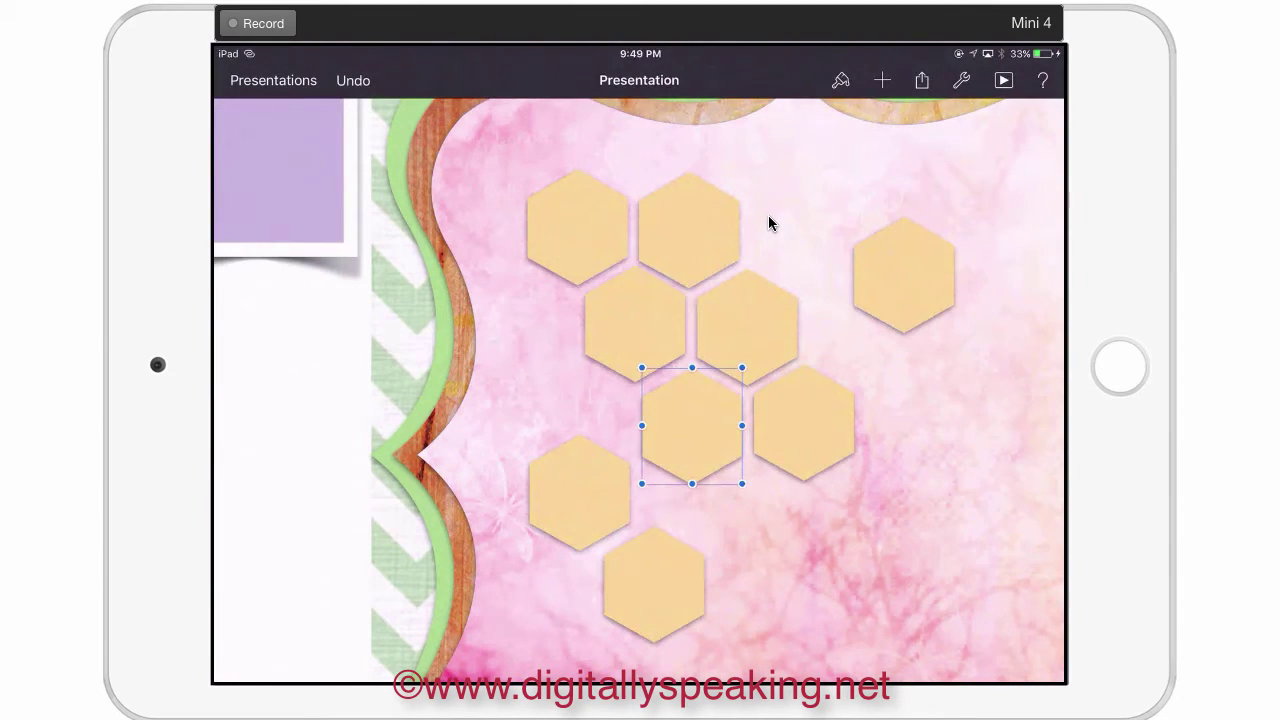
pyautogui.click(579, 491)
pyautogui.moveTo(579, 491); pyautogui.dragTo(579, 423)
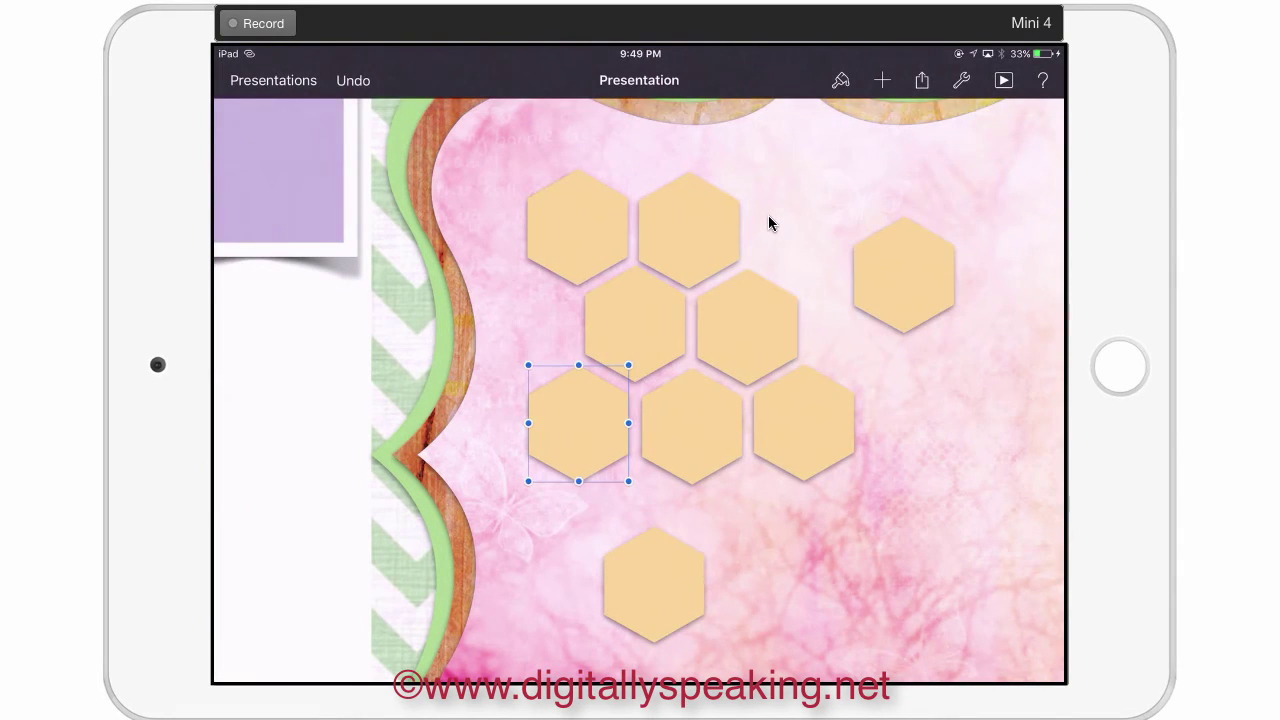
# Place the two remaining loose hexagons side by side as a fourth row, nested directly beneath the third row
pyautogui.click(654, 583)
pyautogui.click(654, 583)
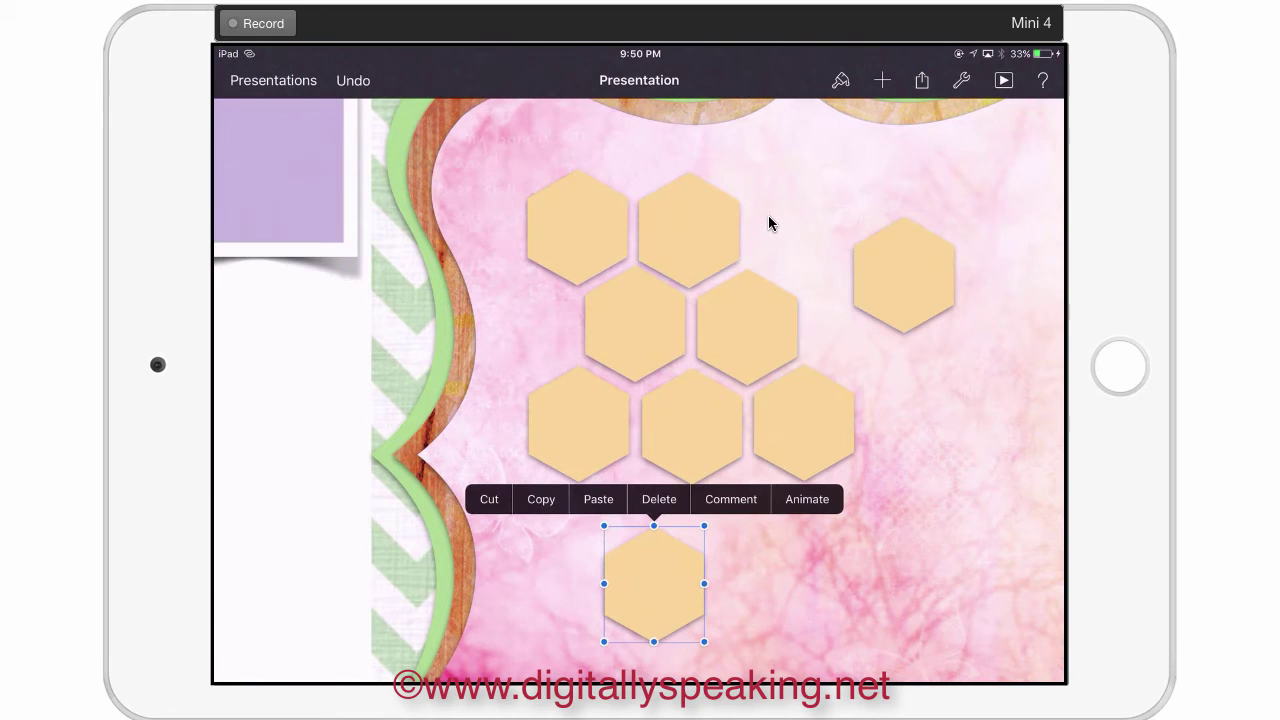
pyautogui.moveTo(654, 583); pyautogui.dragTo(747, 522)
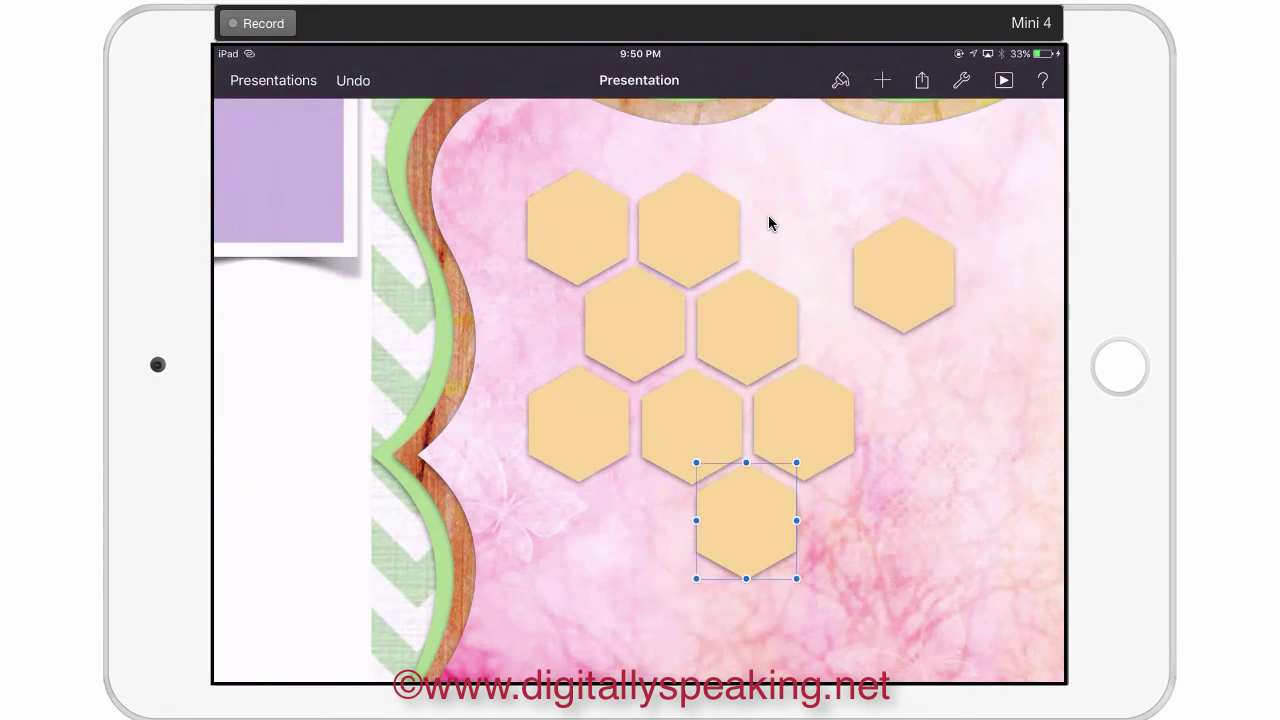
pyautogui.click(900, 480)
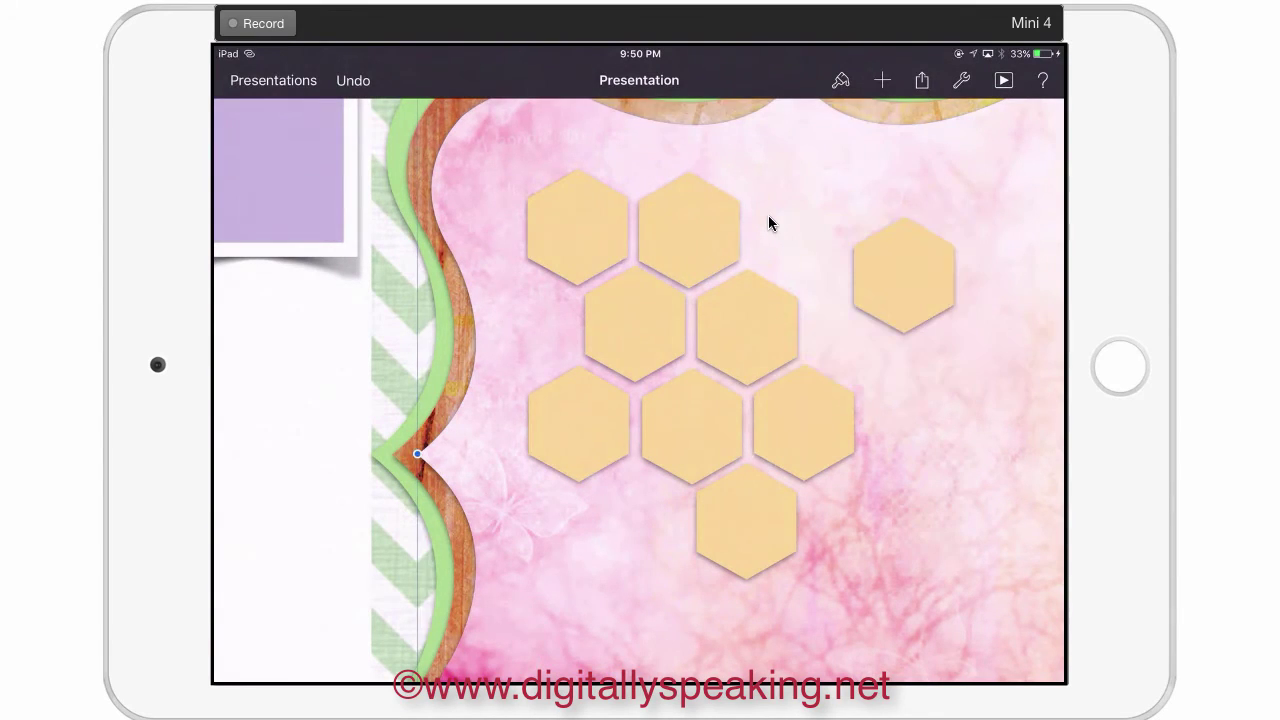
pyautogui.click(903, 275)
pyautogui.moveTo(903, 275); pyautogui.dragTo(637, 523)
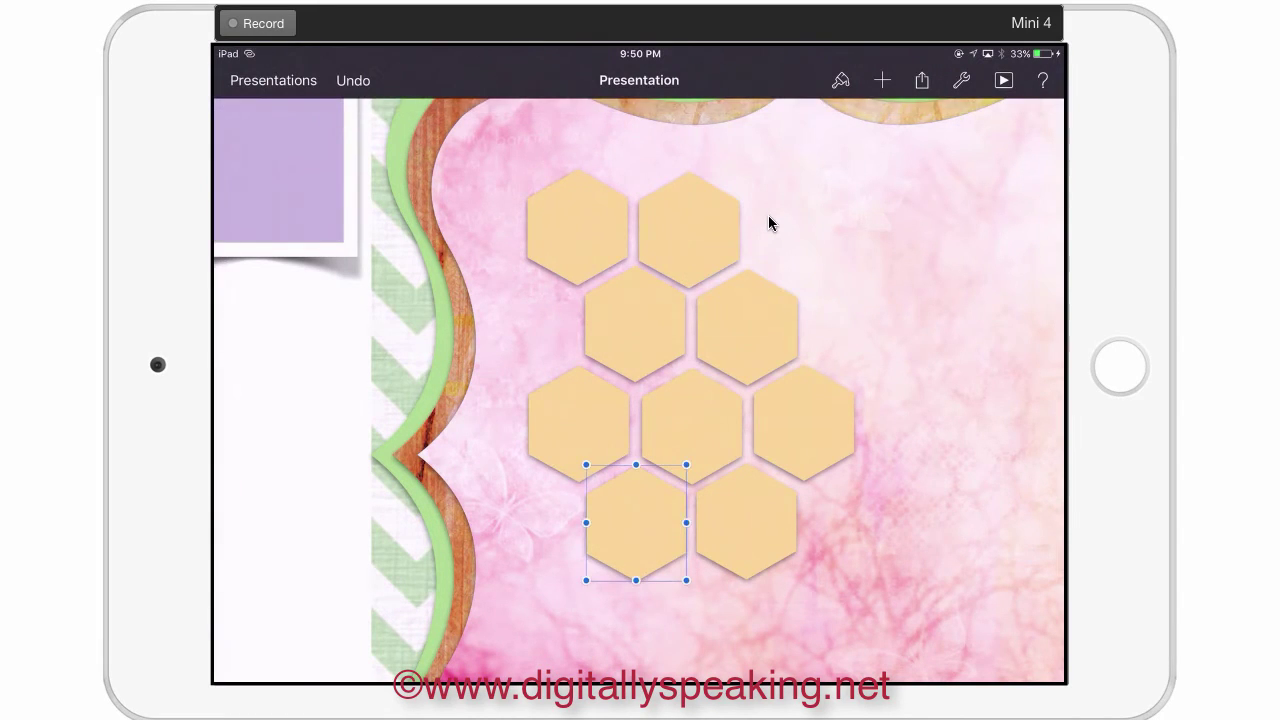
pyautogui.click(769, 223)
pyautogui.click(769, 222)
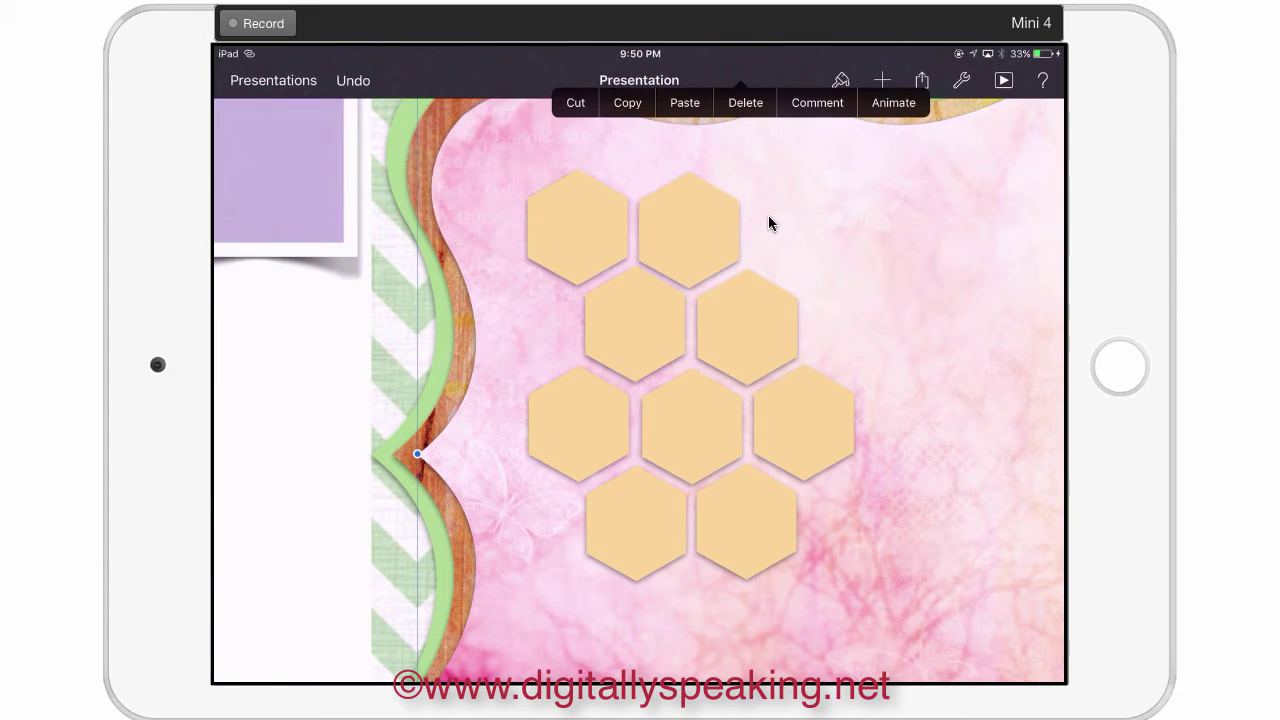
pyautogui.click(769, 222)
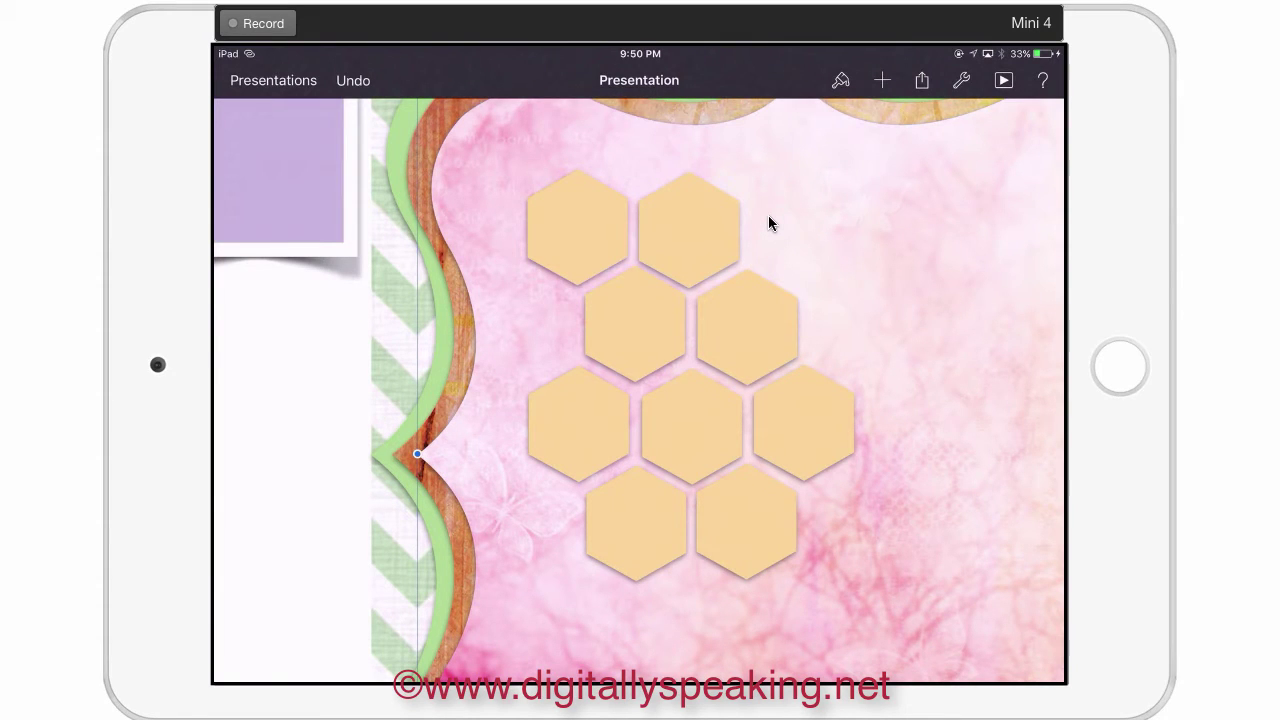
pyautogui.scroll(-5, 769, 223)
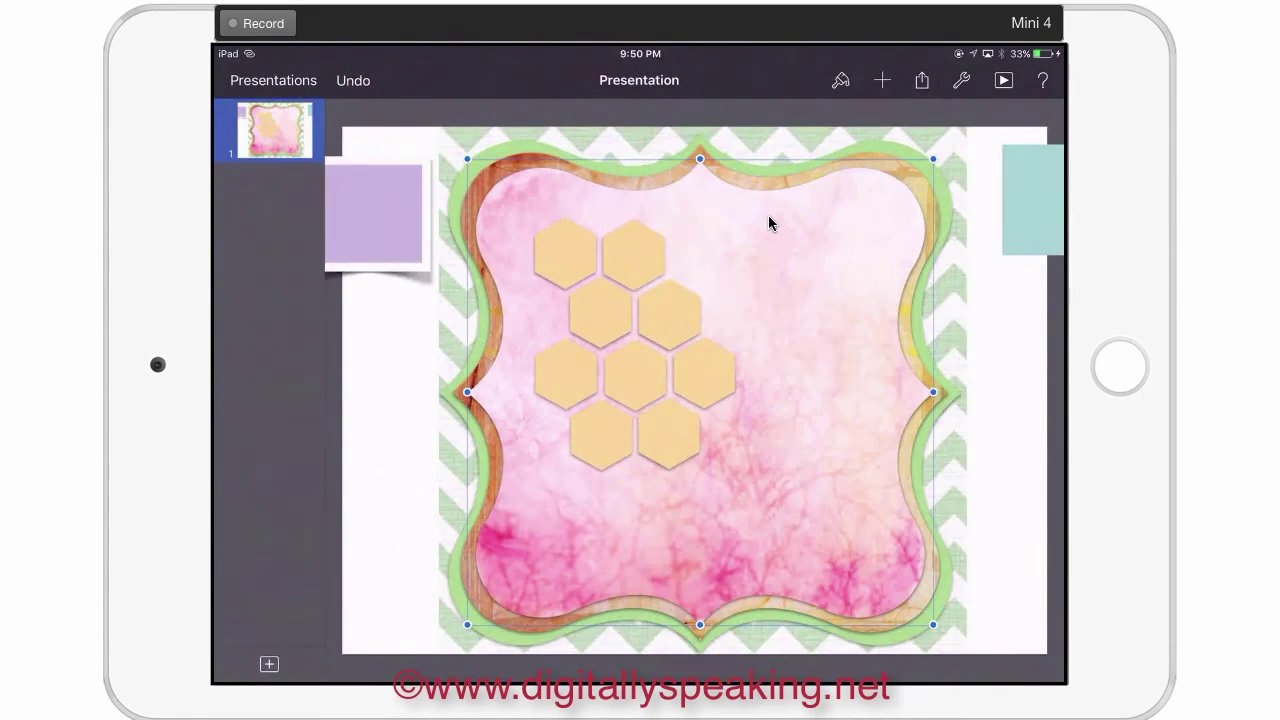
# Replace the image in the first row's left hexagon with the solid dark red paper from the rosey paper album
pyautogui.click(565, 252)
pyautogui.click(565, 252)
pyautogui.click(840, 80)
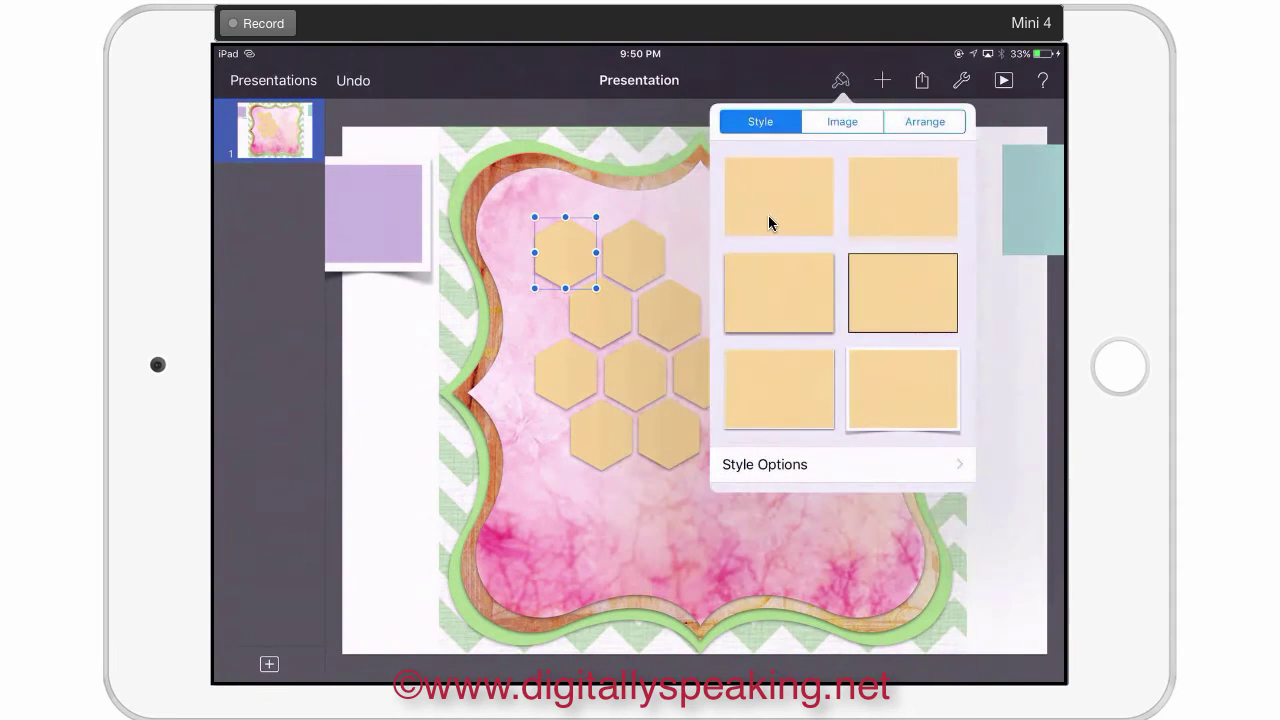
pyautogui.click(842, 122)
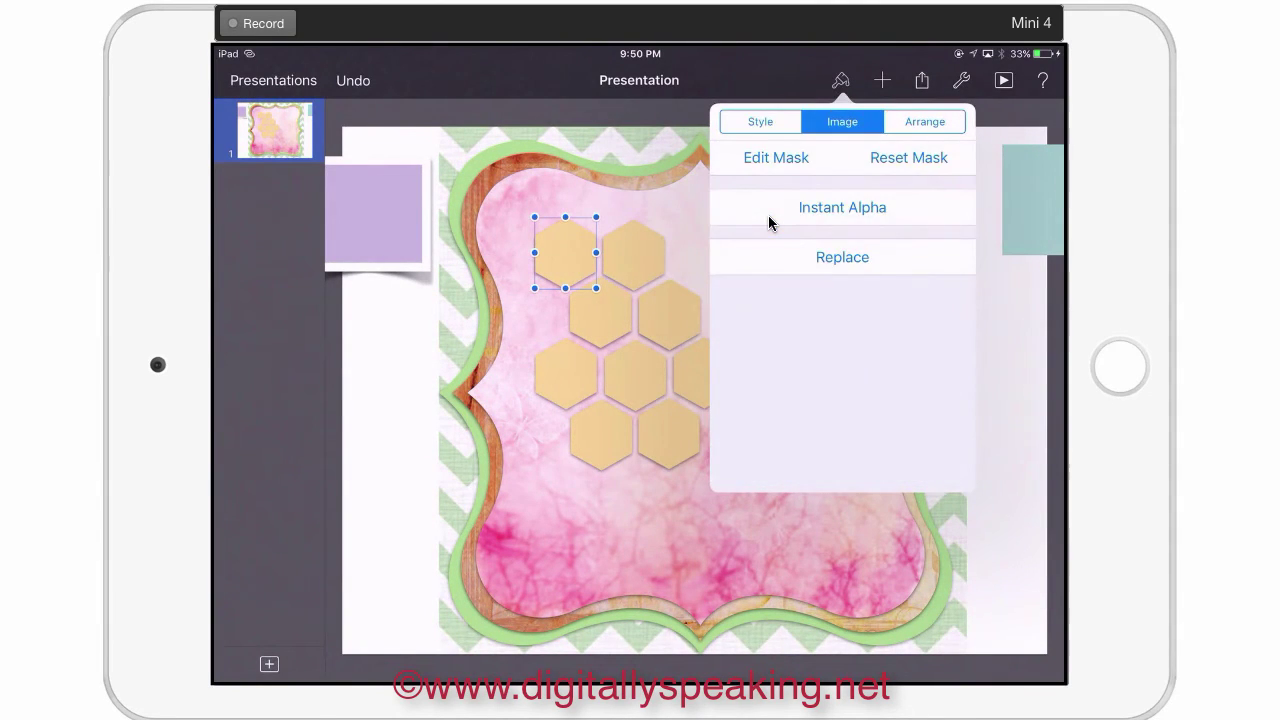
pyautogui.click(843, 257)
pyautogui.scroll(-15, 769, 222)
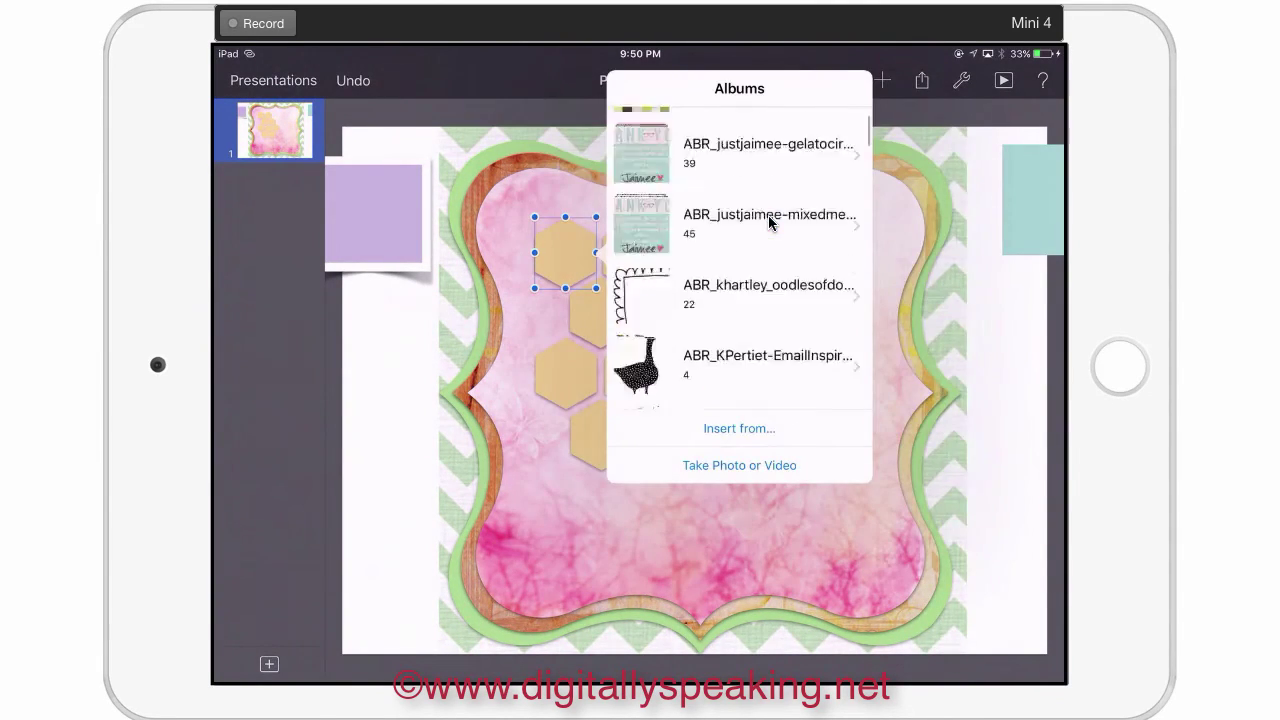
pyautogui.scroll(-10, 769, 222)
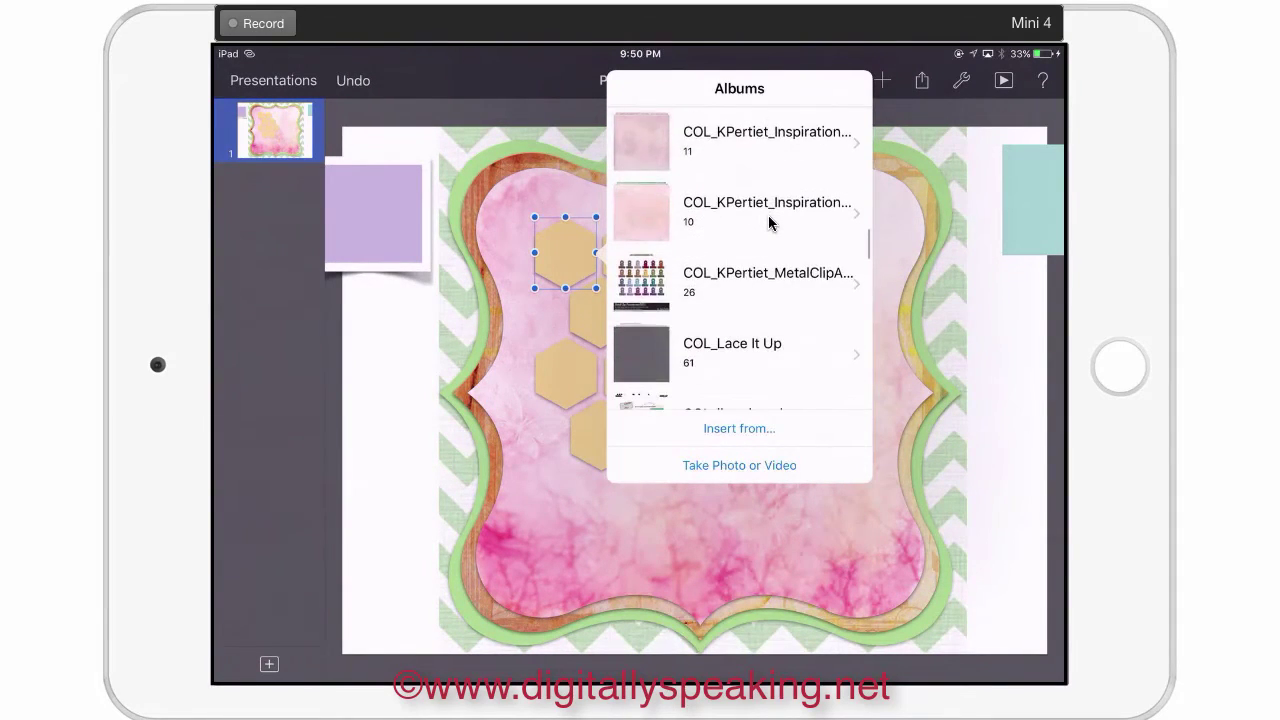
pyautogui.scroll(-10, 769, 222)
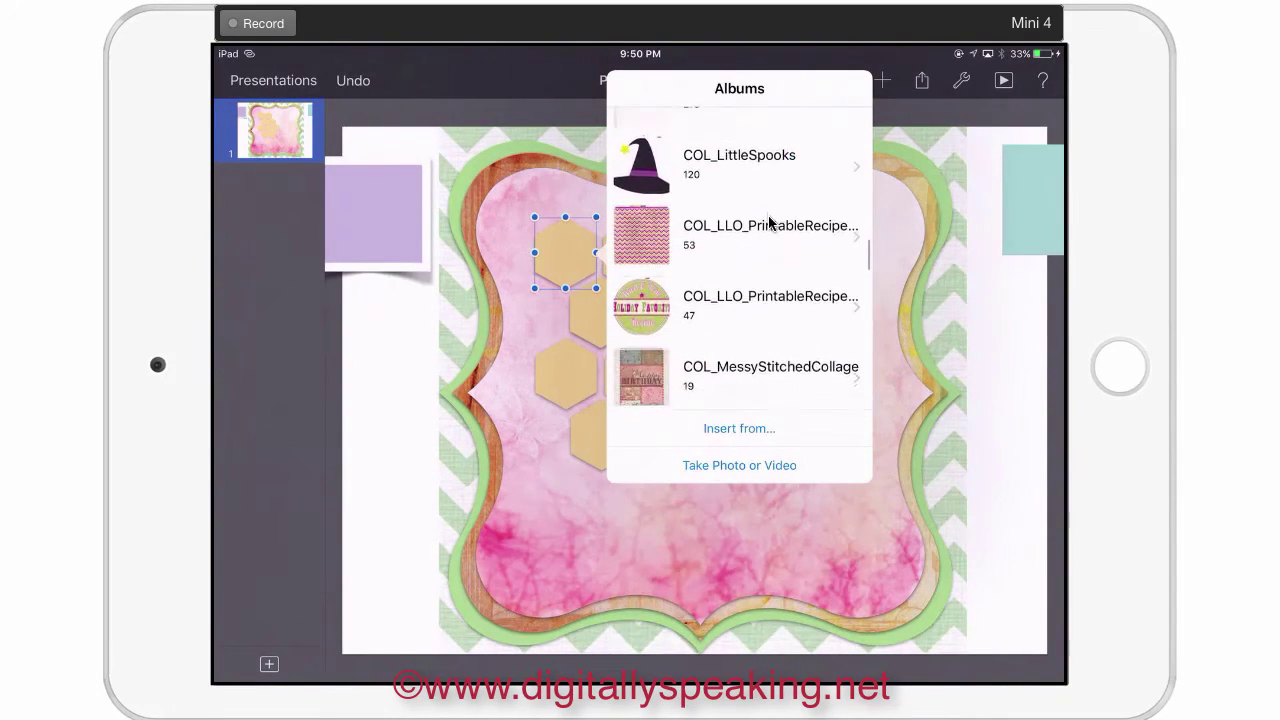
pyautogui.scroll(-10, 769, 222)
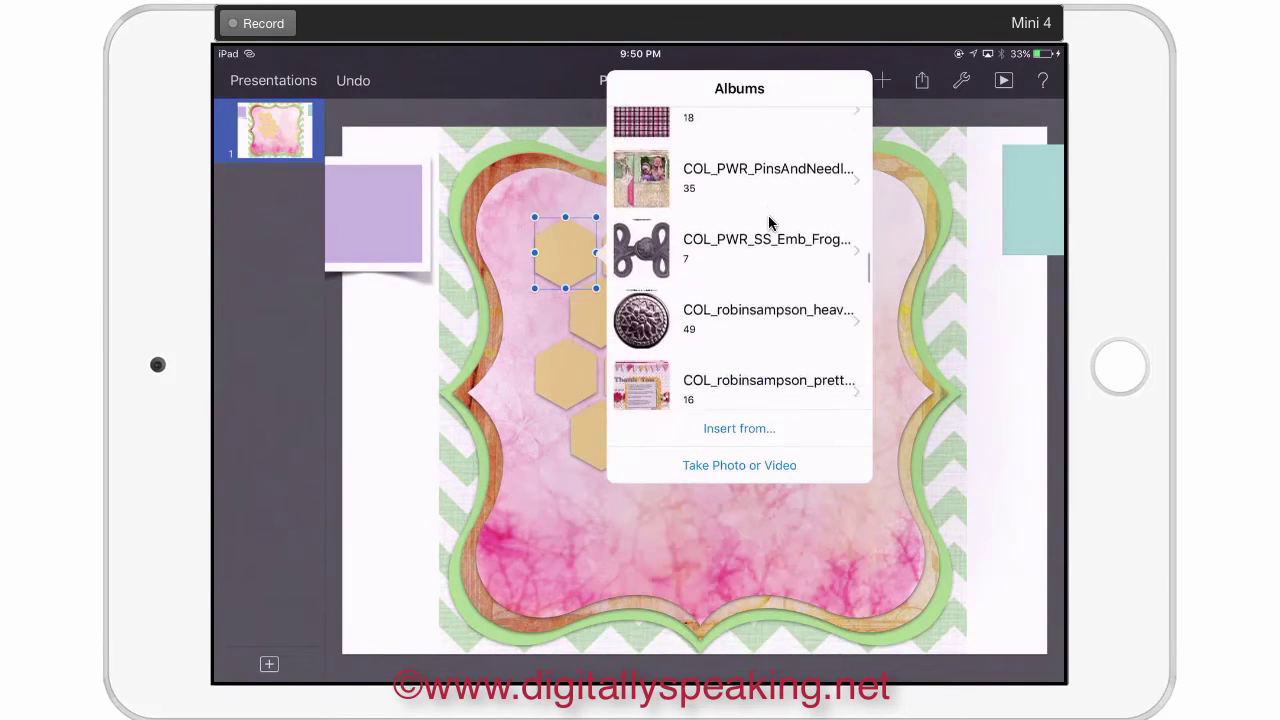
pyautogui.click(769, 222)
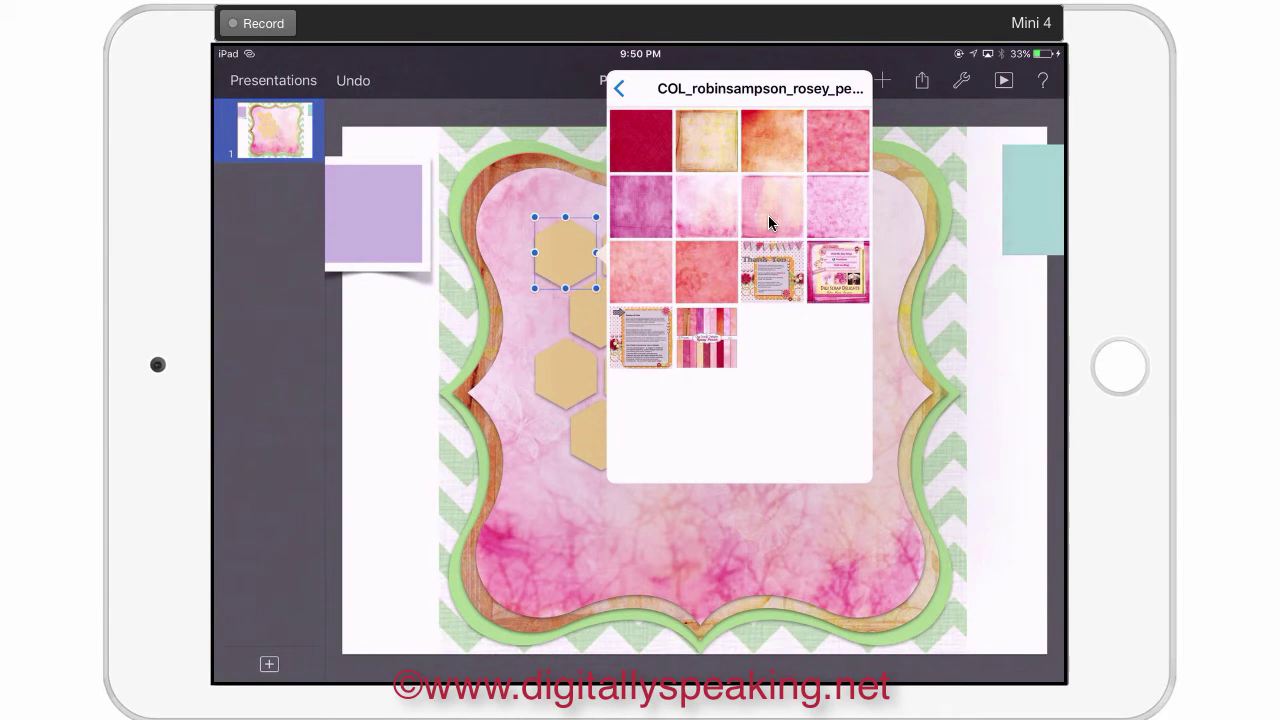
pyautogui.click(641, 141)
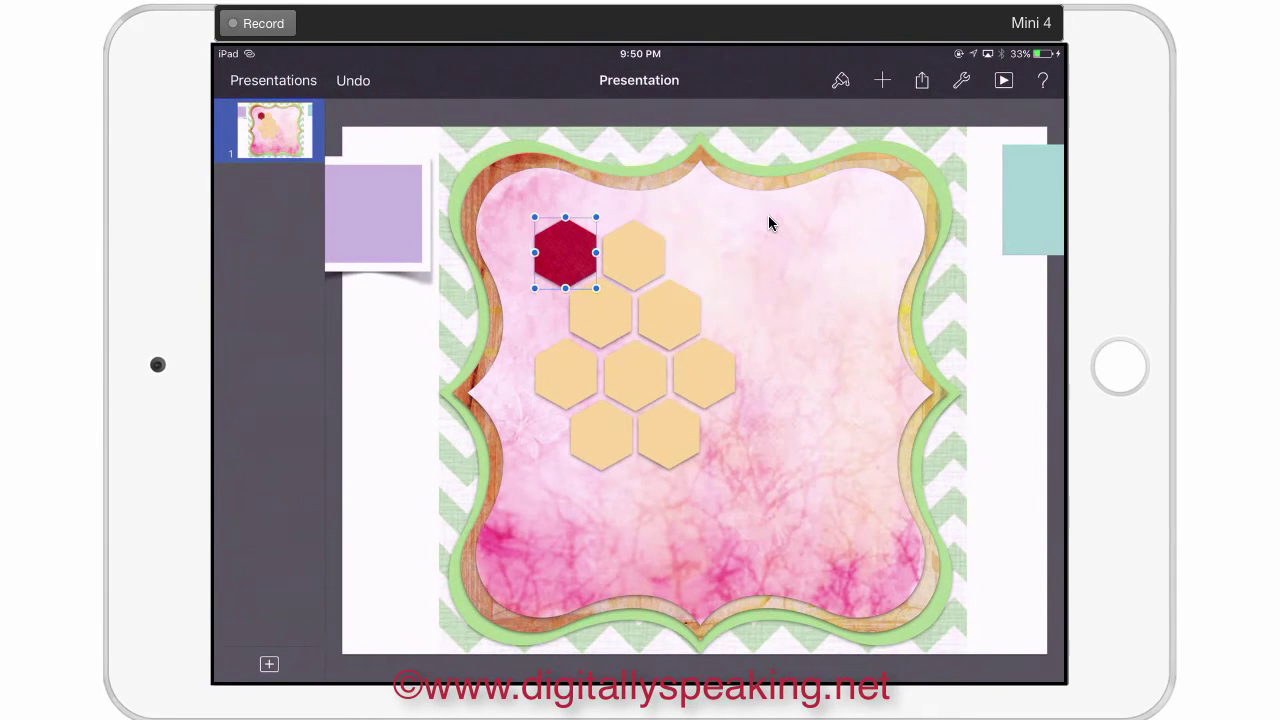
# Replace the first row's right hexagon image with the mottled purple-pink paper and the second row's left hexagon image with a peach paper
pyautogui.click(633, 254)
pyautogui.click(841, 80)
pyautogui.click(843, 254)
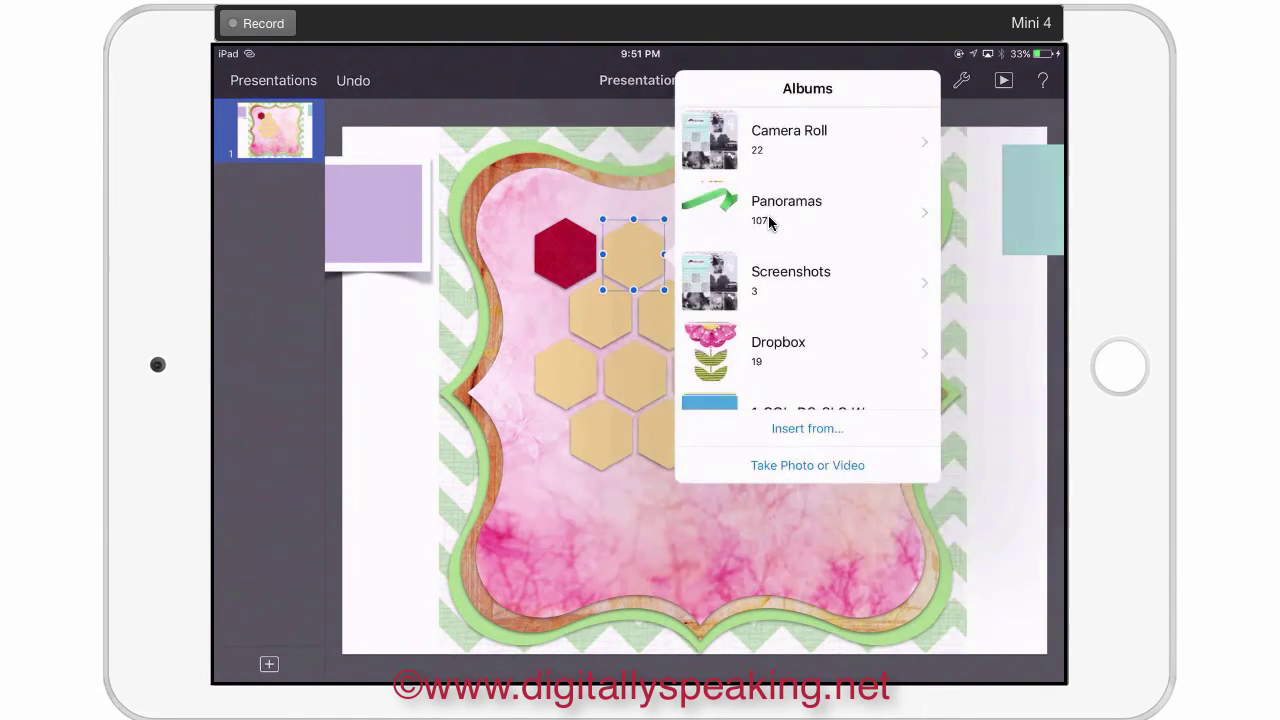
pyautogui.scroll(-15, 769, 222)
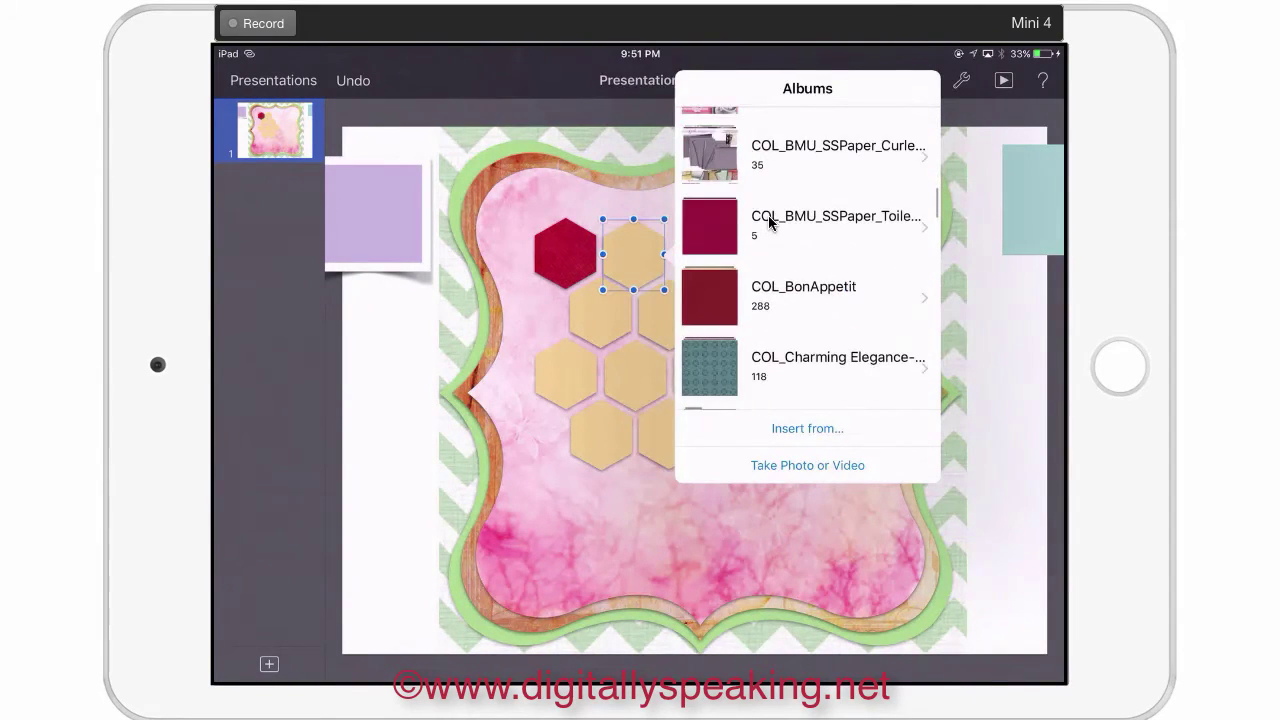
pyautogui.scroll(-10, 769, 222)
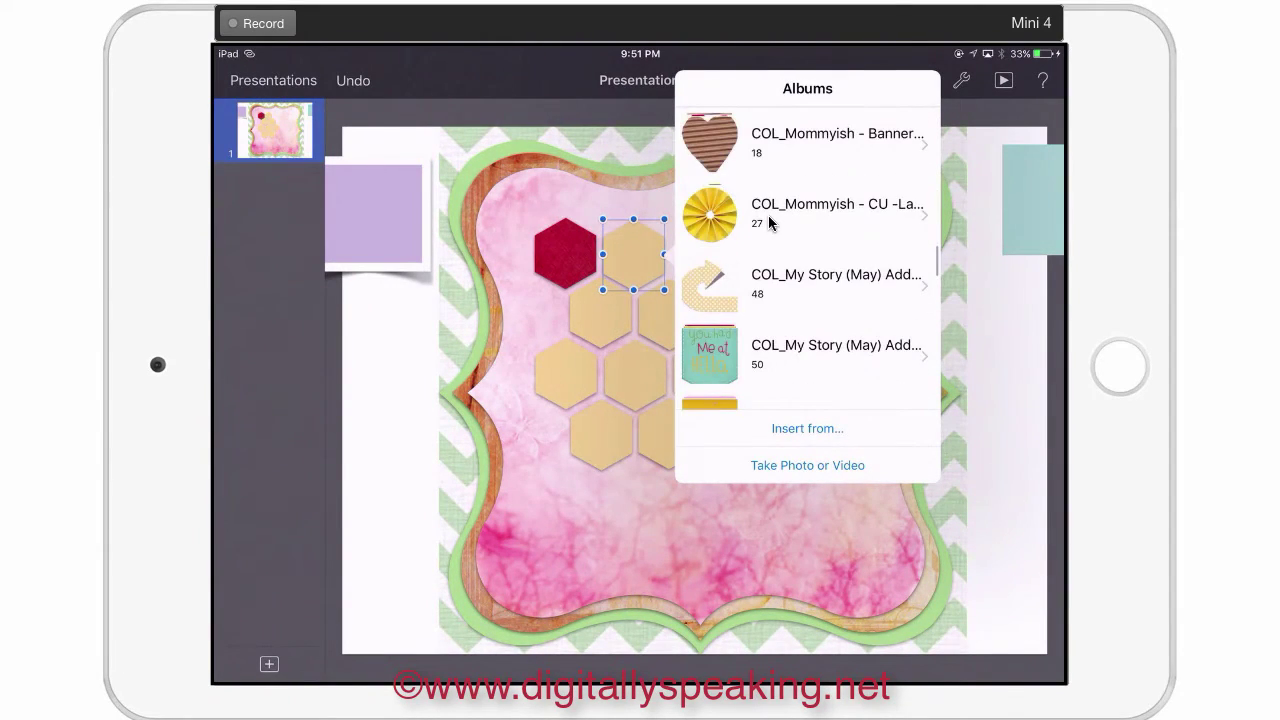
pyautogui.scroll(-10, 769, 222)
pyautogui.scroll(5, 769, 222)
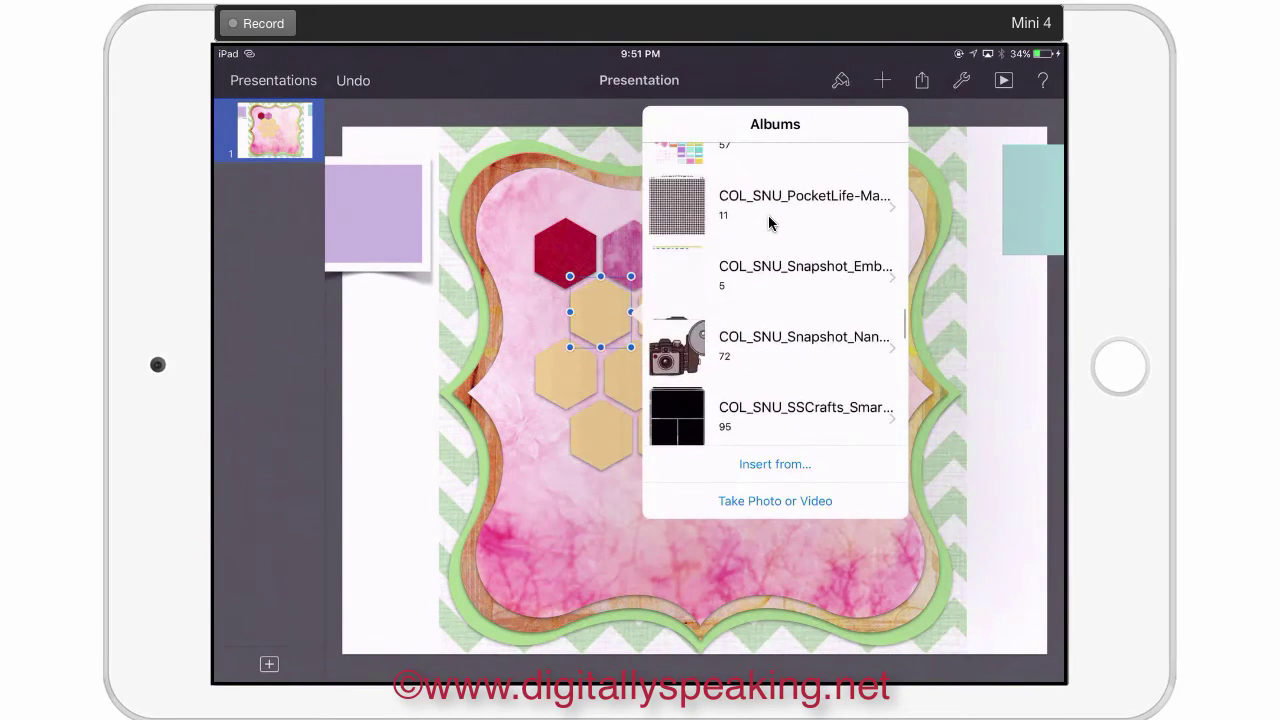
pyautogui.scroll(3, 769, 222)
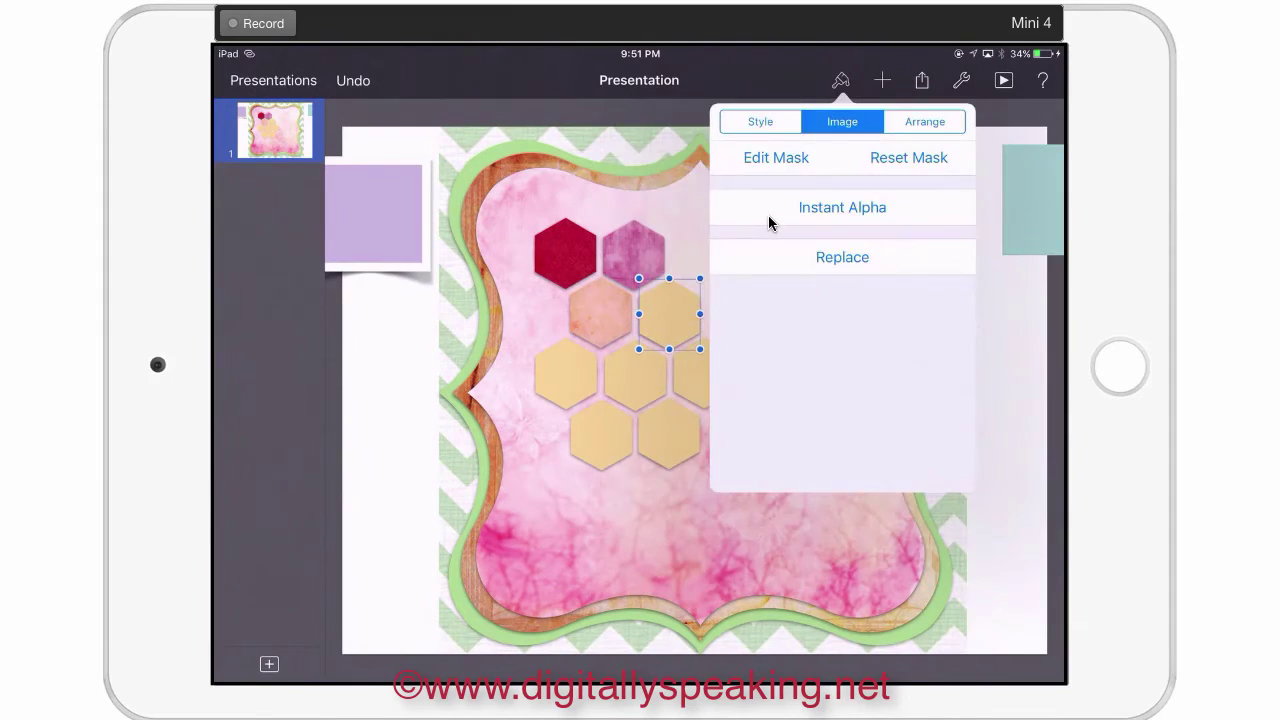
# Replace the image in the second row's right hexagon with the orange watercolour paper from the rosey paper album
pyautogui.click(769, 222)
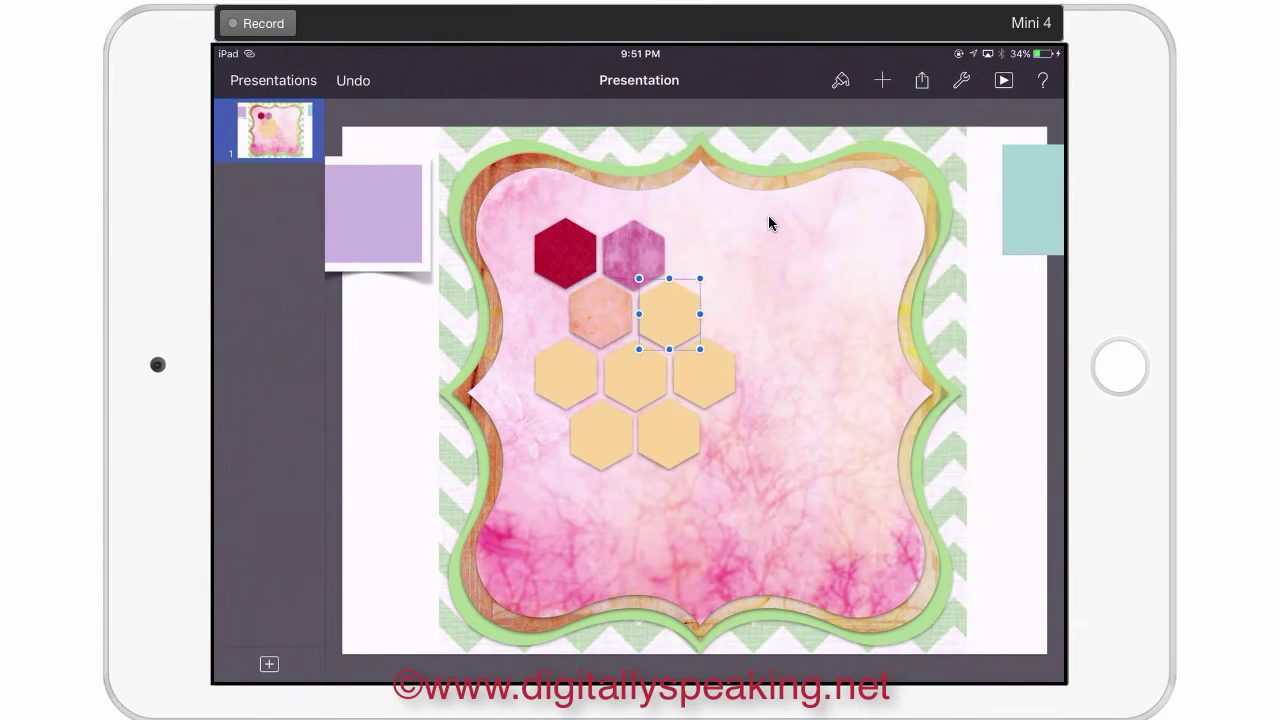
pyautogui.click(769, 222)
pyautogui.scroll(-10, 769, 222)
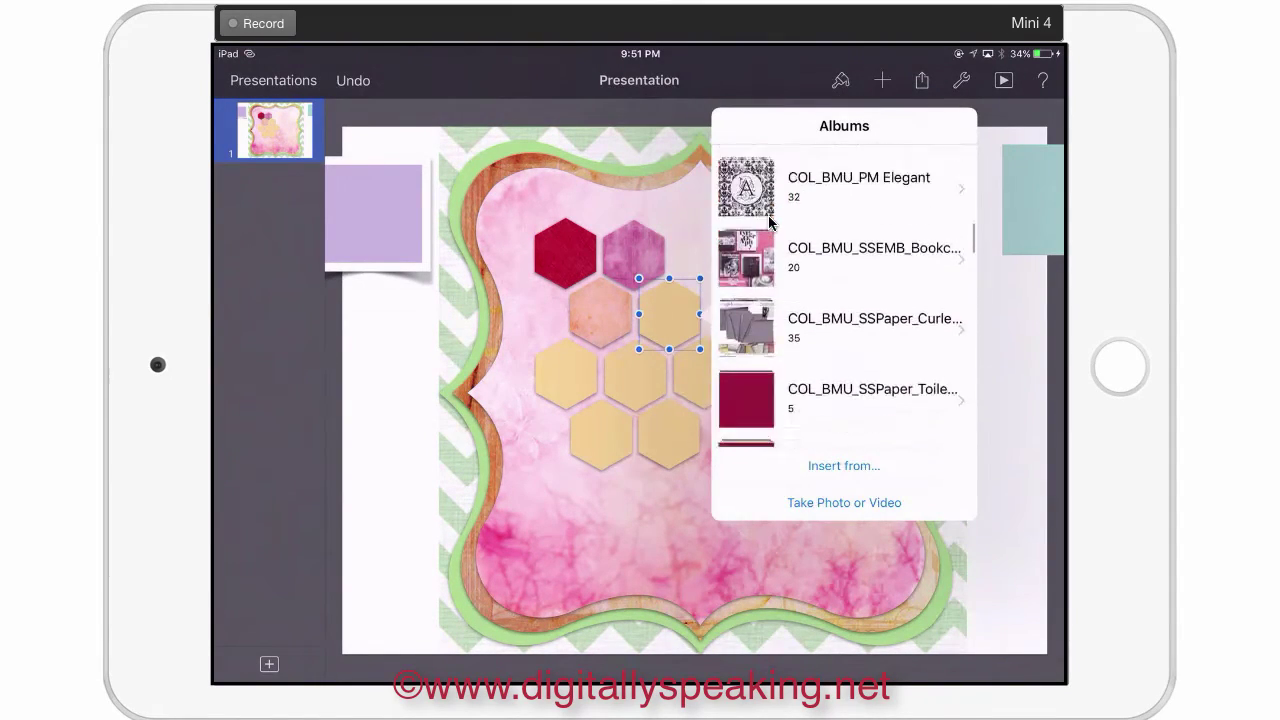
pyautogui.scroll(-10, 769, 222)
pyautogui.click(769, 222)
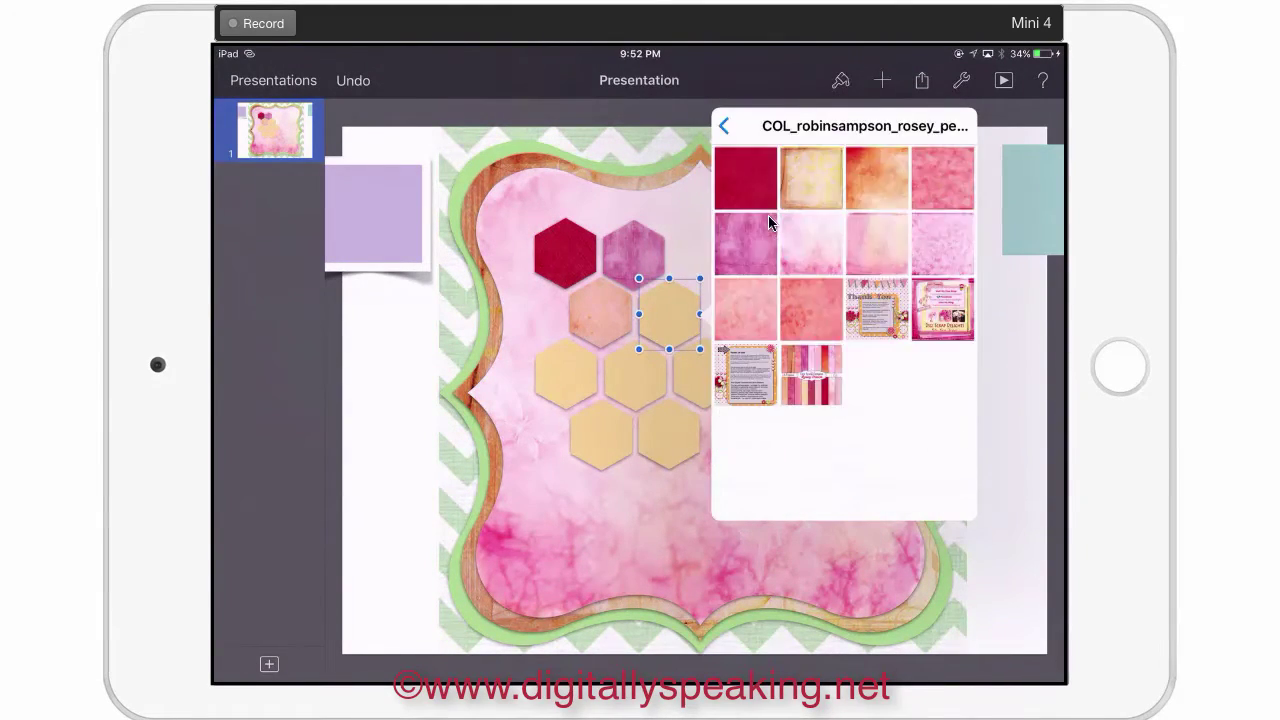
pyautogui.click(769, 222)
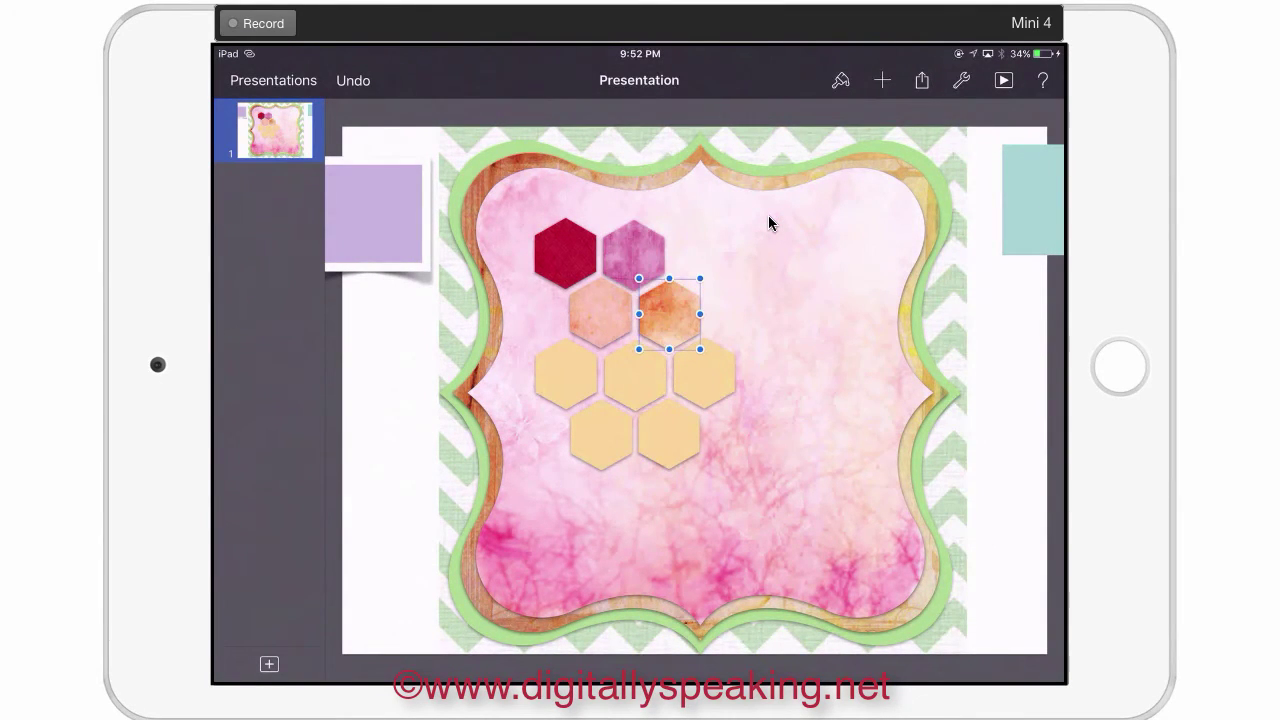
# Replace the image in the third row's left hexagon with a muted dark rose paper from the photo albums
pyautogui.click(566, 373)
pyautogui.click(841, 80)
pyautogui.click(843, 257)
pyautogui.scroll(-10, 769, 222)
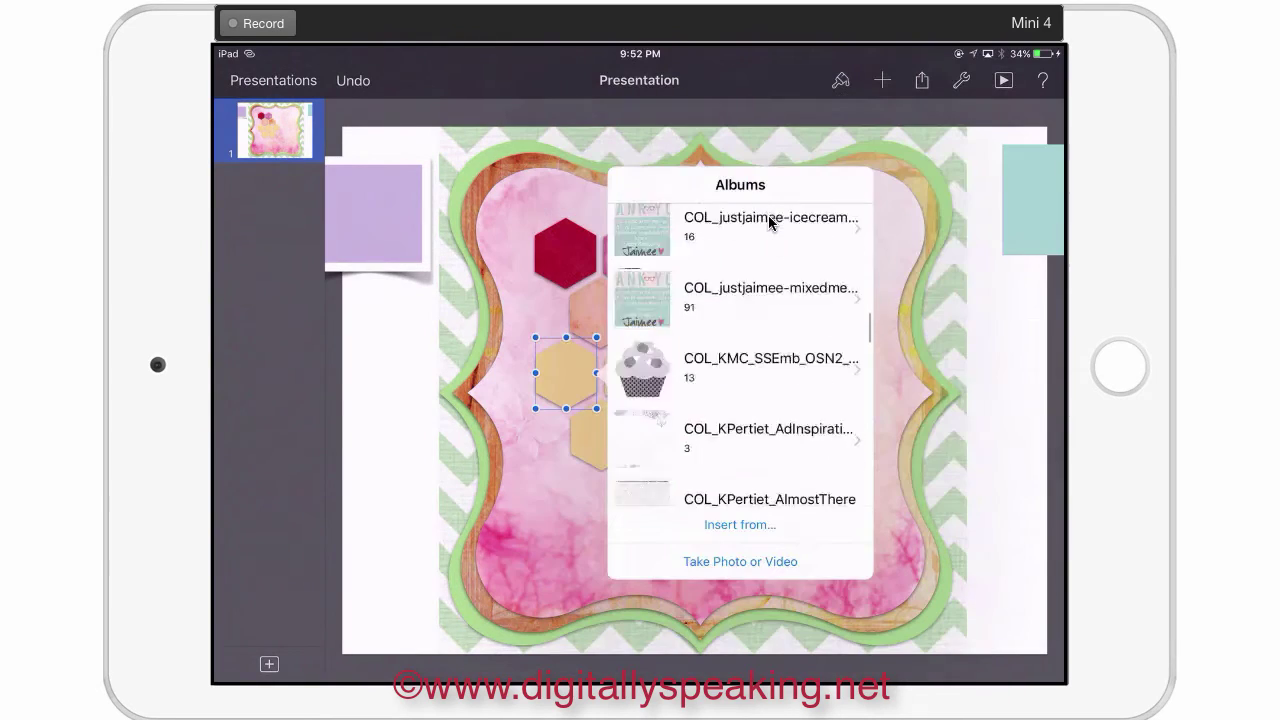
pyautogui.scroll(-10, 769, 222)
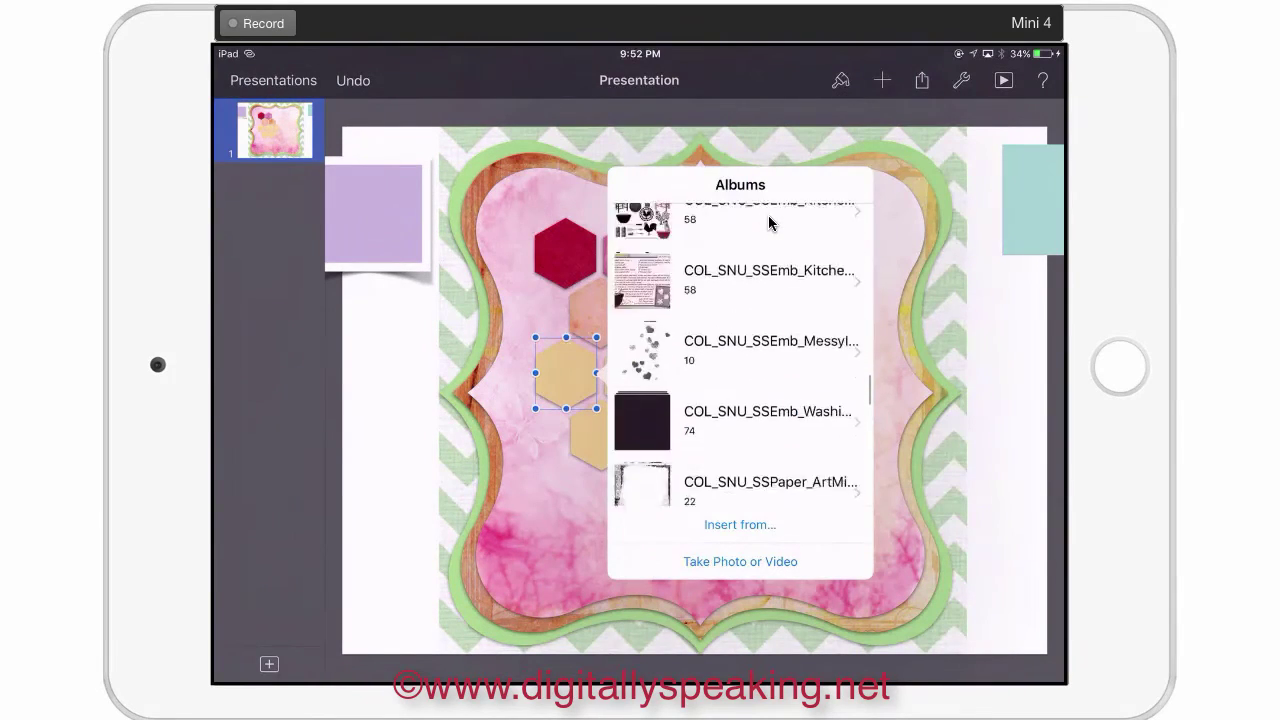
pyautogui.scroll(-10, 769, 222)
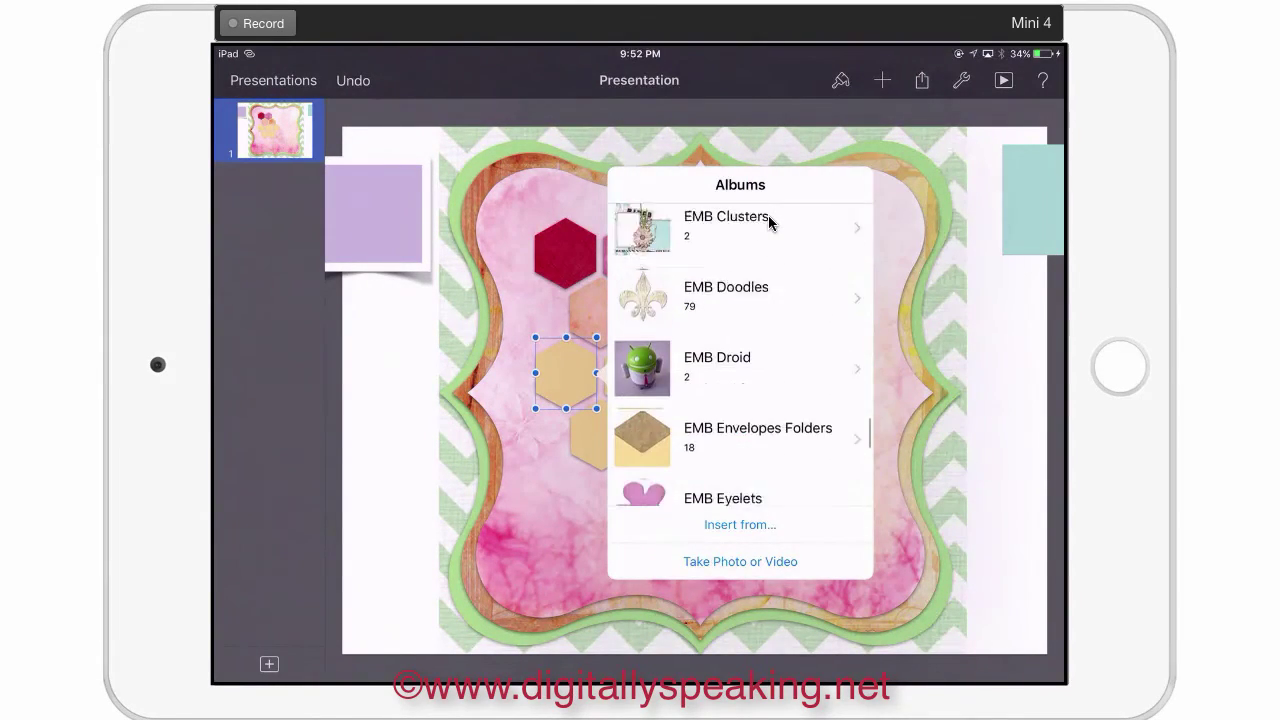
pyautogui.scroll(-2, 769, 222)
pyautogui.scroll(10, 769, 222)
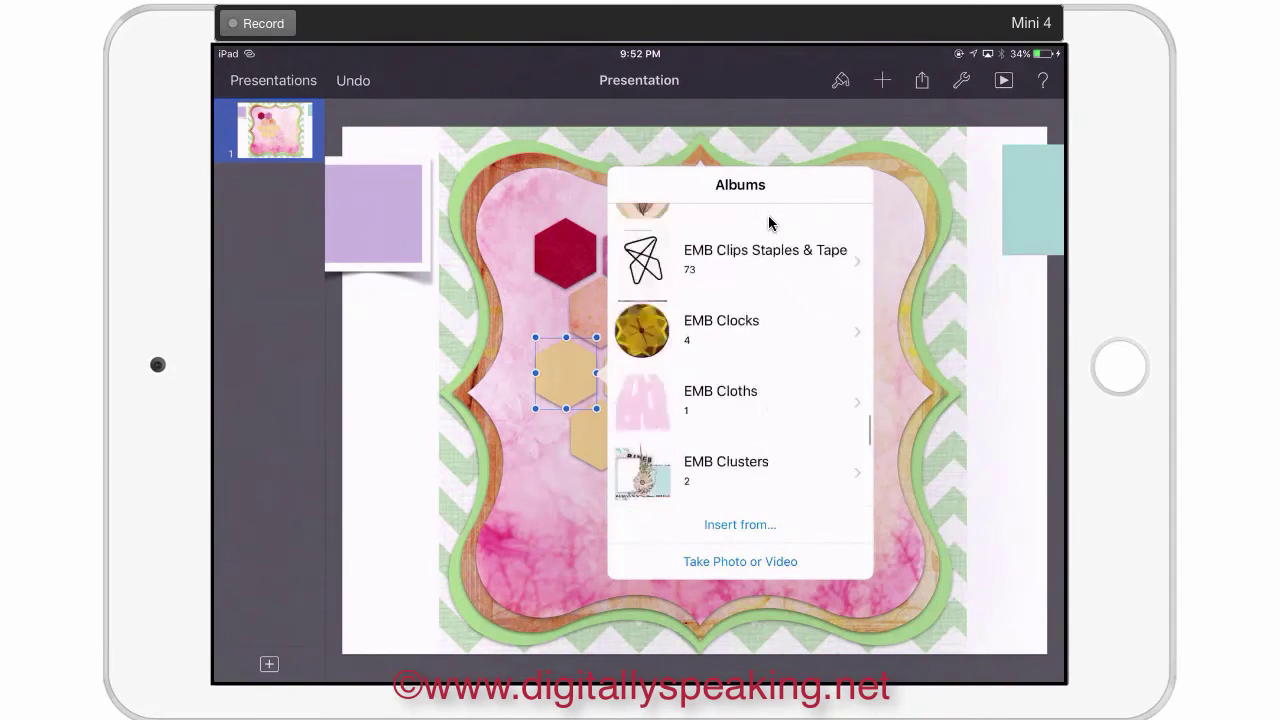
pyautogui.scroll(5, 769, 222)
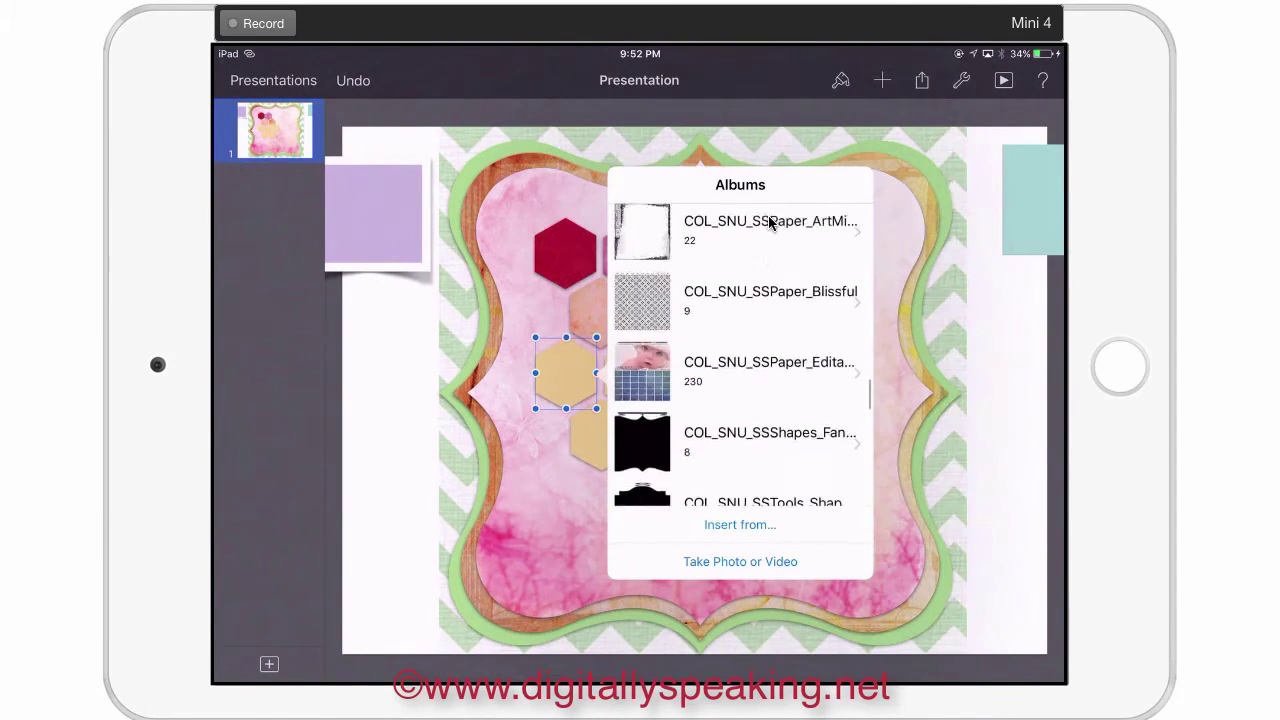
pyautogui.scroll(-3, 769, 222)
pyautogui.scroll(10, 769, 222)
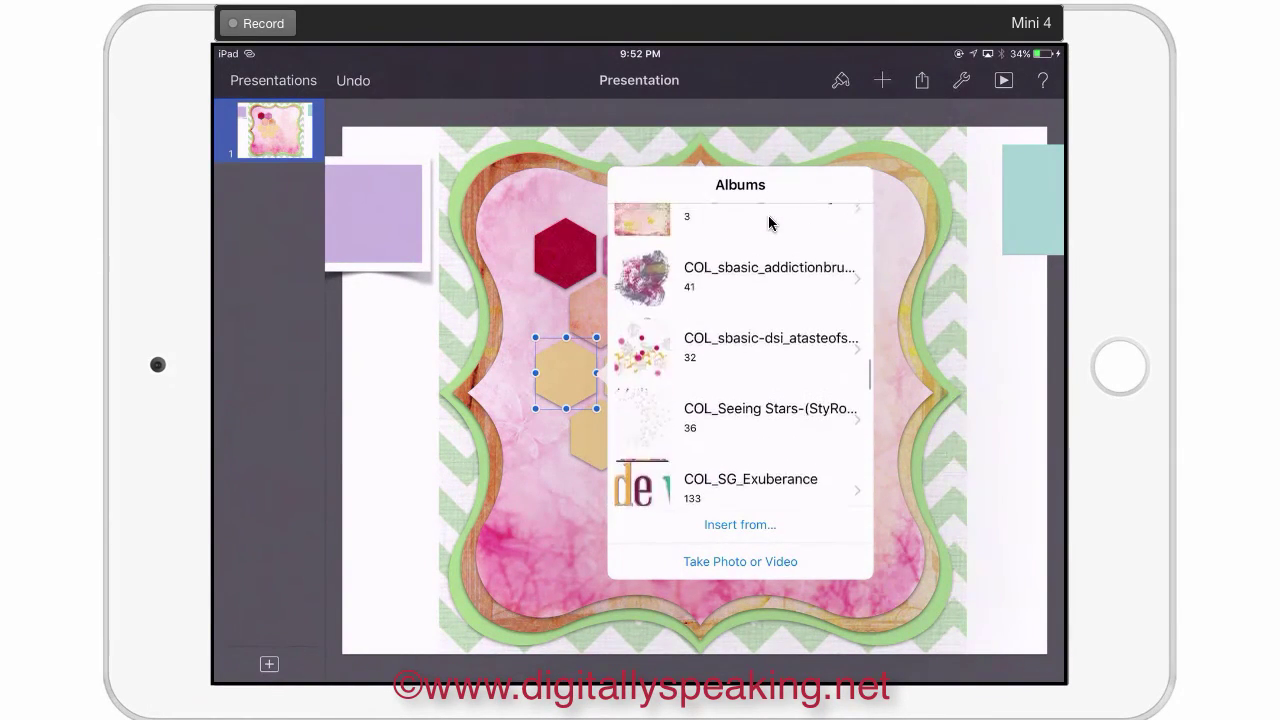
pyautogui.scroll(1, 769, 222)
pyautogui.click(769, 222)
pyautogui.click(769, 222)
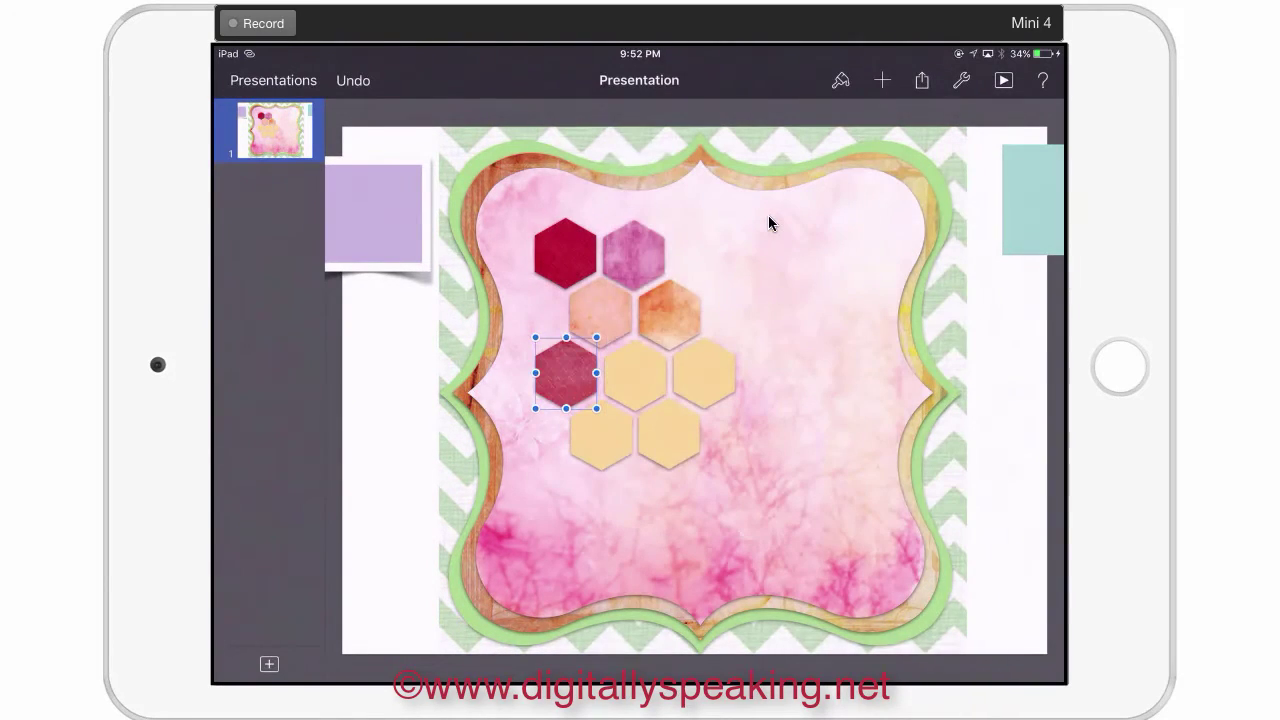
# Replace the image in the third row's middle hexagon with the magenta wood-grain paper from the rosey paper album
pyautogui.click(635, 375)
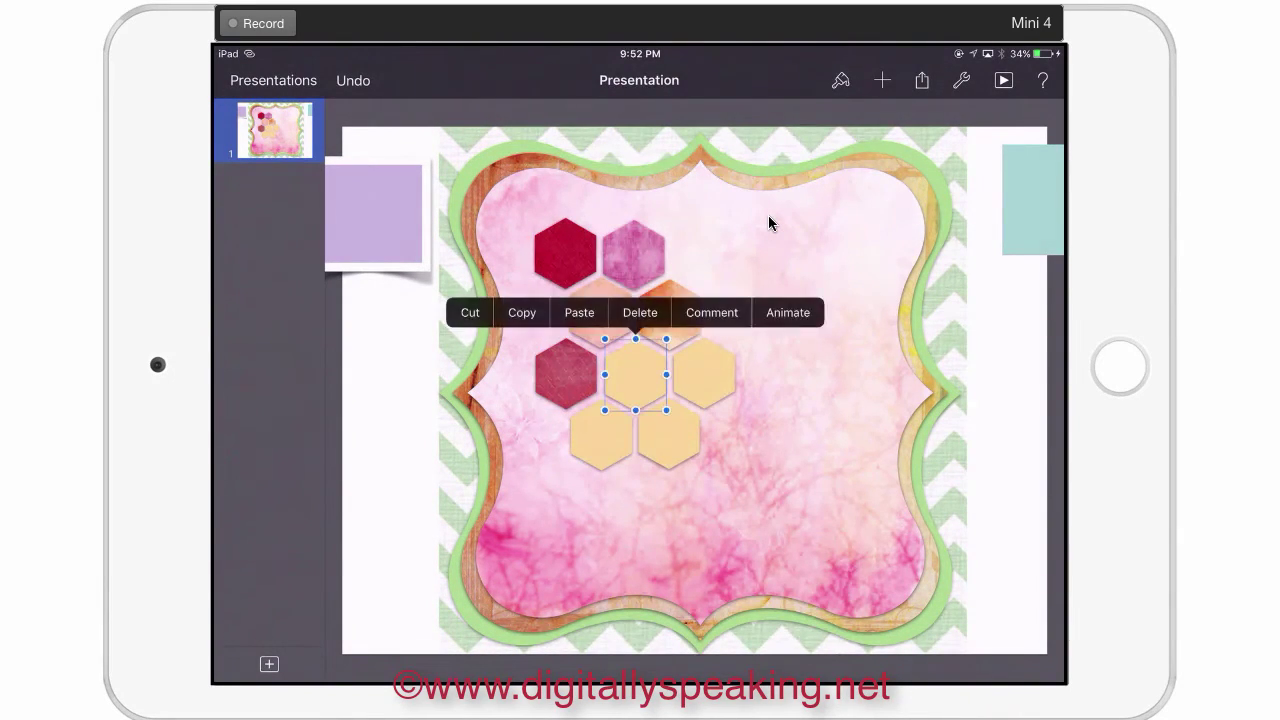
pyautogui.click(635, 375)
pyautogui.scroll(-10, 769, 222)
pyautogui.scroll(-8, 769, 222)
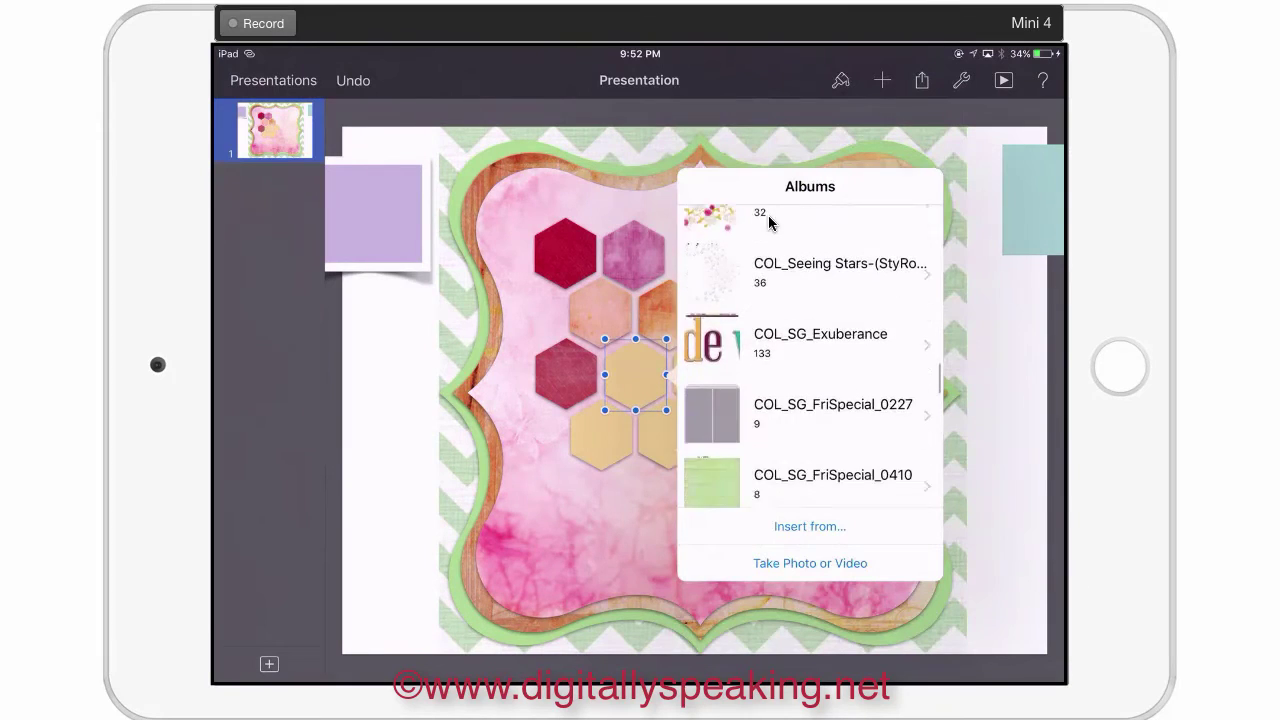
pyautogui.scroll(8, 769, 222)
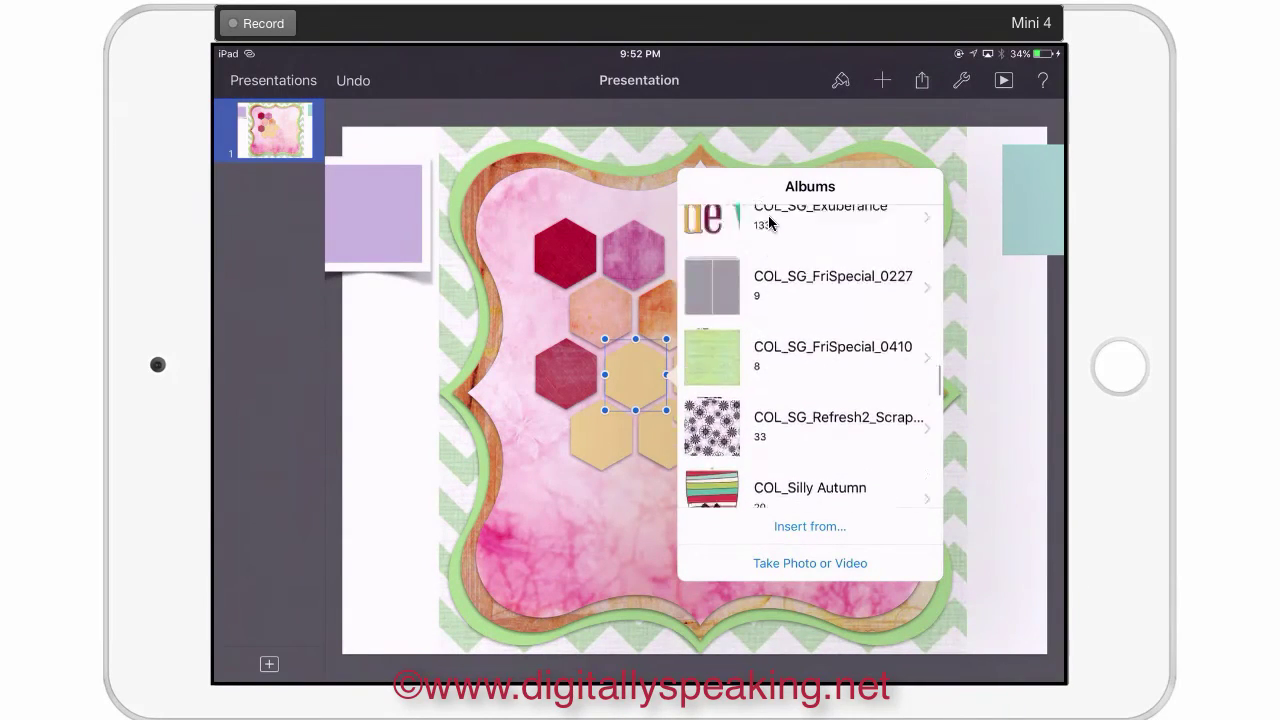
pyautogui.scroll(3, 769, 222)
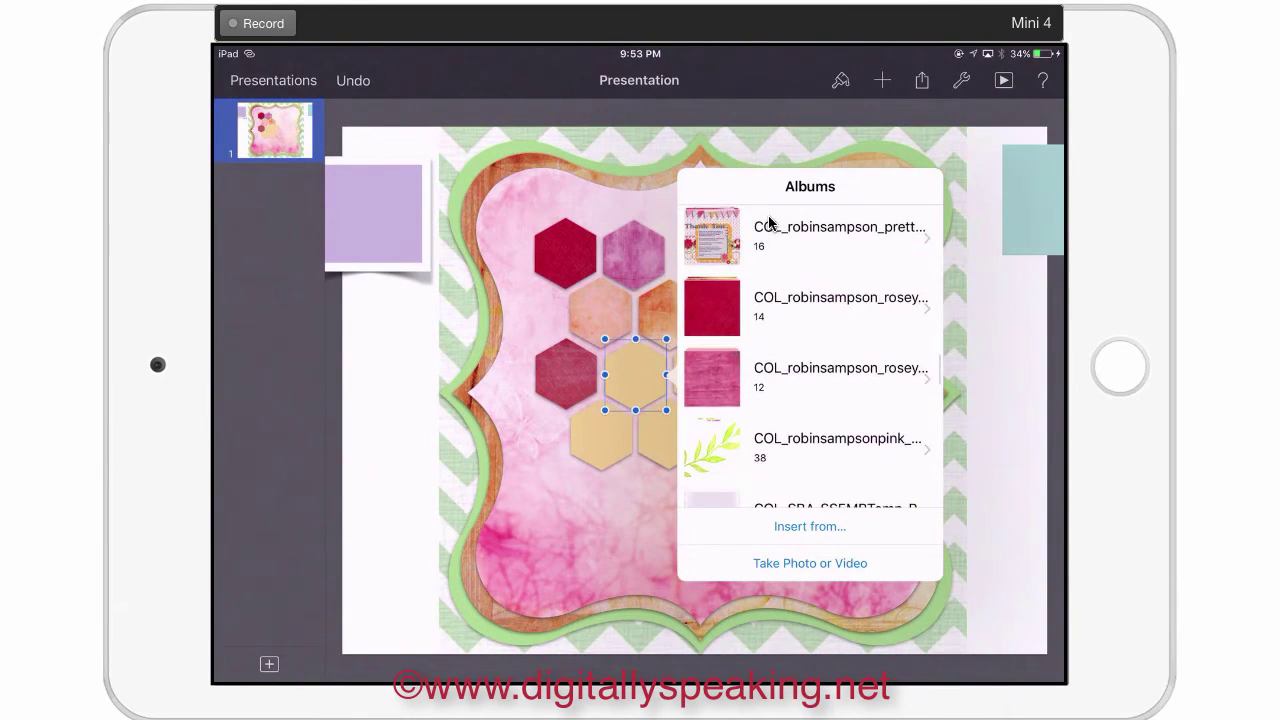
pyautogui.click(810, 375)
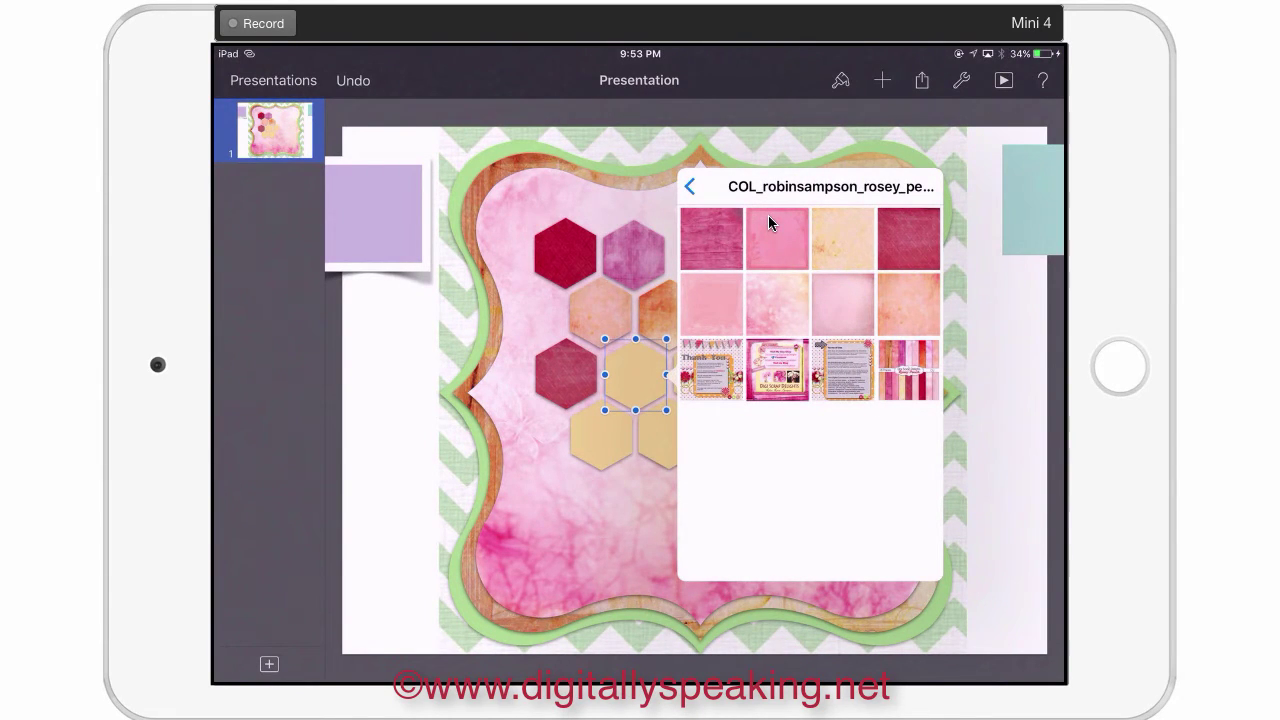
pyautogui.click(769, 222)
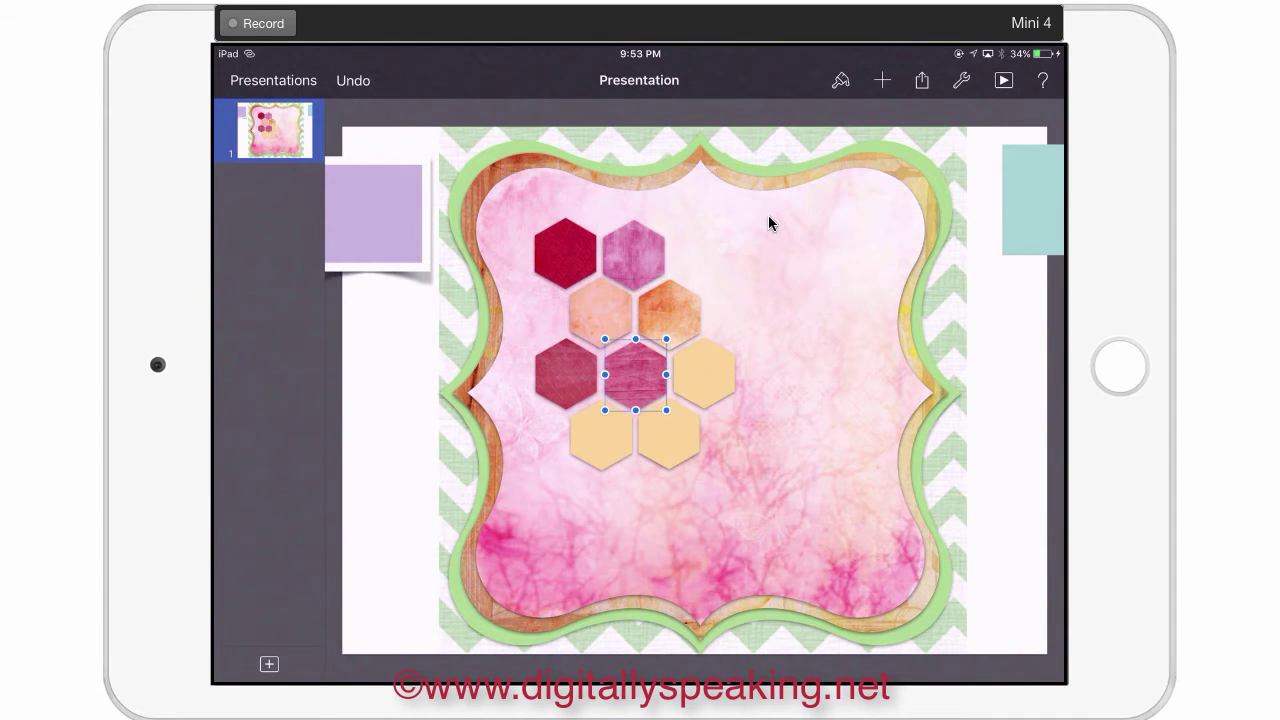
# Swap the third row's dark rose hexagon with the second row's orange hexagon
pyautogui.click(566, 373)
pyautogui.scroll(5, 769, 222)
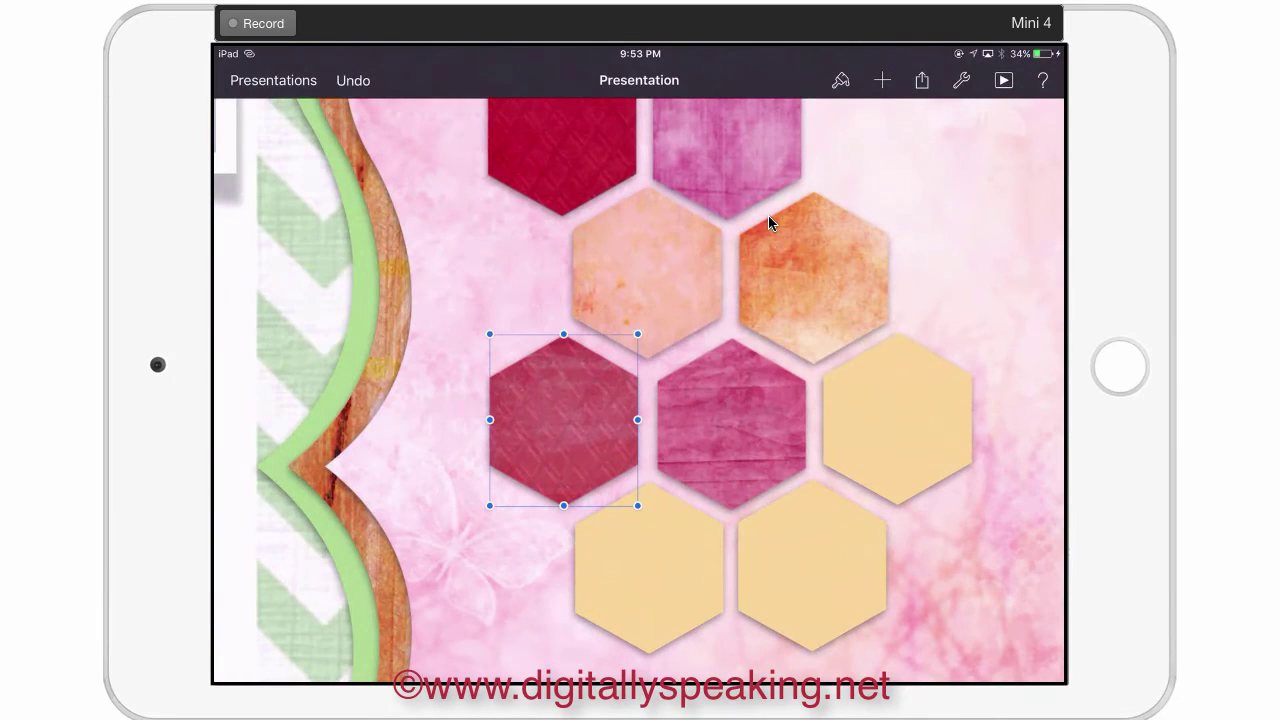
pyautogui.moveTo(564, 420); pyautogui.dragTo(972, 205)
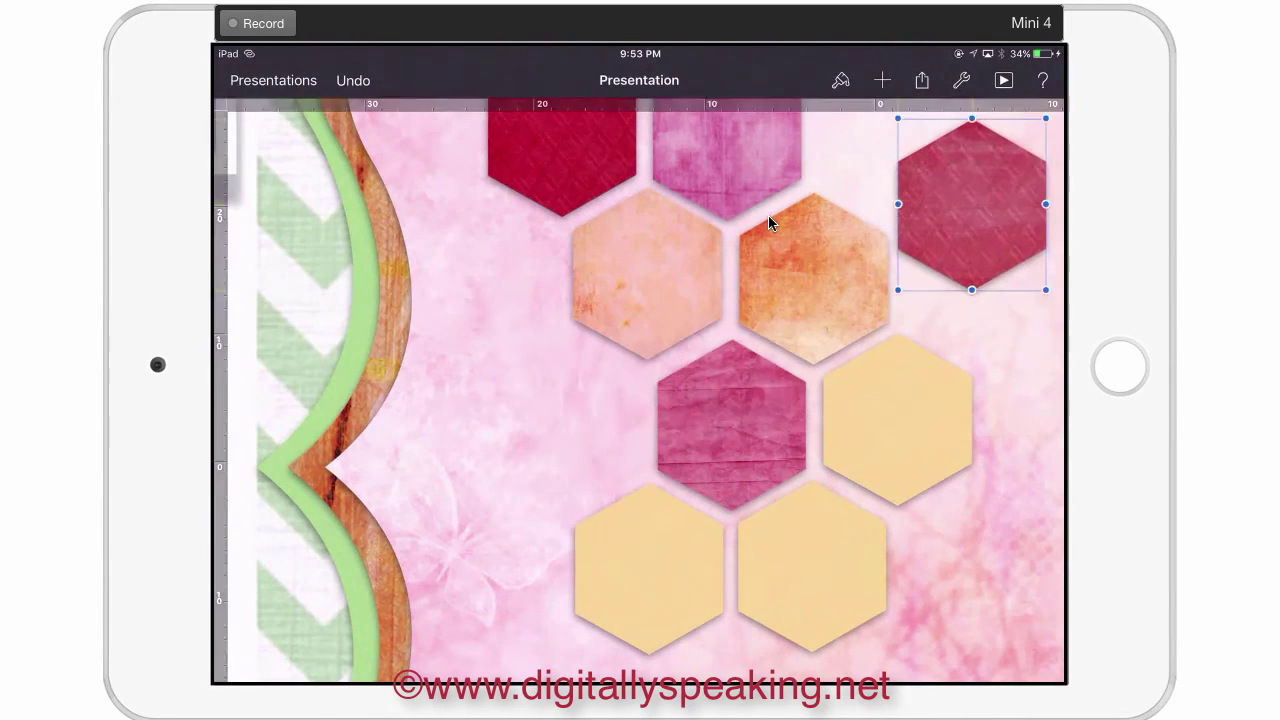
pyautogui.click(813, 278)
pyautogui.moveTo(769, 222); pyautogui.dragTo(526, 369)
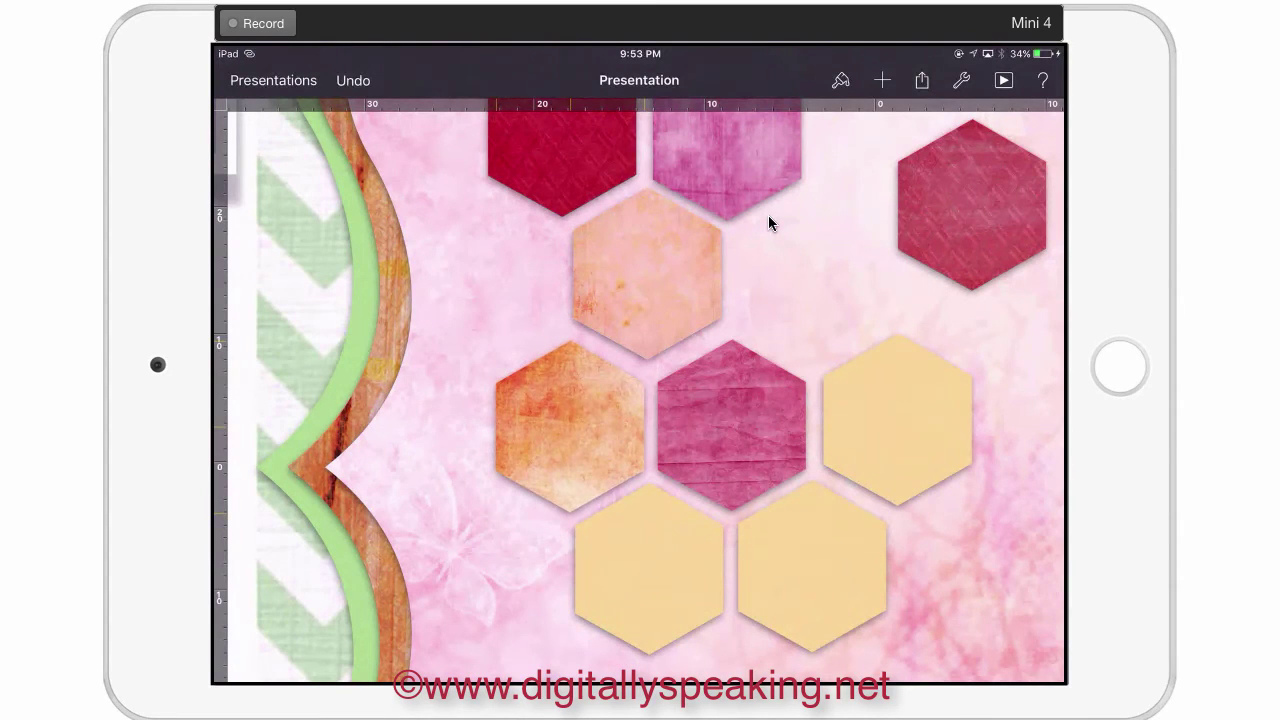
pyautogui.click(972, 205)
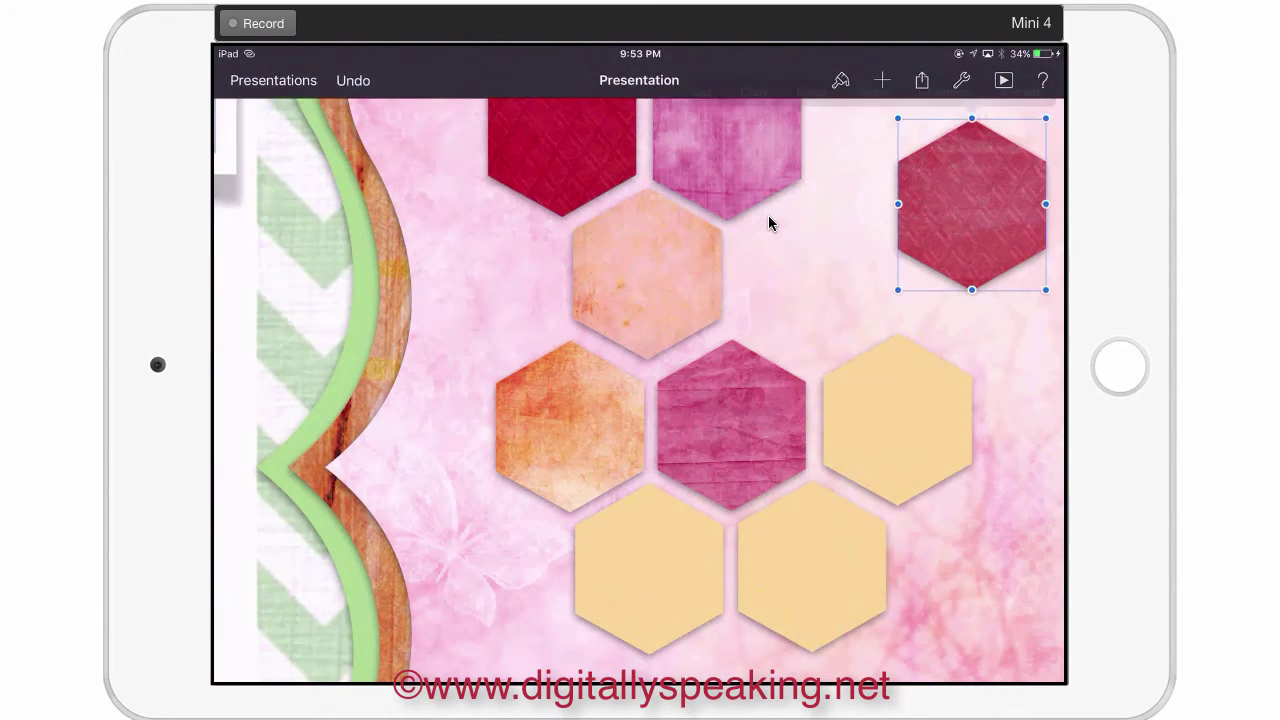
pyautogui.moveTo(971, 203); pyautogui.dragTo(808, 277)
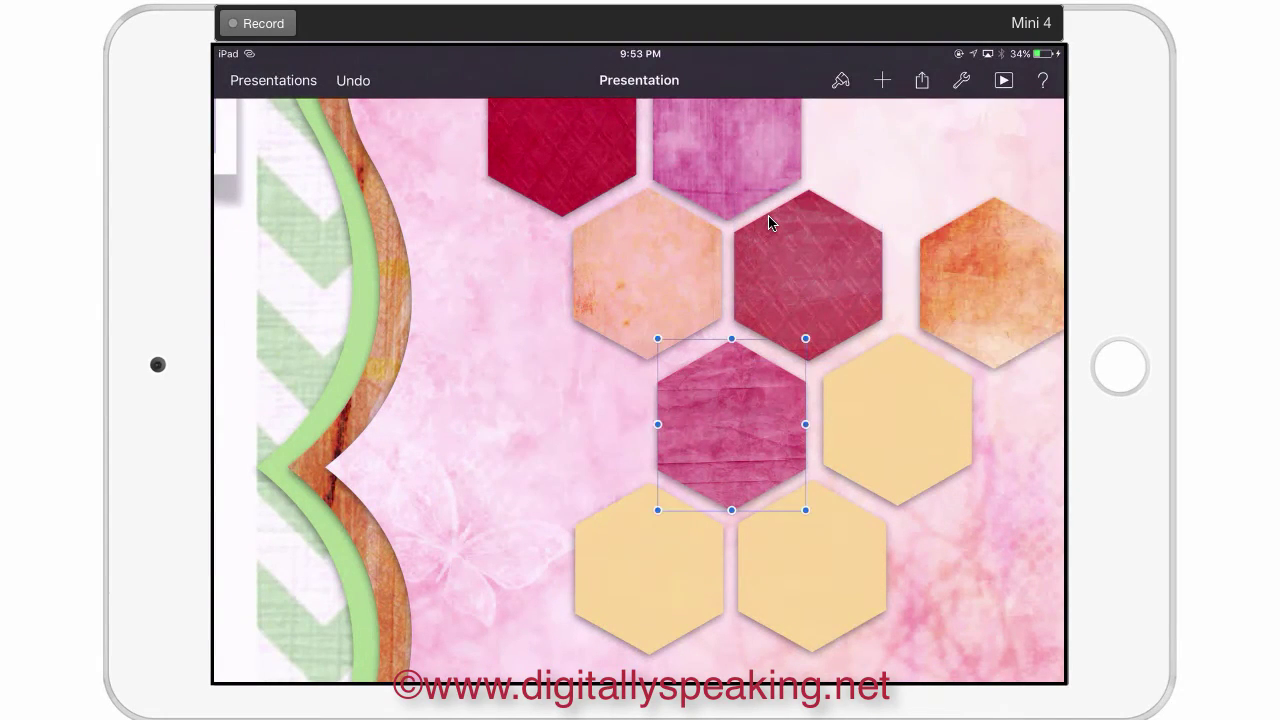
# Move the magenta wood-grain hexagon to the start of the third row and place the orange hexagon in the row's middle spot
pyautogui.moveTo(731, 424); pyautogui.dragTo(566, 418)
pyautogui.click(990, 280)
pyautogui.moveTo(990, 280); pyautogui.dragTo(731, 419)
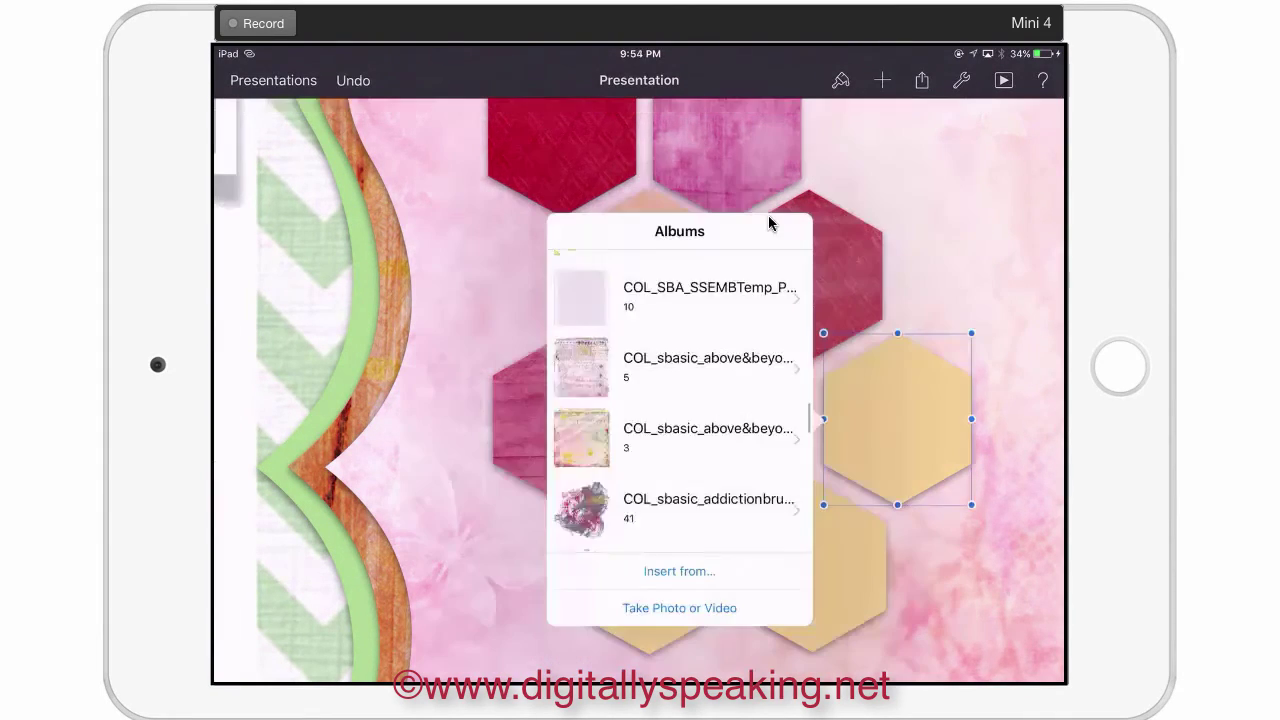
# Replace the image in the third row's right hexagon with the pale pink paper from the rosey paper album
pyautogui.scroll(3, 680, 400)
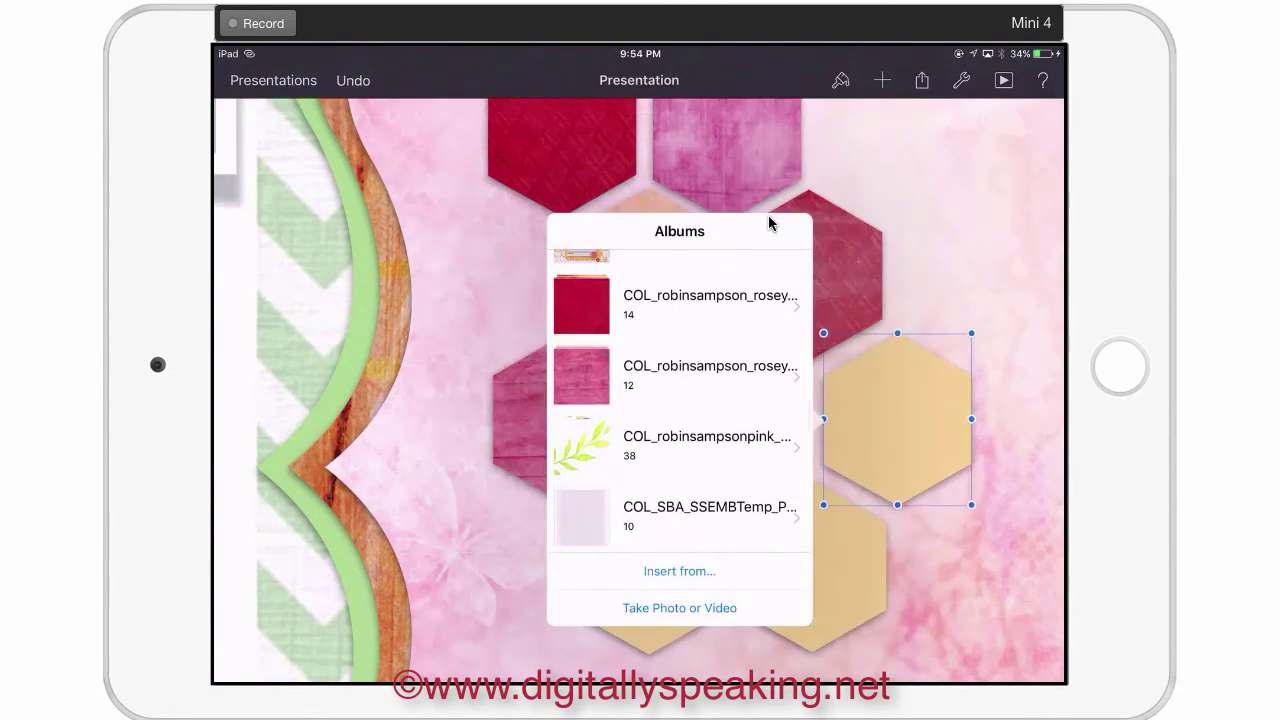
pyautogui.click(680, 406)
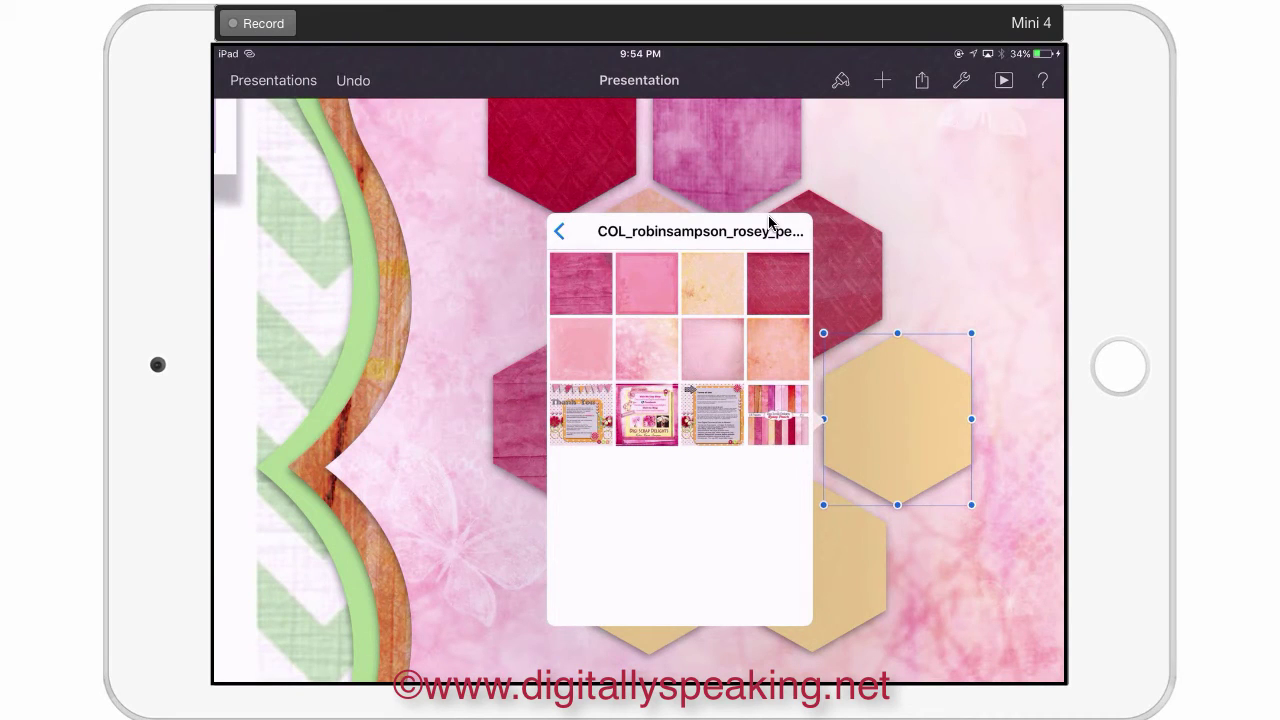
pyautogui.click(712, 348)
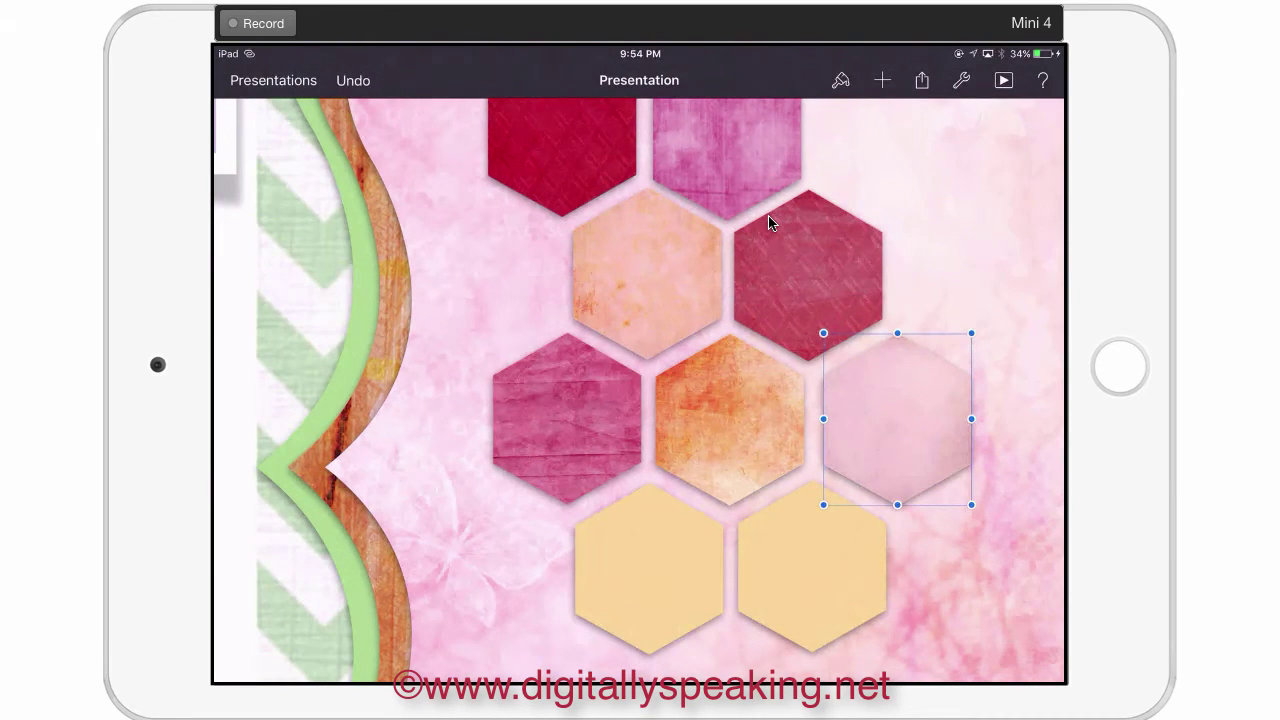
# Open the photo albums to choose a replacement image for the fourth row's left hexagon
pyautogui.click(649, 567)
pyautogui.click(841, 80)
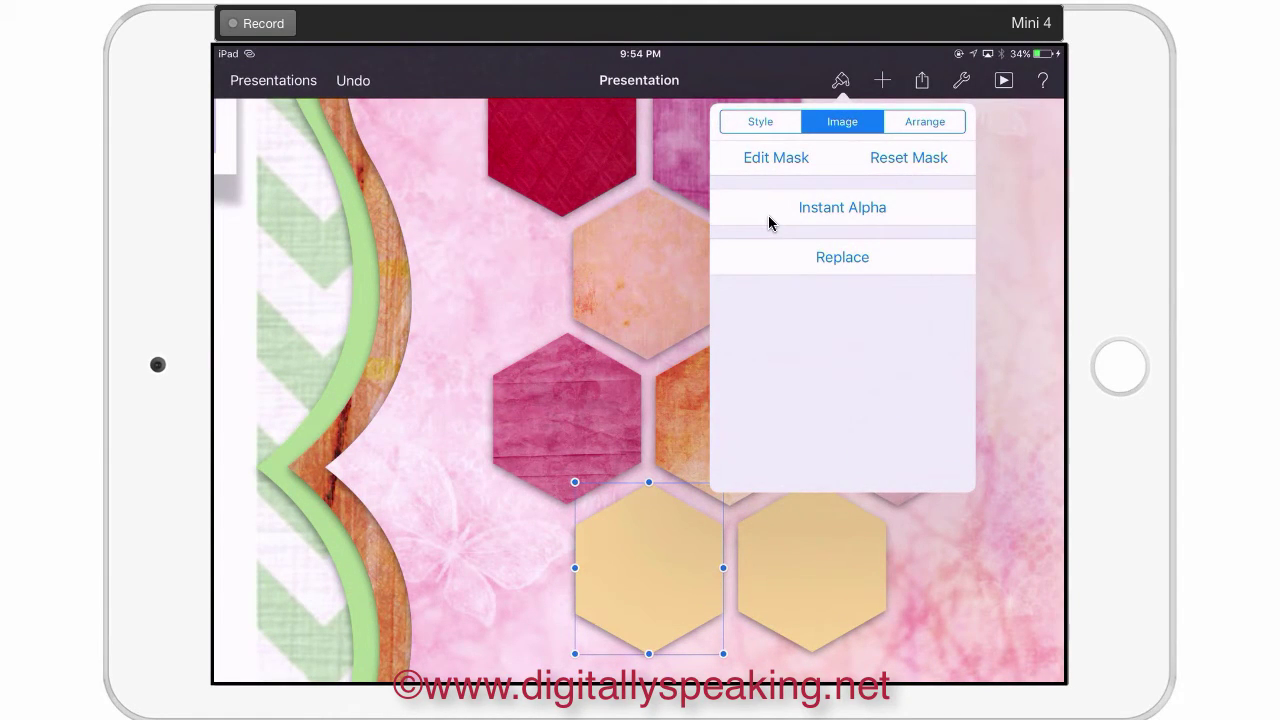
pyautogui.click(842, 257)
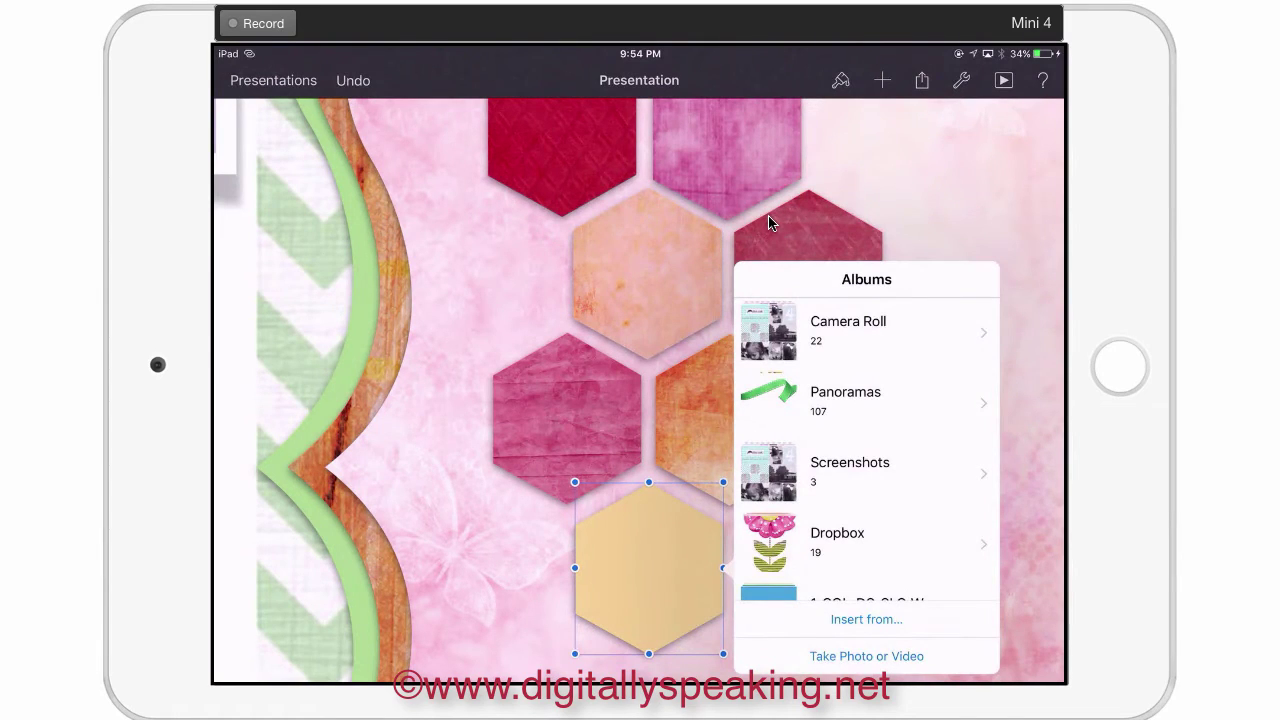
# Replace the fourth row's first yellow hexagon image with the light pink speckled paper from the 14-image COL_robinsampson_rosey_pe... album
pyautogui.scroll(-10, 866, 450)
pyautogui.click(866, 438)
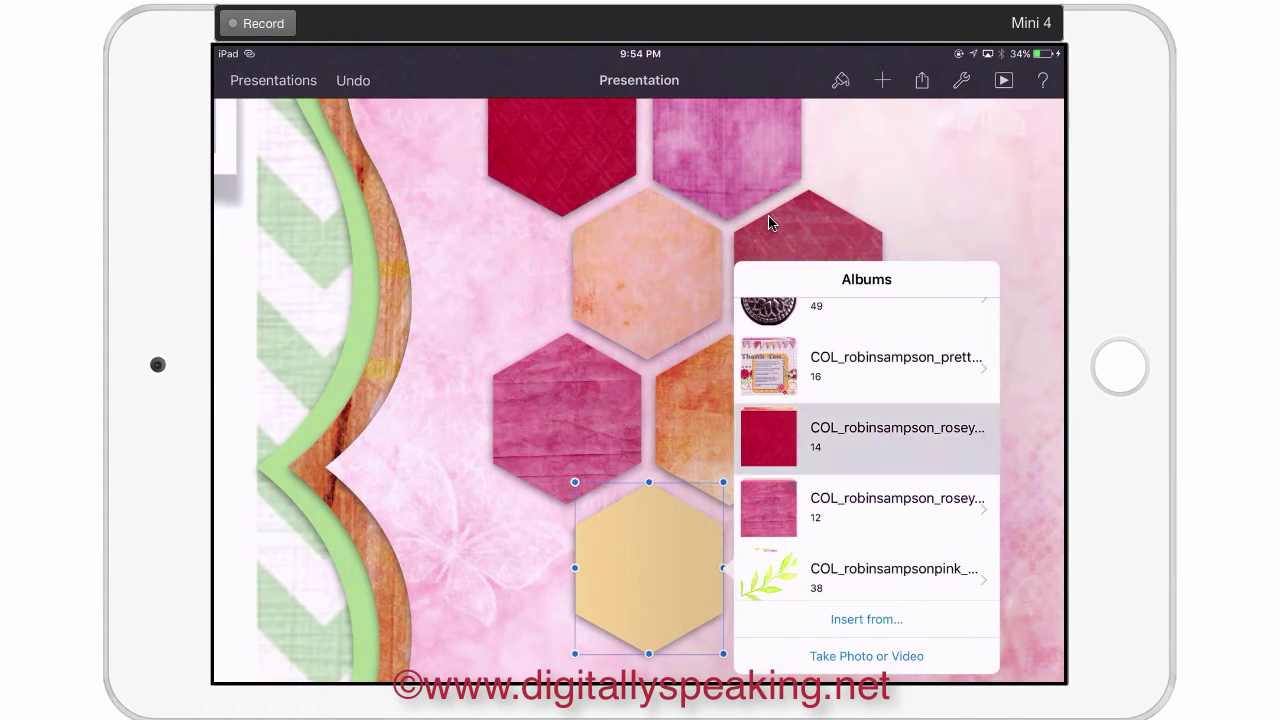
pyautogui.click(767, 396)
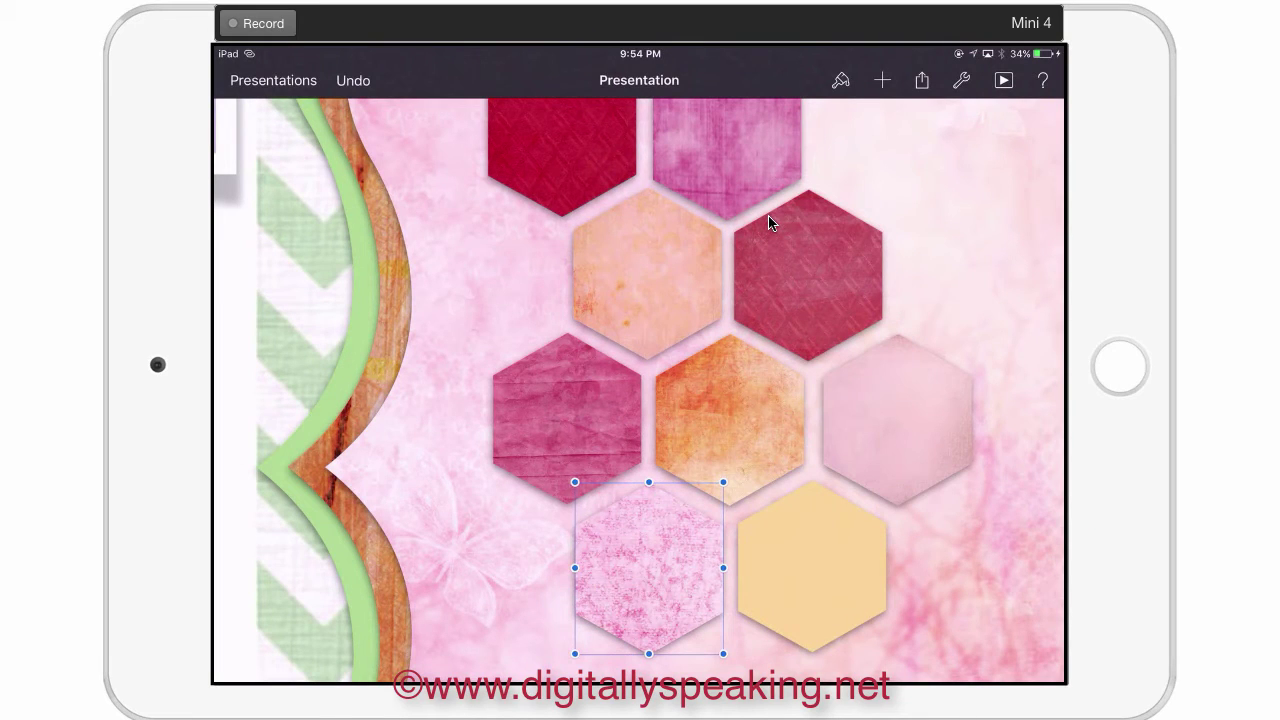
# Replace the remaining yellow hexagon's image with the coral pink floral paper from the 14-image COL_robinsampson_rosey_pe... album
pyautogui.click(811, 565)
pyautogui.click(840, 80)
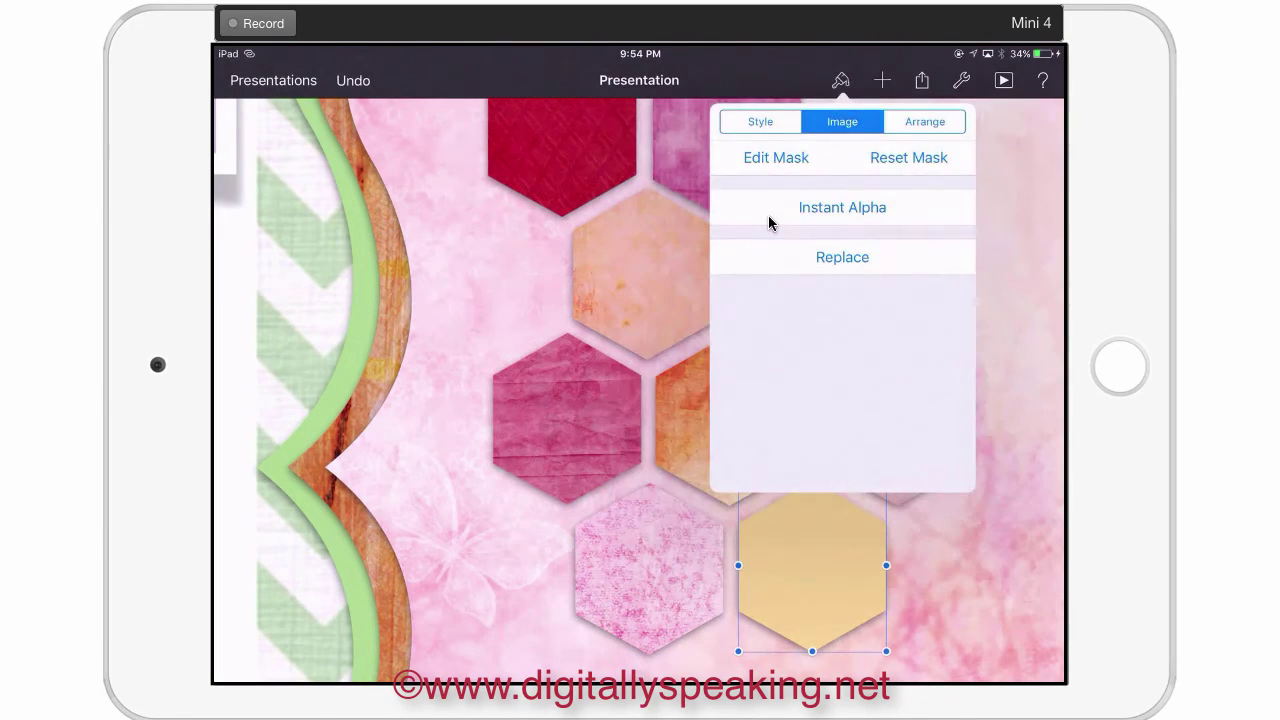
pyautogui.click(842, 257)
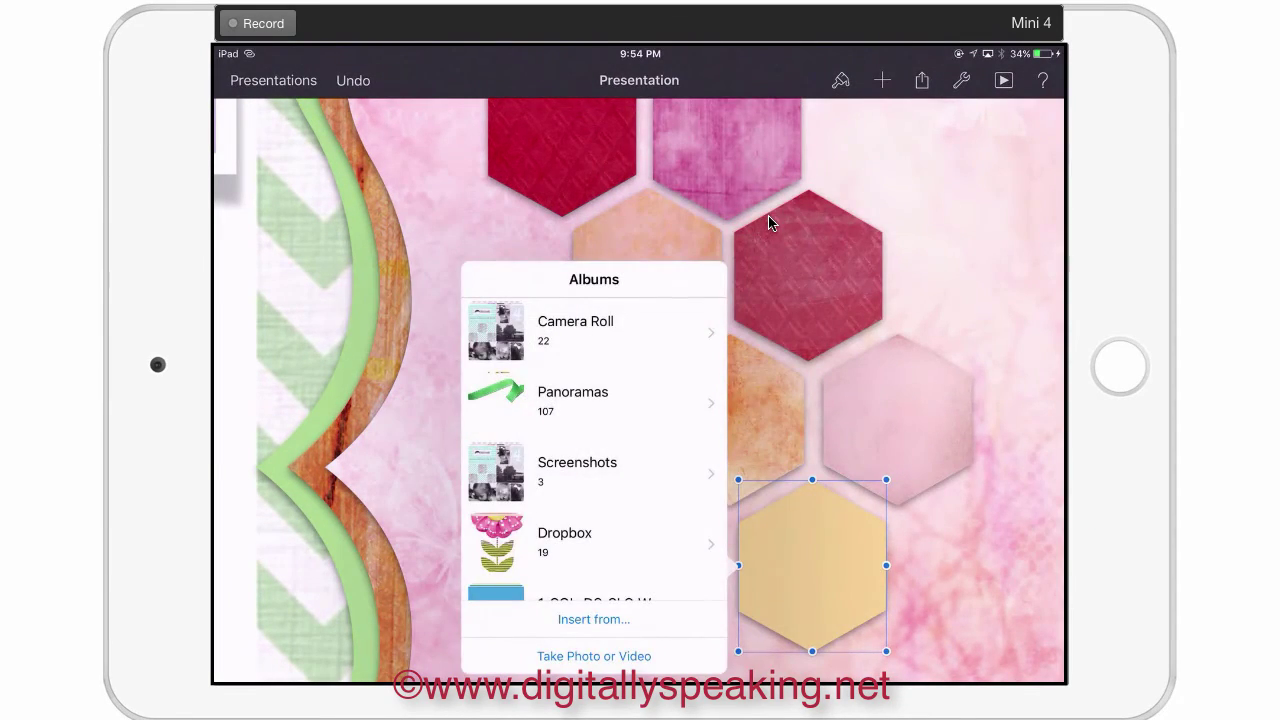
pyautogui.scroll(-20, 594, 450)
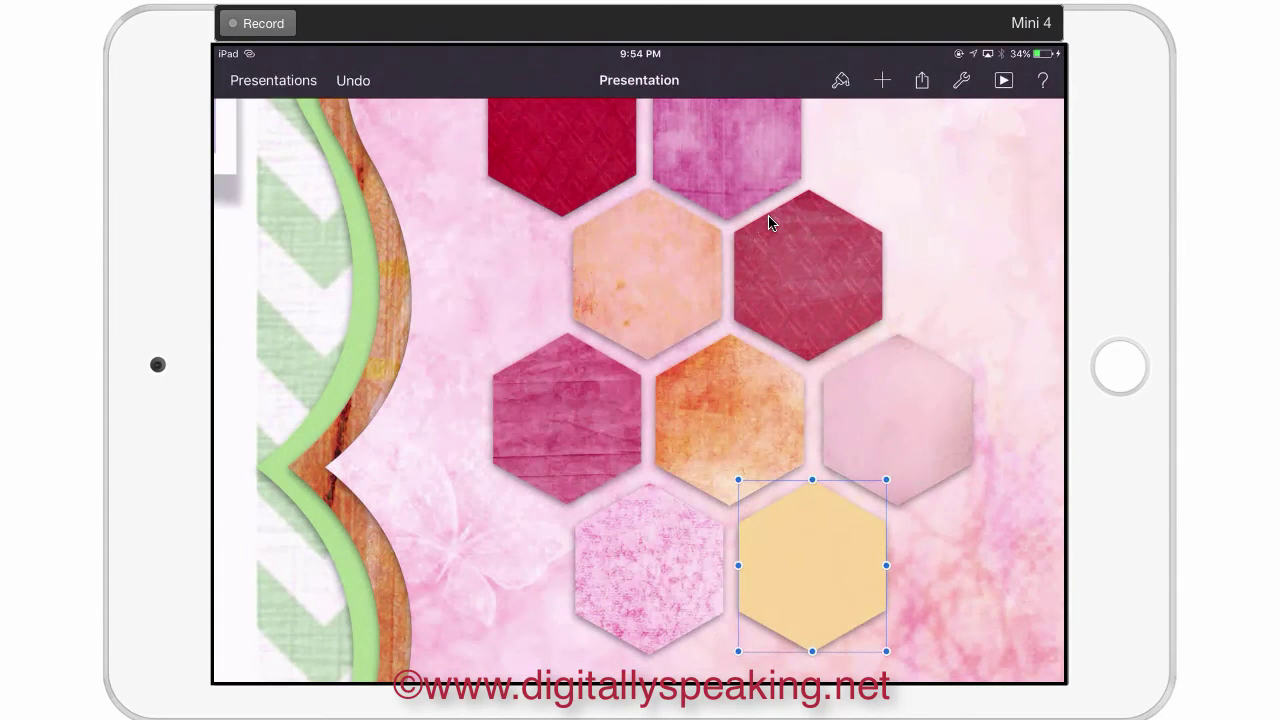
pyautogui.click(840, 80)
pyautogui.click(843, 257)
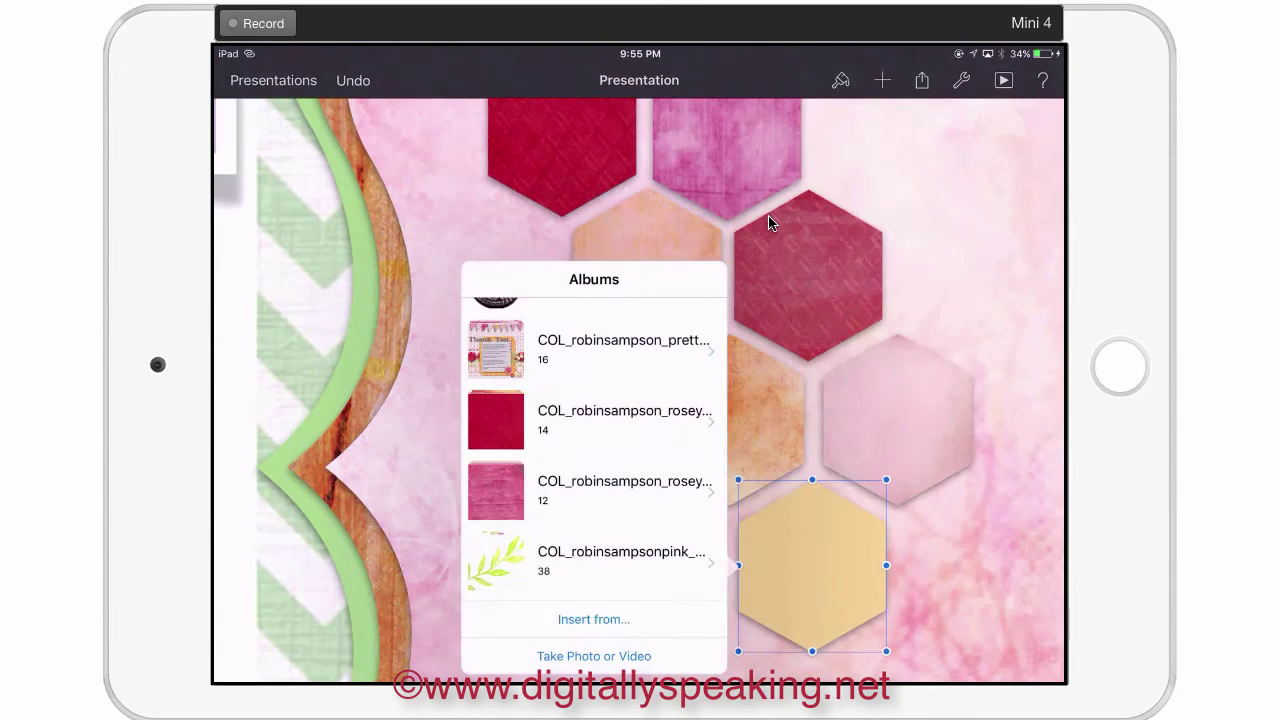
pyautogui.click(625, 420)
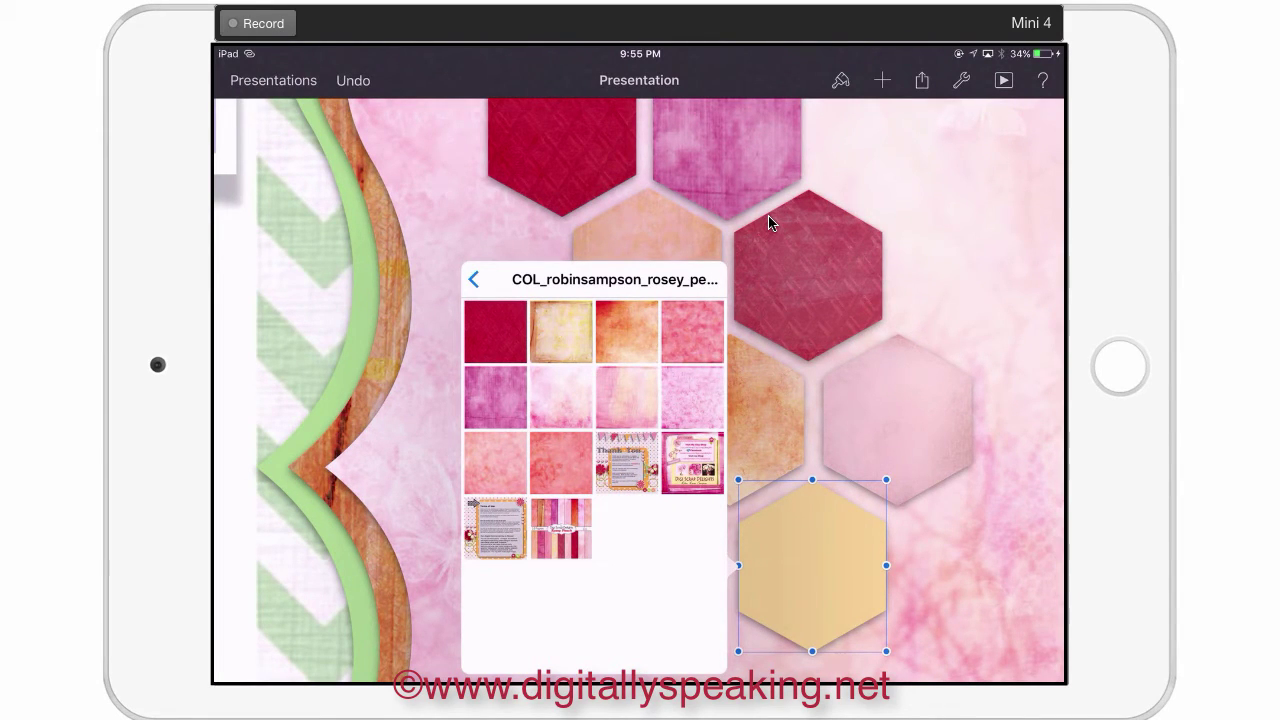
pyautogui.click(692, 332)
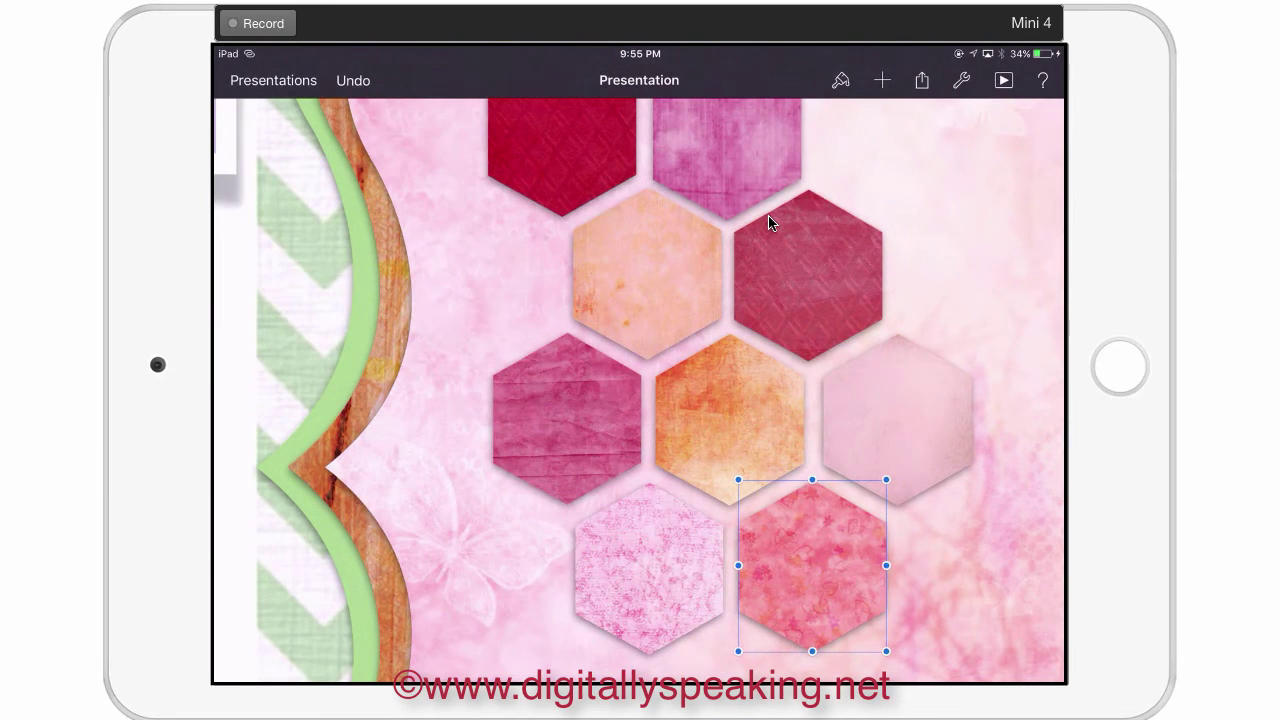
# Open the finished hexagon scrapbook layout in the KeyLife 2016 folder to review its arrangement, and return to the working presentation
pyautogui.scroll(-5, 768, 215)
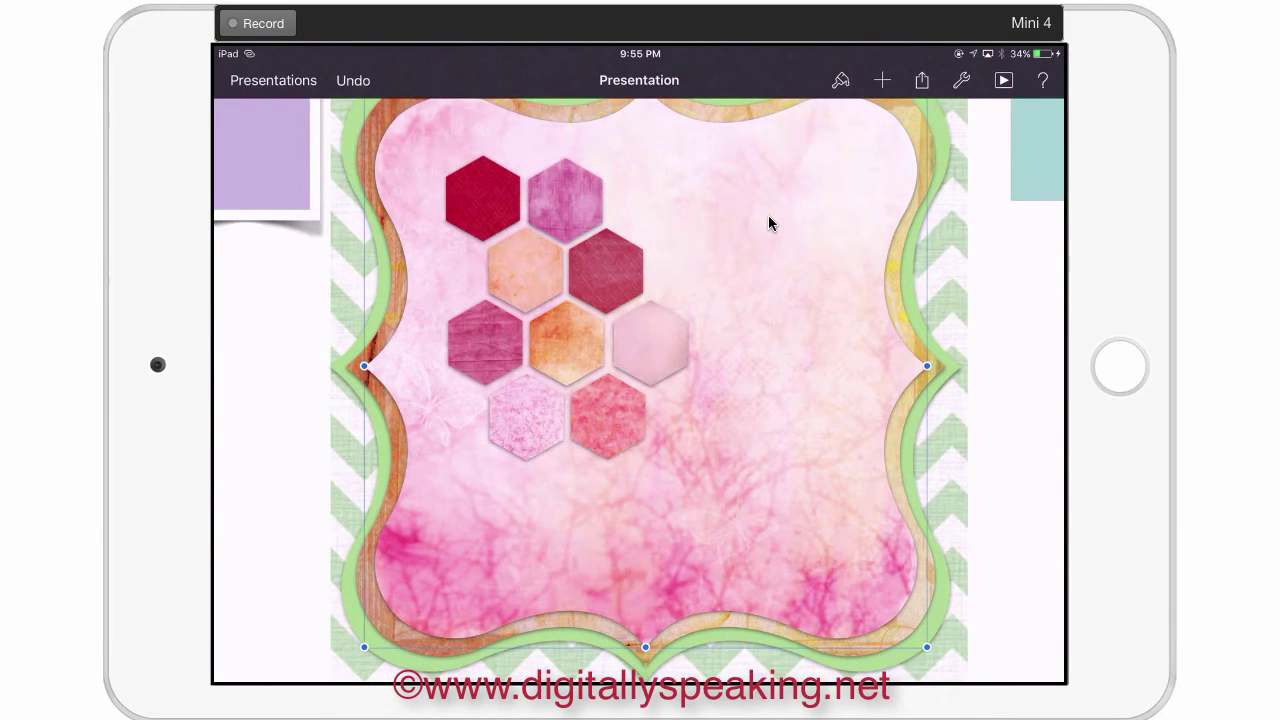
pyautogui.scroll(-5, 768, 215)
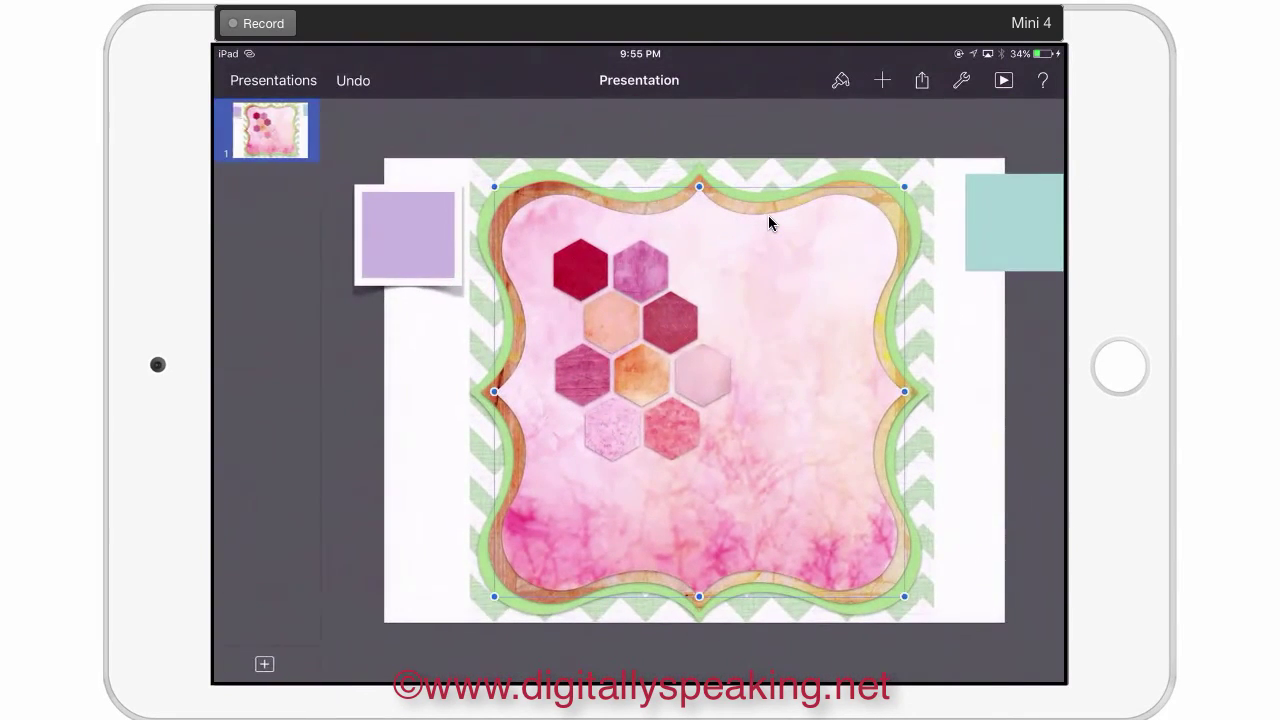
pyautogui.click(273, 80)
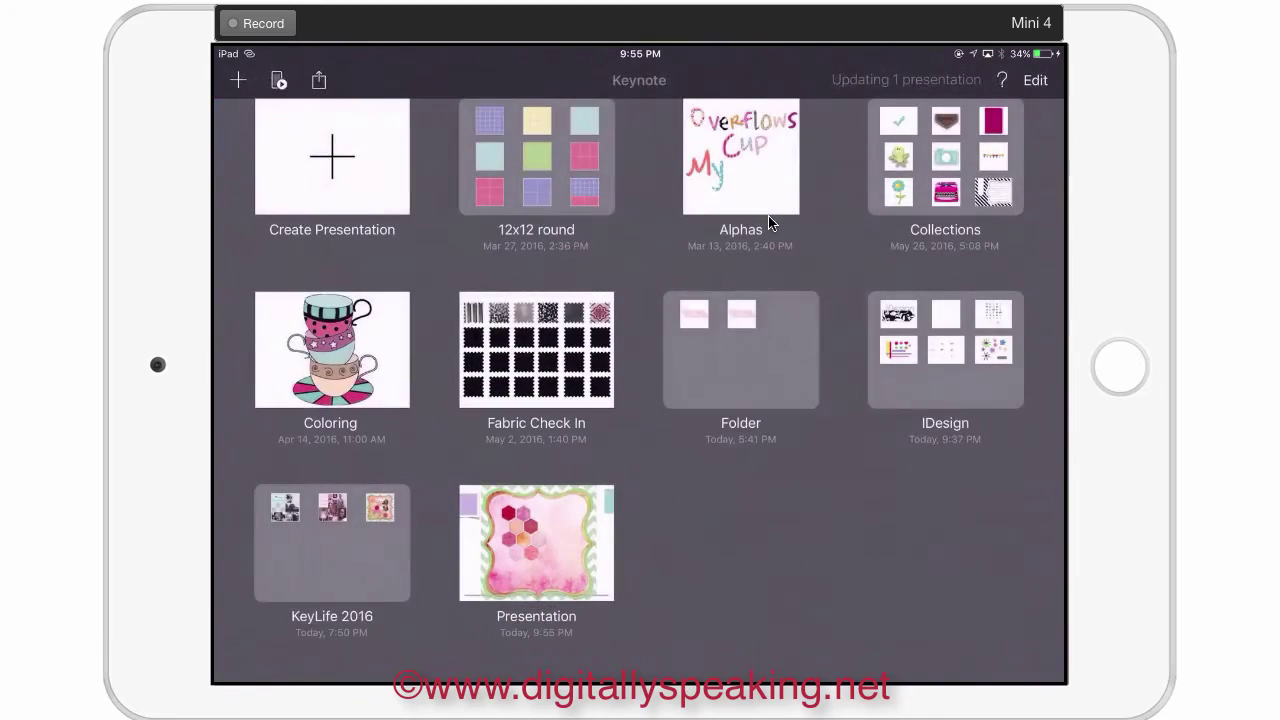
pyautogui.click(332, 545)
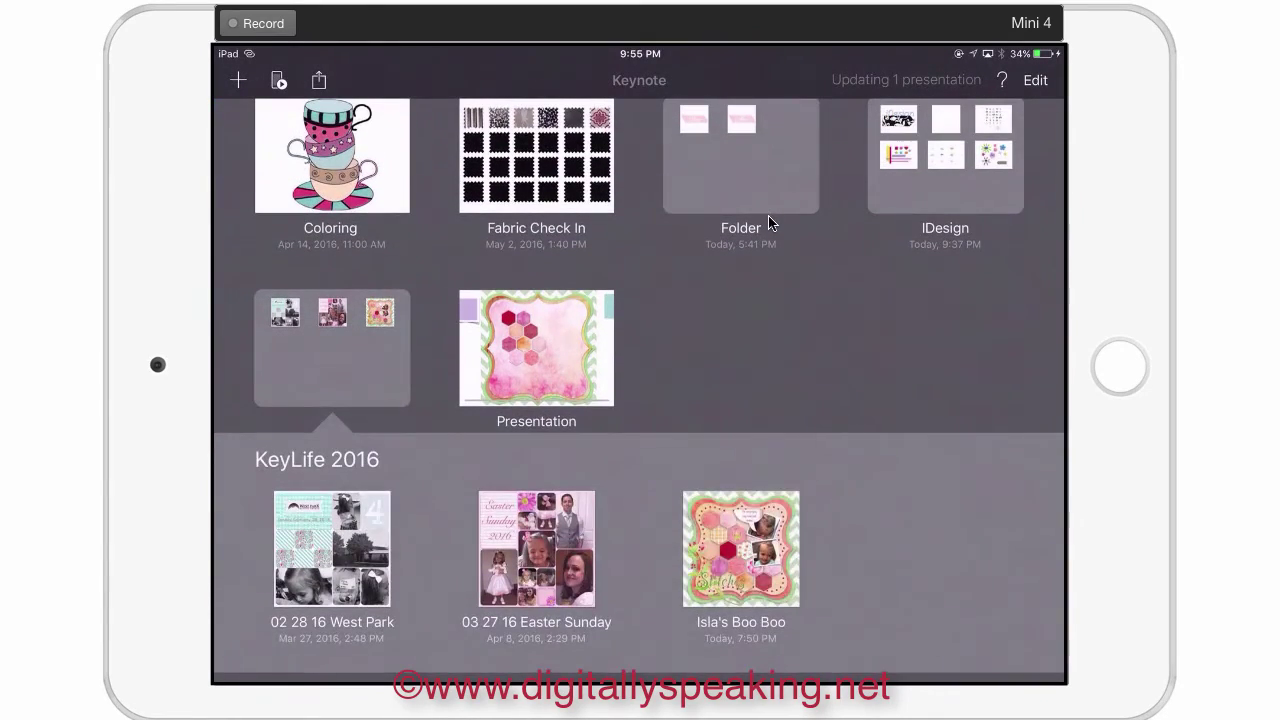
pyautogui.click(740, 548)
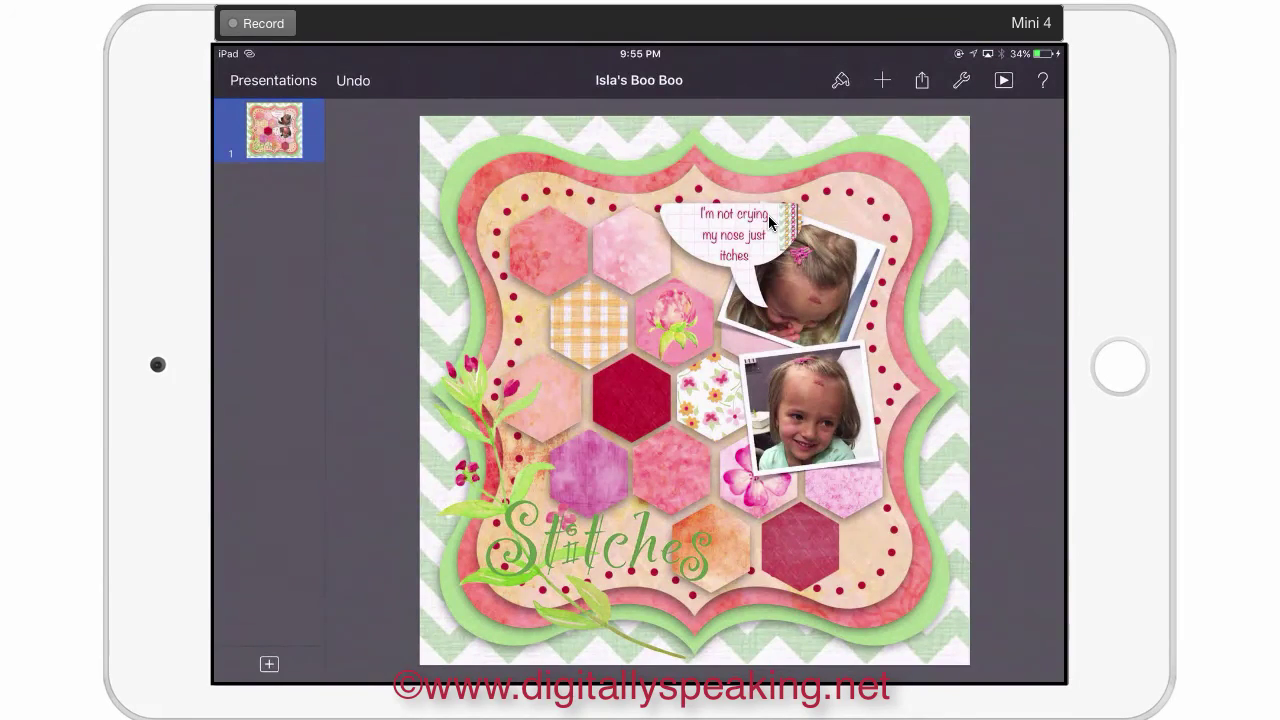
pyautogui.click(273, 80)
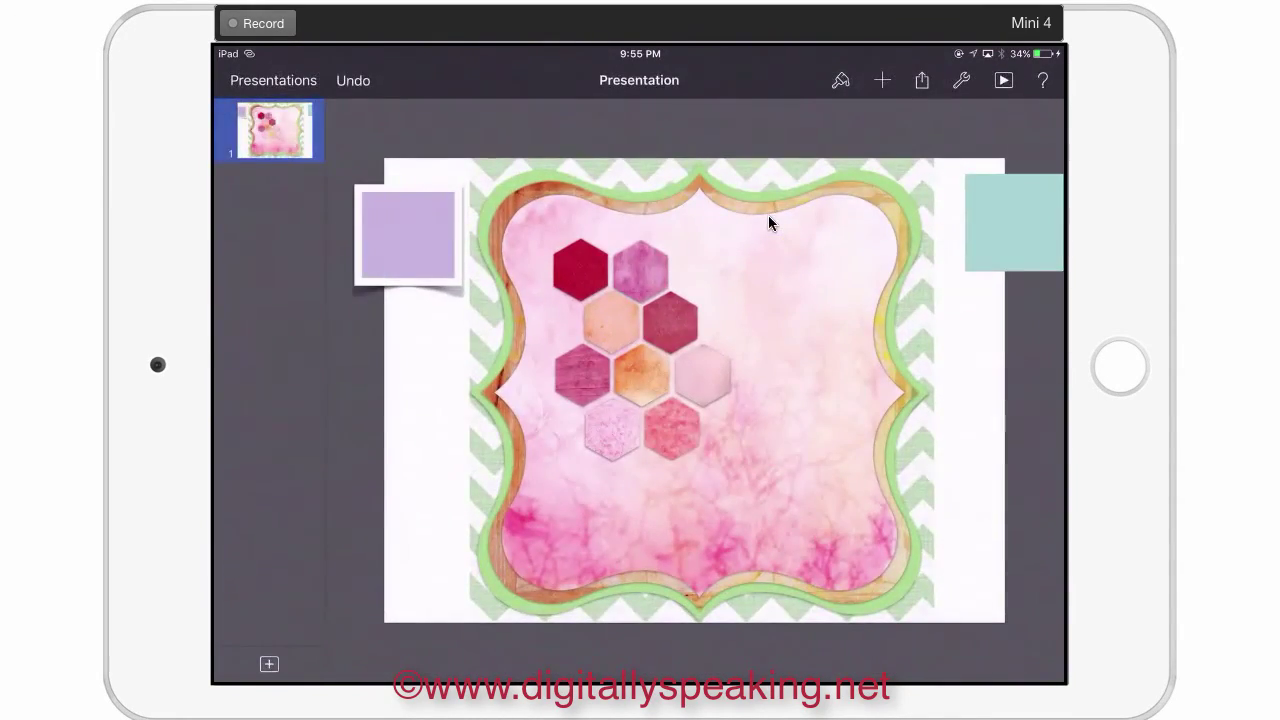
# Copy the coral hexagon, paste a duplicate, and fit it beneath the fourth row, centred between its two hexagons
pyautogui.click(671, 428)
pyautogui.click(671, 428)
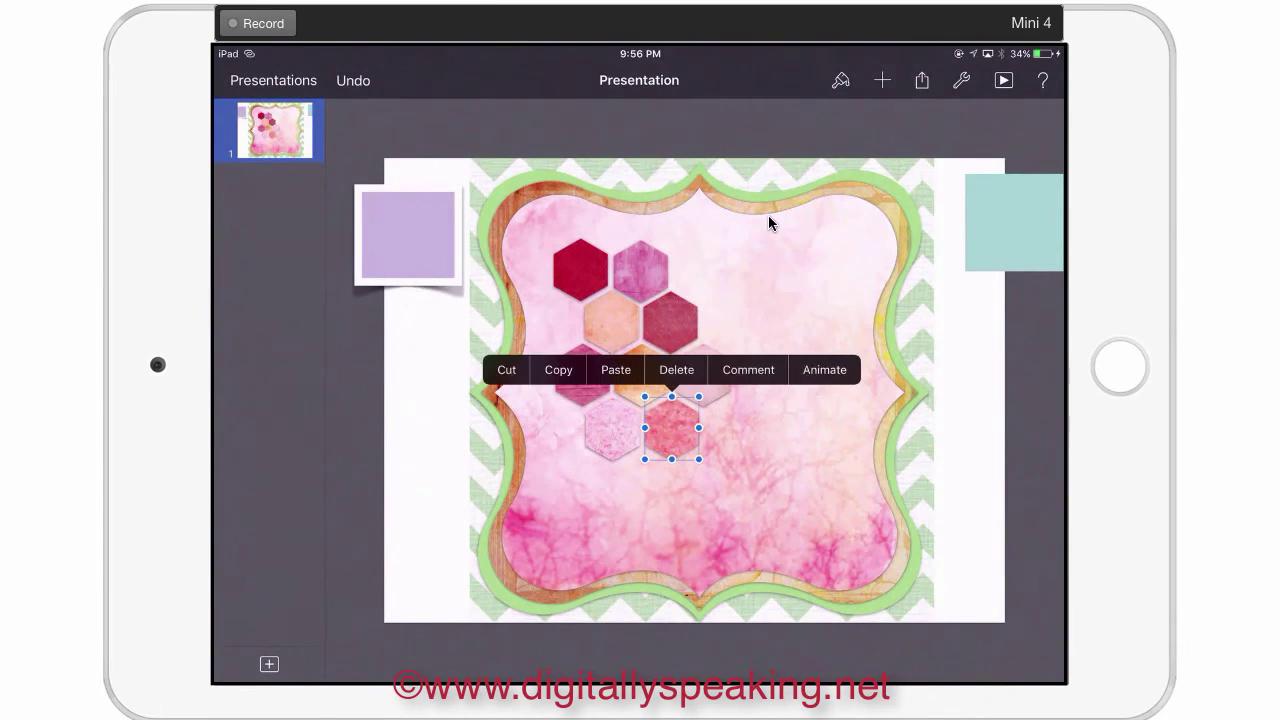
pyautogui.click(558, 370)
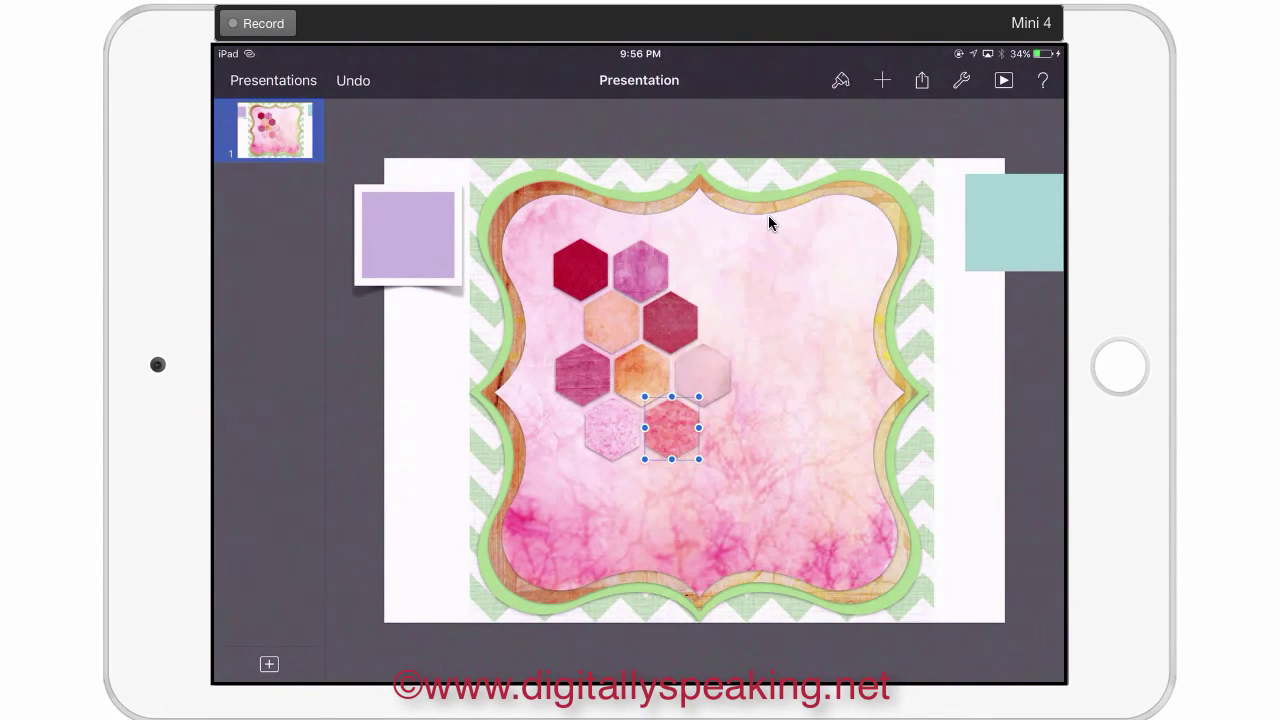
pyautogui.click(427, 504)
pyautogui.click(427, 504)
pyautogui.click(420, 462)
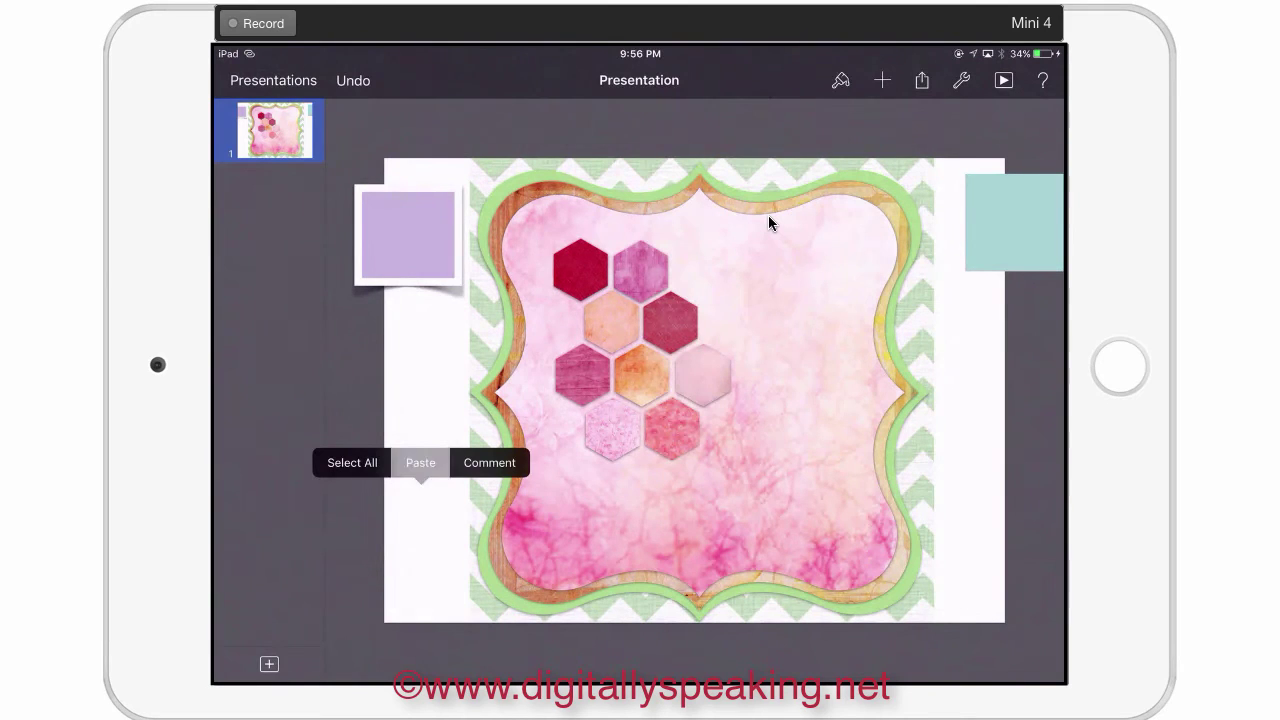
pyautogui.moveTo(427, 503); pyautogui.dragTo(648, 485)
pyautogui.scroll(10, 710, 461)
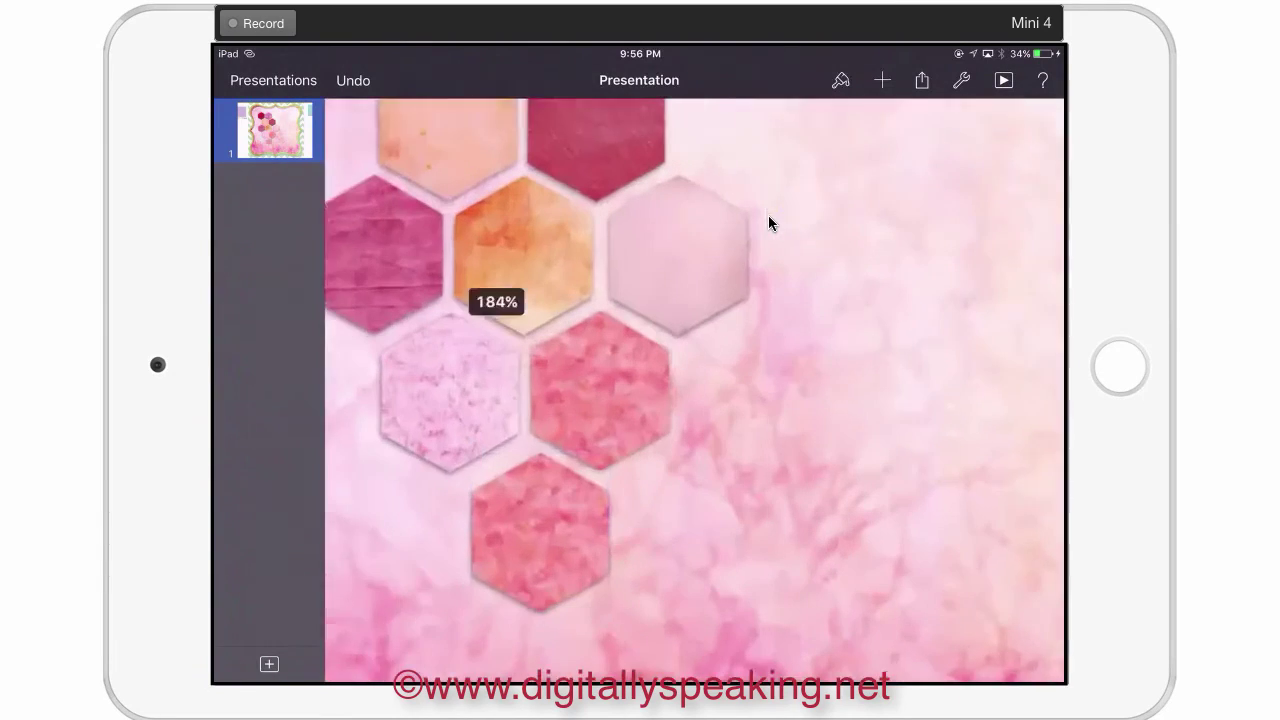
pyautogui.moveTo(540, 524)
pyautogui.mouseDown()
pyautogui.moveTo(523, 537)
pyautogui.moveTo(526, 517)
pyautogui.mouseUp()
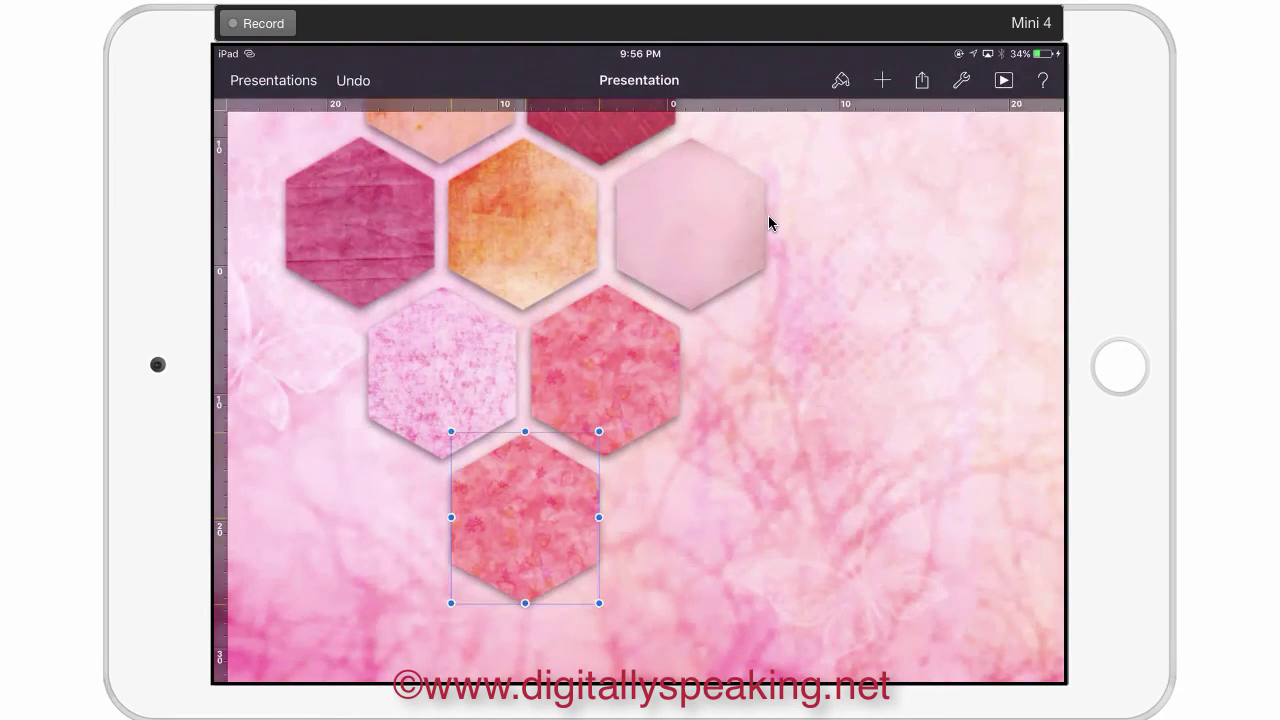
# Paste another coral hexagon and place it at the right end of the fourth row
pyautogui.scroll(-3, 640, 390)
pyautogui.scroll(-3, 640, 390)
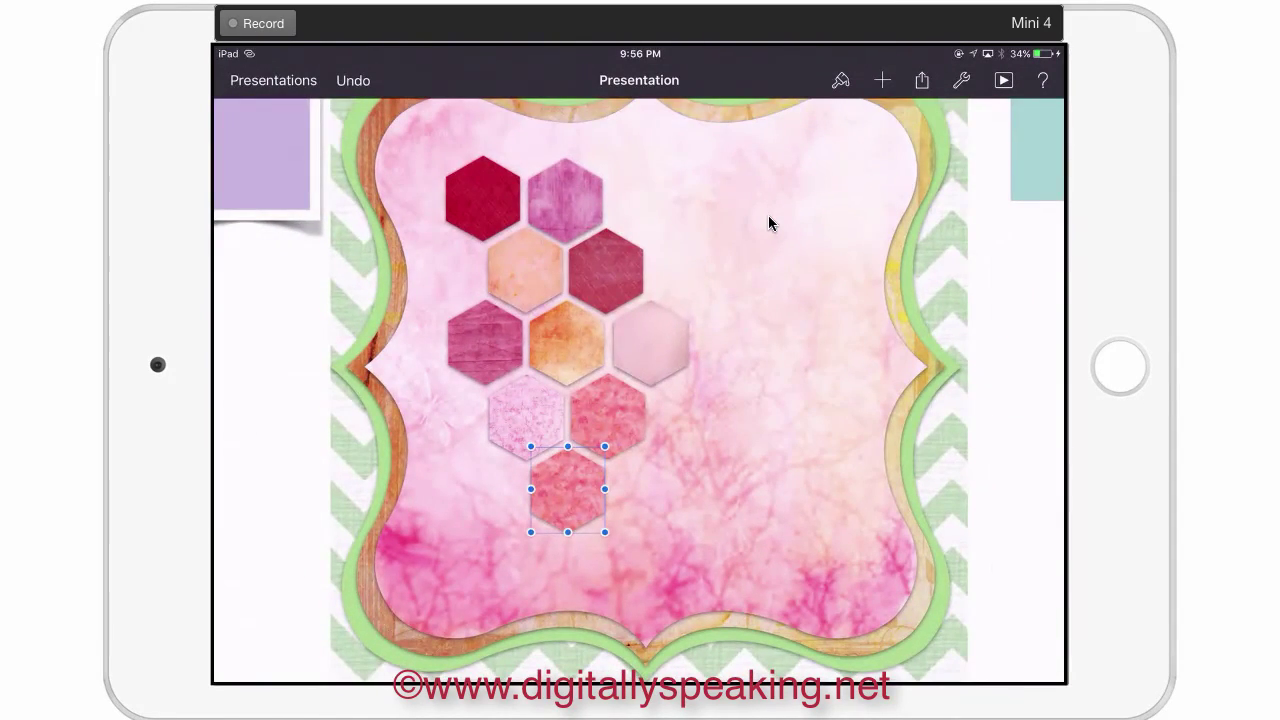
pyautogui.click(277, 545)
pyautogui.click(331, 514)
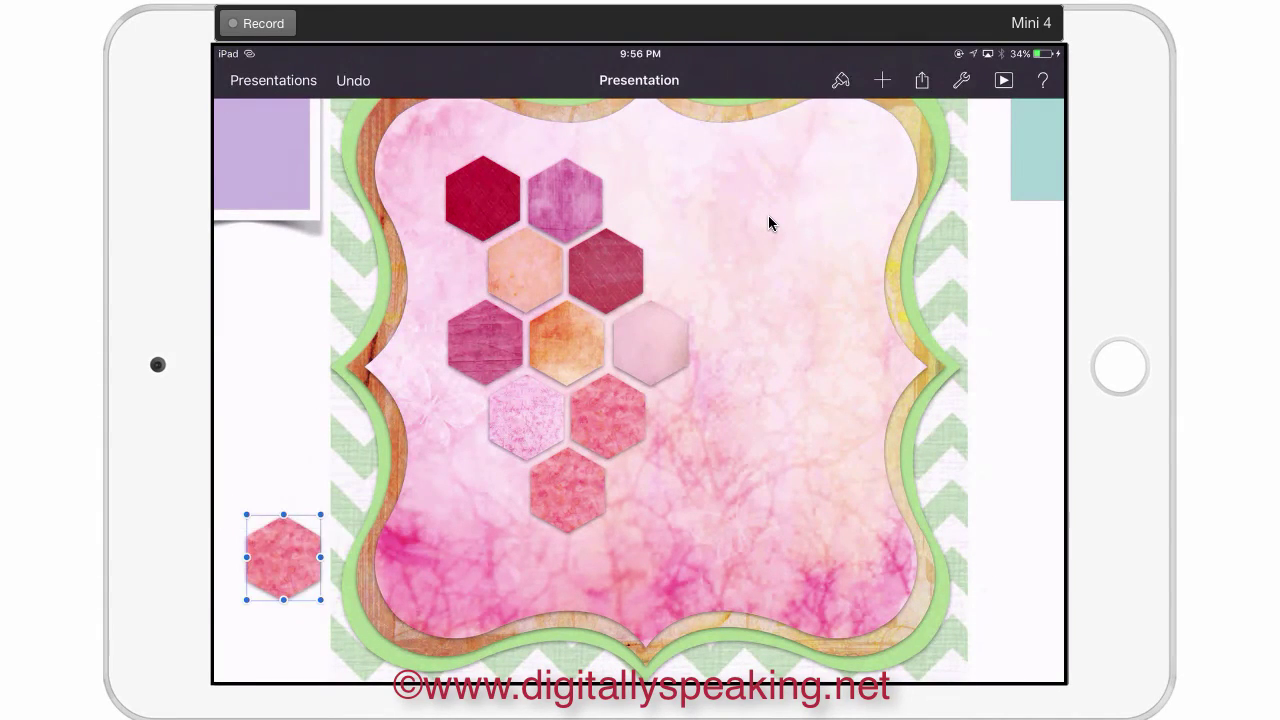
pyautogui.moveTo(283, 557); pyautogui.dragTo(695, 415)
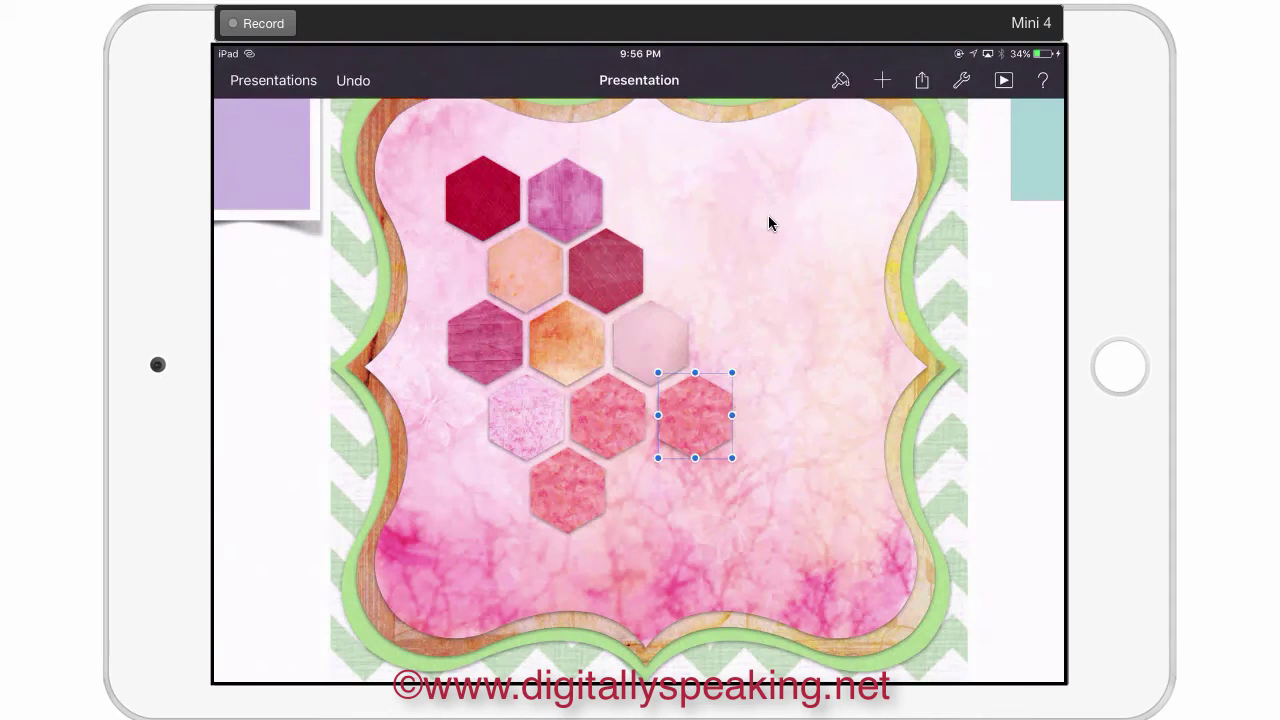
# Paste one more coral hexagon and place it in the fifth row, right of the first one there
pyautogui.click(283, 540)
pyautogui.click(283, 540)
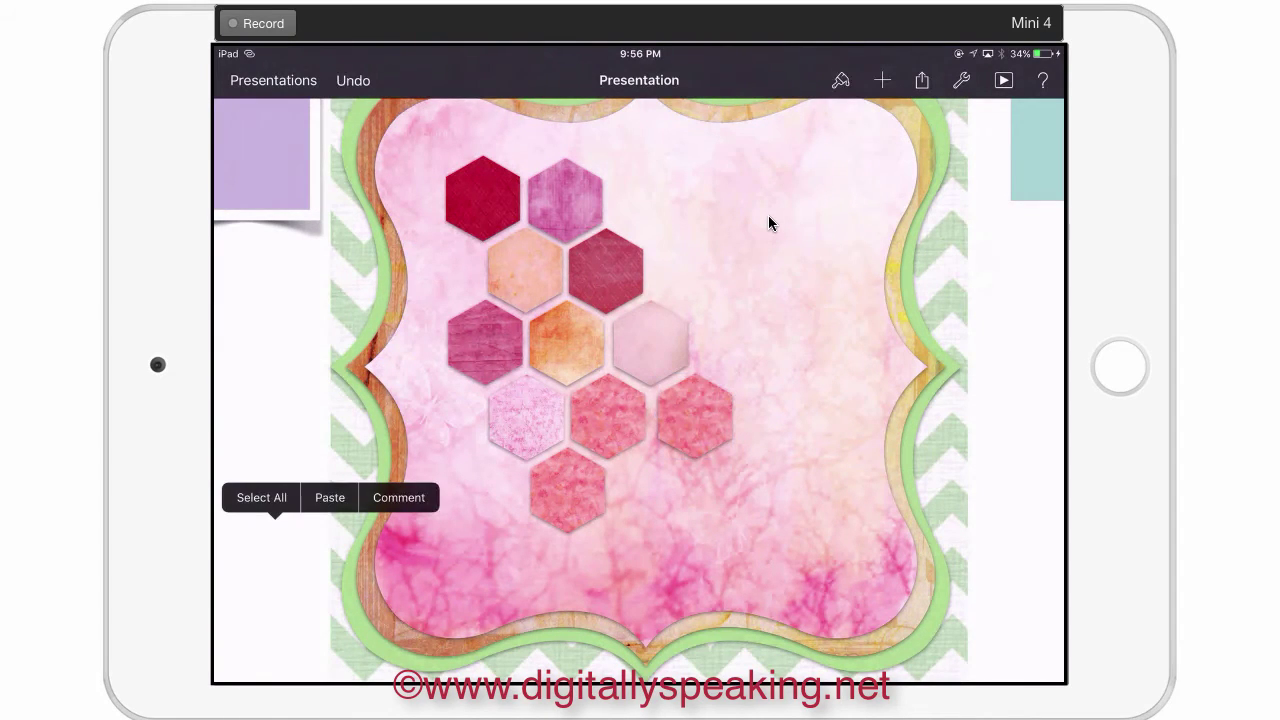
pyautogui.click(330, 497)
pyautogui.moveTo(283, 540); pyautogui.dragTo(650, 488)
pyautogui.click(768, 215)
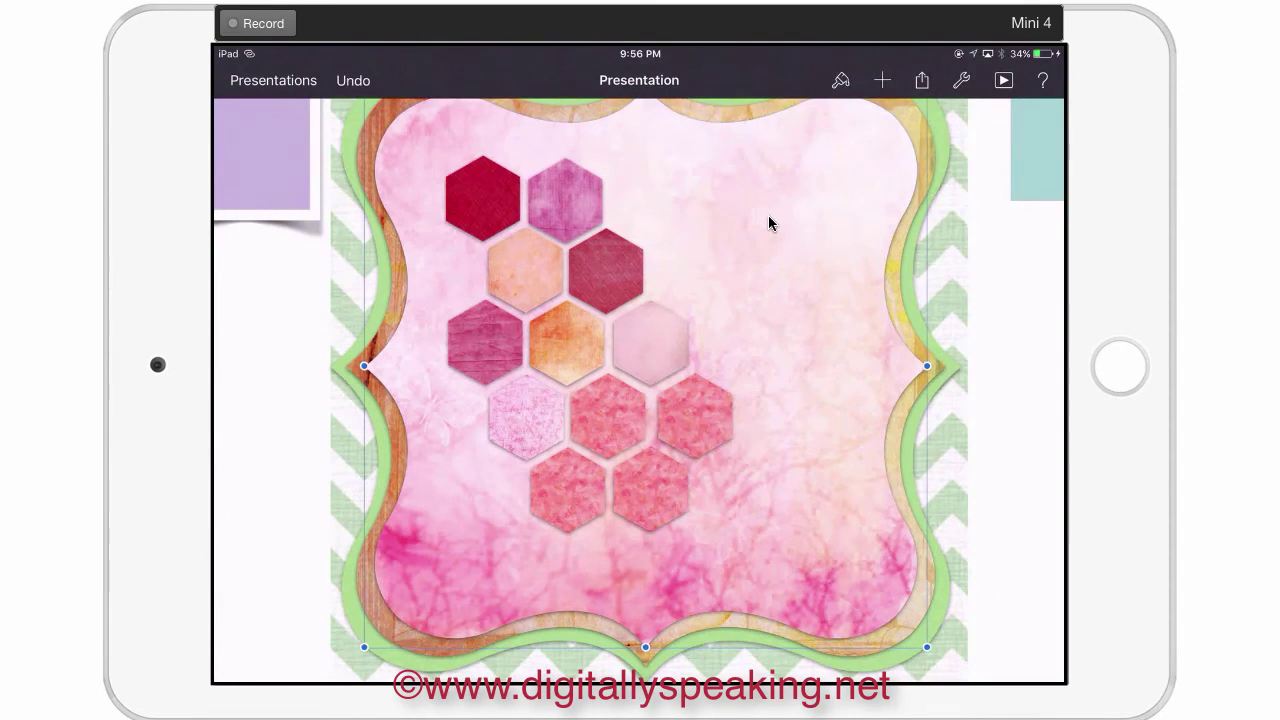
# Replace the fifth row's left hexagon image with the small-flower journal card with a white label from the COL_robinsampson_pretty_jo... album
pyautogui.click(695, 415)
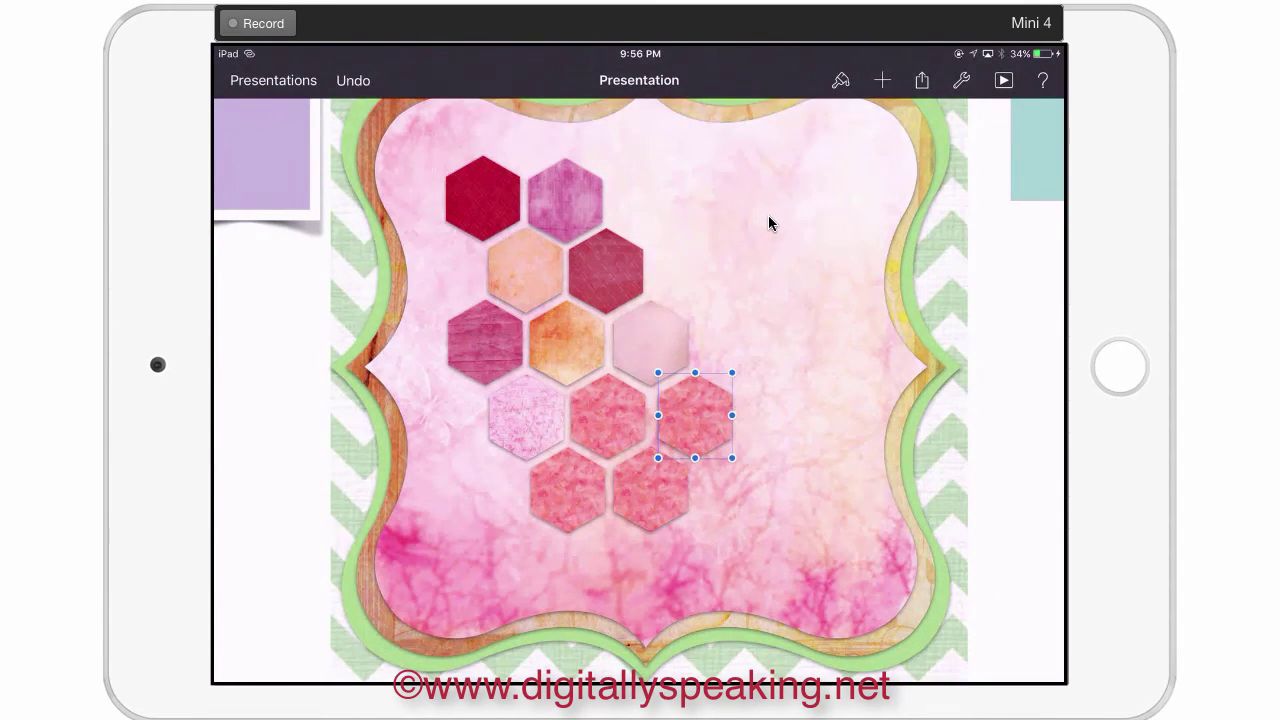
pyautogui.click(567, 489)
pyautogui.click(840, 80)
pyautogui.click(842, 257)
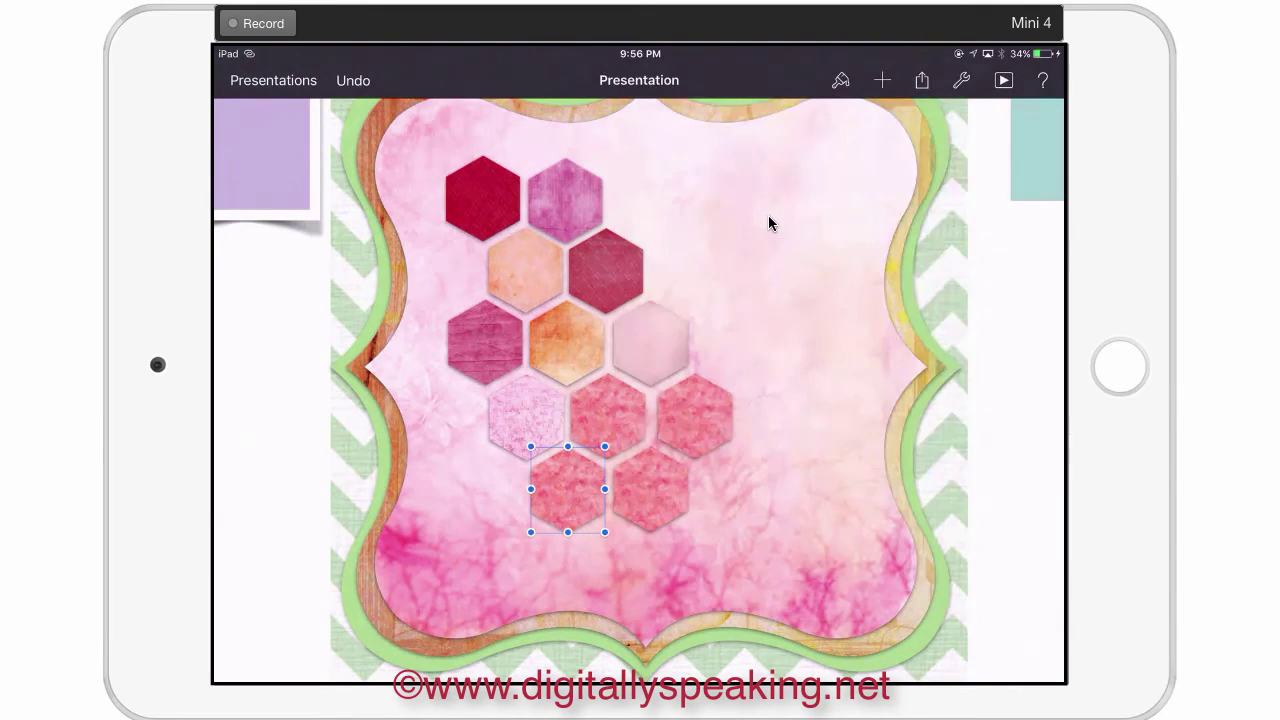
pyautogui.scroll(-15, 748, 450)
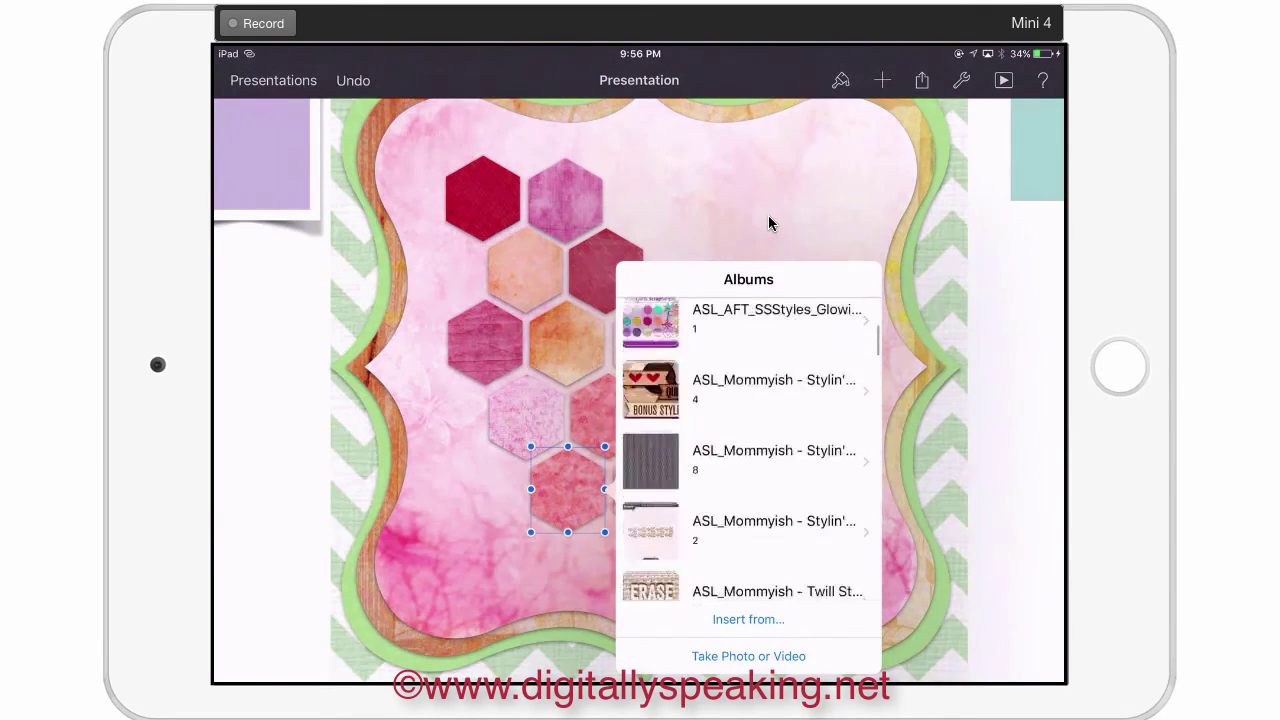
pyautogui.scroll(-15, 748, 450)
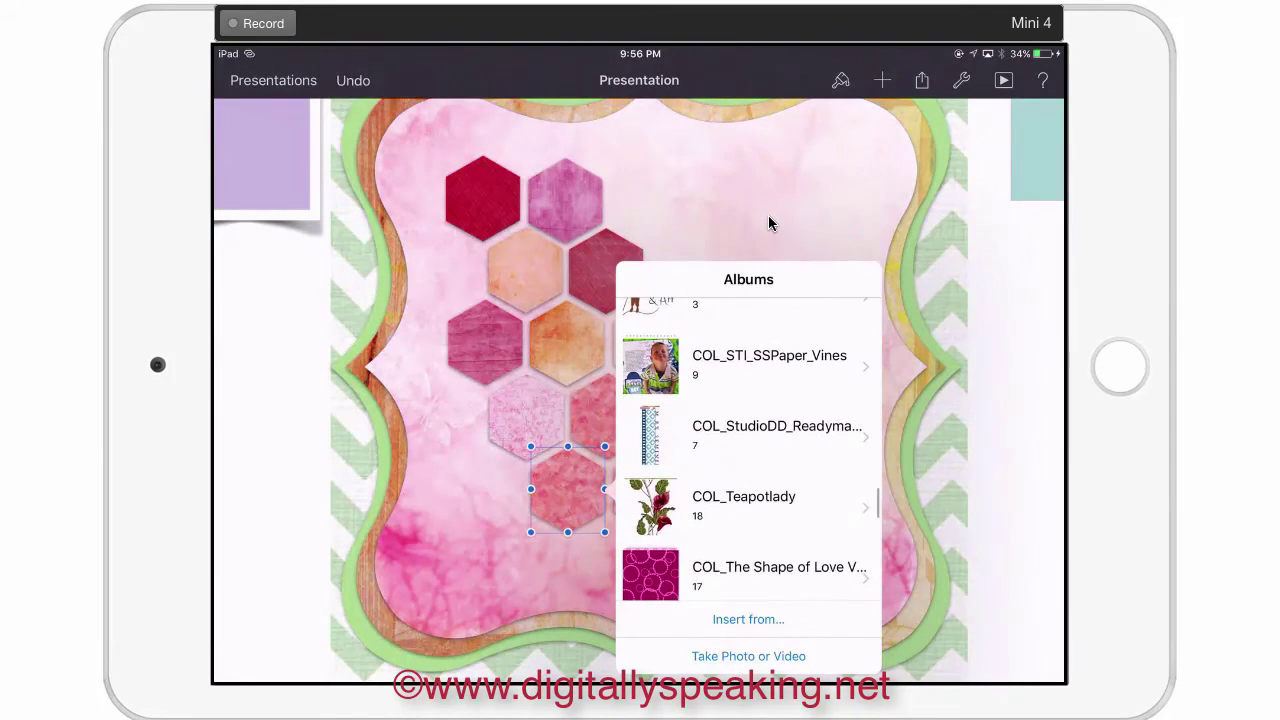
pyautogui.scroll(5, 748, 450)
pyautogui.scroll(10, 748, 450)
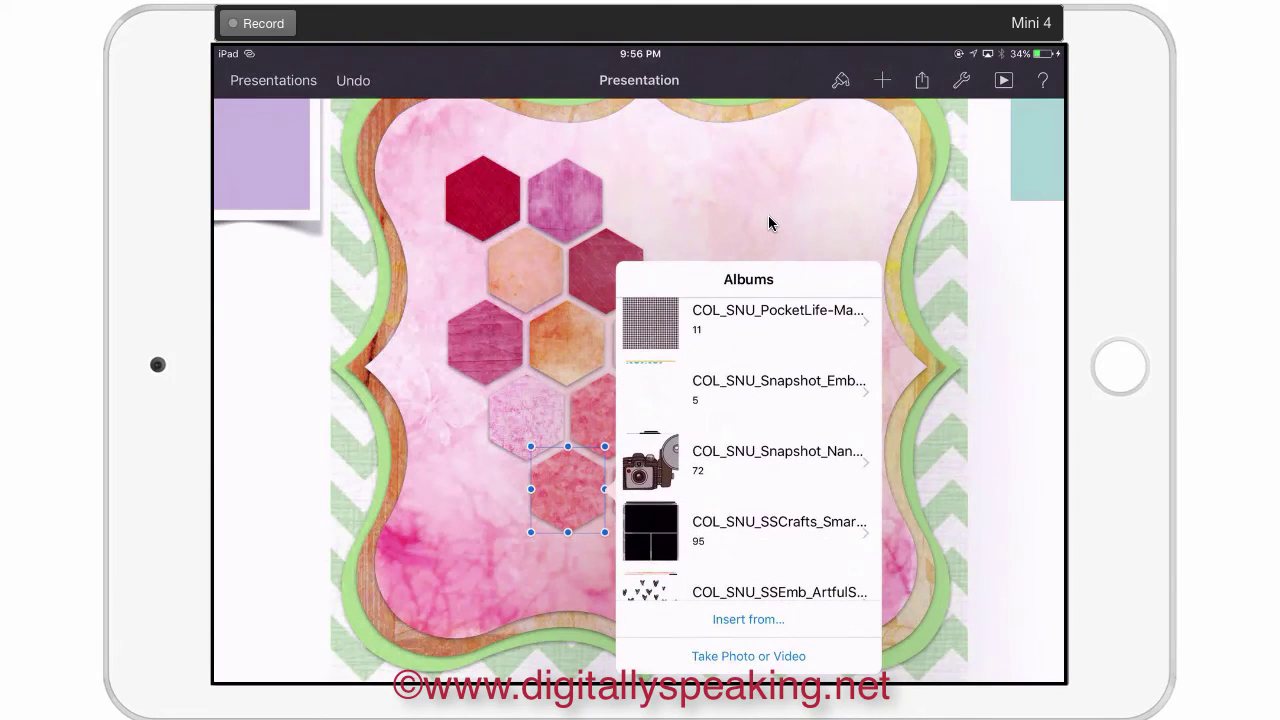
pyautogui.scroll(10, 748, 450)
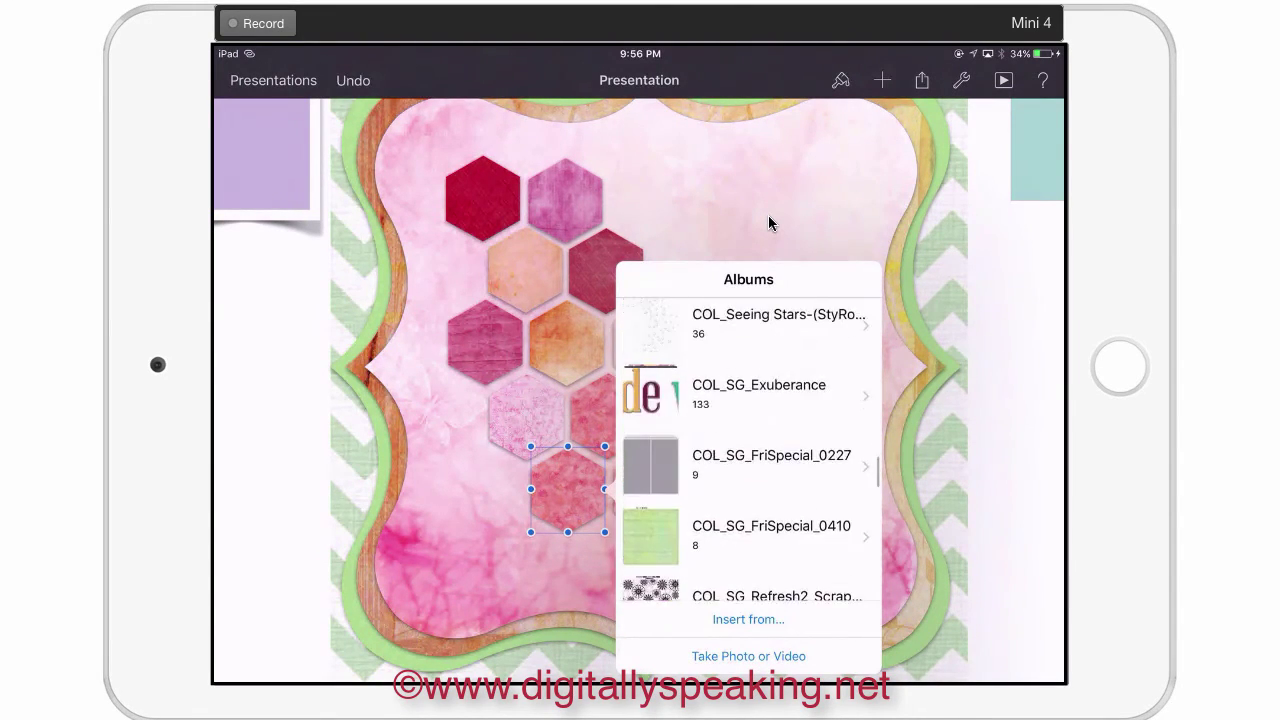
pyautogui.scroll(10, 748, 450)
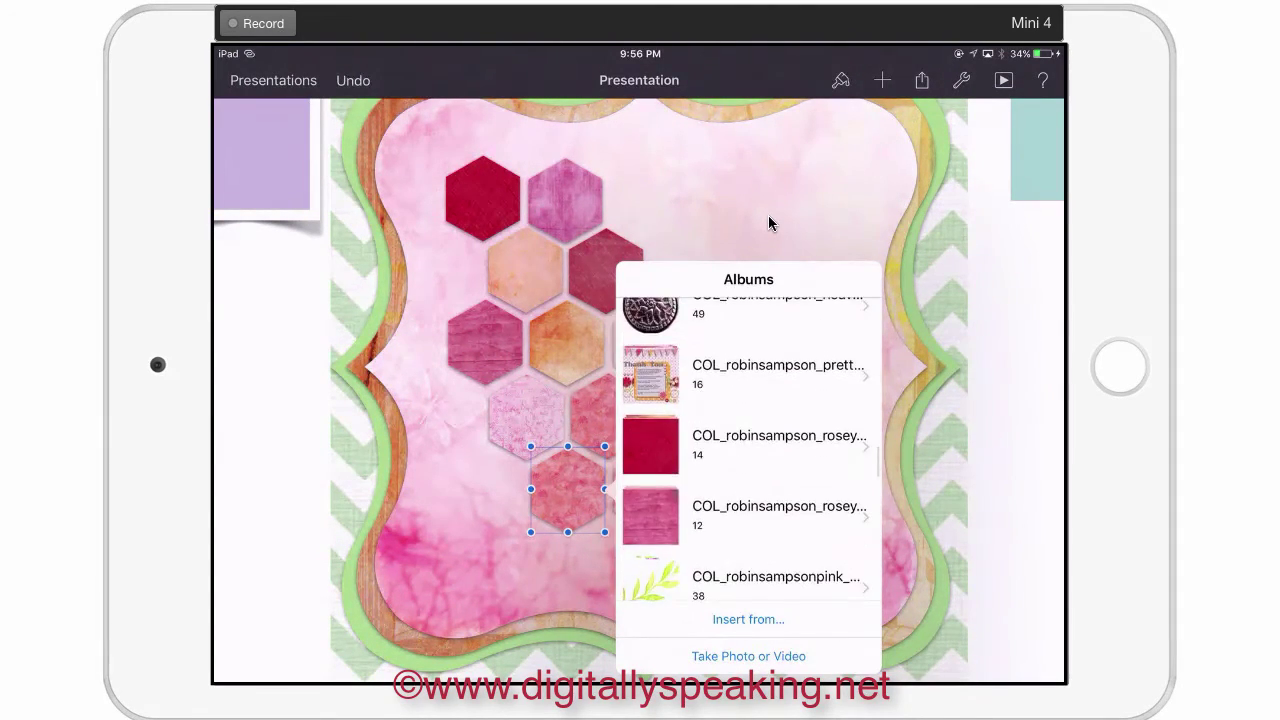
pyautogui.click(778, 372)
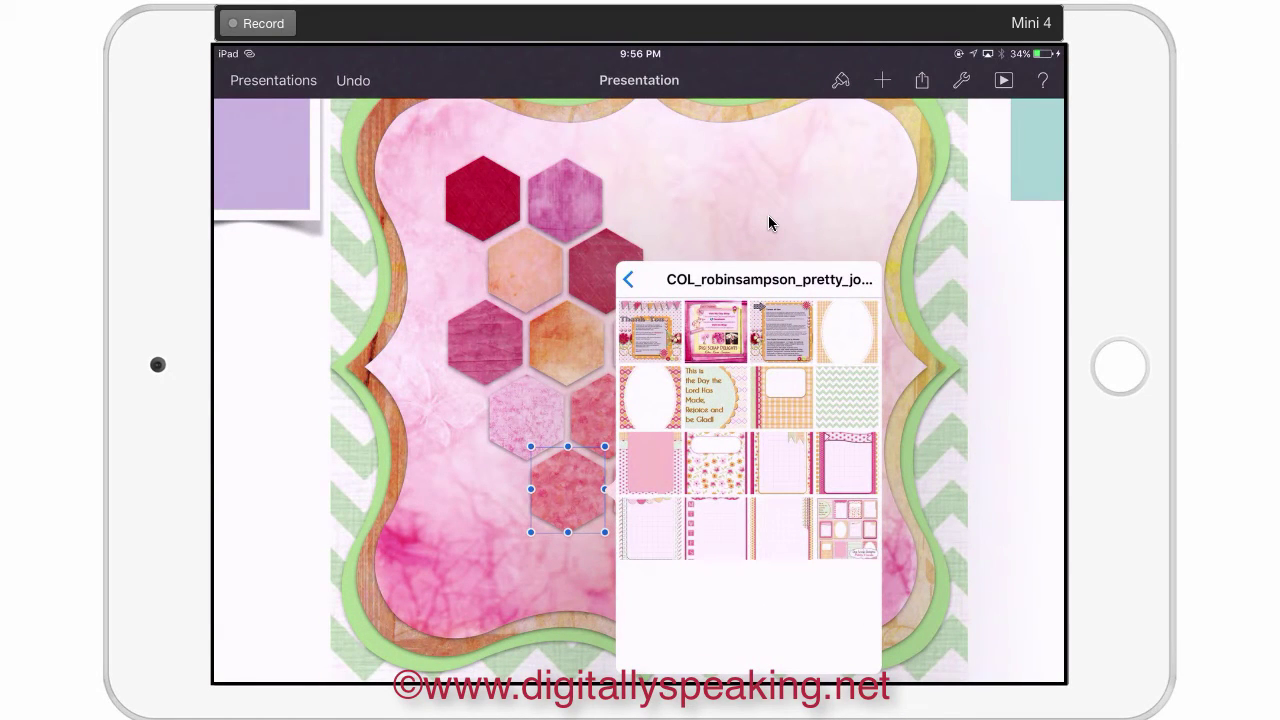
pyautogui.click(716, 463)
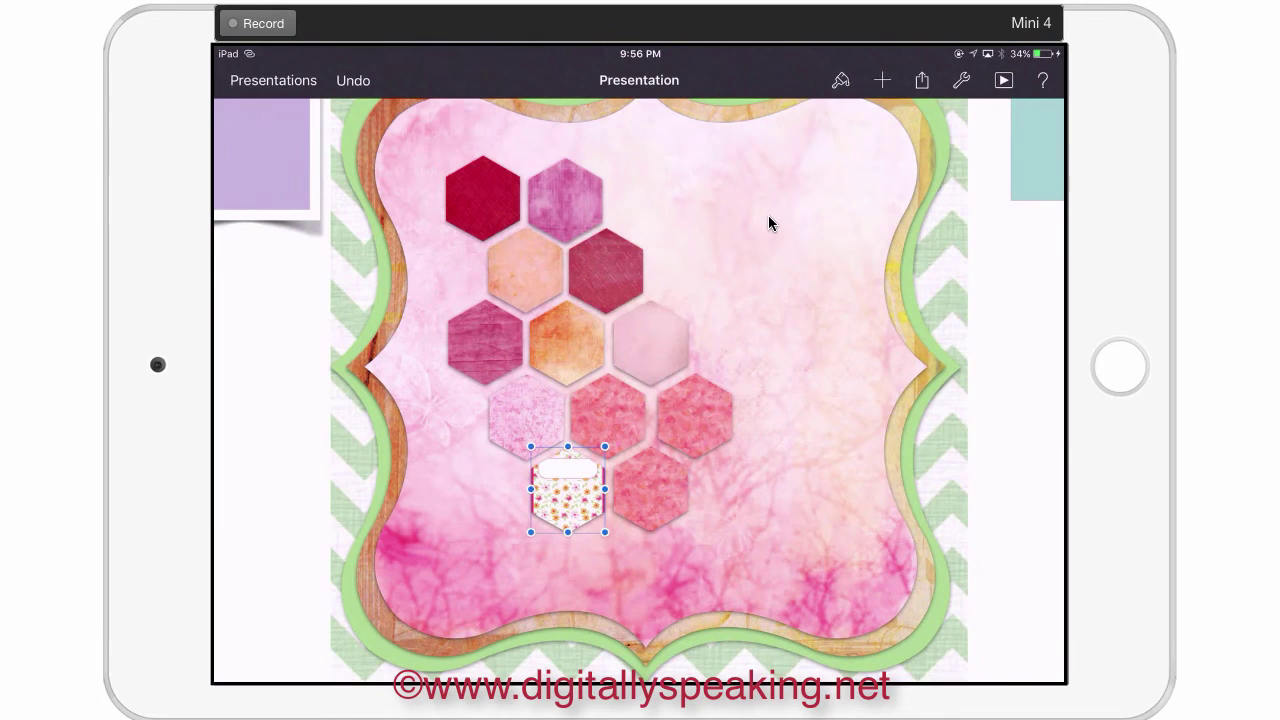
# Enlarge and shift the journal card inside the fifth row's left hexagon mask so only the small-flower pattern fills it, without the white label
pyautogui.scroll(5, 768, 222)
pyautogui.scroll(2, 768, 222)
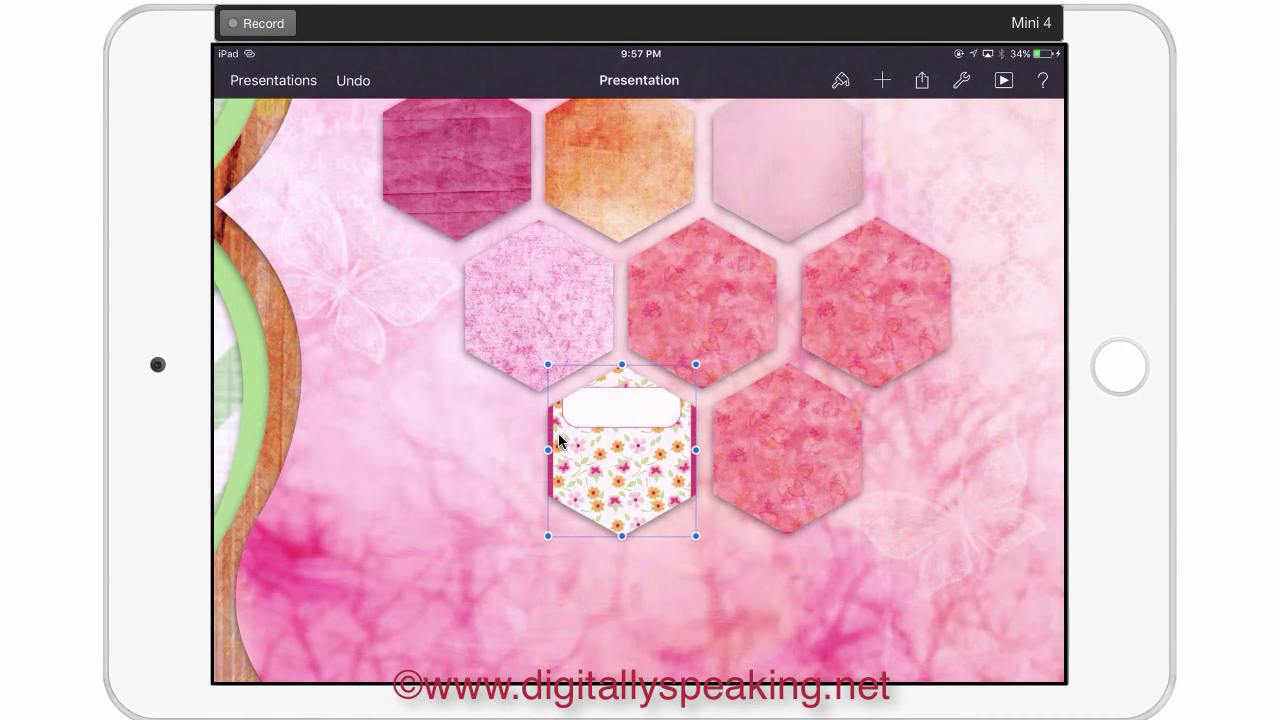
pyautogui.doubleClick(627, 404)
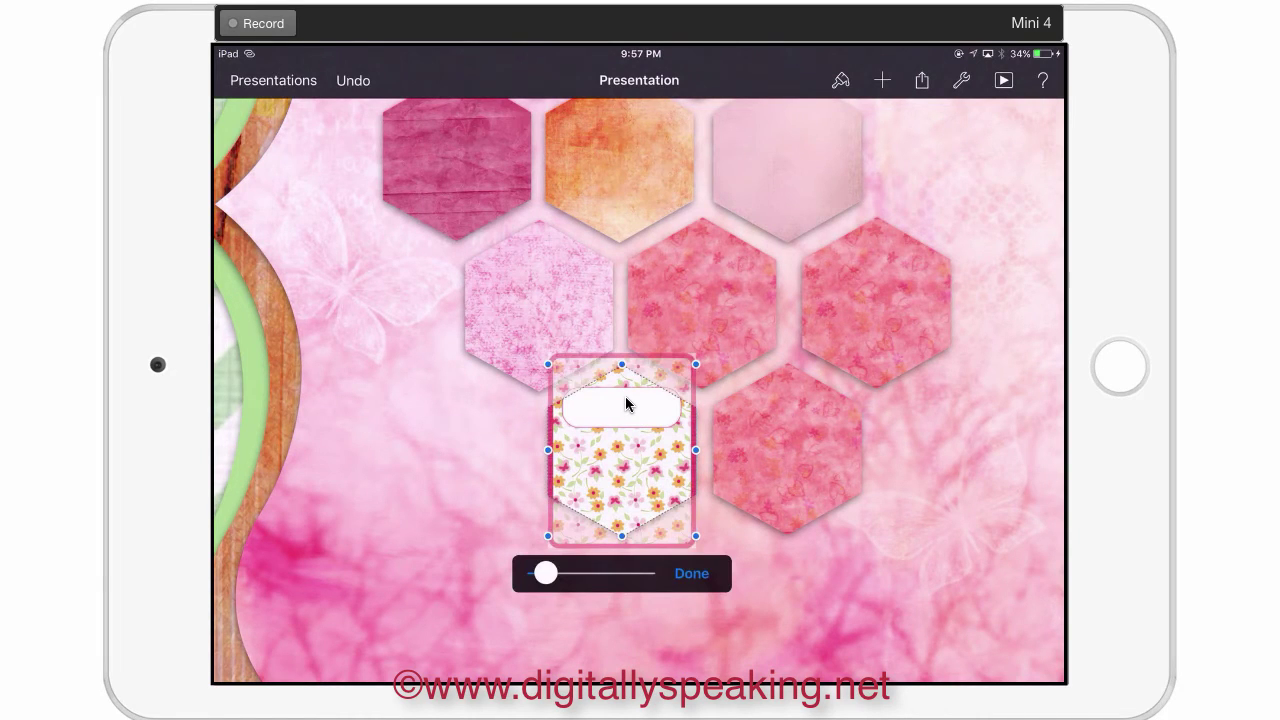
pyautogui.moveTo(546, 573); pyautogui.dragTo(591, 573)
pyautogui.moveTo(622, 450); pyautogui.dragTo(626, 397)
pyautogui.moveTo(591, 573); pyautogui.dragTo(575, 573)
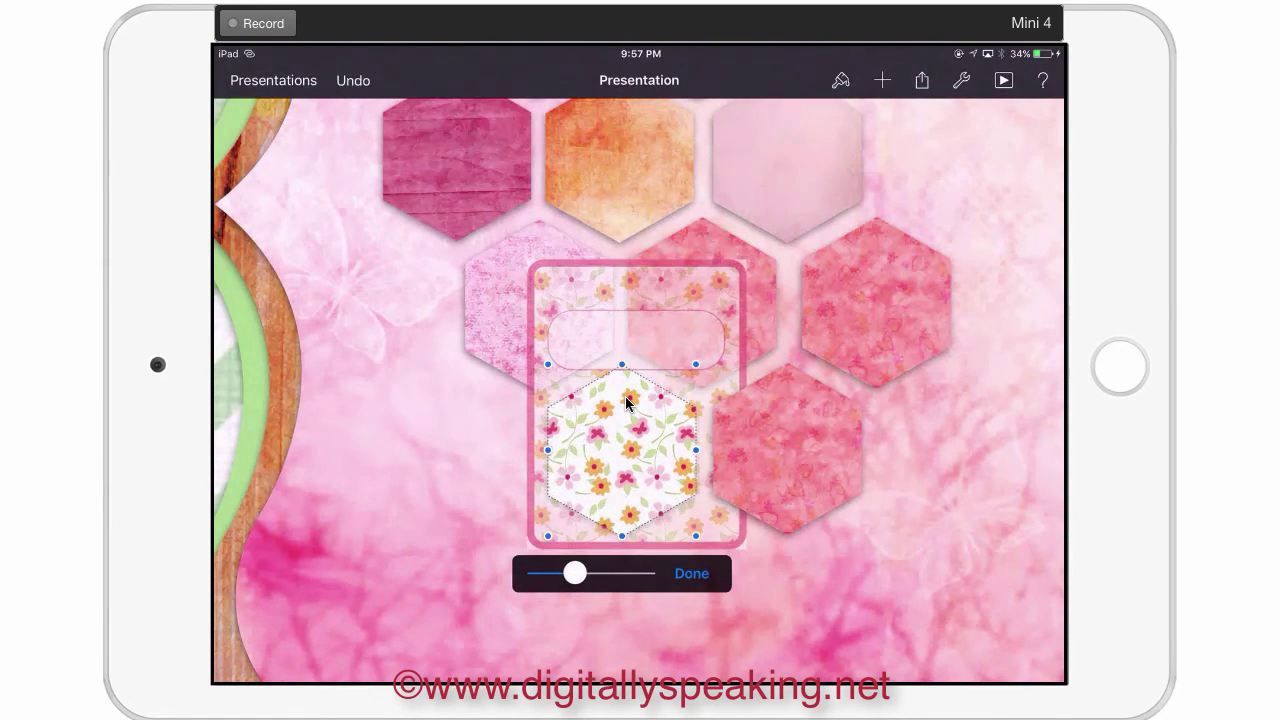
pyautogui.click(420, 500)
# Replace the fifth row's right hexagon image with the orange gingham journal card from the COL_robinsampson_pretty_jo... album
pyautogui.scroll(-5, 626, 400)
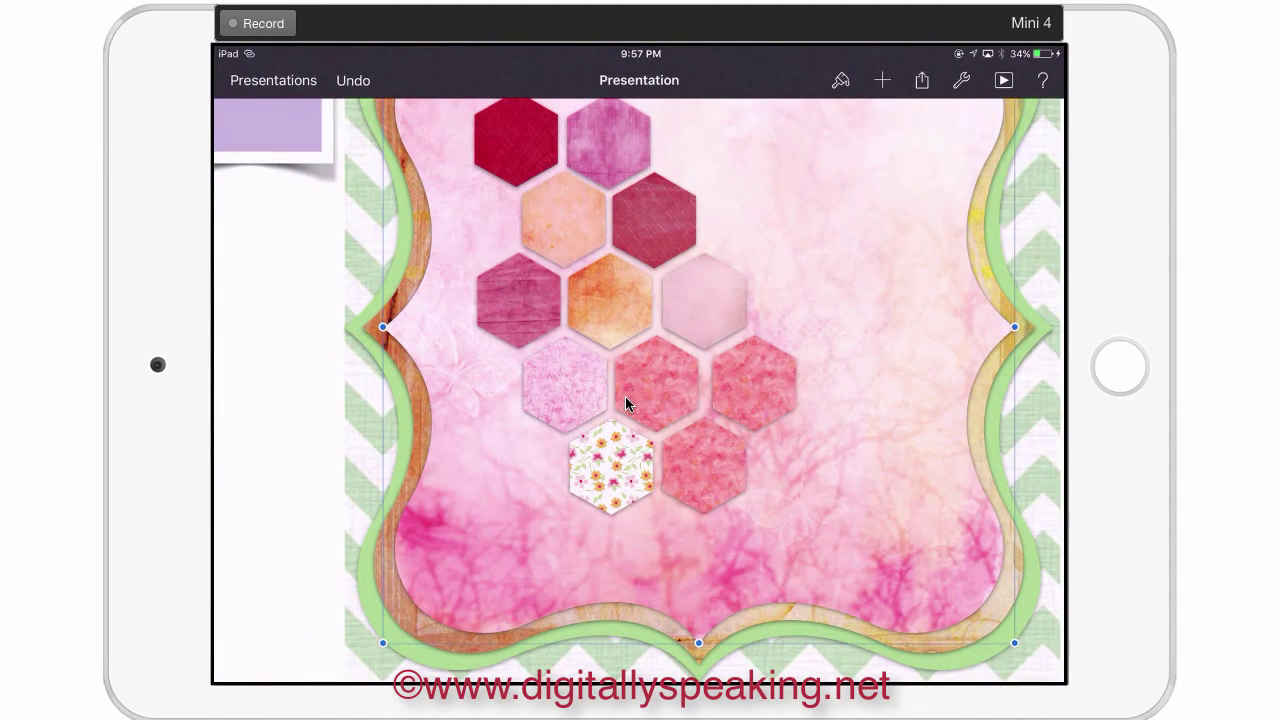
pyautogui.click(704, 465)
pyautogui.click(704, 465)
pyautogui.click(841, 80)
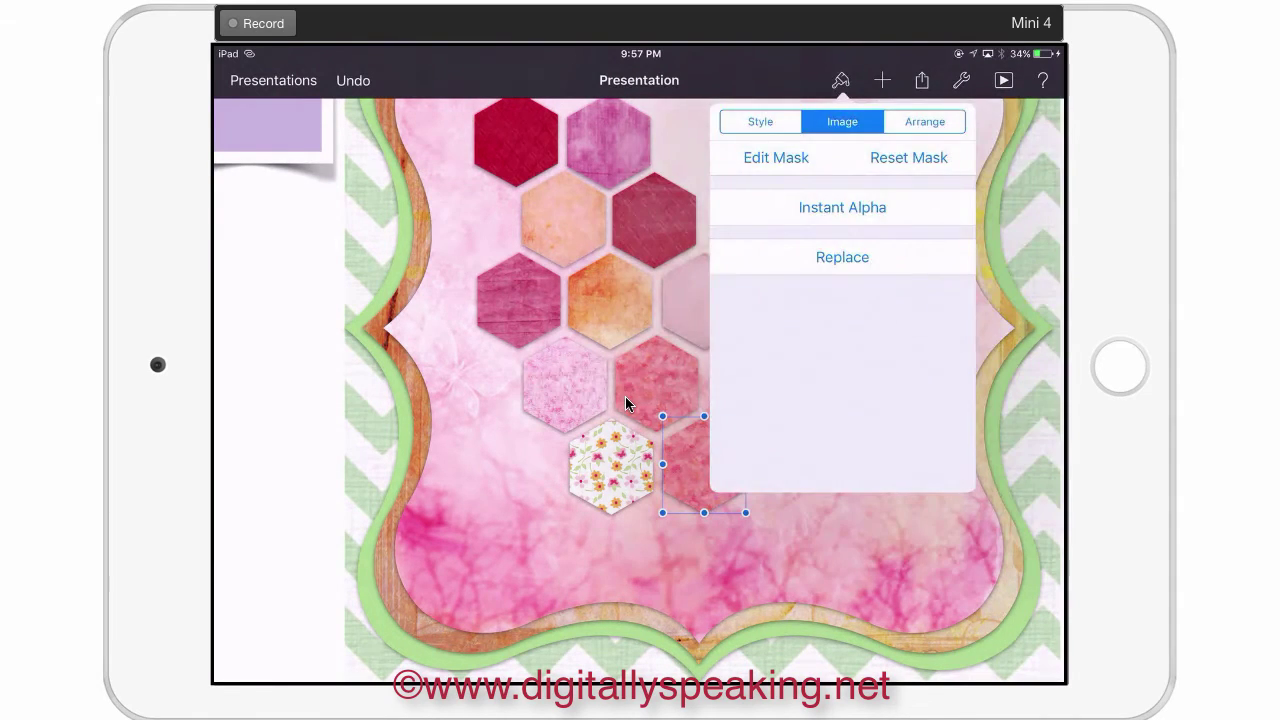
pyautogui.click(842, 257)
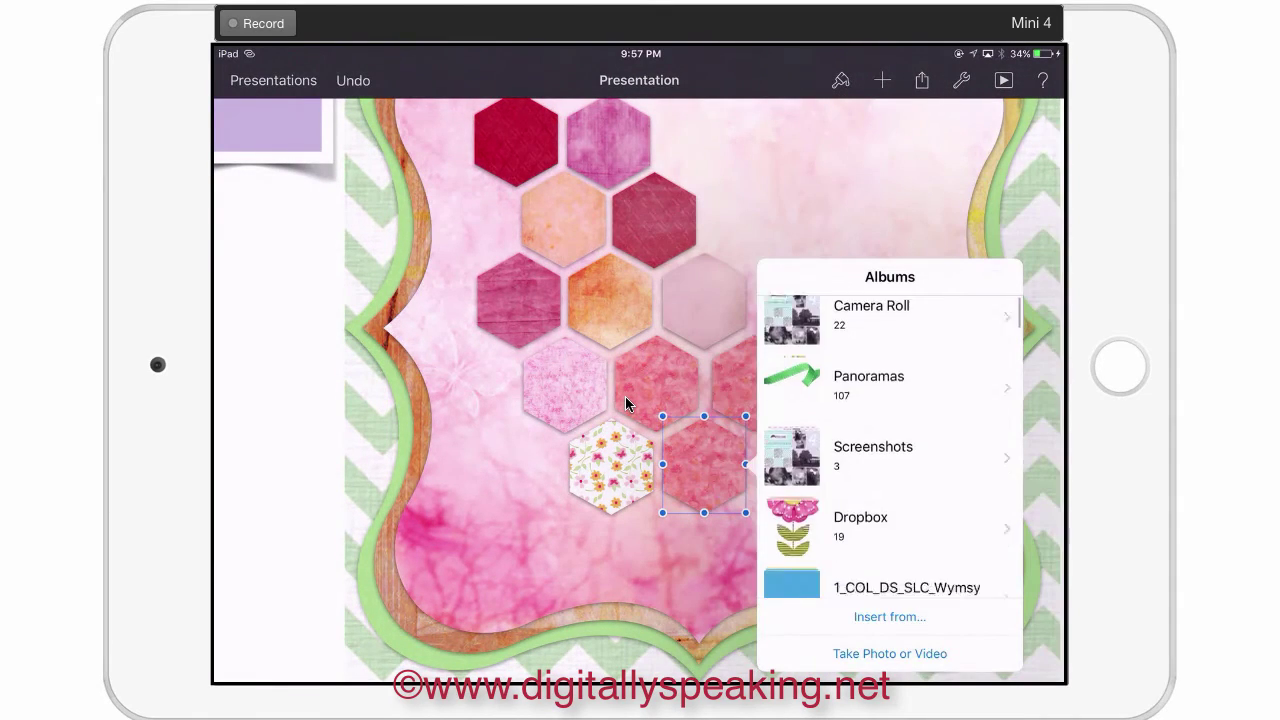
pyautogui.scroll(-15, 890, 445)
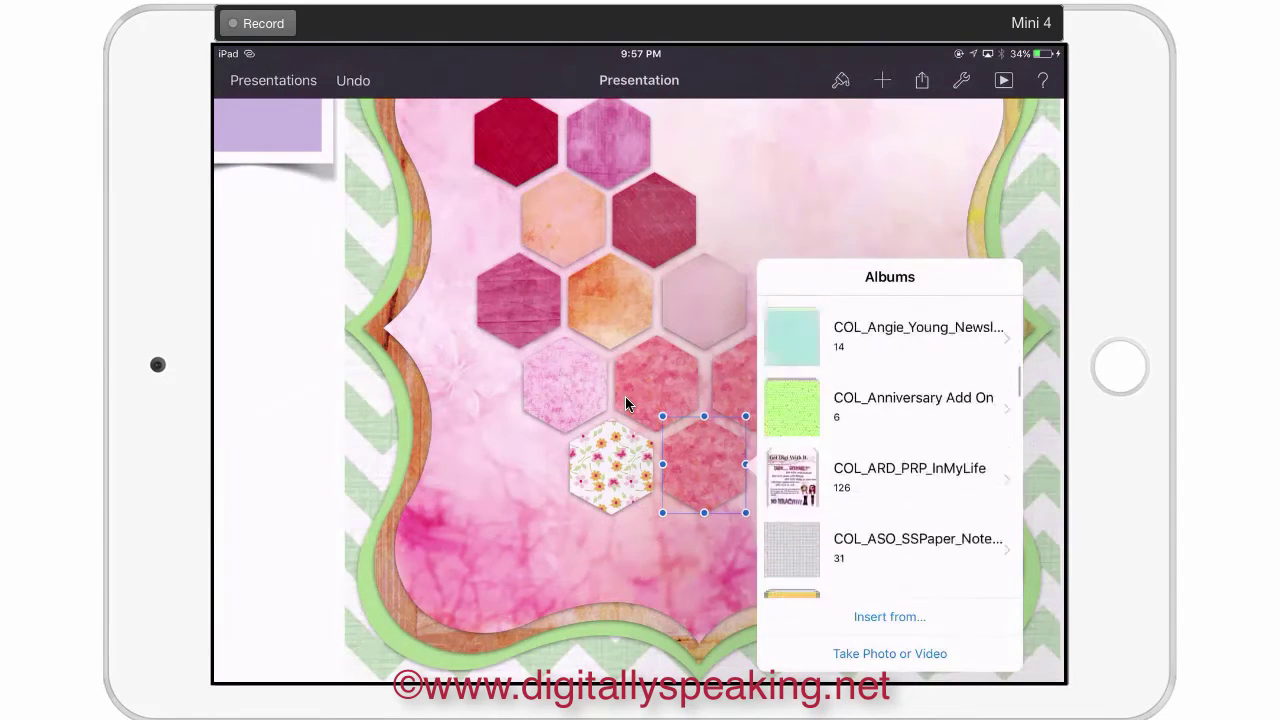
pyautogui.scroll(-20, 890, 445)
pyautogui.click(911, 403)
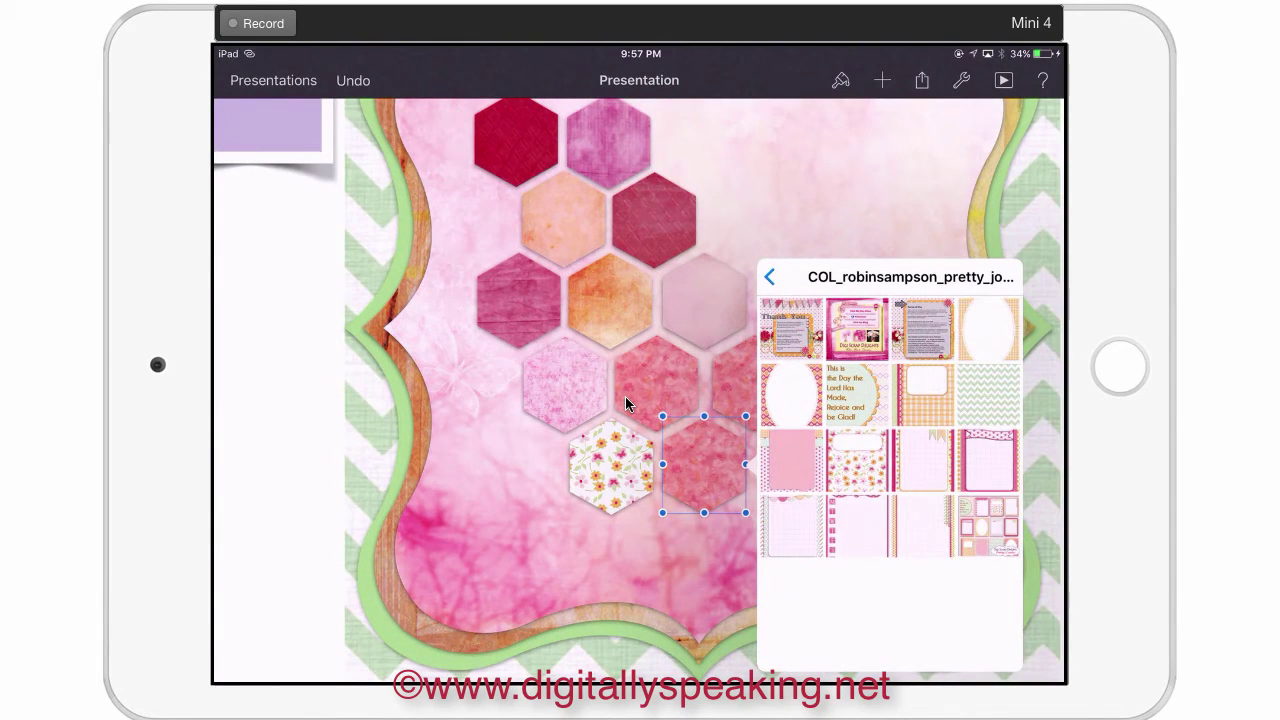
pyautogui.click(924, 394)
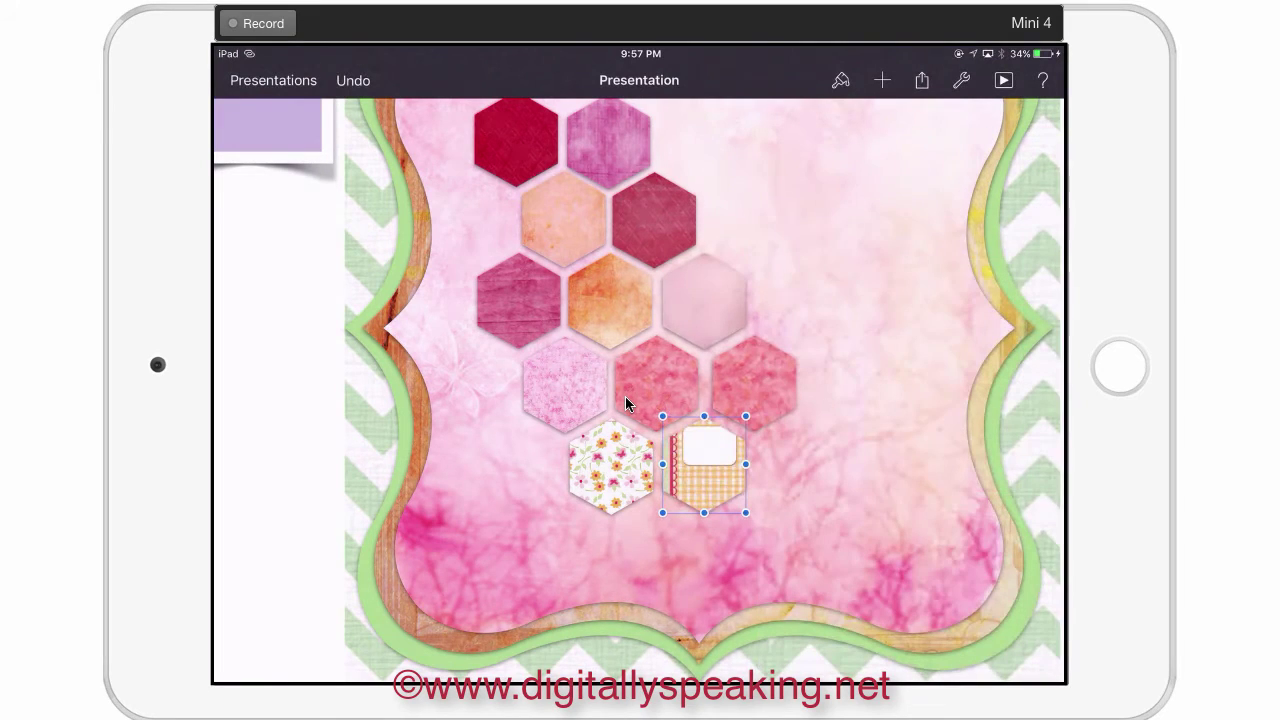
# Enlarge and reposition the gingham card inside its hexagon mask so only the orange check fills it, without the label or scalloped edge
pyautogui.scroll(5, 700, 464)
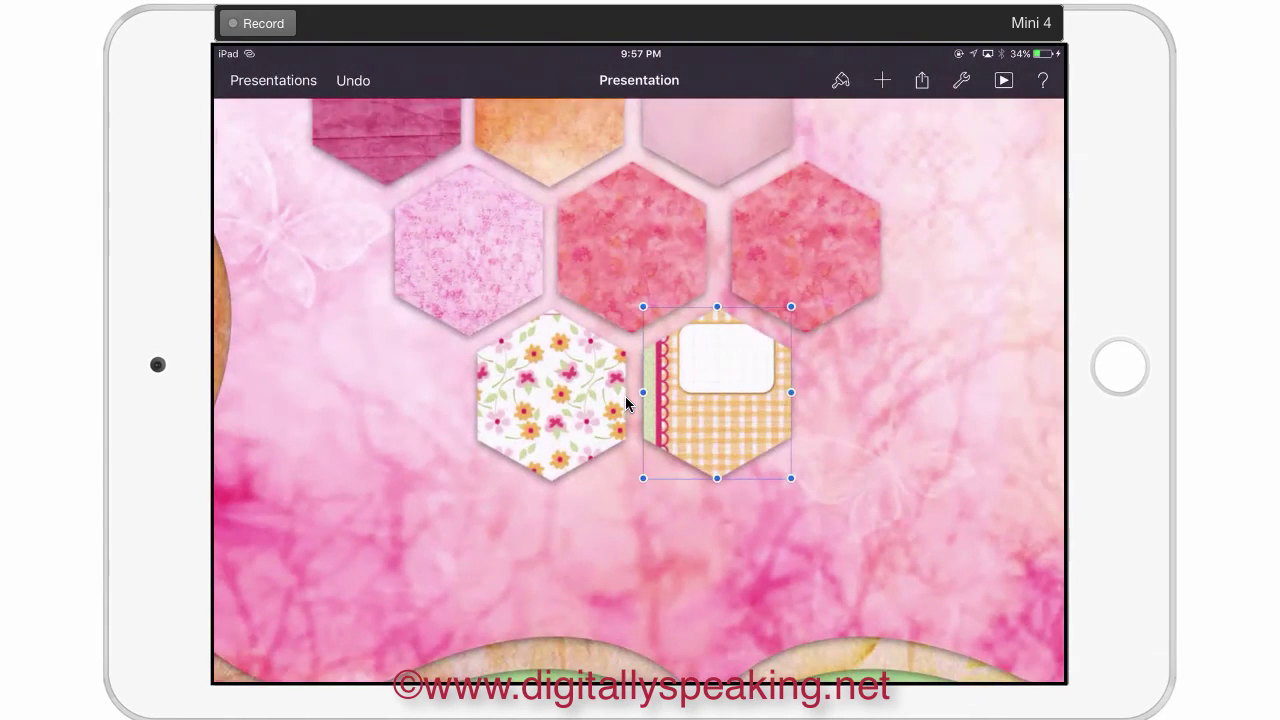
pyautogui.doubleClick(717, 393)
pyautogui.moveTo(641, 516); pyautogui.dragTo(685, 516)
pyautogui.moveTo(717, 430); pyautogui.dragTo(721, 380)
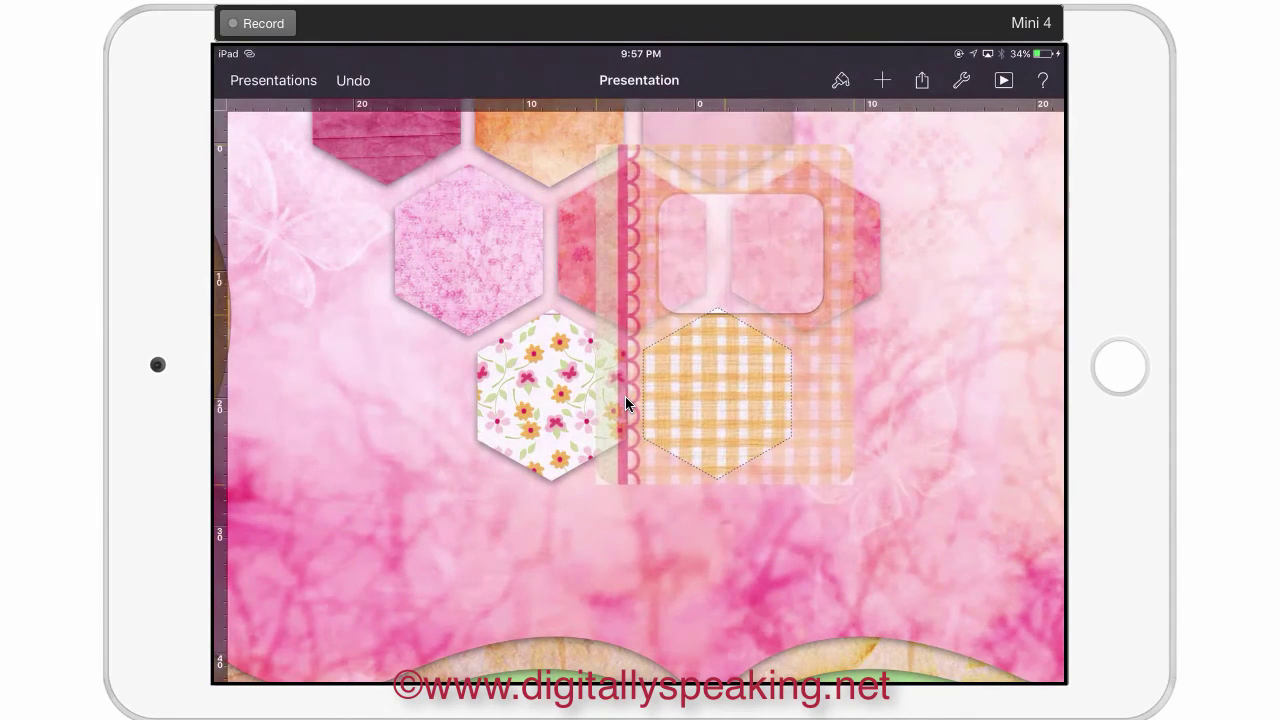
pyautogui.moveTo(625, 402); pyautogui.dragTo(630, 395)
pyautogui.moveTo(685, 515); pyautogui.dragTo(696, 515)
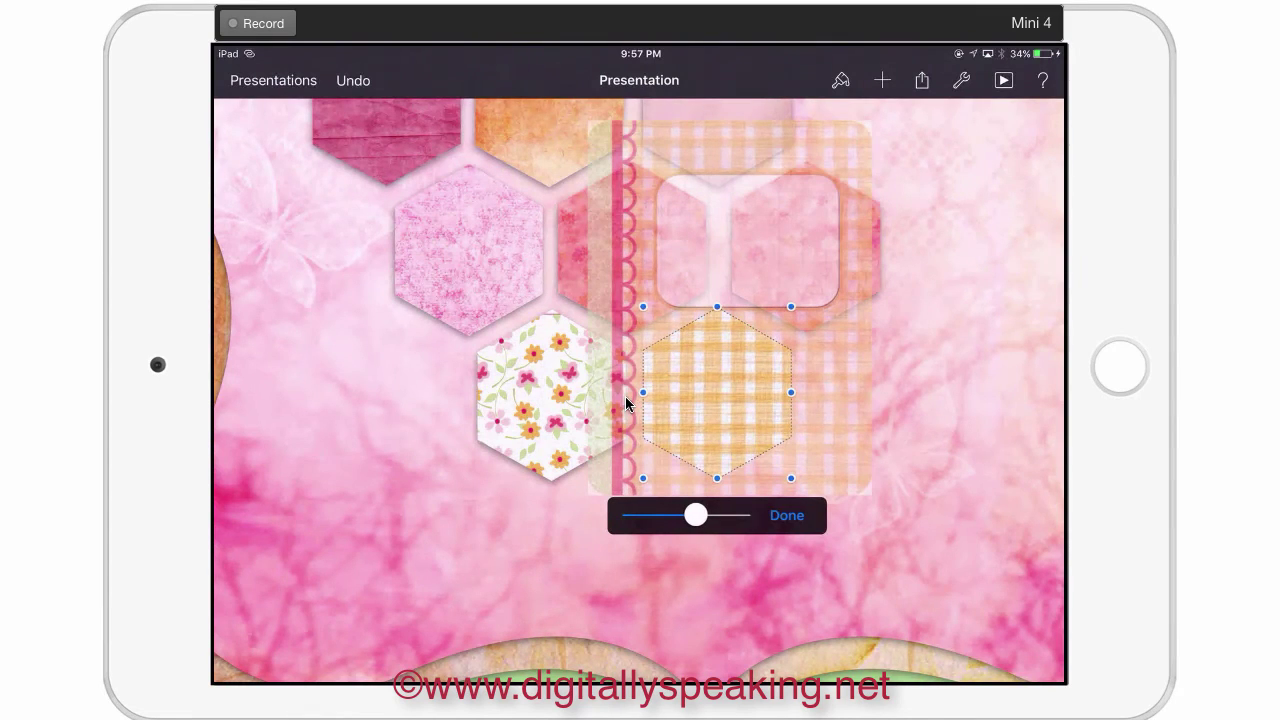
pyautogui.moveTo(717, 393); pyautogui.dragTo(703, 388)
pyautogui.moveTo(626, 402); pyautogui.dragTo(626, 402)
pyautogui.click(787, 516)
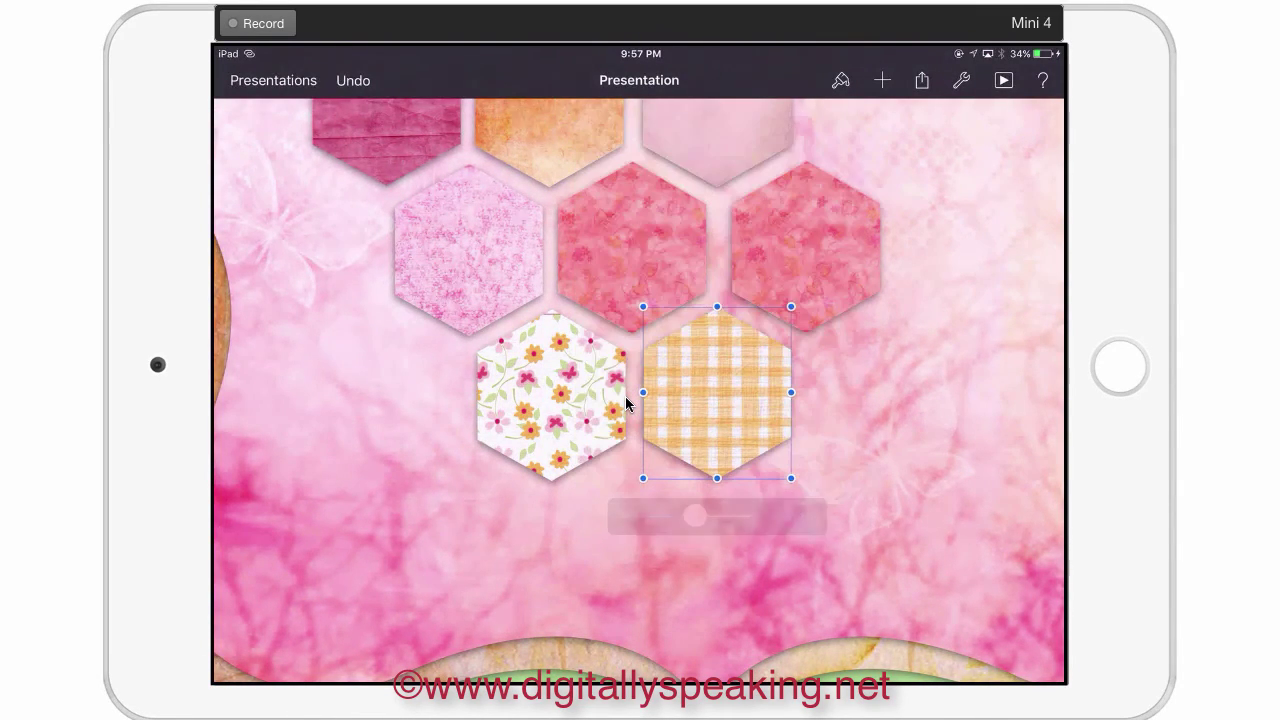
# Replace the coral image at the right end of the fourth row with the green chevron paper from the COL_robinsampson_pretty_jo... album
pyautogui.scroll(-5, 639, 392)
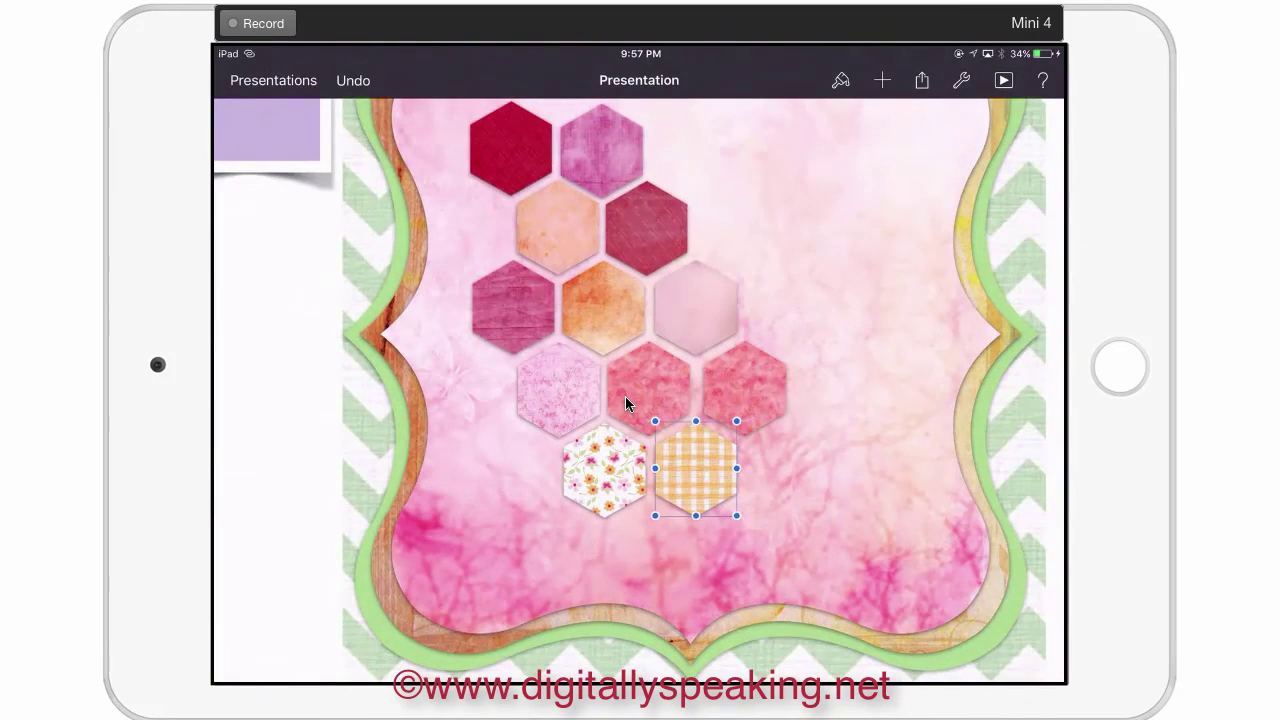
pyautogui.click(745, 388)
pyautogui.click(745, 388)
pyautogui.click(840, 80)
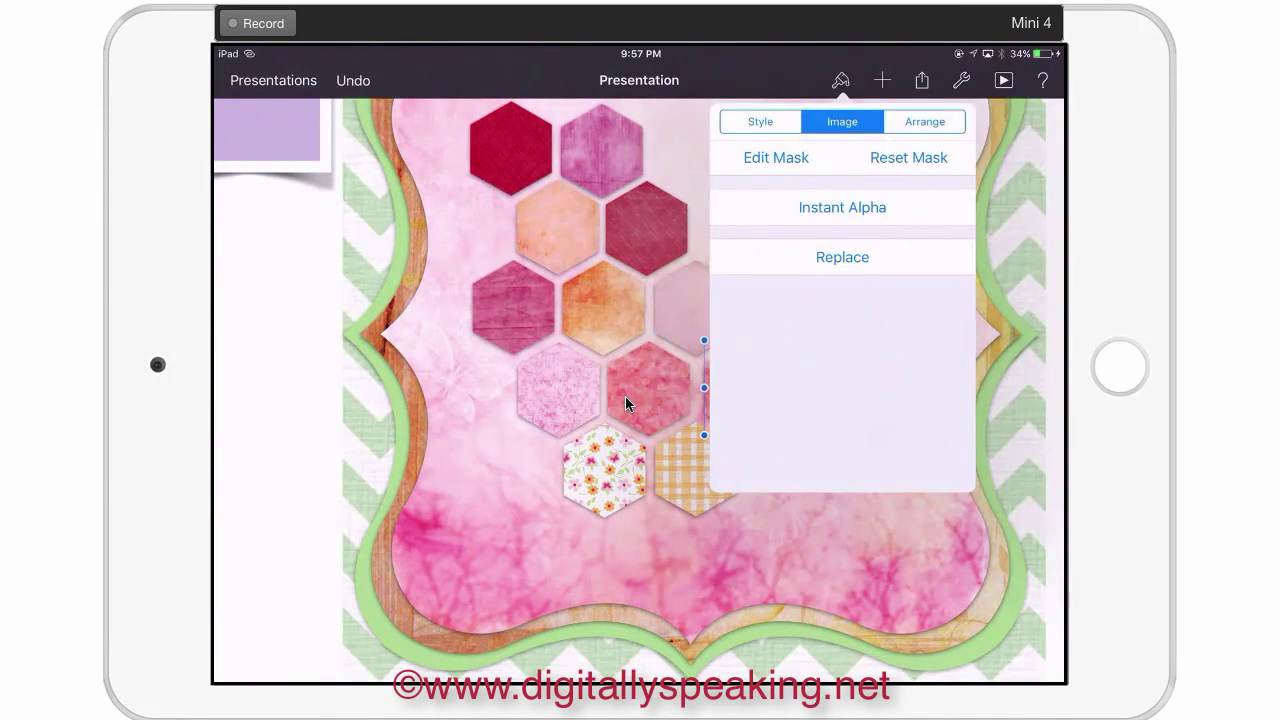
pyautogui.click(842, 257)
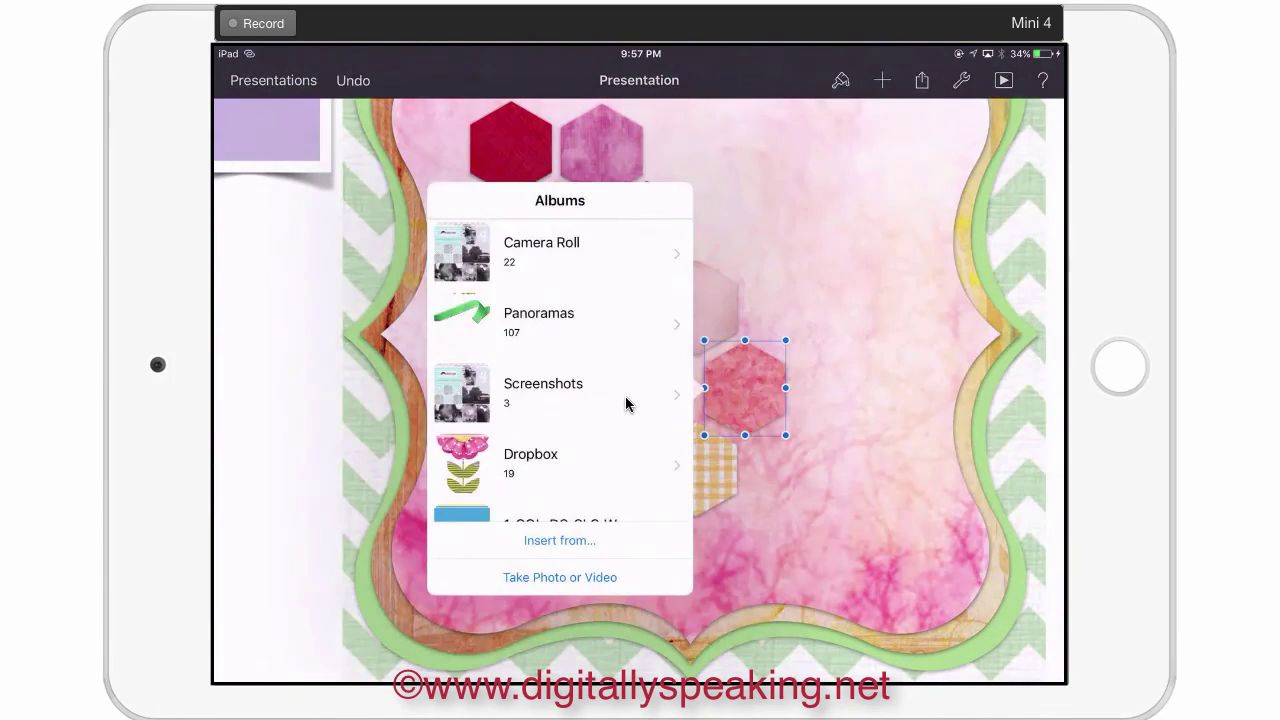
pyautogui.scroll(-15, 626, 402)
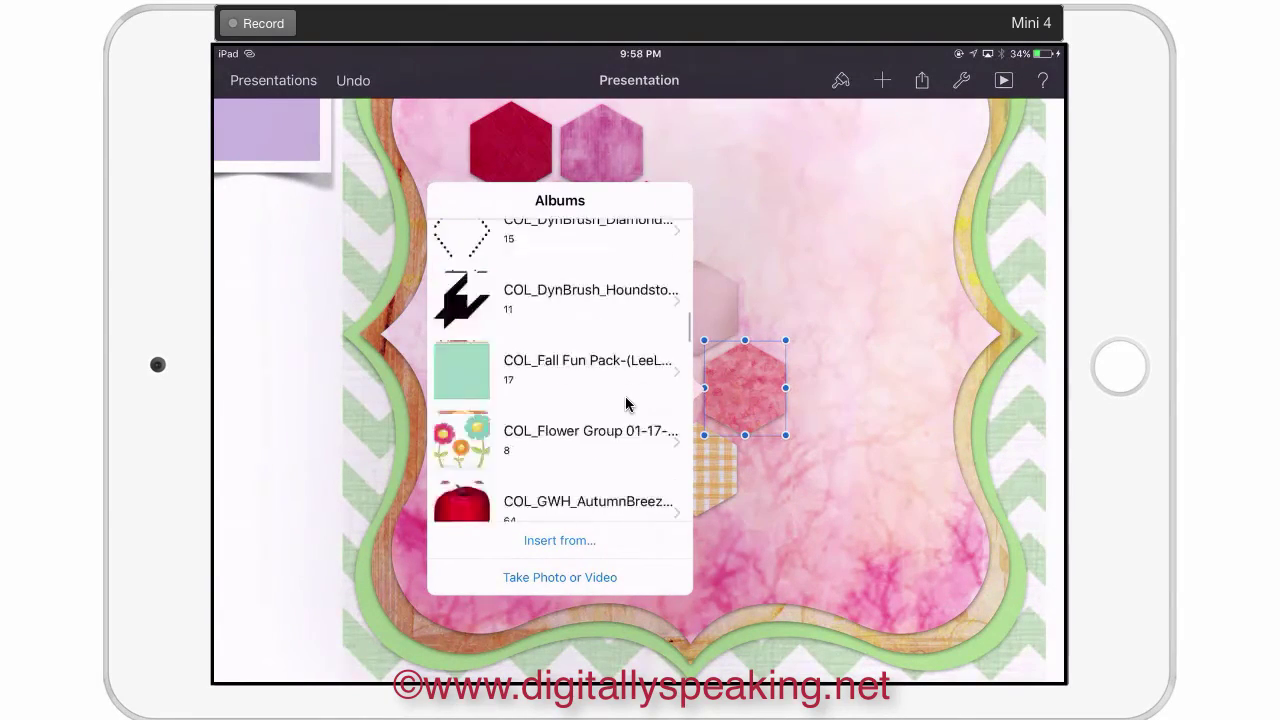
pyautogui.scroll(-15, 626, 402)
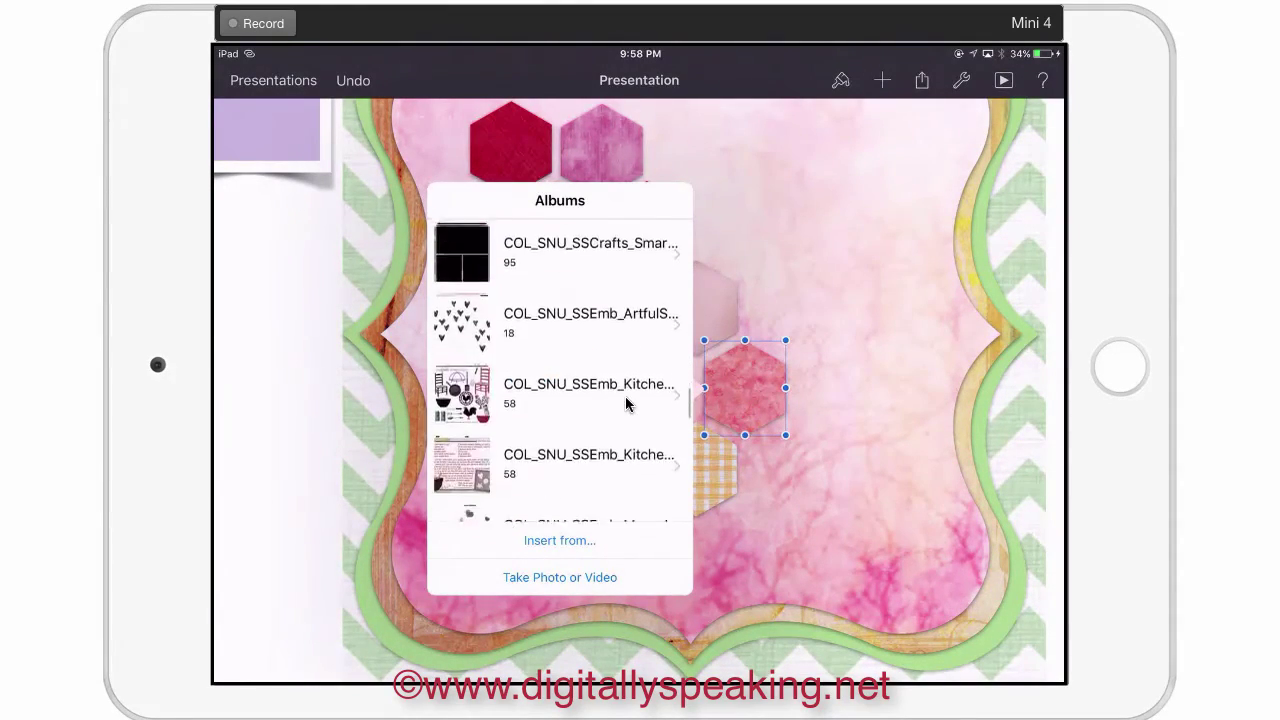
pyautogui.scroll(-15, 626, 402)
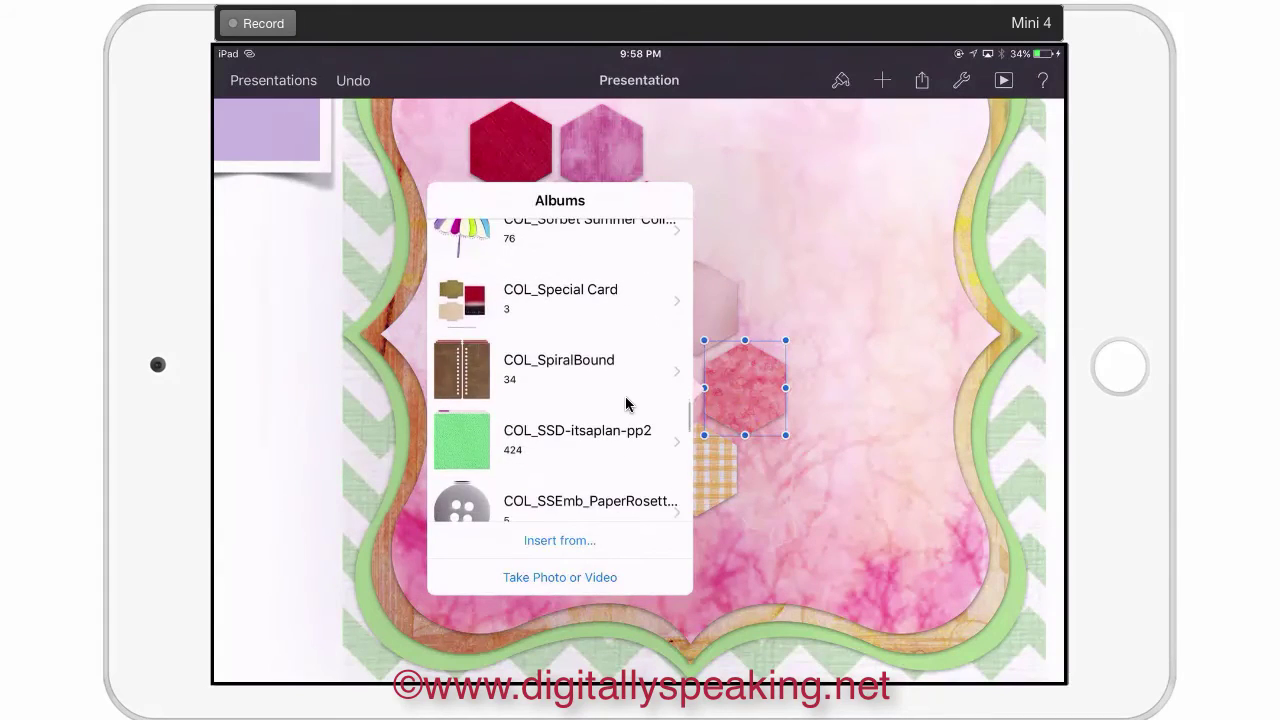
pyautogui.scroll(-5, 626, 402)
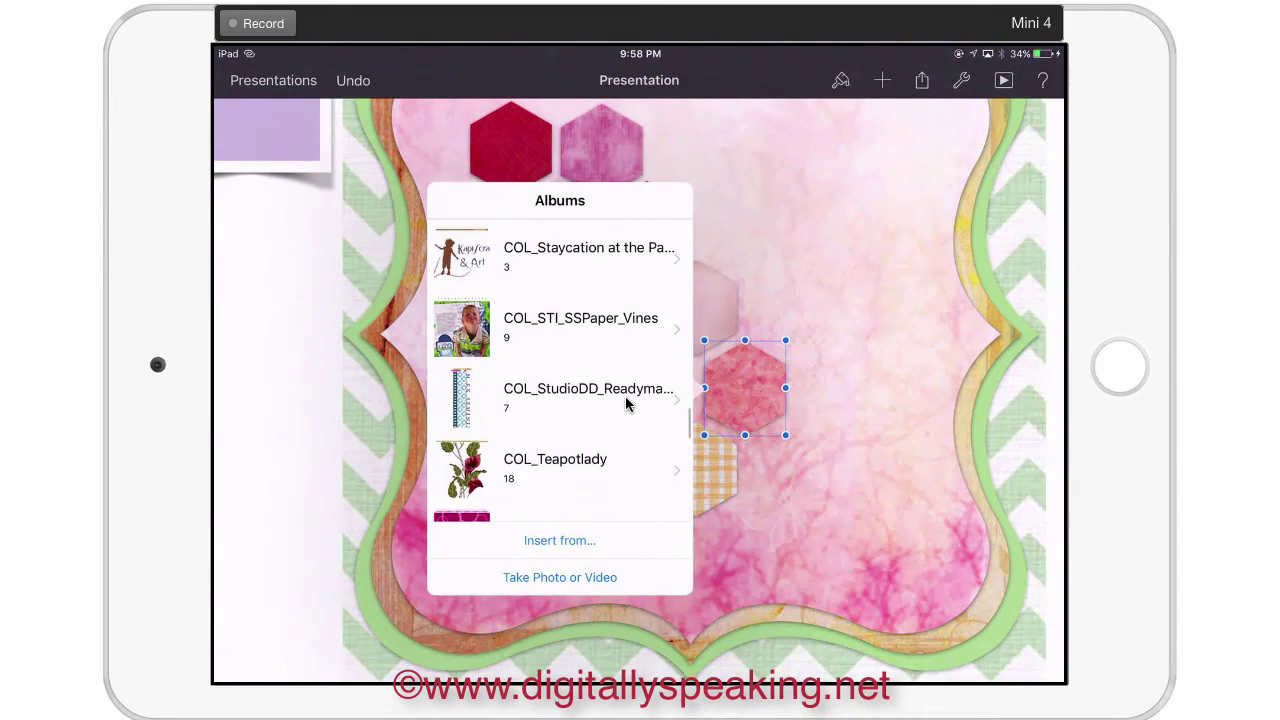
pyautogui.scroll(10, 626, 402)
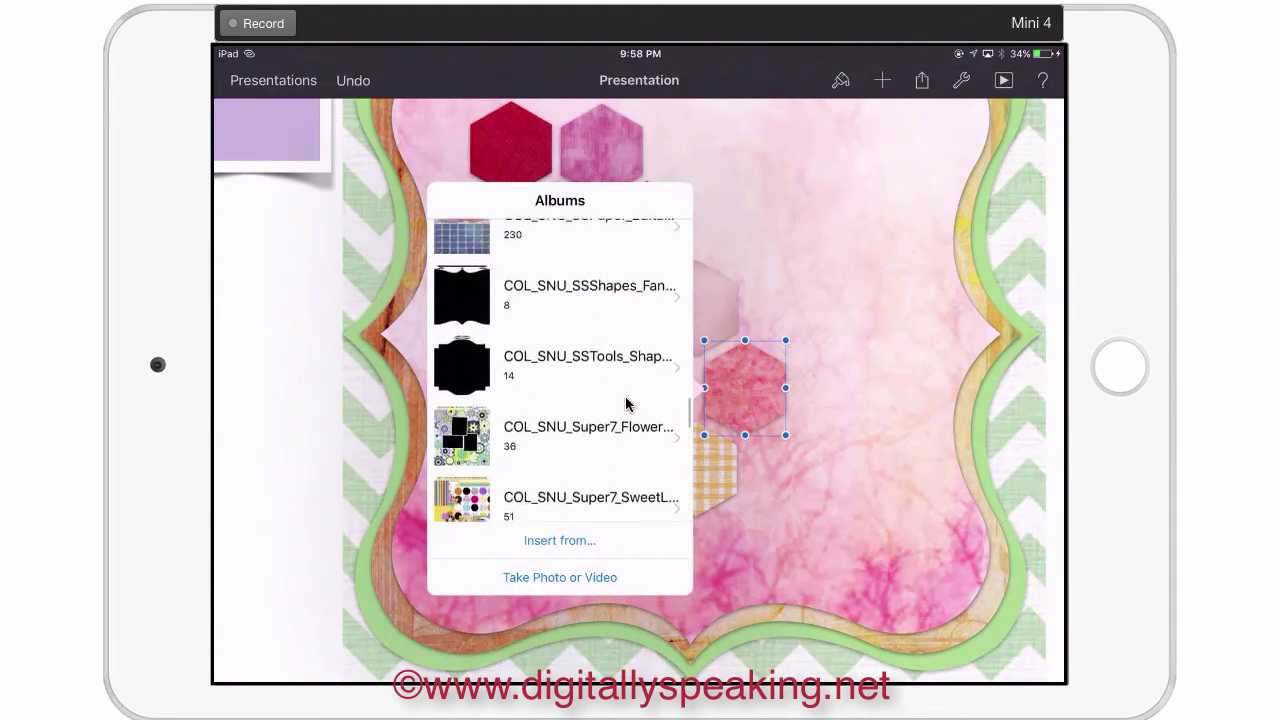
pyautogui.scroll(-8, 626, 402)
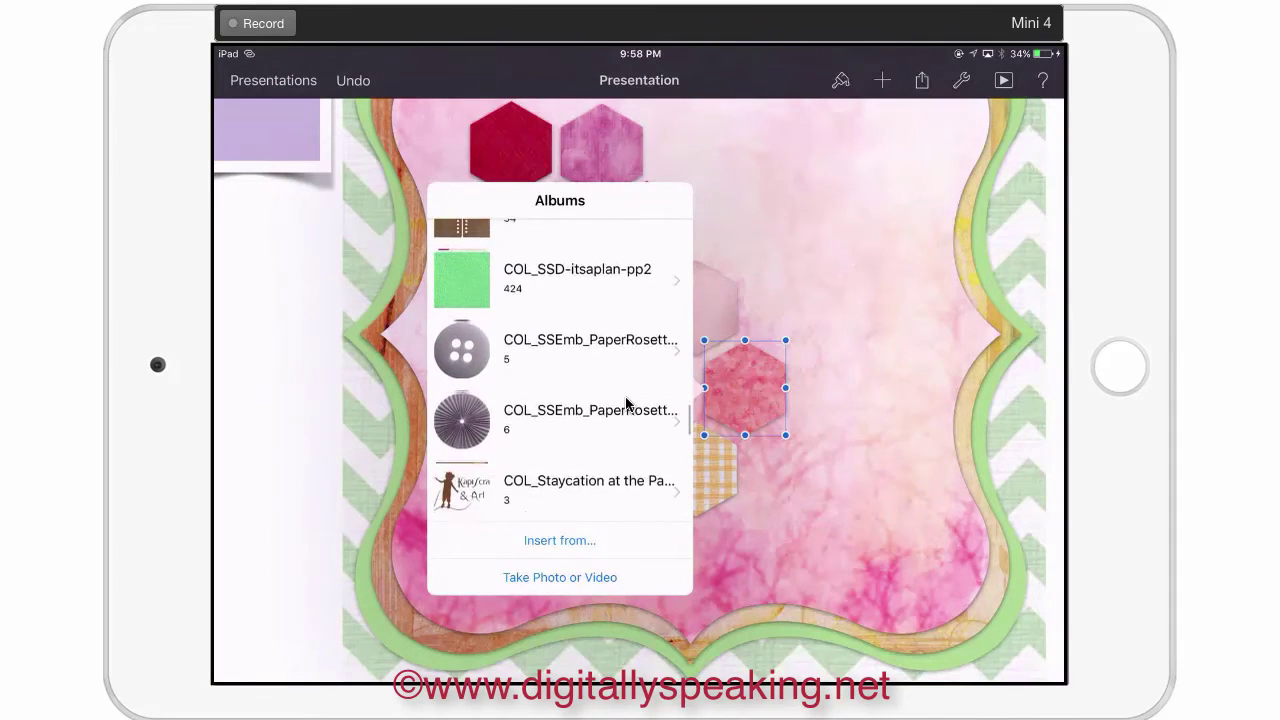
pyautogui.scroll(4, 626, 402)
pyautogui.scroll(6, 626, 402)
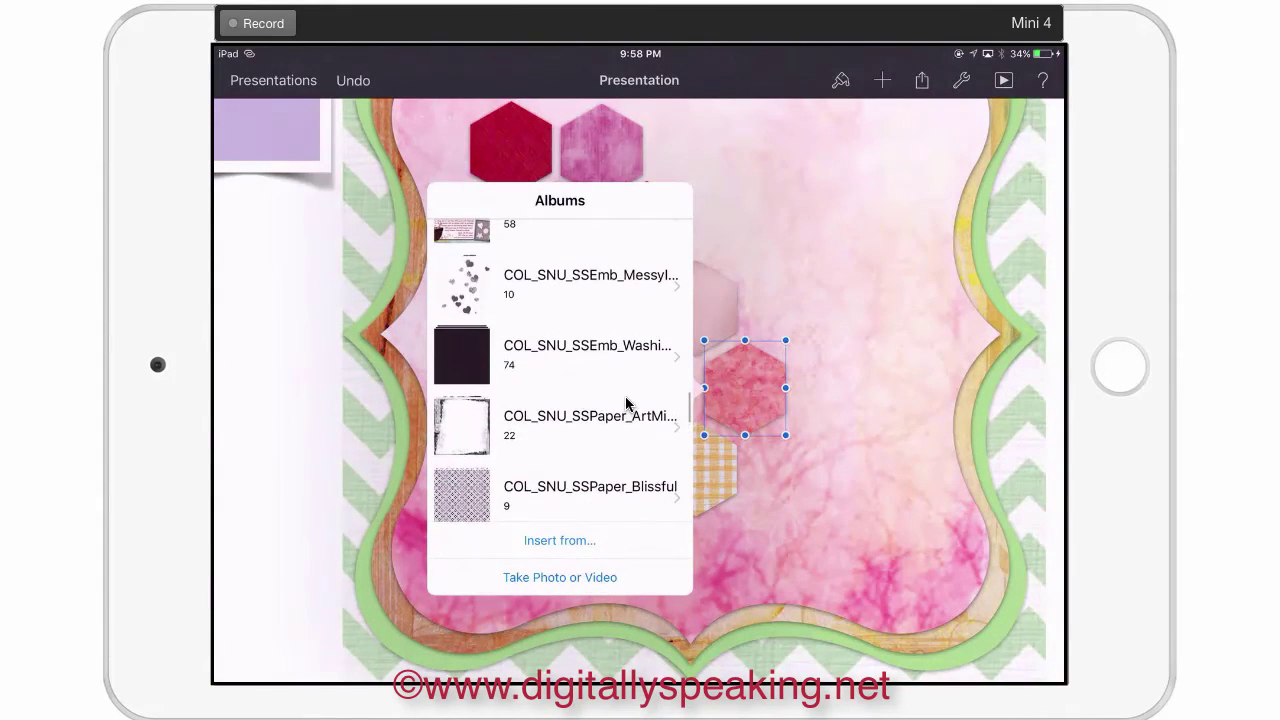
pyautogui.scroll(-2, 626, 402)
pyautogui.scroll(10, 626, 402)
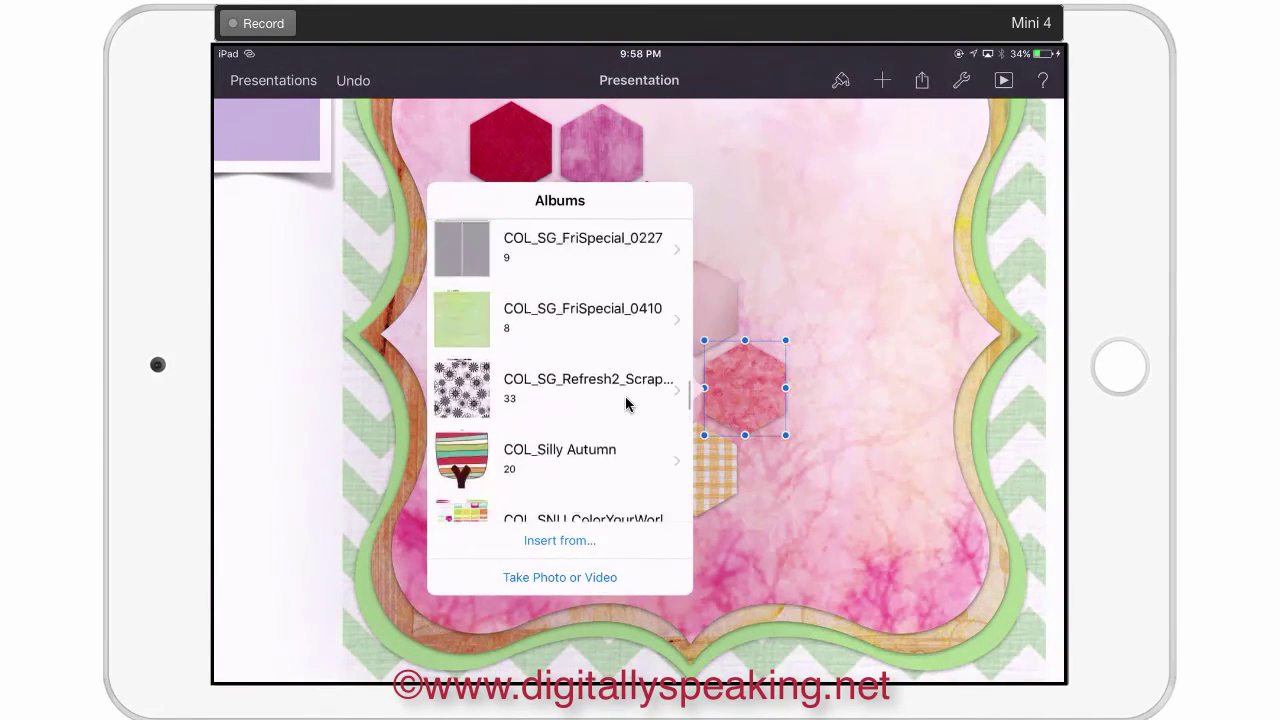
pyautogui.scroll(10, 625, 396)
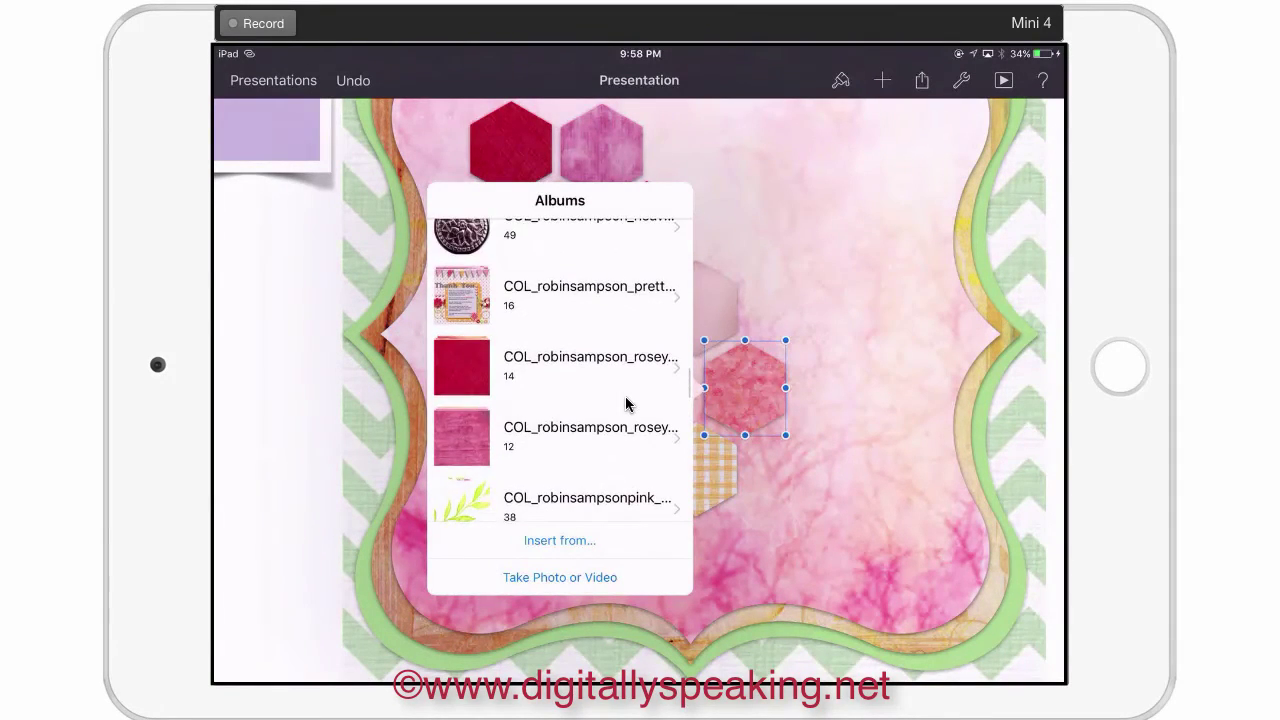
pyautogui.click(625, 396)
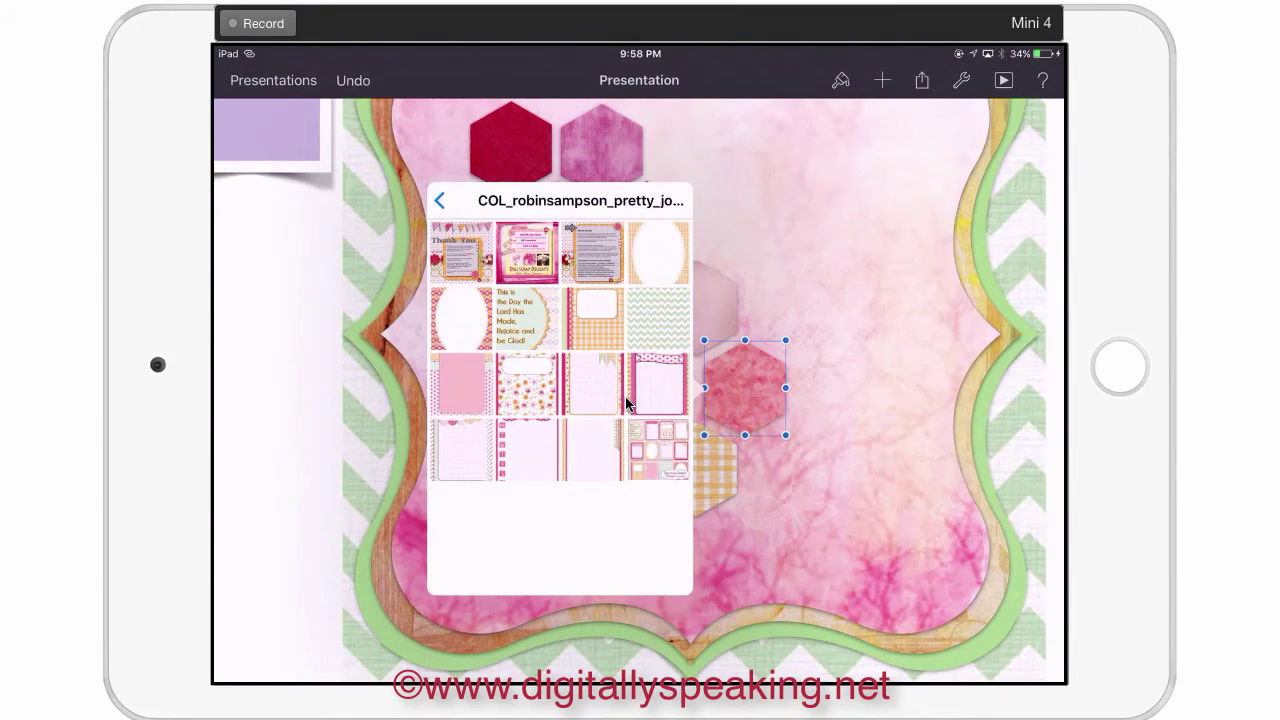
pyautogui.click(625, 396)
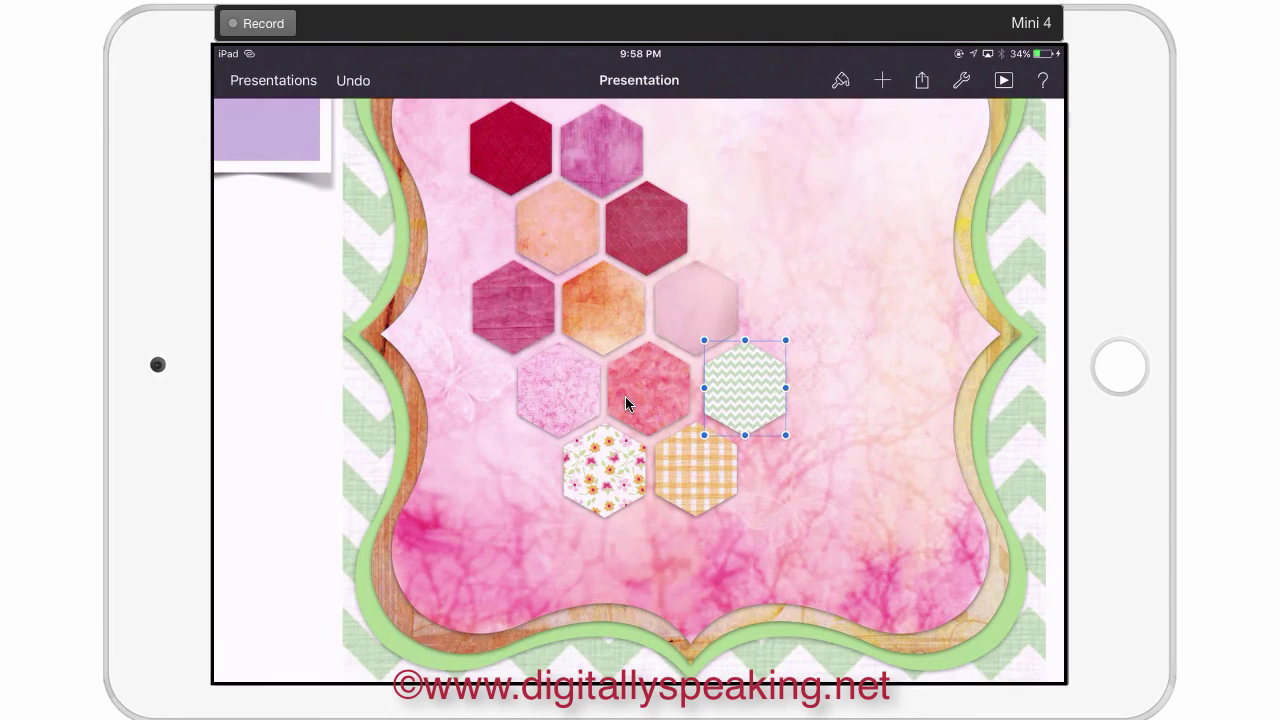
# Swap the green chevron hexagon at the fourth row's right end with the light pink patterned hexagon at its left end
pyautogui.scroll(5, 625, 396)
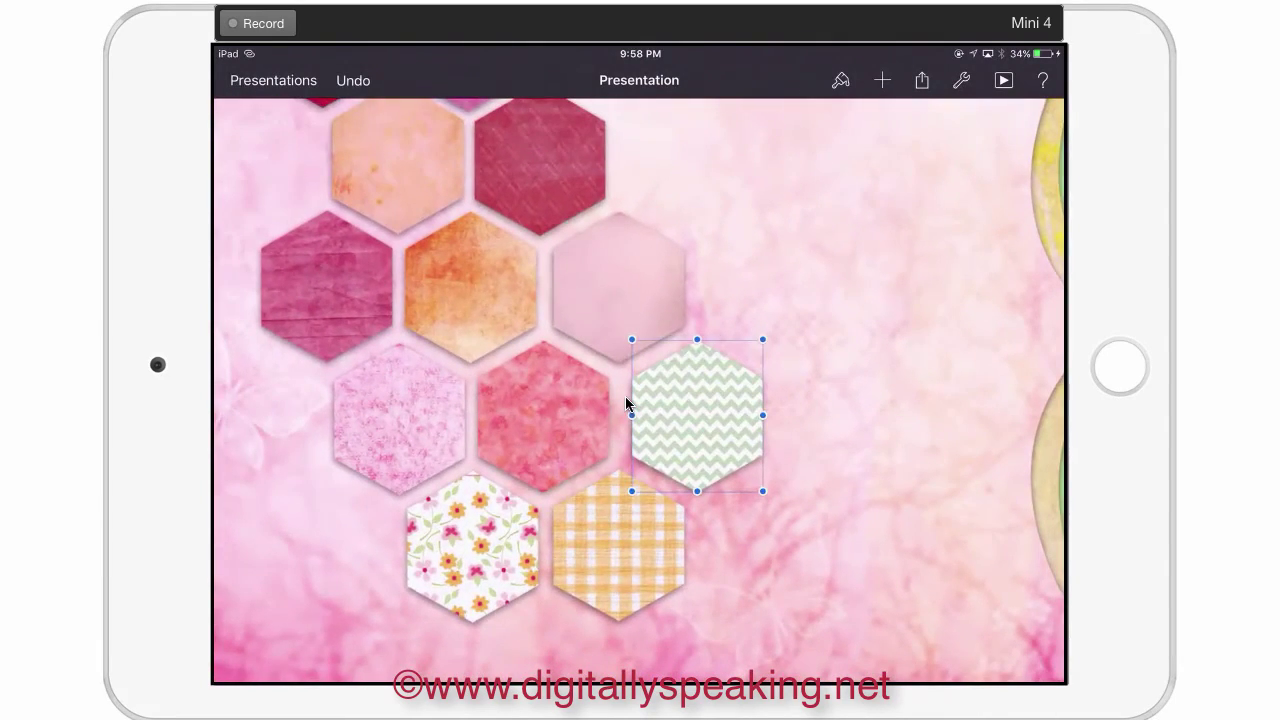
pyautogui.scroll(-3, 625, 397)
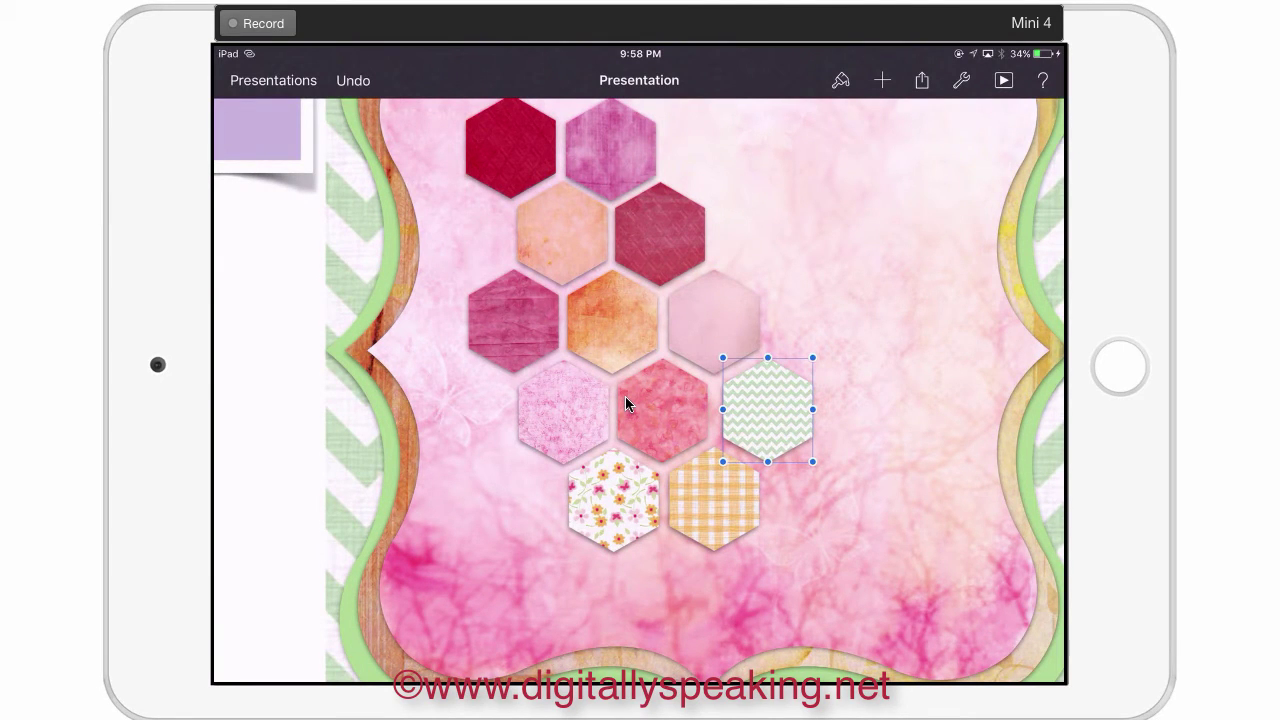
pyautogui.moveTo(768, 410); pyautogui.dragTo(484, 434)
pyautogui.click(563, 411)
pyautogui.click(563, 411)
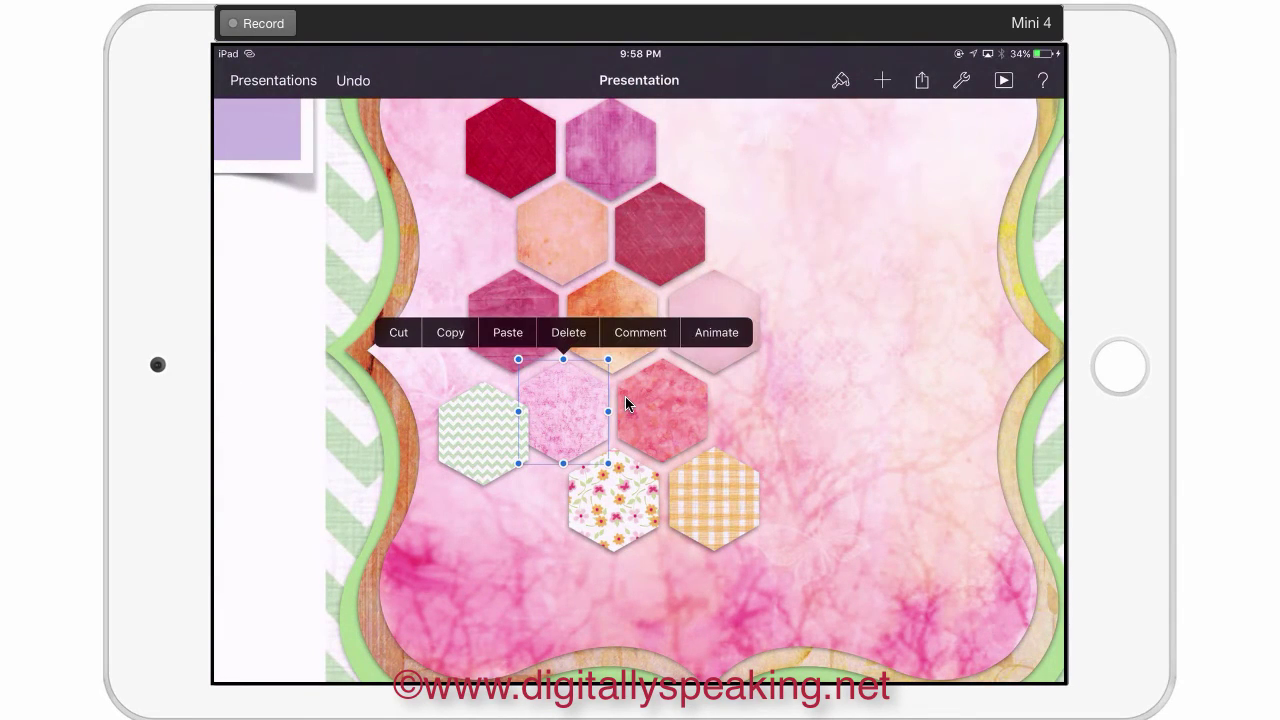
pyautogui.moveTo(563, 410); pyautogui.dragTo(764, 408)
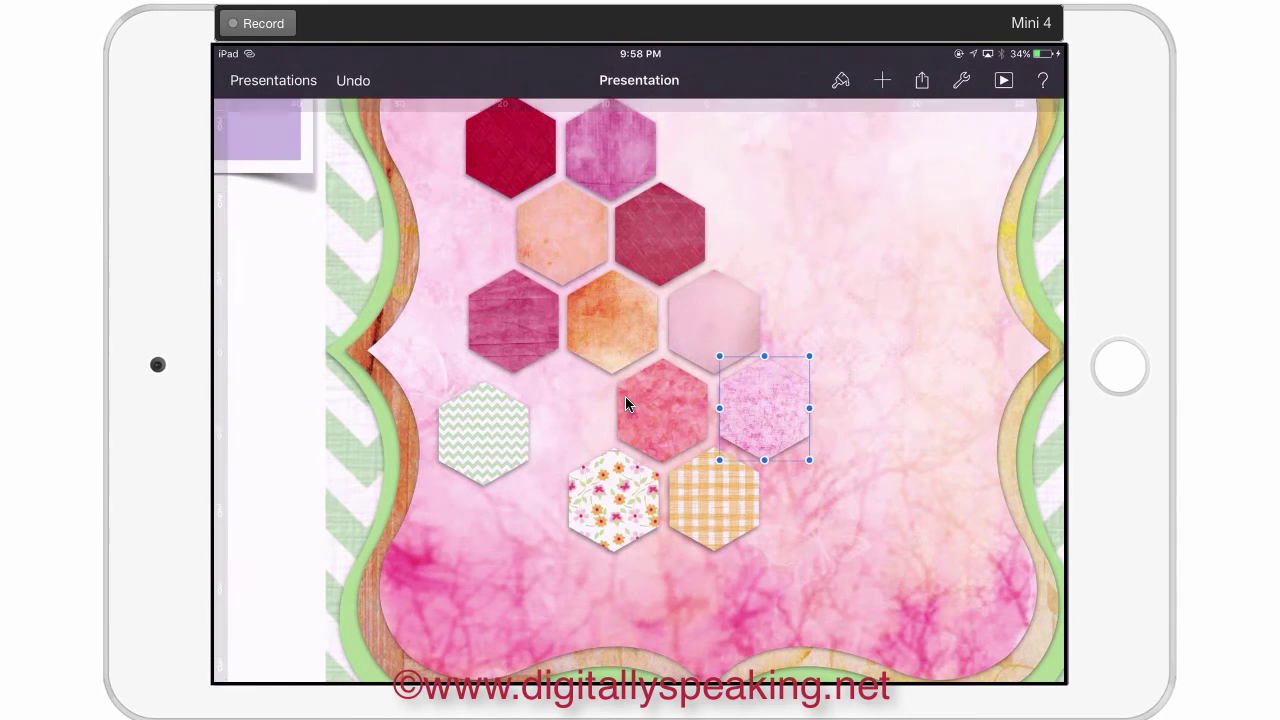
pyautogui.click(484, 435)
pyautogui.moveTo(484, 435); pyautogui.dragTo(558, 411)
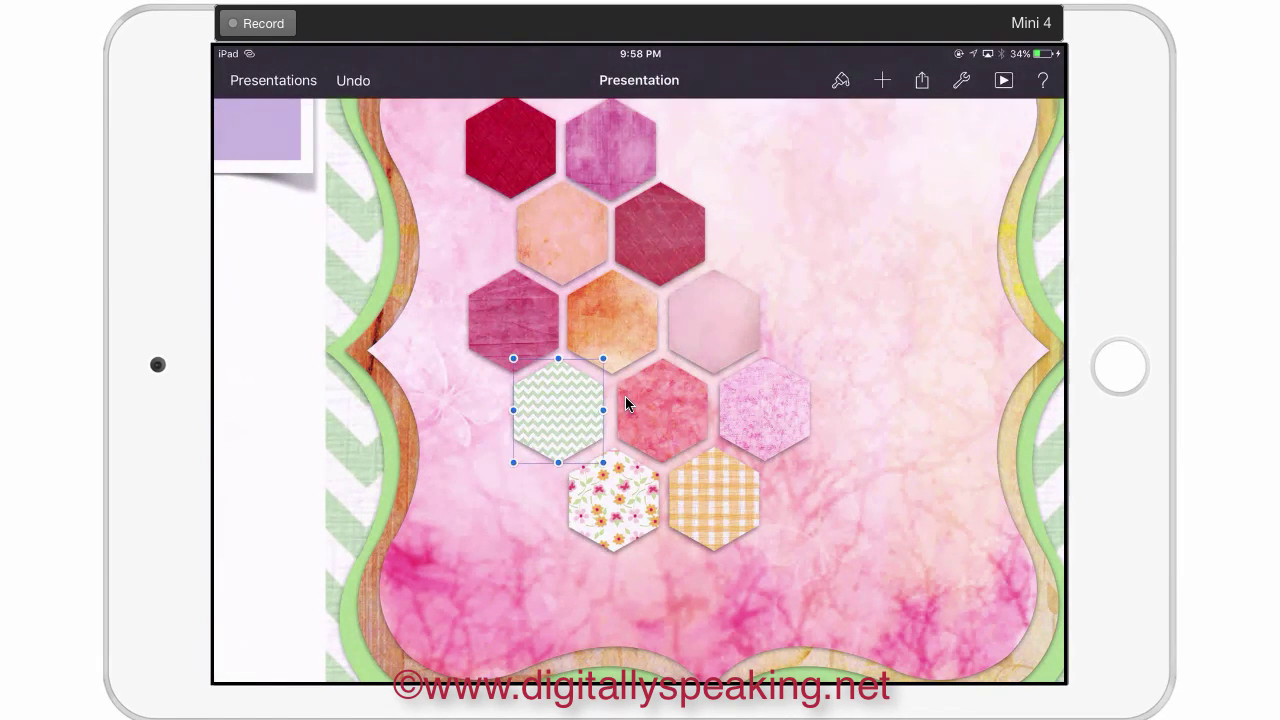
# Select the orange hexagon in the middle of the third row
pyautogui.click(613, 500)
pyautogui.click(613, 500)
pyautogui.click(612, 320)
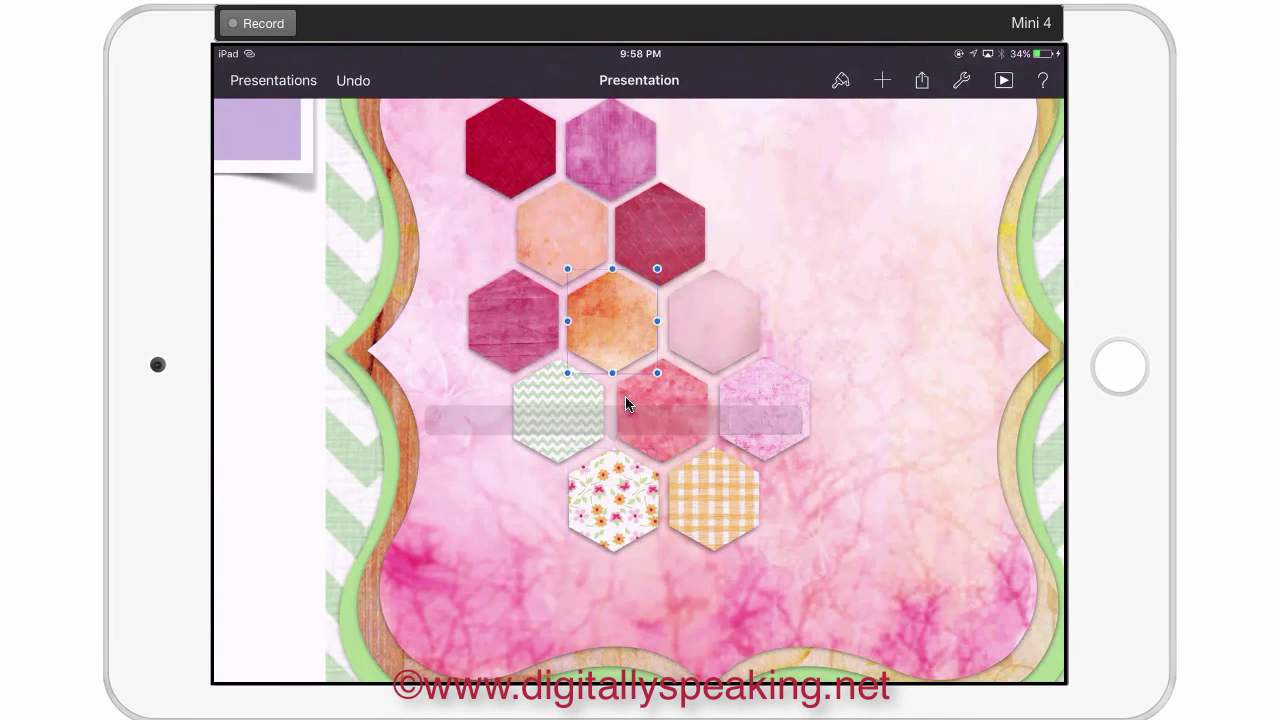
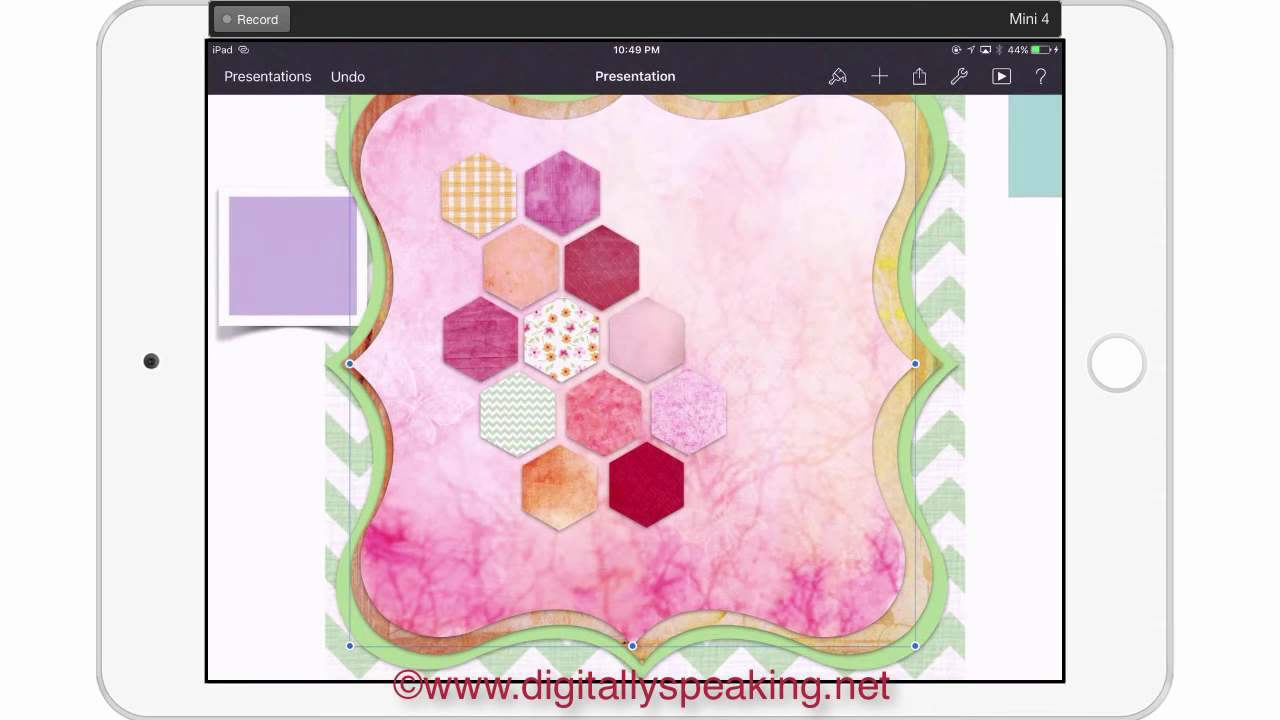
# Bring the purple framed photo placeholder to the front and move it onto the pink mat, right of the upper hexagon rows
pyautogui.press('Home')
pyautogui.click(292, 255)
pyautogui.click(292, 255)
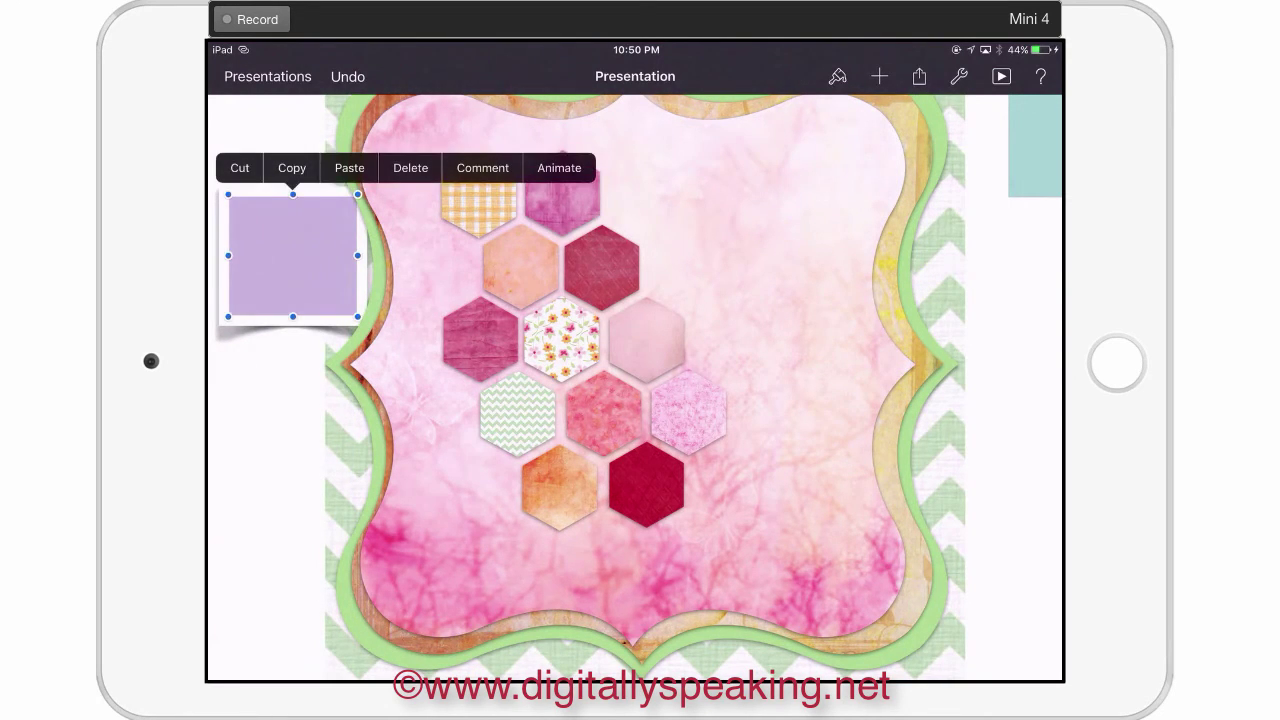
pyautogui.moveTo(292, 255); pyautogui.dragTo(328, 226)
pyautogui.click(838, 76)
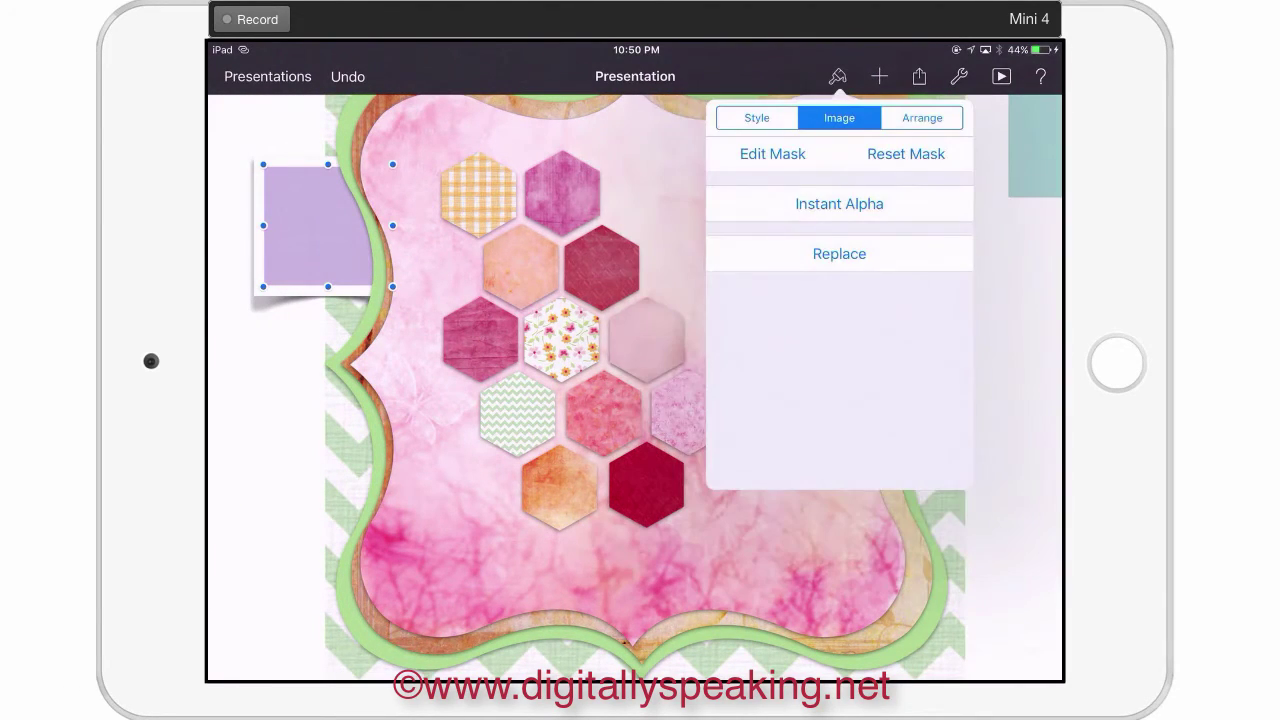
pyautogui.click(922, 118)
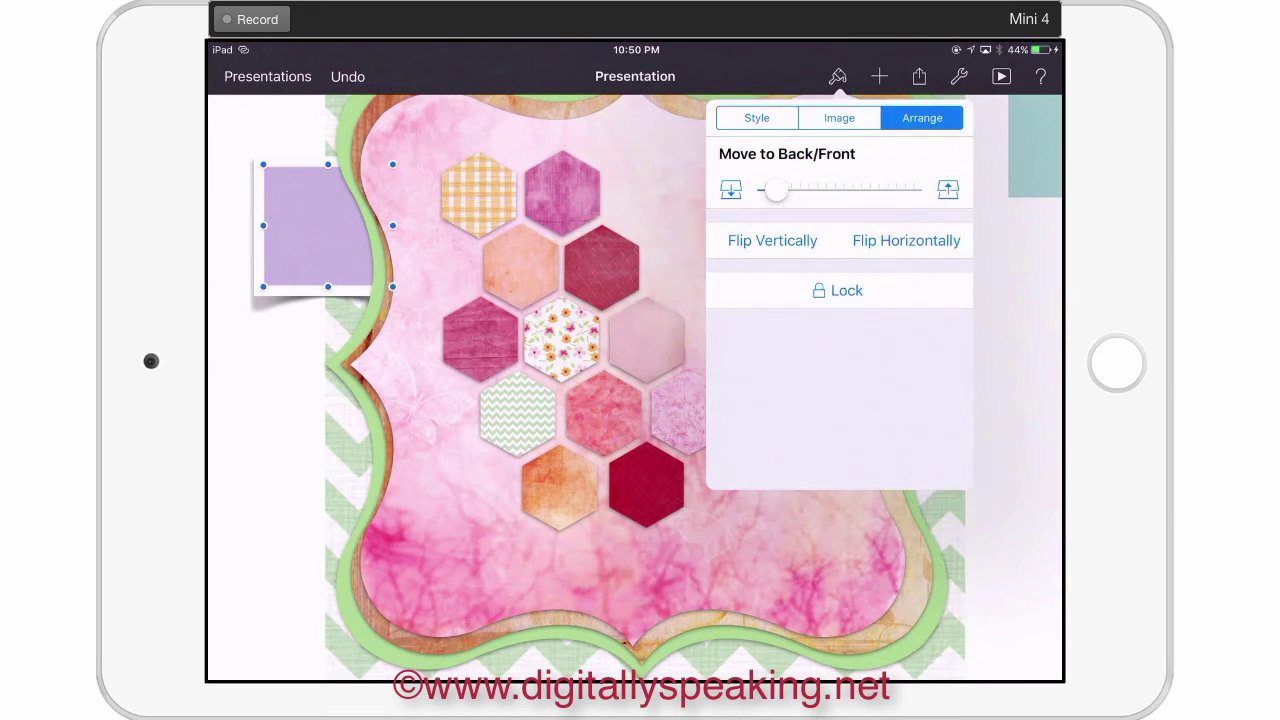
pyautogui.moveTo(776, 190); pyautogui.dragTo(909, 190)
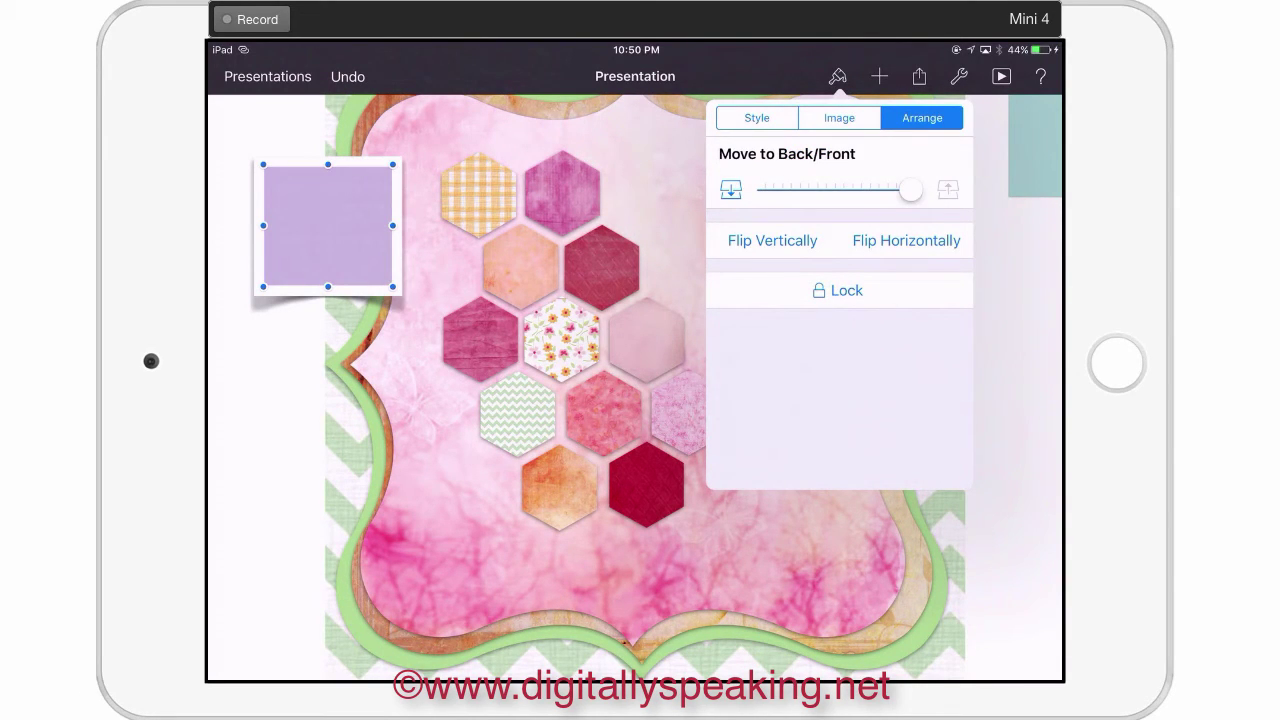
pyautogui.click(838, 76)
pyautogui.moveTo(328, 225); pyautogui.dragTo(762, 226)
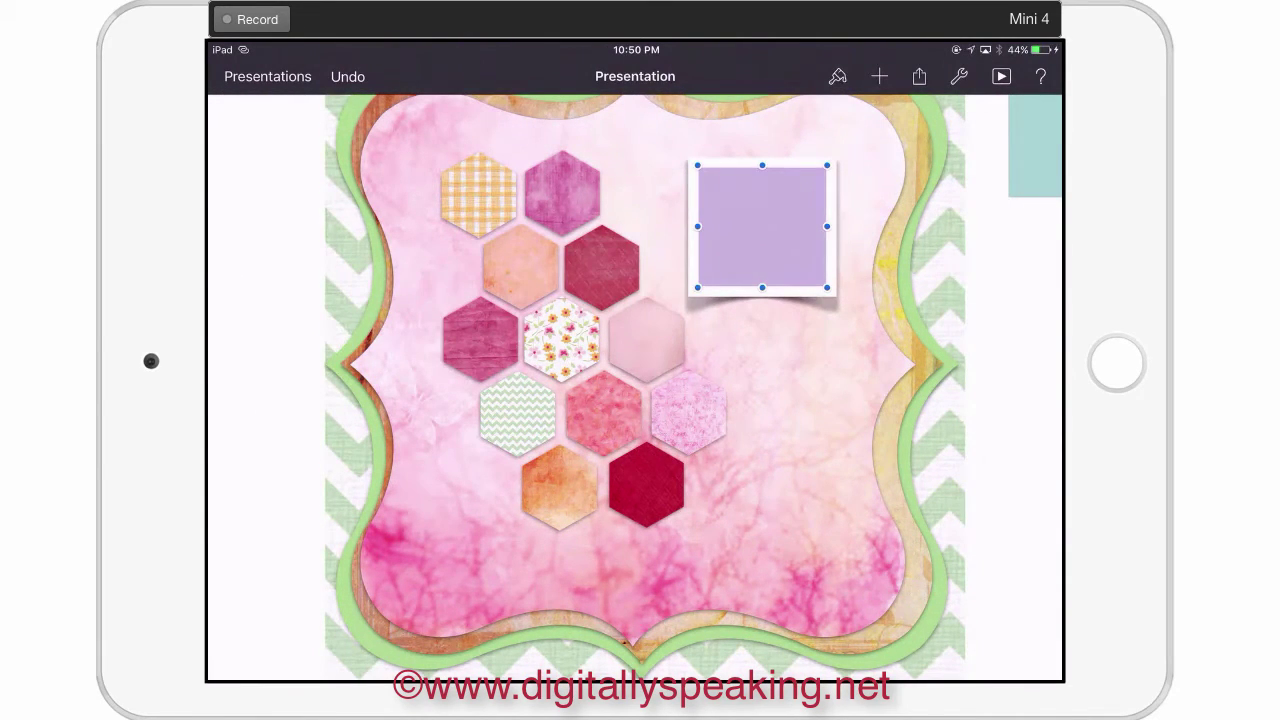
# Replace the purple placeholder image with the photo of the girl from the Camera Roll album
pyautogui.click(837, 76)
pyautogui.click(839, 117)
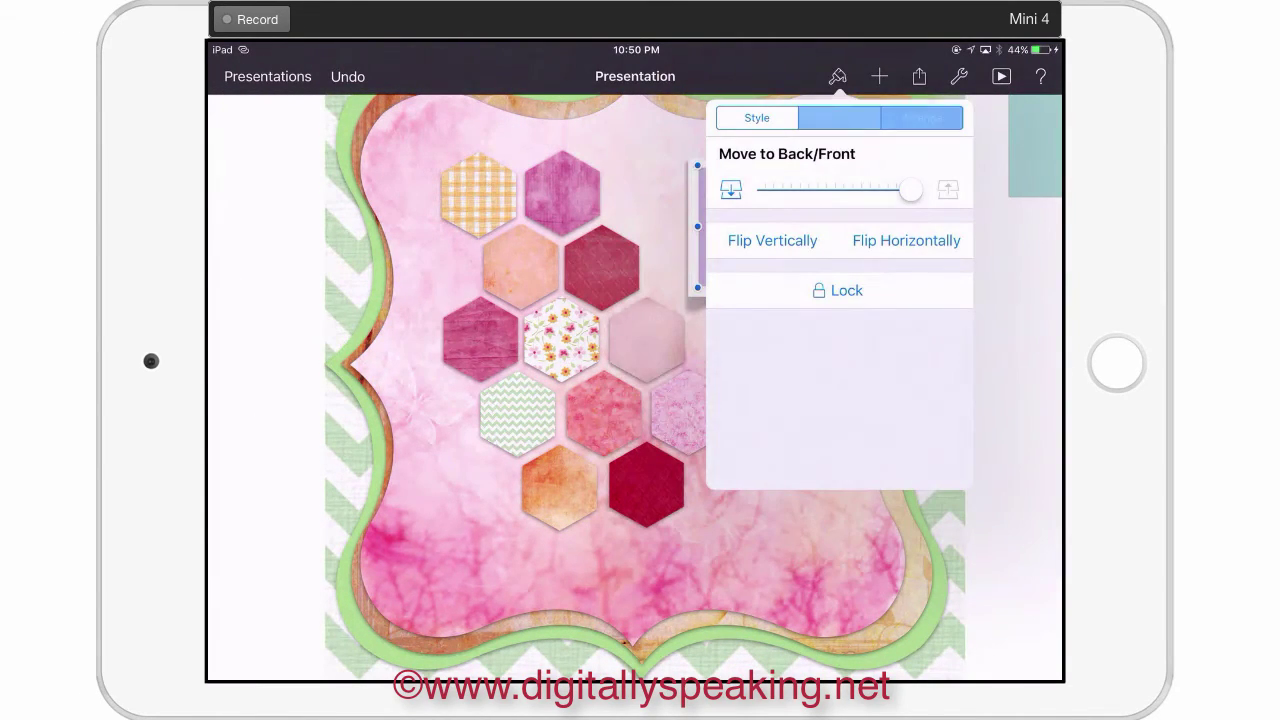
pyautogui.click(839, 253)
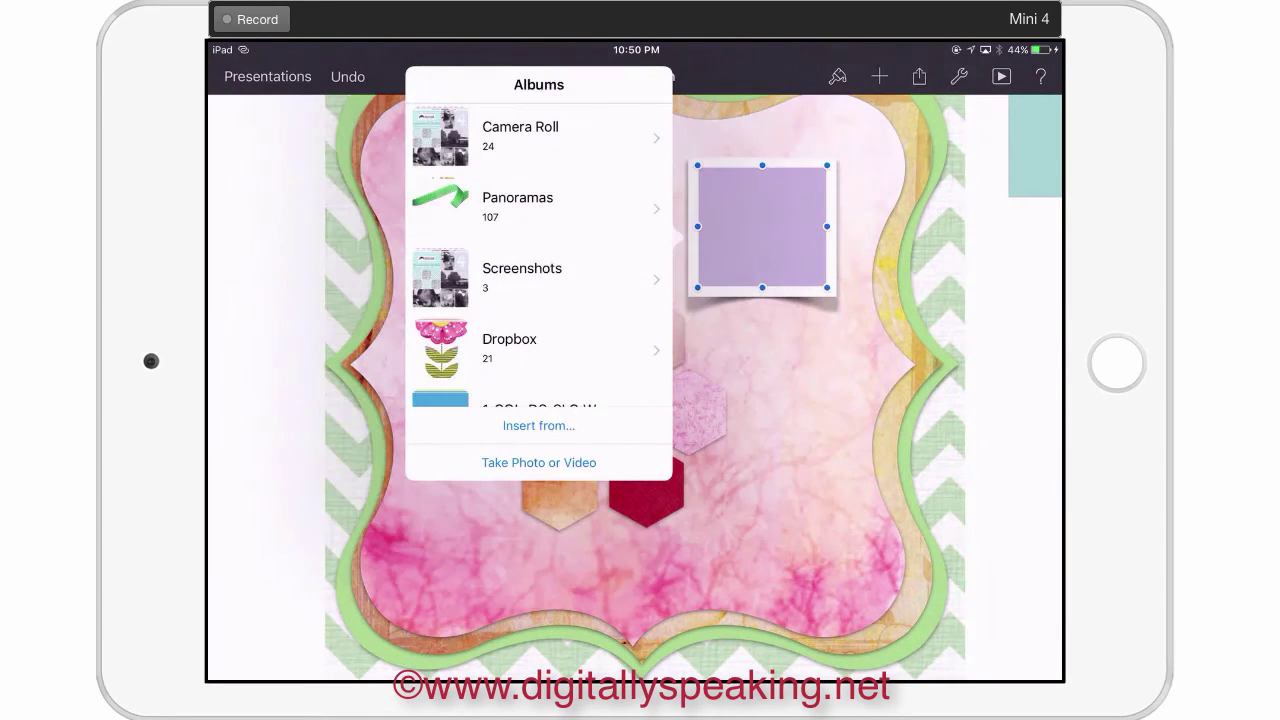
pyautogui.click(538, 137)
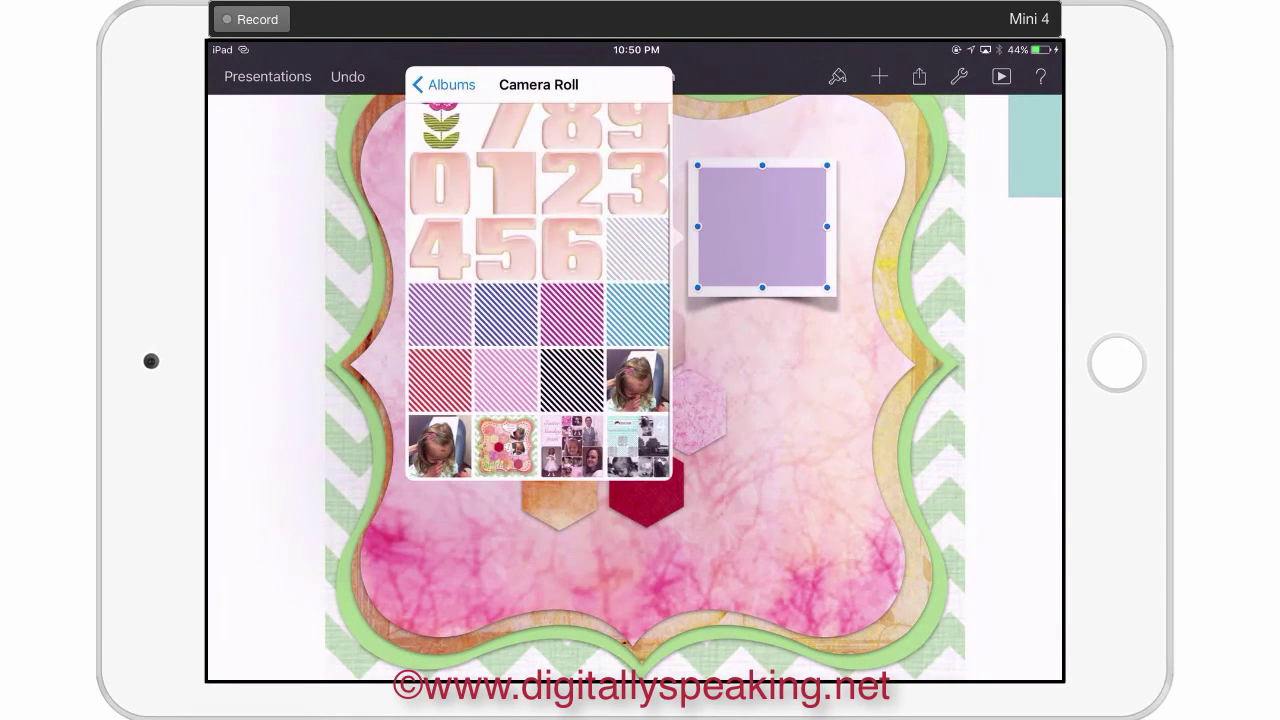
pyautogui.scroll(-2, 538, 290)
pyautogui.click(440, 441)
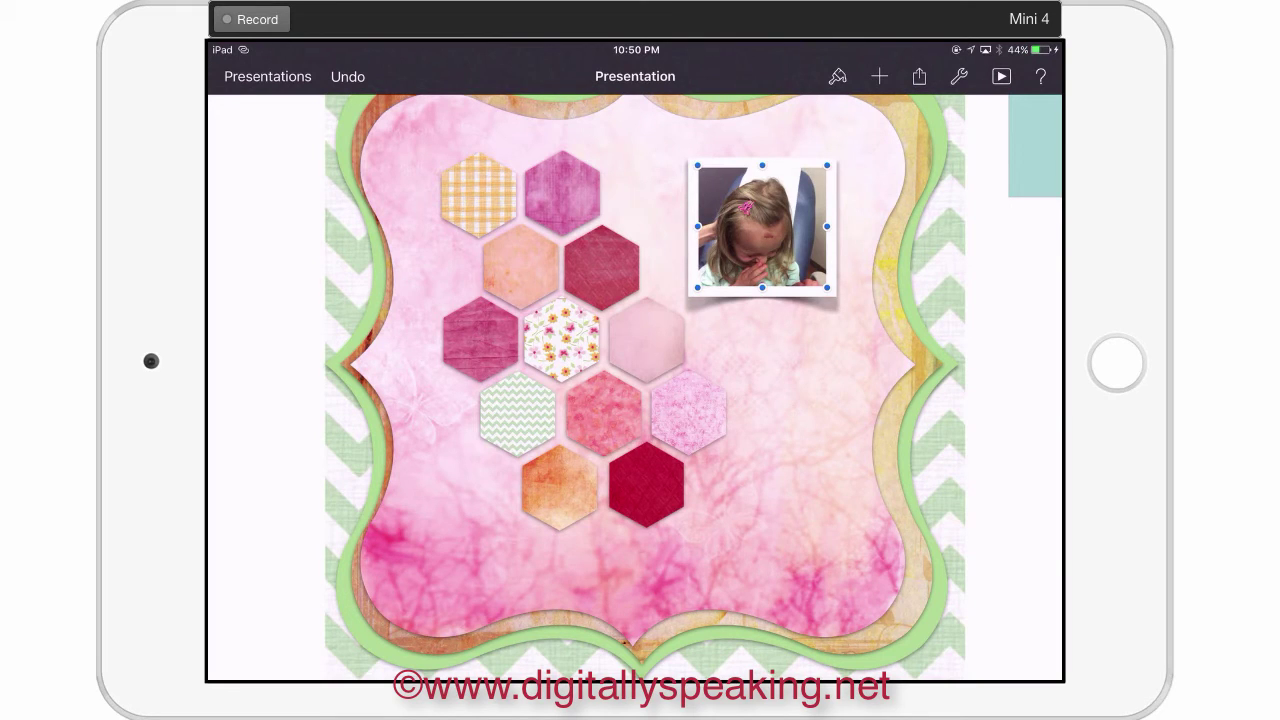
# Enlarge and reposition the photo inside its mask so the girl's head fills the white frame
pyautogui.doubleClick(762, 227)
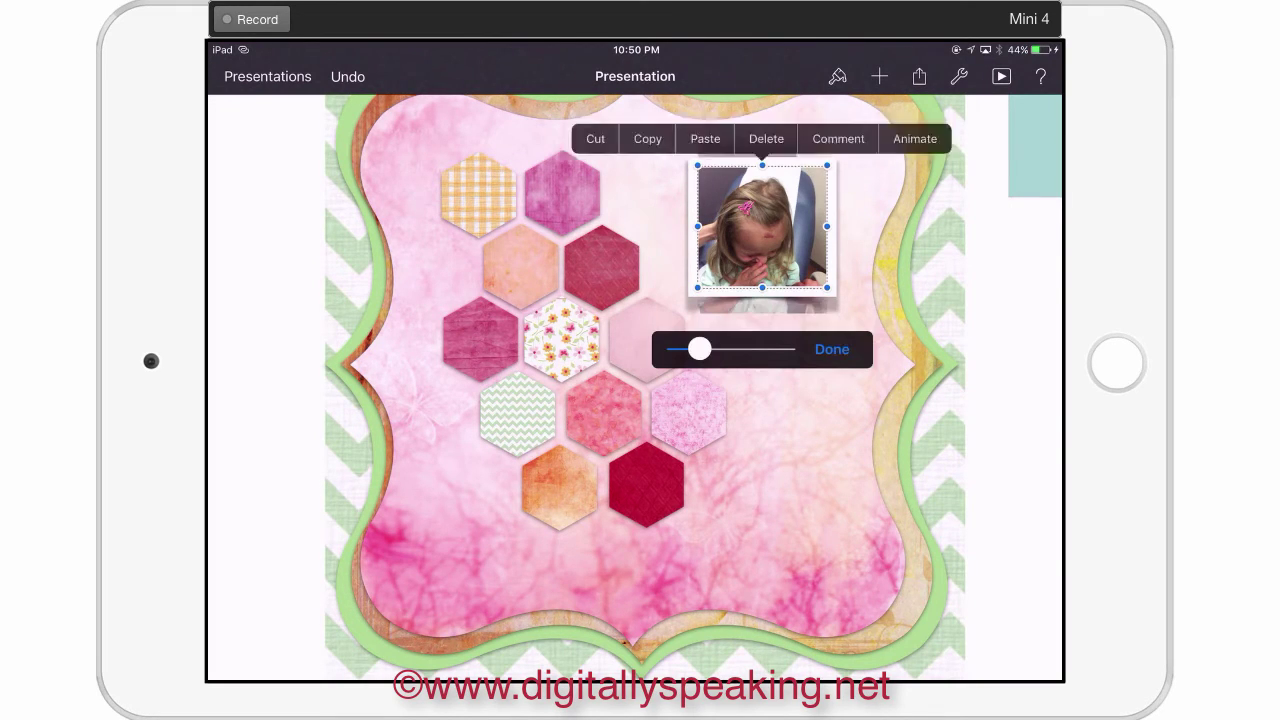
pyautogui.moveTo(699, 349); pyautogui.dragTo(723, 349)
pyautogui.moveTo(762, 227); pyautogui.dragTo(770, 220)
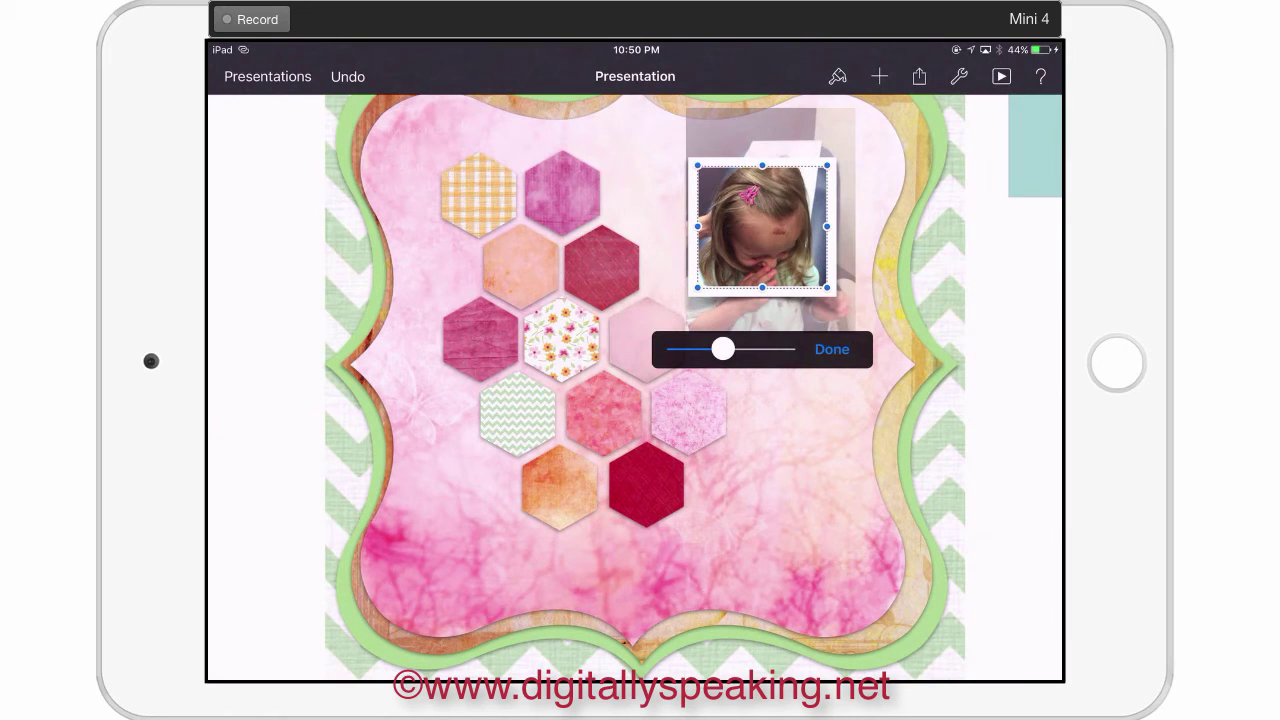
pyautogui.click(831, 349)
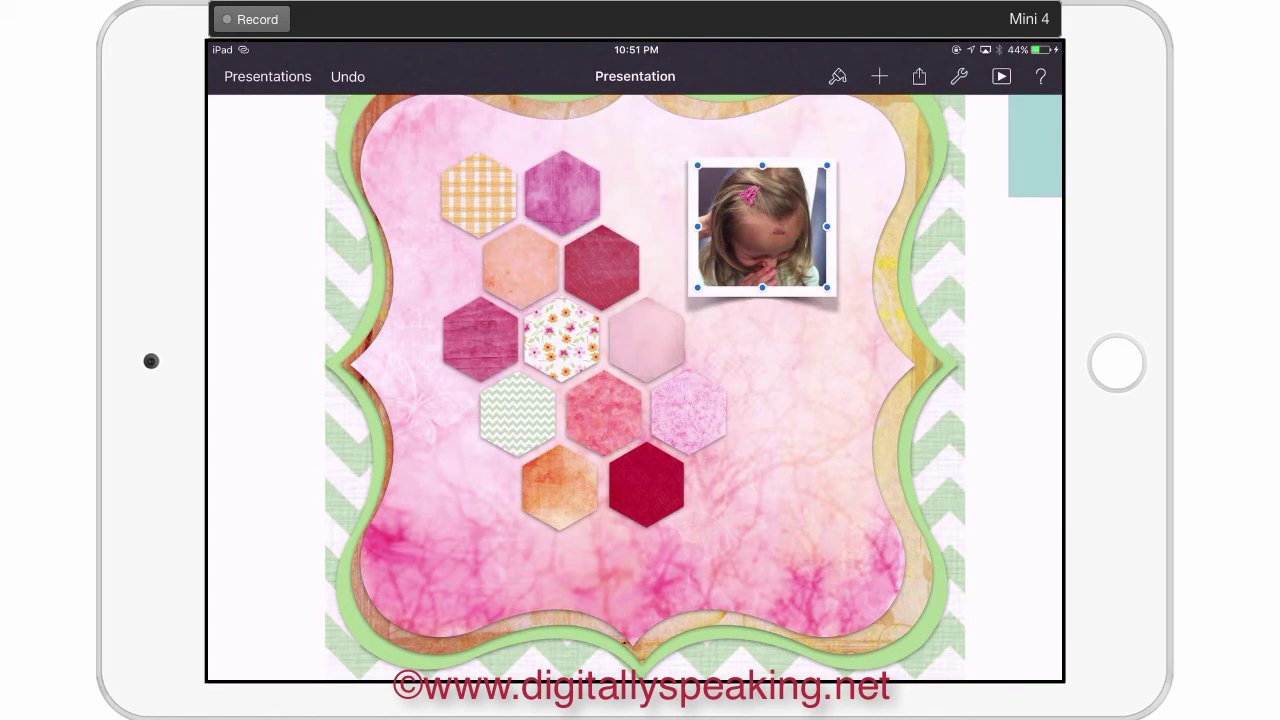
# Enlarge the framed photo to about 223 by 211 pt, shift it over the hexagons' edge and tilt it clockwise
pyautogui.moveTo(826, 287); pyautogui.dragTo(884, 342)
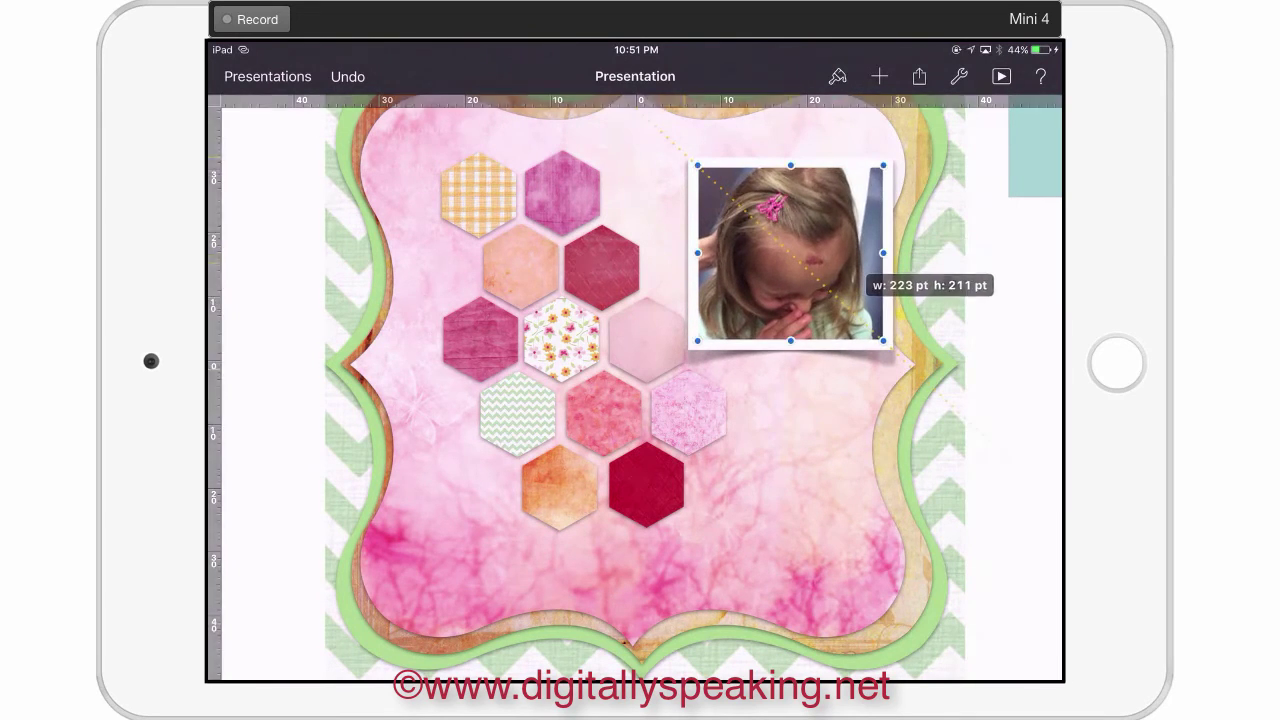
pyautogui.moveTo(791, 255); pyautogui.dragTo(760, 269)
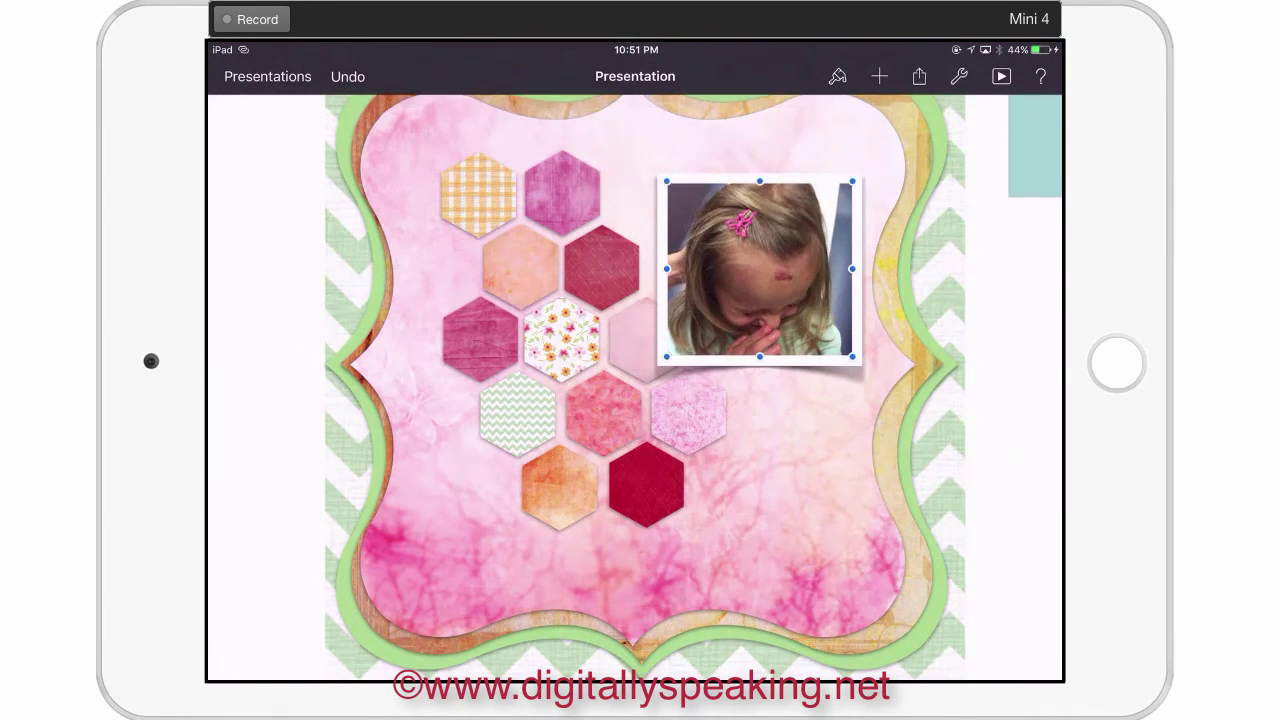
pyautogui.moveTo(852, 268); pyautogui.dragTo(848, 293)
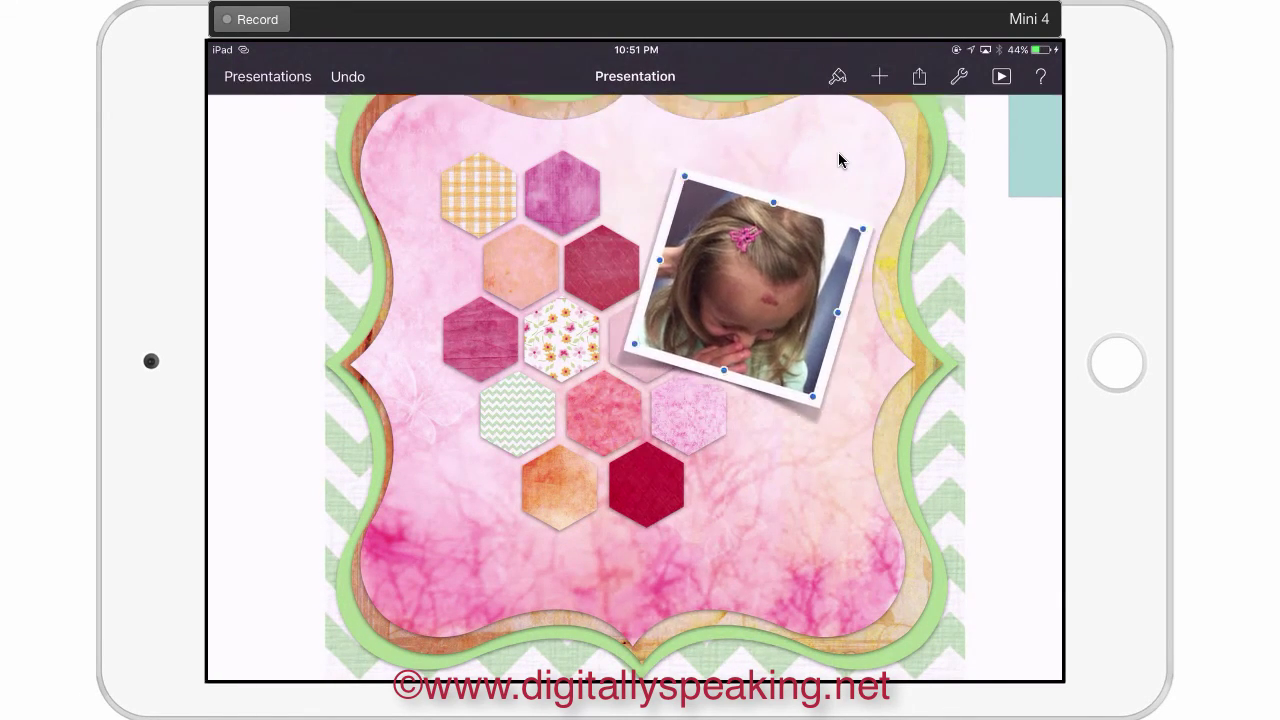
# Reduce the scale of the tilted photo's white border to 46%
pyautogui.click(838, 76)
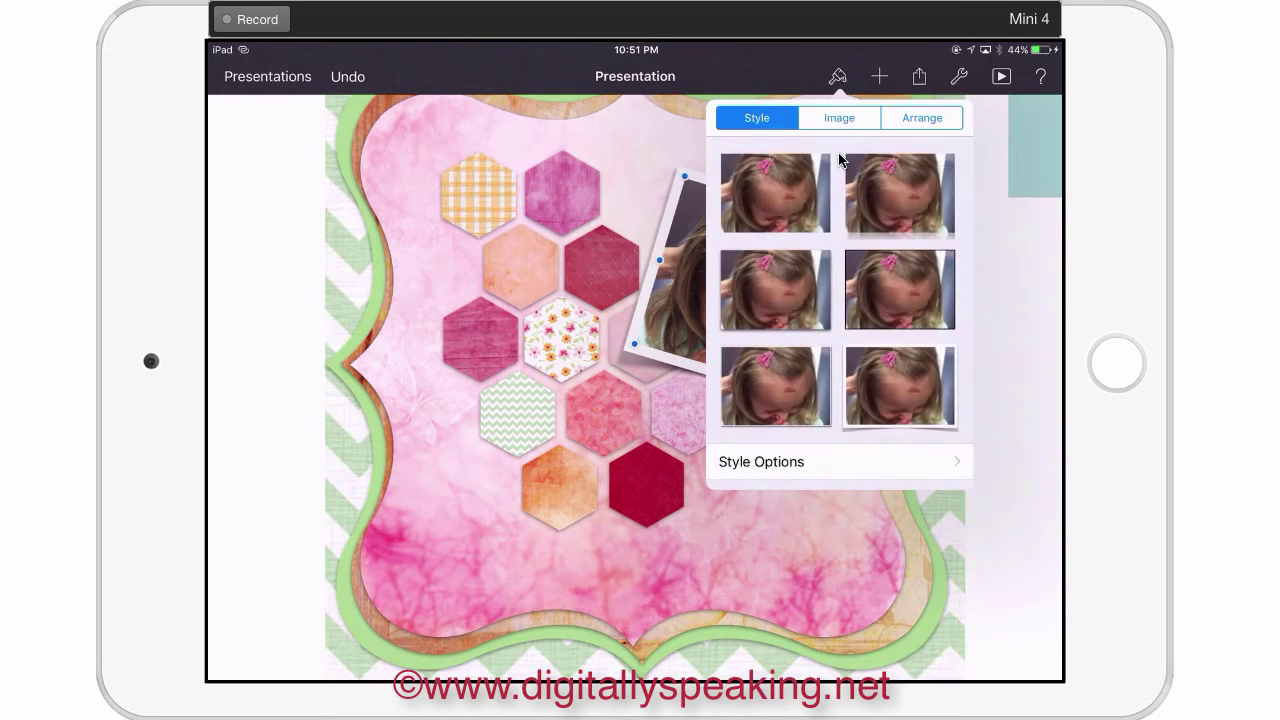
pyautogui.click(761, 461)
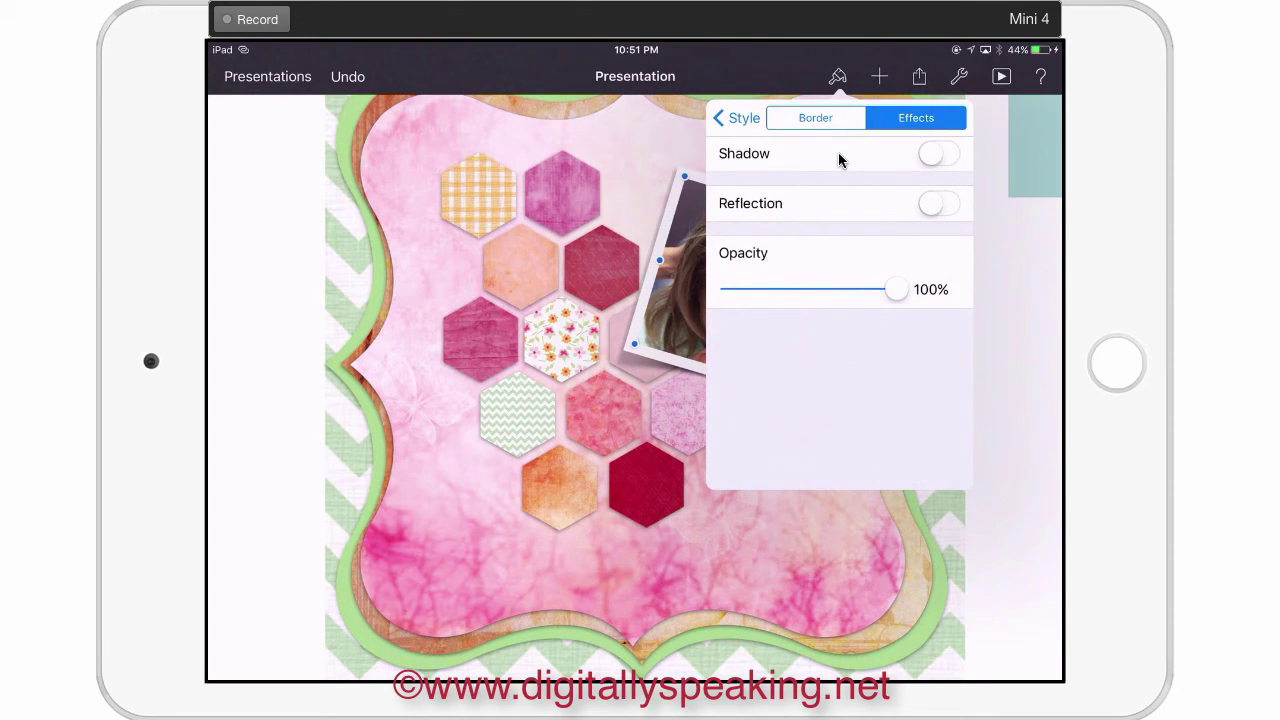
pyautogui.click(815, 117)
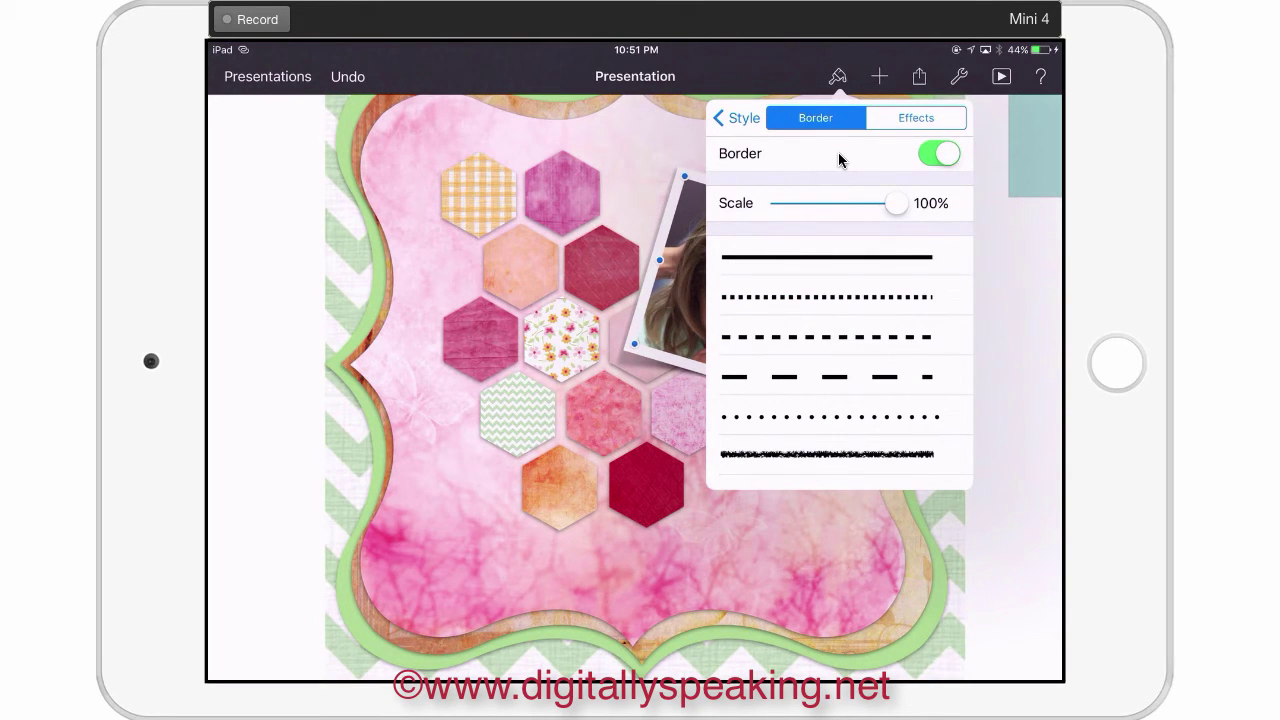
pyautogui.moveTo(896, 203); pyautogui.dragTo(827, 203)
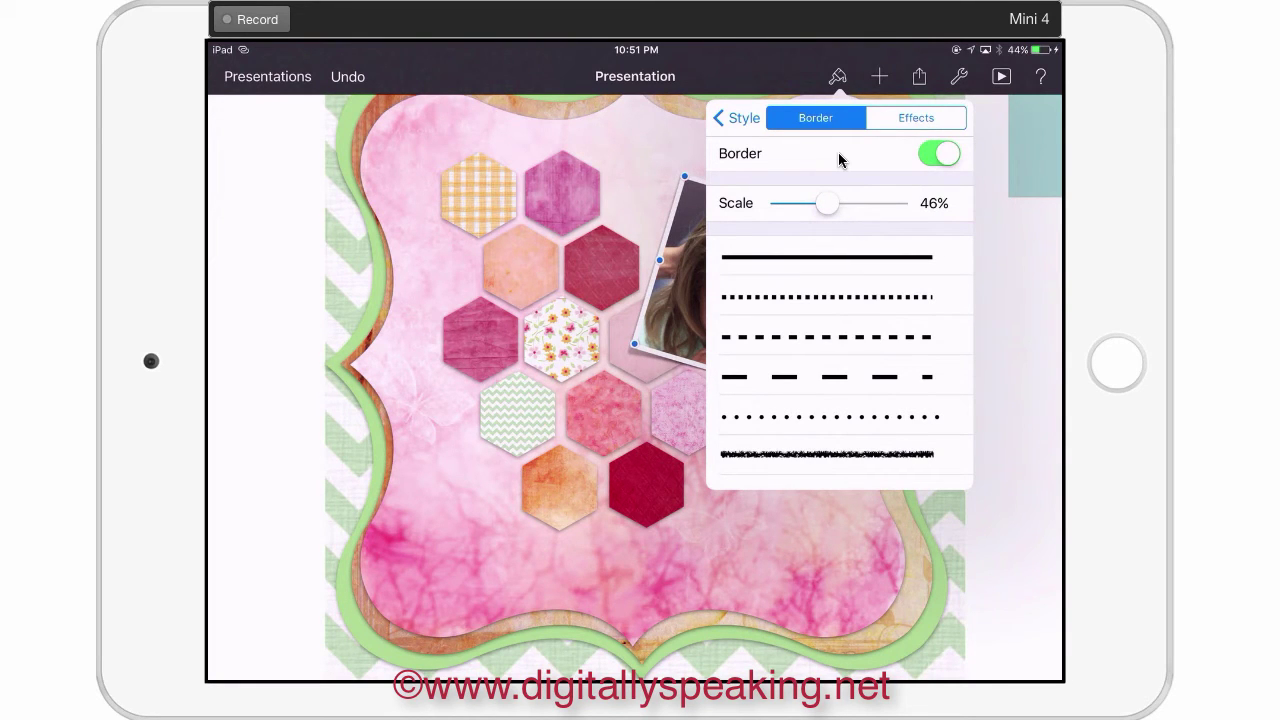
pyautogui.click(780, 560)
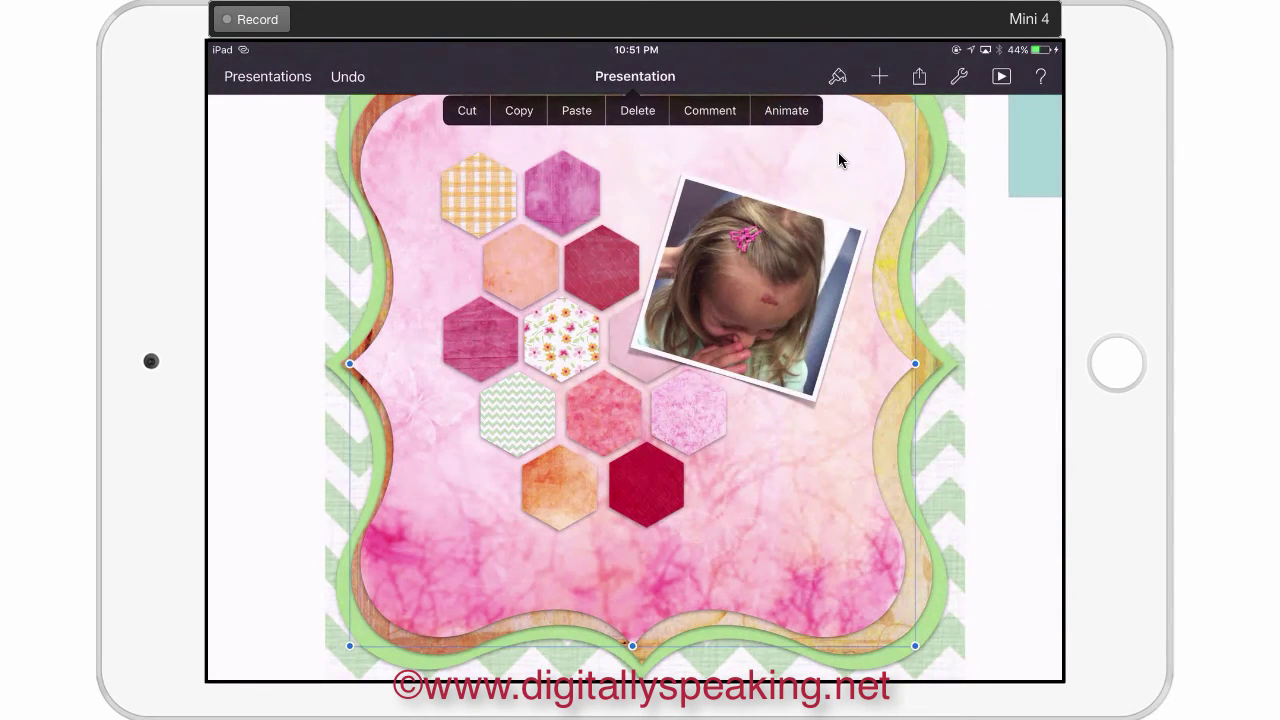
pyautogui.click(839, 160)
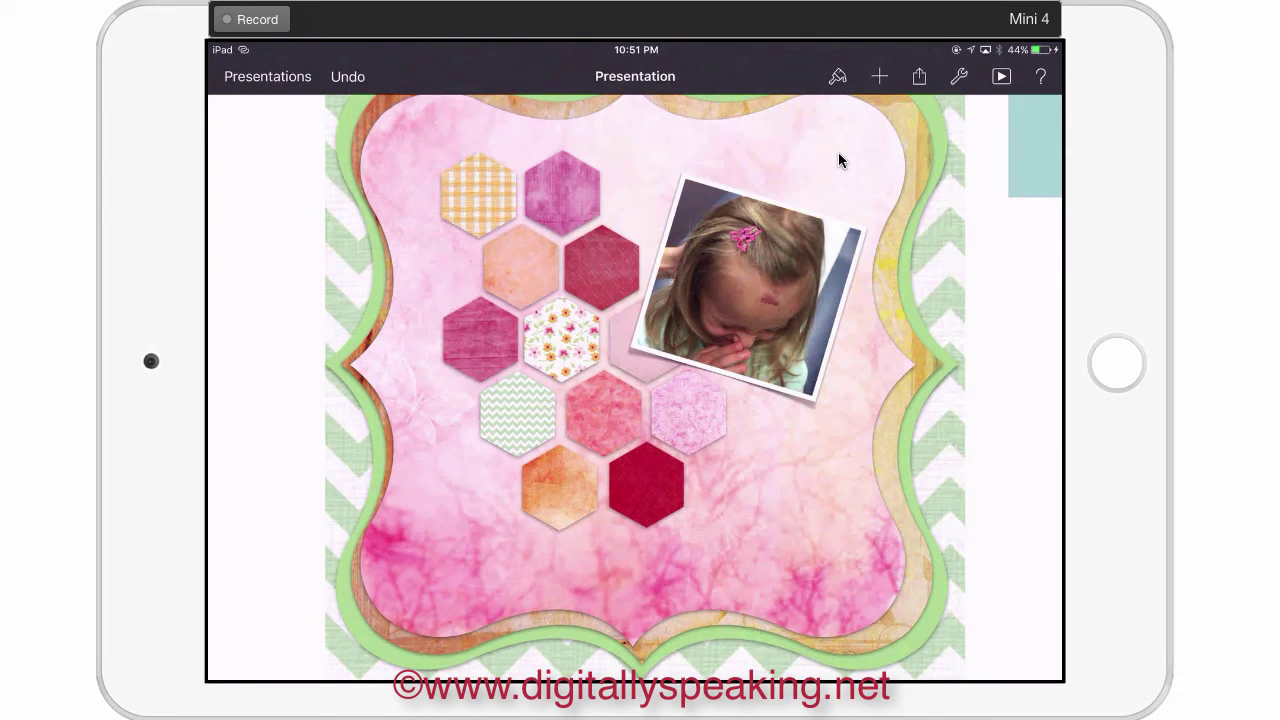
# Delete the leftover teal square beside the scrapbook page
pyautogui.scroll(-3, 839, 160)
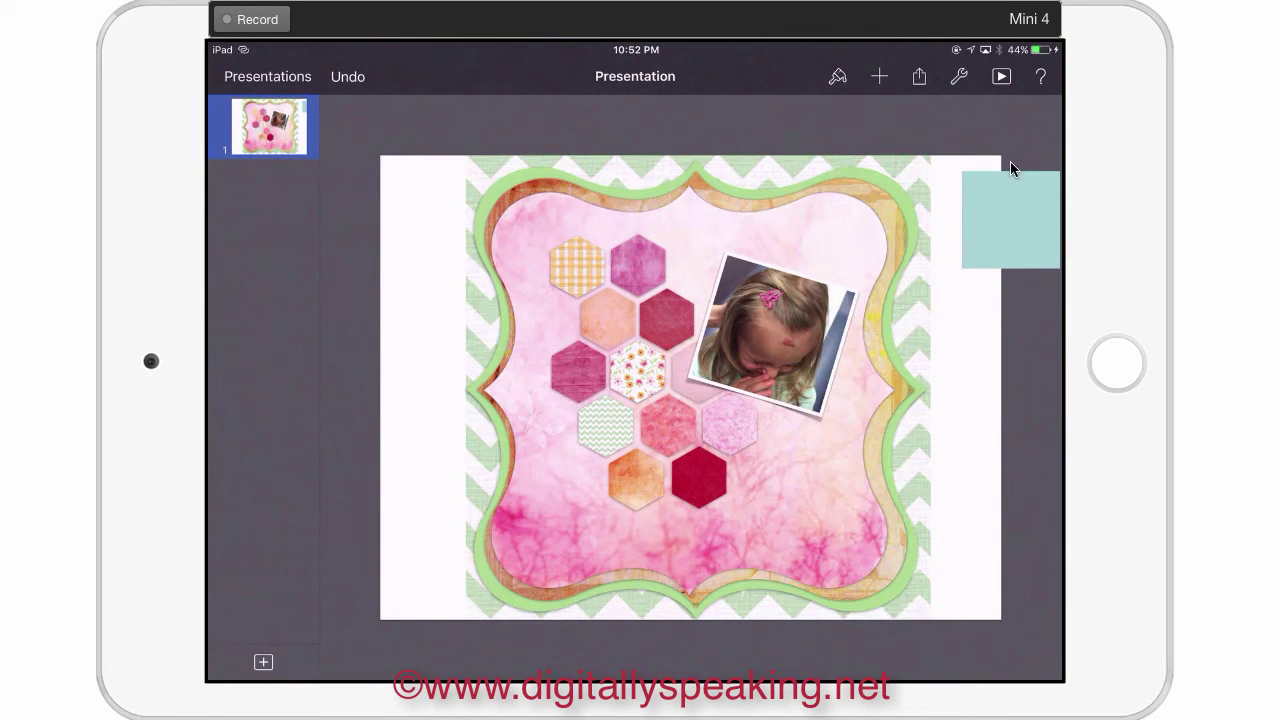
pyautogui.click(1010, 210)
pyautogui.click(1010, 210)
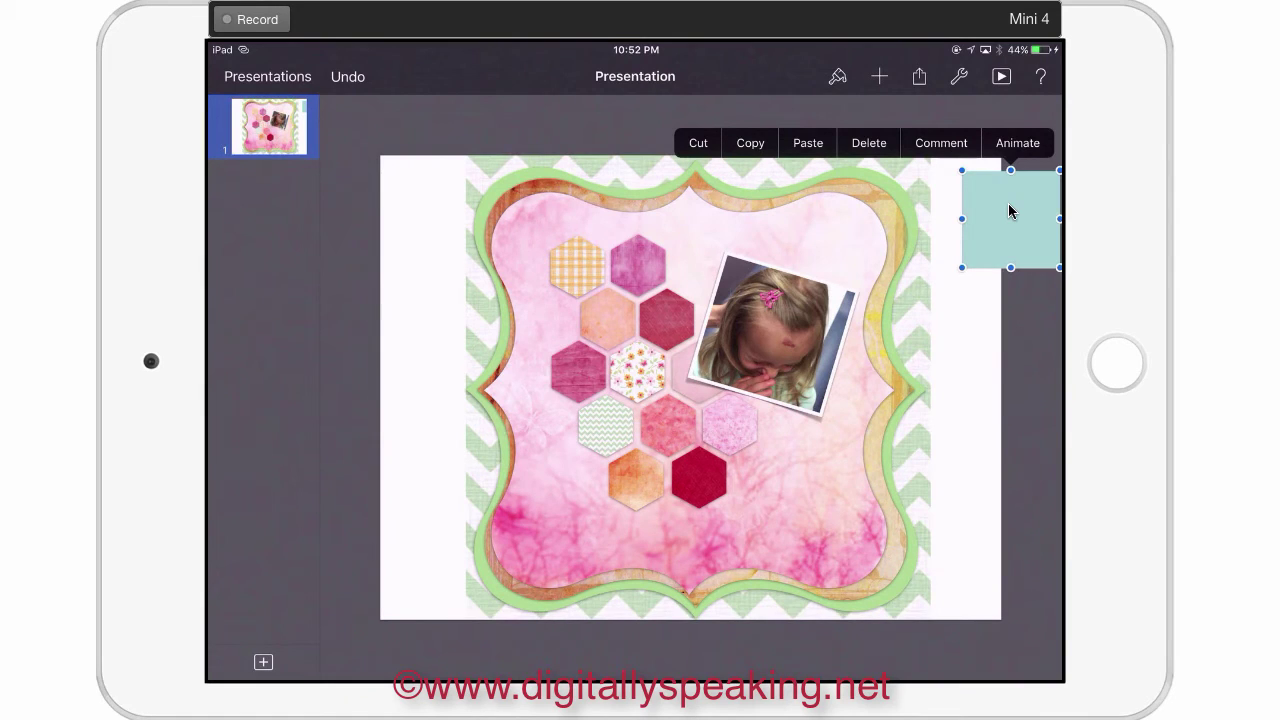
pyautogui.click(869, 143)
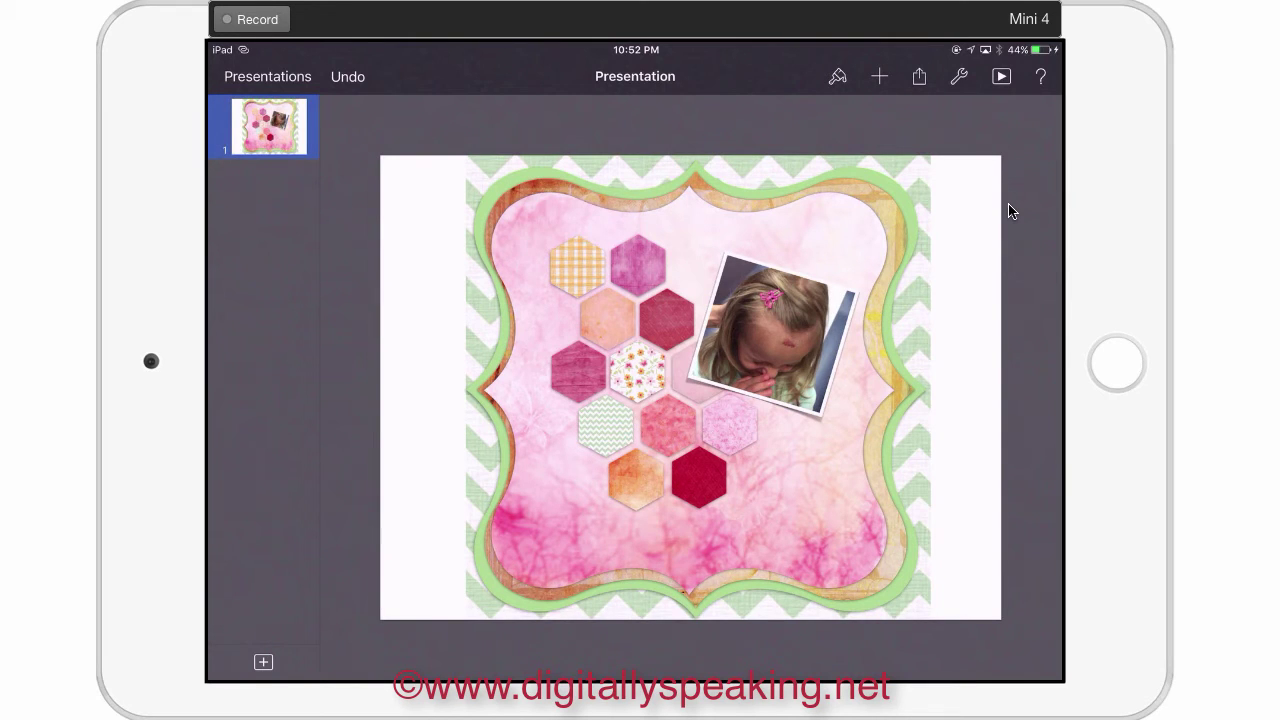
# Open *iDesign Core from the IDesign folder and show slide 59 in its Elements group
pyautogui.click(267, 77)
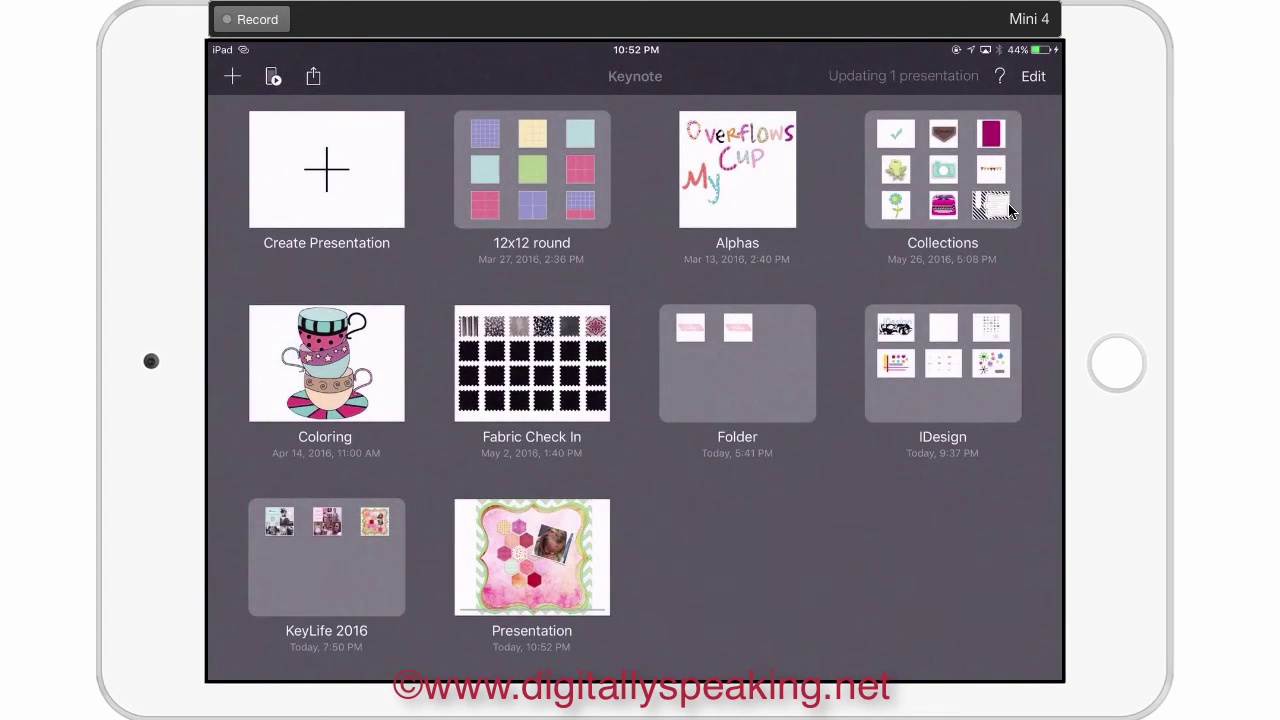
pyautogui.click(943, 364)
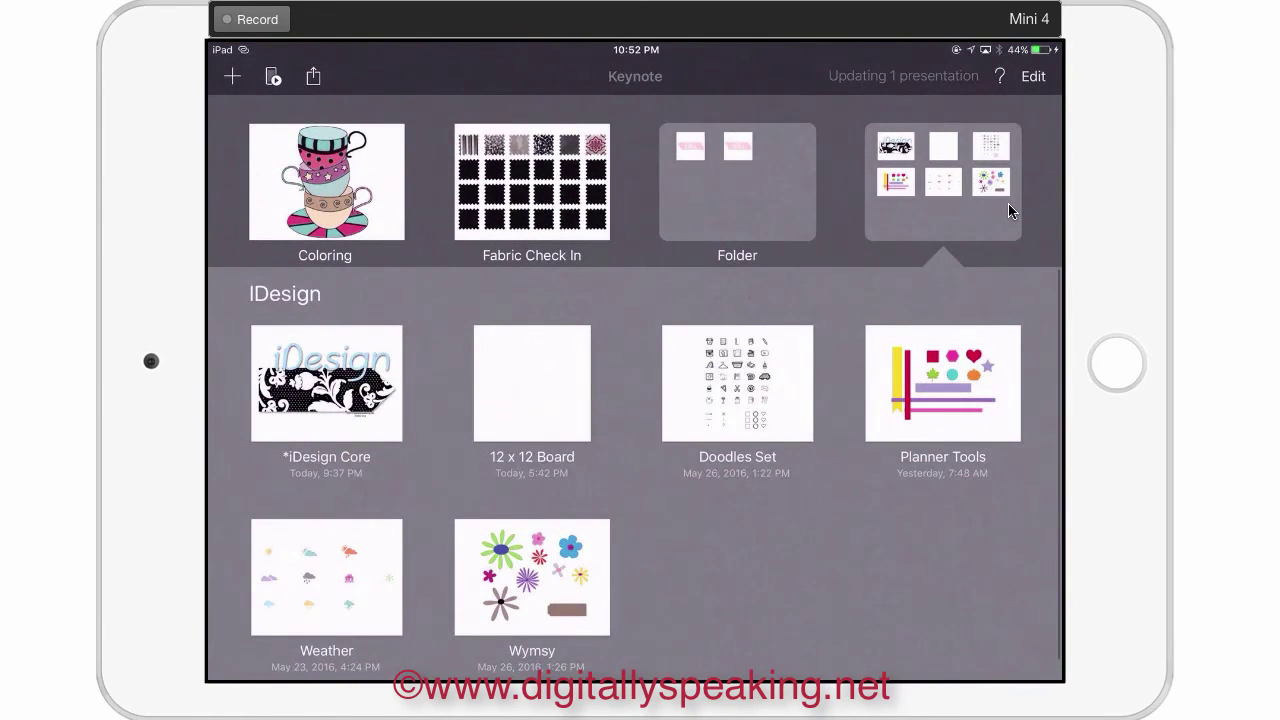
pyautogui.click(327, 383)
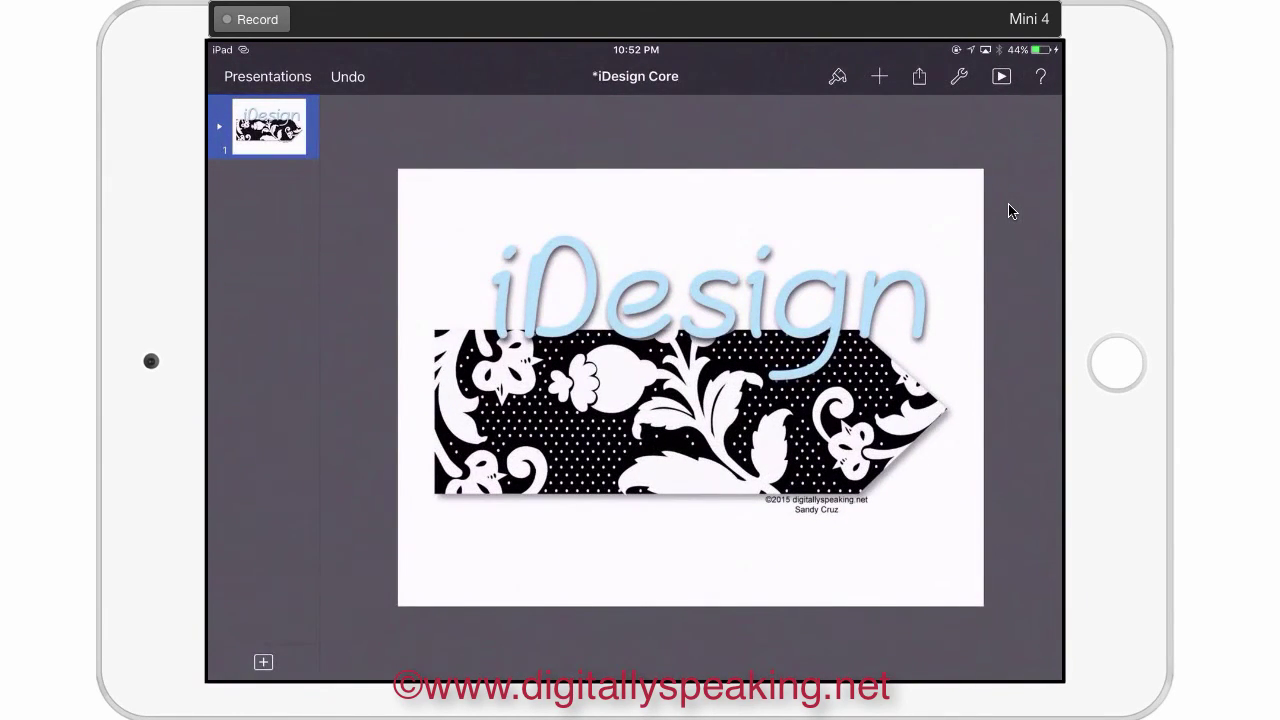
pyautogui.click(220, 127)
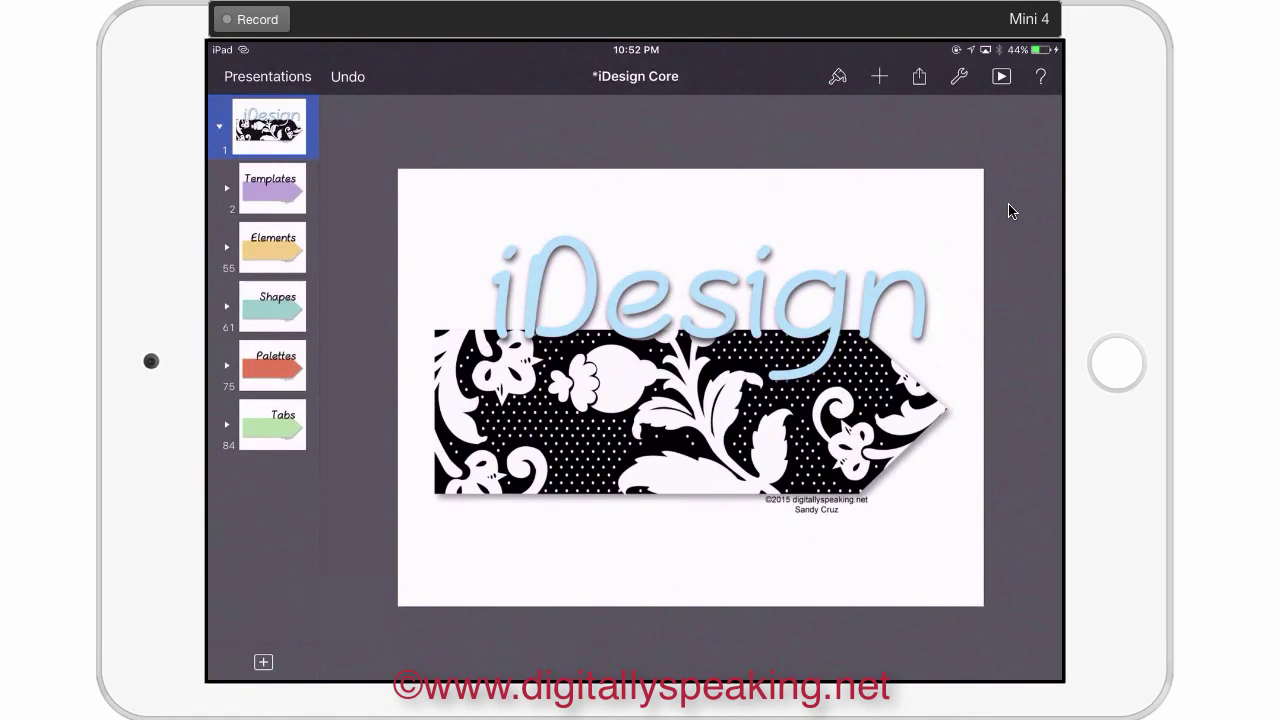
pyautogui.click(227, 247)
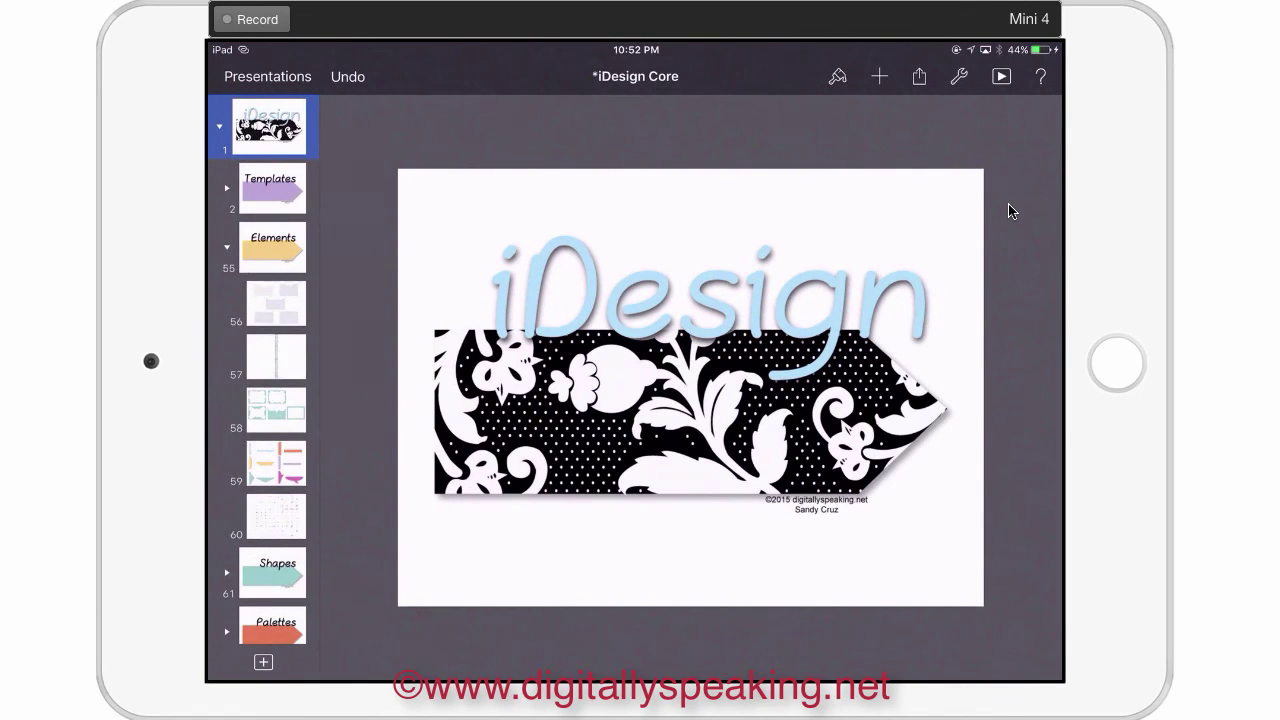
pyautogui.click(276, 464)
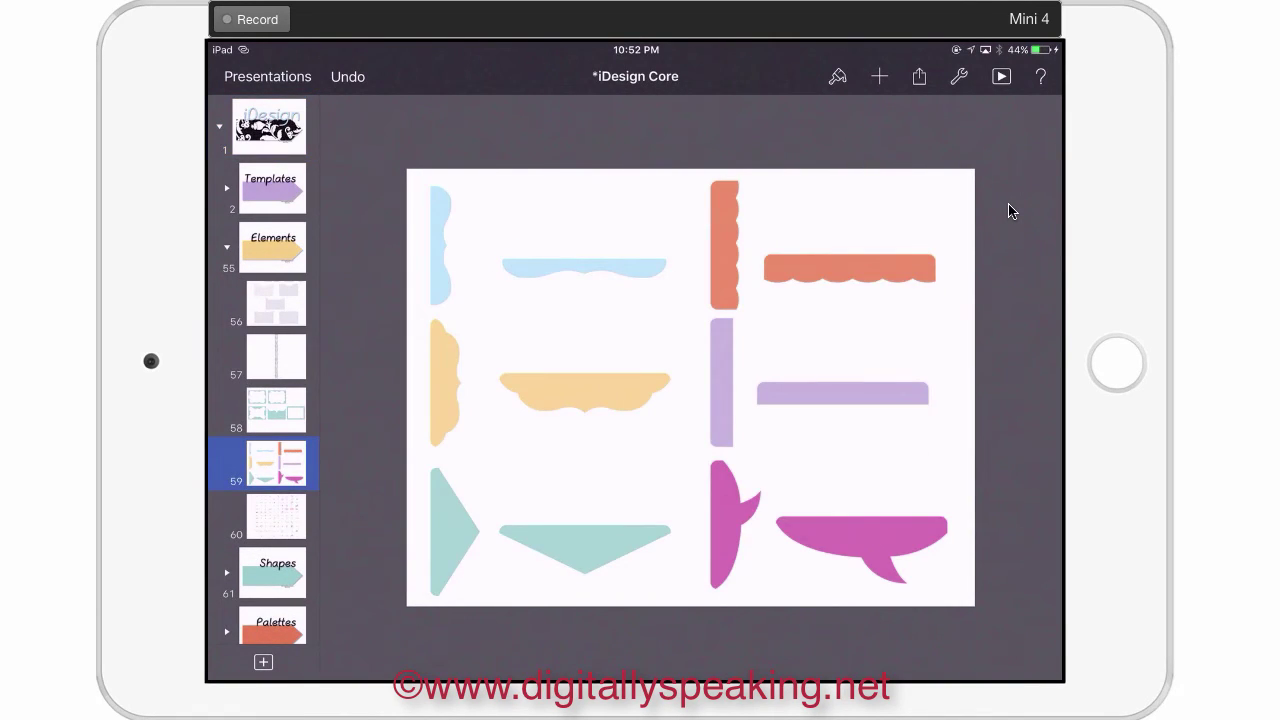
# Copy the horizontal magenta speech-bubble tab and paste it onto the scrapbook page in Presentation
pyautogui.click(861, 538)
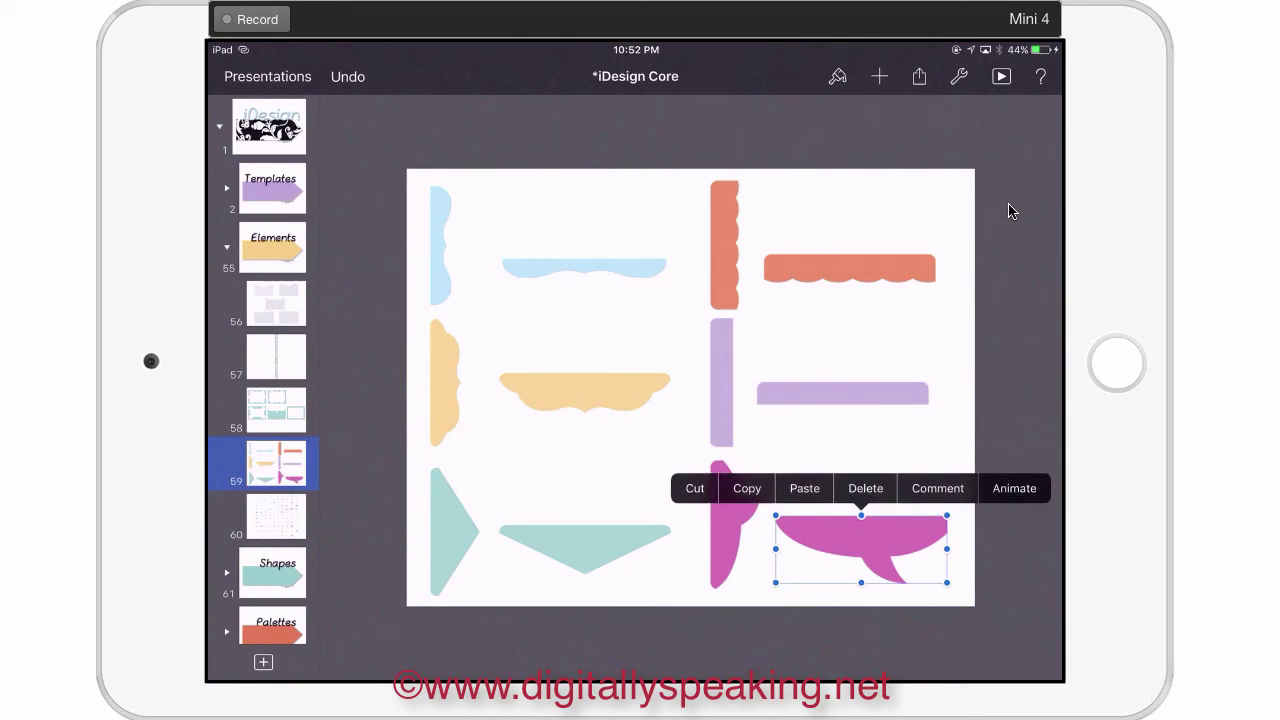
pyautogui.click(747, 488)
pyautogui.click(268, 77)
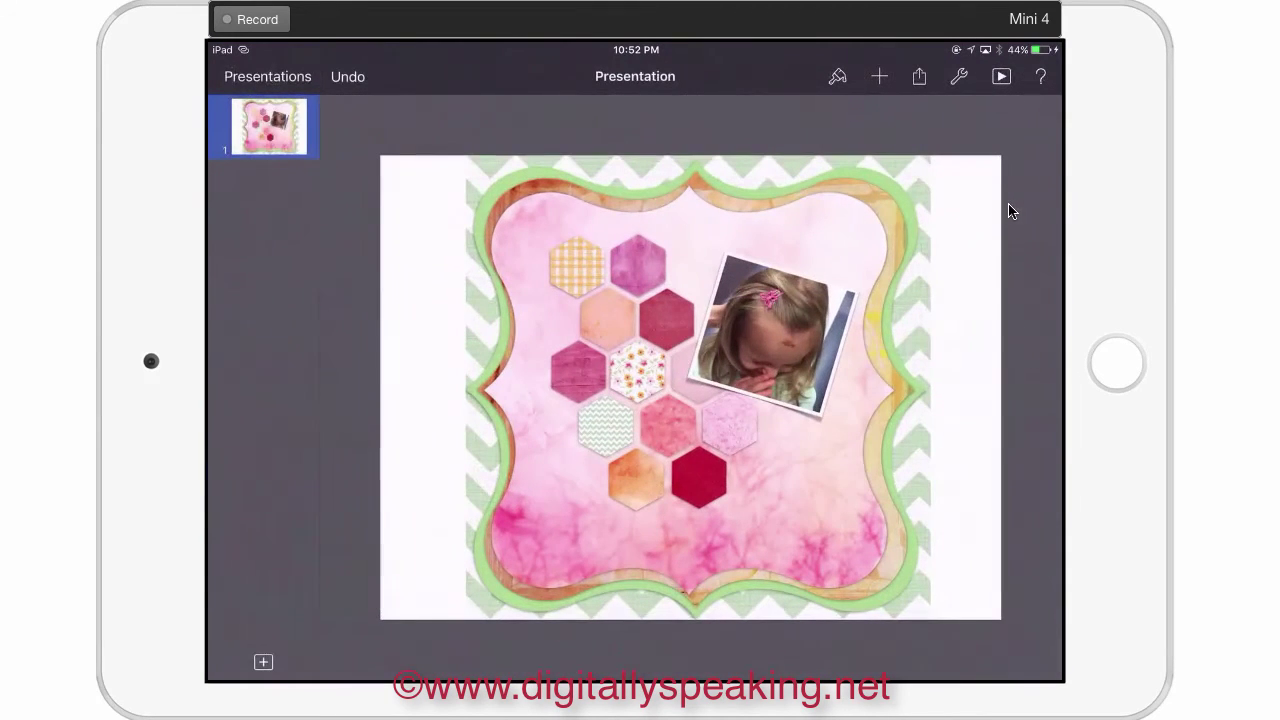
pyautogui.click(436, 288)
pyautogui.click(435, 261)
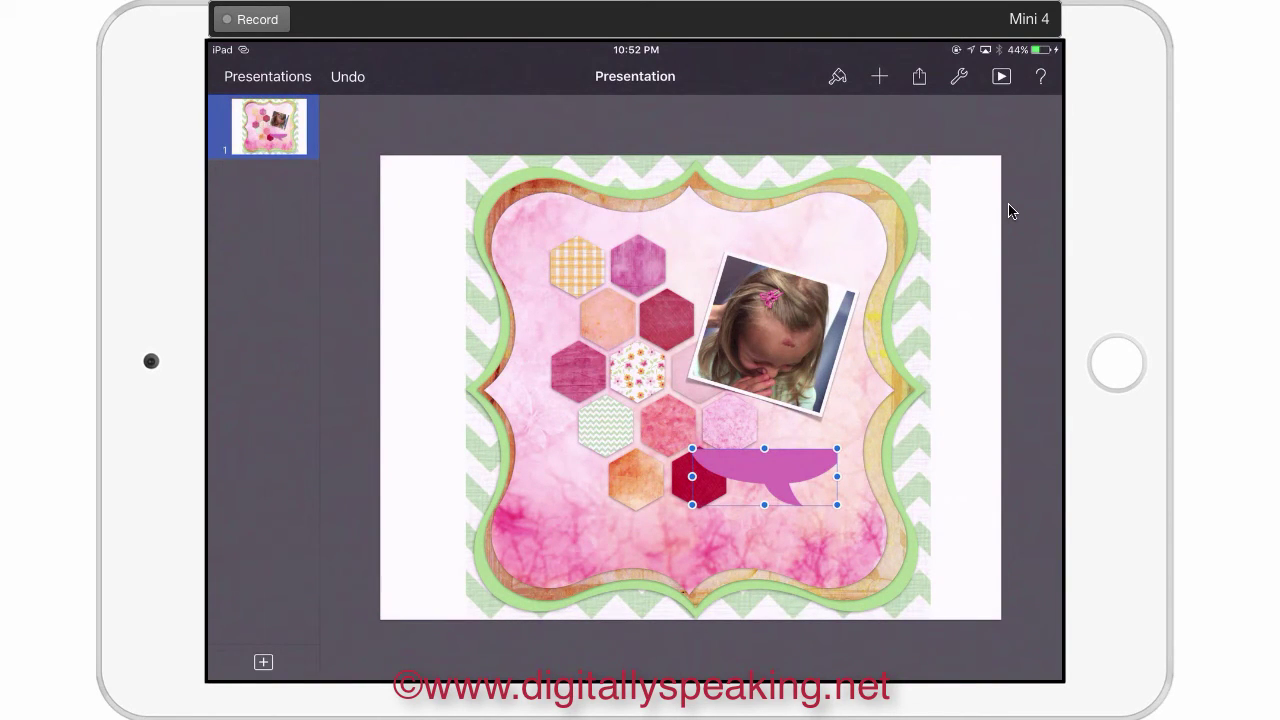
# Replace the magenta speech bubble's image with the white grid paper from the photo albums, keeping the bubble shape
pyautogui.click(838, 77)
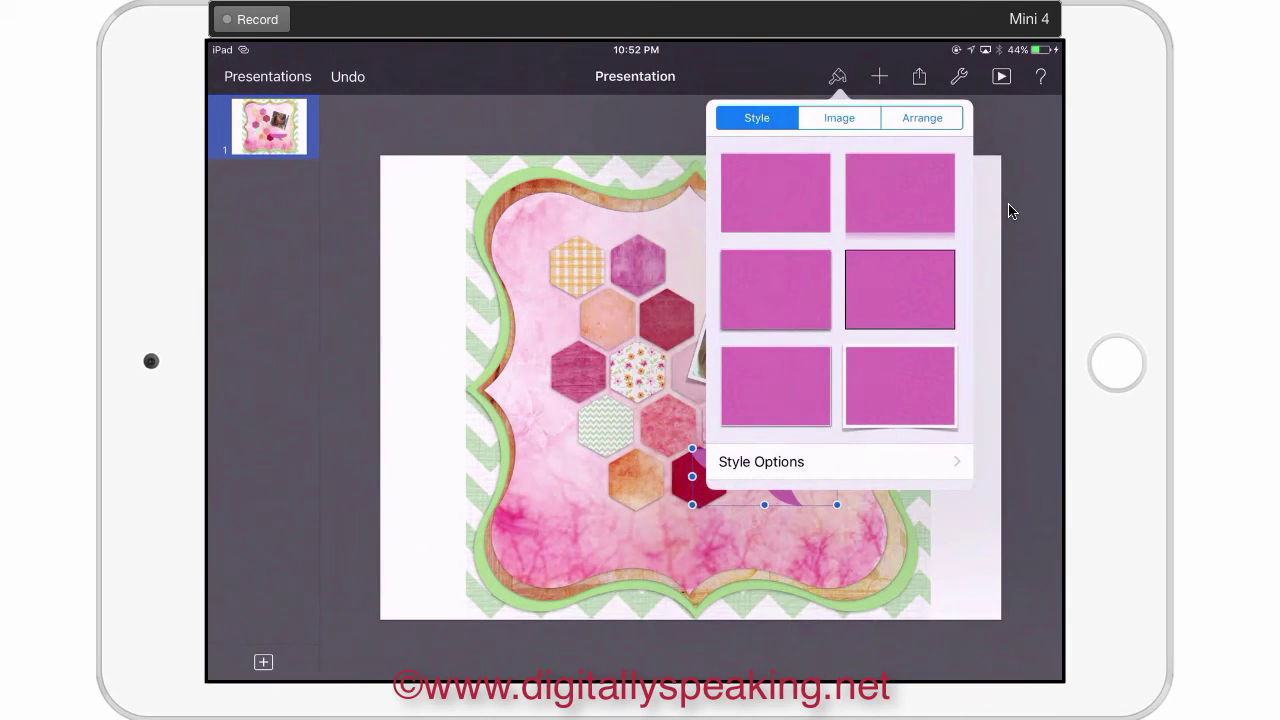
pyautogui.click(839, 117)
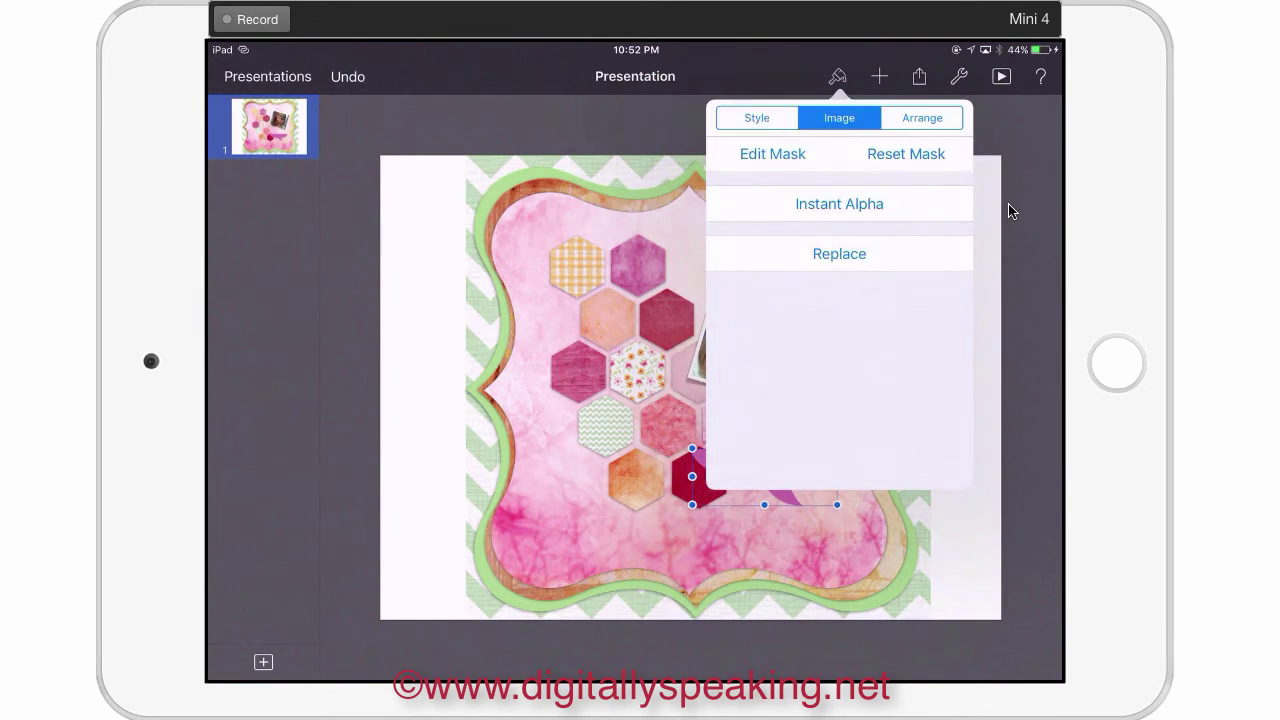
pyautogui.click(839, 253)
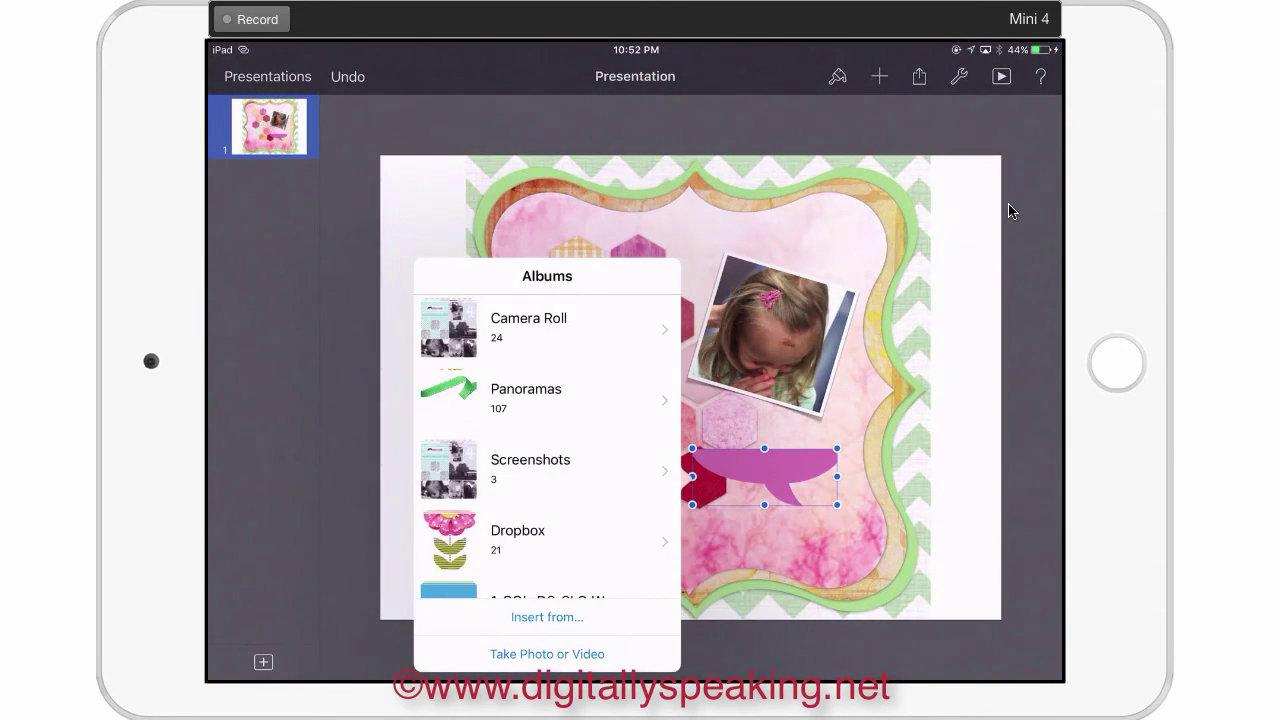
pyautogui.scroll(-15, 547, 445)
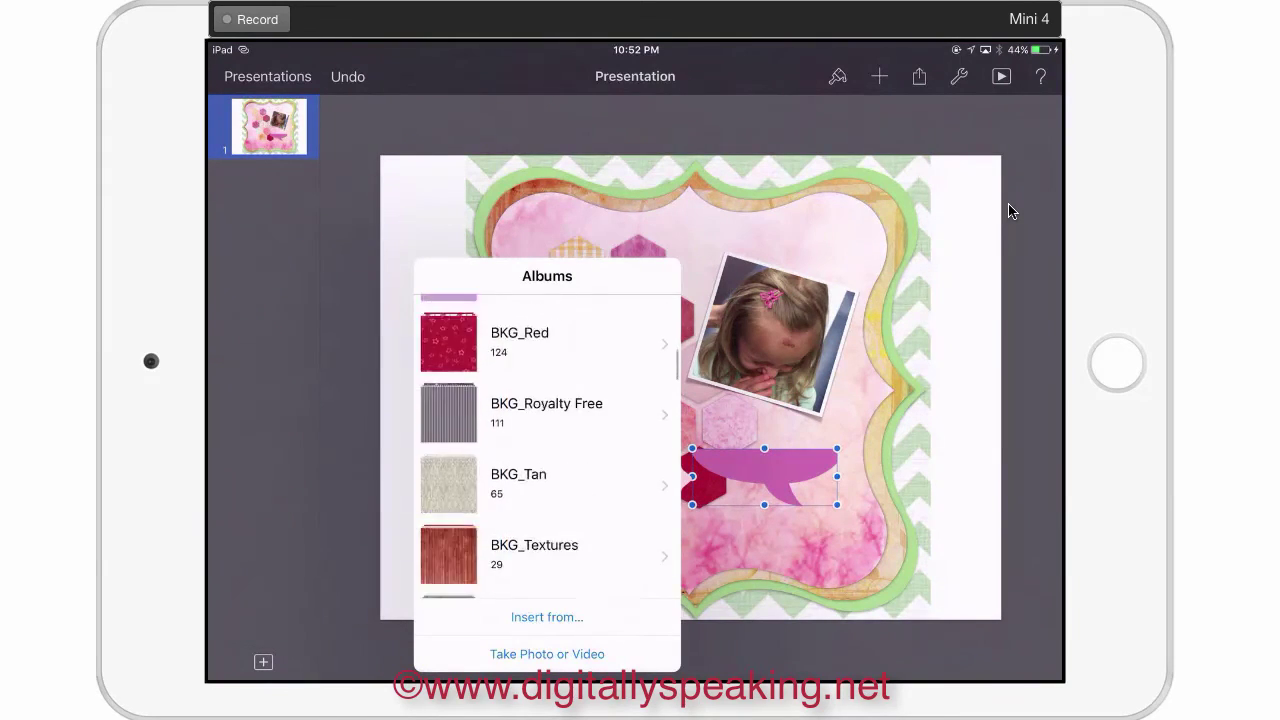
pyautogui.scroll(-15, 547, 445)
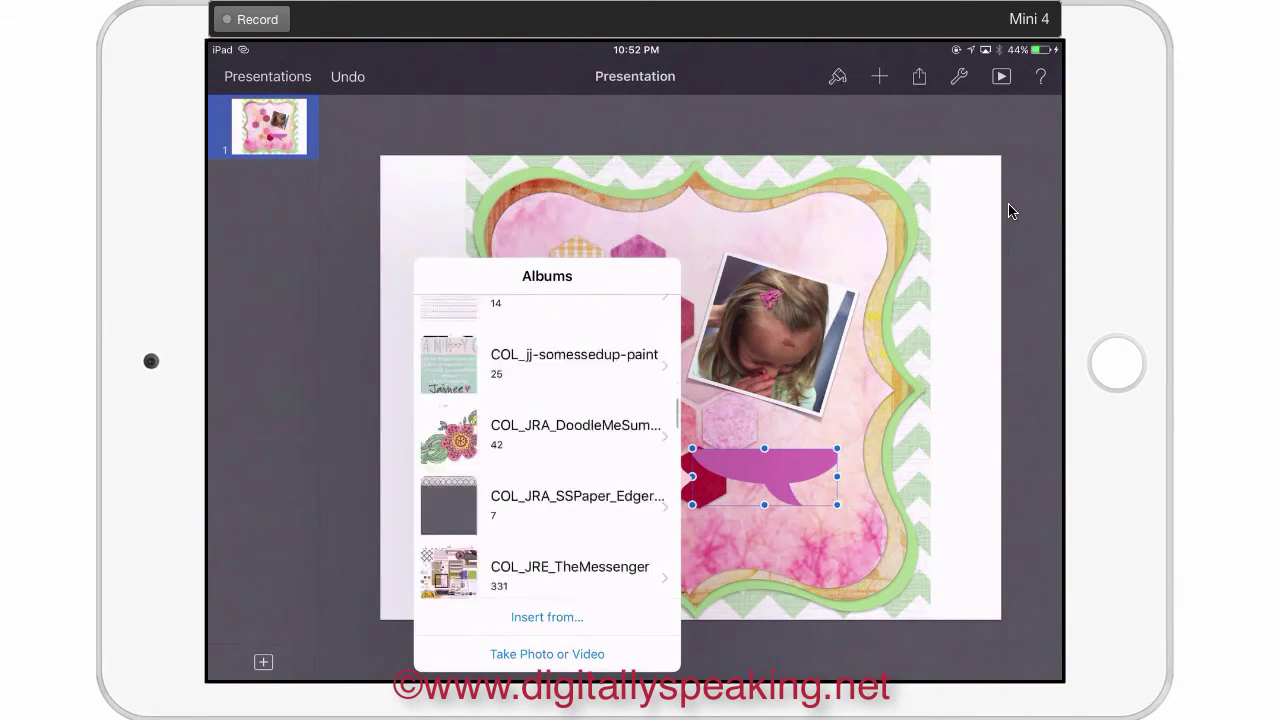
pyautogui.scroll(-10, 547, 445)
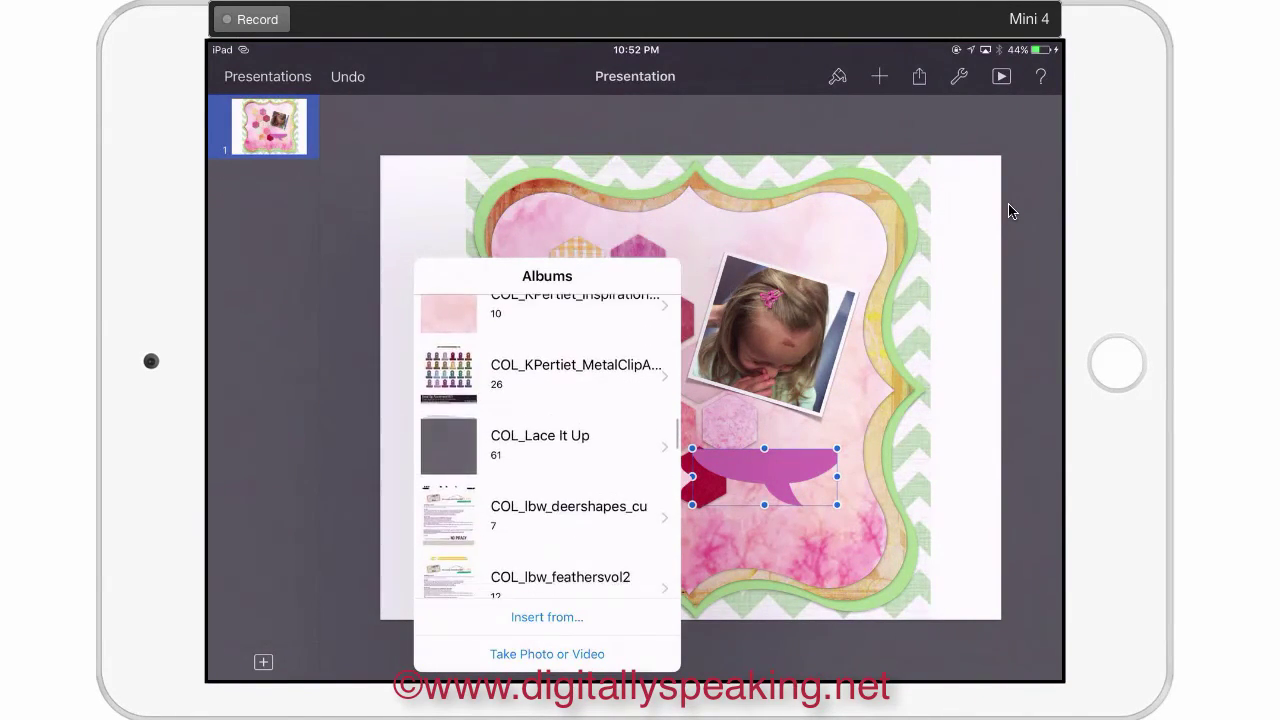
pyautogui.scroll(-10, 547, 445)
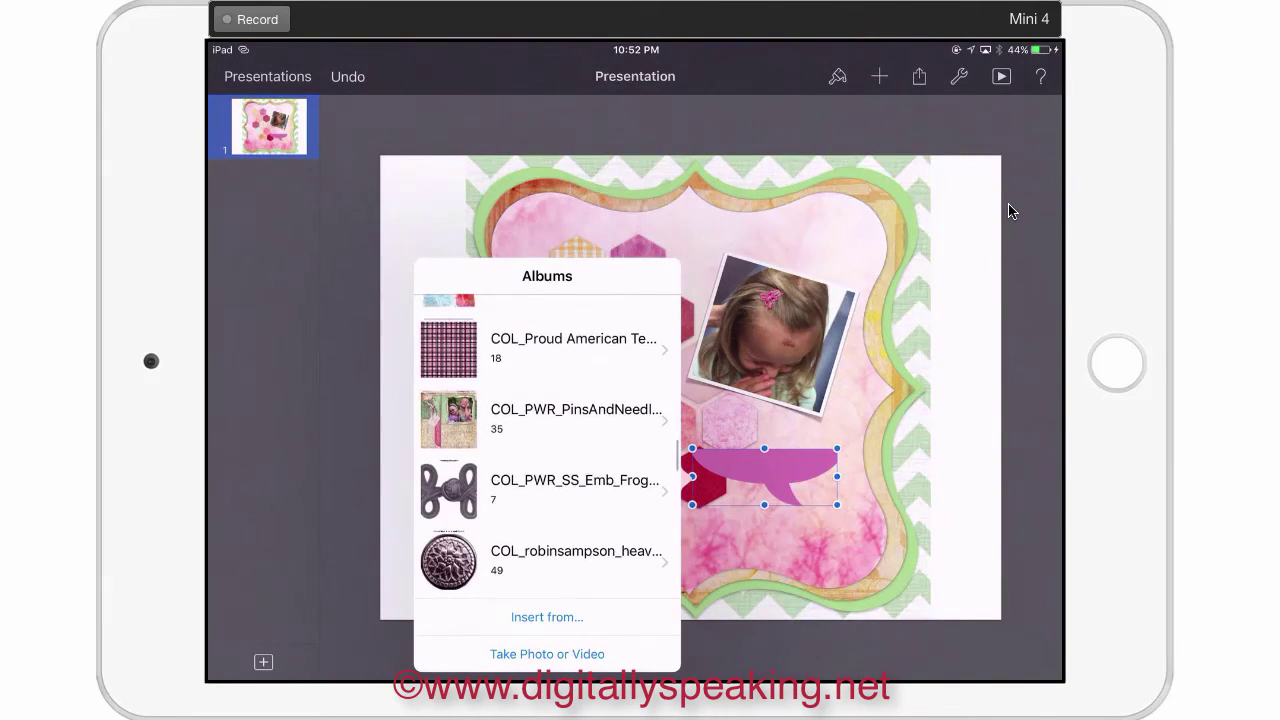
pyautogui.scroll(-5, 547, 445)
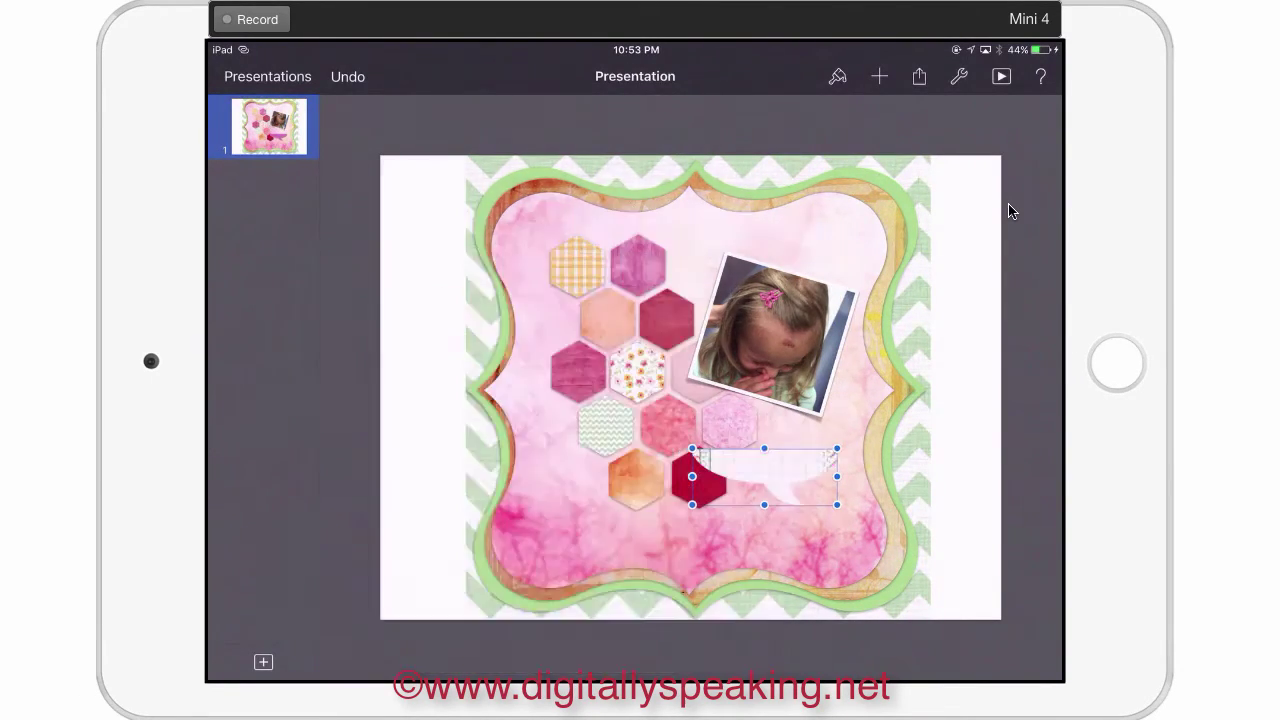
# Narrow the speech bubble's mask to crop off the paper's patterned edges so only the plain grid fills it
pyautogui.scroll(5, 660, 400)
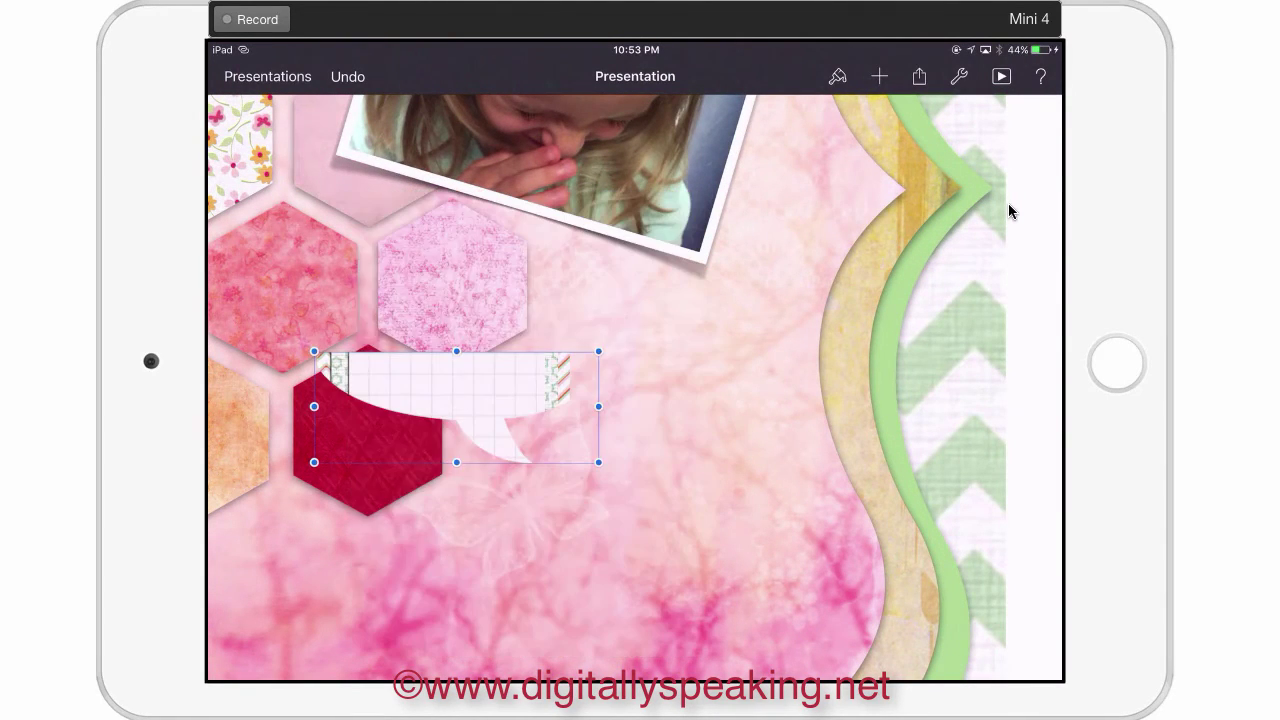
pyautogui.moveTo(598, 406); pyautogui.dragTo(480, 406)
pyautogui.moveTo(397, 400); pyautogui.dragTo(382, 373)
pyautogui.click(467, 499)
pyautogui.scroll(-3, 636, 387)
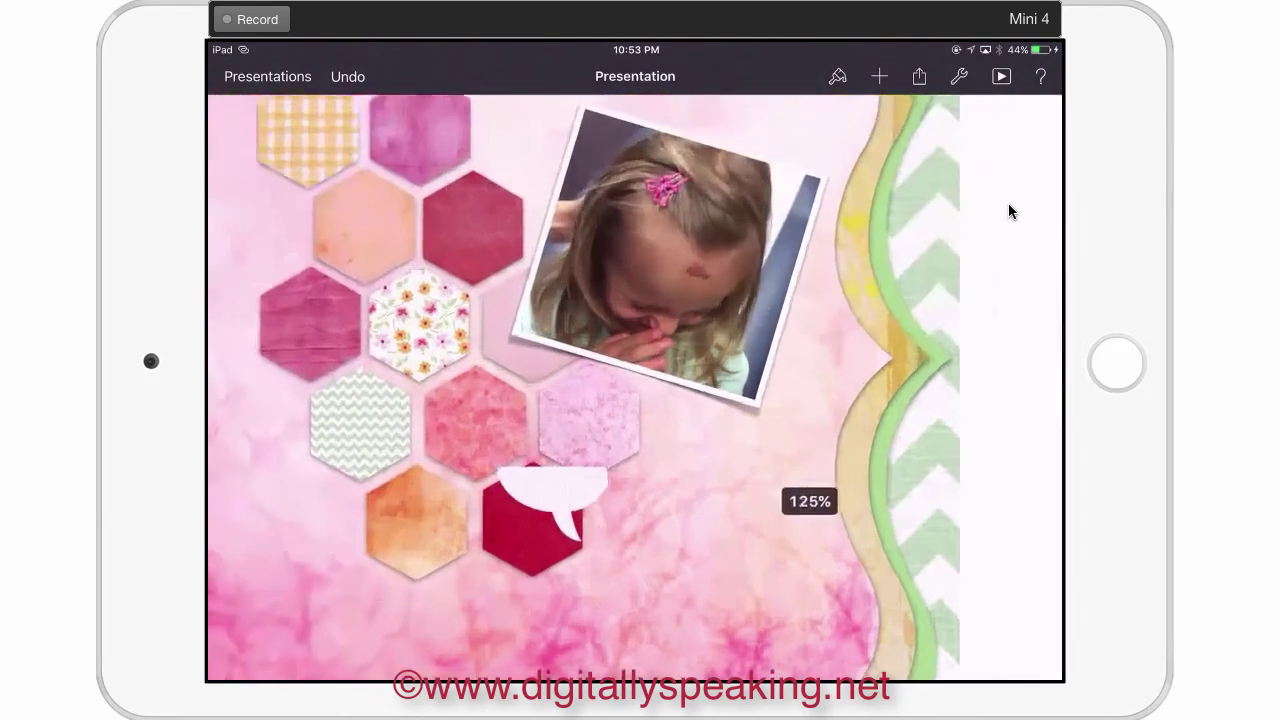
# Move the grid-paper speech bubble up to the photo's upper-left corner and enlarge it to overlap the photo and hexagons
pyautogui.moveTo(532, 510); pyautogui.dragTo(547, 156)
pyautogui.scroll(3, 636, 387)
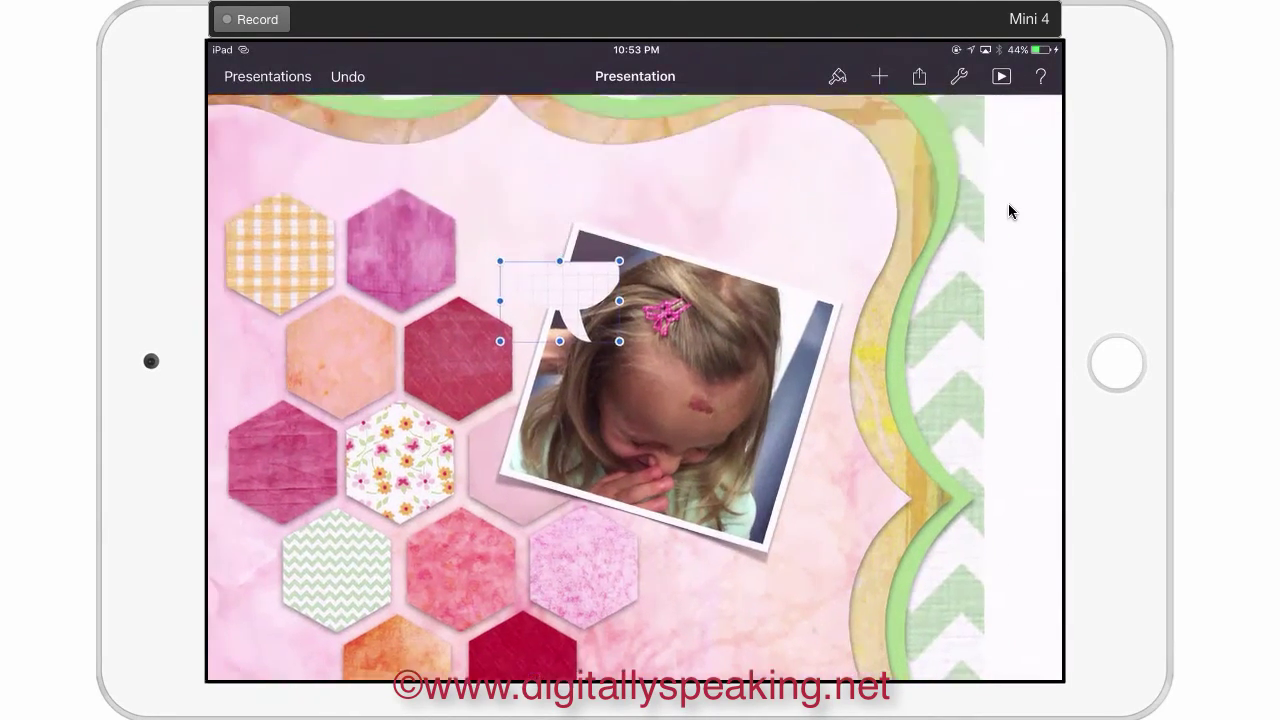
pyautogui.moveTo(623, 341); pyautogui.dragTo(708, 398)
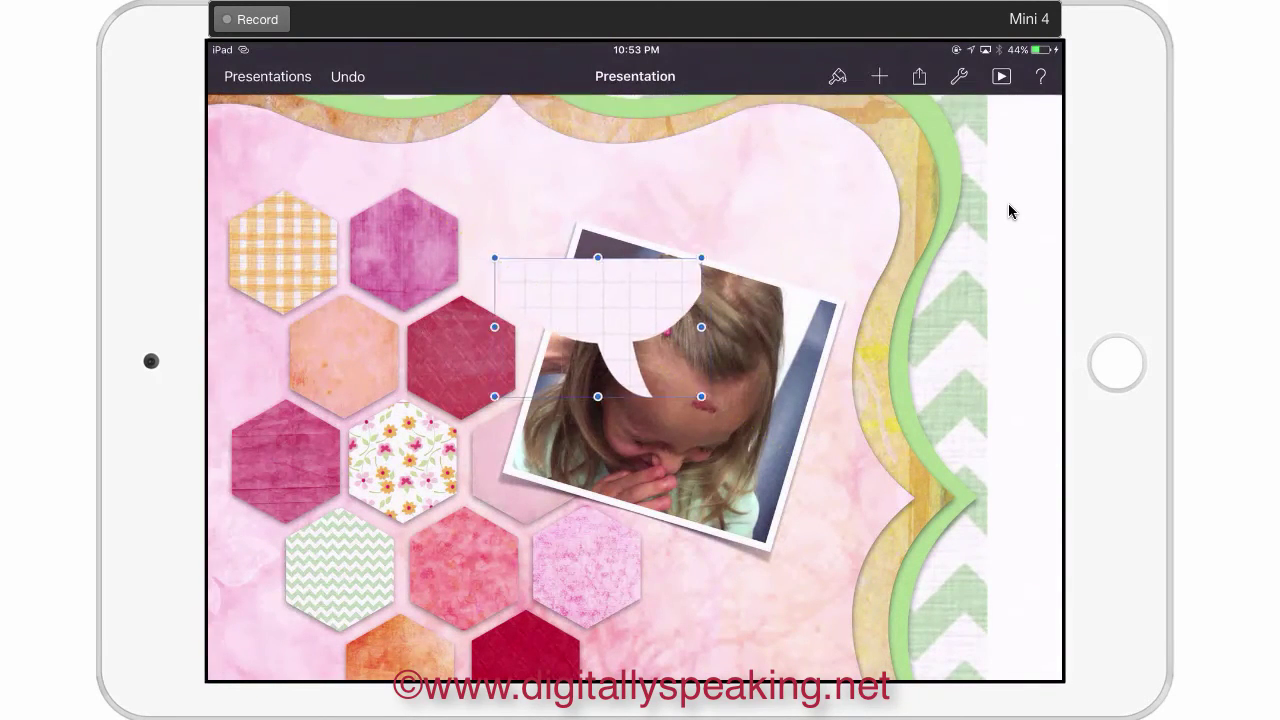
pyautogui.moveTo(605, 310); pyautogui.dragTo(513, 255)
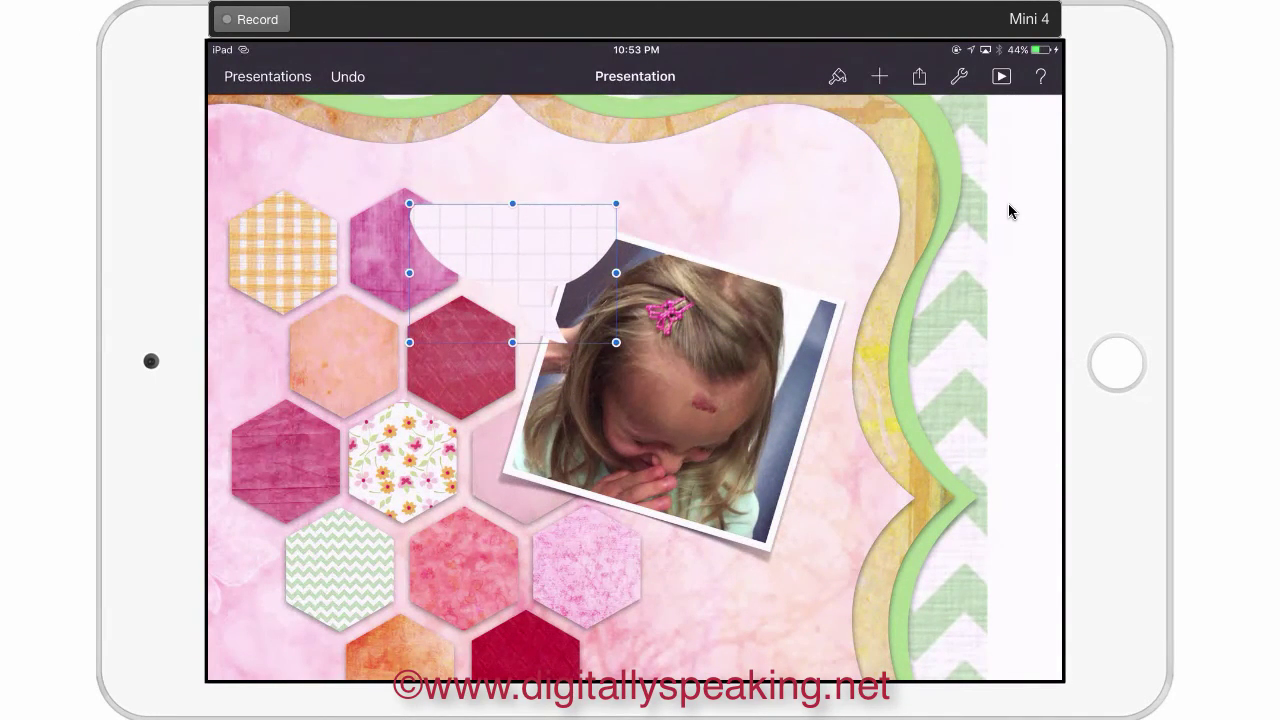
# Turn on the first shadow style for the speech bubble and nudge the bubble slightly toward the girl's face
pyautogui.click(838, 76)
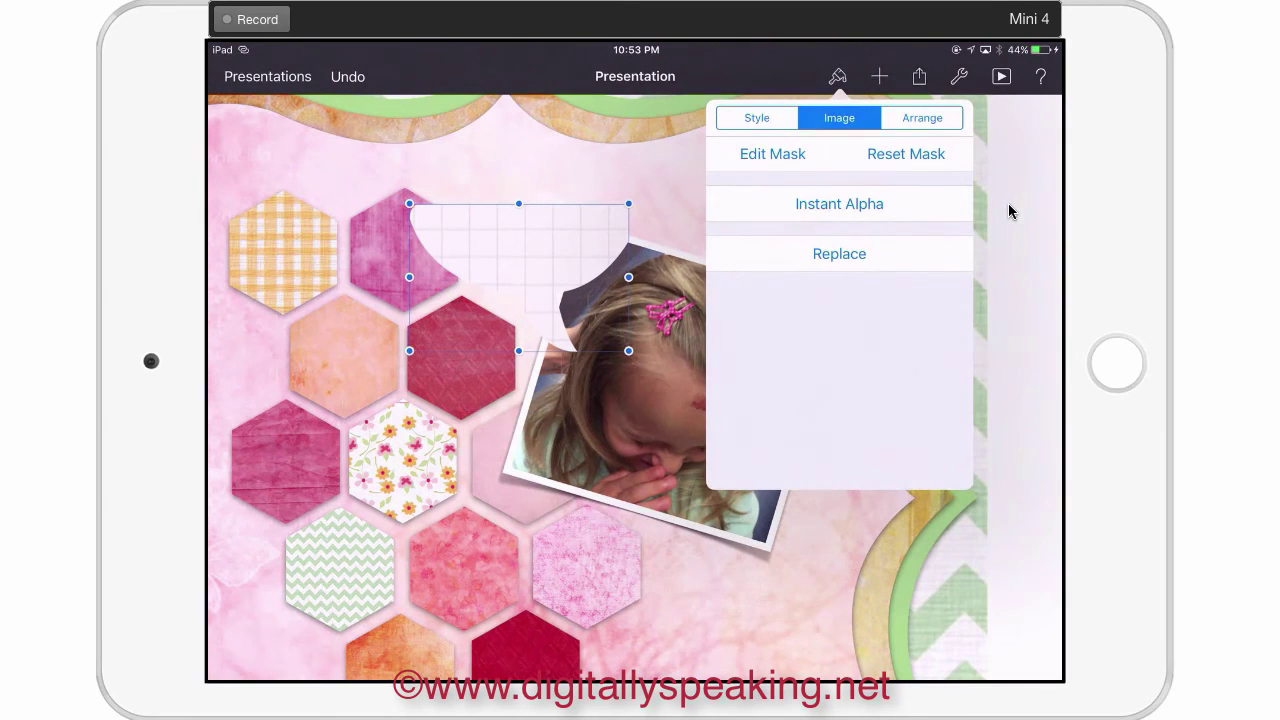
pyautogui.click(757, 118)
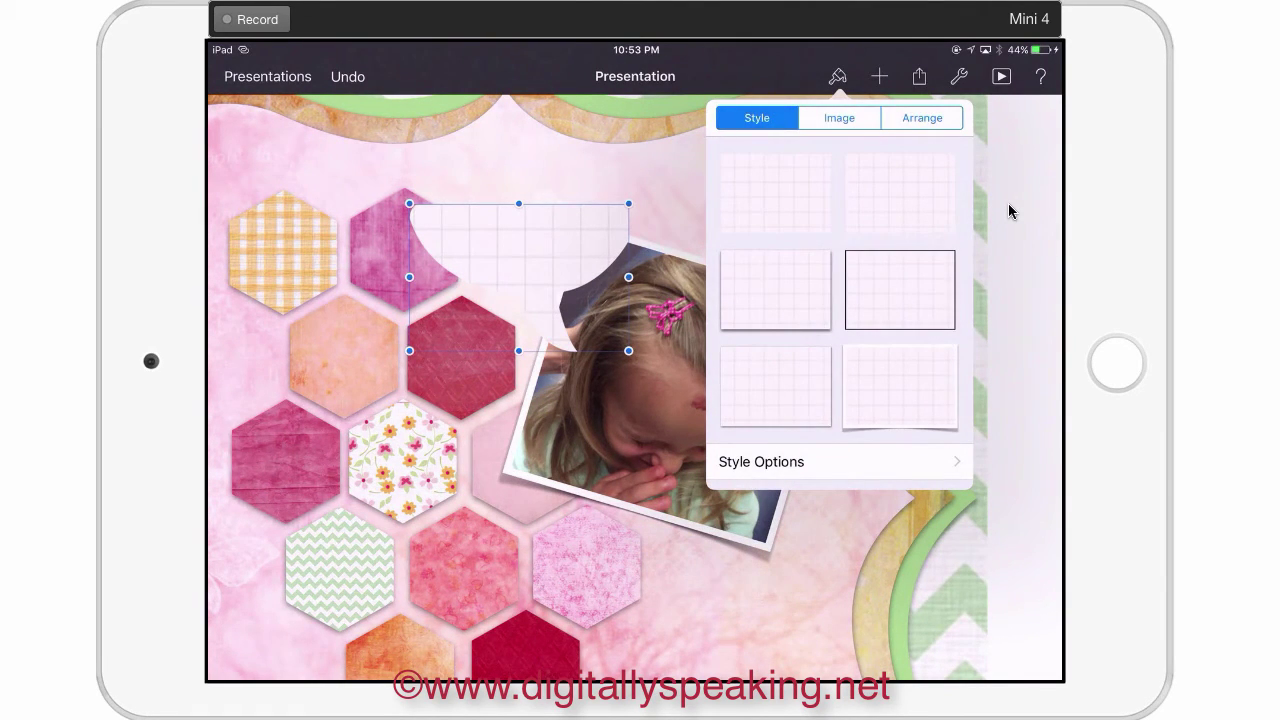
pyautogui.click(838, 462)
pyautogui.click(916, 118)
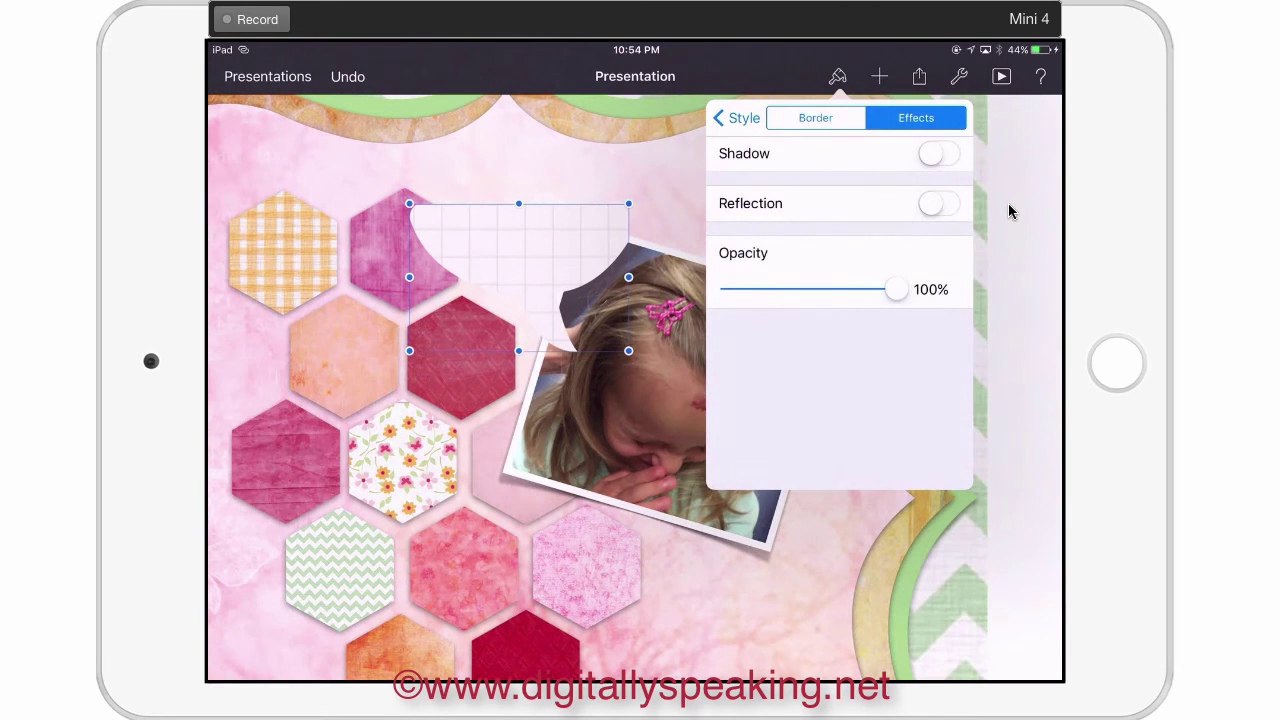
pyautogui.click(938, 153)
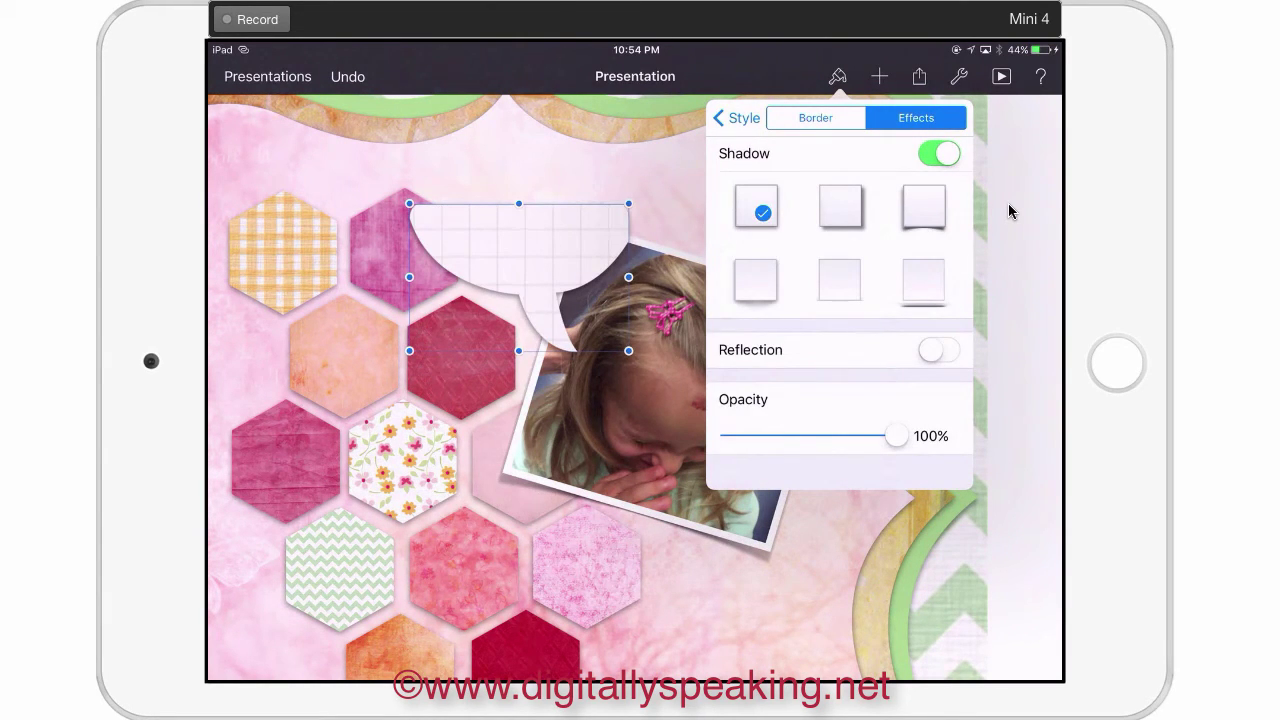
pyautogui.click(1009, 205)
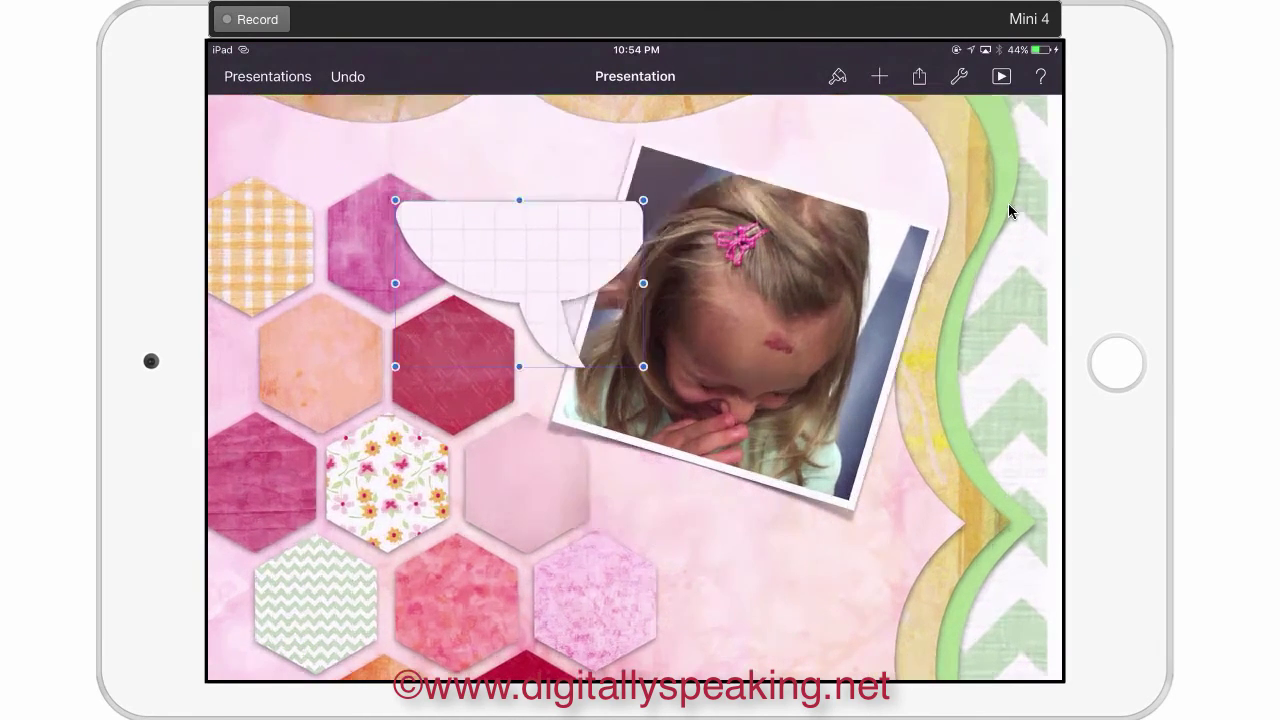
pyautogui.moveTo(520, 250); pyautogui.dragTo(552, 243)
pyautogui.click(770, 580)
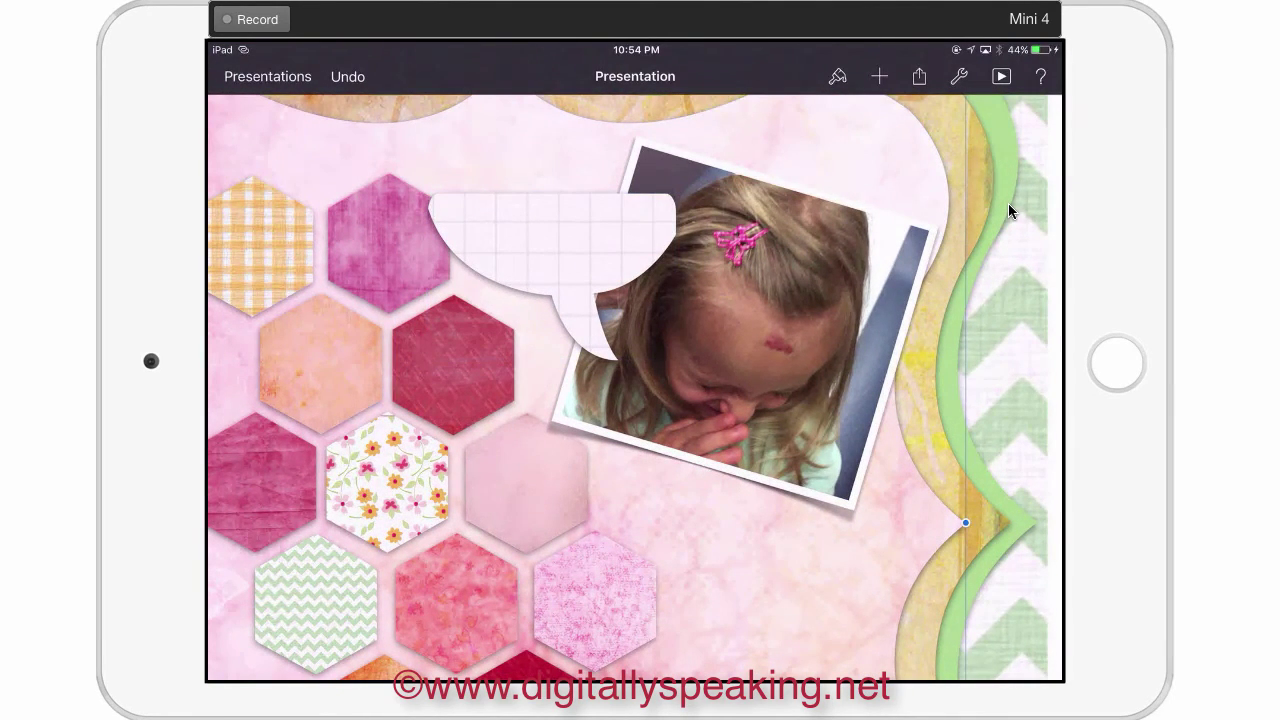
pyautogui.click(770, 580)
pyautogui.click(920, 400)
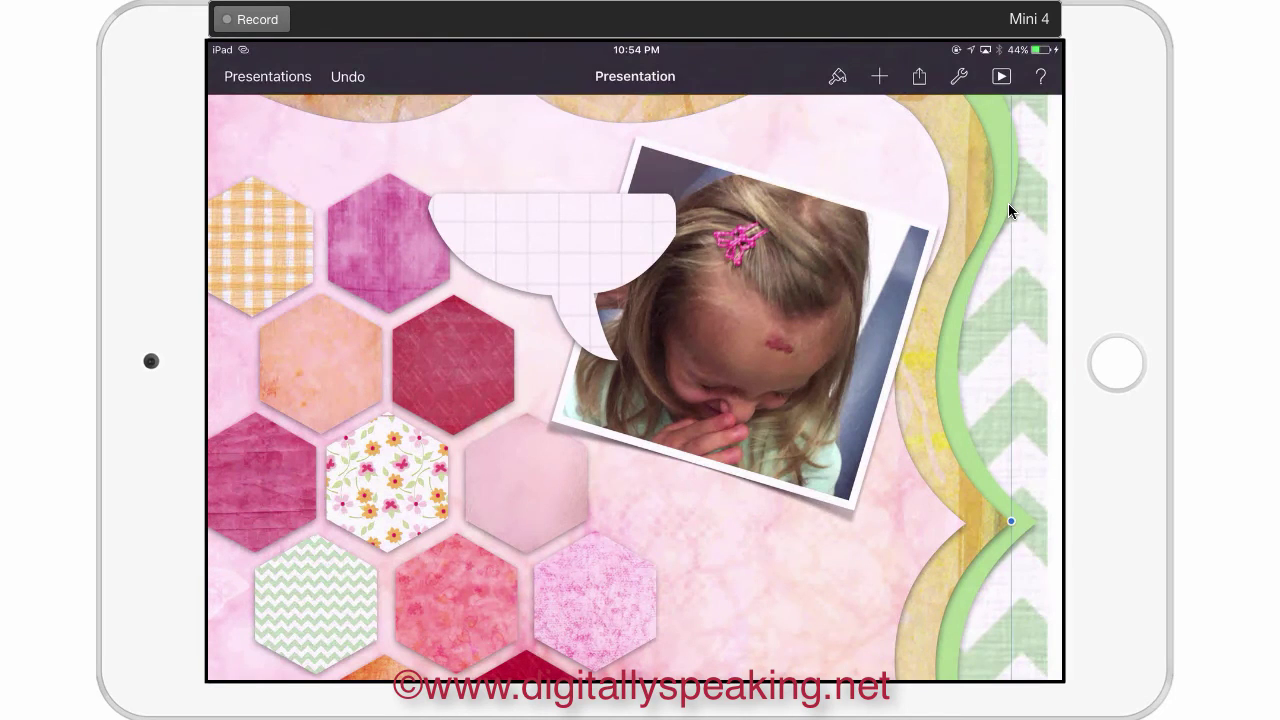
pyautogui.click(947, 265)
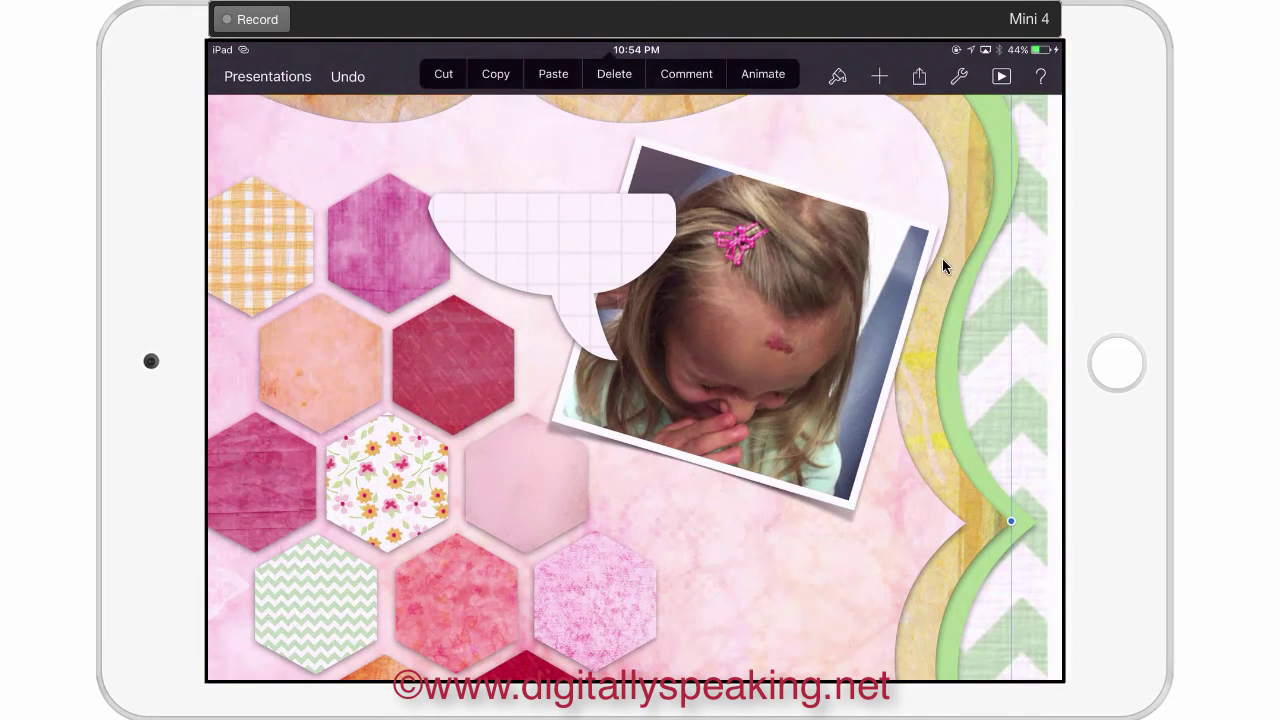
# Insert a text box and place it over the upper part of the grid-paper speech bubble
pyautogui.click(879, 77)
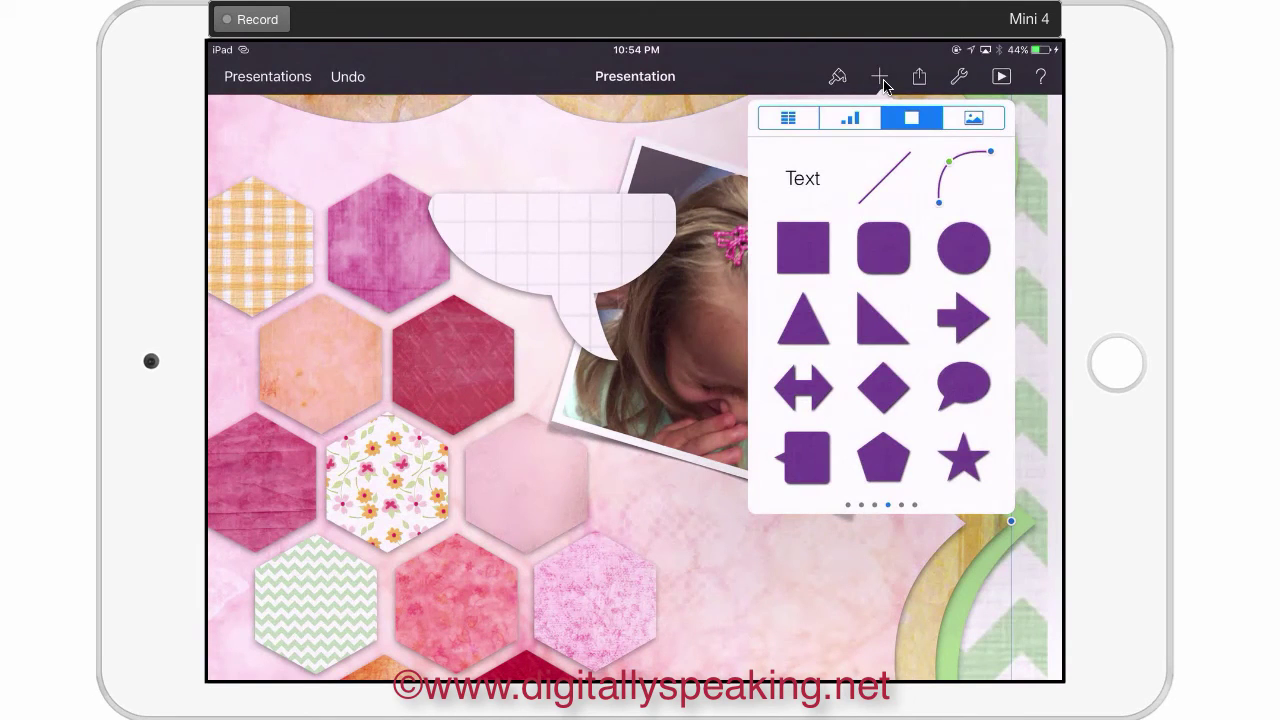
pyautogui.click(803, 179)
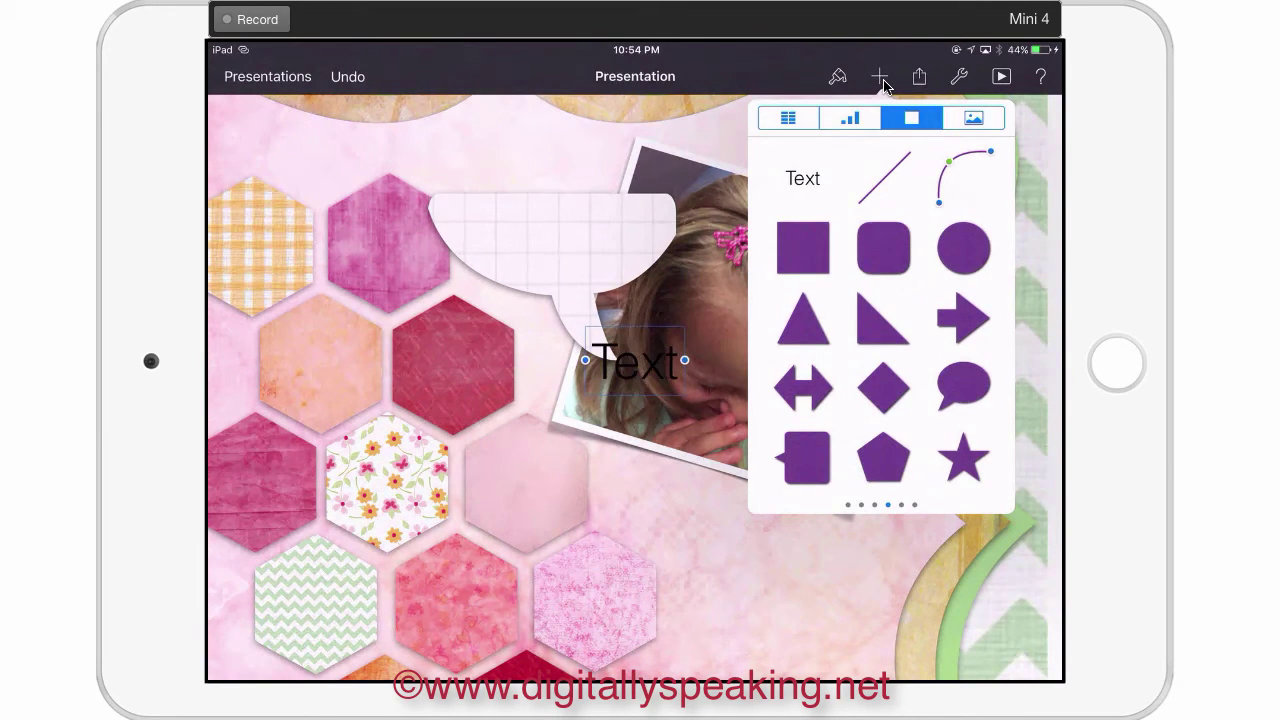
pyautogui.moveTo(635, 361); pyautogui.dragTo(537, 230)
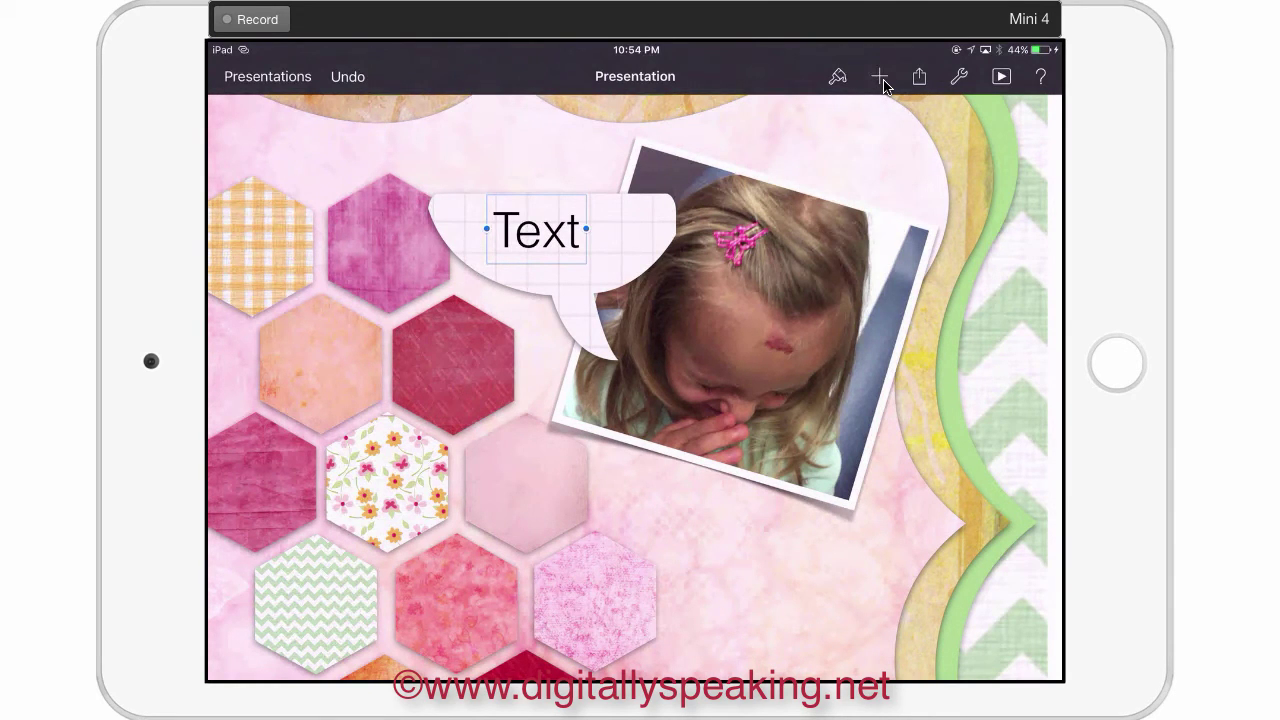
# Replace the placeholder text on the speech bubble with "I'm not crying"
pyautogui.doubleClick(537, 230)
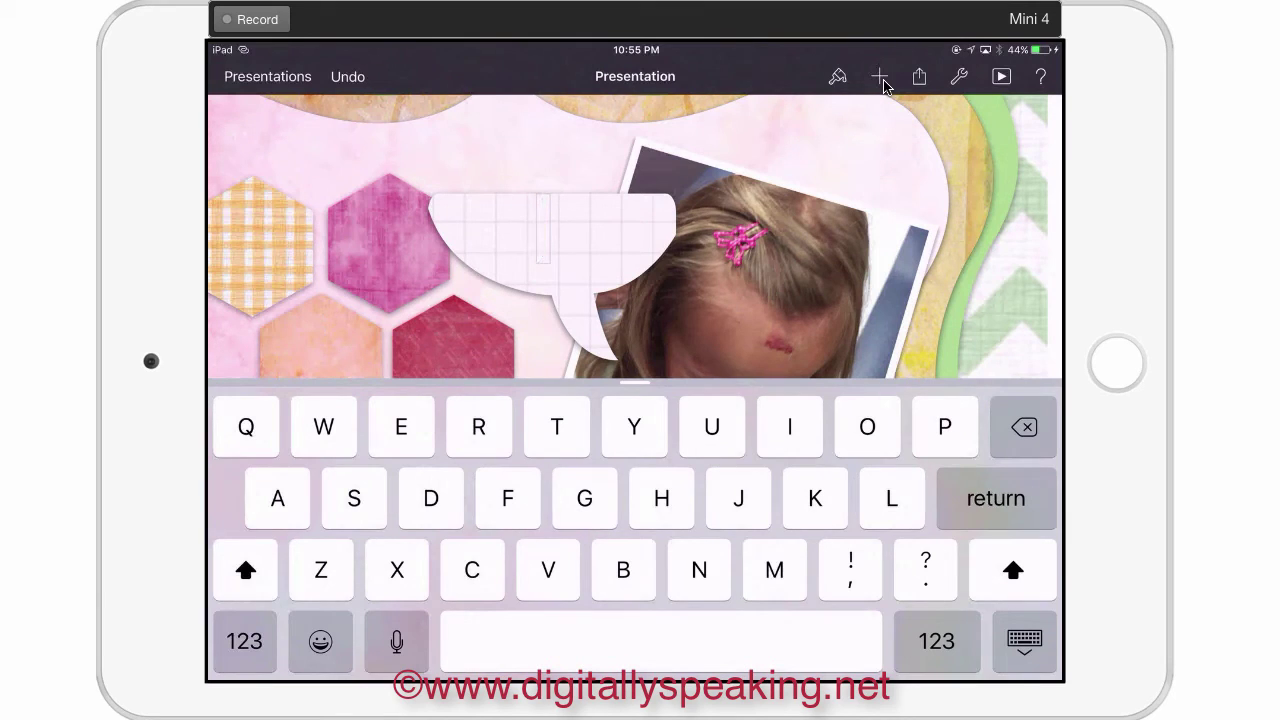
pyautogui.write('I')
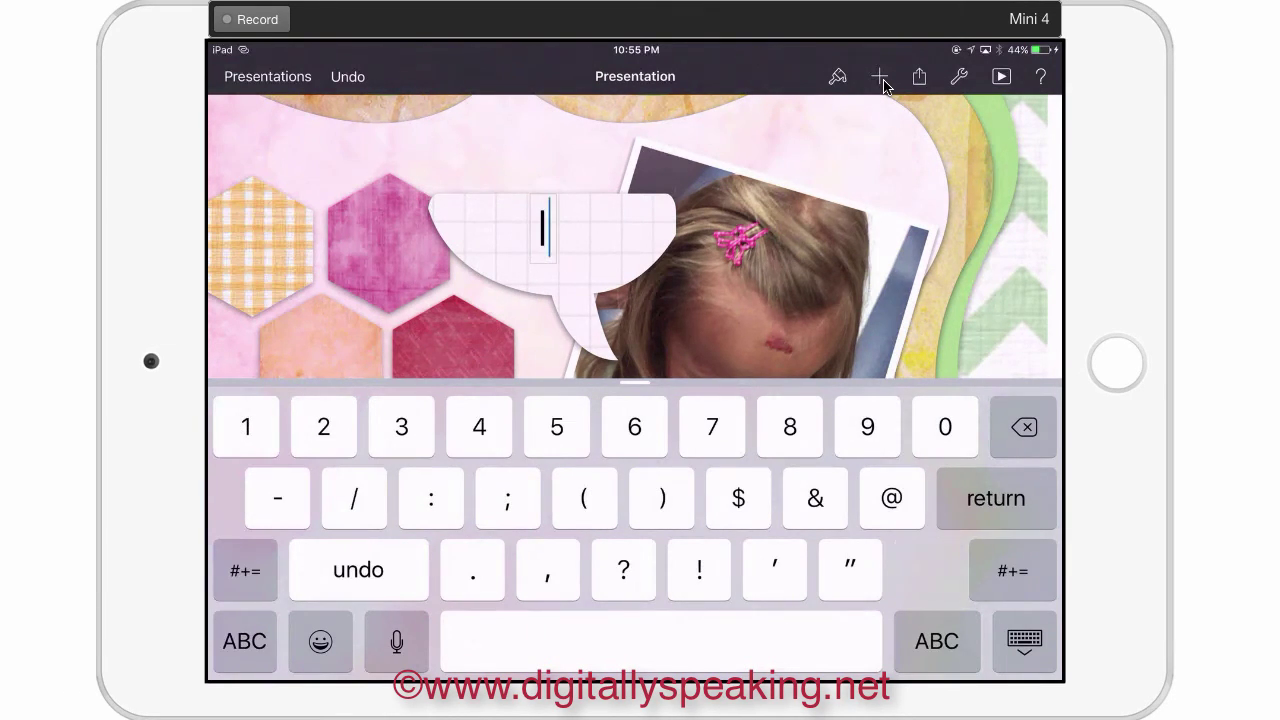
pyautogui.write("'")
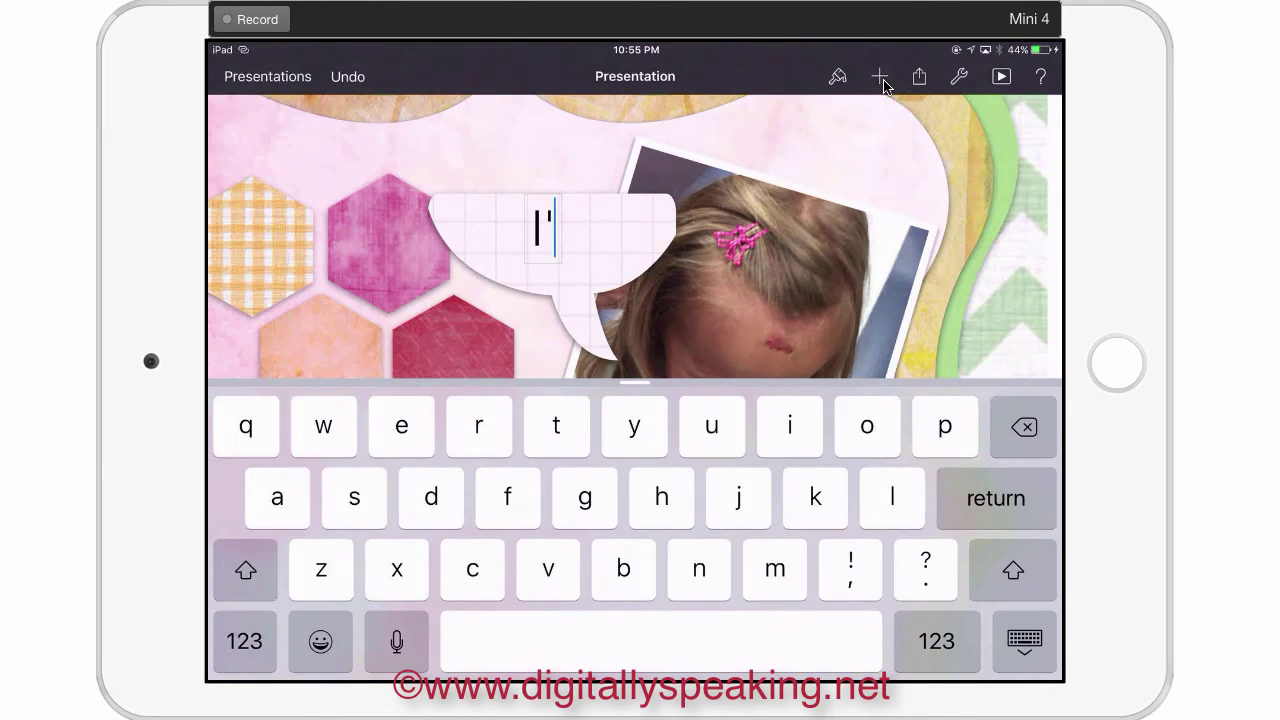
pyautogui.write('m n')
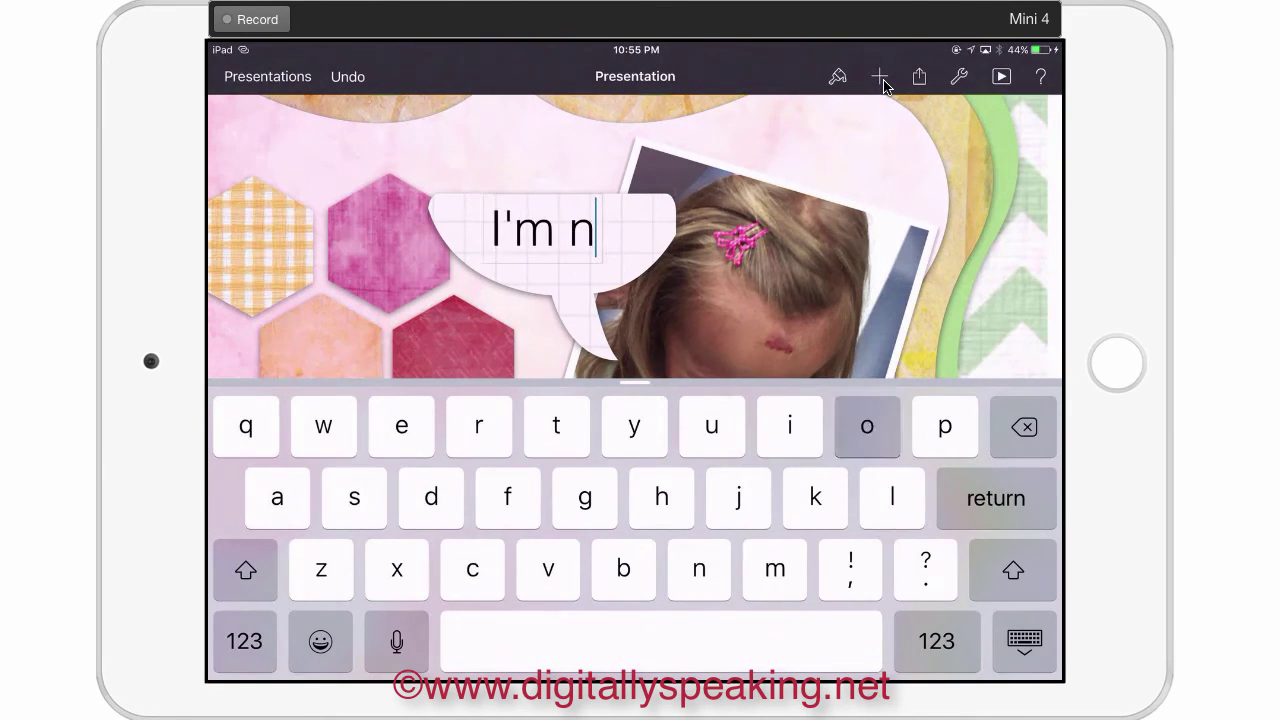
pyautogui.write('ot c')
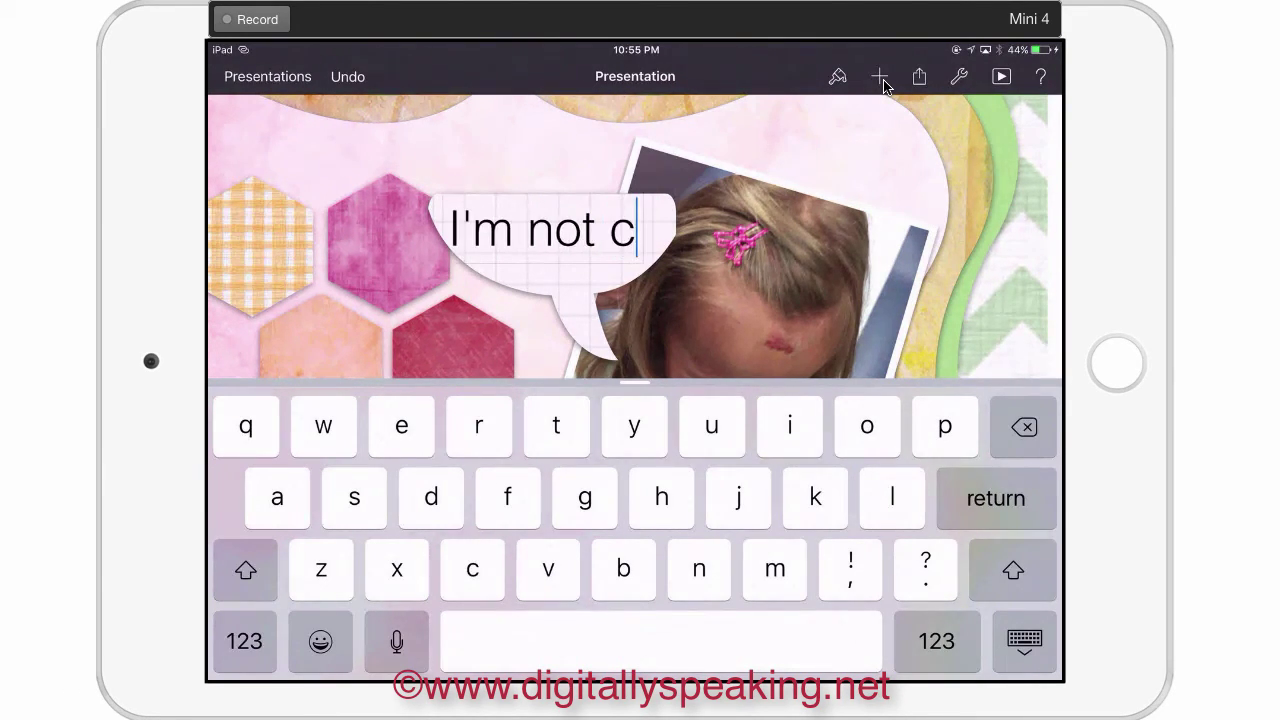
pyautogui.write('rying')
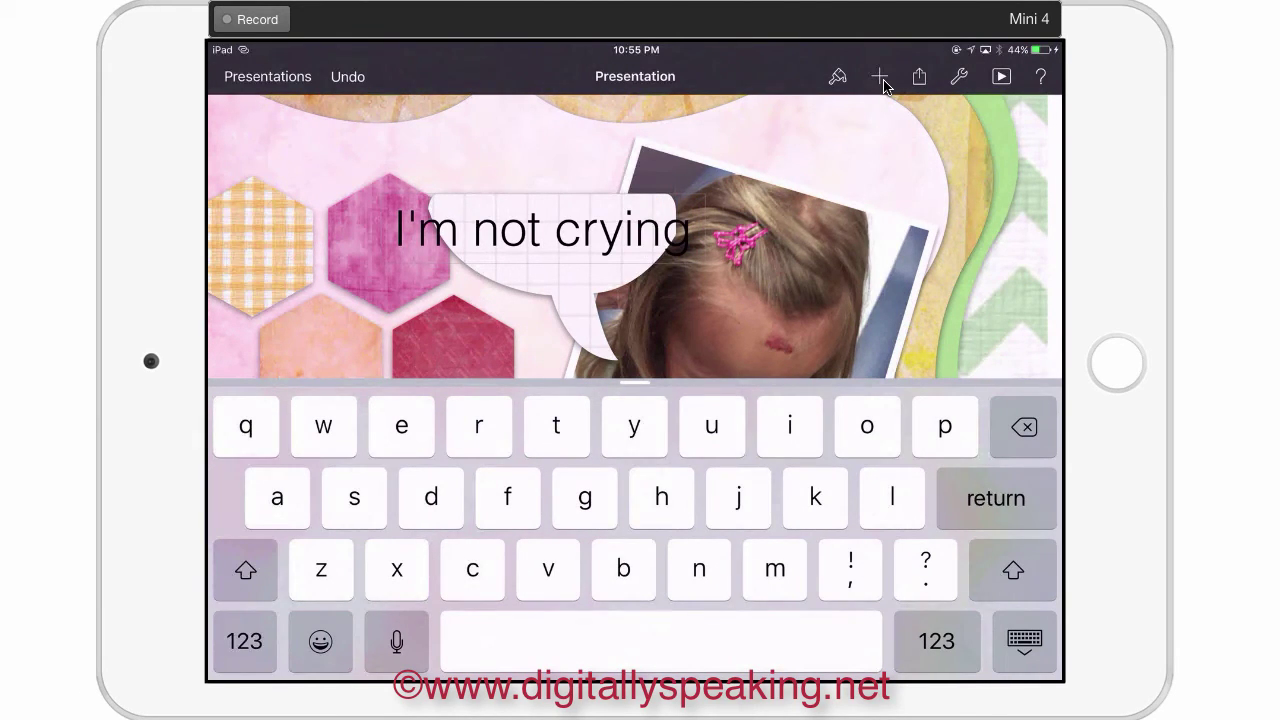
# Add the lines "my nose is" and "itchy" below "I'm not crying" in the speech bubble caption
pyautogui.press('Return')
pyautogui.press('shift')
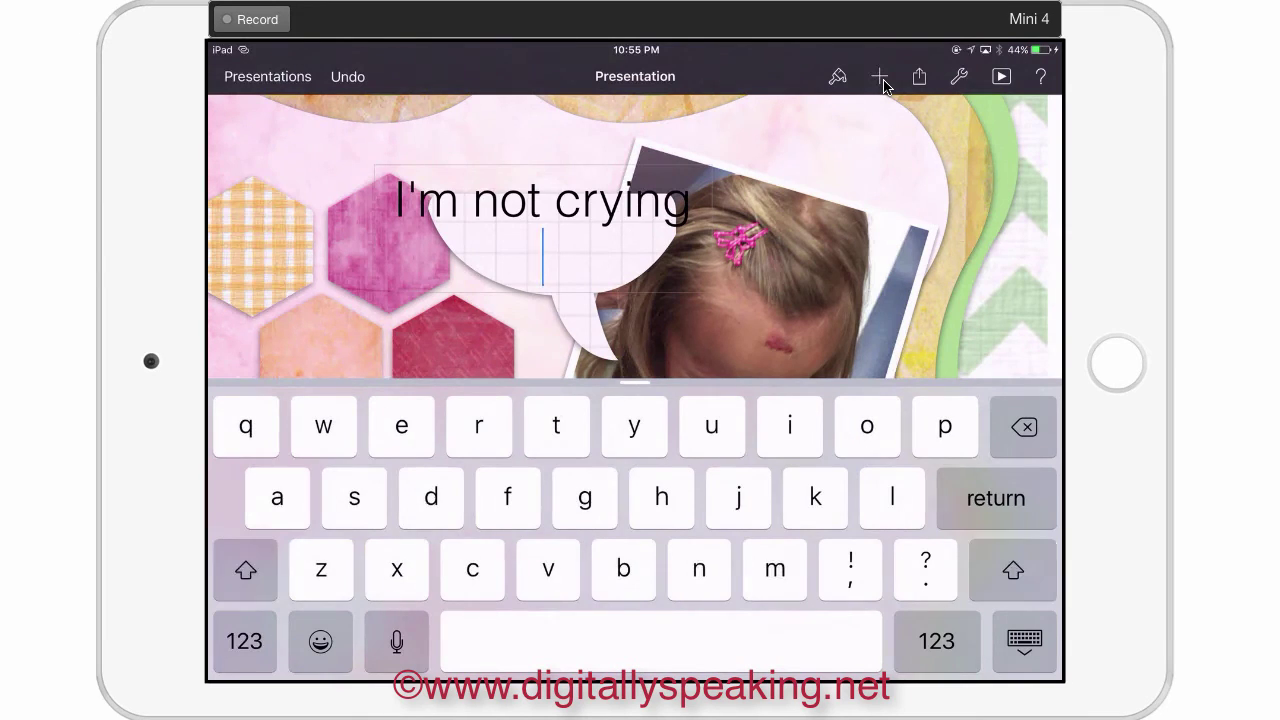
pyautogui.write('my n')
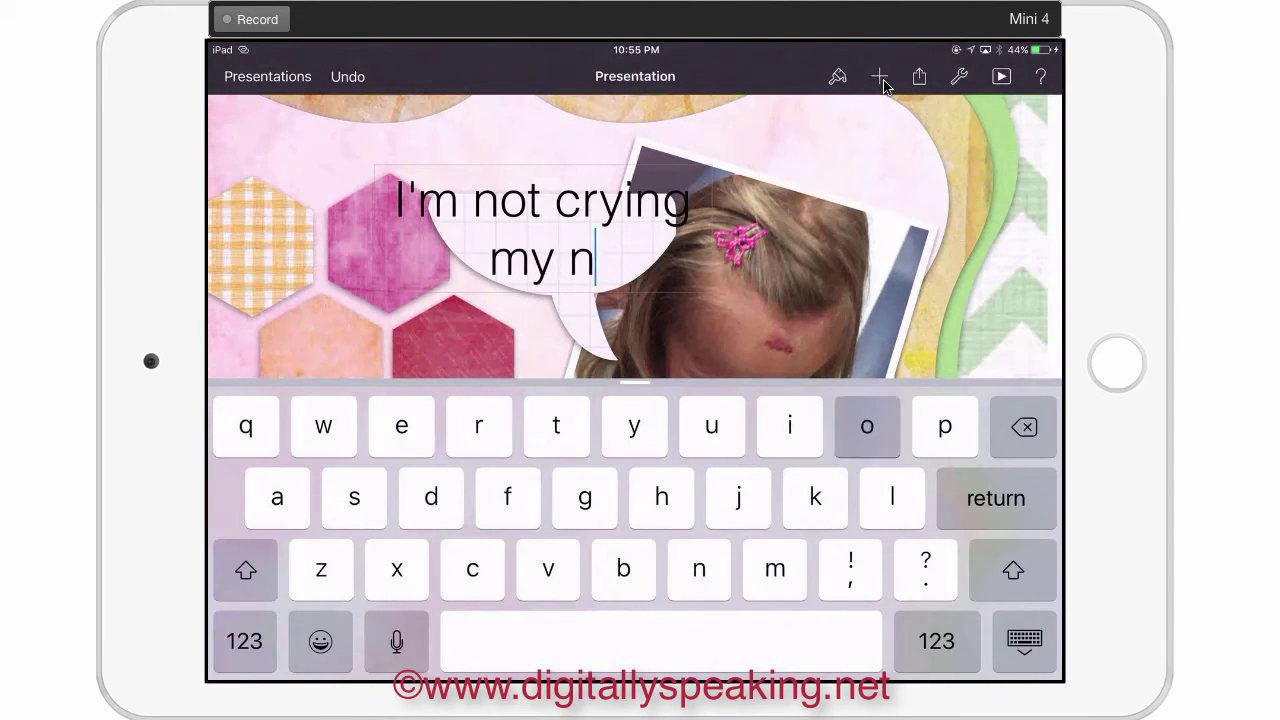
pyautogui.write('ose i')
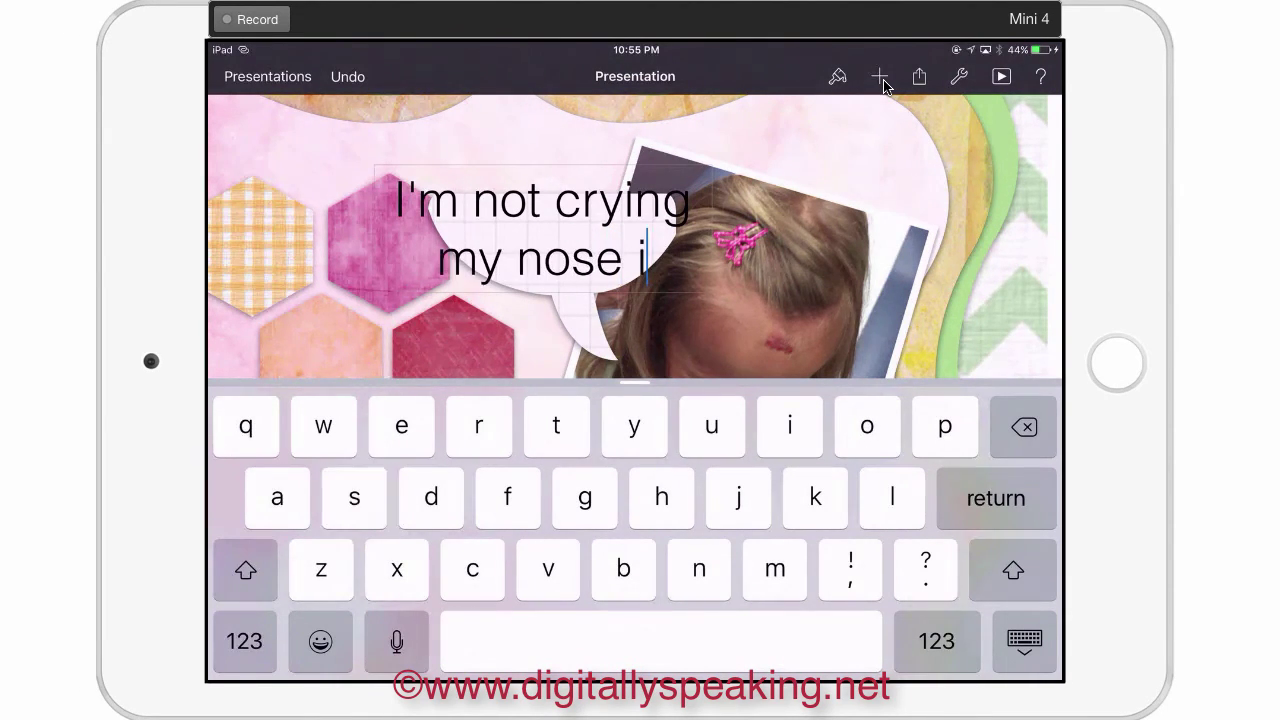
pyautogui.write('s')
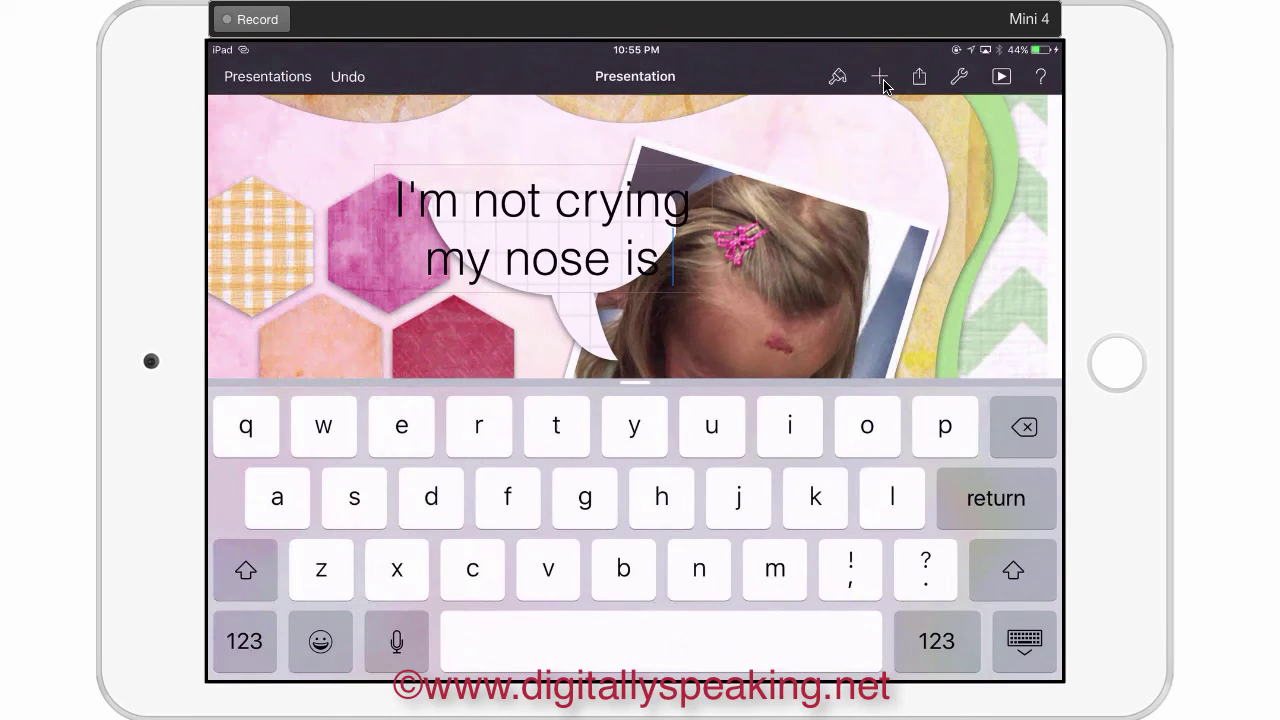
pyautogui.press('Return')
pyautogui.press('shift')
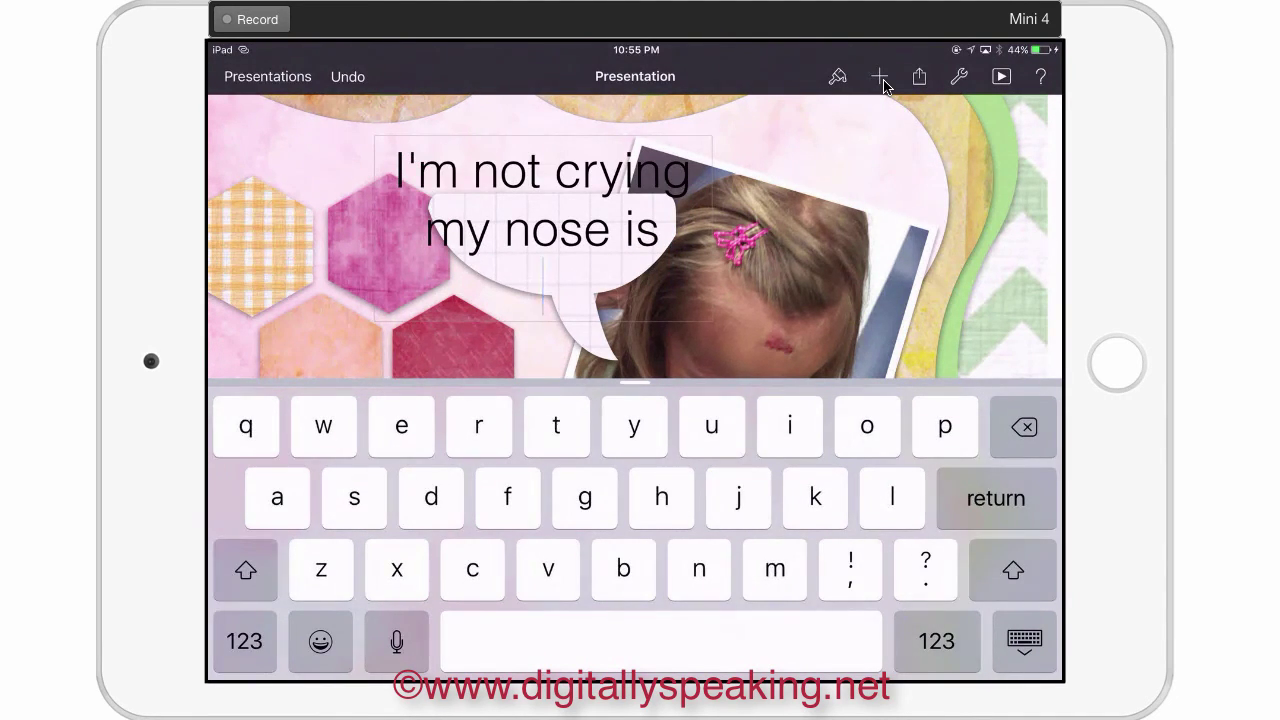
pyautogui.write('itch')
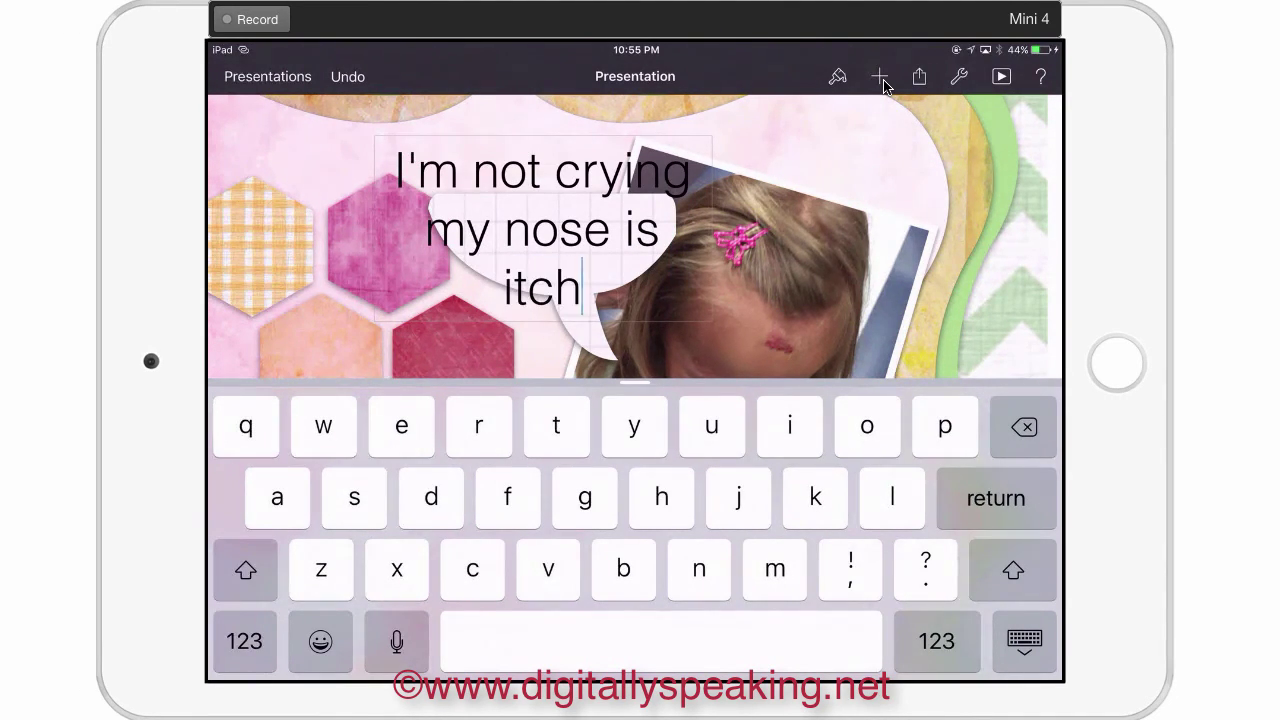
pyautogui.write('y')
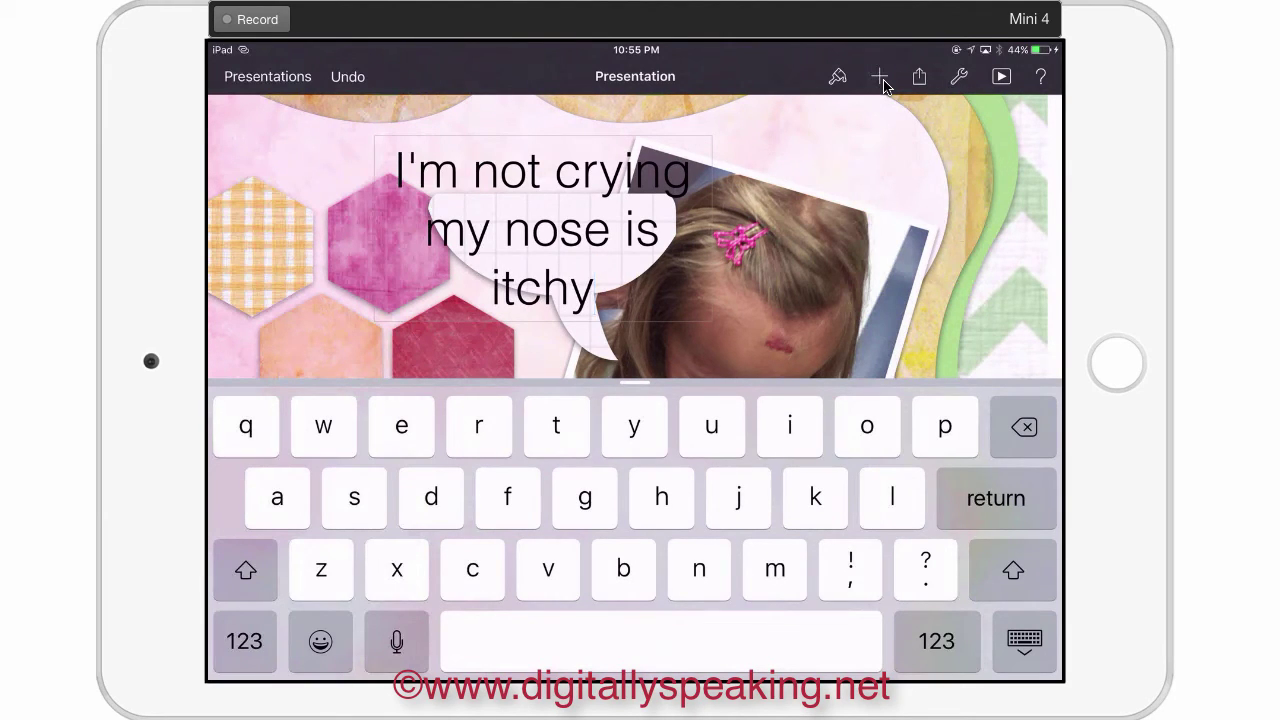
pyautogui.press('Escape')
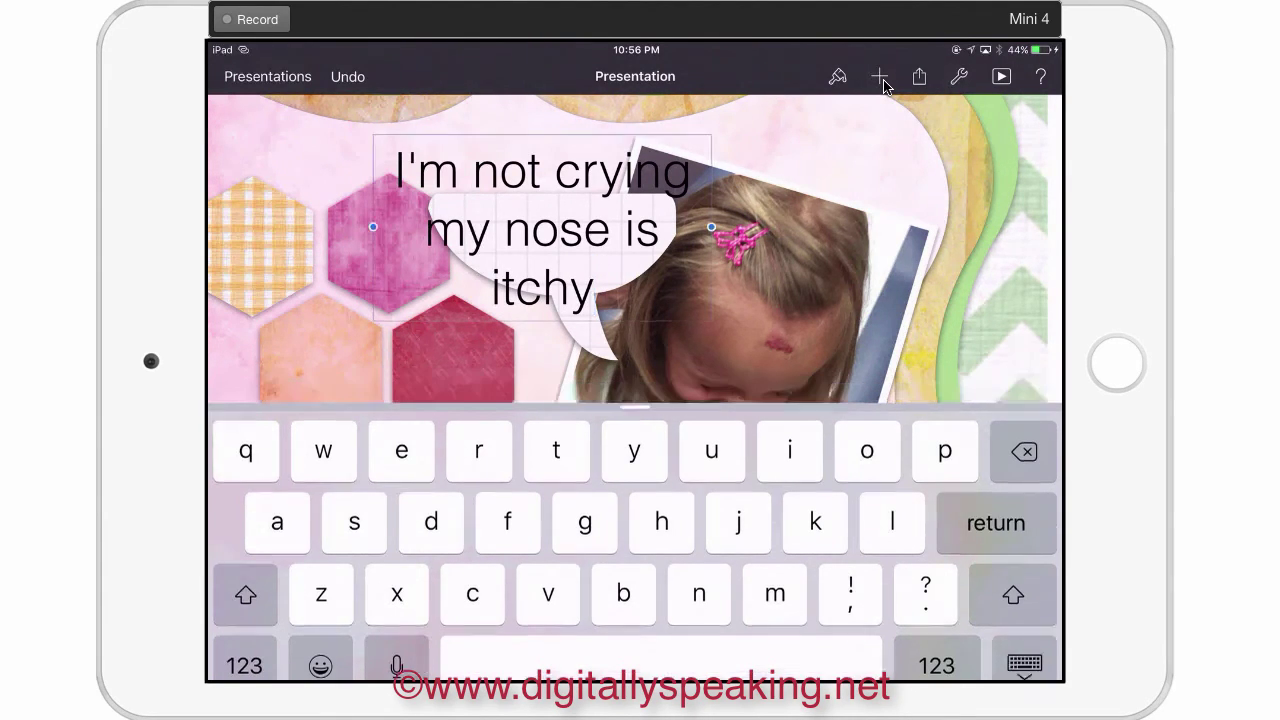
# Reduce the caption text to 18 pt and move it so it fits inside the speech bubble
pyautogui.click(838, 76)
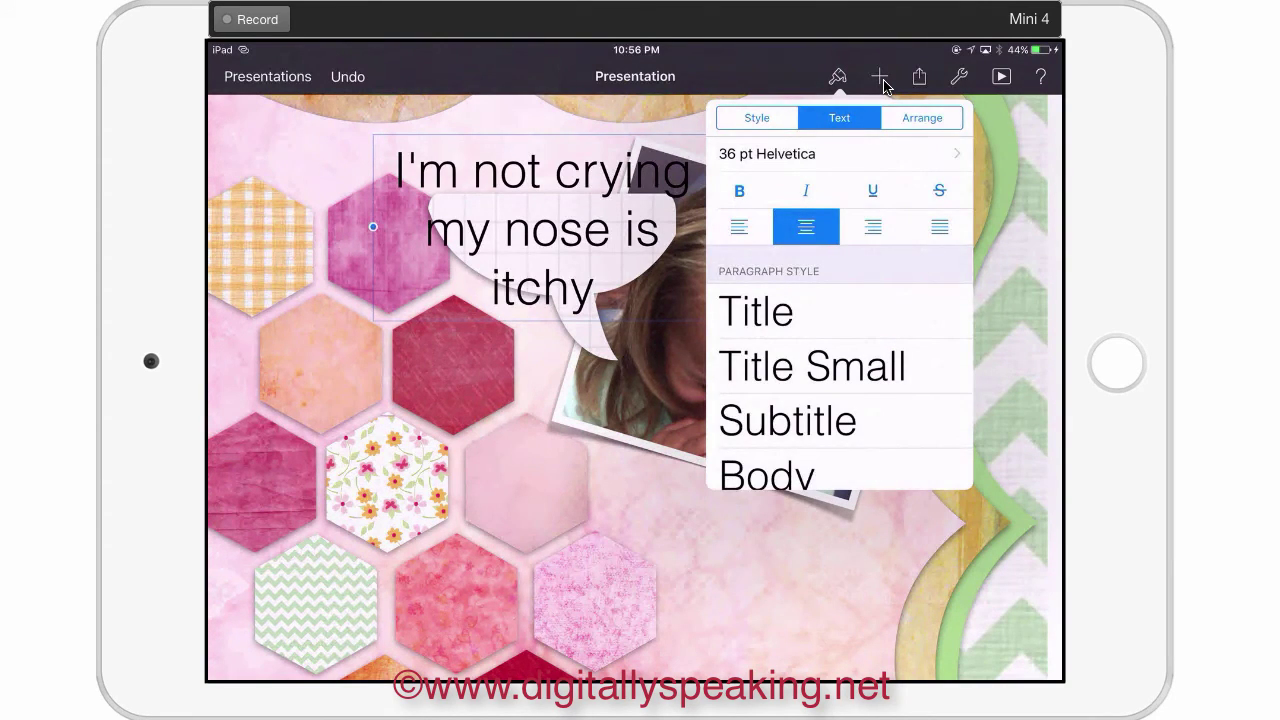
pyautogui.click(838, 154)
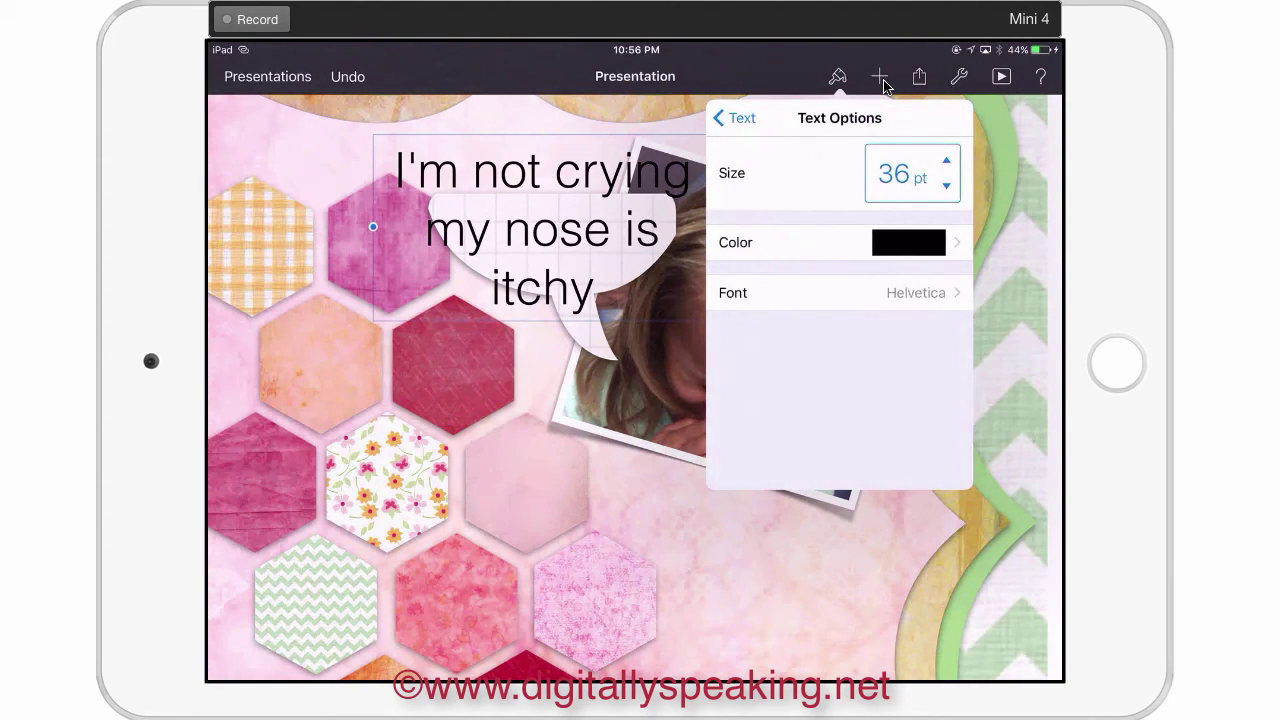
pyautogui.click(946, 186)
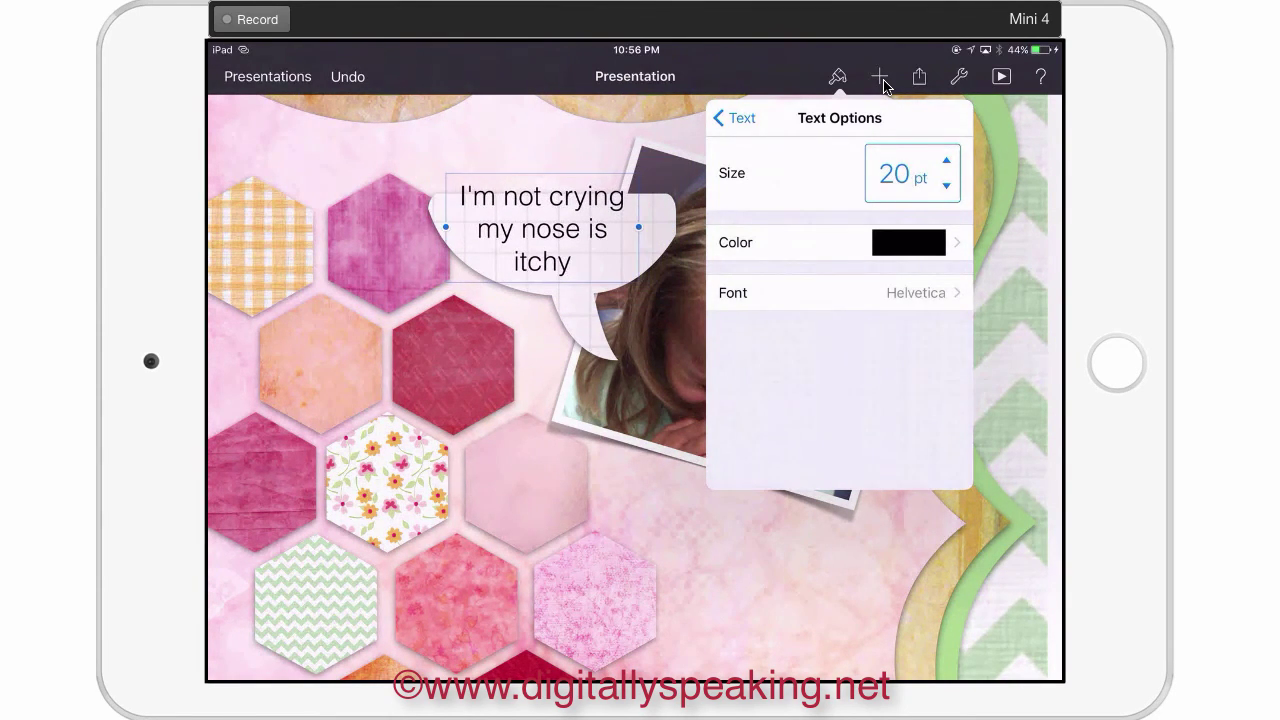
pyautogui.click(946, 186)
pyautogui.click(946, 186)
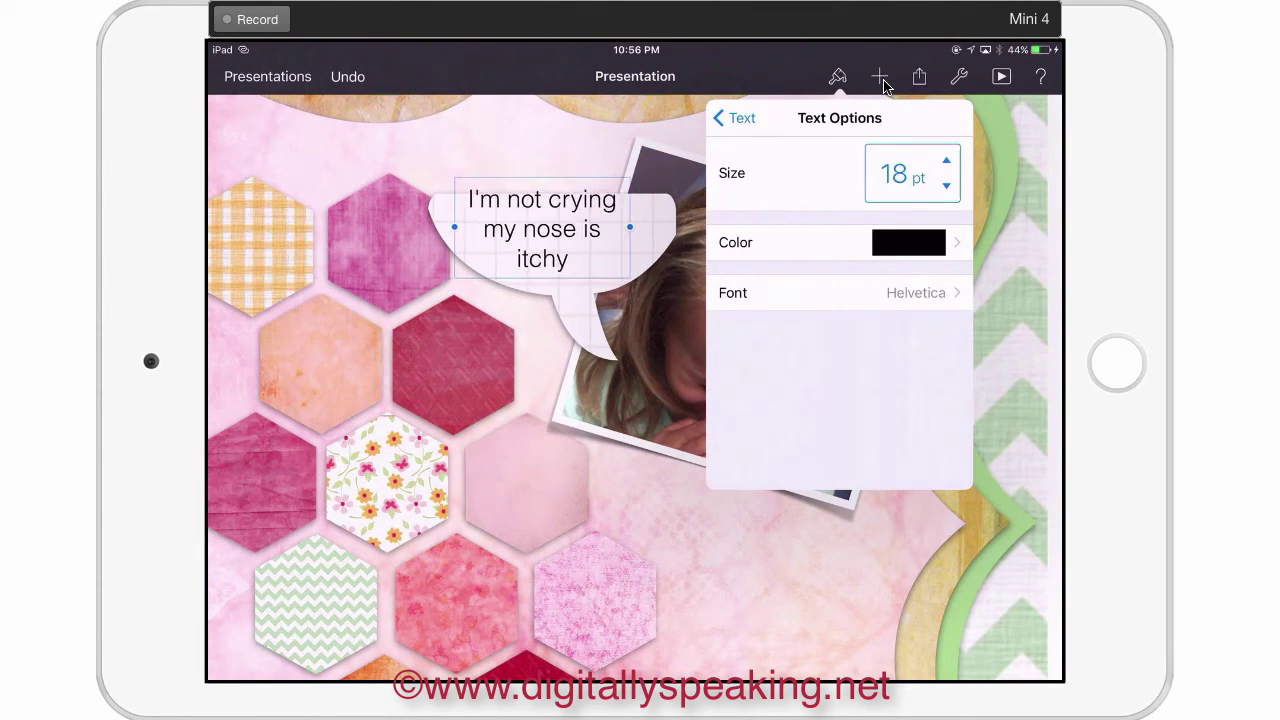
pyautogui.moveTo(542, 229); pyautogui.dragTo(552, 247)
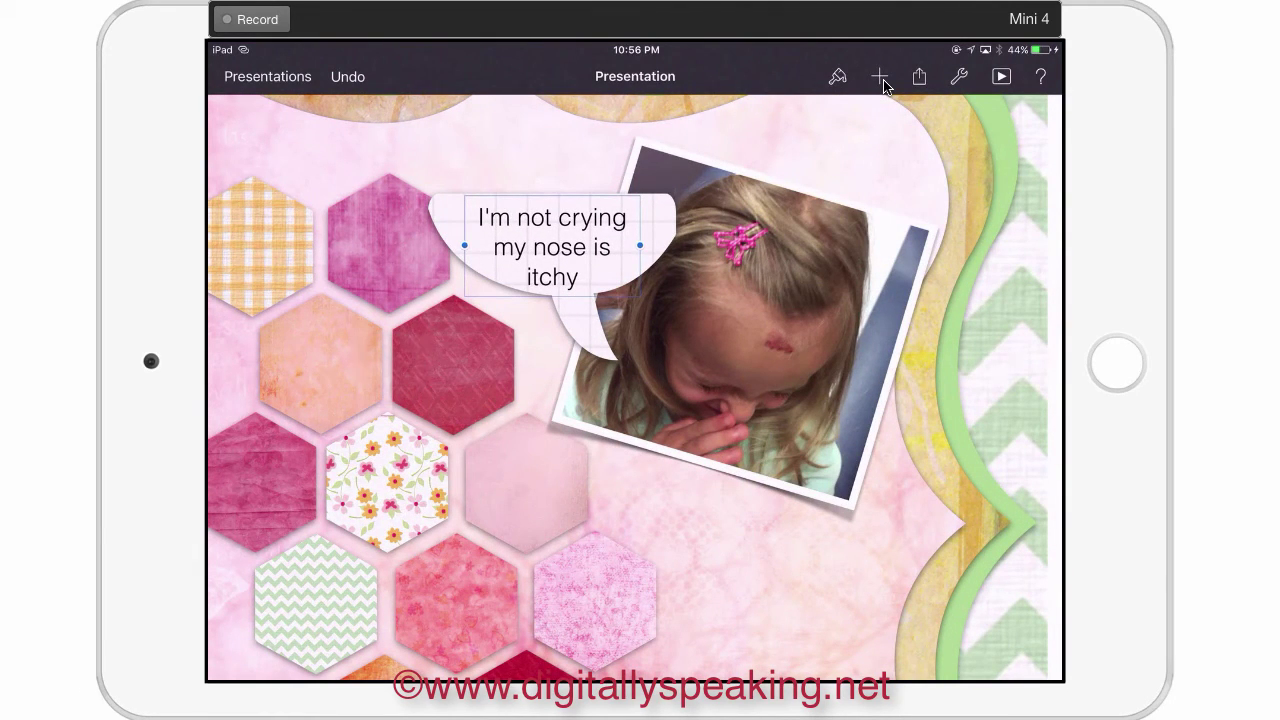
# Recolor the speech bubble caption with a dark raspberry pink sampled from the page using the eyedropper
pyautogui.scroll(-5, 636, 387)
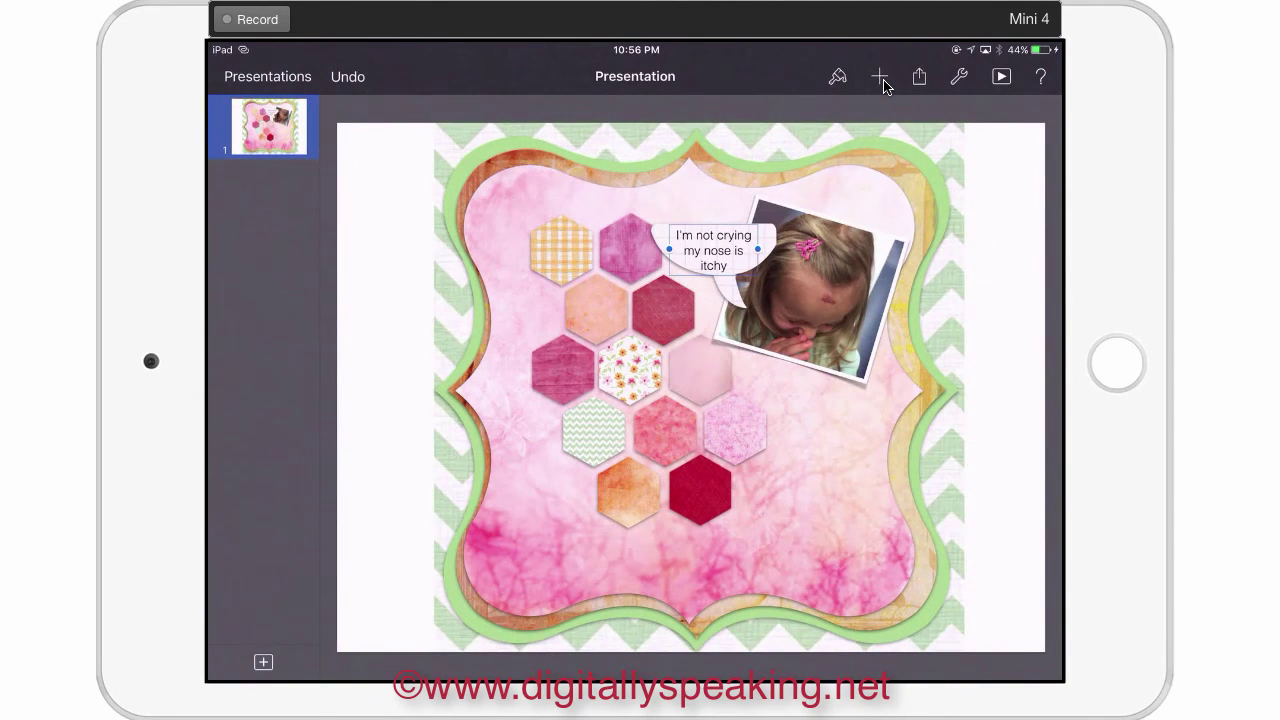
pyautogui.click(838, 77)
pyautogui.click(838, 154)
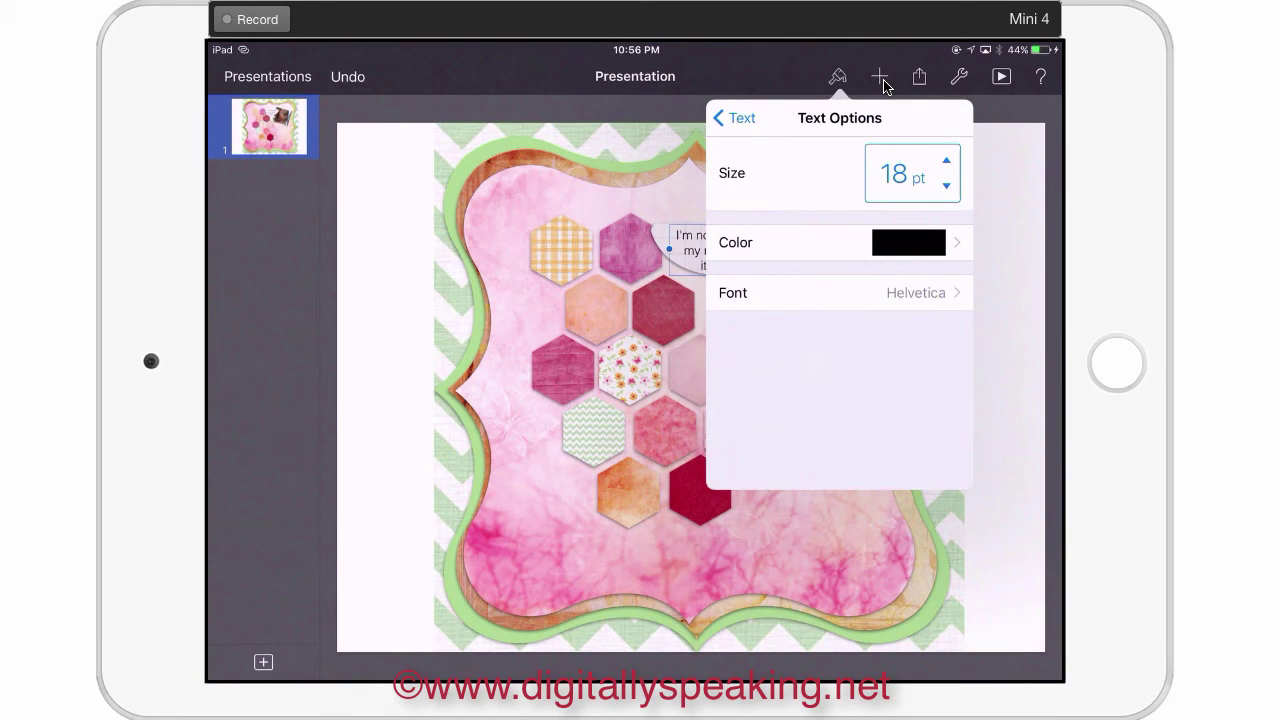
pyautogui.click(838, 243)
pyautogui.moveTo(920, 300); pyautogui.dragTo(760, 300)
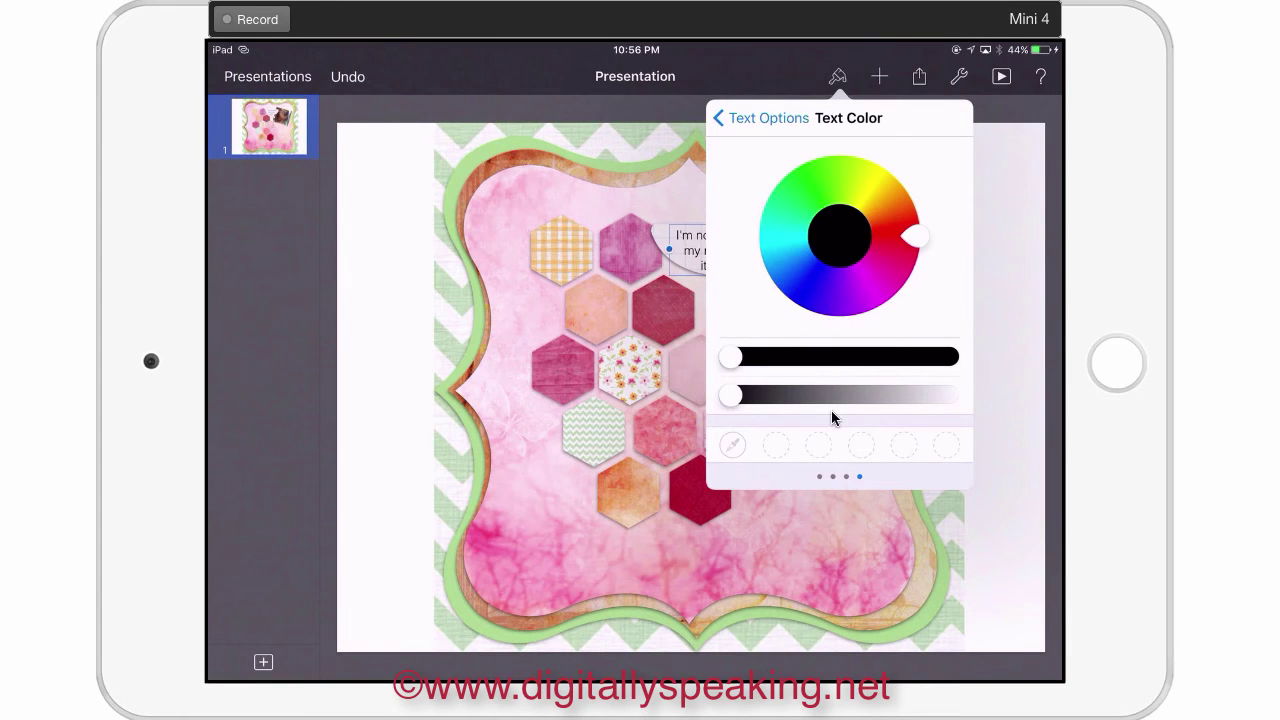
pyautogui.click(731, 446)
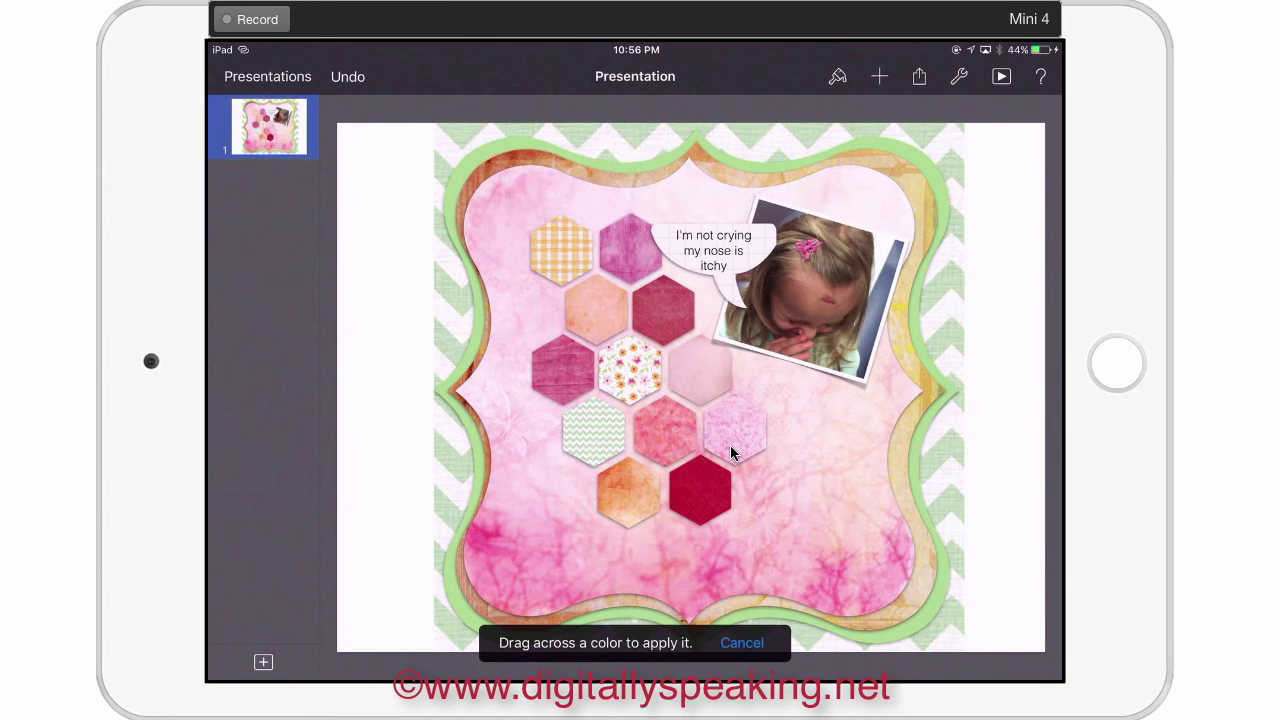
pyautogui.click(731, 452)
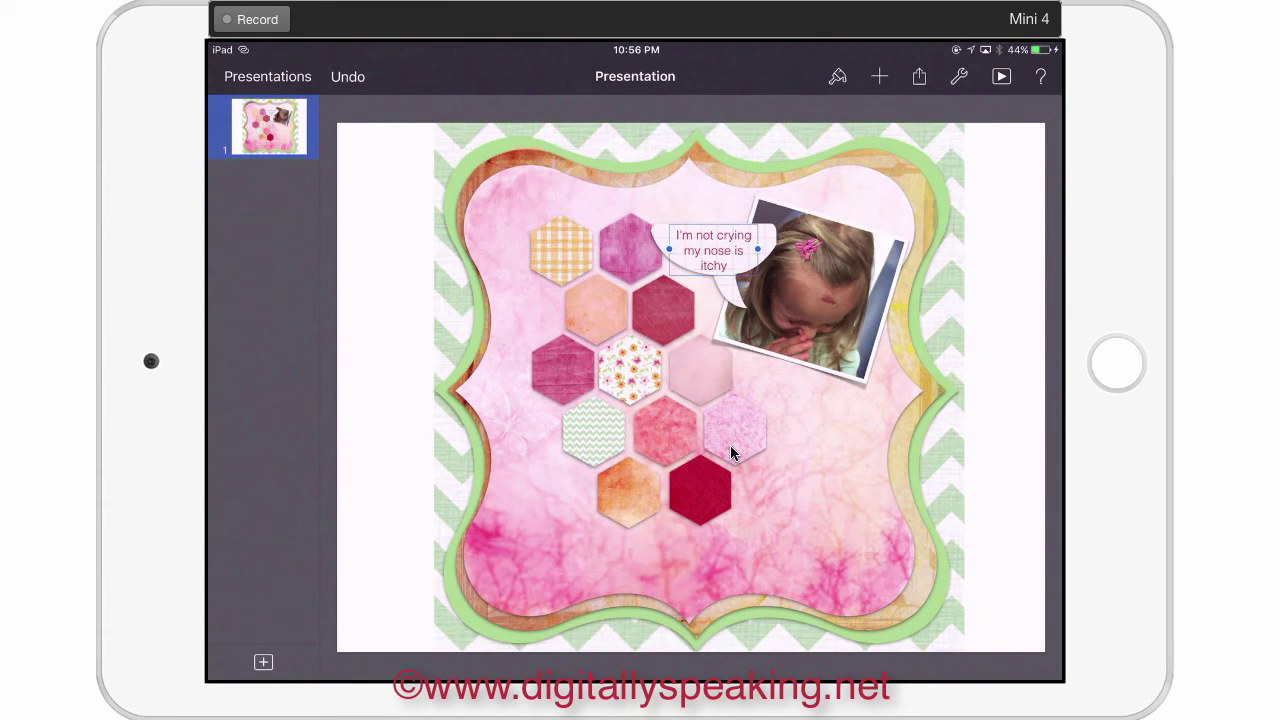
pyautogui.click(731, 453)
# Insert a new text box over the hexagons and replace its placeholder text with "Stitches"
pyautogui.click(879, 76)
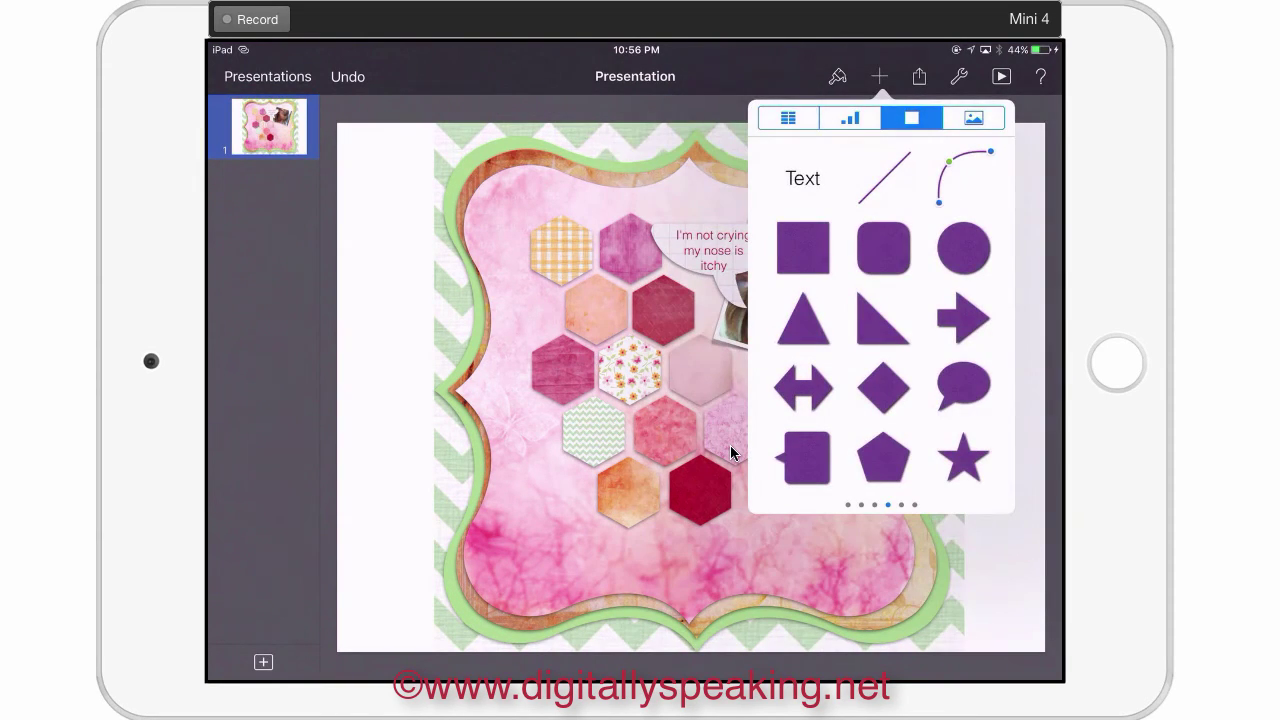
pyautogui.click(802, 179)
pyautogui.click(690, 388)
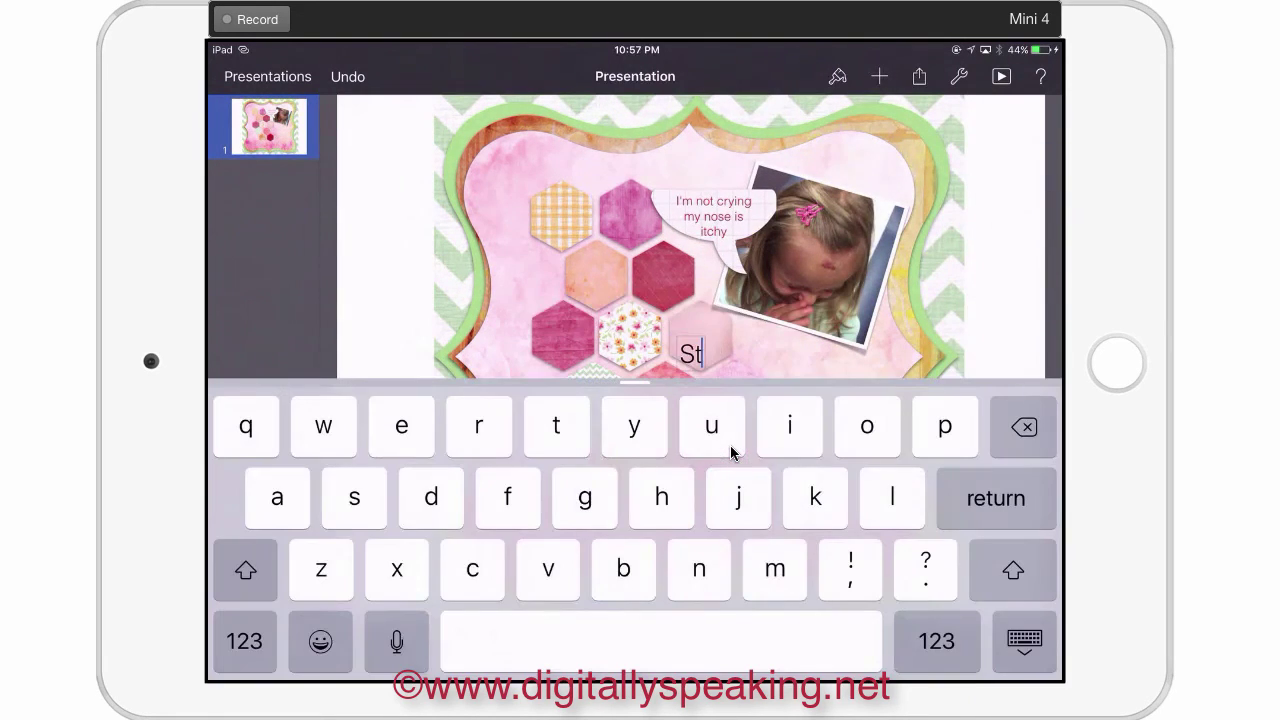
pyautogui.write('iche')
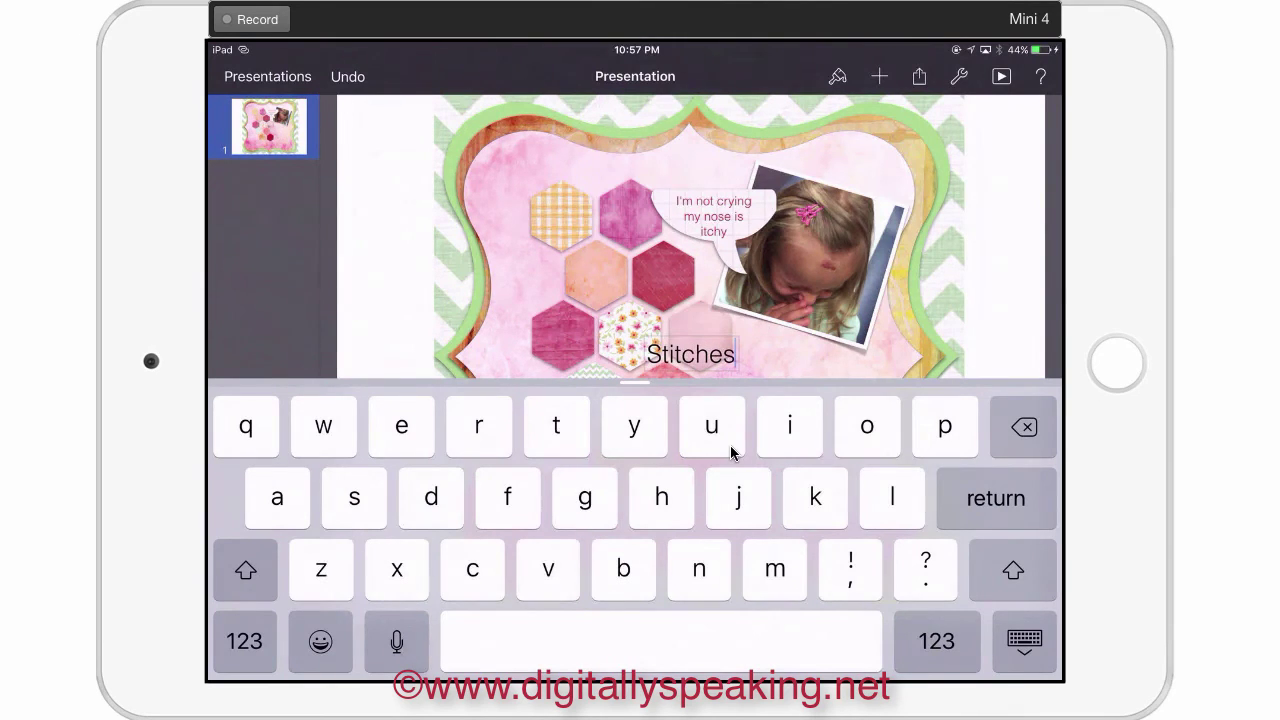
pyautogui.click(1024, 641)
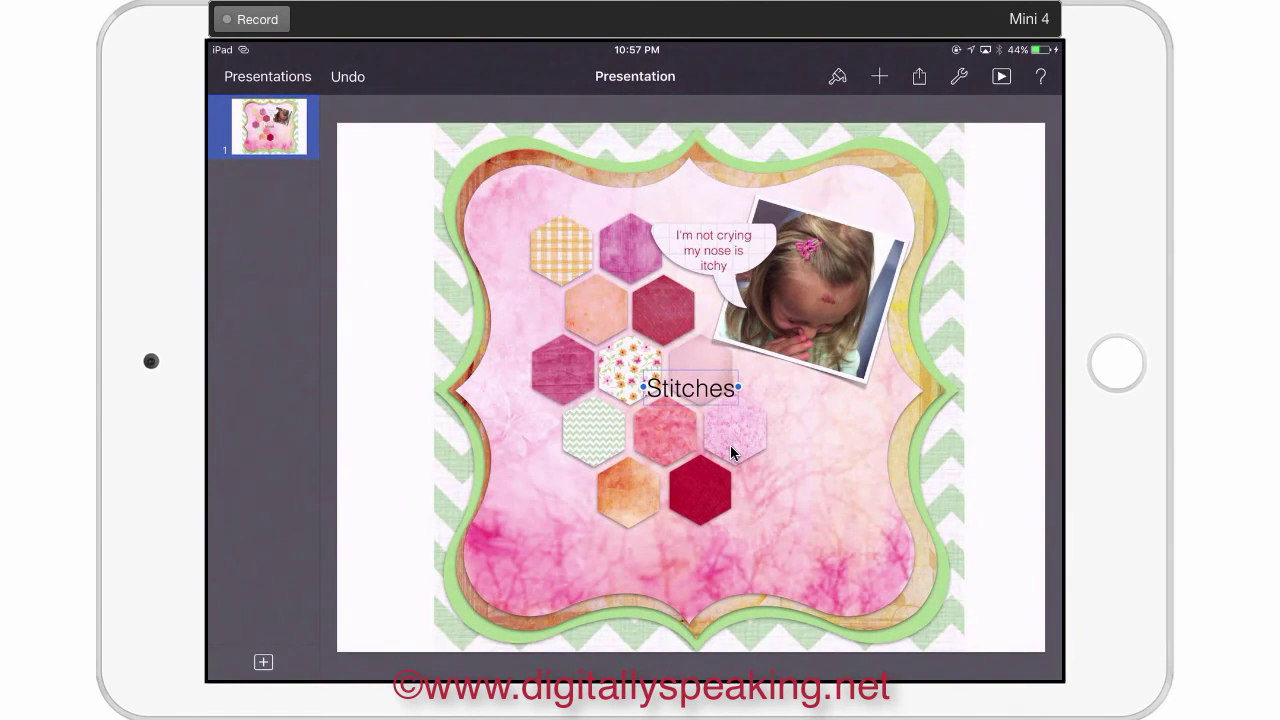
# Format the "Stitches" title in Party LET at 185 pt after trying Savoye LET, Snell Roundhand and Zapfino
pyautogui.click(838, 76)
pyautogui.click(839, 154)
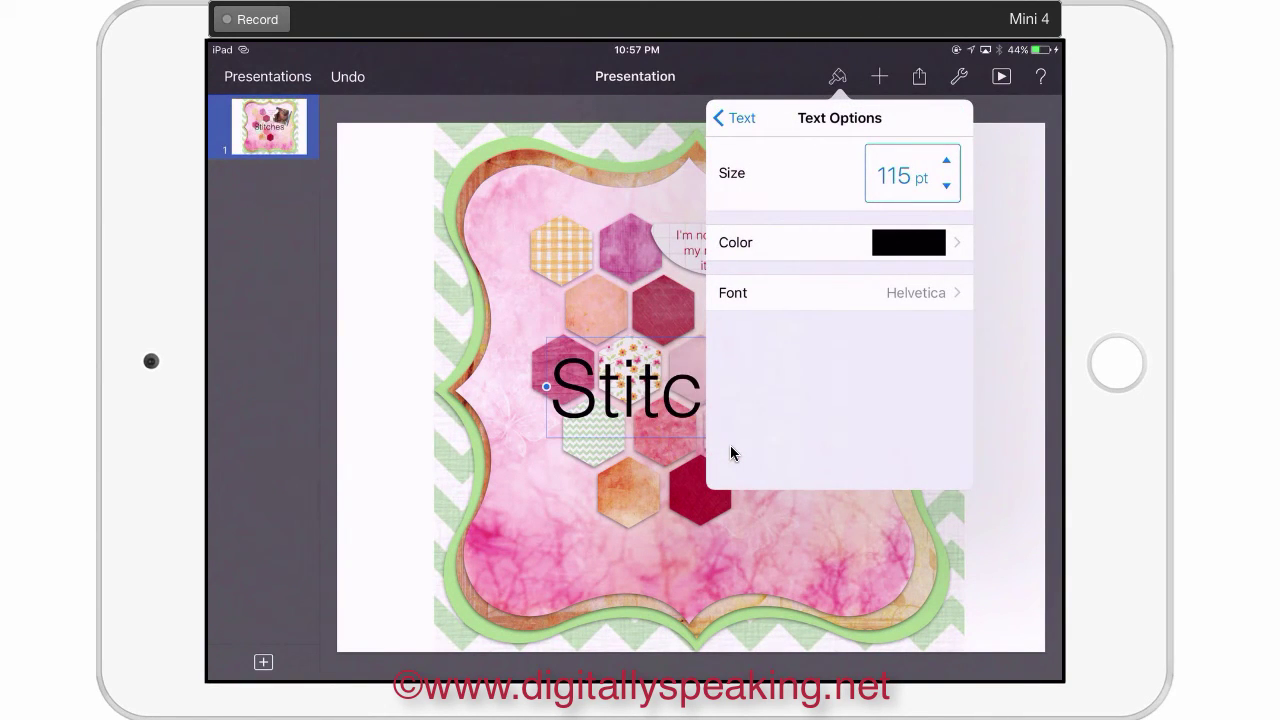
pyautogui.click(733, 292)
pyautogui.scroll(-10, 840, 310)
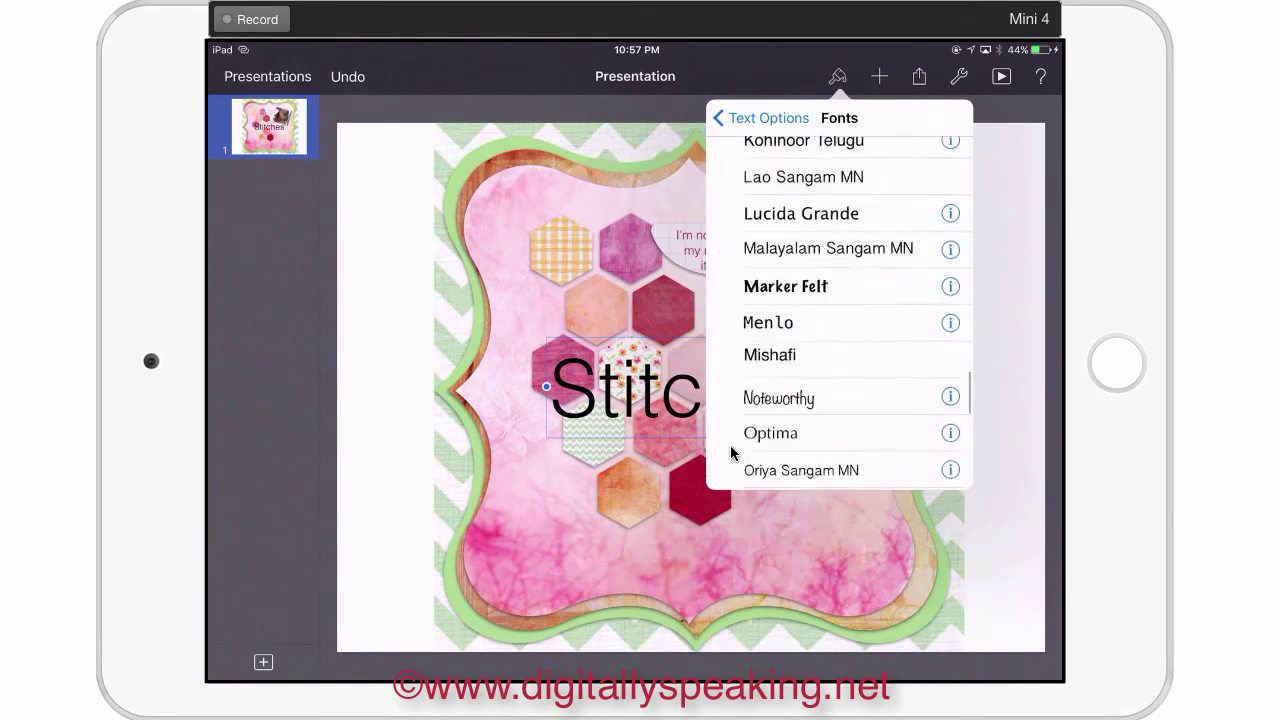
pyautogui.scroll(-8, 840, 310)
pyautogui.click(774, 305)
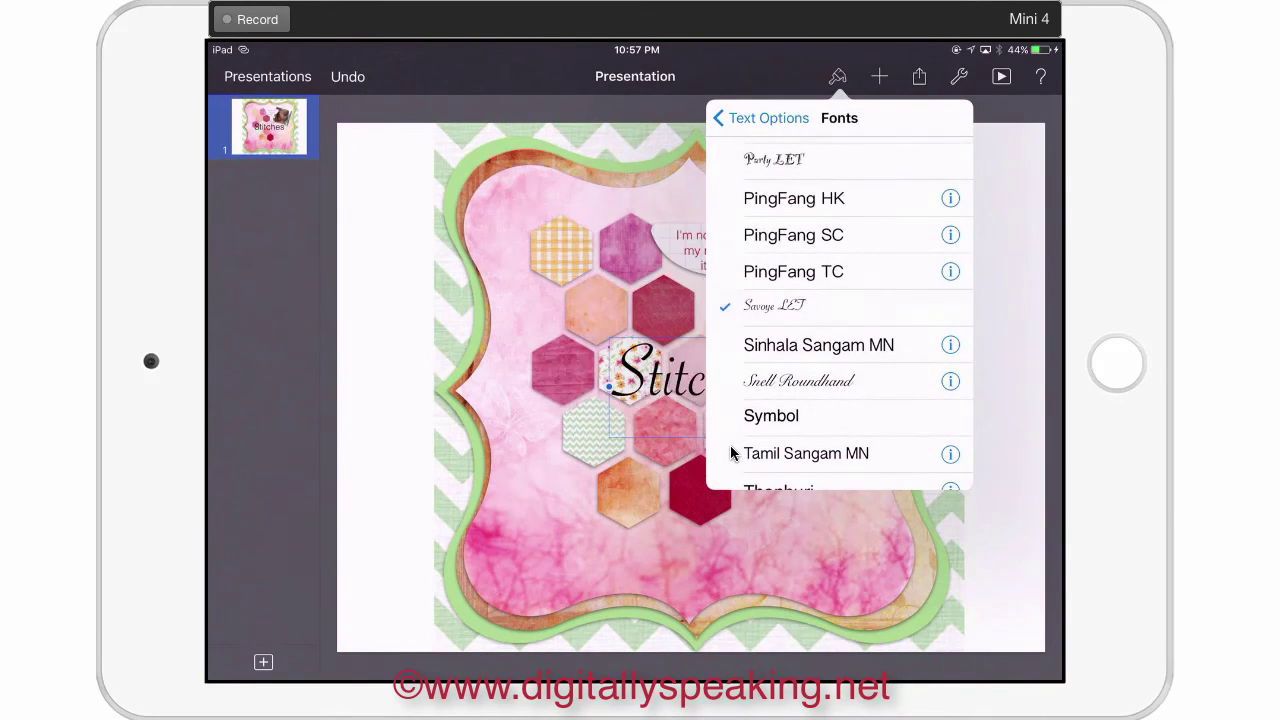
pyautogui.scroll(-3, 840, 310)
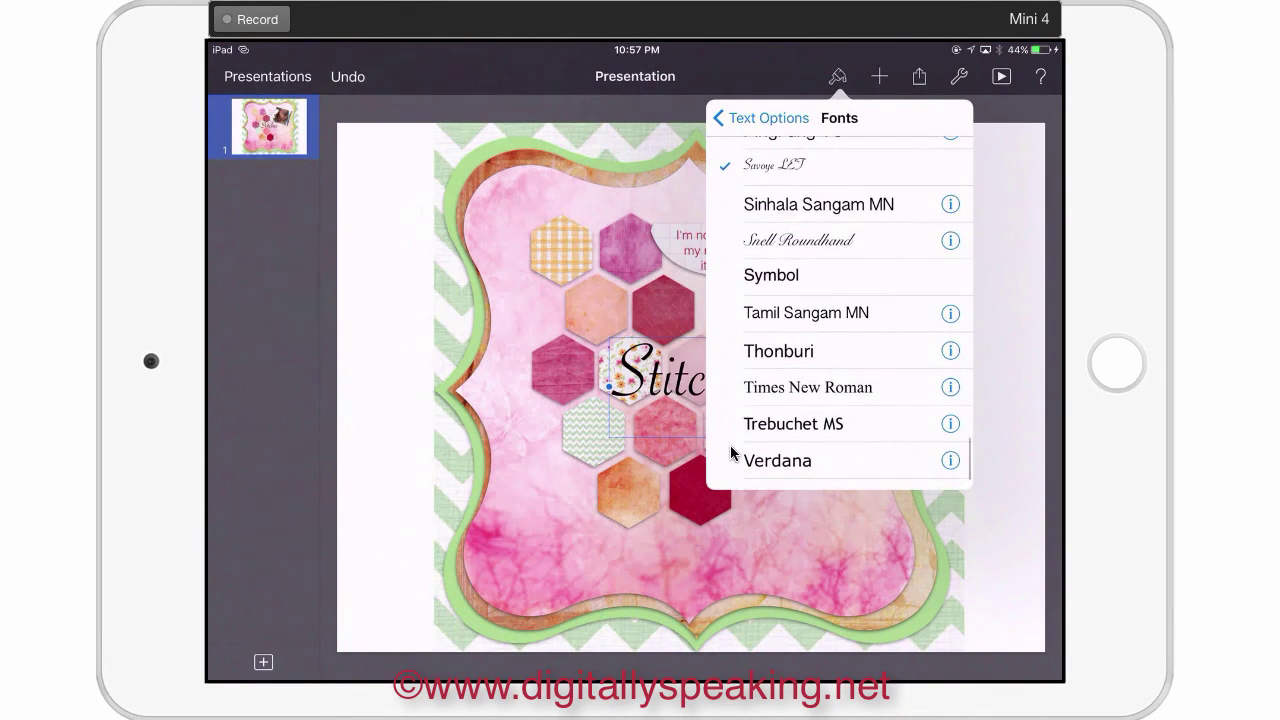
pyautogui.click(798, 240)
pyautogui.scroll(-3, 731, 453)
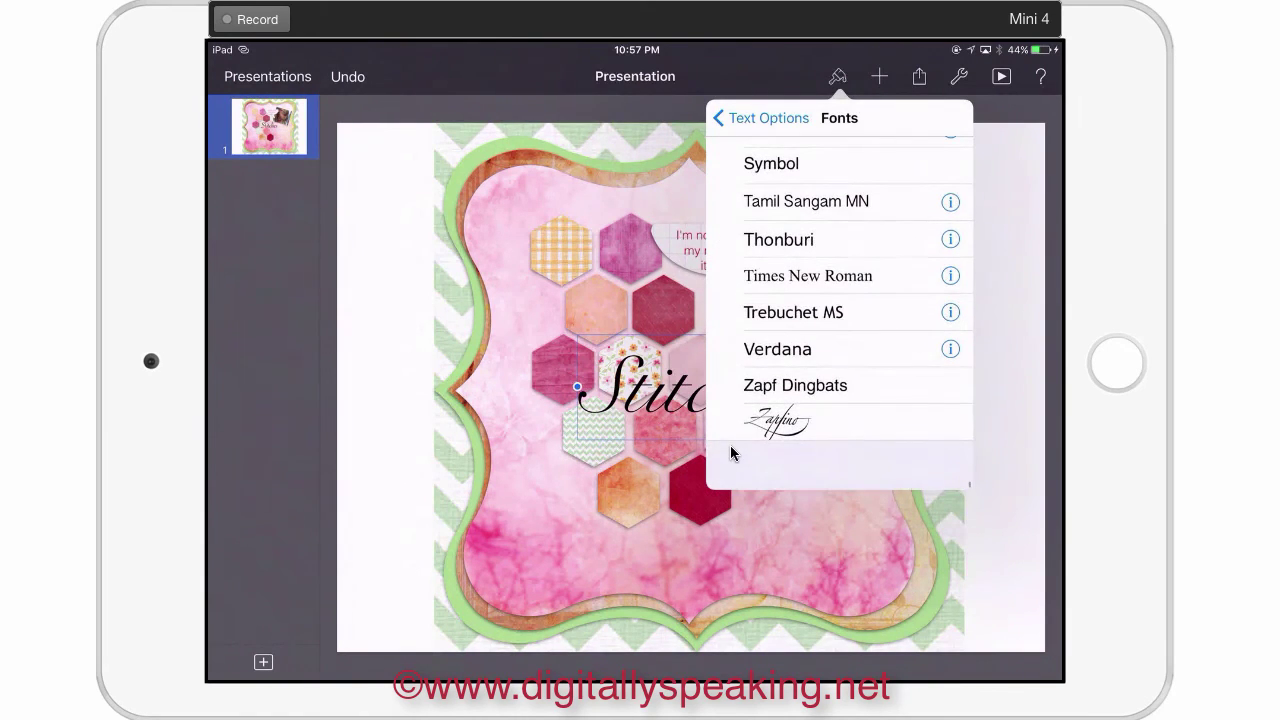
pyautogui.click(731, 455)
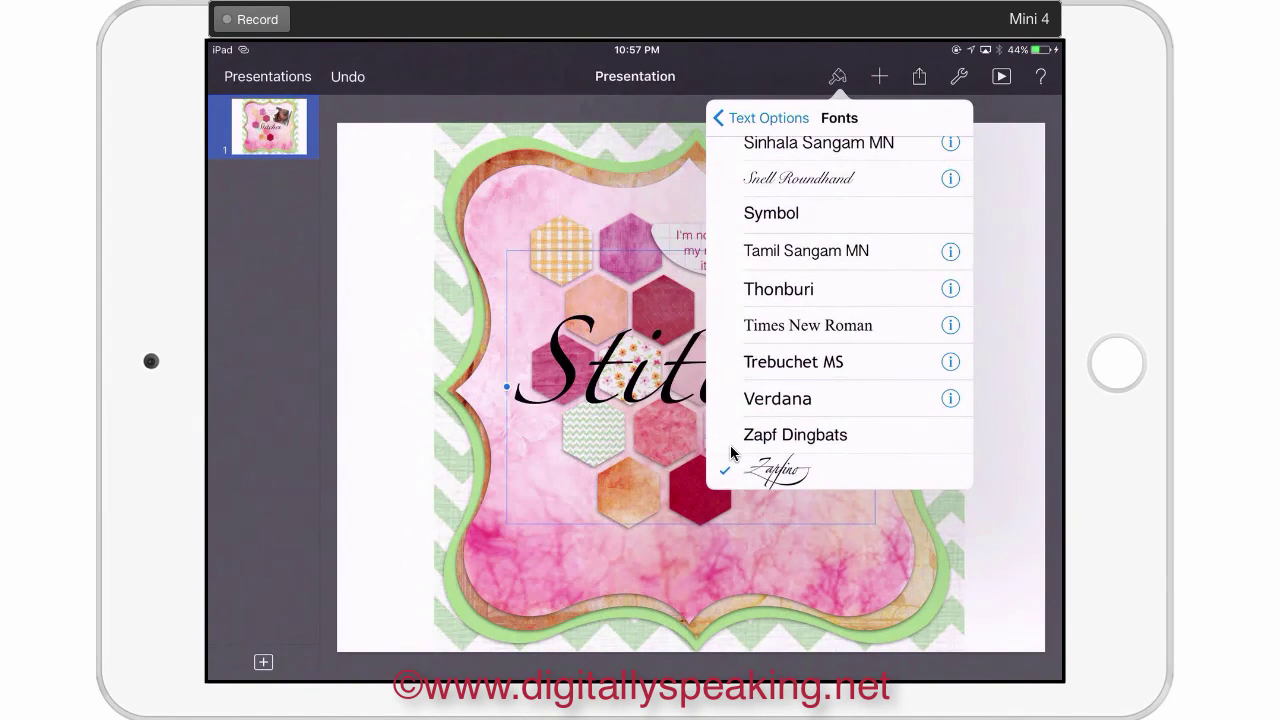
pyautogui.scroll(5, 731, 453)
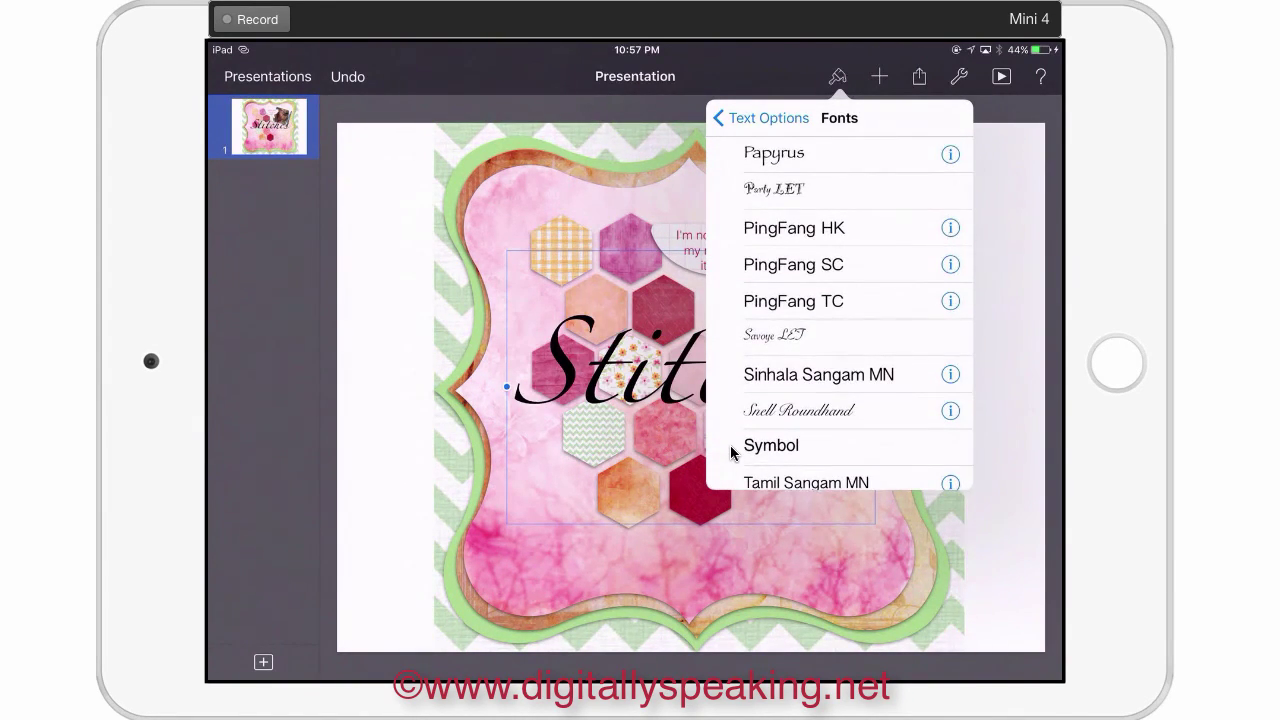
pyautogui.click(774, 351)
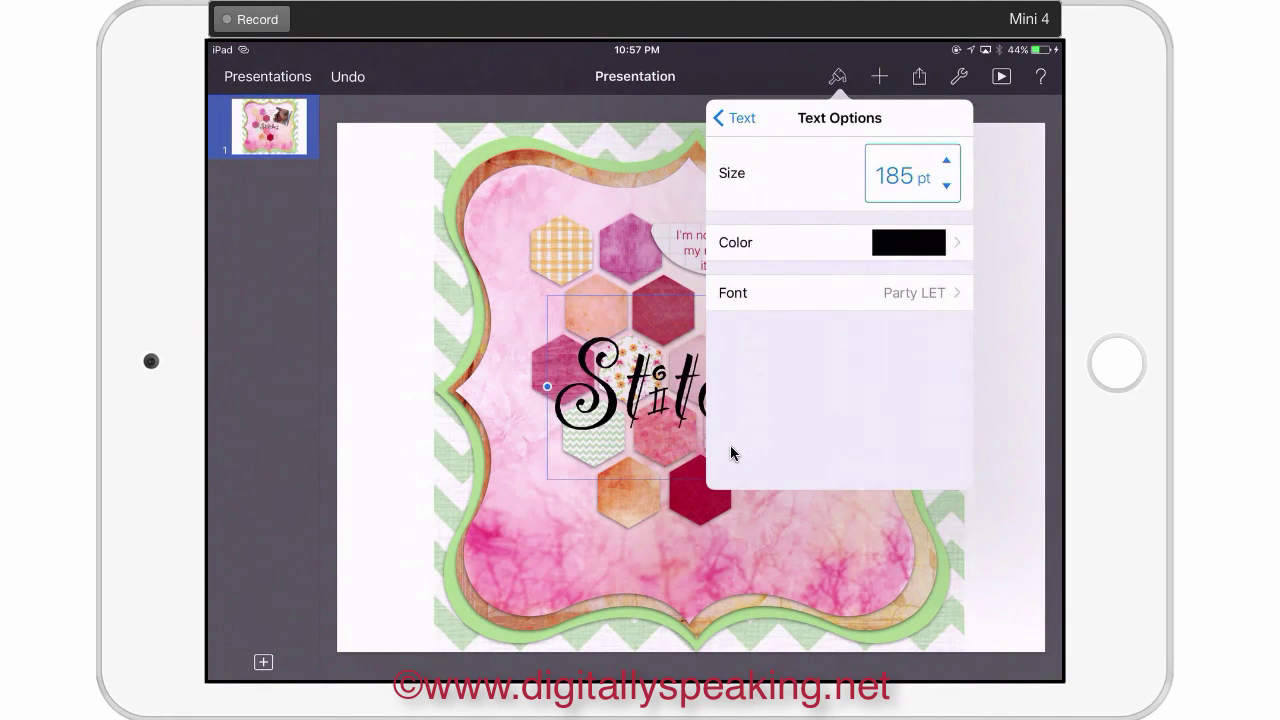
# Recolor the "Stitches" title in a medium green from the text color palette
pyautogui.click(839, 243)
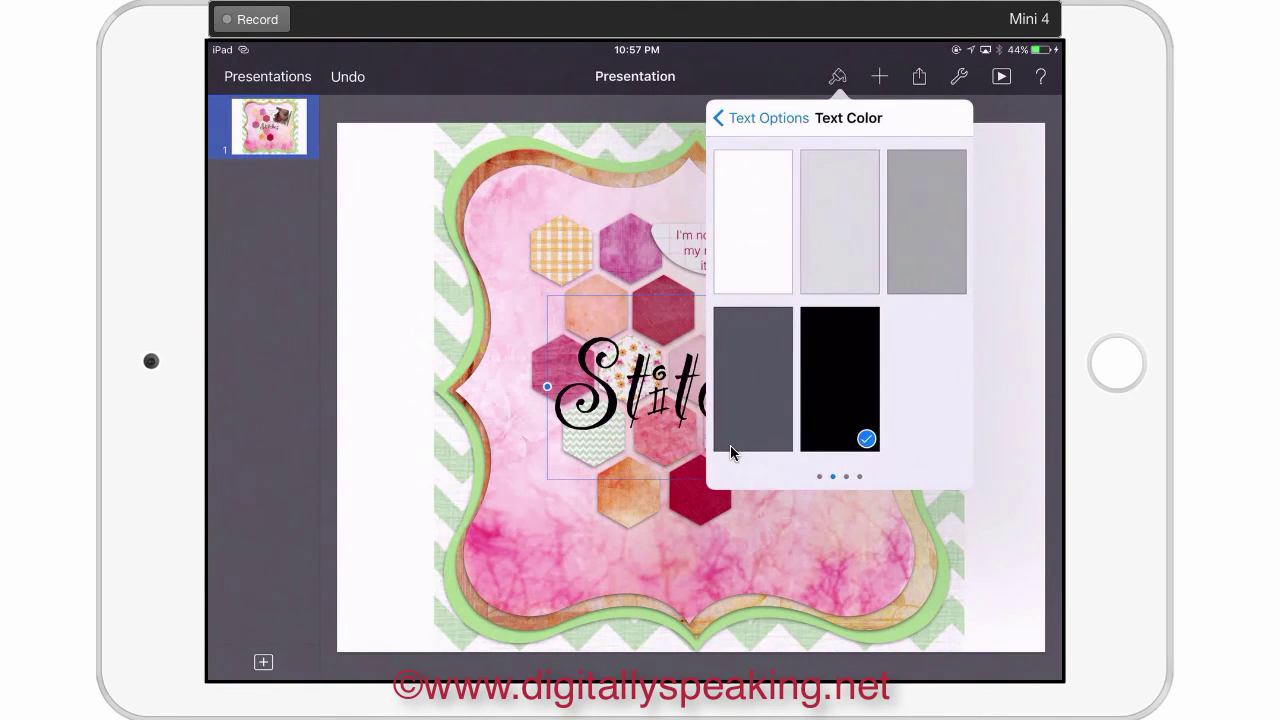
pyautogui.hscroll(3, 731, 453)
pyautogui.hscroll(1, 731, 453)
pyautogui.hscroll(-1, 731, 453)
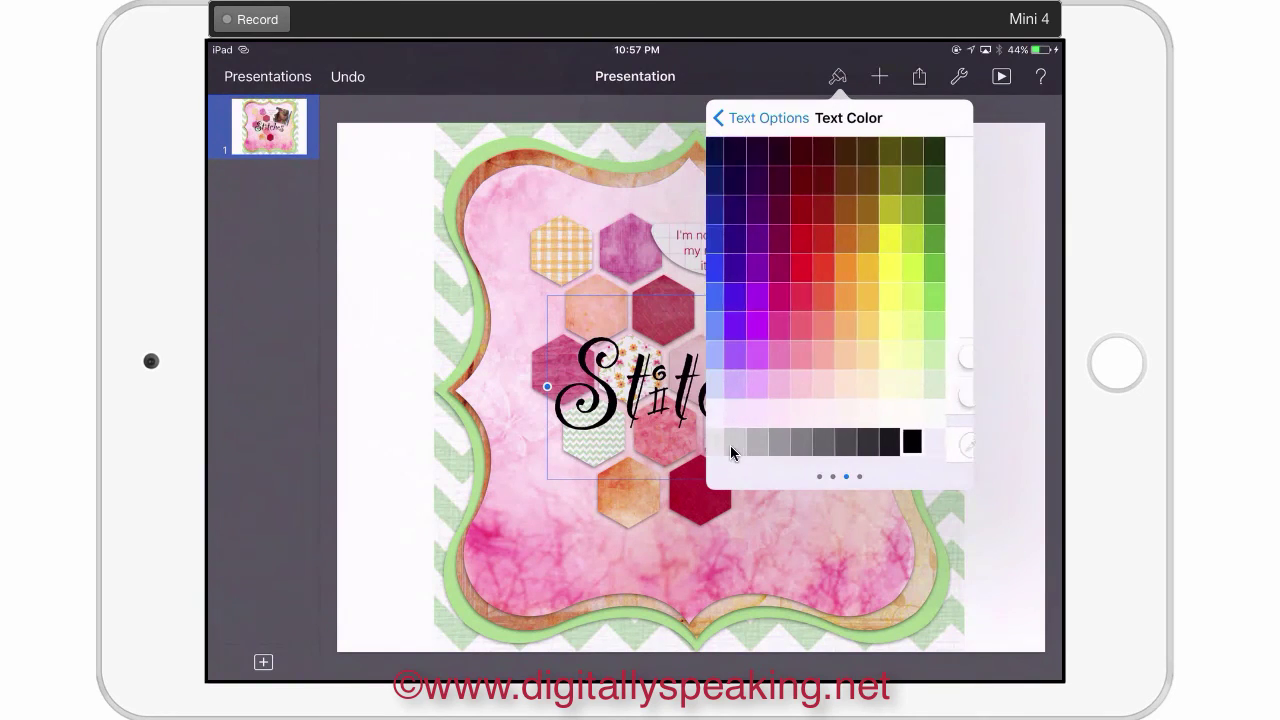
pyautogui.click(961, 239)
pyautogui.click(800, 550)
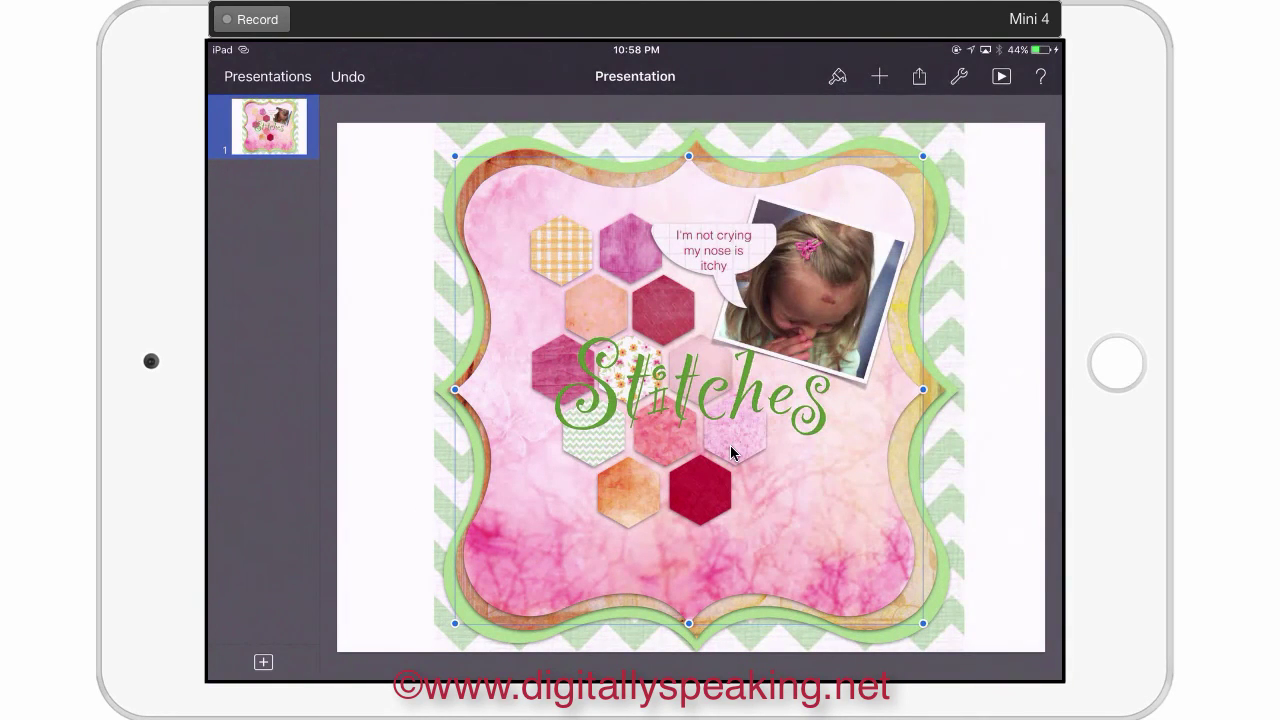
# Move the green "Stitches" title to the lower-left part of the page, overlapping the lowest hexagons
pyautogui.click(692, 390)
pyautogui.moveTo(692, 390); pyautogui.dragTo(612, 542)
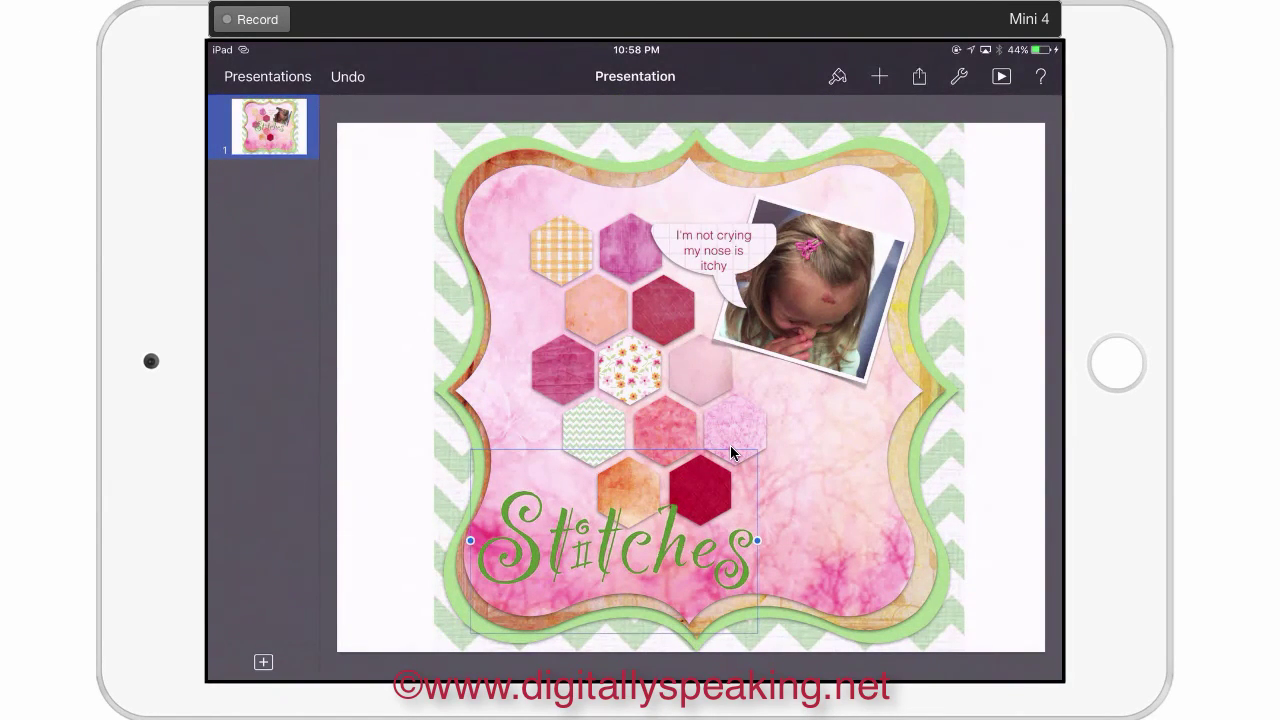
pyautogui.click(731, 453)
# Change the speech bubble caption to a bold handwritten-style font
pyautogui.click(713, 250)
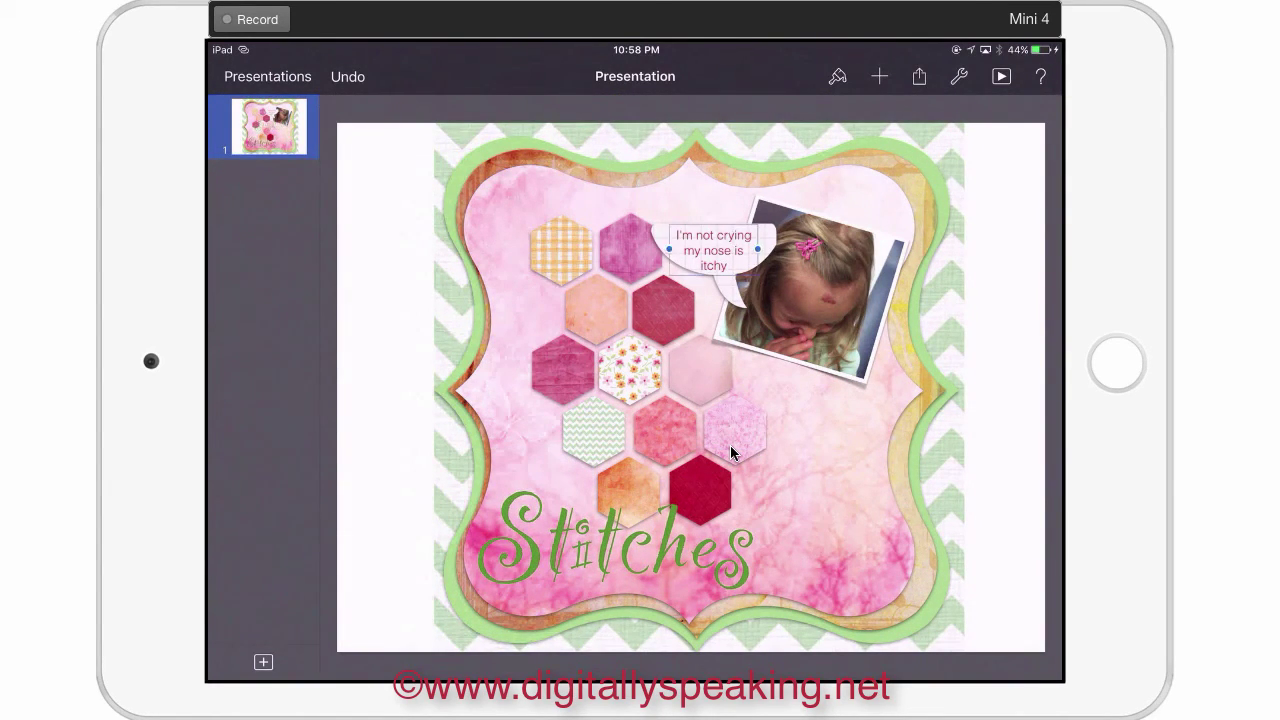
pyautogui.scroll(3, 731, 453)
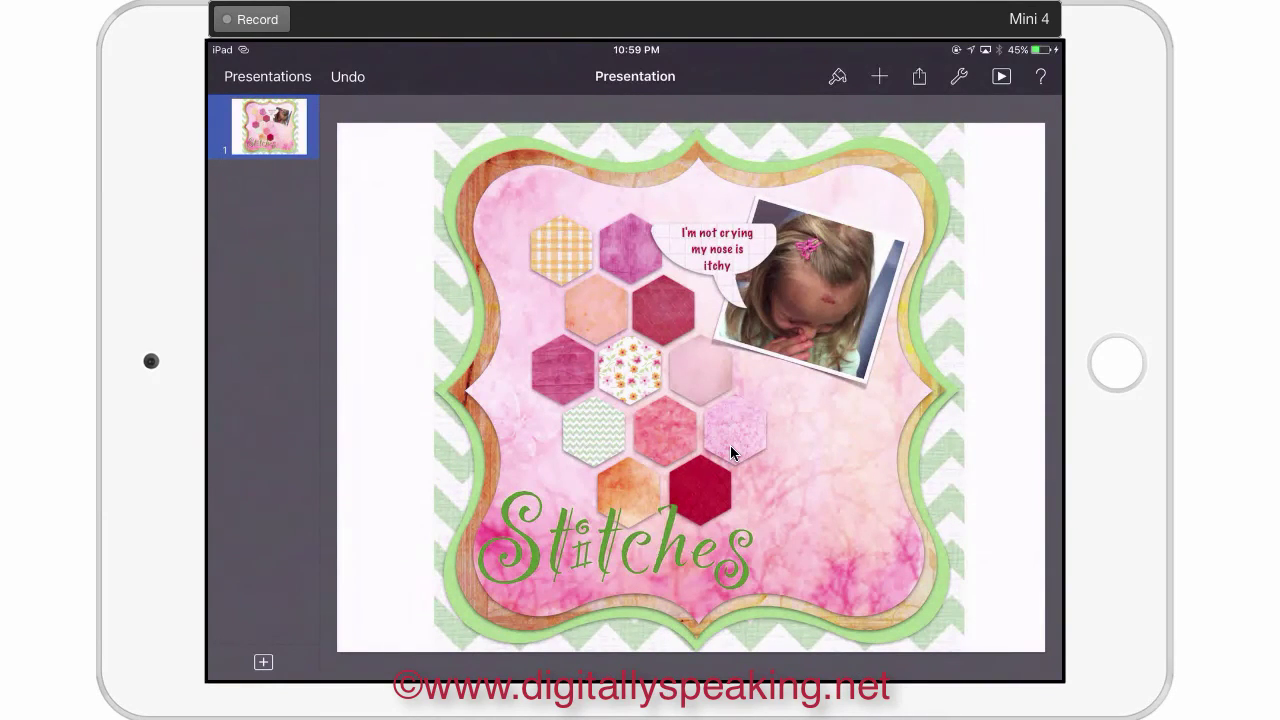
# Copy the pink bracket-shaped panel and paste a duplicate of it, offset to the left side of the page
pyautogui.click(731, 453)
pyautogui.click(731, 453)
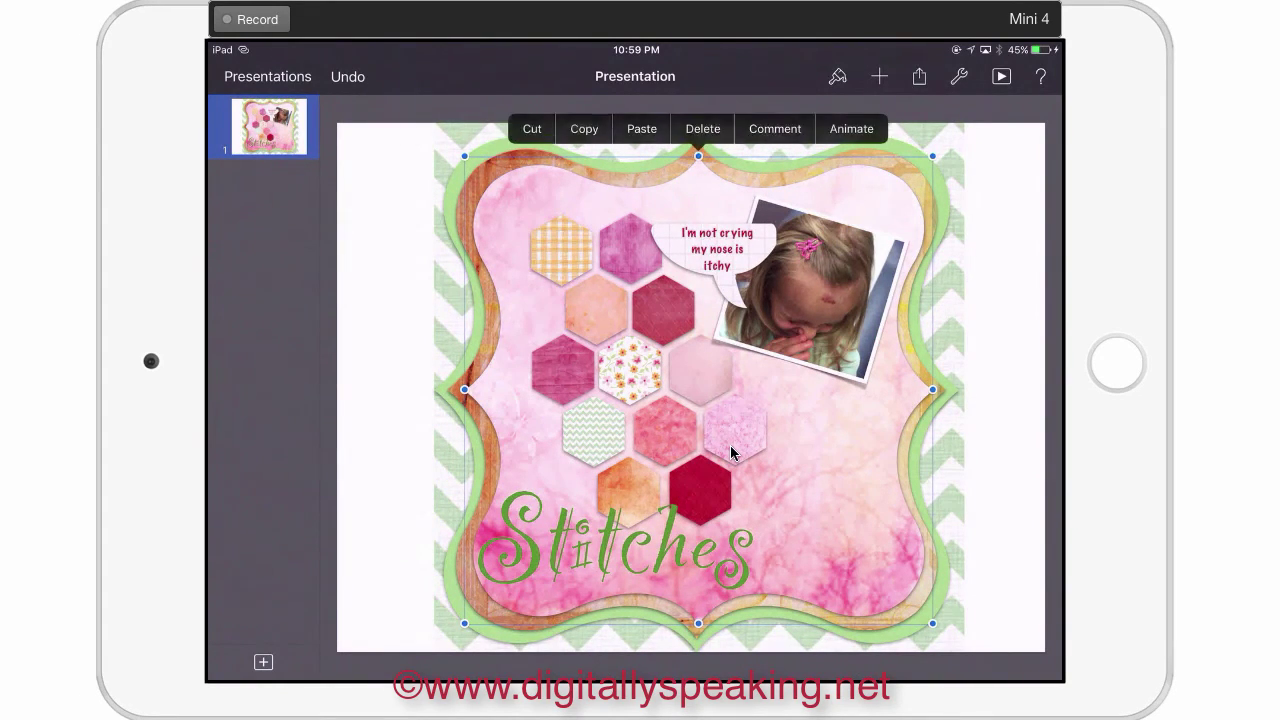
pyautogui.click(731, 453)
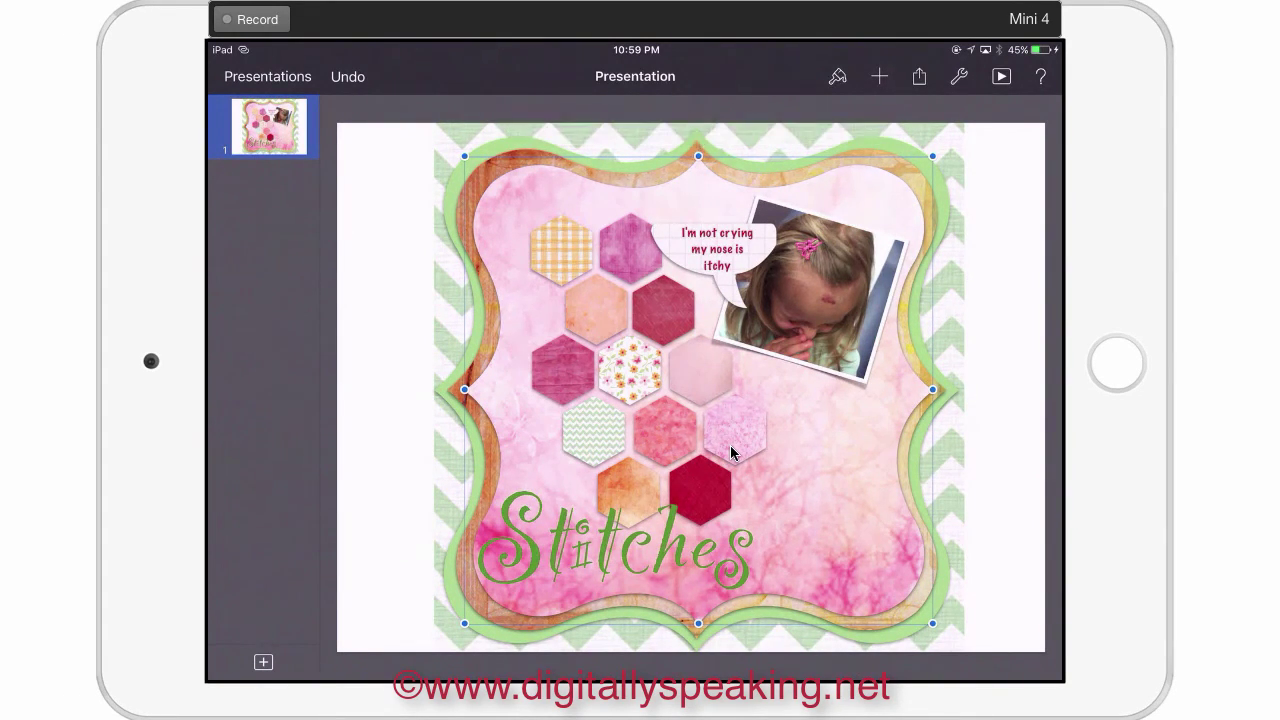
pyautogui.click(731, 453)
pyautogui.click(388, 534)
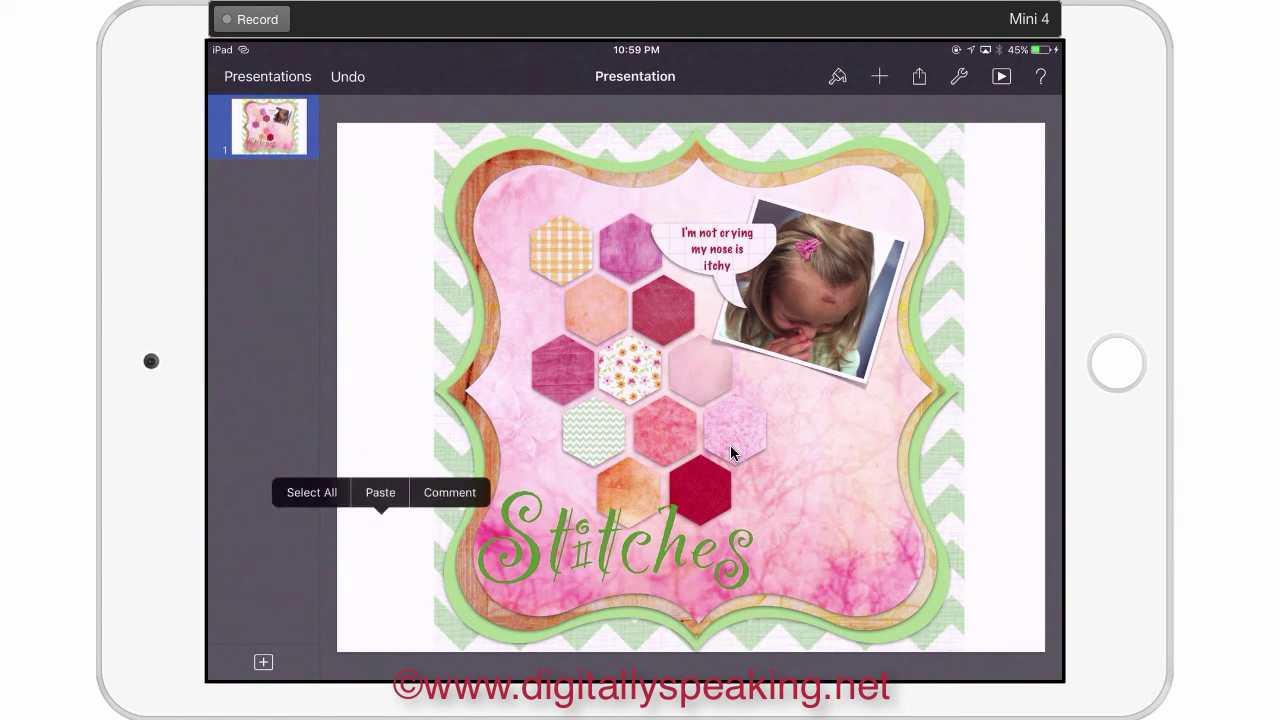
pyautogui.click(380, 493)
pyautogui.moveTo(388, 534); pyautogui.dragTo(569, 391)
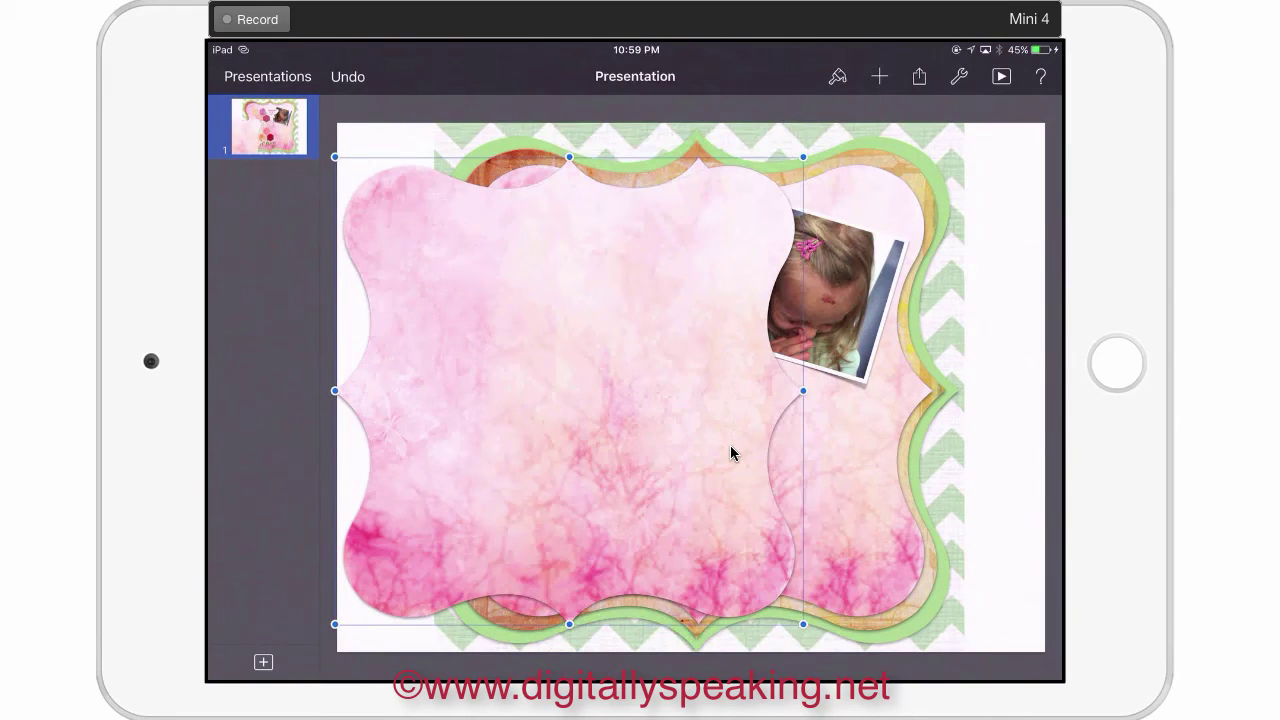
# Give the duplicate pink panel a border in the round-dotted line style
pyautogui.click(837, 76)
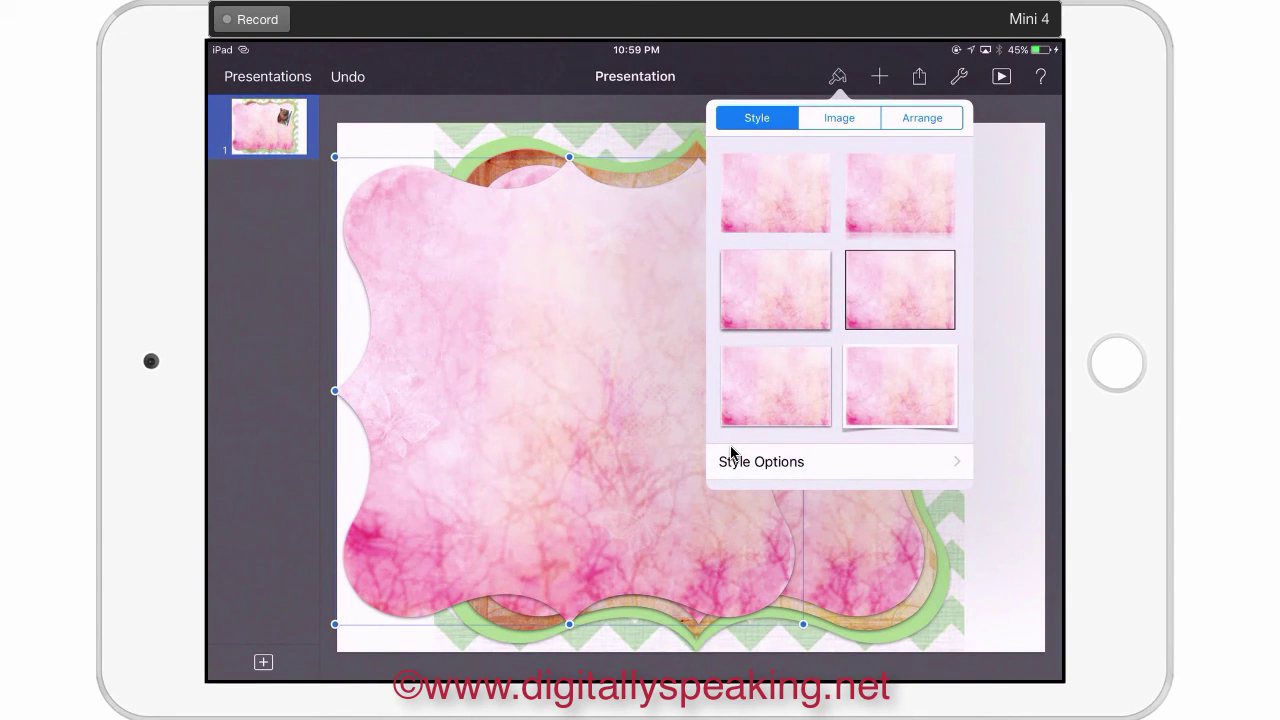
pyautogui.click(731, 455)
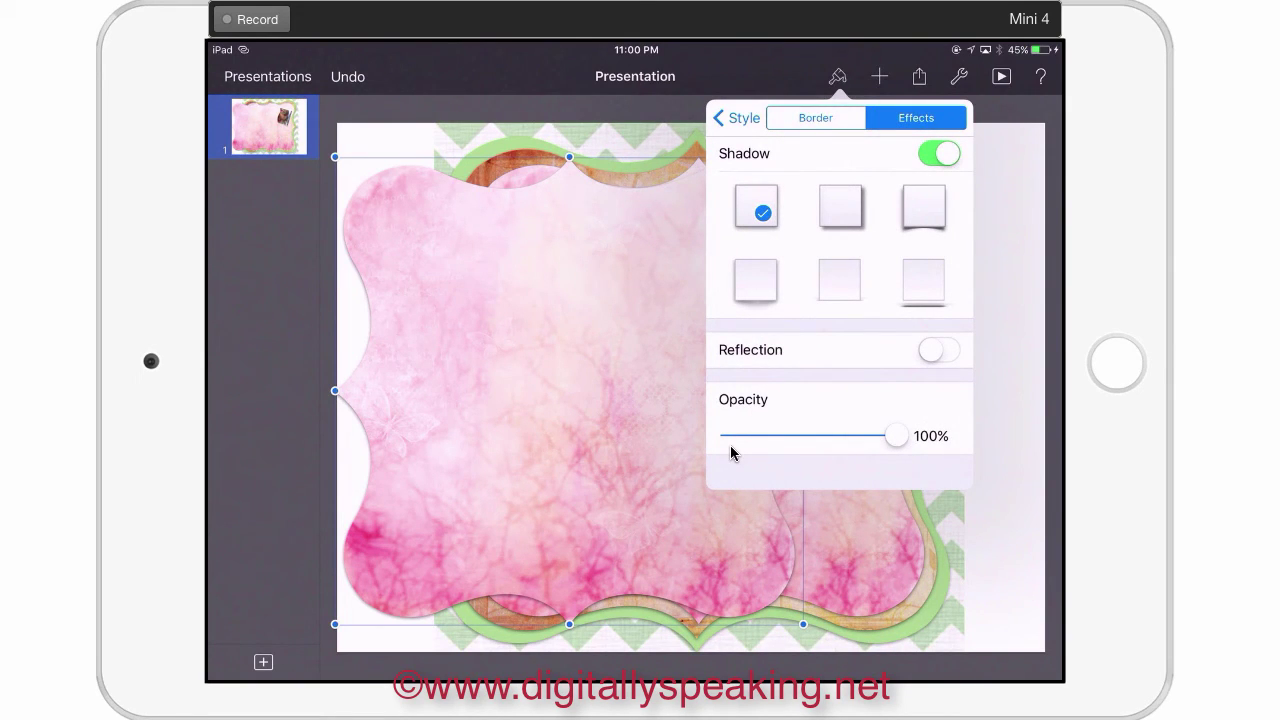
pyautogui.click(815, 117)
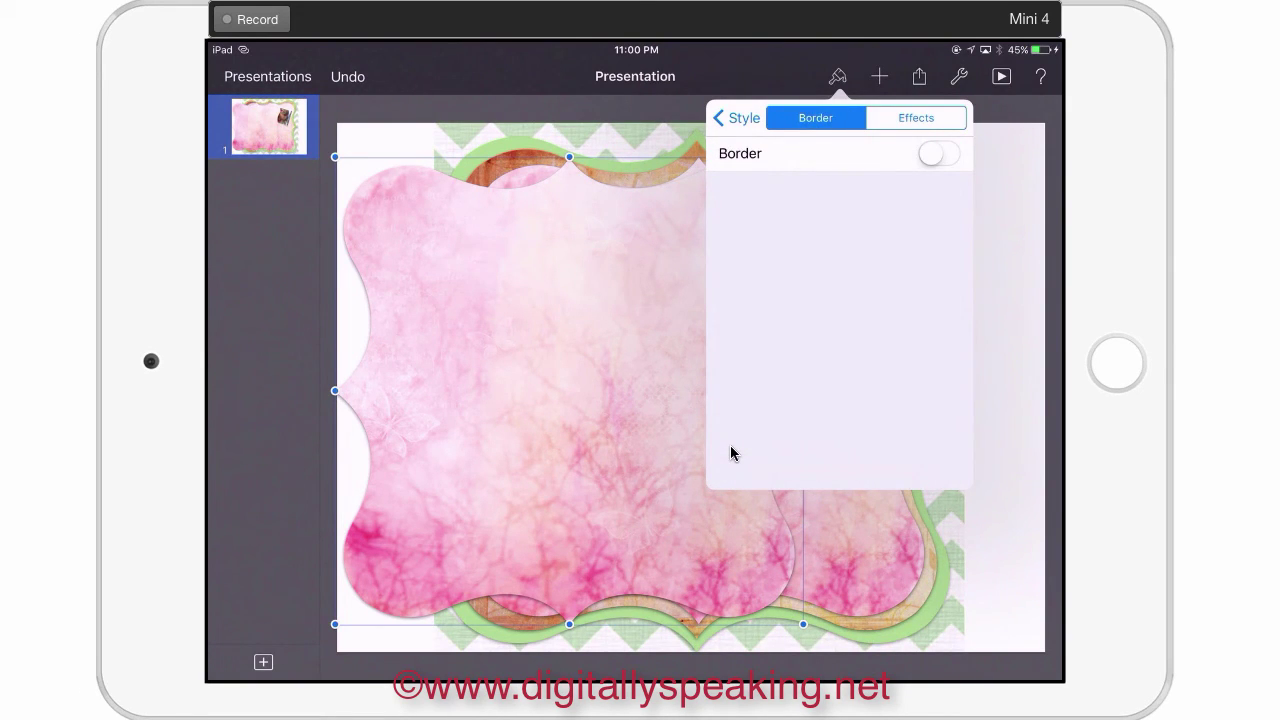
pyautogui.click(737, 118)
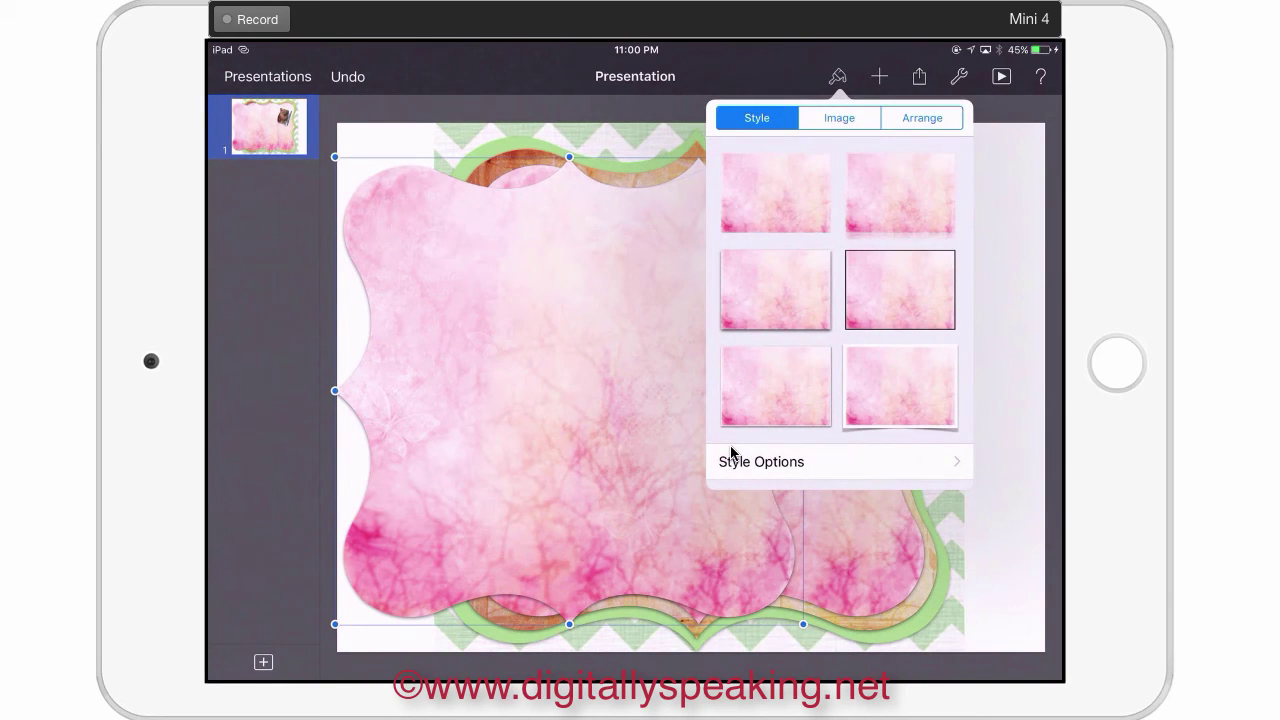
pyautogui.click(731, 455)
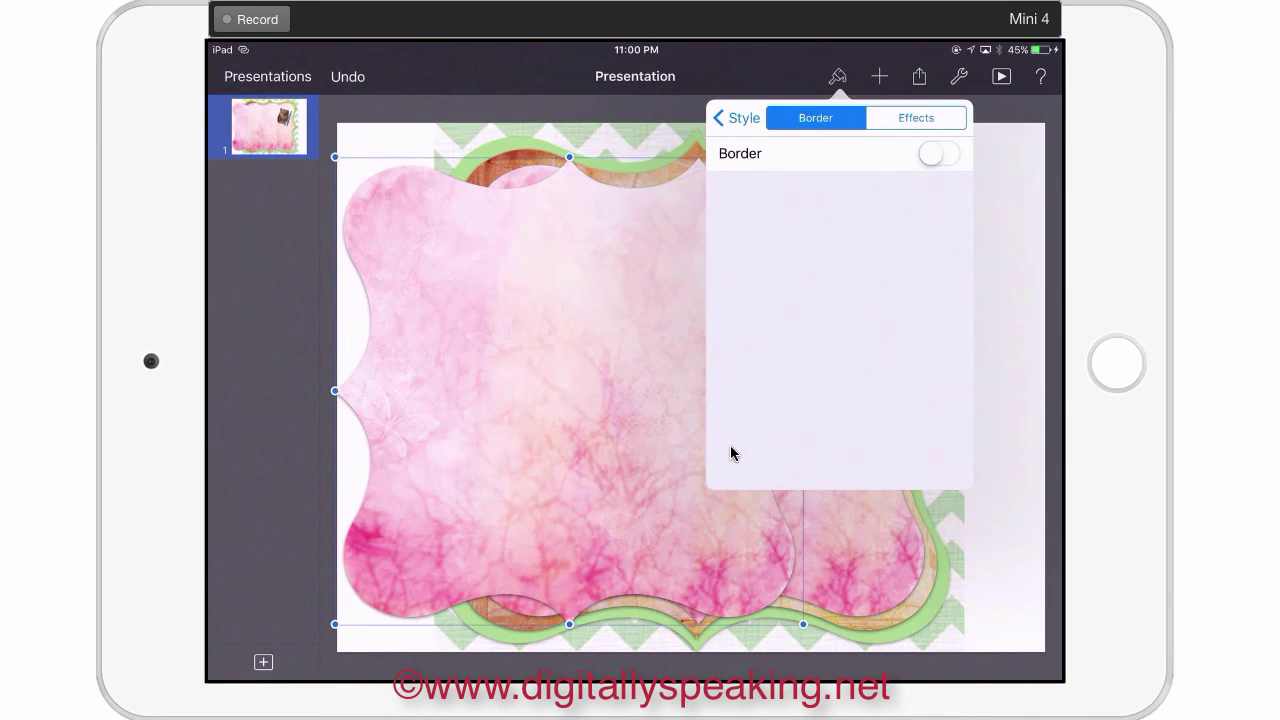
pyautogui.click(938, 153)
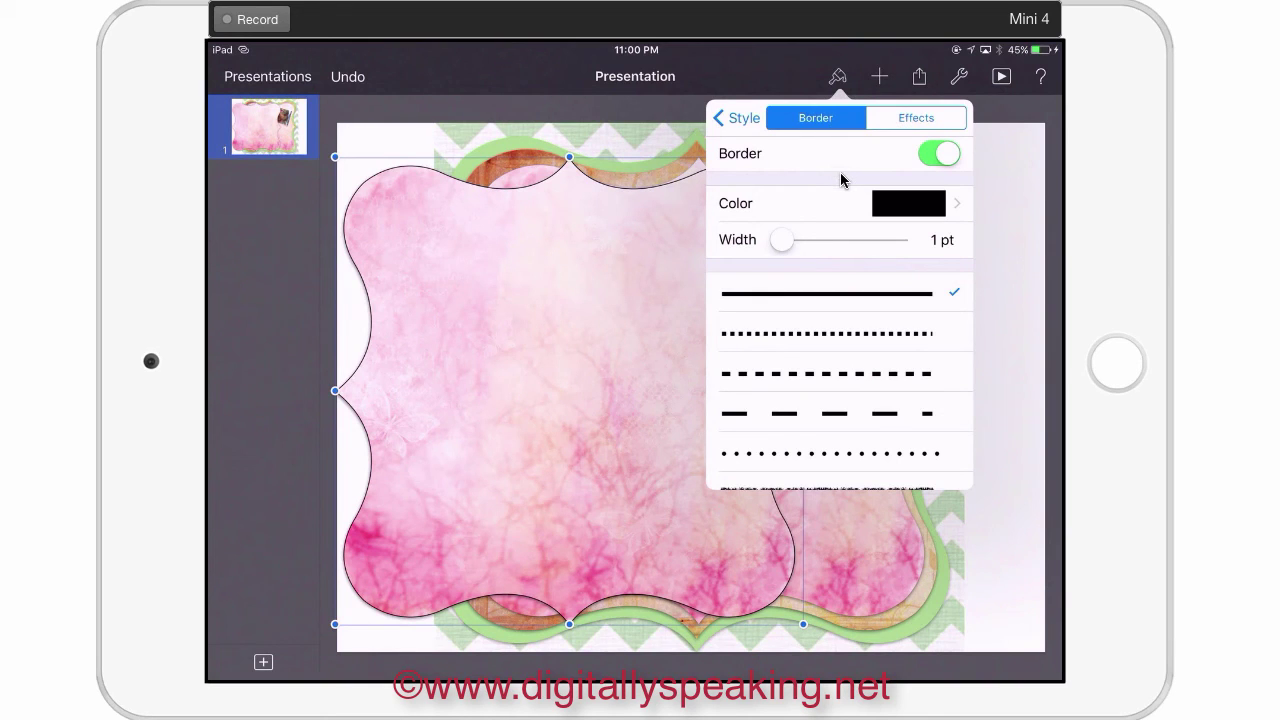
pyautogui.scroll(-3, 840, 313)
pyautogui.click(840, 343)
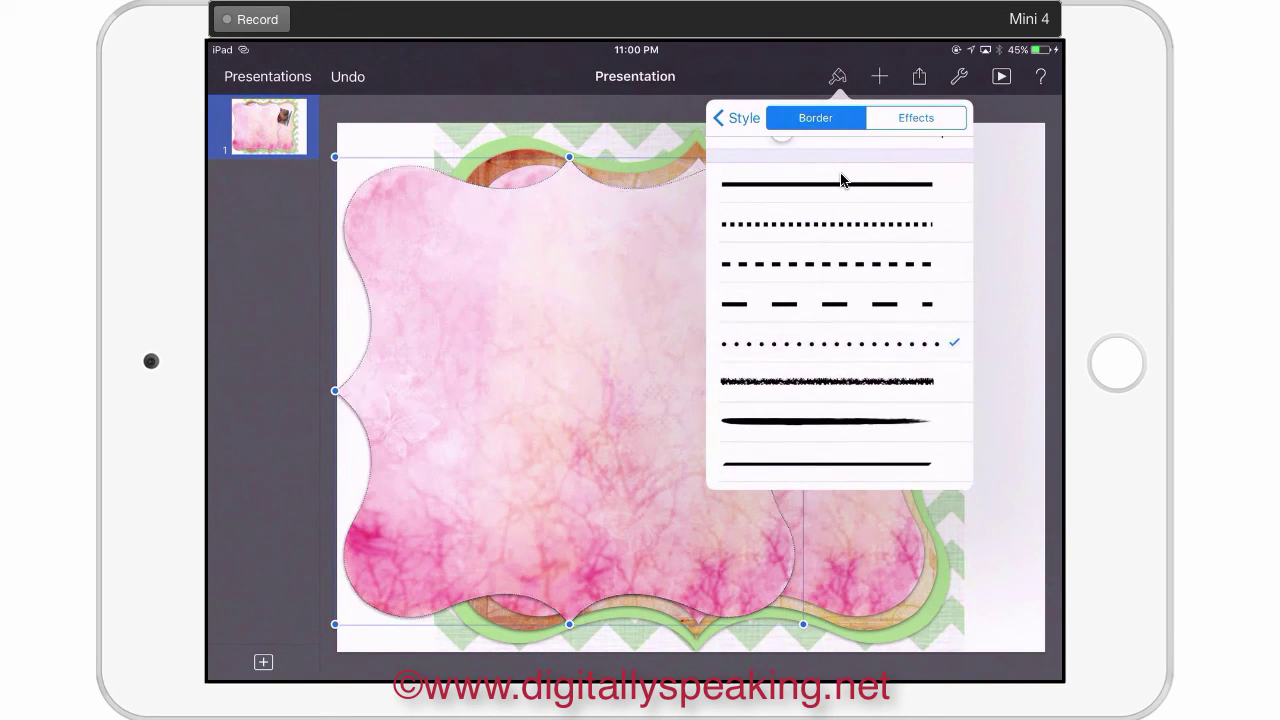
pyautogui.scroll(3, 840, 178)
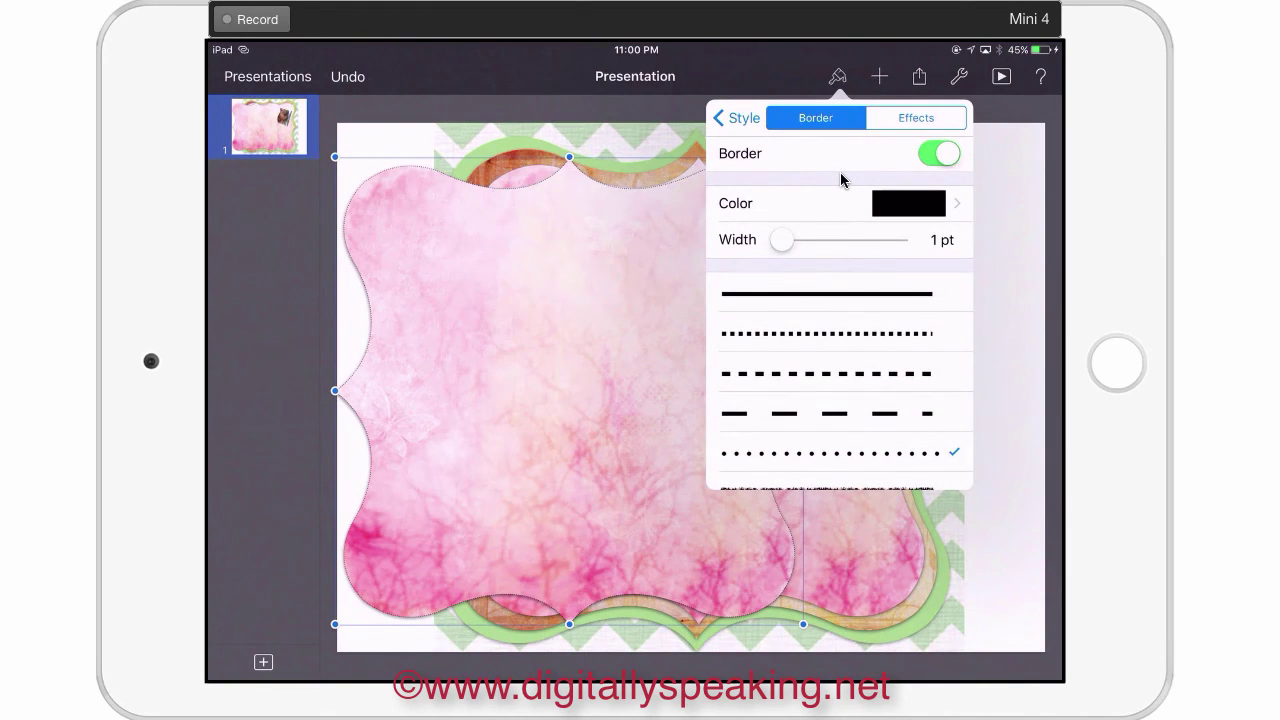
# Set the dotted border's width to 10 pt and its color to the saved dark red swatch
pyautogui.moveTo(782, 240); pyautogui.dragTo(825, 240)
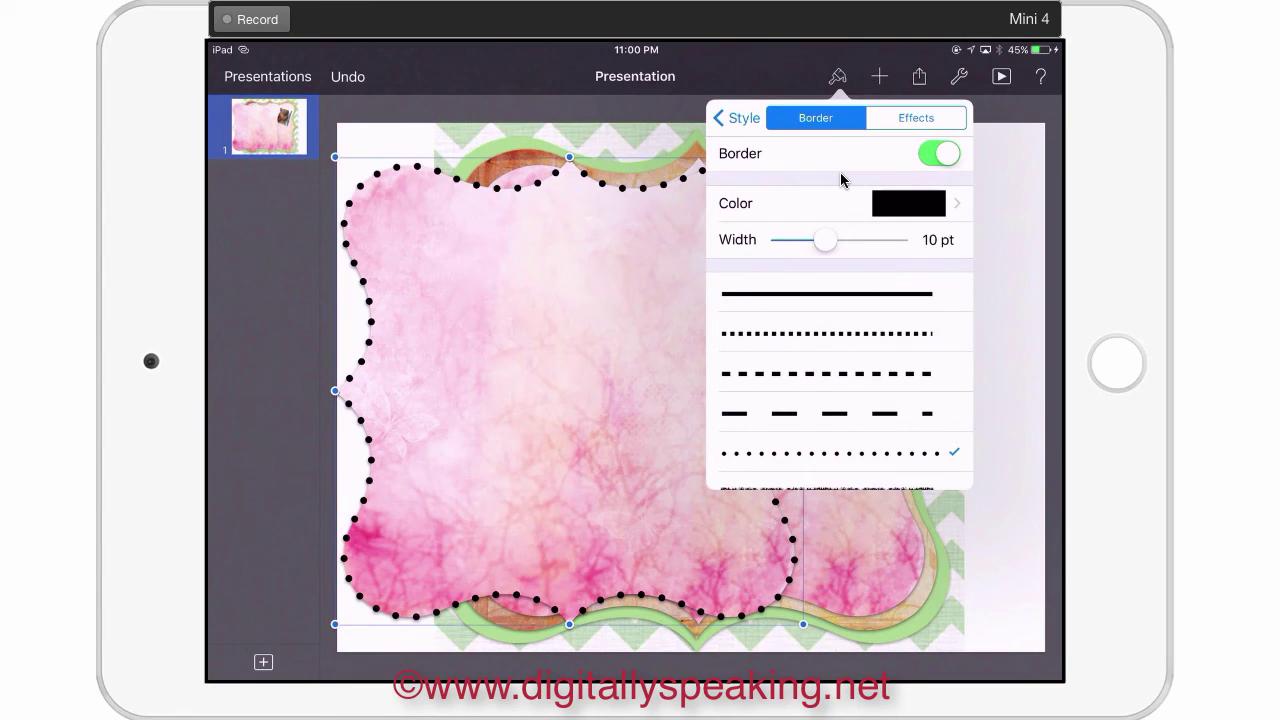
pyautogui.click(840, 203)
pyautogui.hscroll(3, 840, 178)
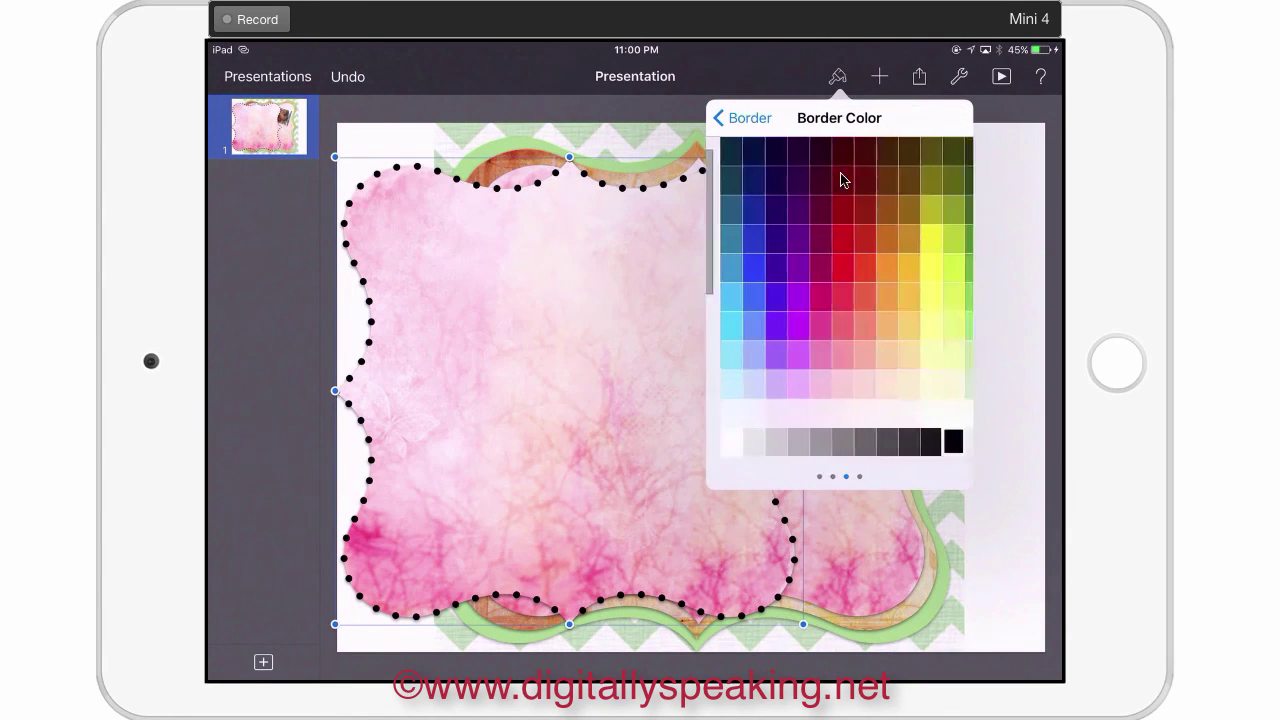
pyautogui.hscroll(3, 840, 178)
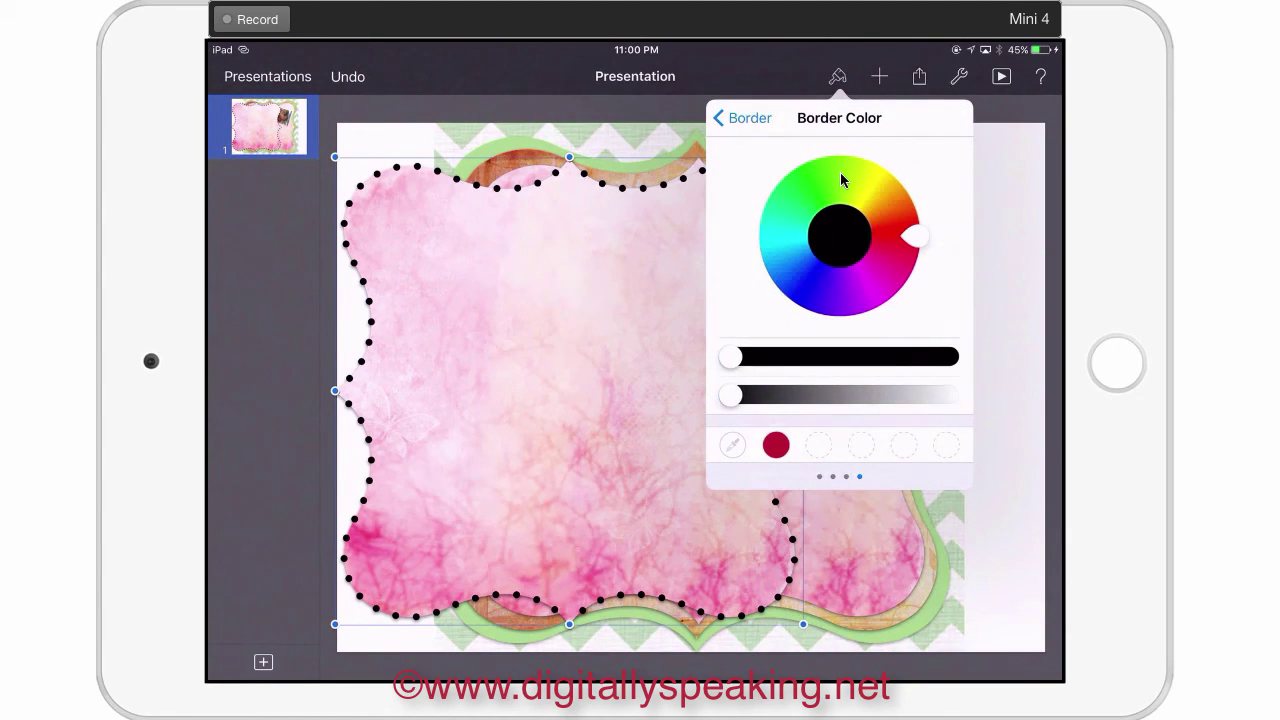
pyautogui.click(778, 456)
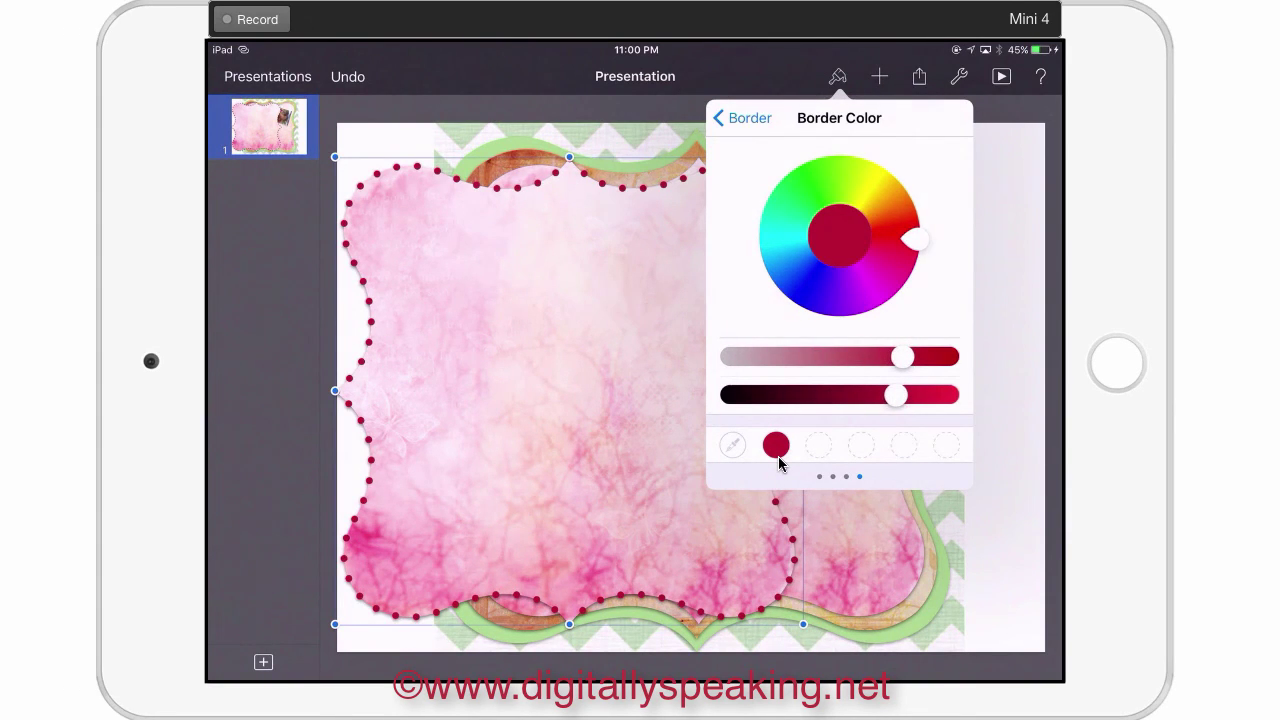
pyautogui.press('Escape')
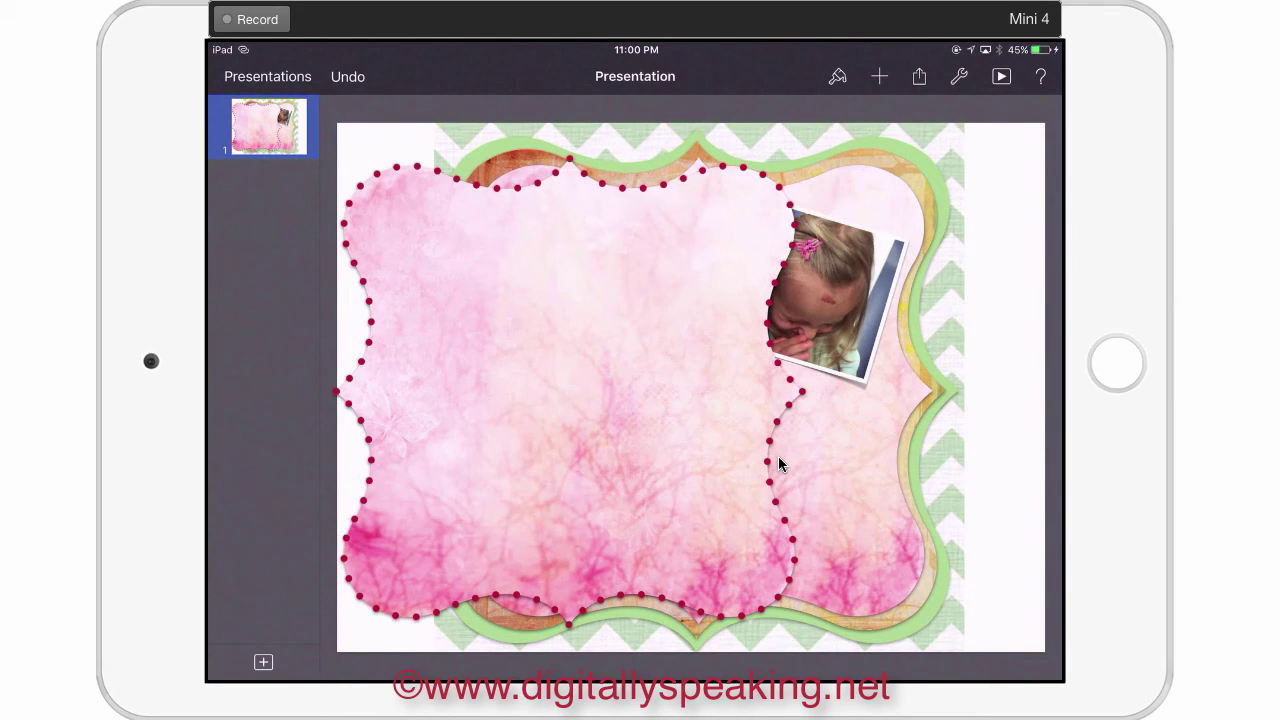
# Shrink the dotted panel, center it inside the original pink panel and place it behind the hexagons, photo, speech bubble and title
pyautogui.click(779, 463)
pyautogui.moveTo(803, 624); pyautogui.dragTo(766, 587)
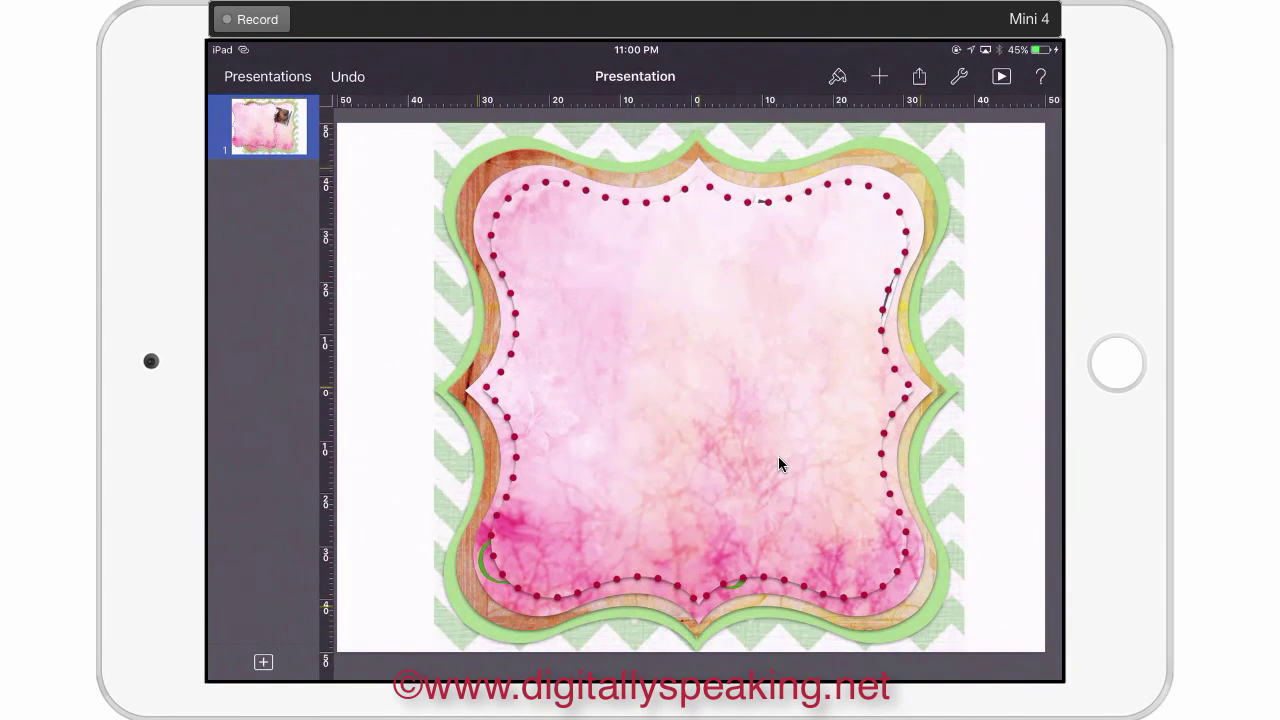
pyautogui.moveTo(779, 458); pyautogui.dragTo(777, 458)
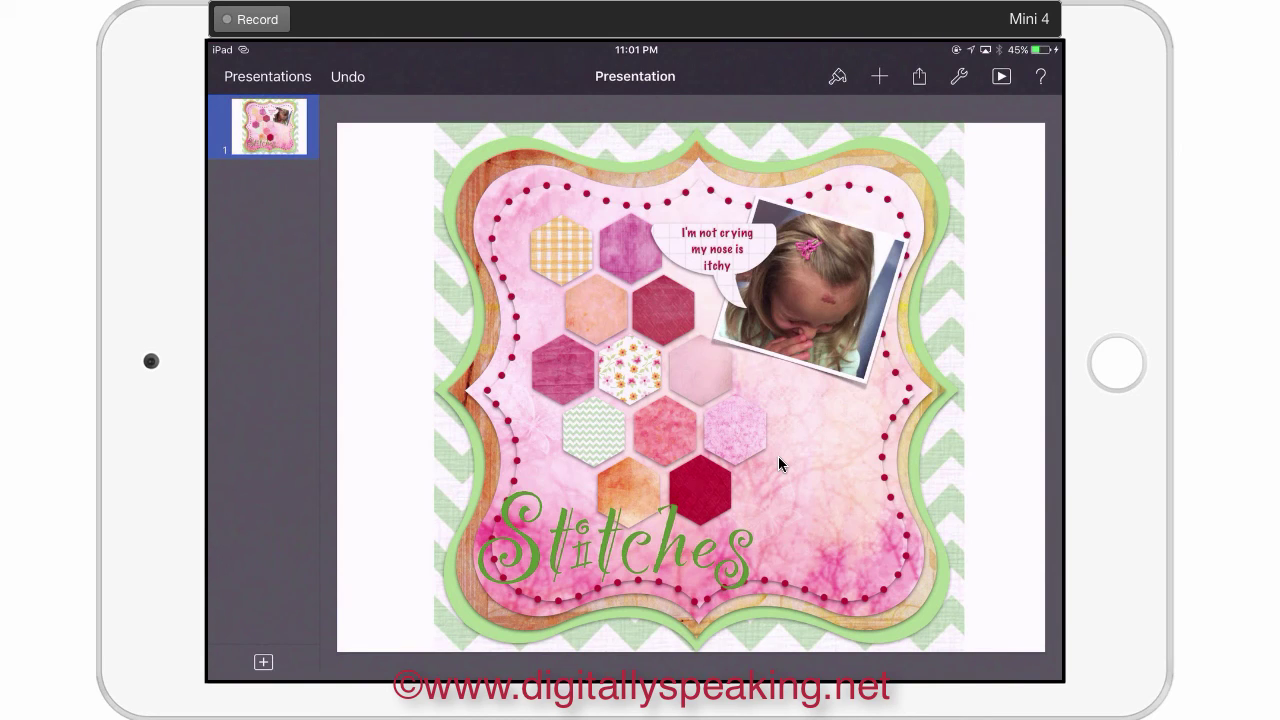
# Insert the leafy stem image with small dark pink flowers from the COL_robinsampsonpink_peony album
pyautogui.click(879, 76)
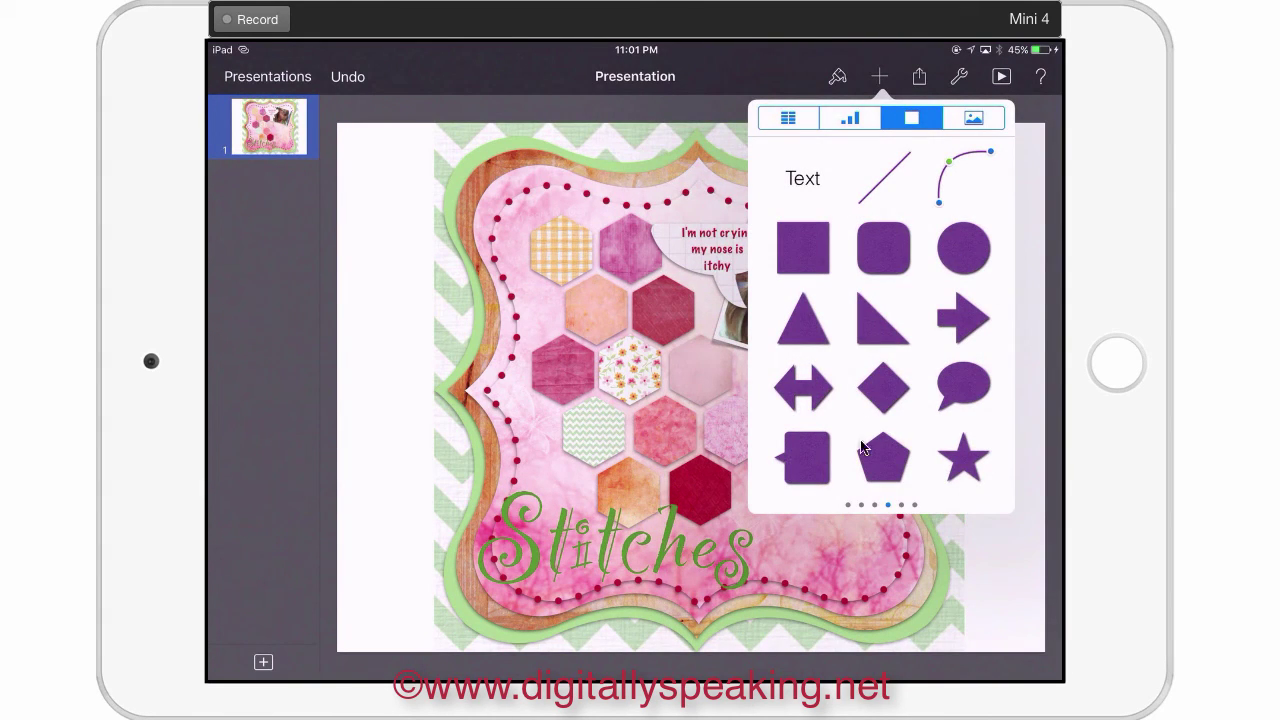
pyautogui.click(970, 120)
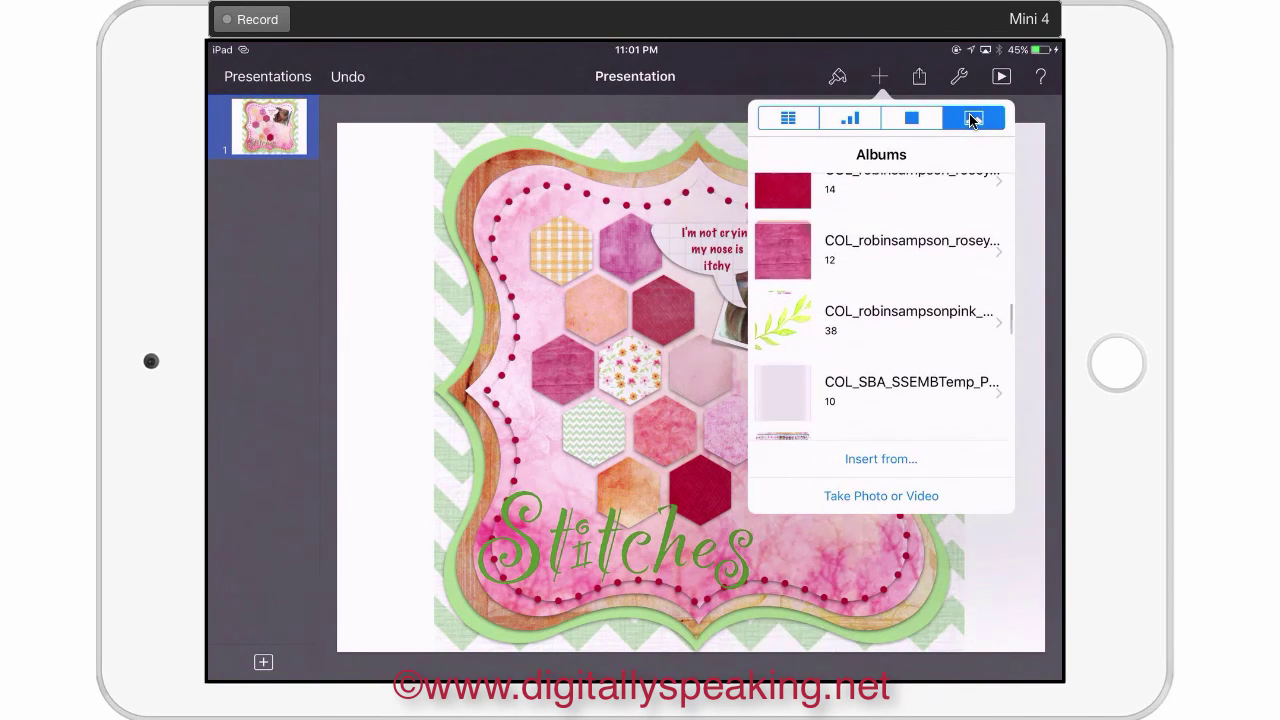
pyautogui.click(908, 310)
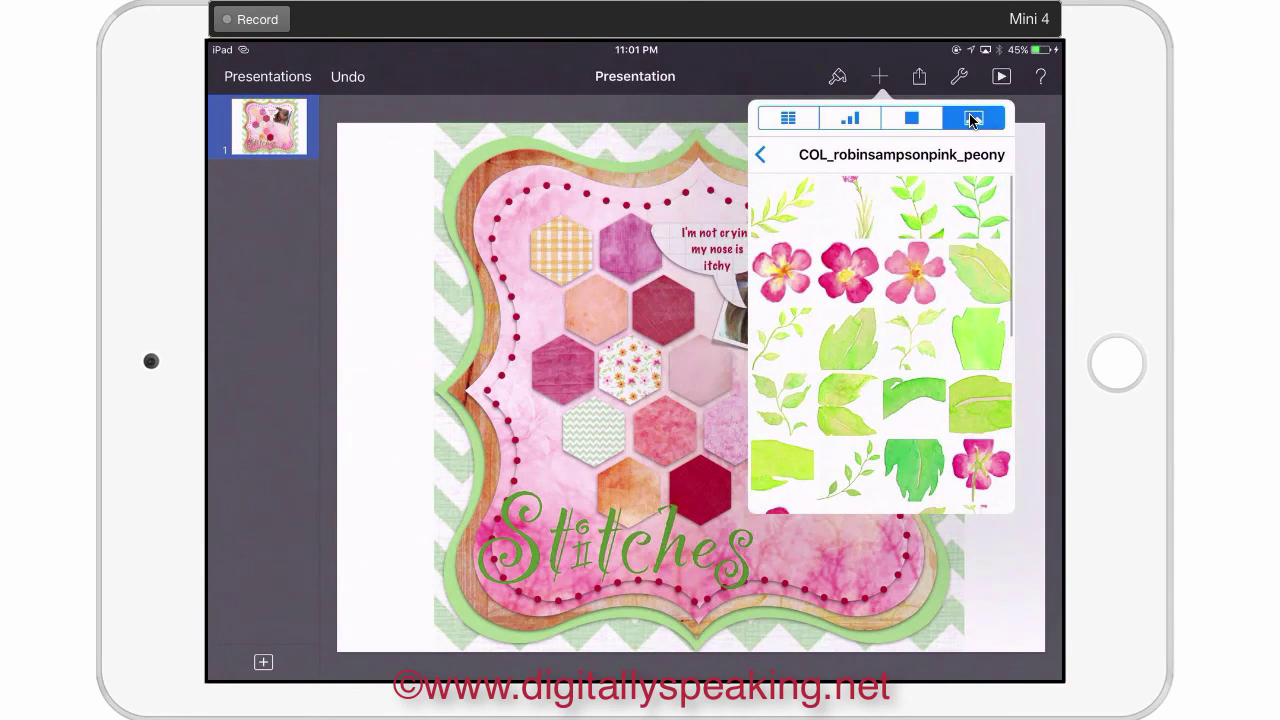
pyautogui.scroll(-3, 881, 345)
pyautogui.scroll(-2, 881, 345)
pyautogui.scroll(1, 881, 345)
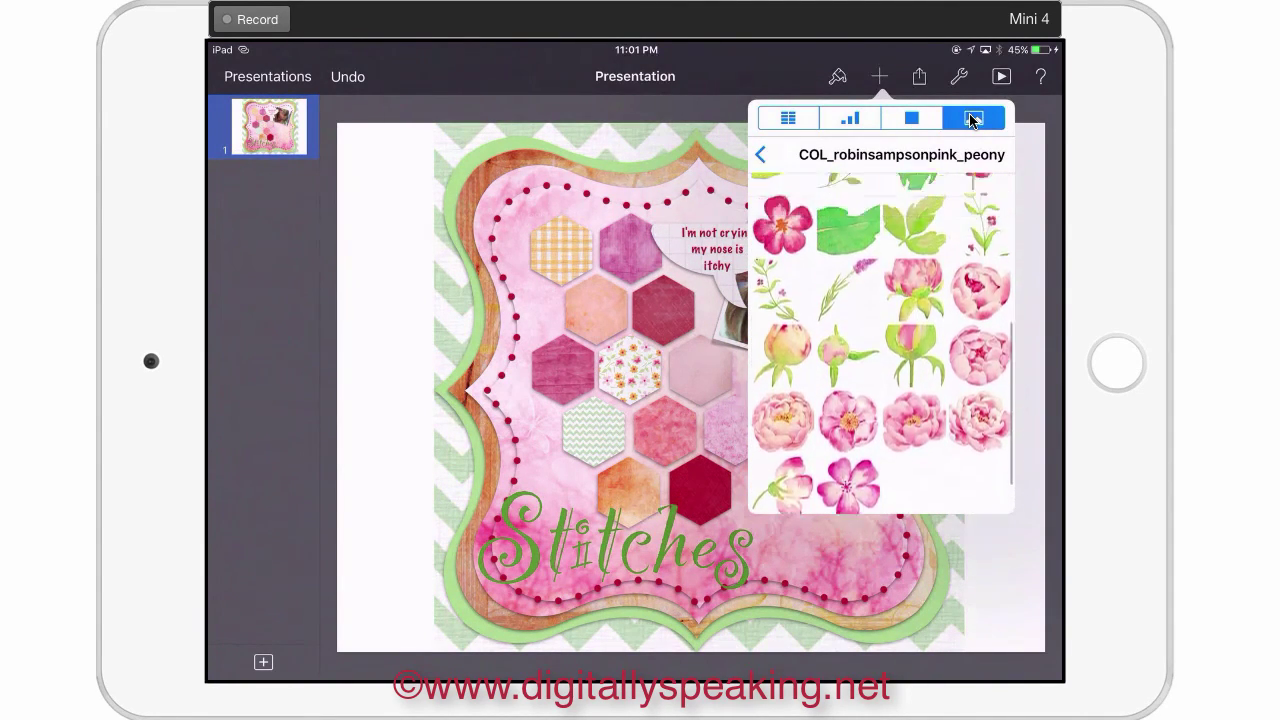
pyautogui.scroll(5, 882, 344)
pyautogui.scroll(-5, 882, 344)
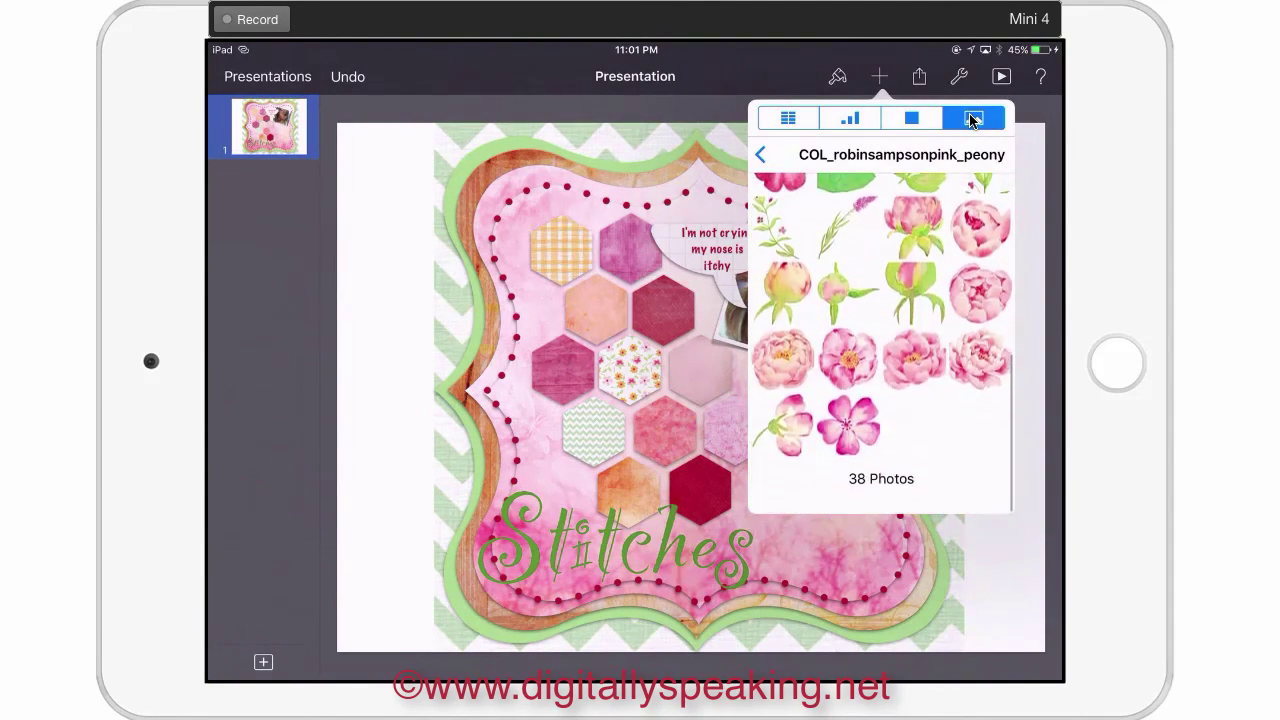
pyautogui.scroll(5, 882, 344)
pyautogui.scroll(-5, 882, 344)
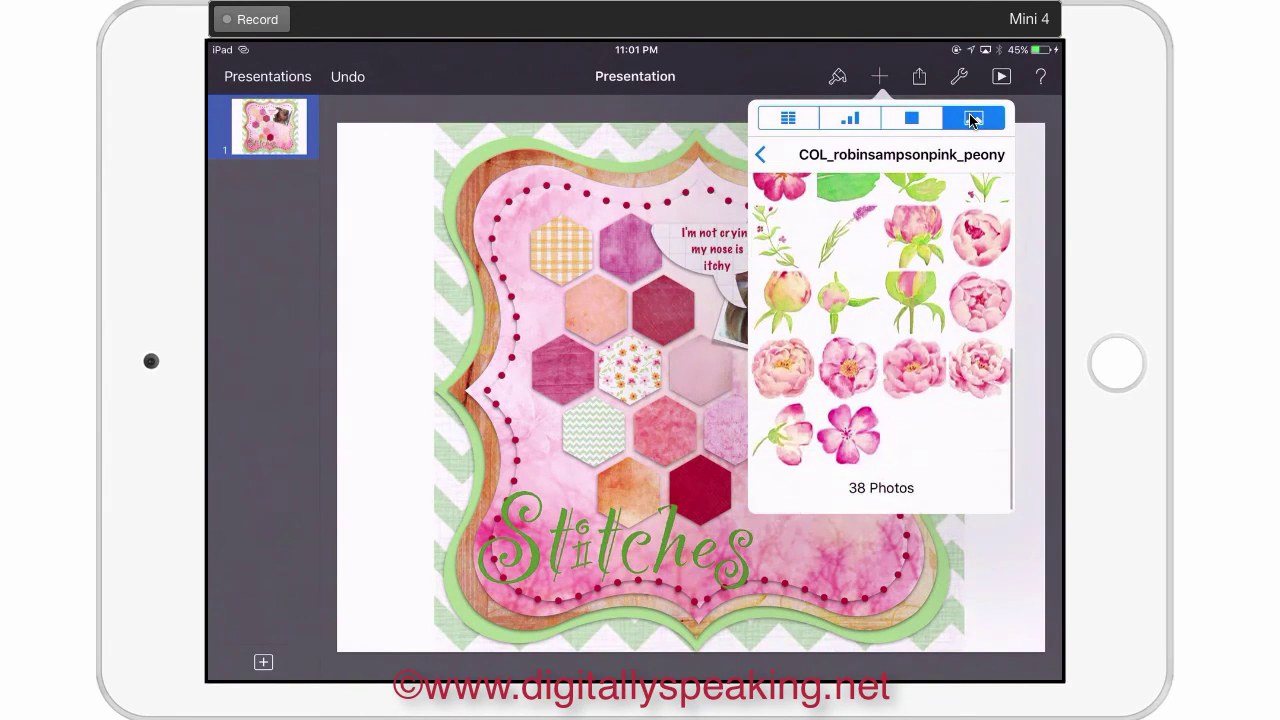
pyautogui.scroll(3, 882, 344)
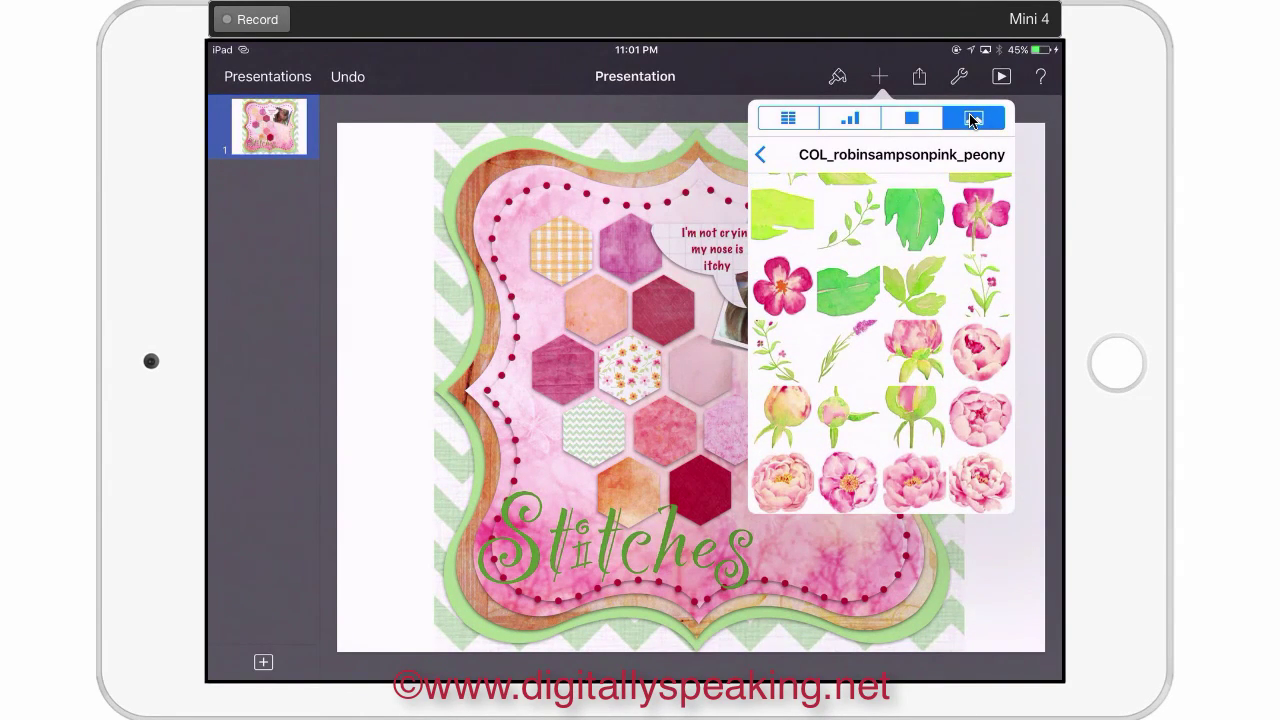
pyautogui.scroll(3, 882, 344)
pyautogui.scroll(-5, 882, 344)
pyautogui.scroll(2, 882, 344)
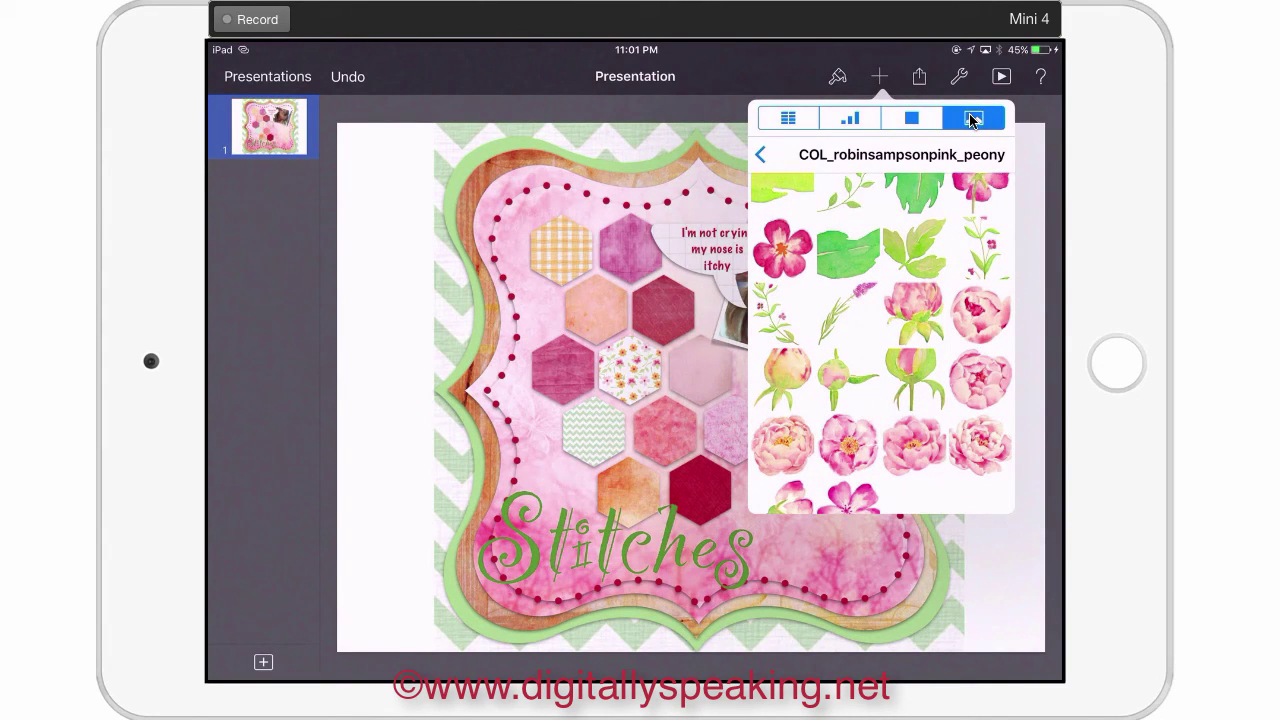
pyautogui.click(782, 313)
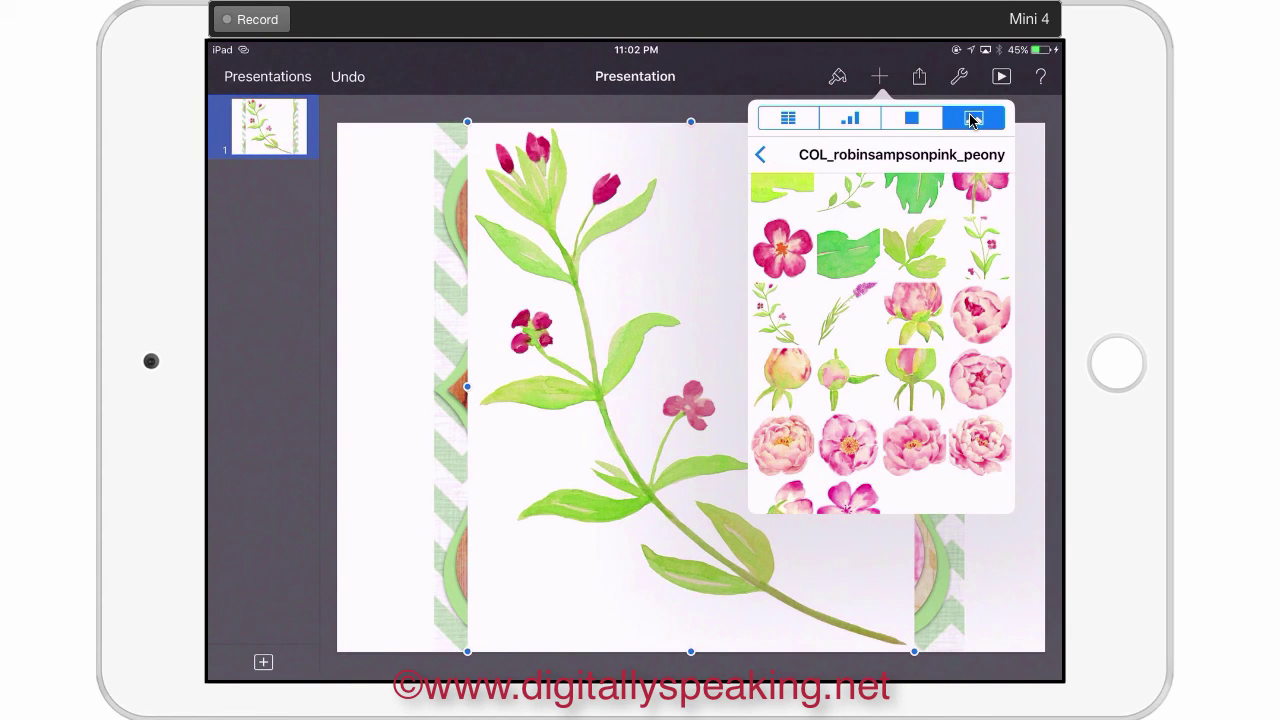
pyautogui.click(385, 400)
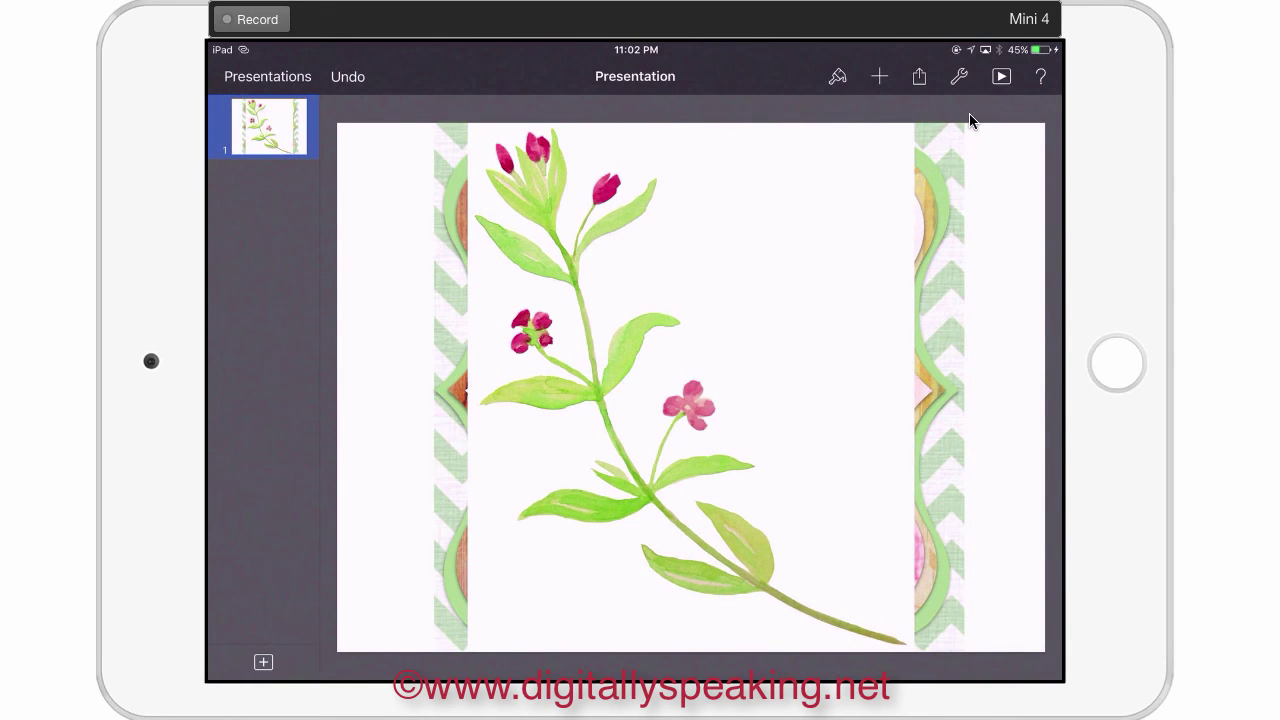
# Make the leafy stem image's white background transparent with Instant Alpha at about 13%
pyautogui.moveTo(691, 388)
pyautogui.mouseDown()
pyautogui.moveTo(697, 451)
pyautogui.moveTo(671, 449)
pyautogui.moveTo(680, 389)
pyautogui.moveTo(667, 388)
pyautogui.mouseUp()
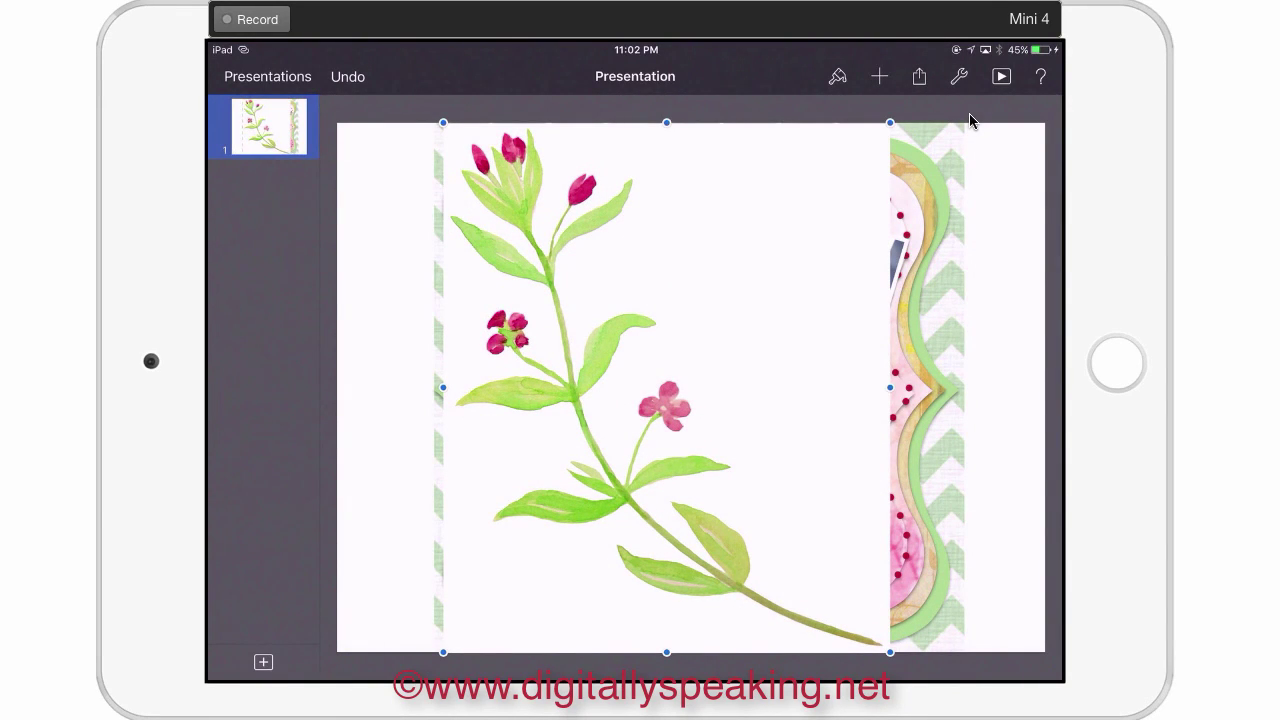
pyautogui.click(838, 77)
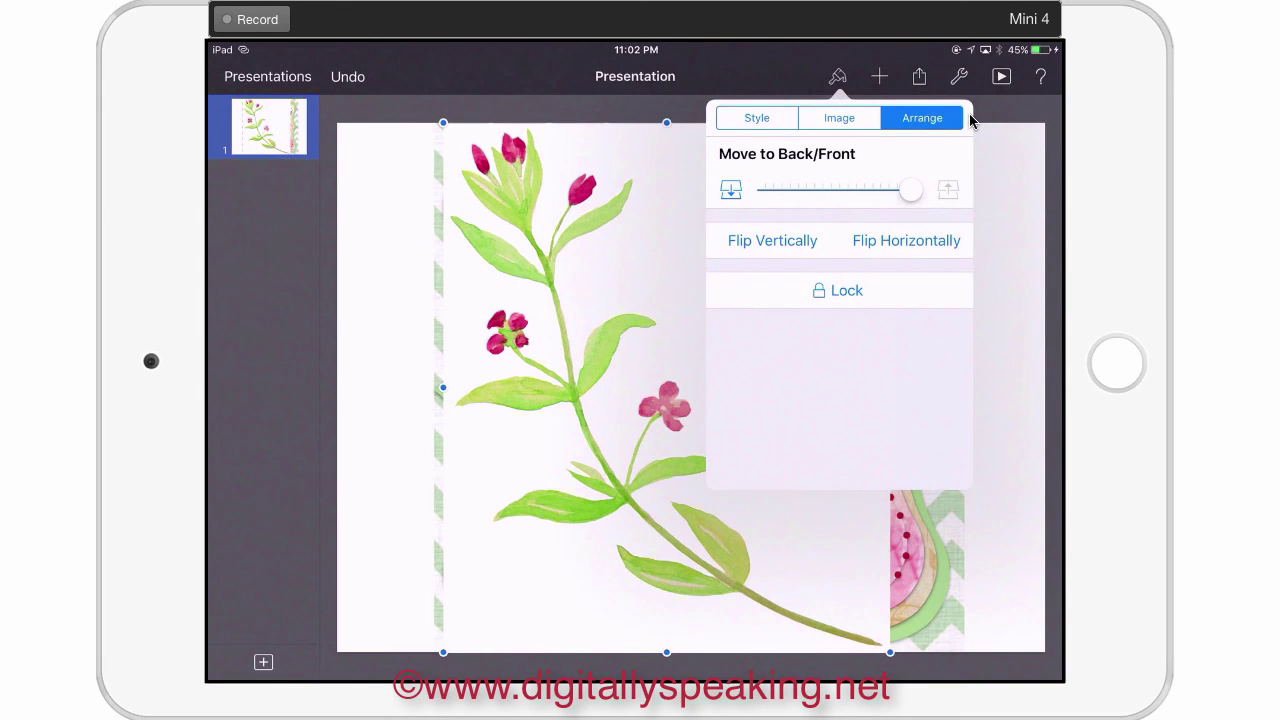
pyautogui.click(839, 118)
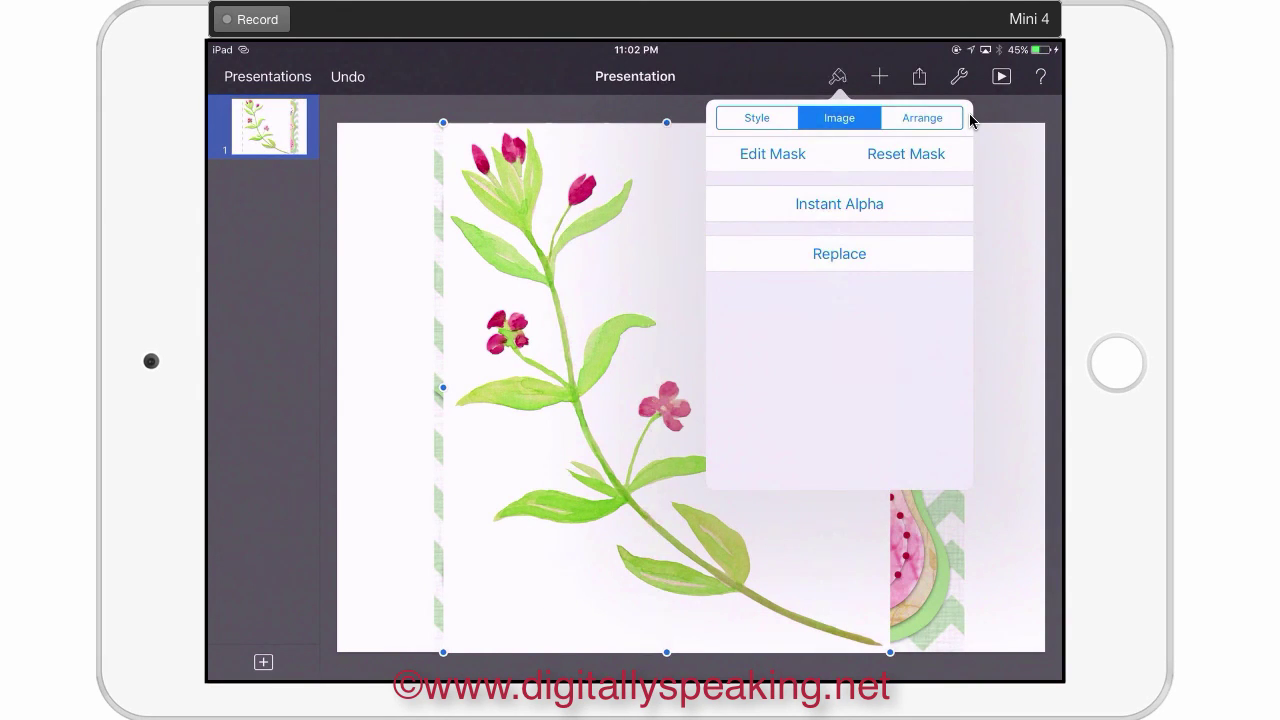
pyautogui.click(839, 204)
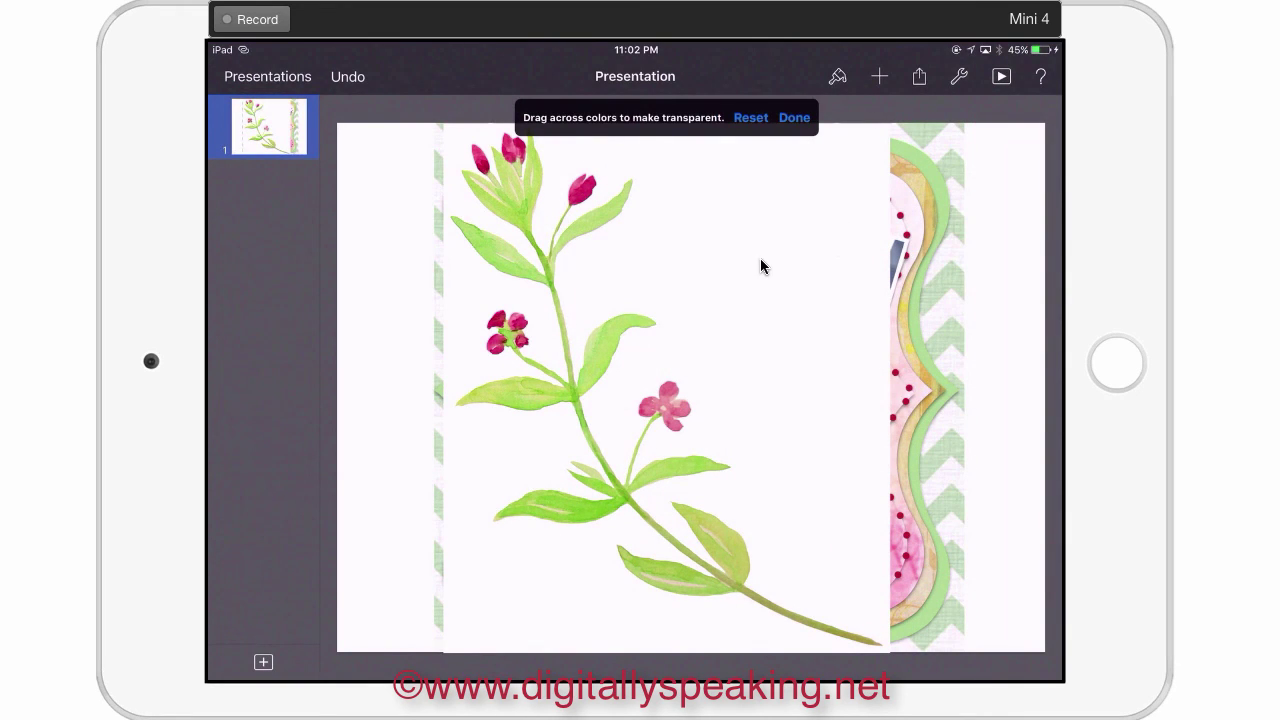
pyautogui.moveTo(751, 304); pyautogui.dragTo(771, 305)
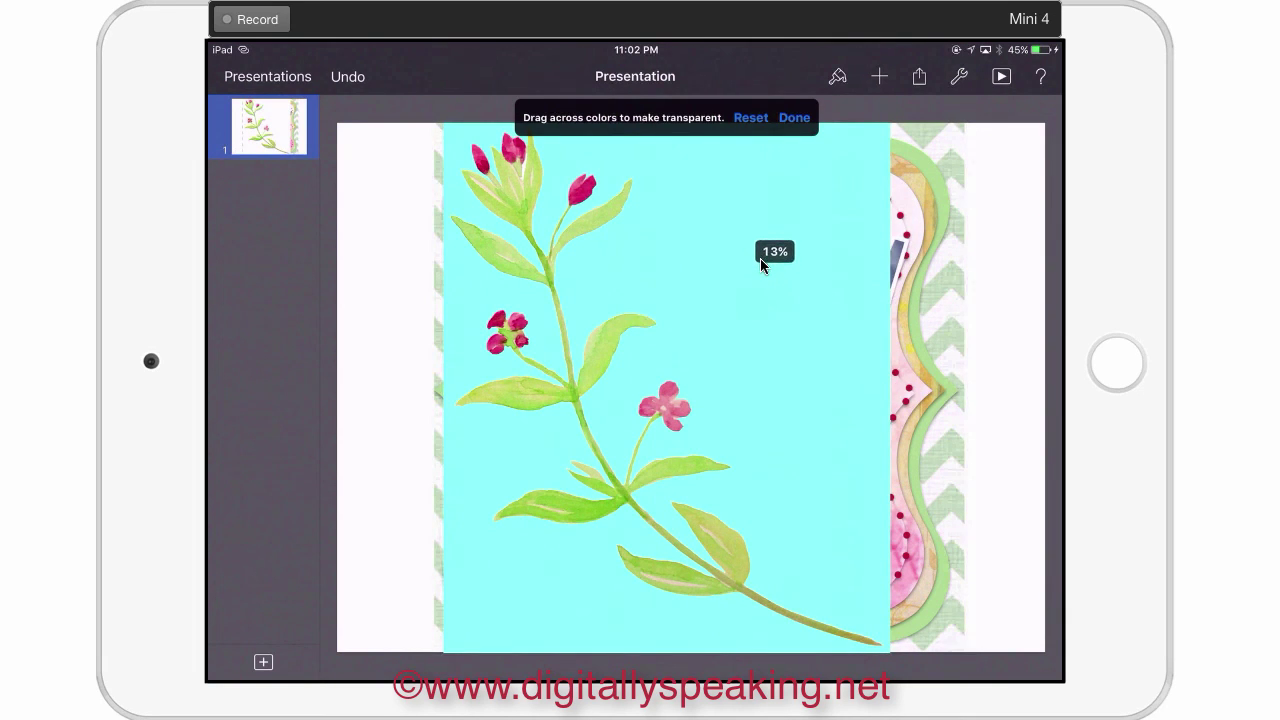
pyautogui.moveTo(760, 258); pyautogui.dragTo(760, 258)
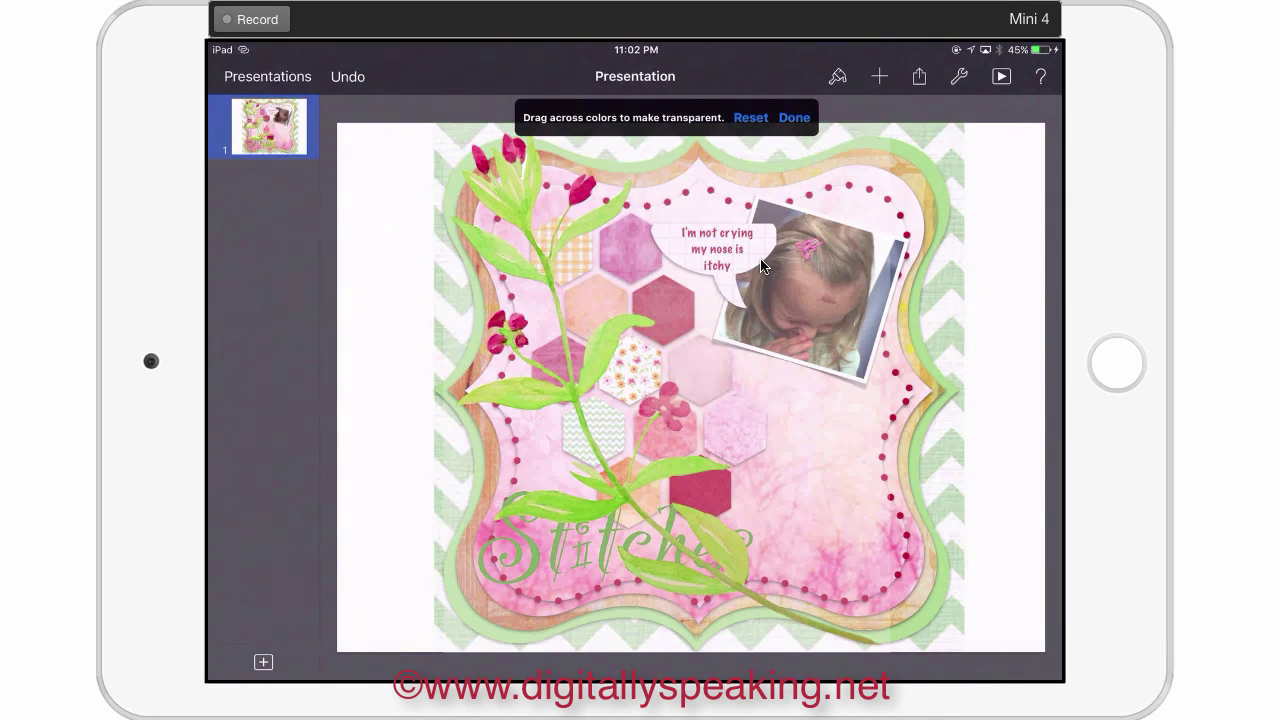
pyautogui.click(794, 118)
# Shrink the leafy stem to about half its size and place it over the scrapbook page's left edge, overlapping the start of the "Stitches" title
pyautogui.moveTo(667, 386); pyautogui.dragTo(603, 479)
pyautogui.moveTo(817, 479); pyautogui.dragTo(598, 479)
pyautogui.moveTo(450, 470)
pyautogui.mouseDown()
pyautogui.moveTo(780, 490)
pyautogui.moveTo(505, 375)
pyautogui.moveTo(532, 478)
pyautogui.moveTo(498, 479)
pyautogui.moveTo(588, 437)
pyautogui.moveTo(499, 429)
pyautogui.moveTo(463, 475)
pyautogui.mouseUp()
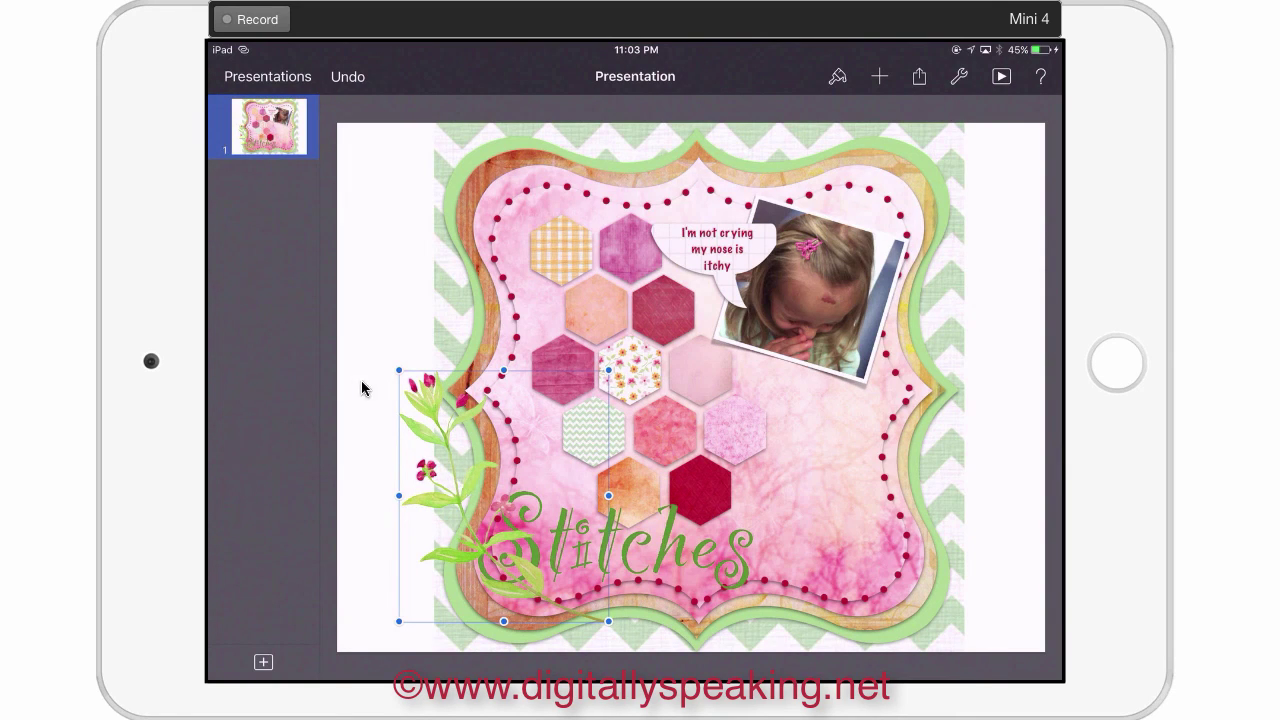
pyautogui.moveTo(513, 486); pyautogui.dragTo(519, 438)
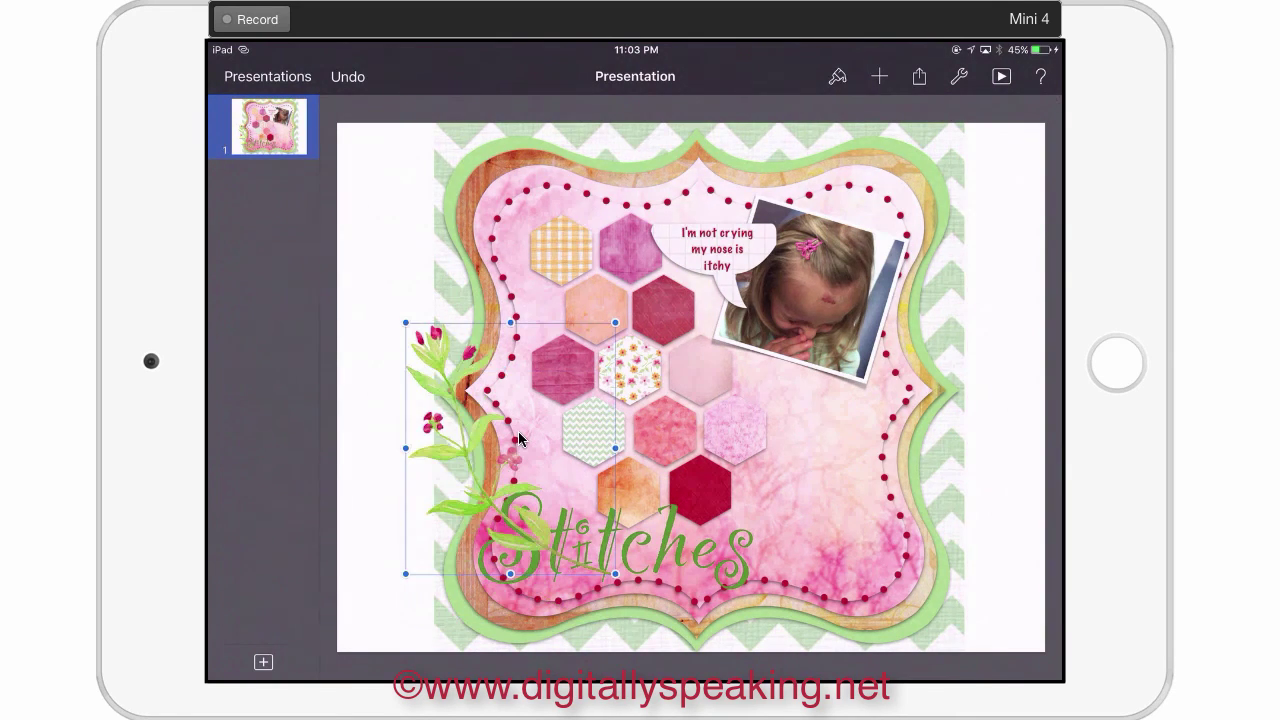
# Flip the leafy stem image horizontally
pyautogui.click(837, 76)
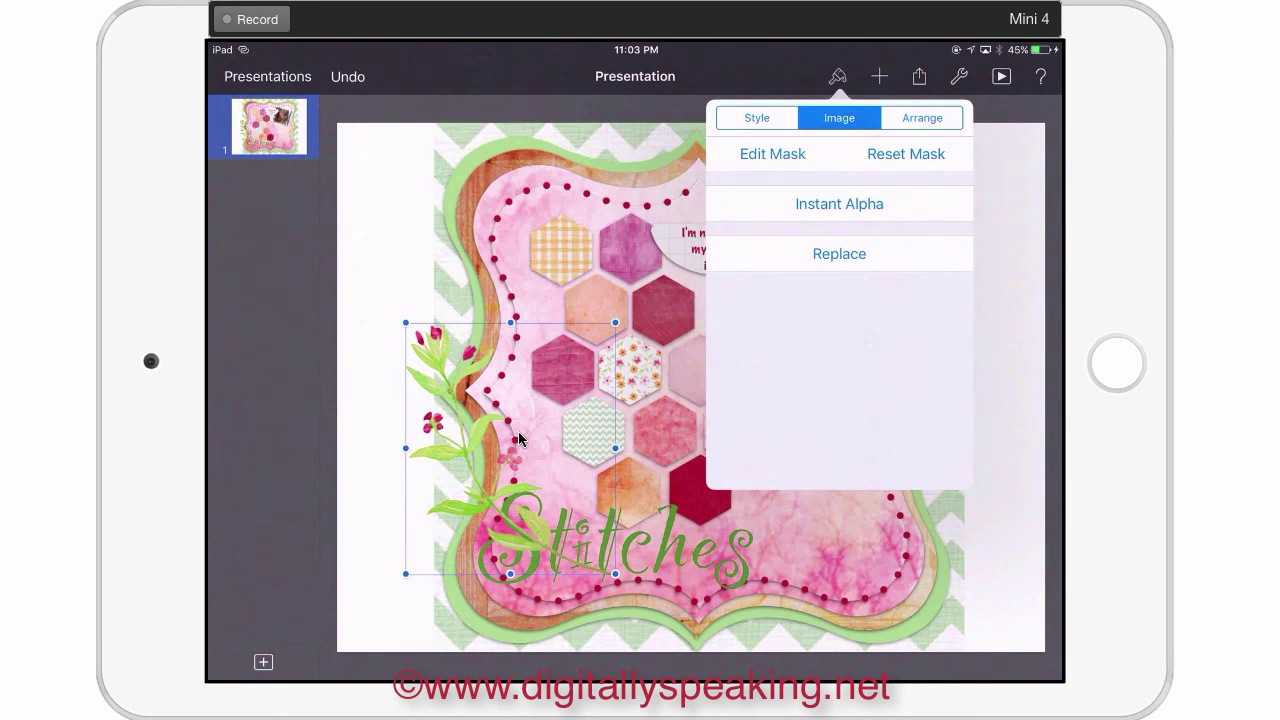
pyautogui.click(922, 118)
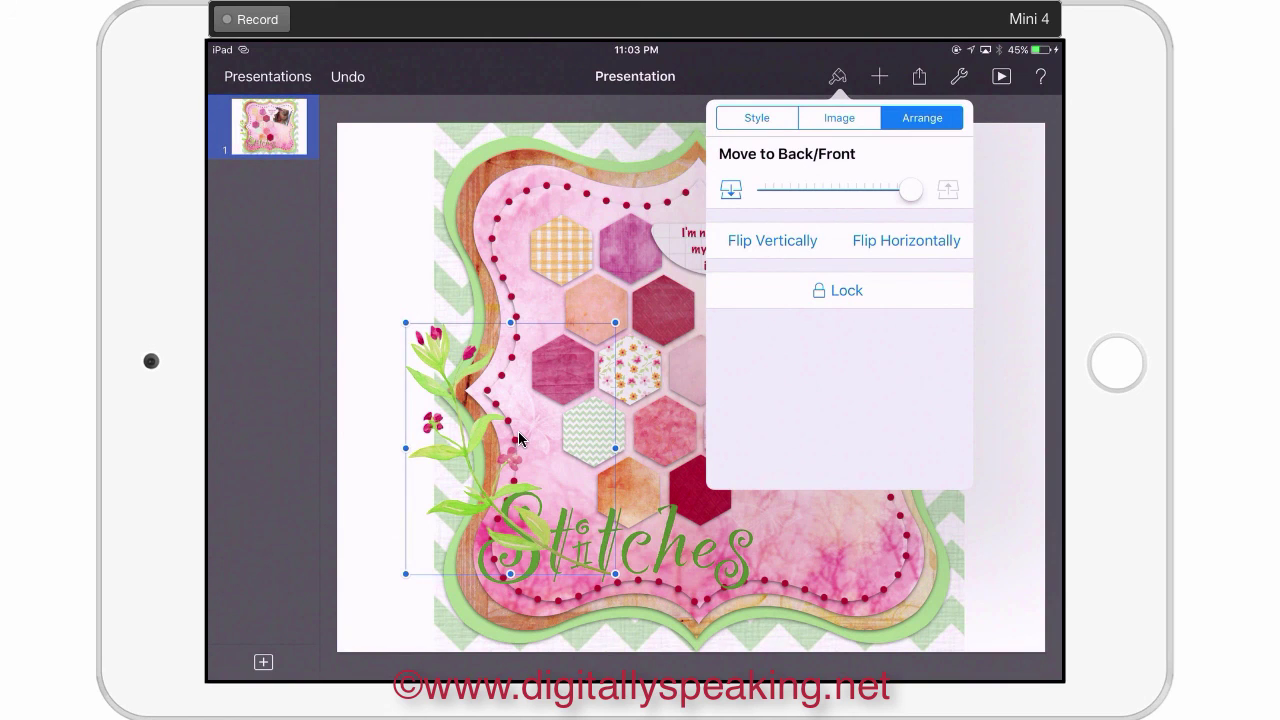
pyautogui.click(906, 241)
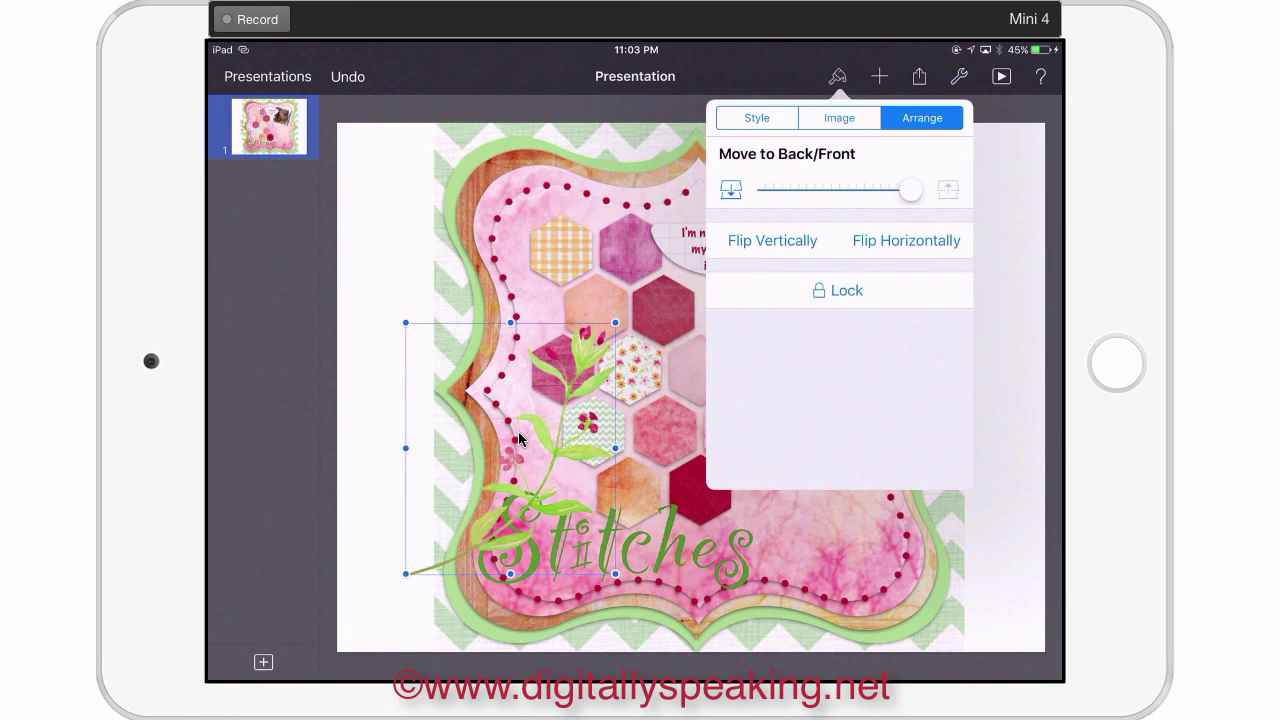
pyautogui.click(1004, 560)
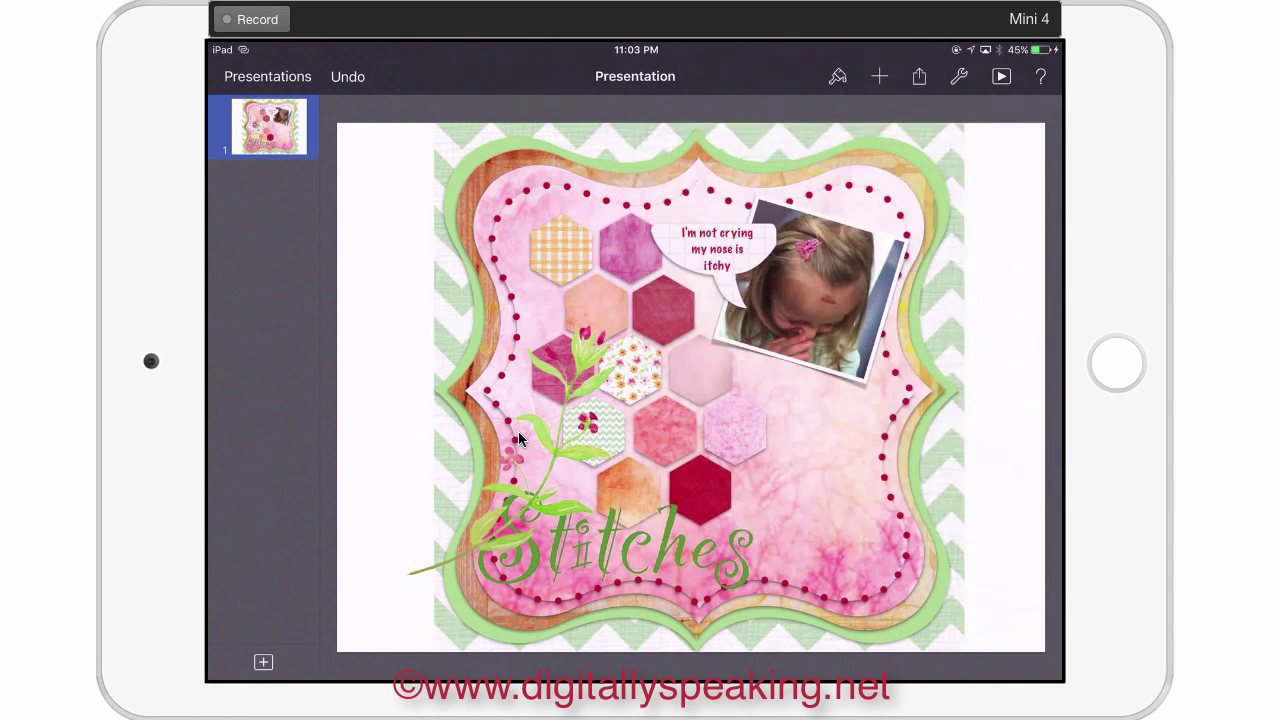
# Move the flipped stem below the framed photo, beside the end of the "Stitches" title, and select the photo
pyautogui.click(555, 450)
pyautogui.moveTo(555, 450); pyautogui.dragTo(827, 470)
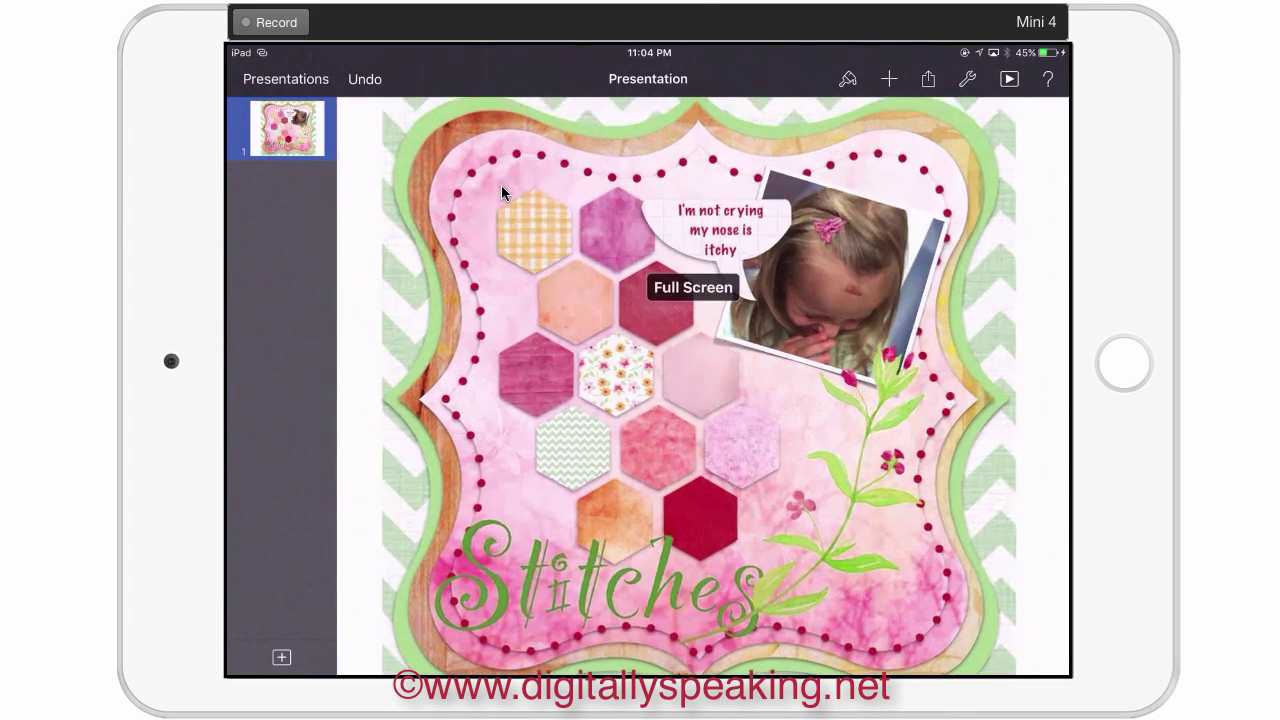
pyautogui.click(820, 280)
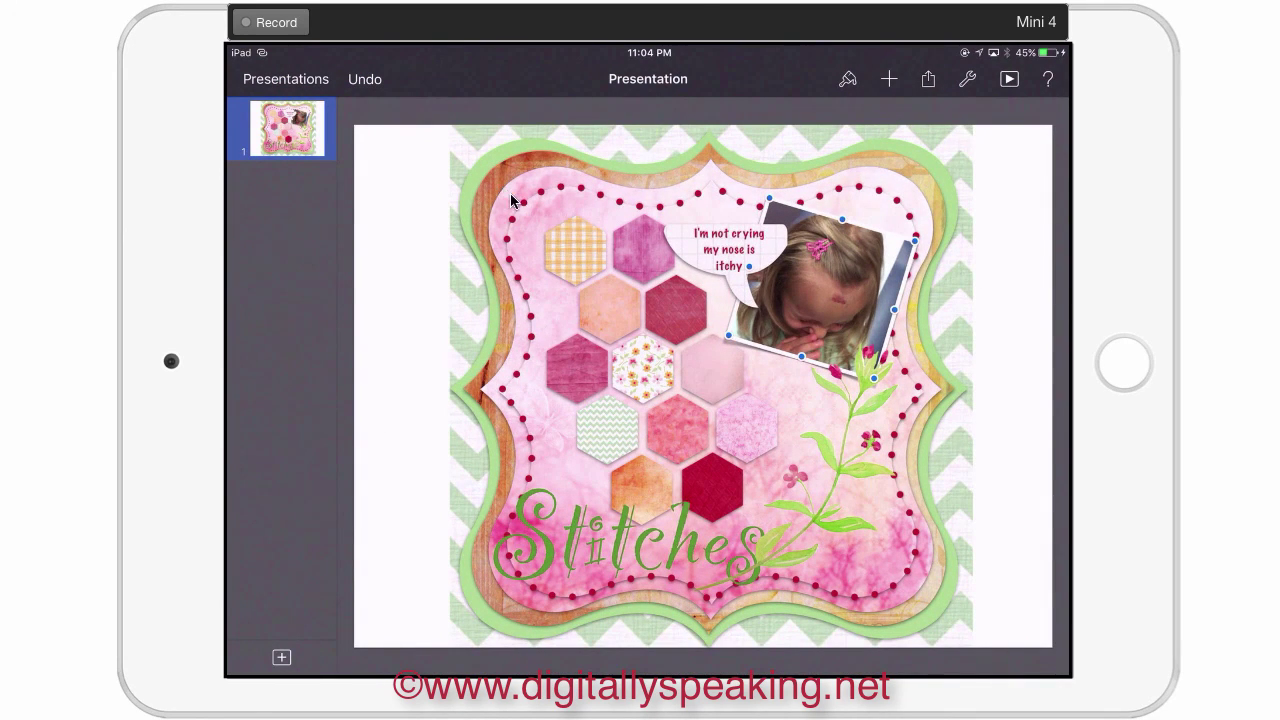